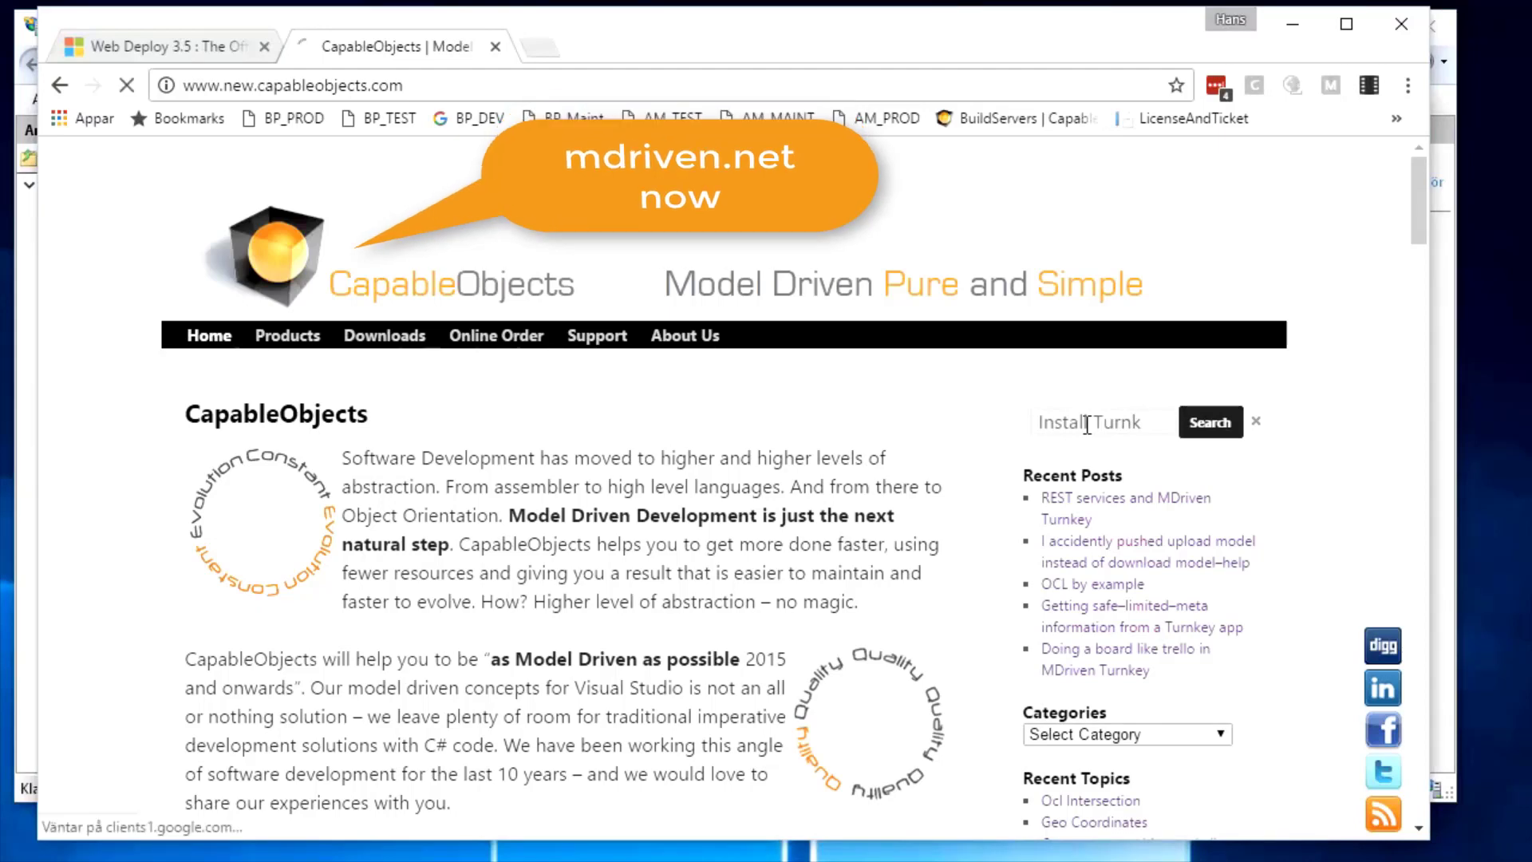
Search the CapableObjects site for 'Install Turnkey' and open the 'Setting up MDriven Turnkey' article
scroll(1039, 659, "down", 4)
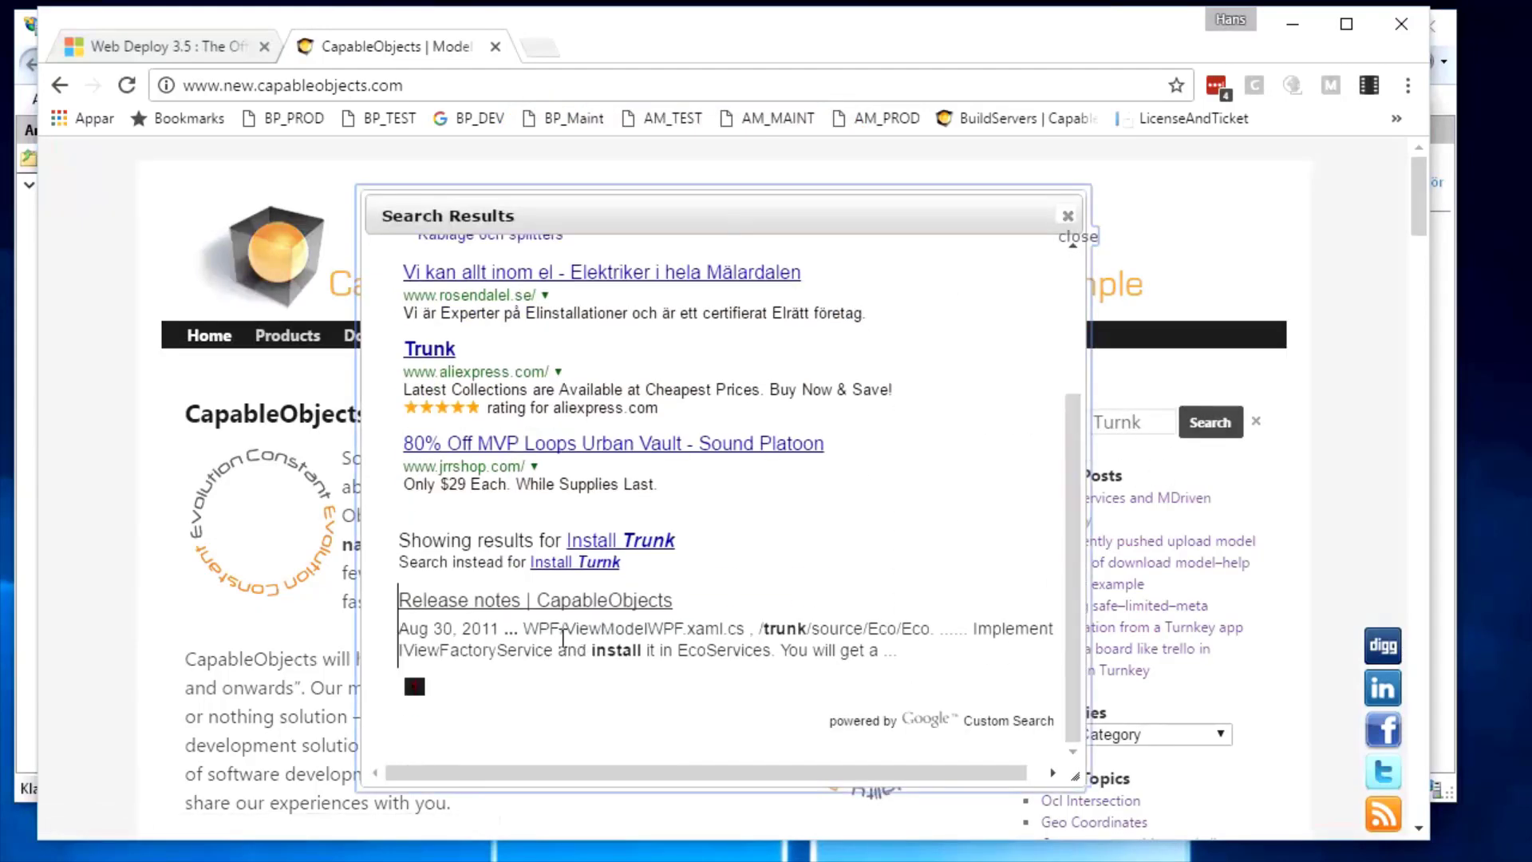
left_click(1068, 216)
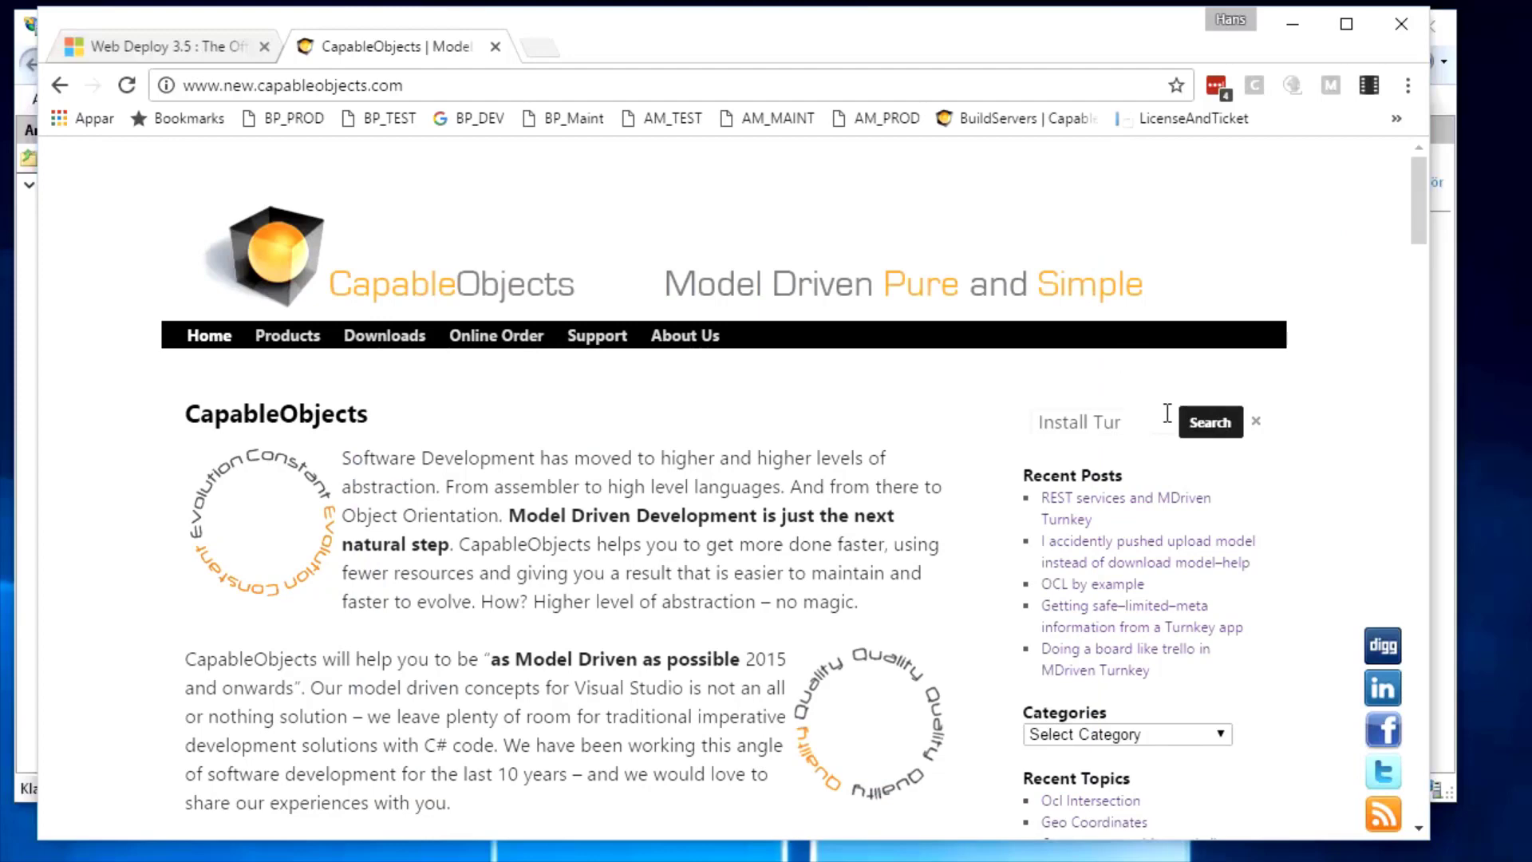
key("Return")
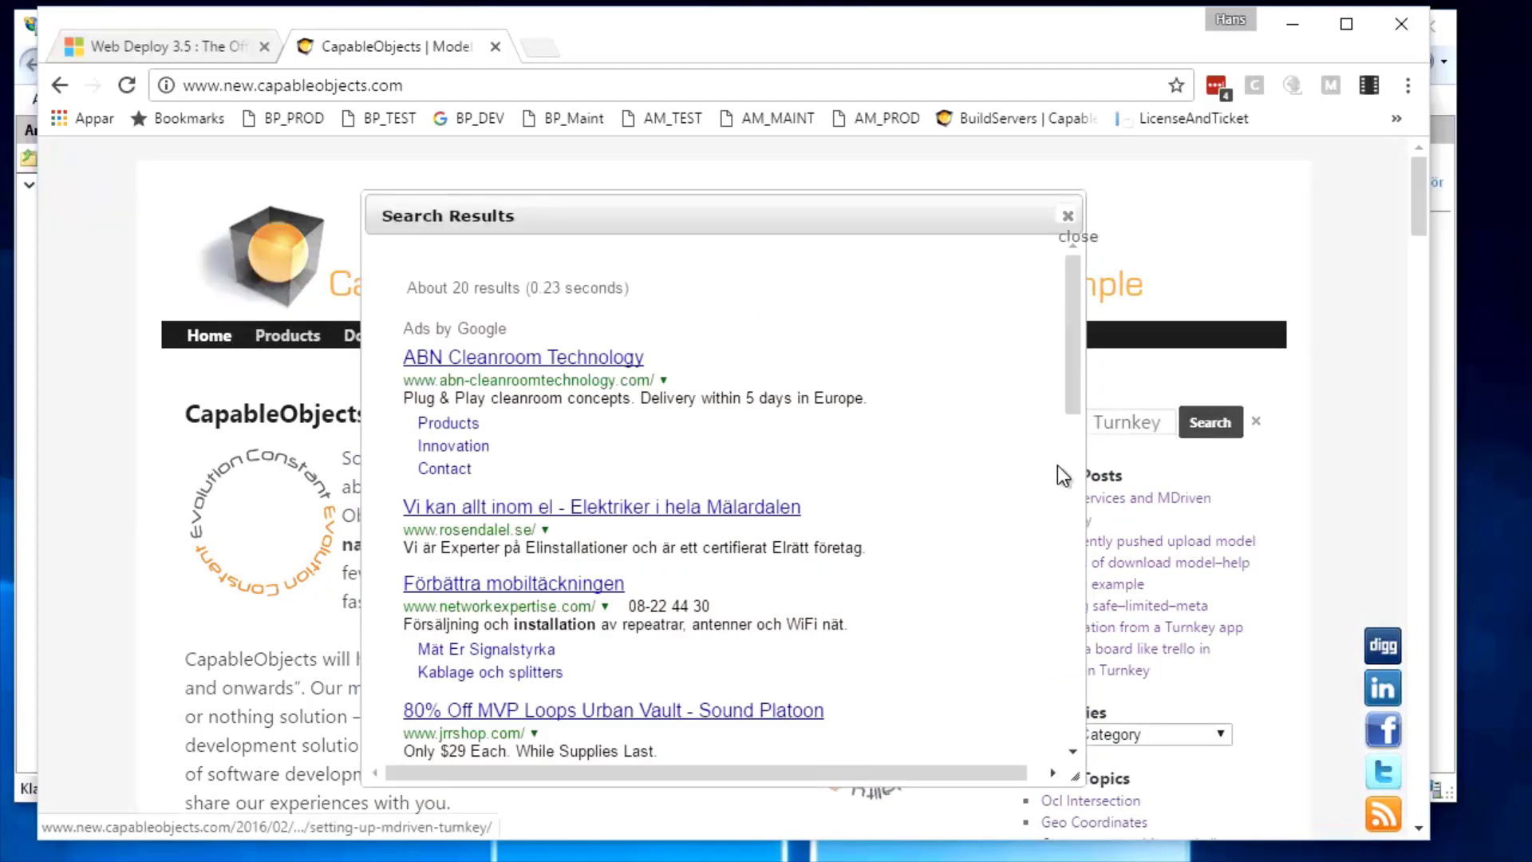
scroll(1004, 506, "down", 5)
left_click(524, 343)
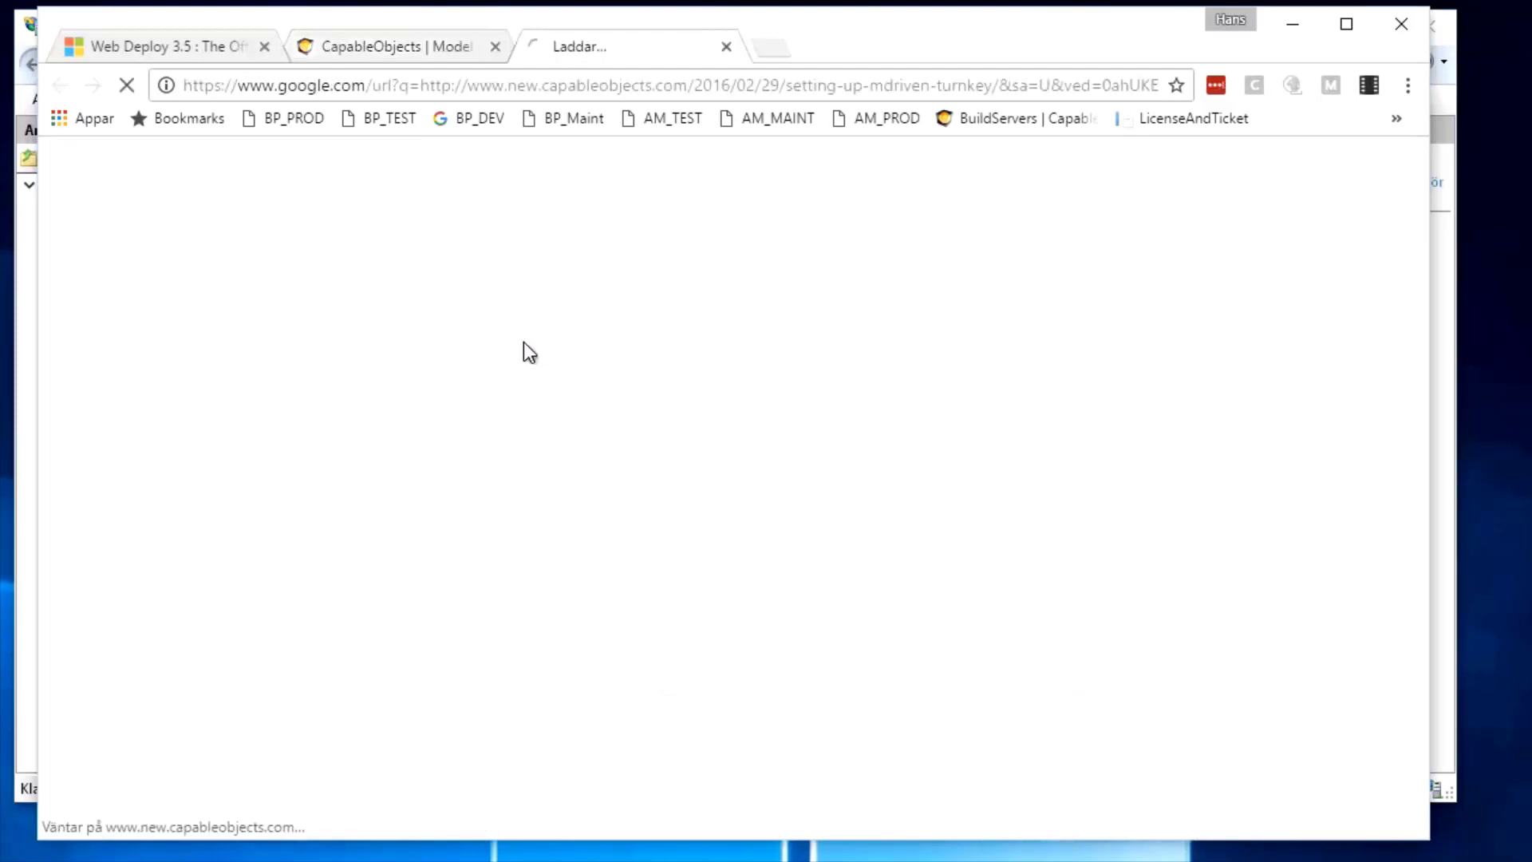
Highlight the article's first installation step about creating the site and move the browser aside
scroll(471, 580, "down", 5)
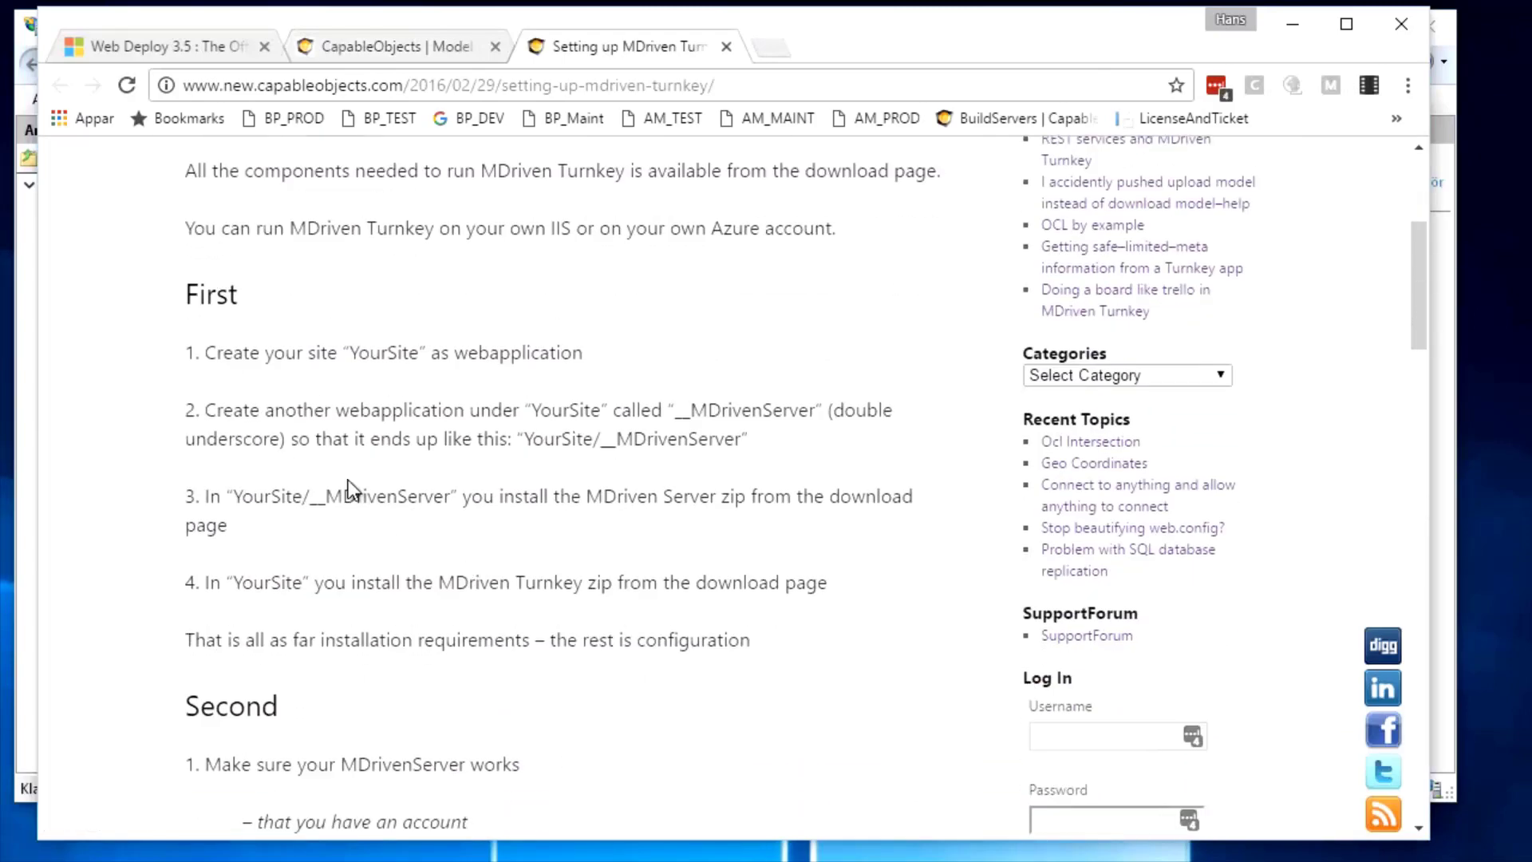
left_click_drag(203, 348, 592, 363)
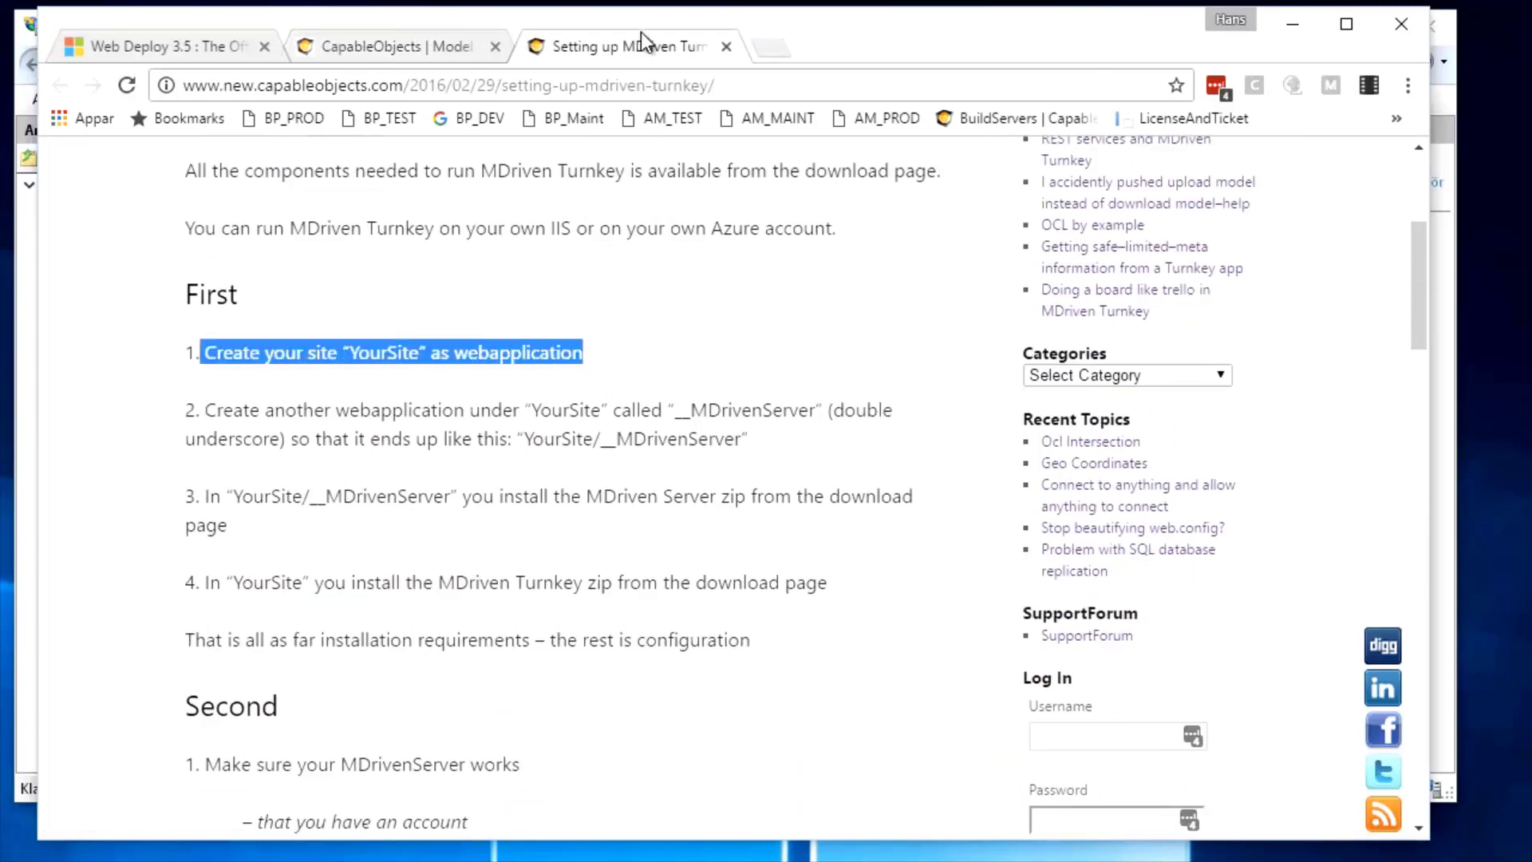
left_click_drag(640, 32, 902, 36)
Add a MyLocalTurnkey application under wwwroot2 with physical path c:\inetpub\wwwroot2\MyLocalTurnkey
right_click(146, 272)
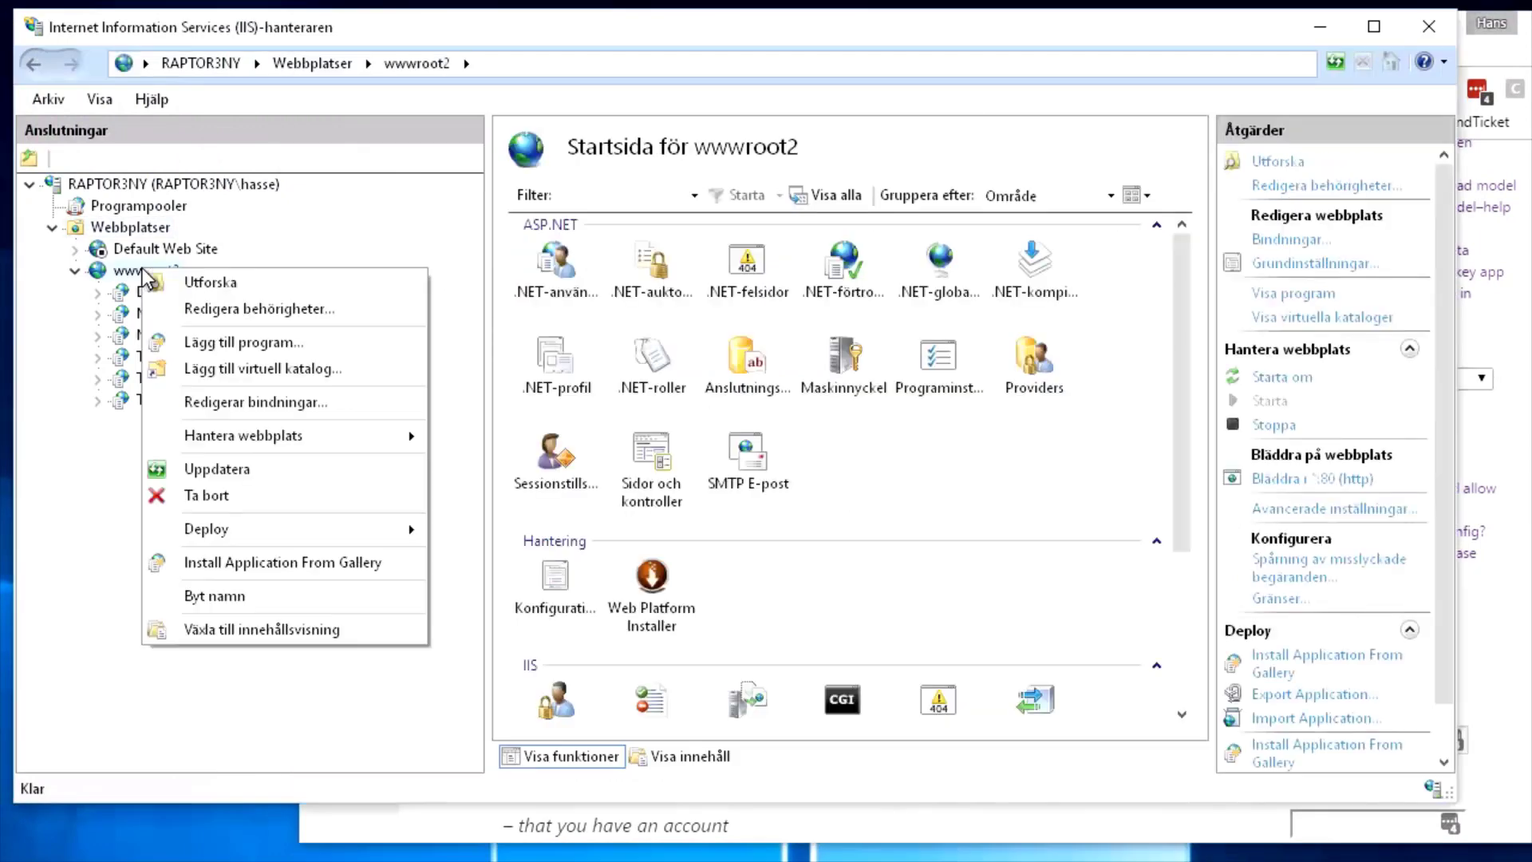
mouse_move(228, 527)
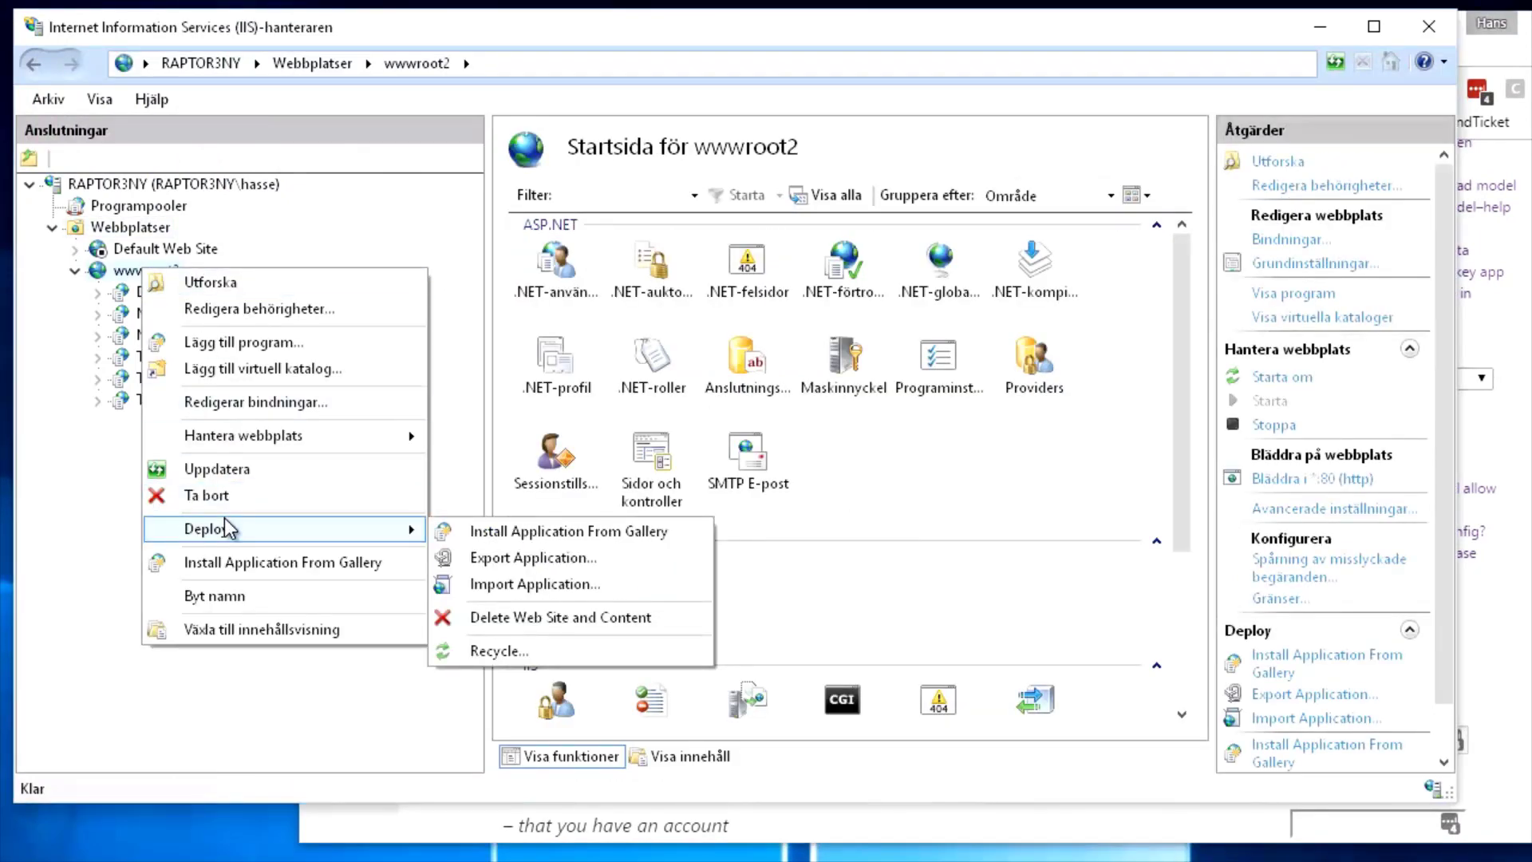
left_click(232, 342)
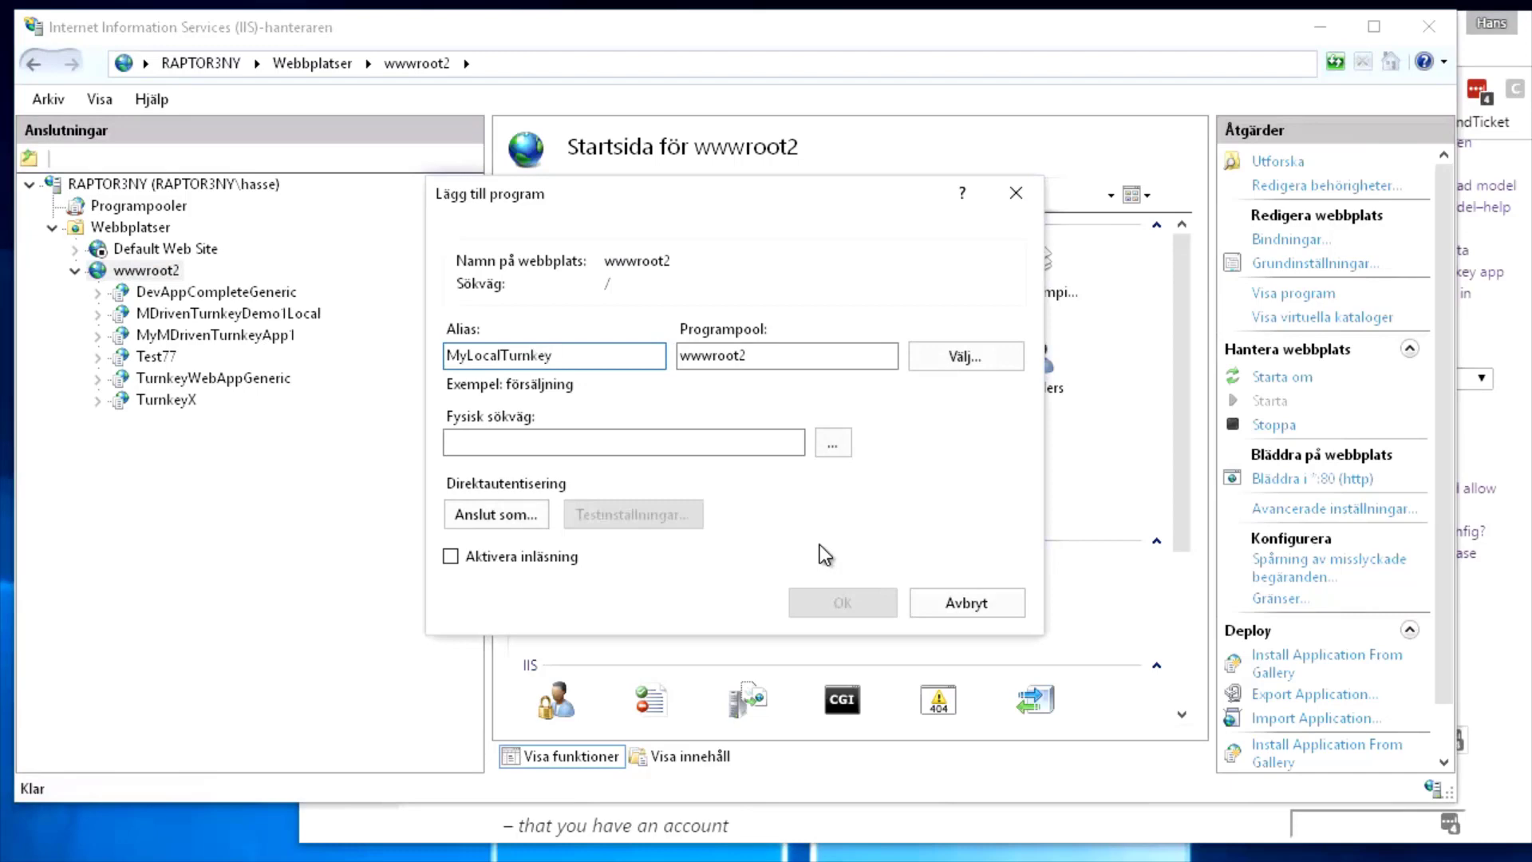
key("Tab")
key("Tab")
key("Tab")
type("c")
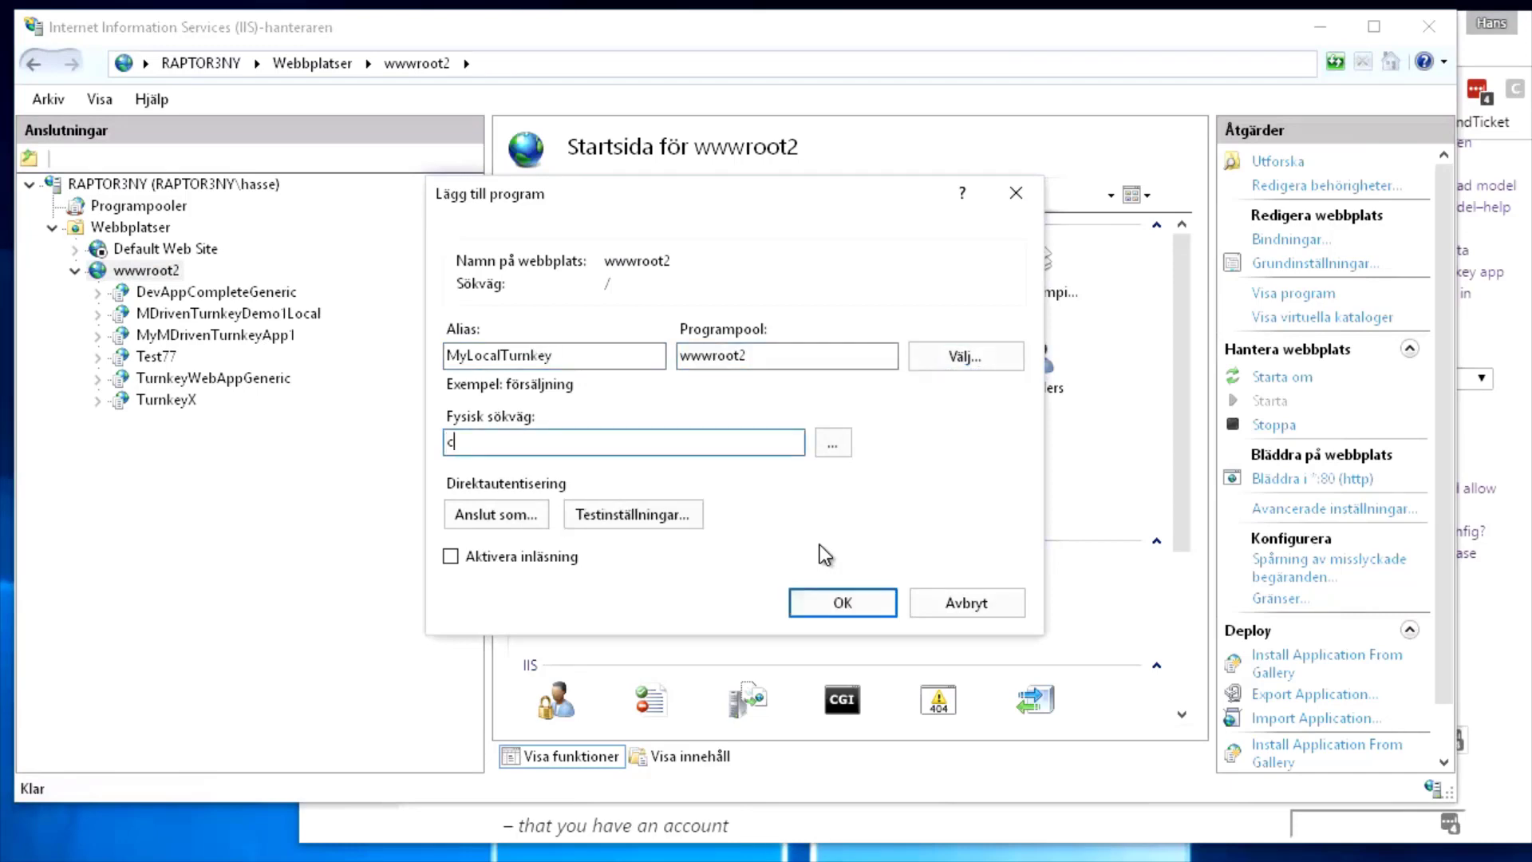
type(":\\inte")
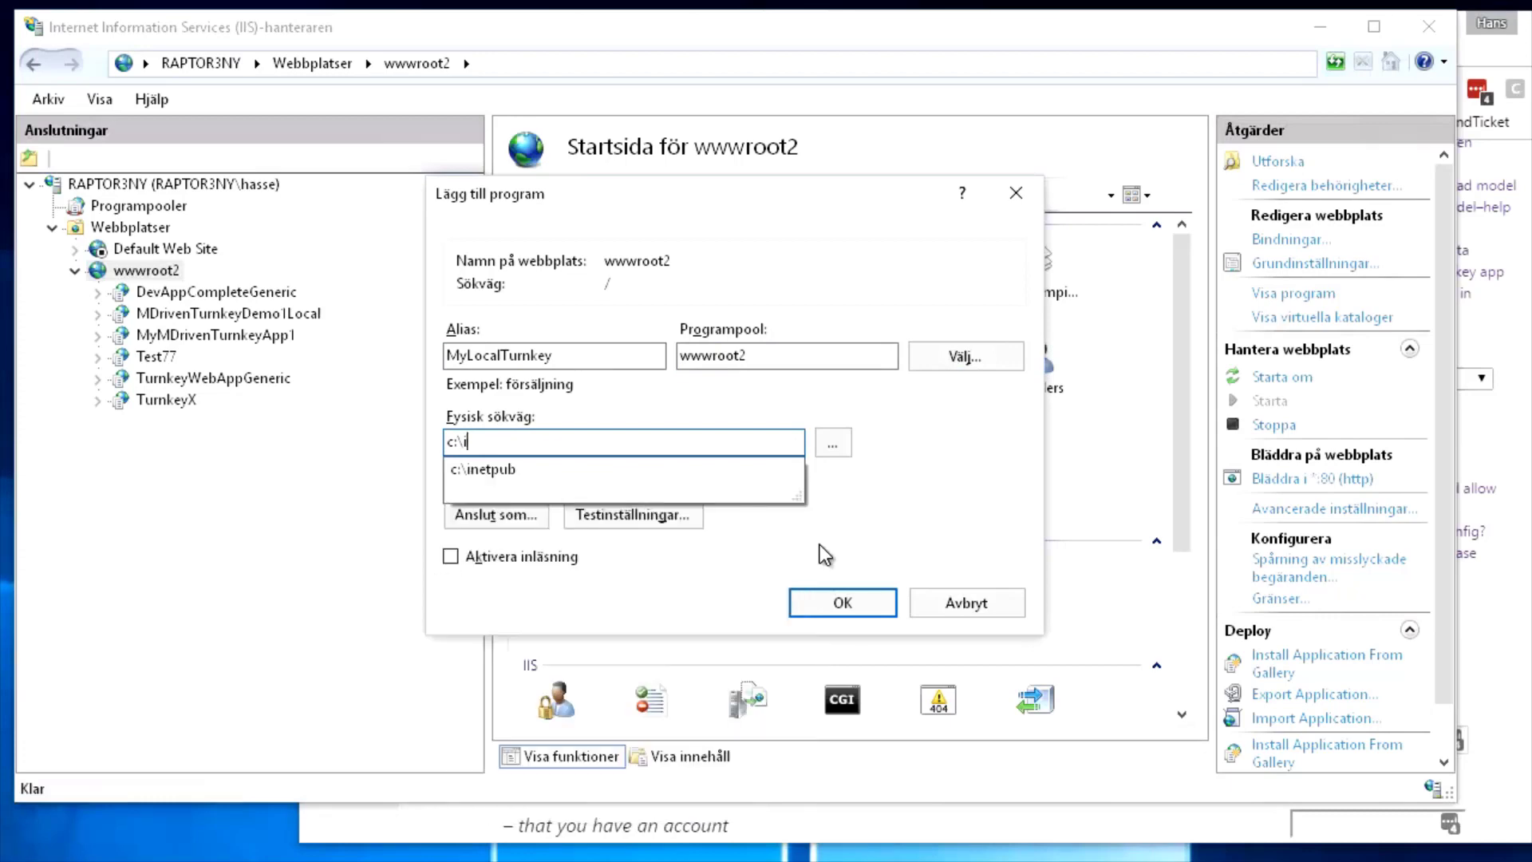
key("BackSpace")
key("Down")
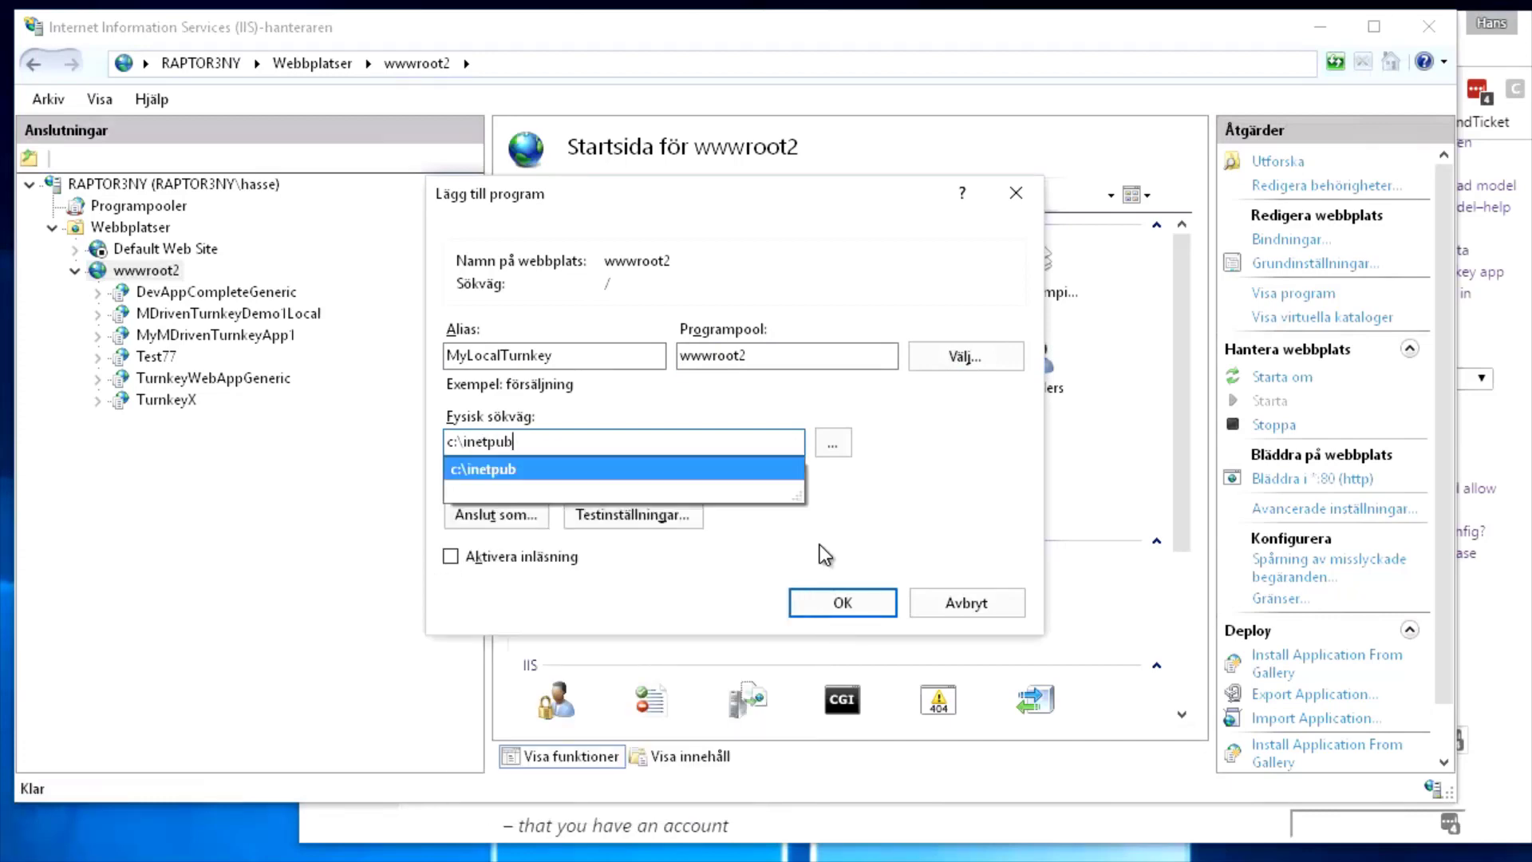
type("\\")
key("Down")
key("Down")
key("Down")
key("Down")
key("Down")
key("Down")
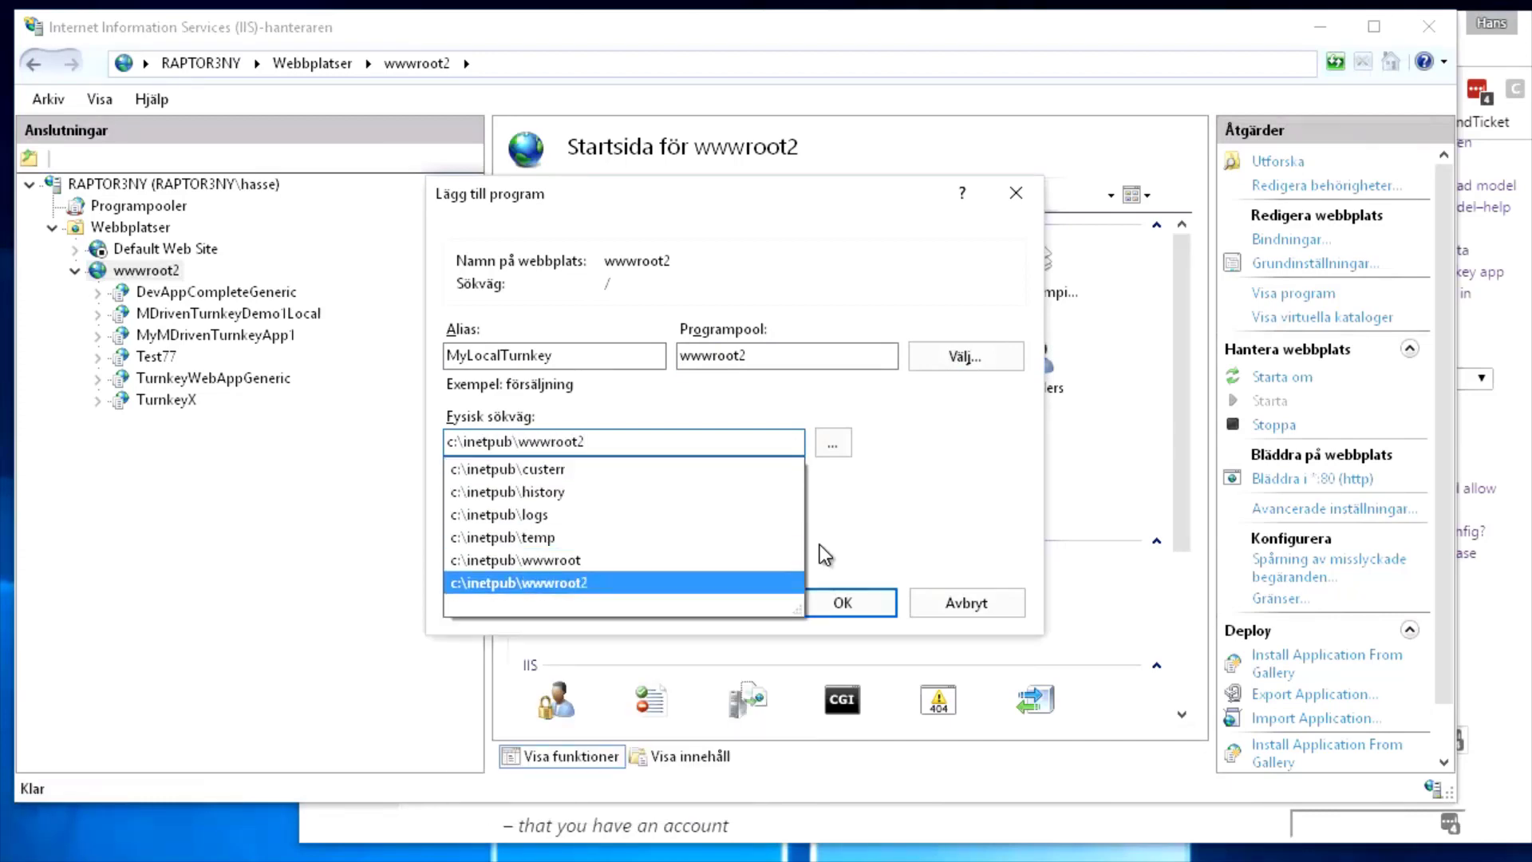
type("\\")
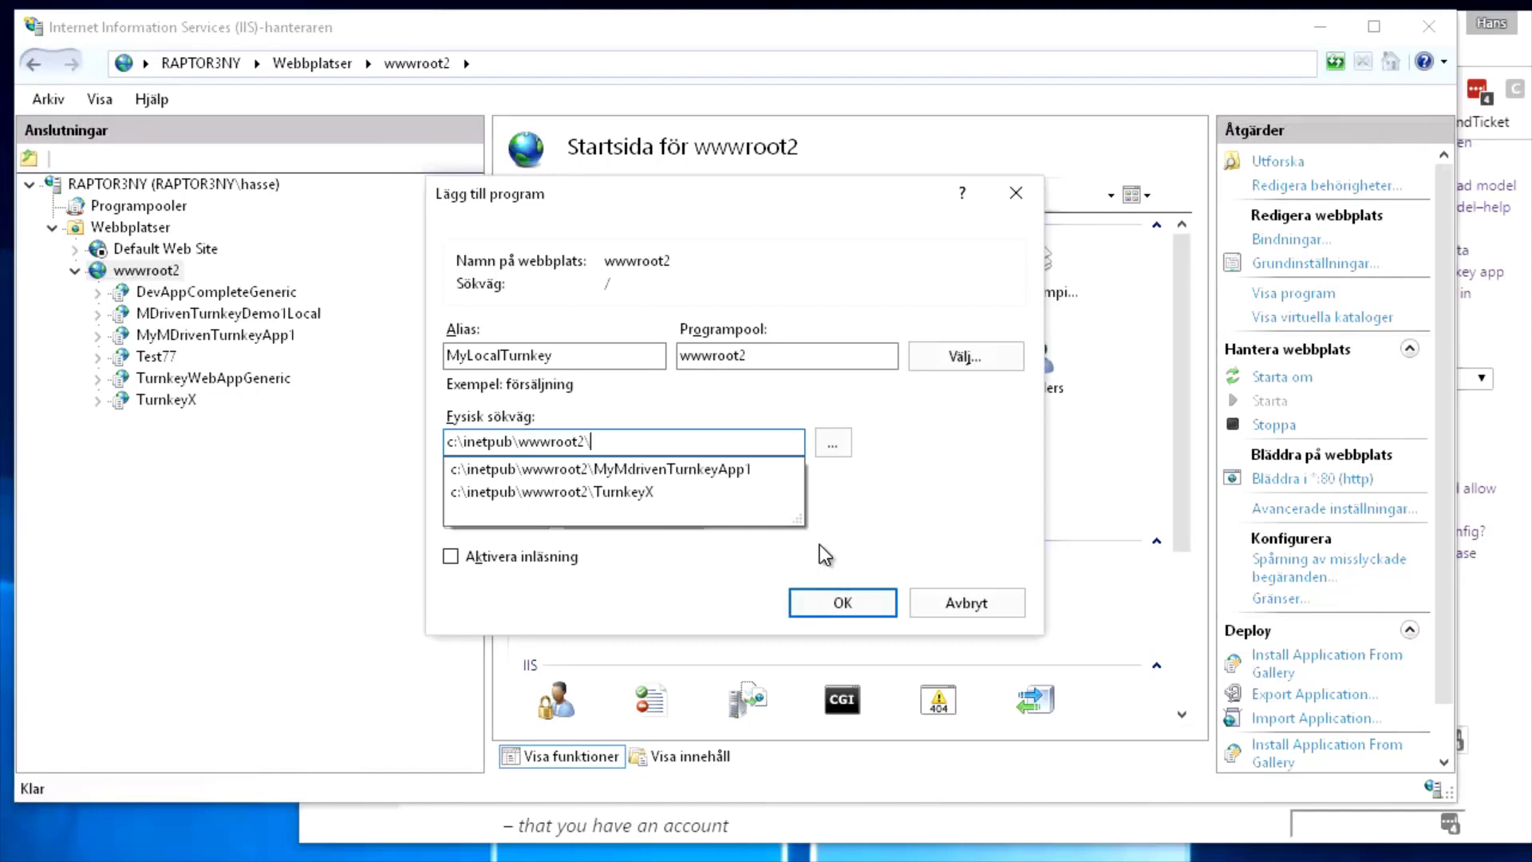
type("MyLo")
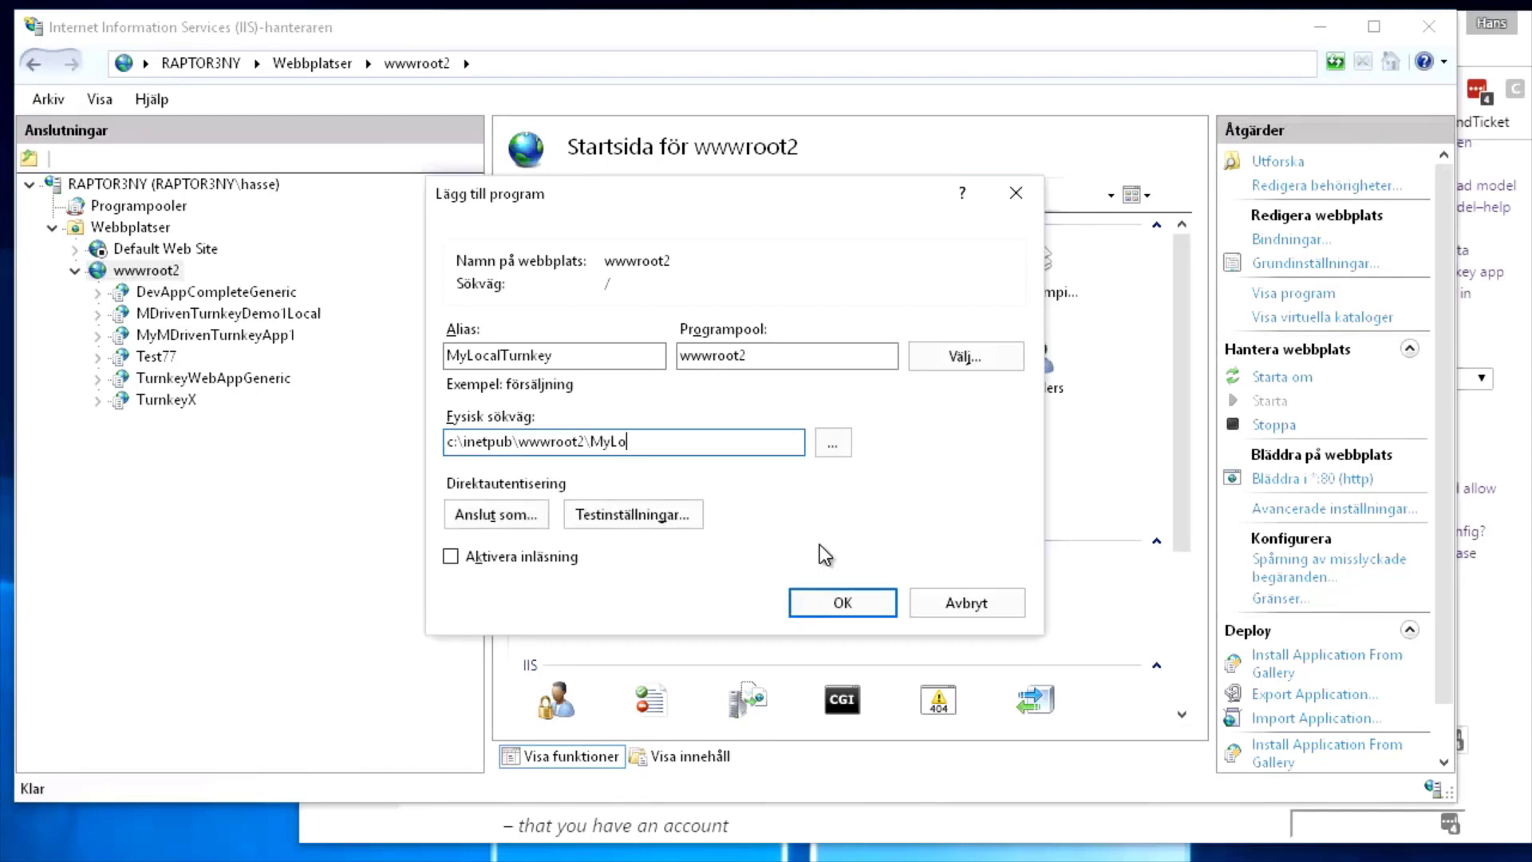
type("calTurnkey")
Confirm the new application and dismiss the warning that the folder does not exist
left_click(830, 605)
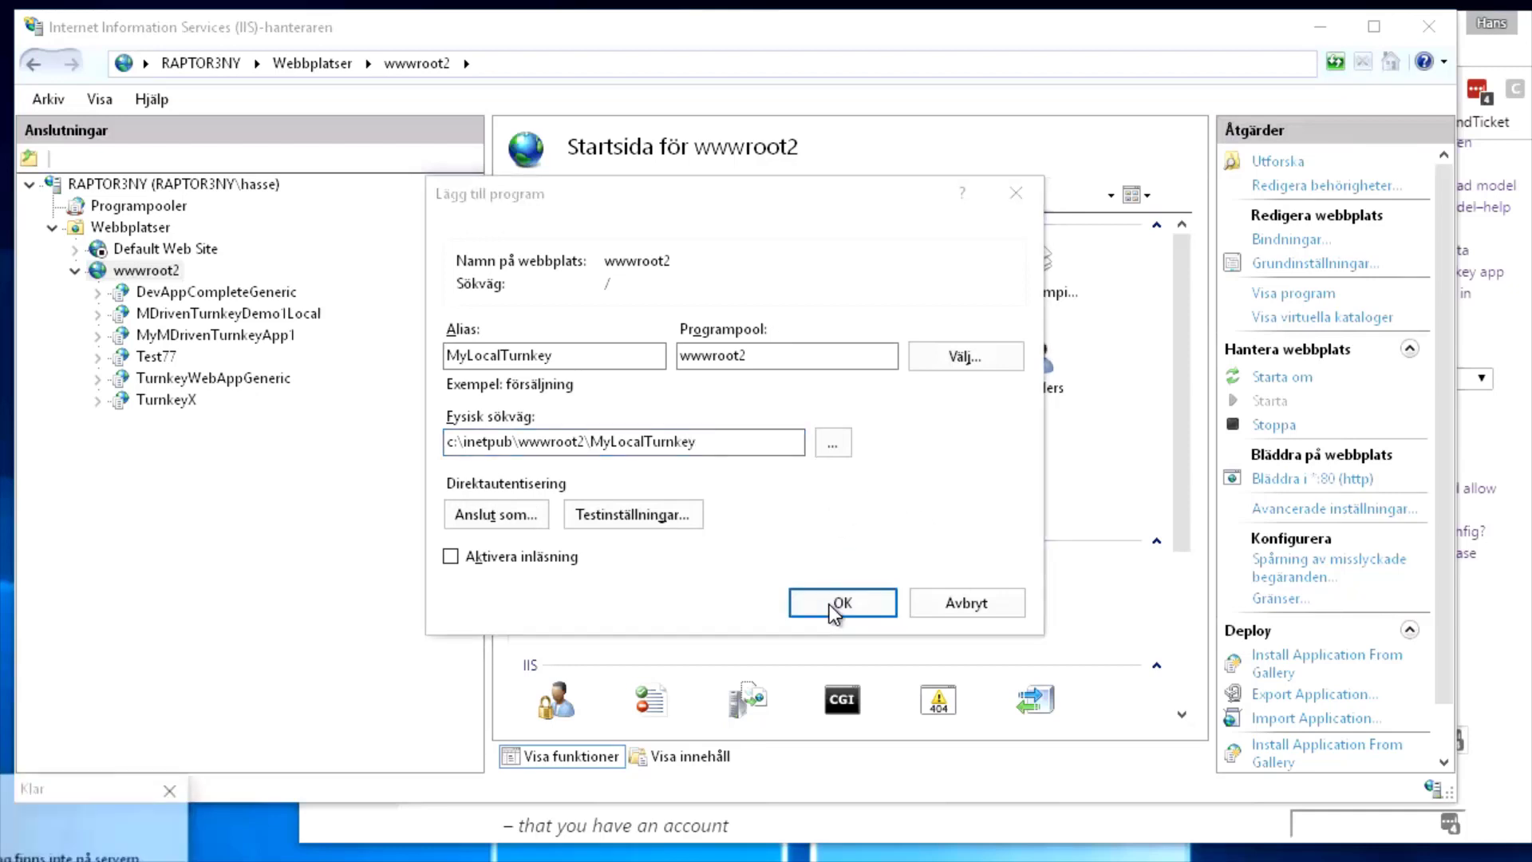
left_click_drag(83, 786, 512, 562)
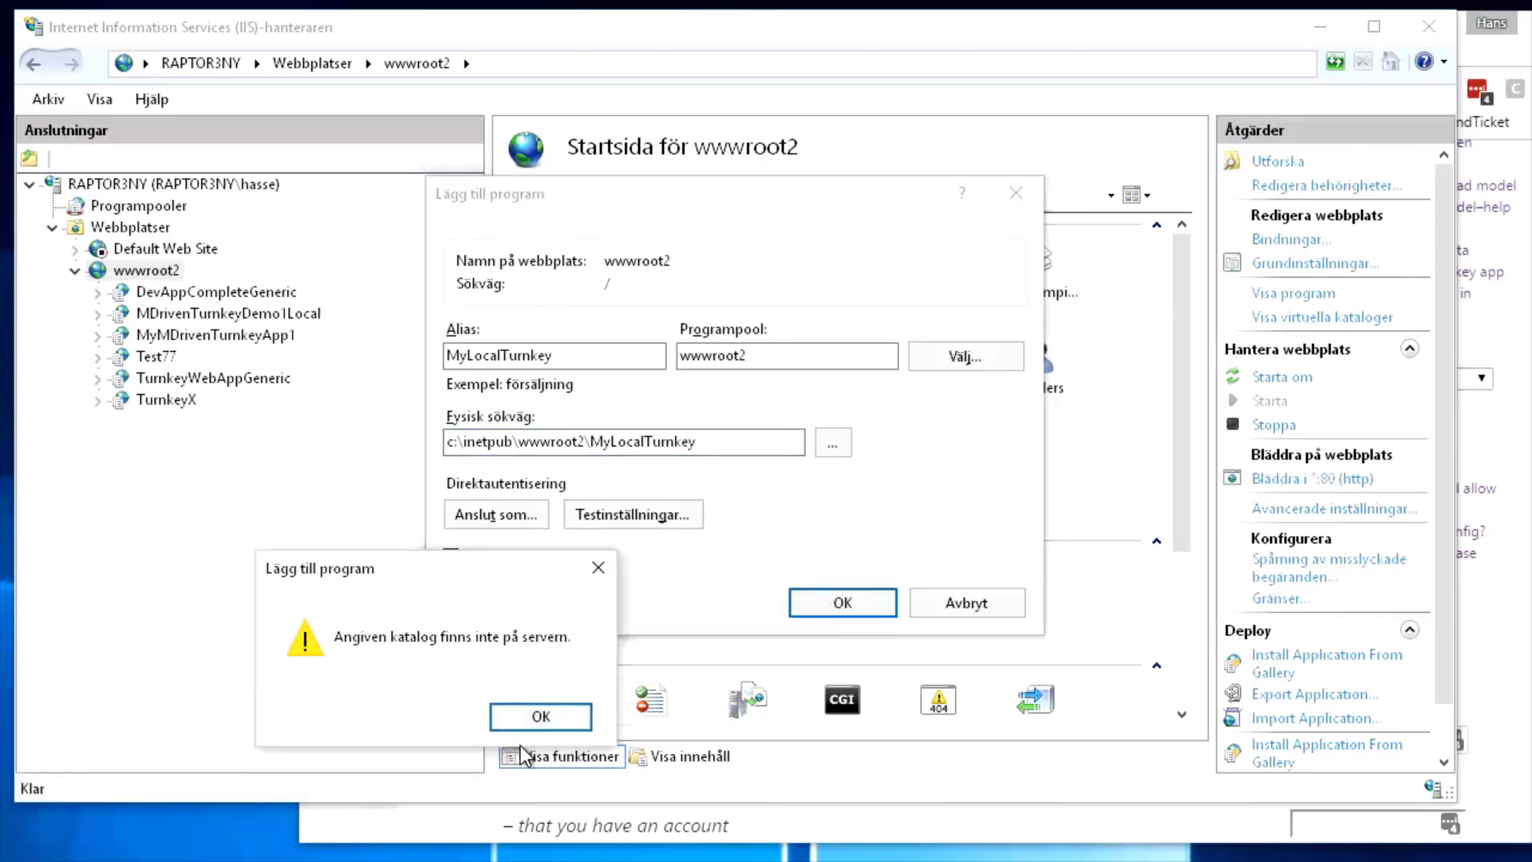
left_click(542, 716)
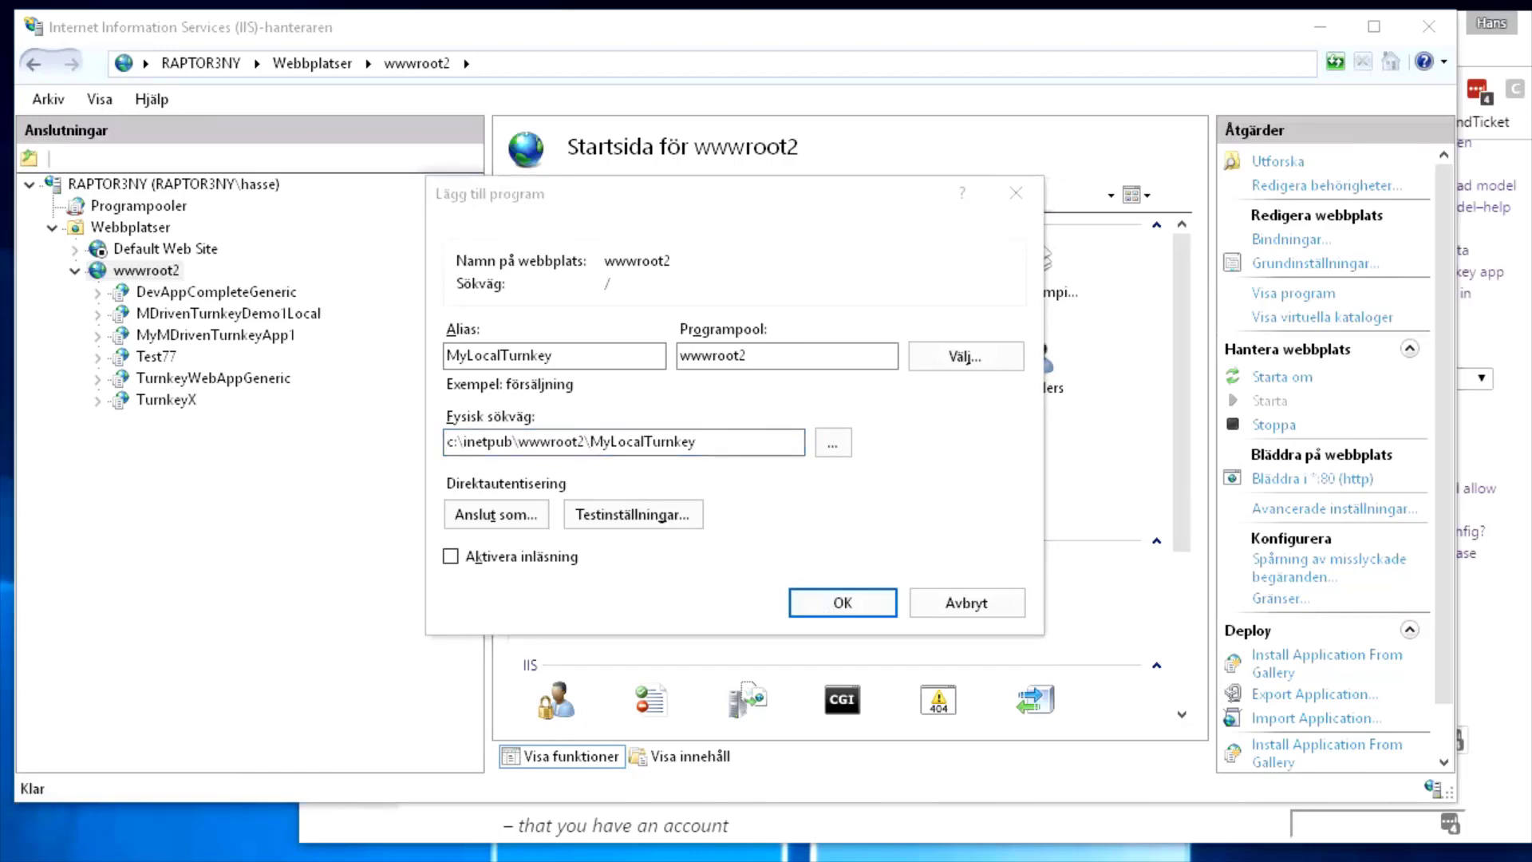
Open a File Explorer window and bring it into view
key("super+e")
left_click_drag(0, 17, 0, 280)
key("super+e")
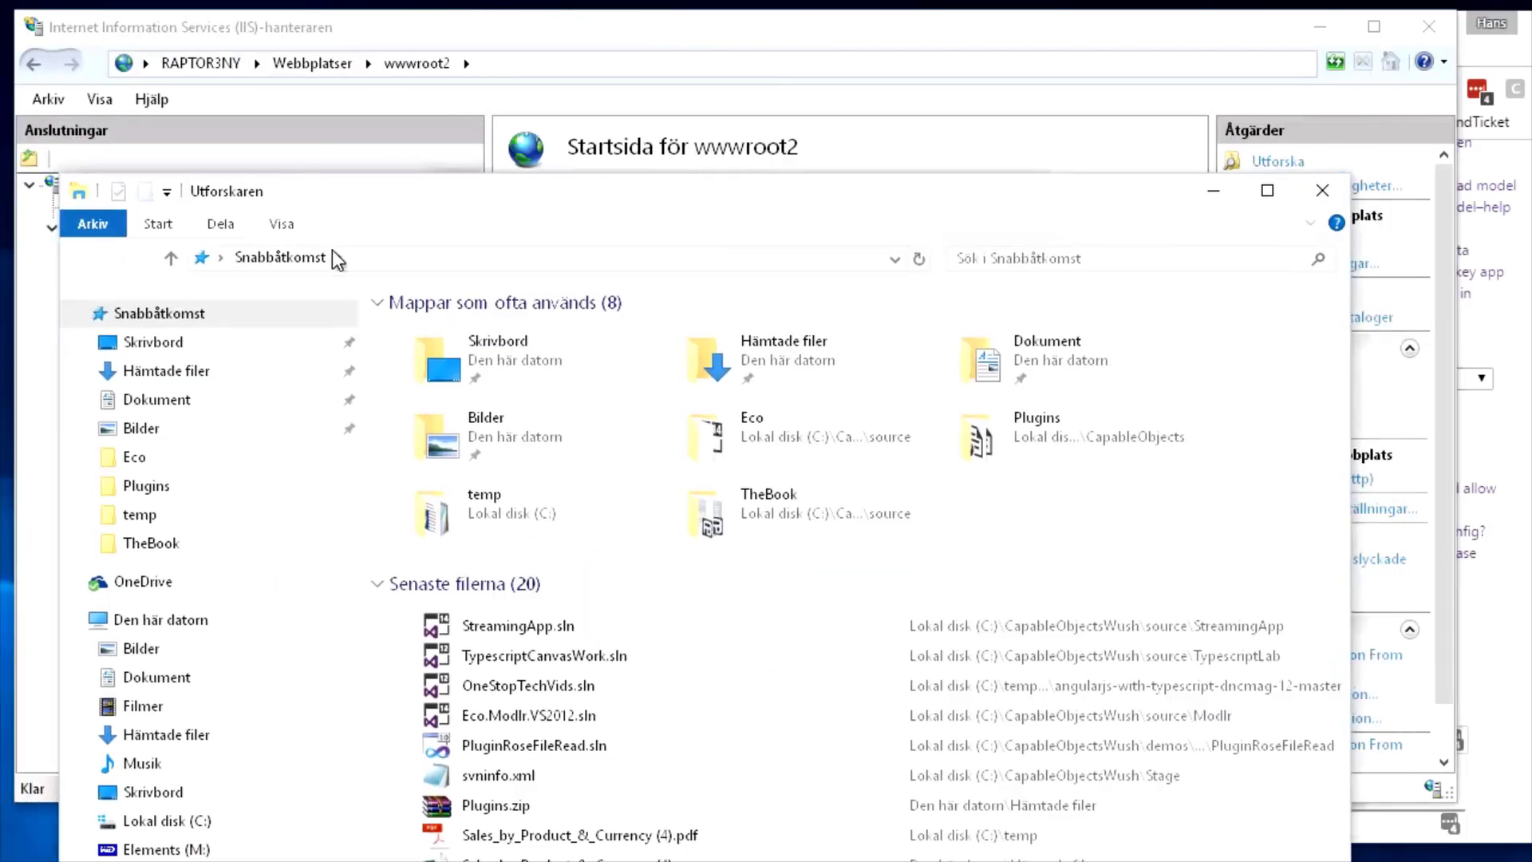
Create a new folder in c:\inetpub\wwwroot2
left_click(331, 257)
type("c:\\inetpub\\wwwroot2\\")
key("Return")
right_click(409, 435)
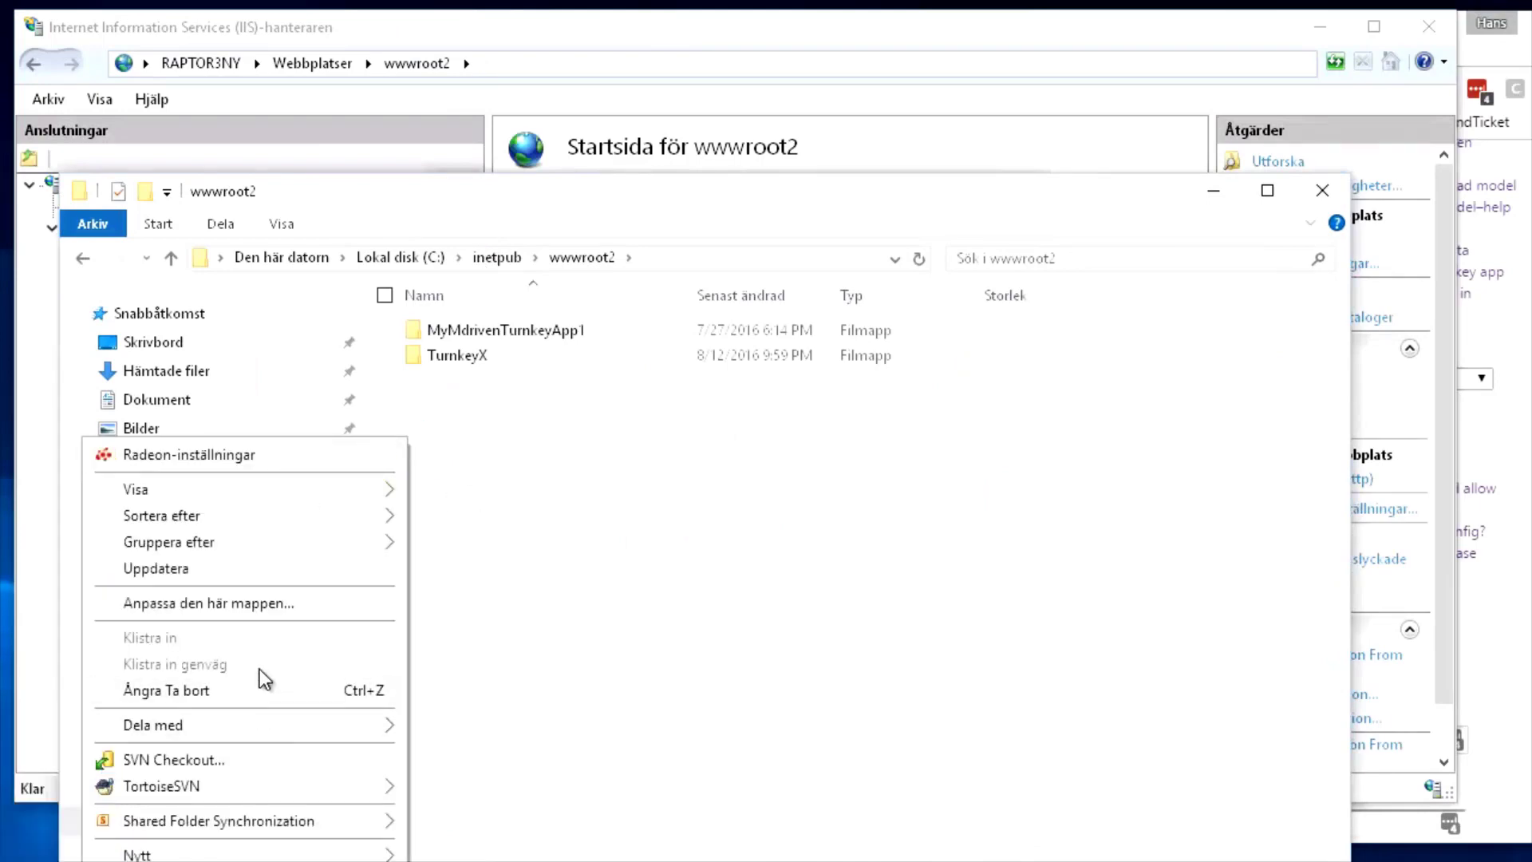
mouse_move(274, 855)
left_click(64, 856)
Name the new folder MuLocalTurnkey and close IIS's missing-folder message
left_click_drag(571, 191, 584, 117)
left_click(476, 282)
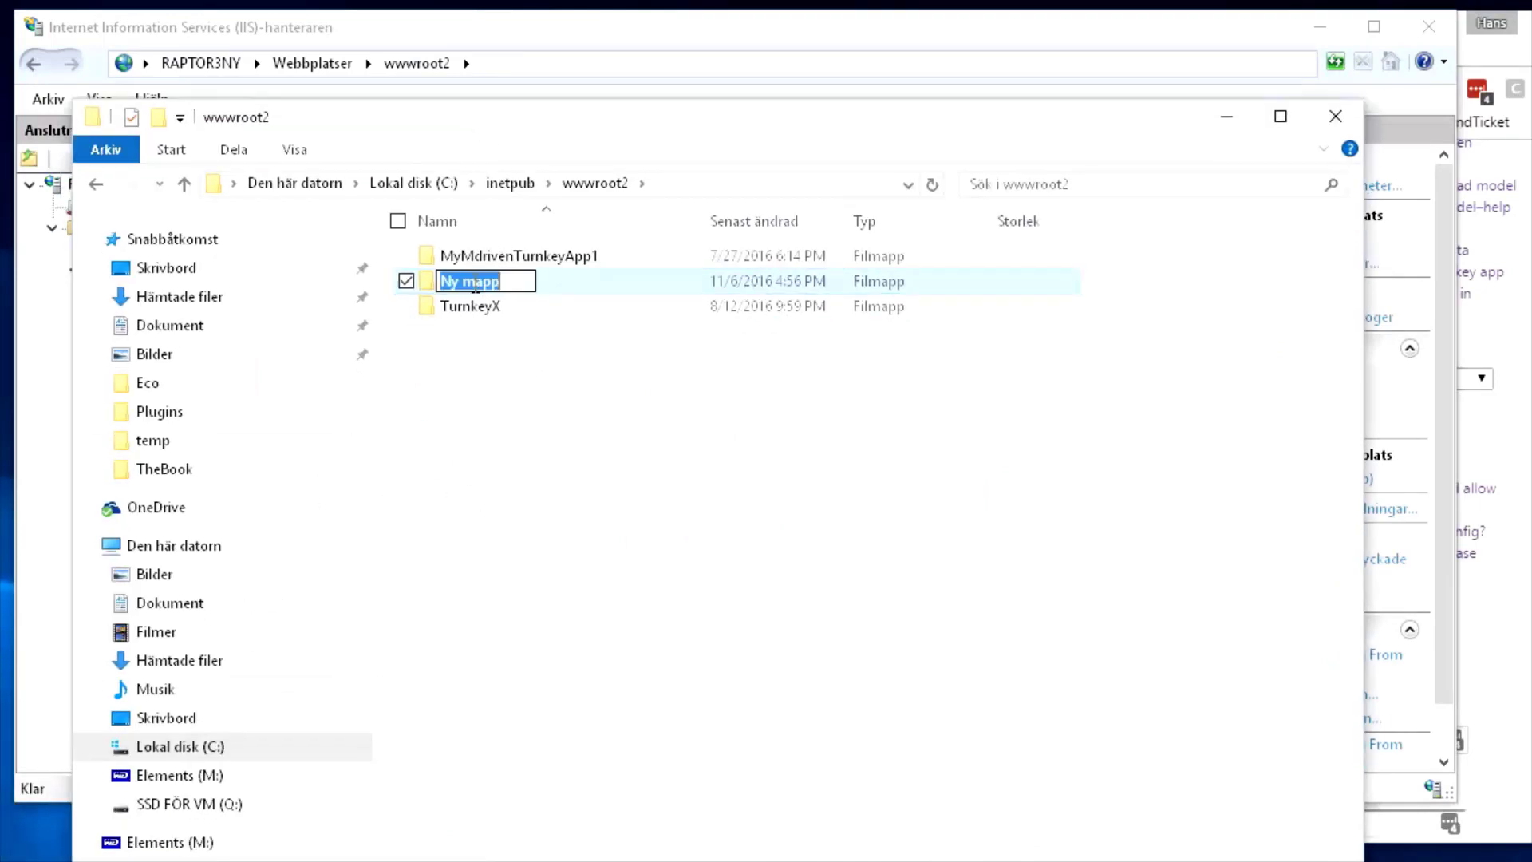
type("MuLocalTurnkey")
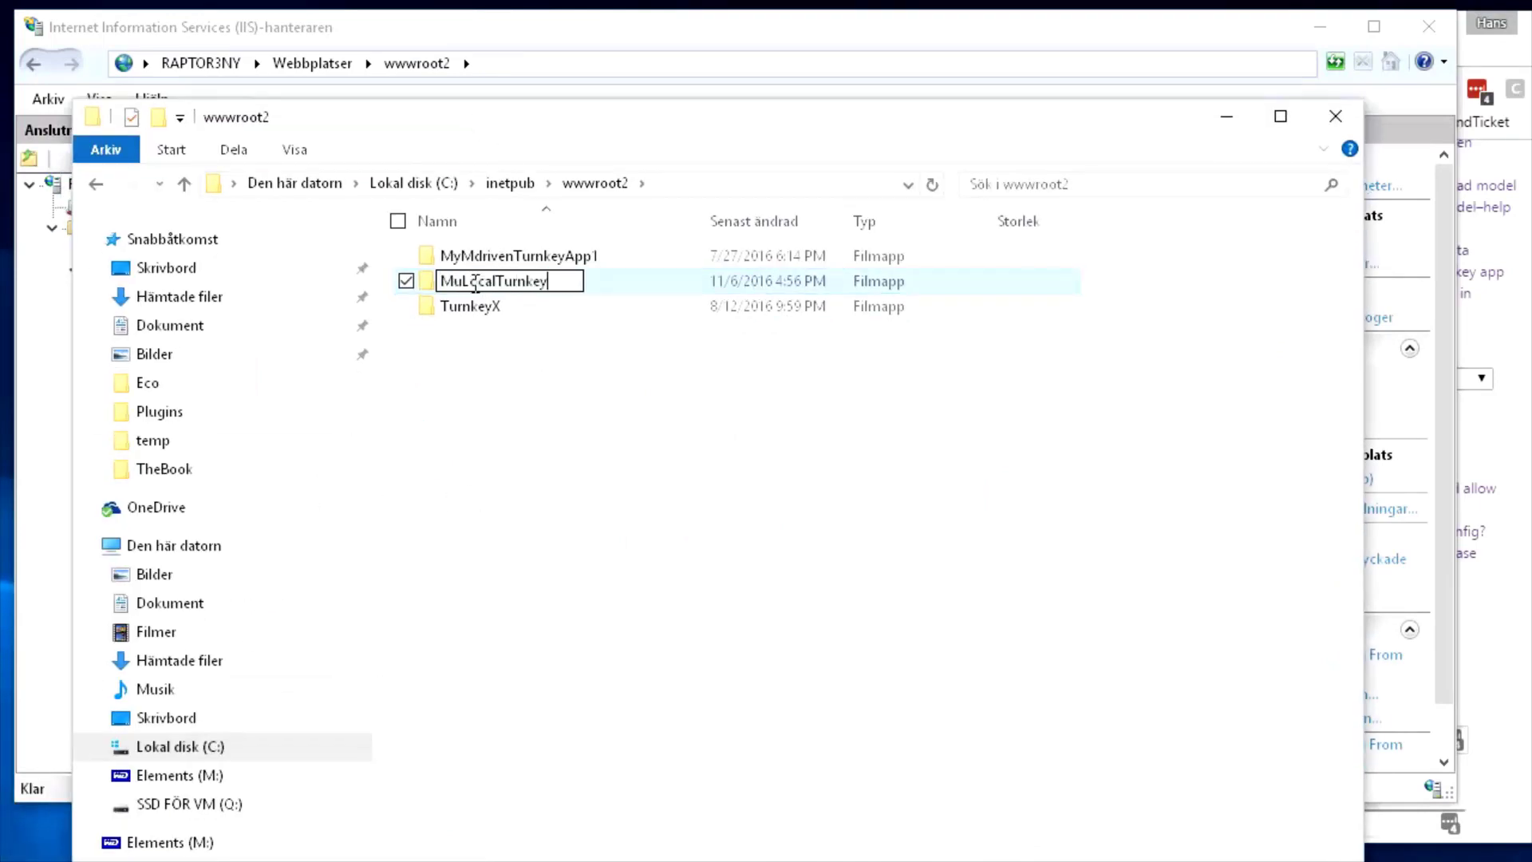
key("Return")
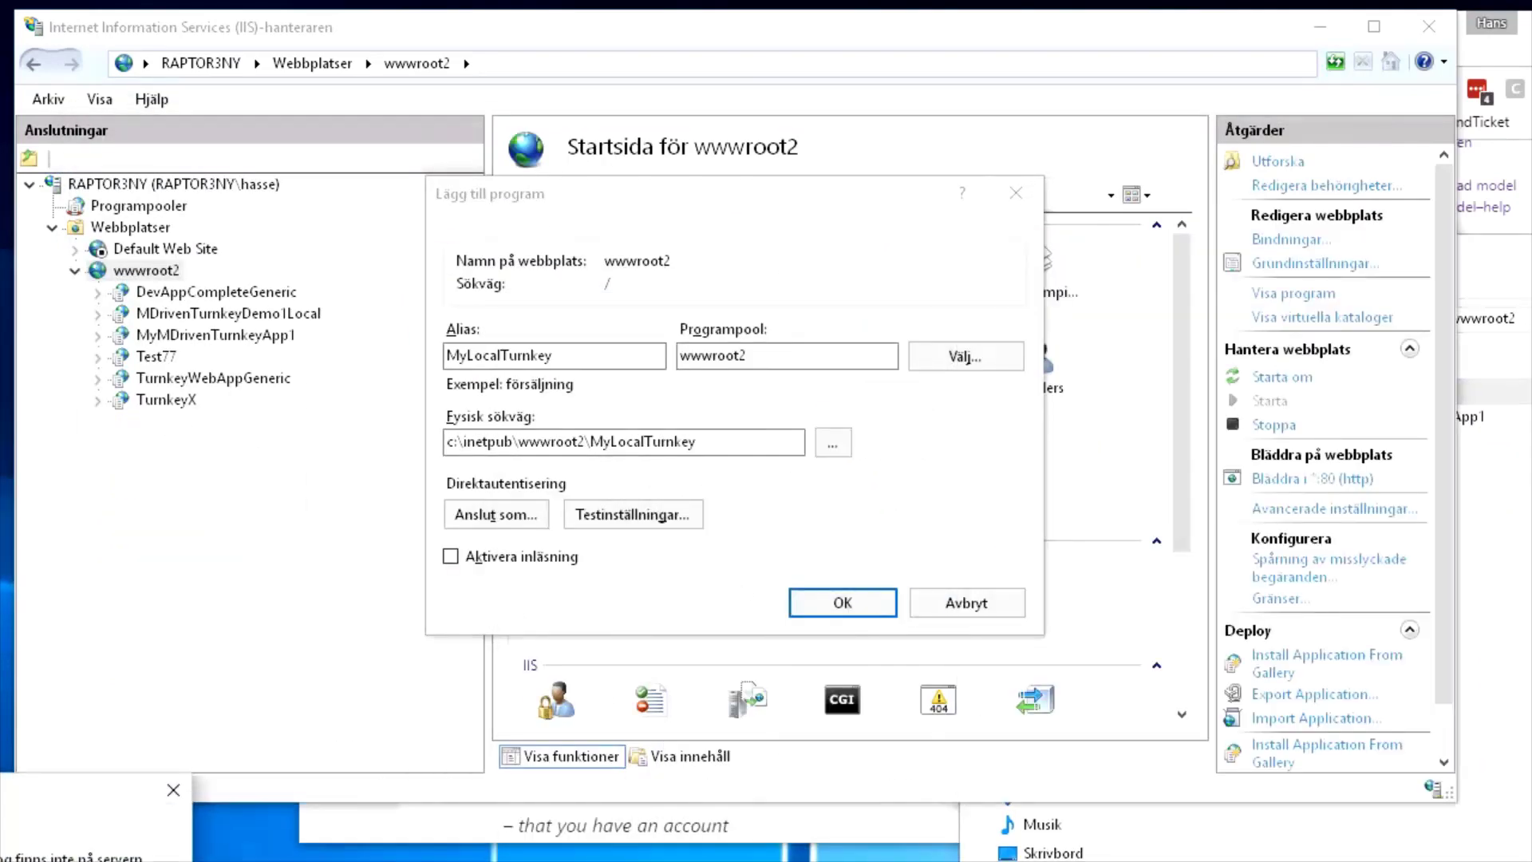
key("Return")
Rename the misspelled folder to MyLocalTurnkey, then confirm the application in IIS Manager
left_click_drag(706, 441, 595, 439)
key("ctrl+c")
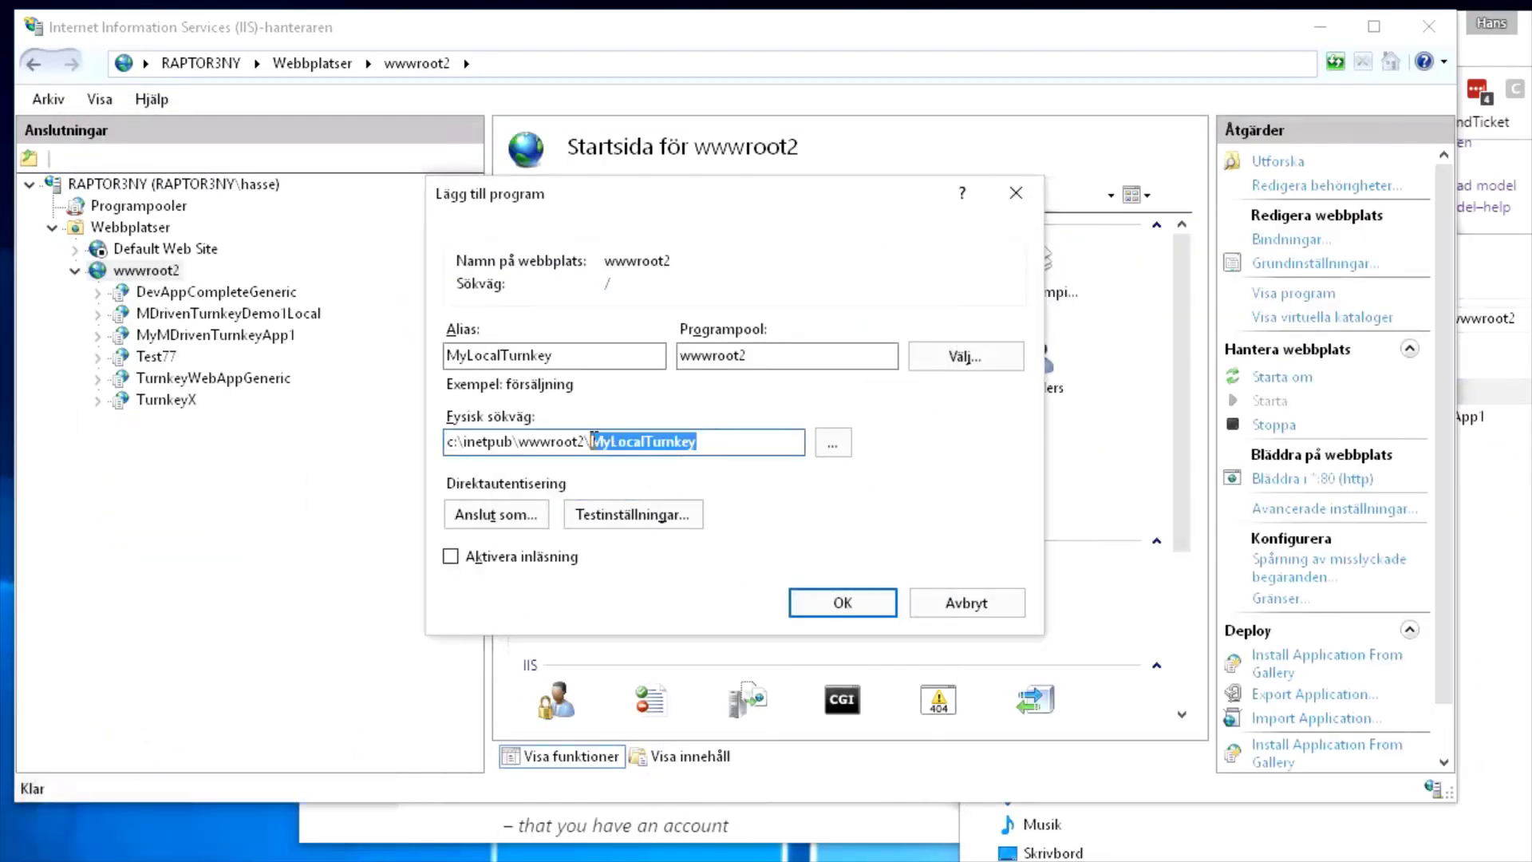
left_click(1494, 275)
left_click_drag(1307, 276, 894, 229)
left_click(966, 348)
key("F2")
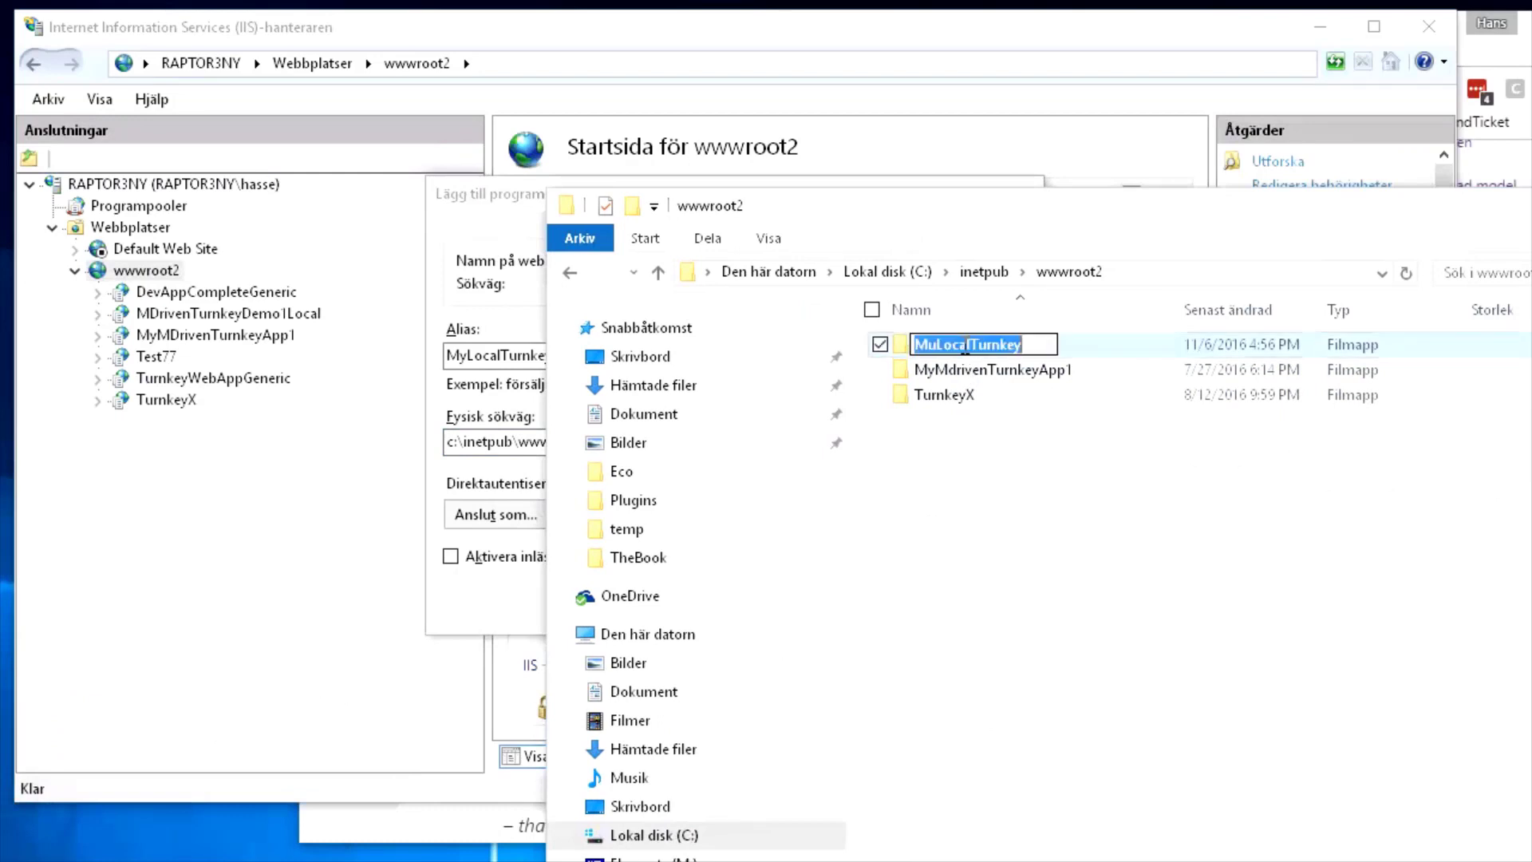
key("ctrl+v")
key("Return")
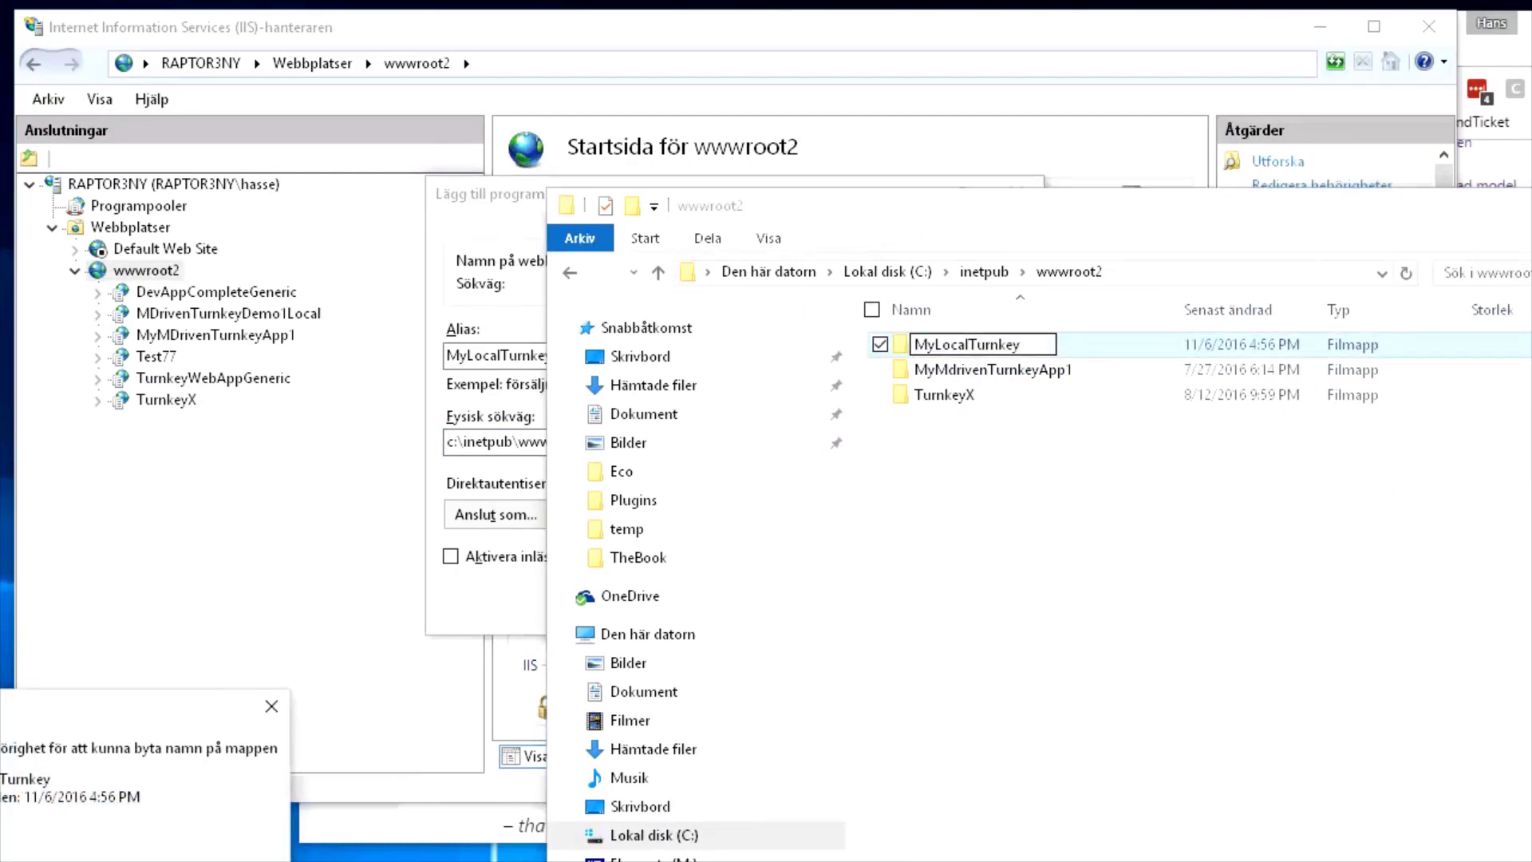
key("Return")
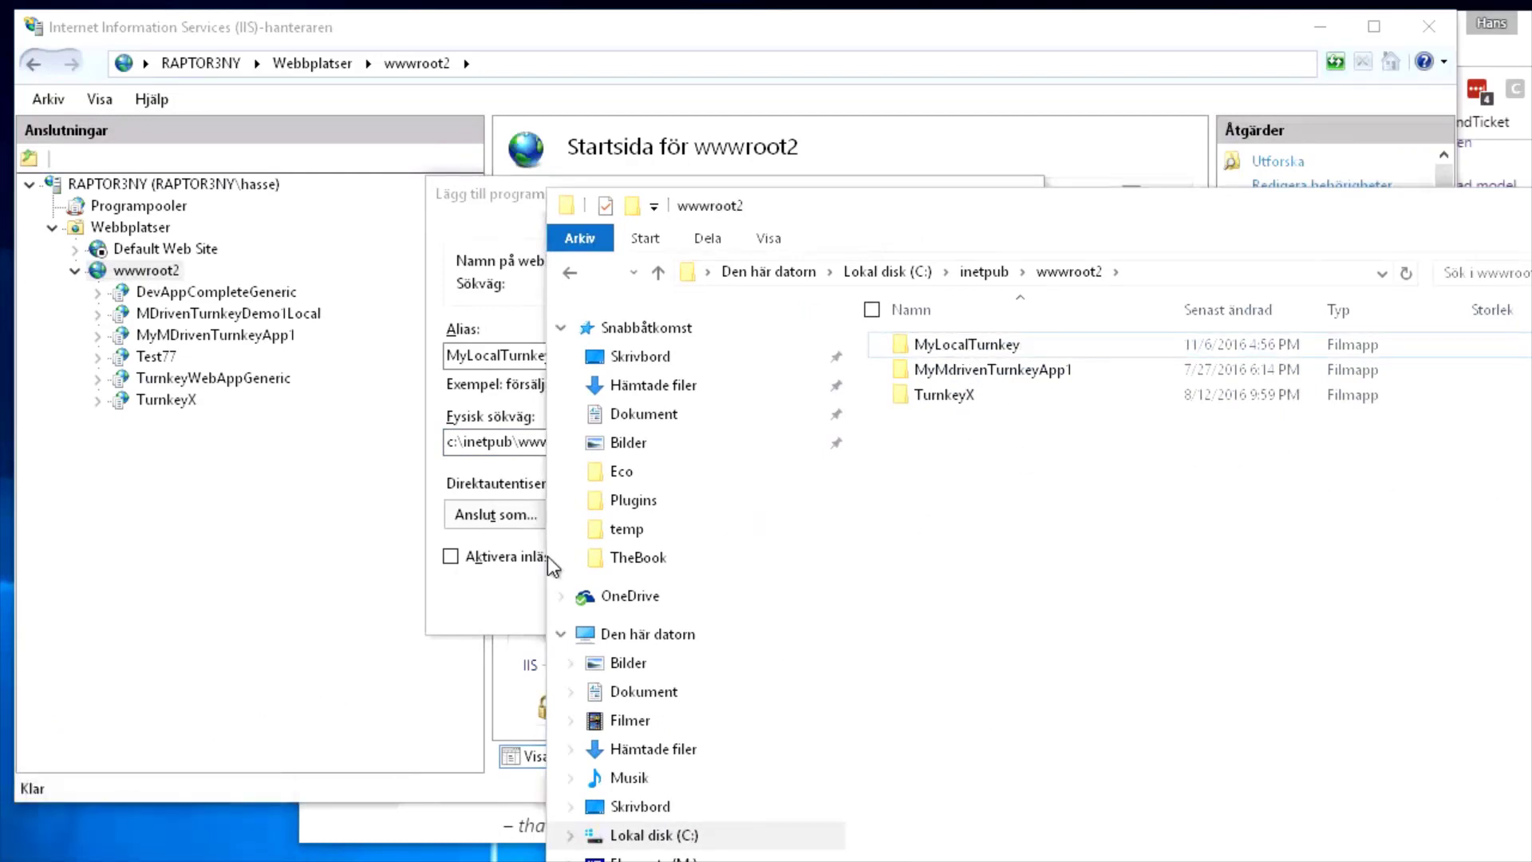
left_click(493, 602)
left_click(834, 601)
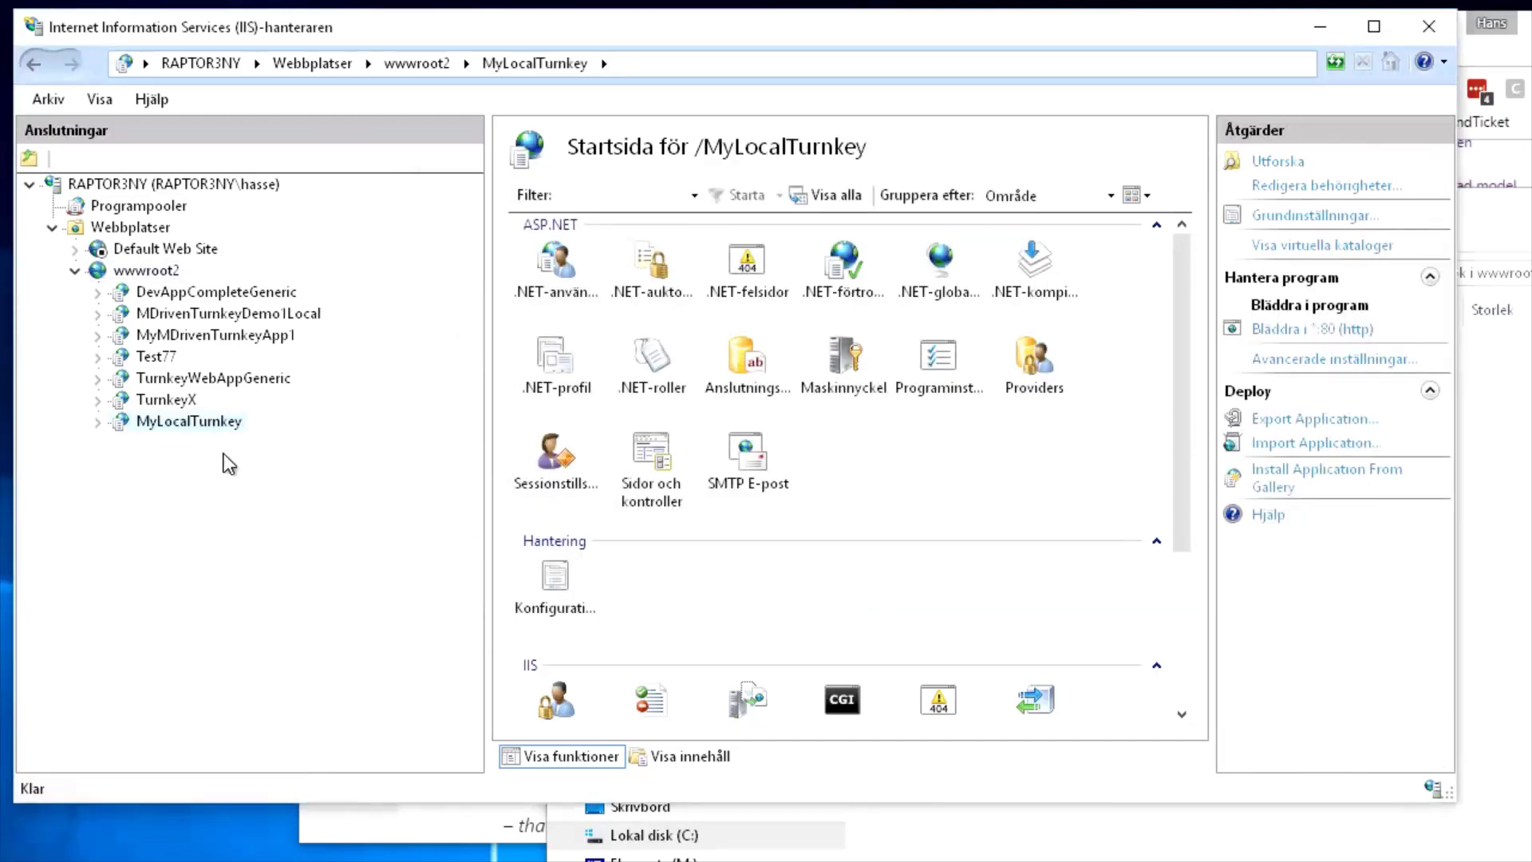
Grab the __MDrivenServer name from guide step 2 and bring up MyLocalTurnkey's actions in IIS Manager
key("alt+Tab")
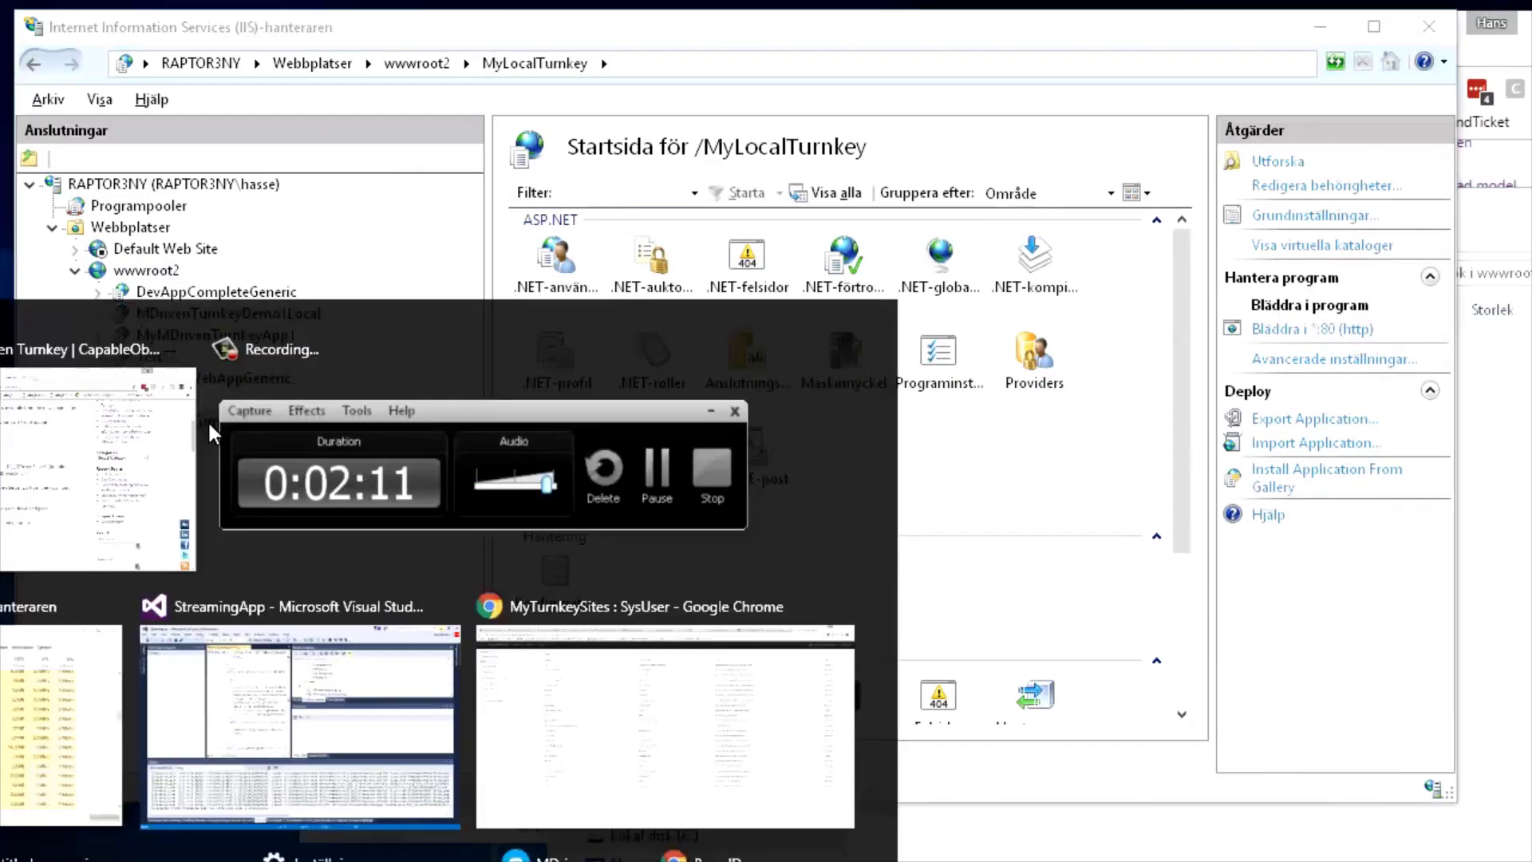
key("alt+Tab")
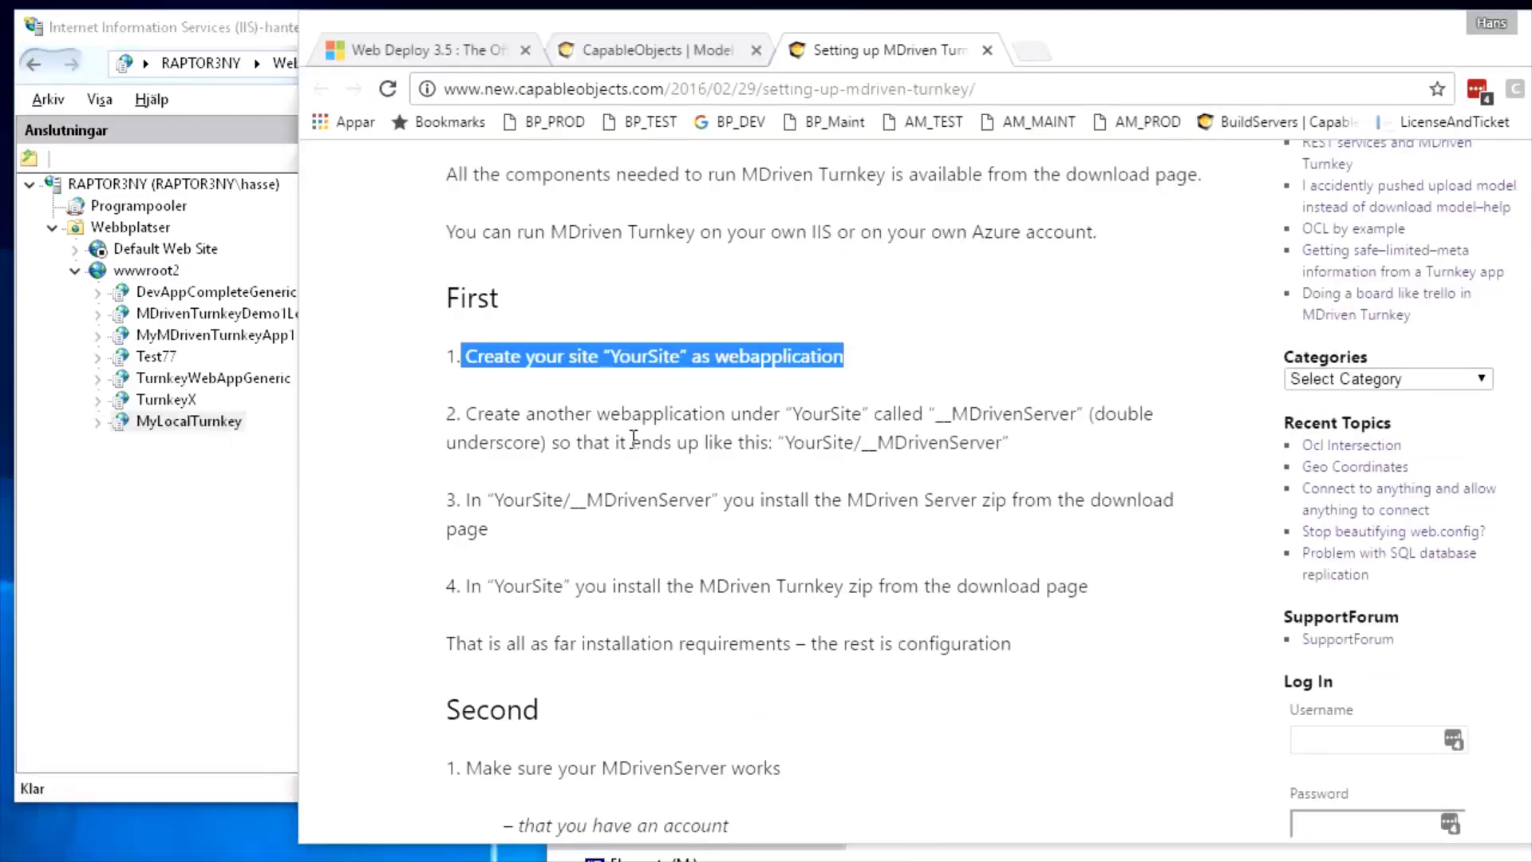
left_click_drag(942, 417, 1082, 413)
key("ctrl+c")
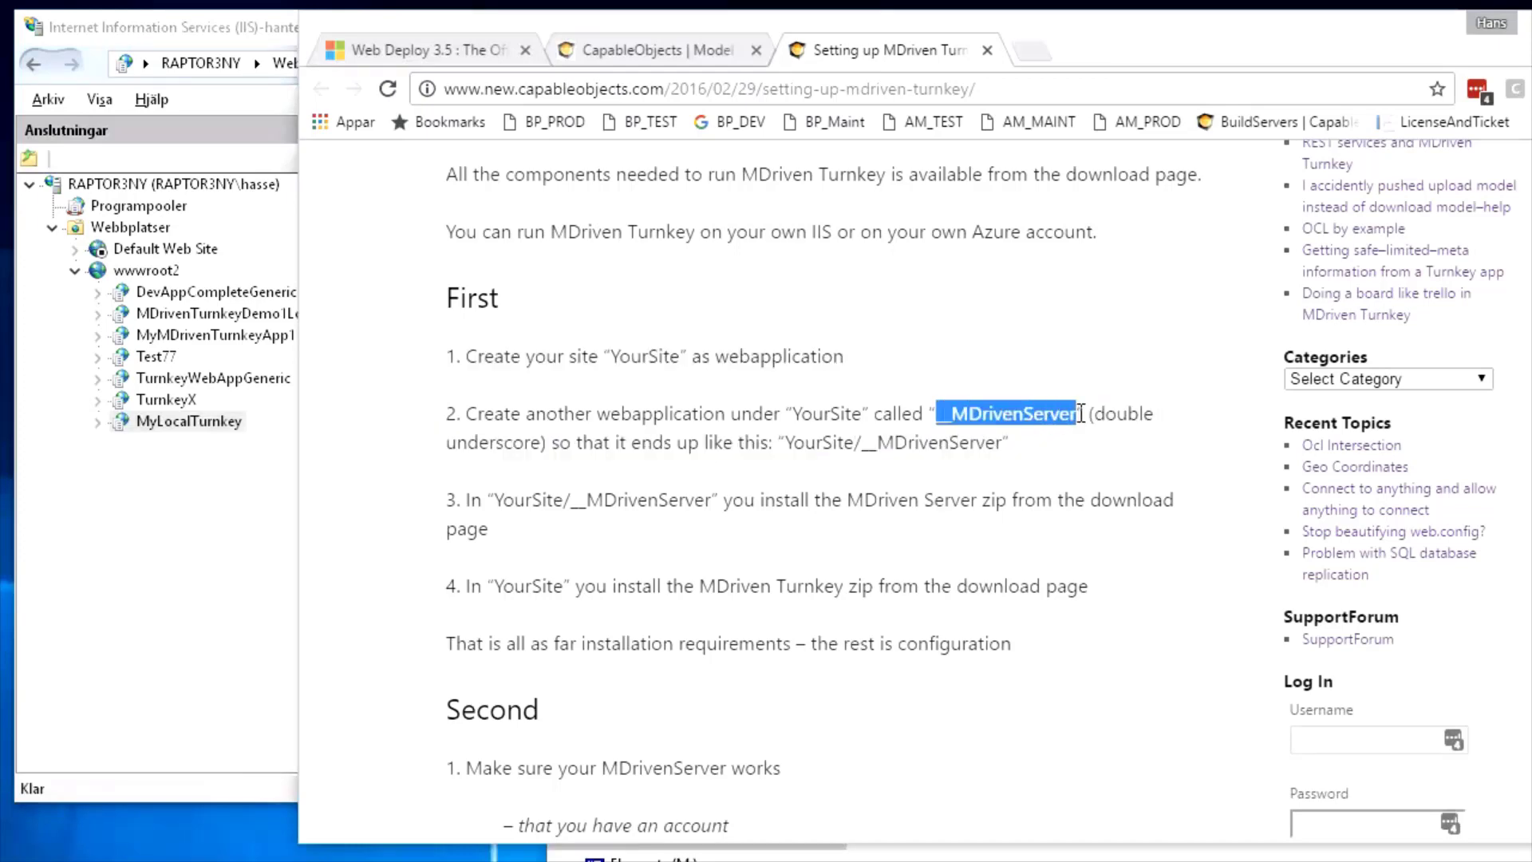
left_click(146, 420)
right_click(146, 419)
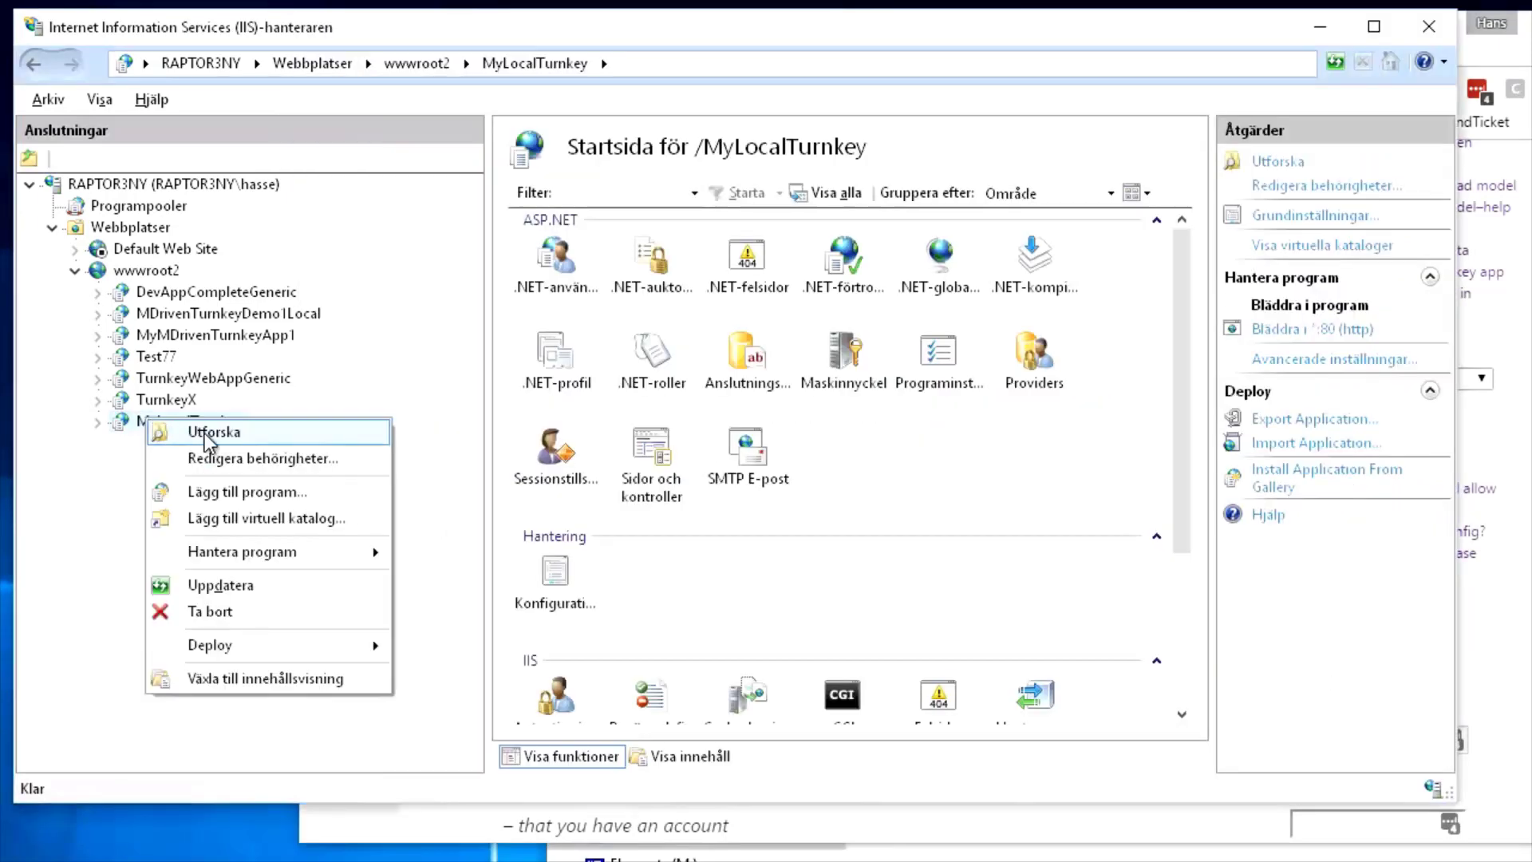
Start a new application under MyLocalTurnkey with alias __MDrivenServer and browse for its folder
left_click(257, 490)
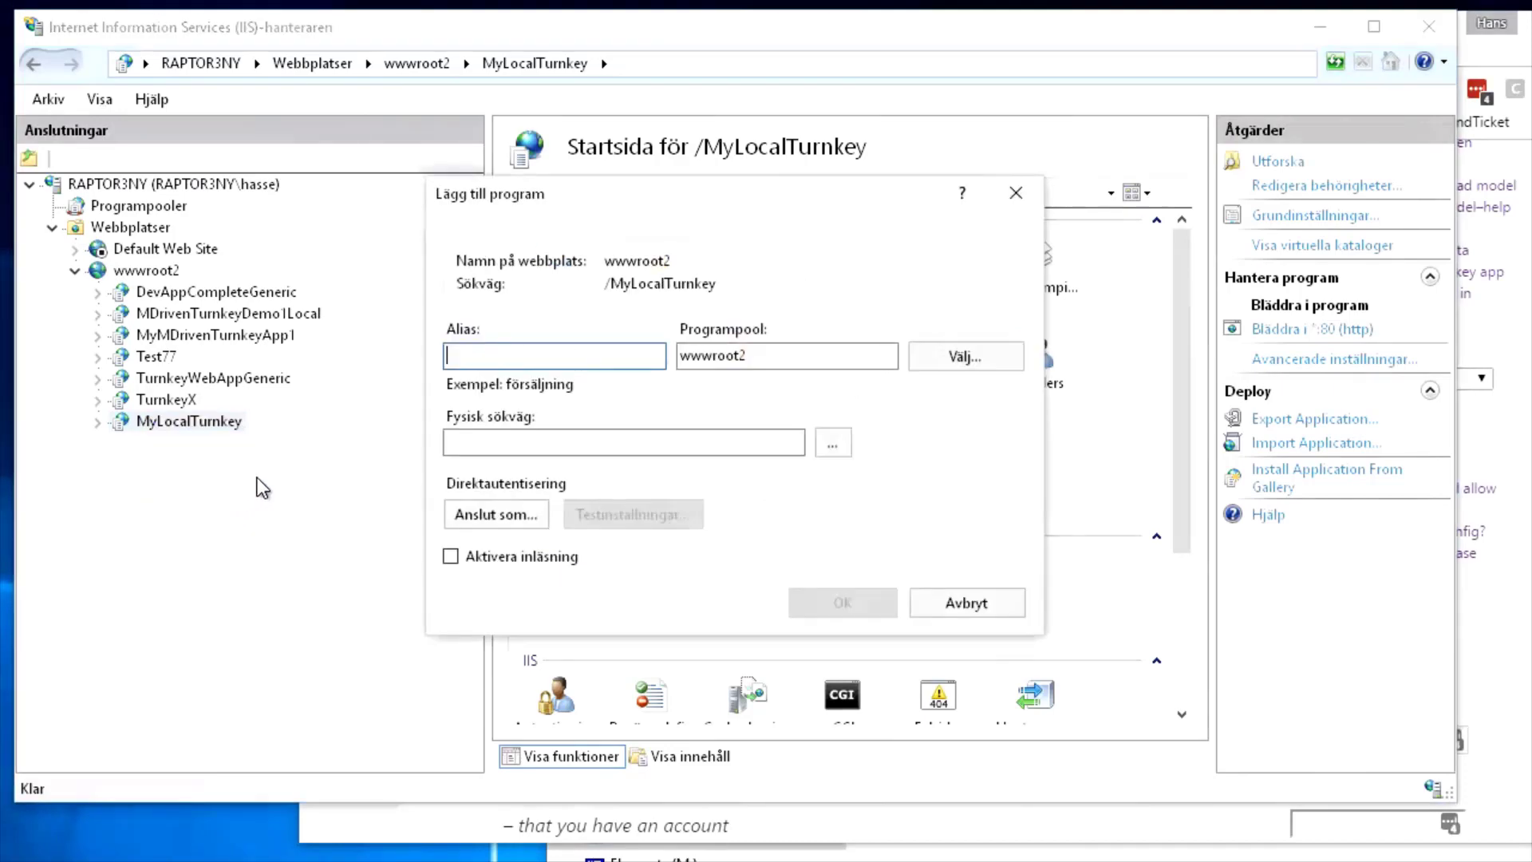
key("ctrl+v")
key("Tab")
key("Tab")
key("Tab")
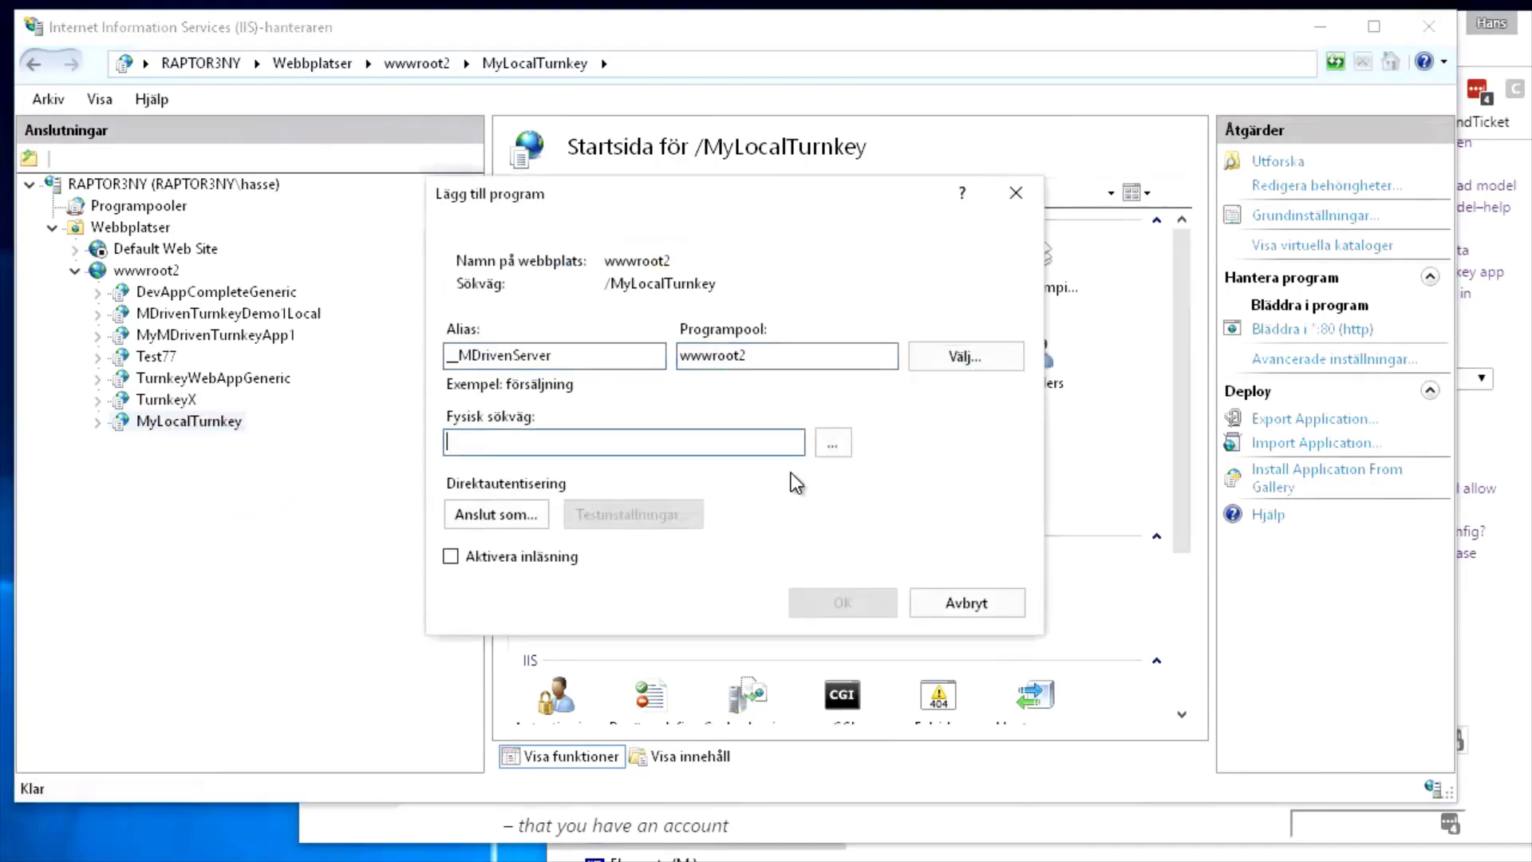
left_click(834, 442)
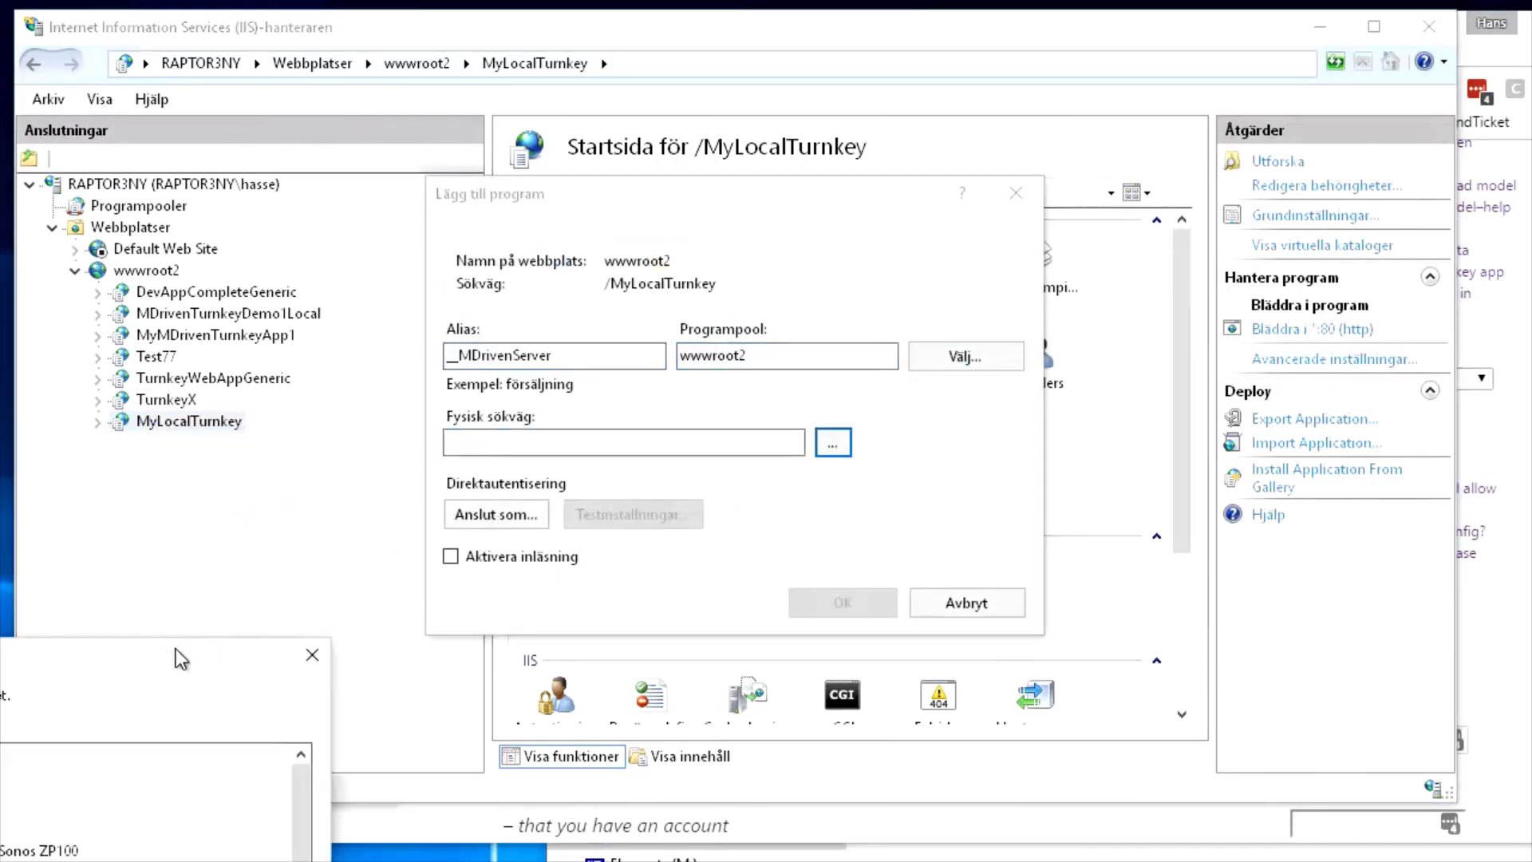
Create a new folder inside c:\inetpub\wwwroot2\MyLocalTurnkey and accept it as the path
left_click_drag(175, 649, 764, 300)
left_click(451, 769)
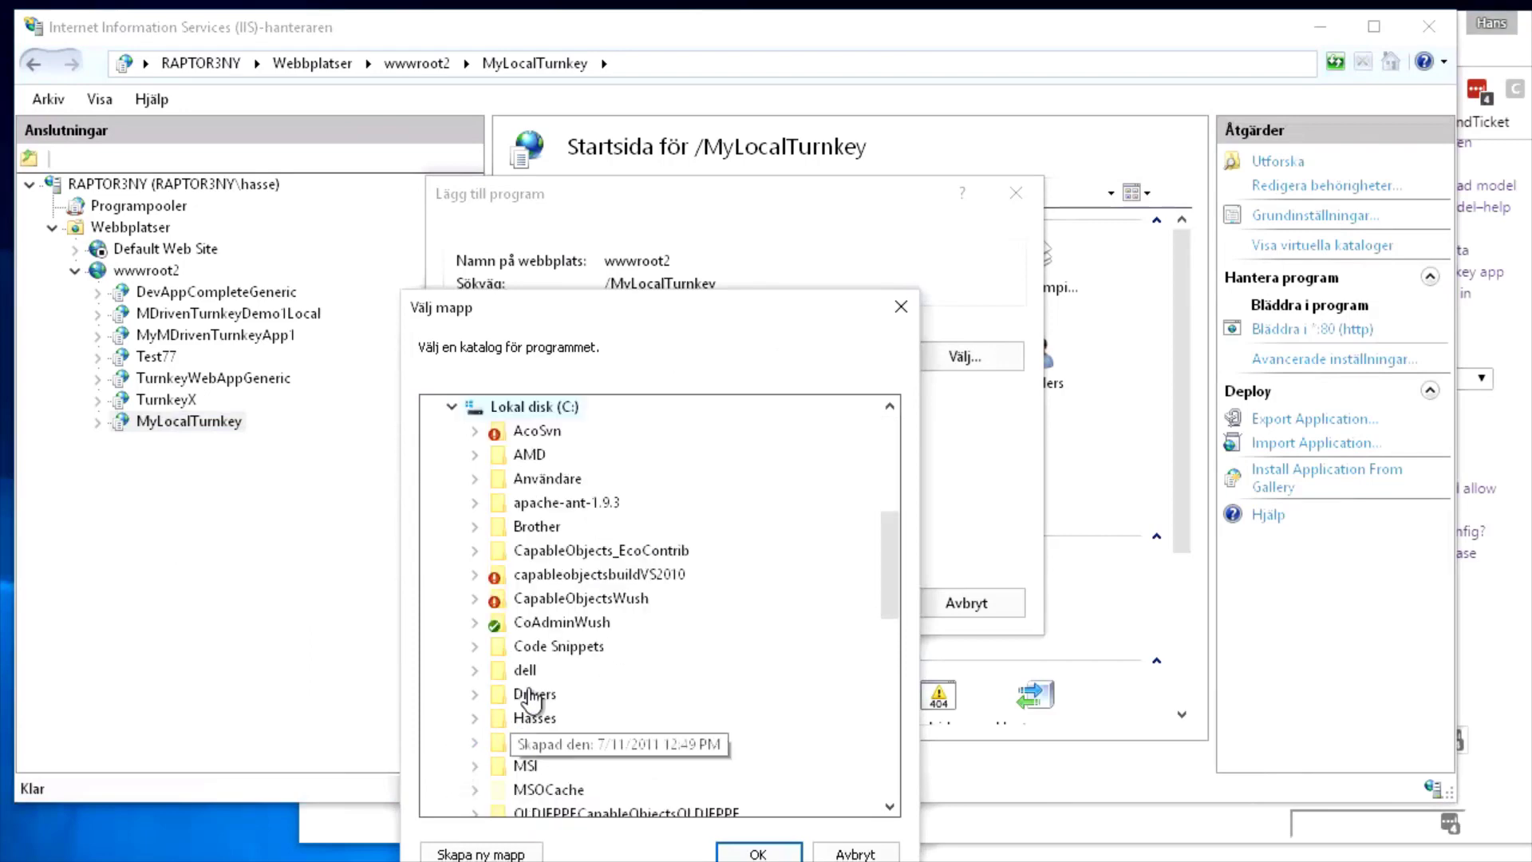
left_click(474, 741)
left_click(497, 789)
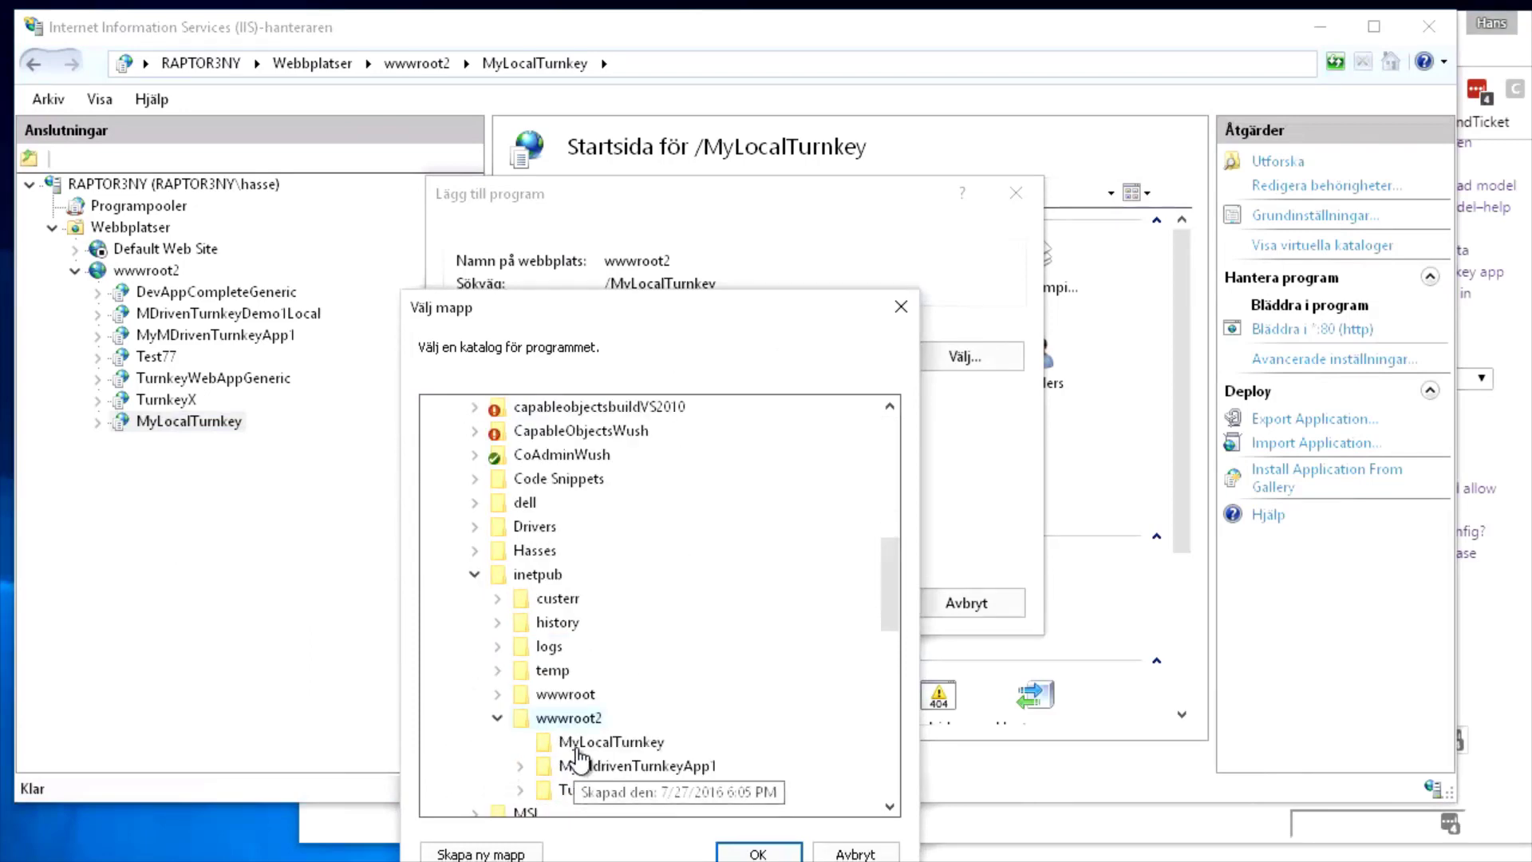
left_click(562, 746)
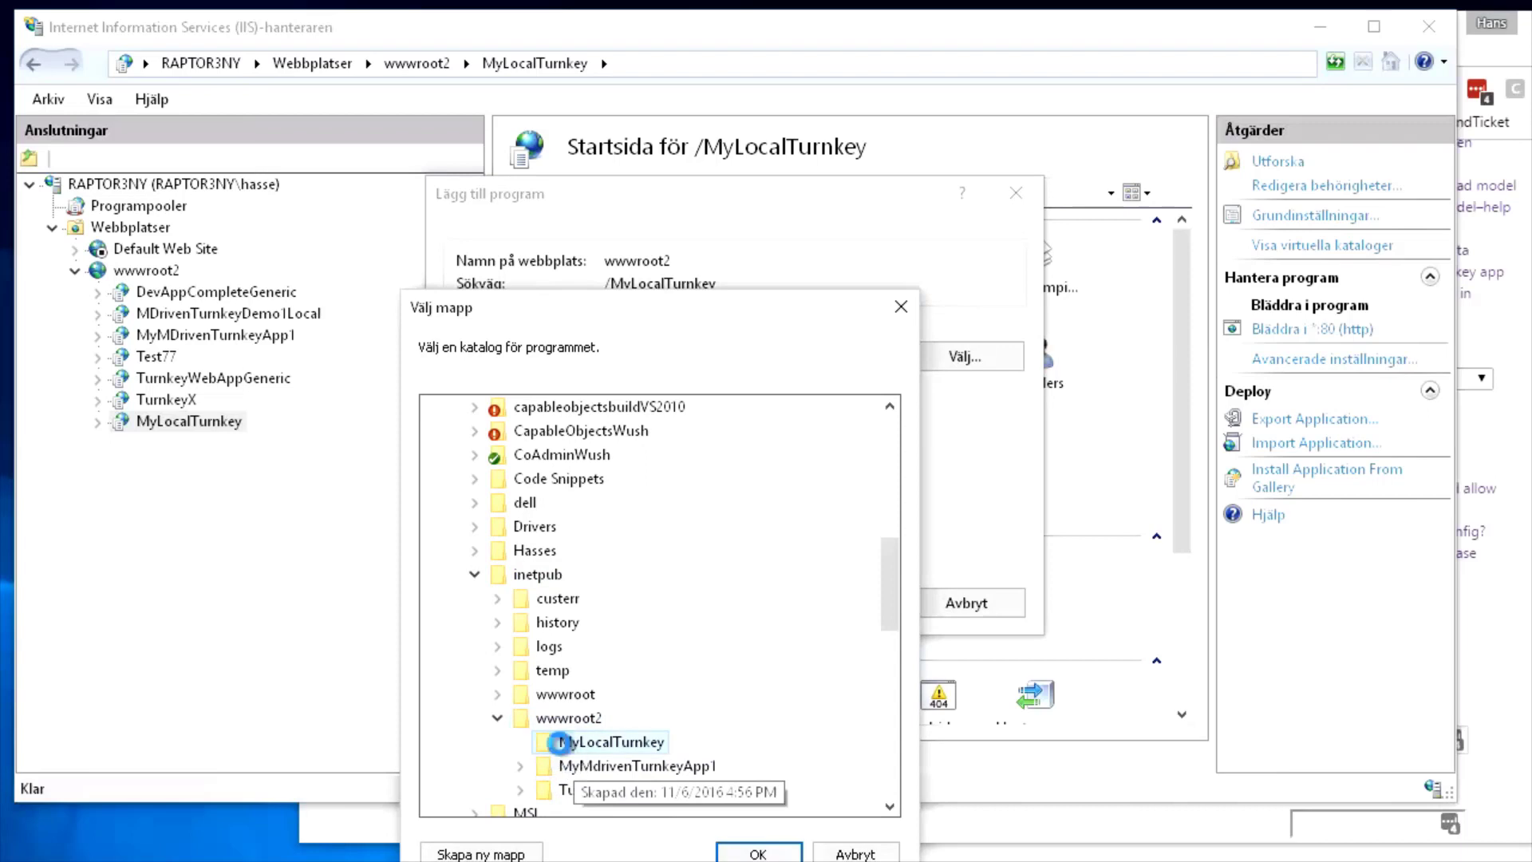
right_click(562, 746)
left_click(683, 310)
left_click_drag(683, 310, 716, 150)
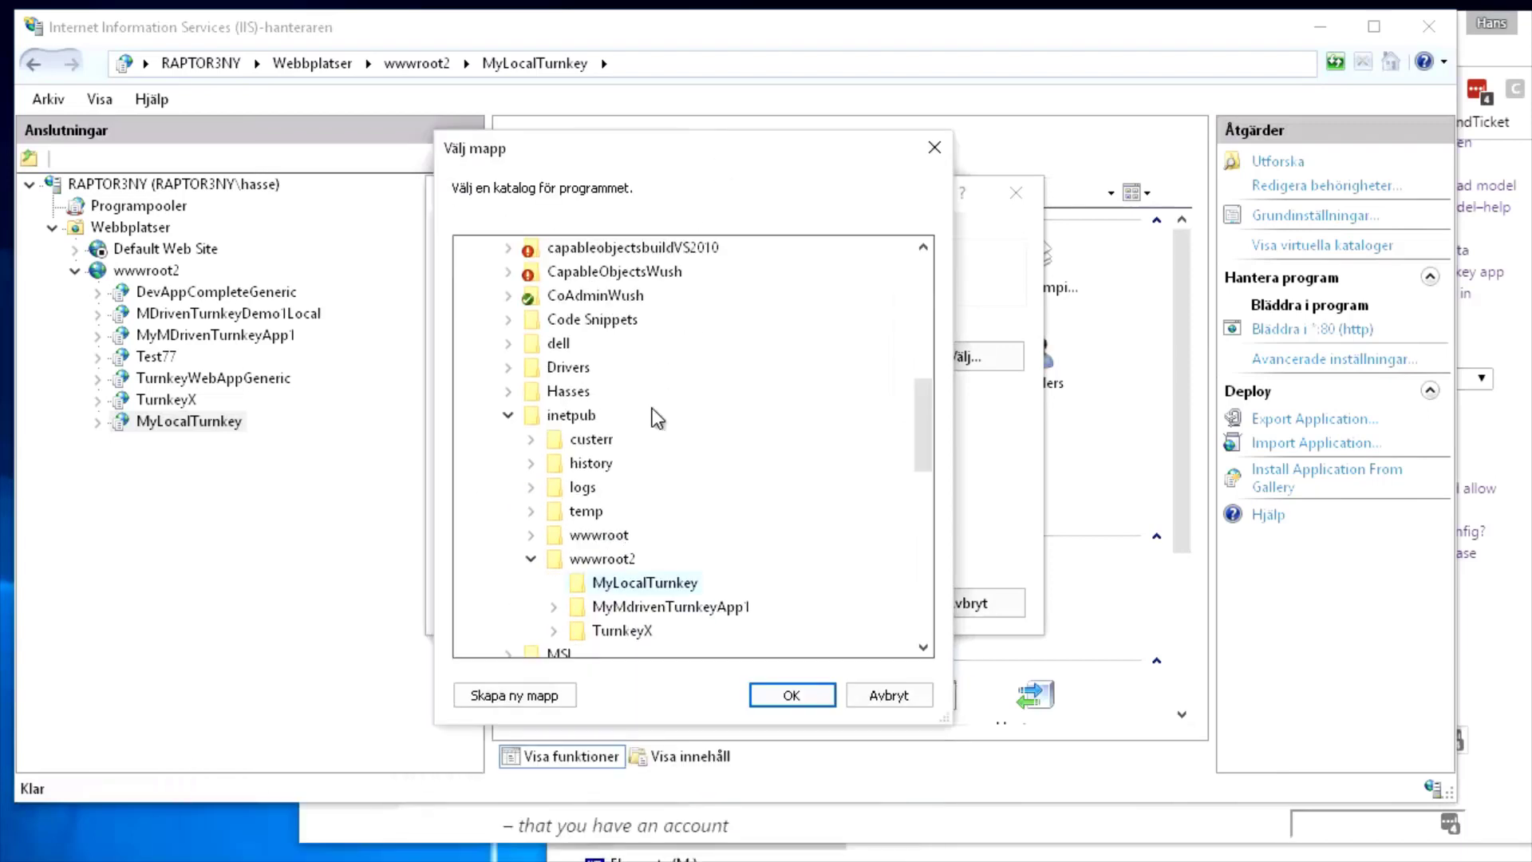
left_click(514, 695)
type("_MDrivenServer")
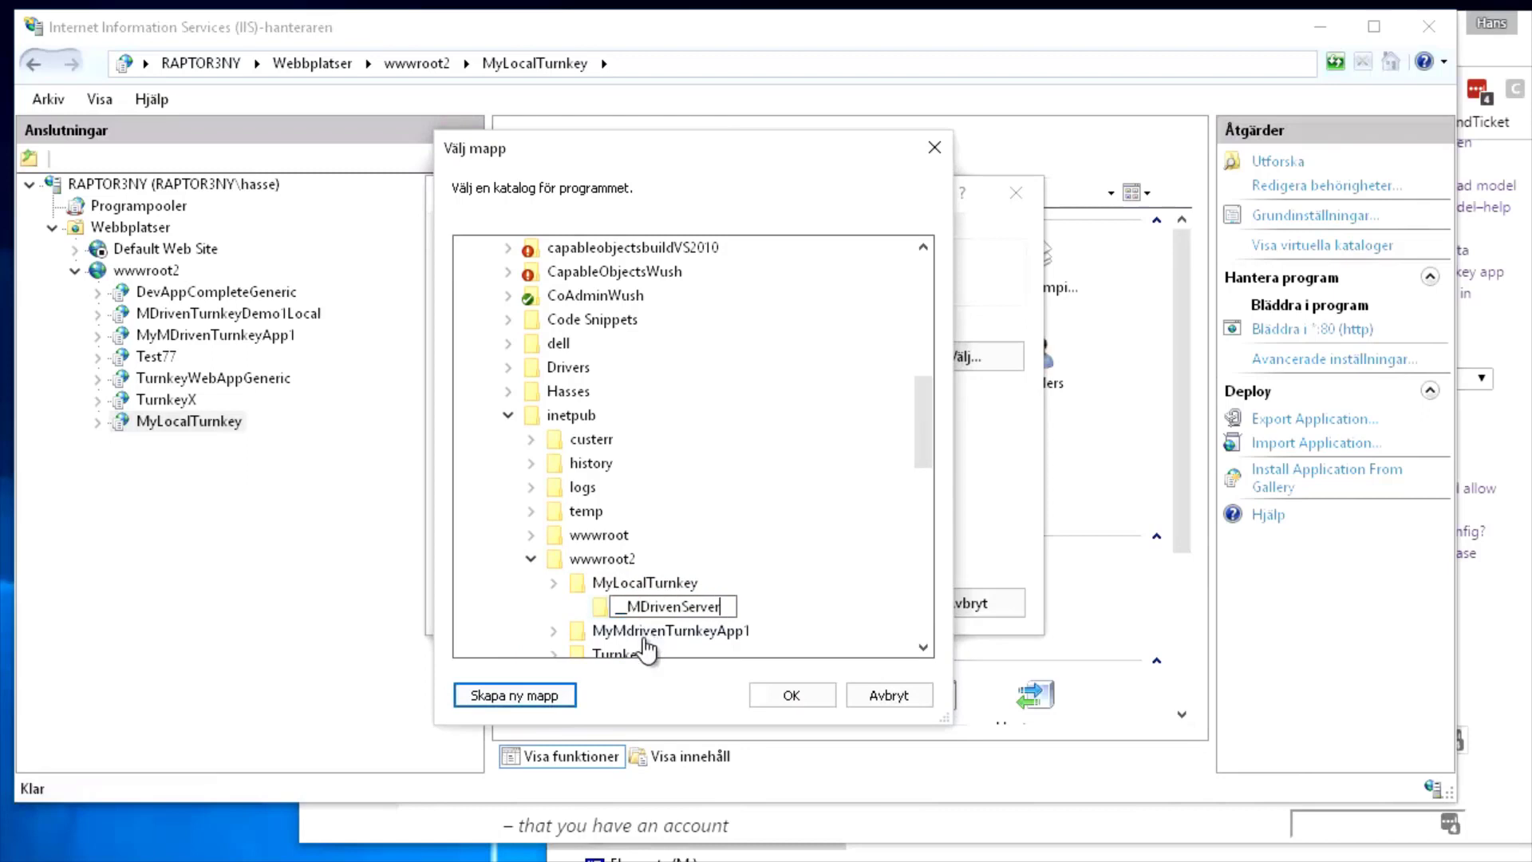
left_click(792, 695)
Correct the physical path ending from 'Ny mapp' to __MDrivenServer and confirm the application
left_click(843, 609)
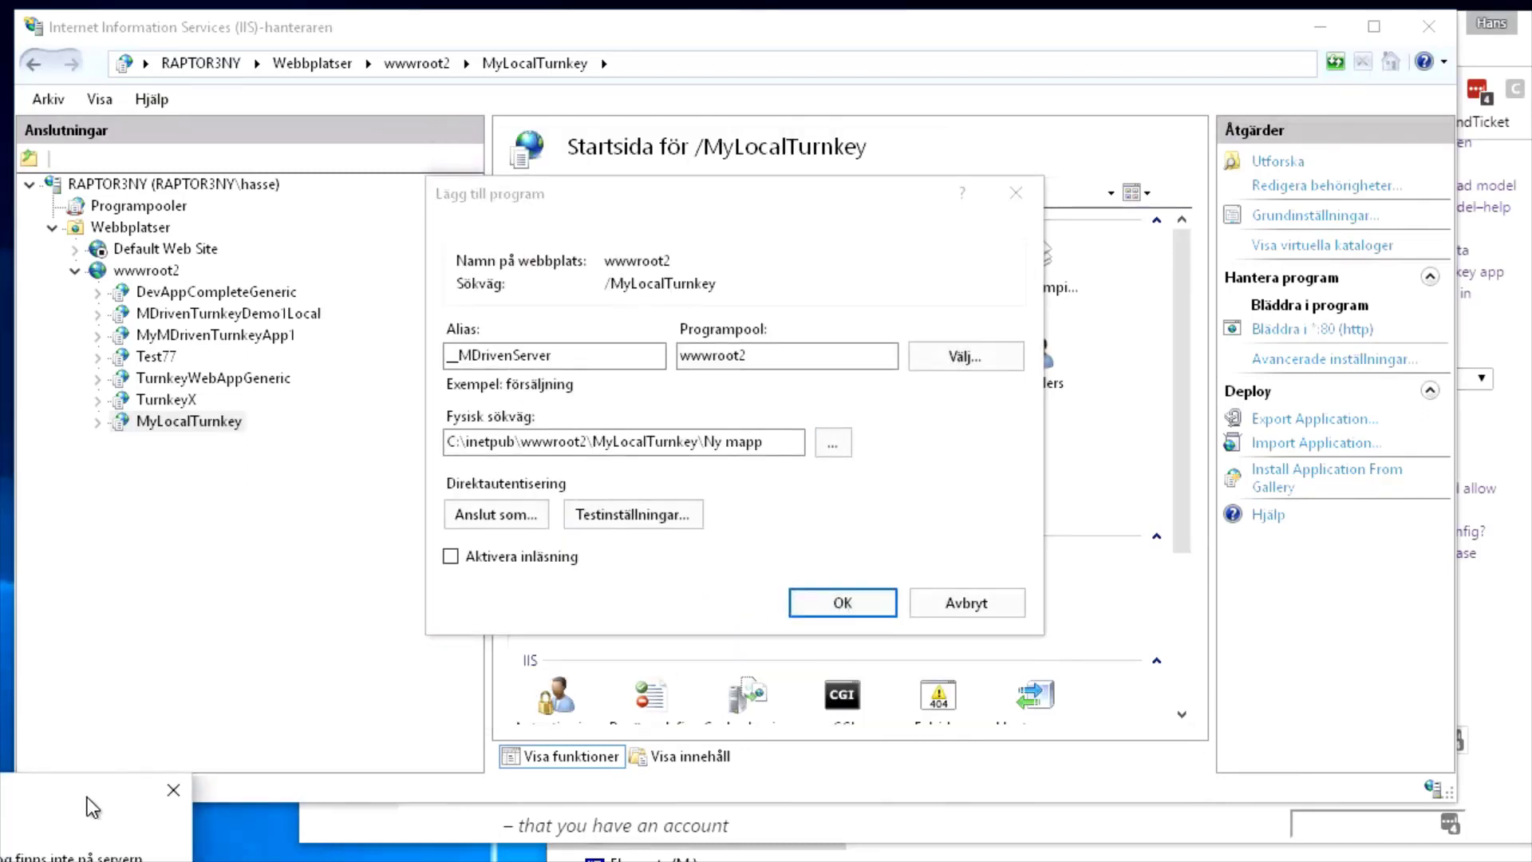
key("Return")
left_click(784, 443)
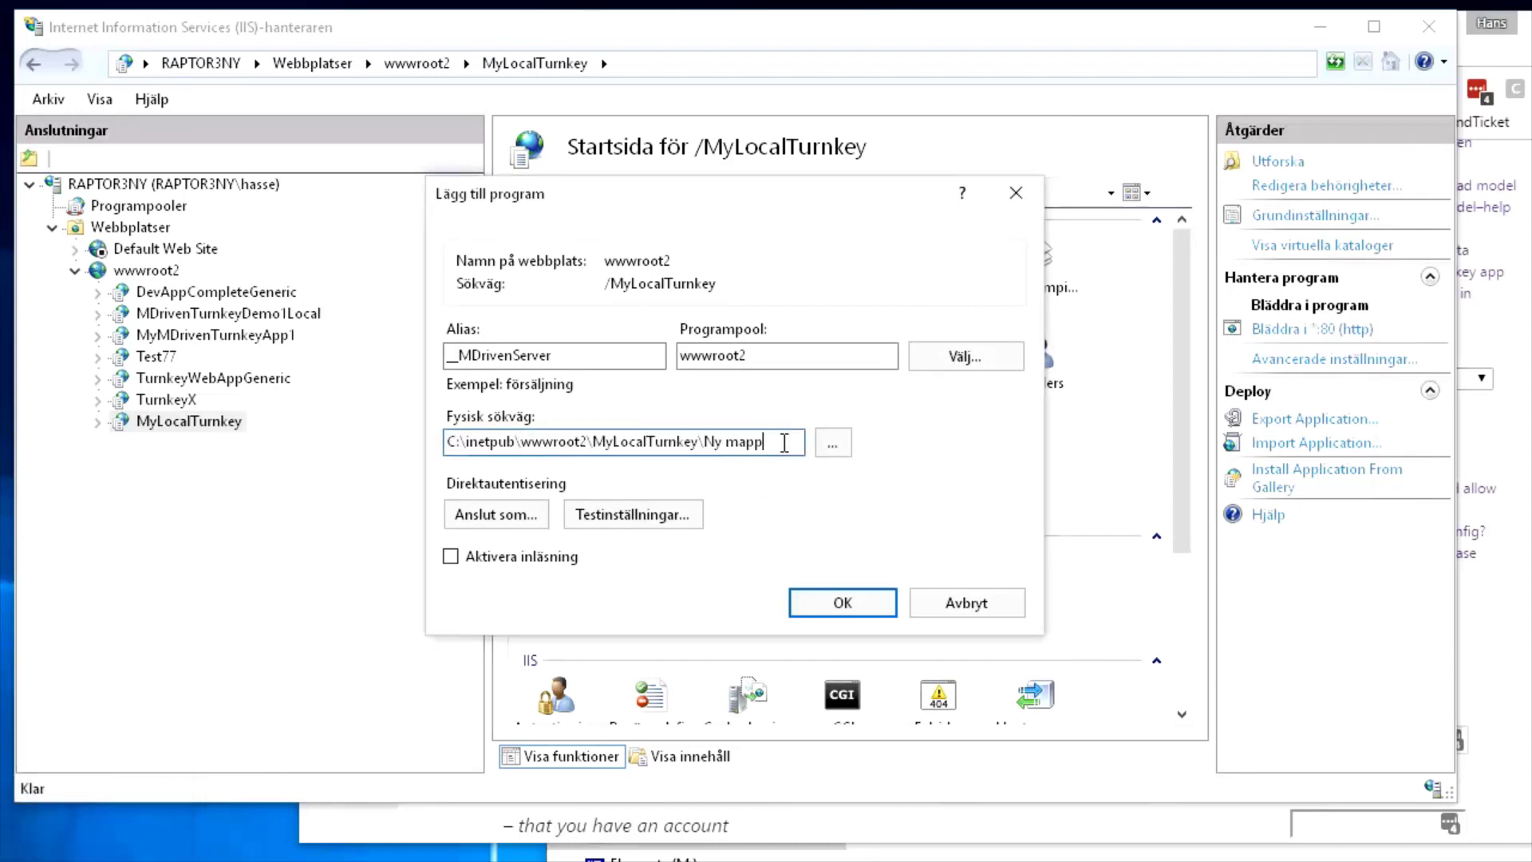
left_click_drag(706, 441, 831, 445)
type("_MDrivenServer")
left_click(870, 607)
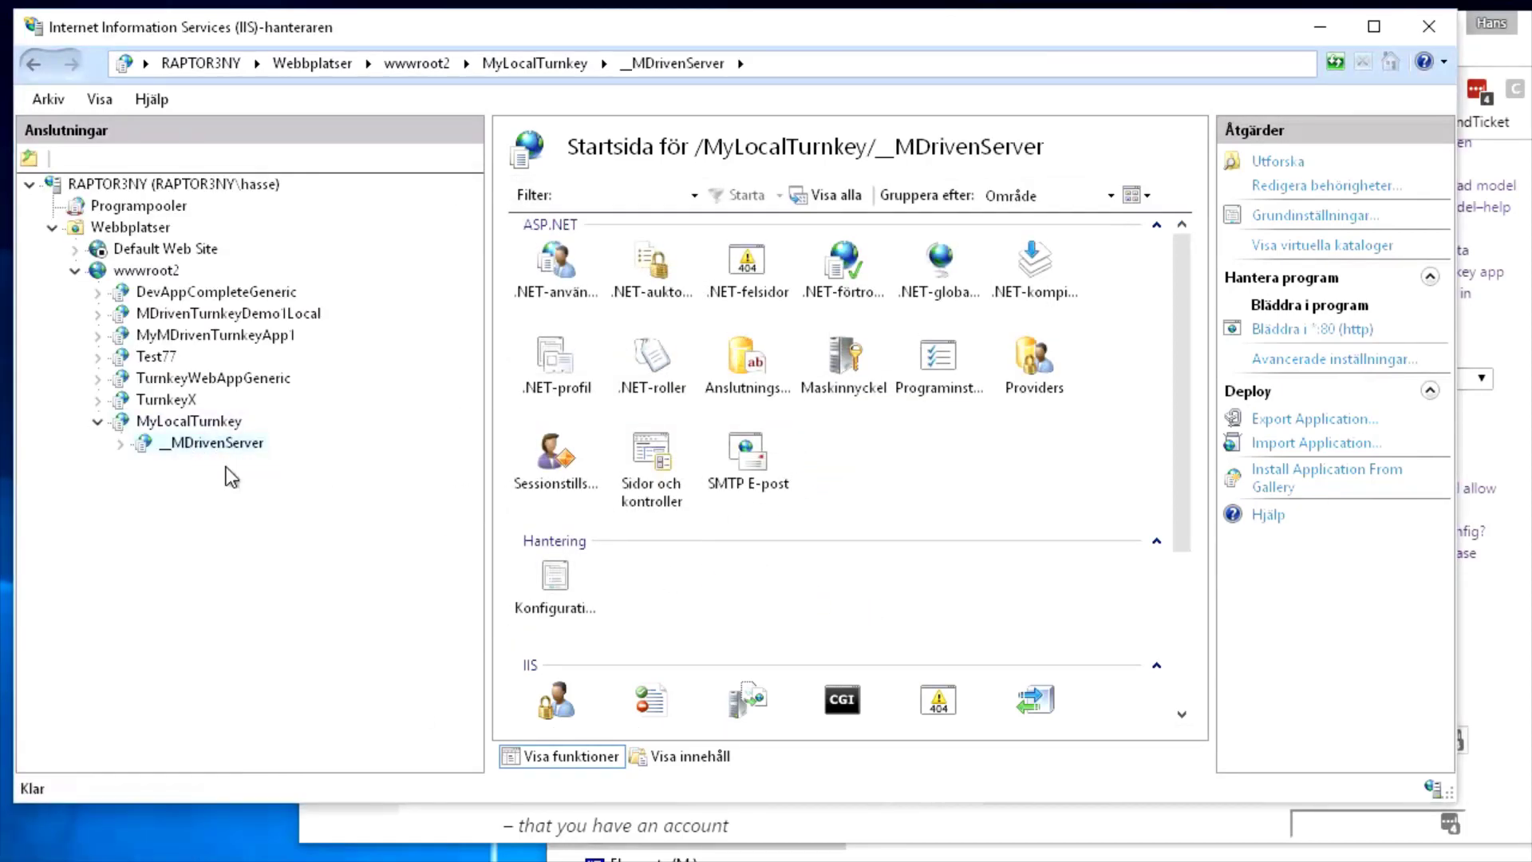
From the setup guide, open the BuildServers downloads page in a new tab
key("alt+Tab")
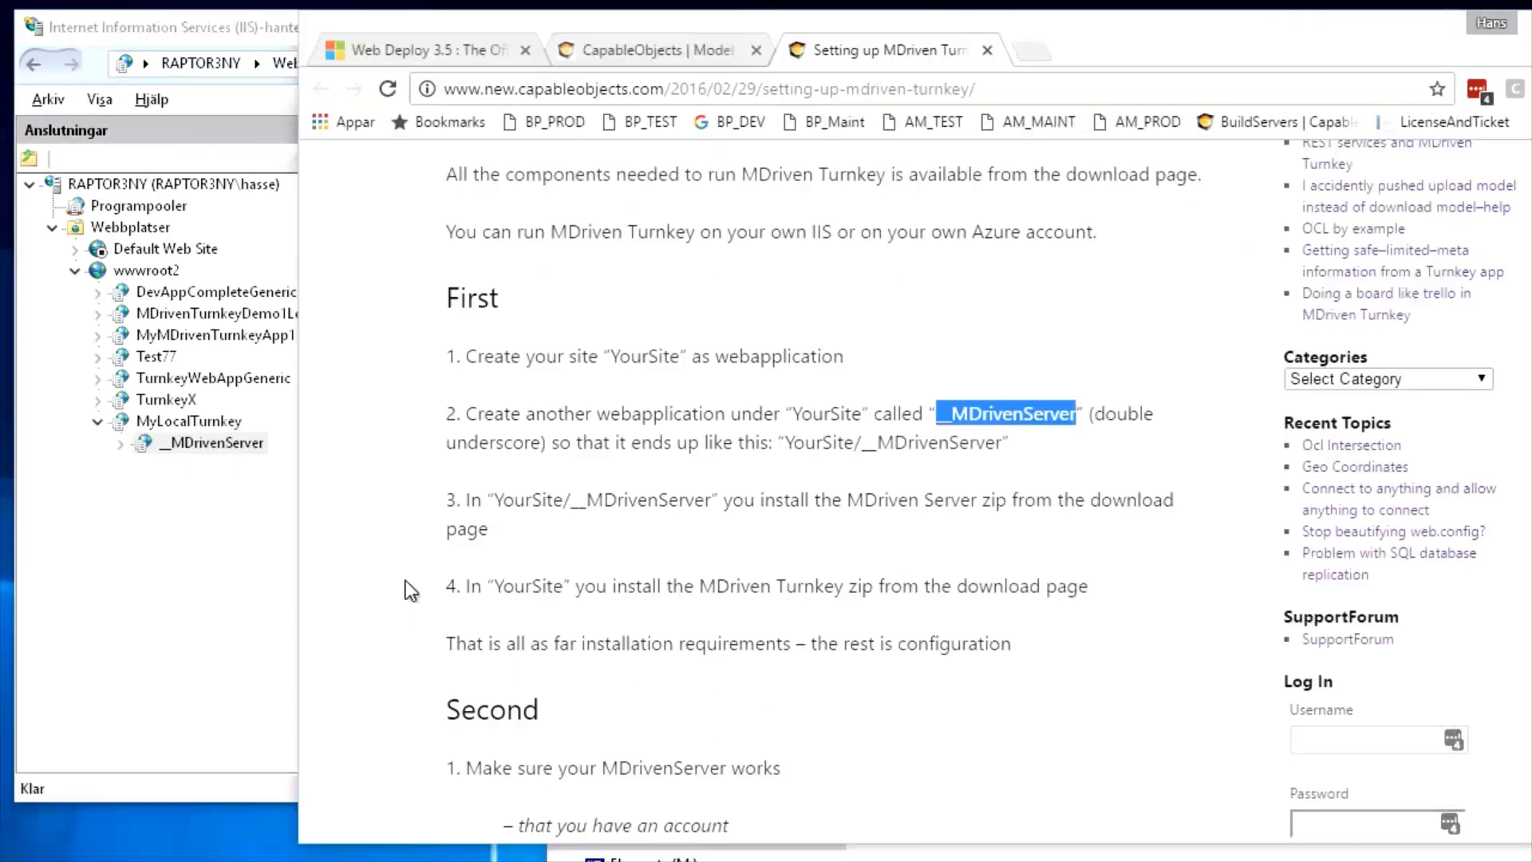
left_click(597, 508)
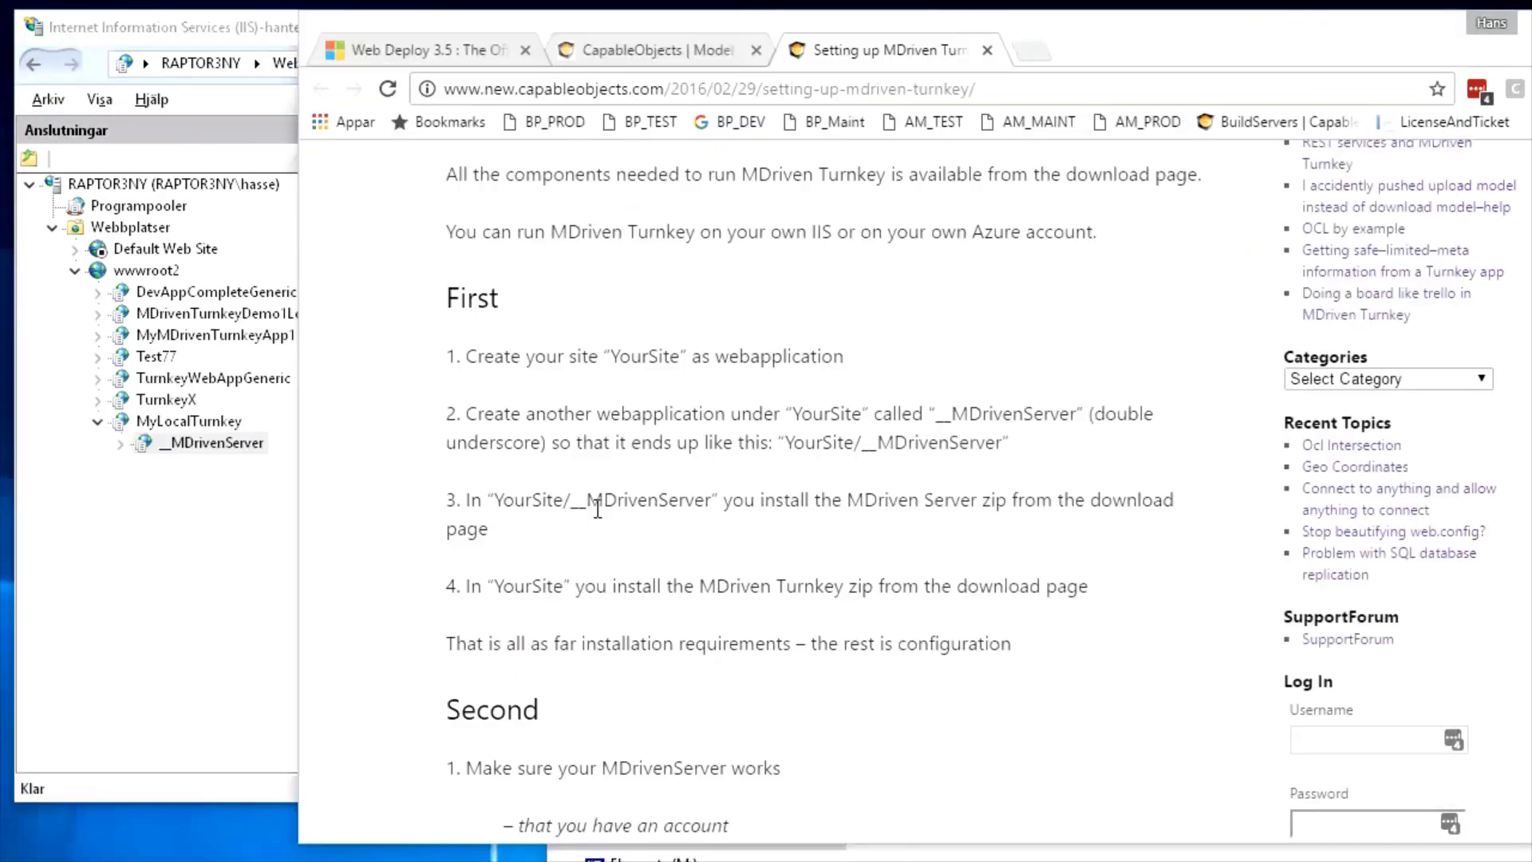
left_click_drag(453, 501, 505, 527)
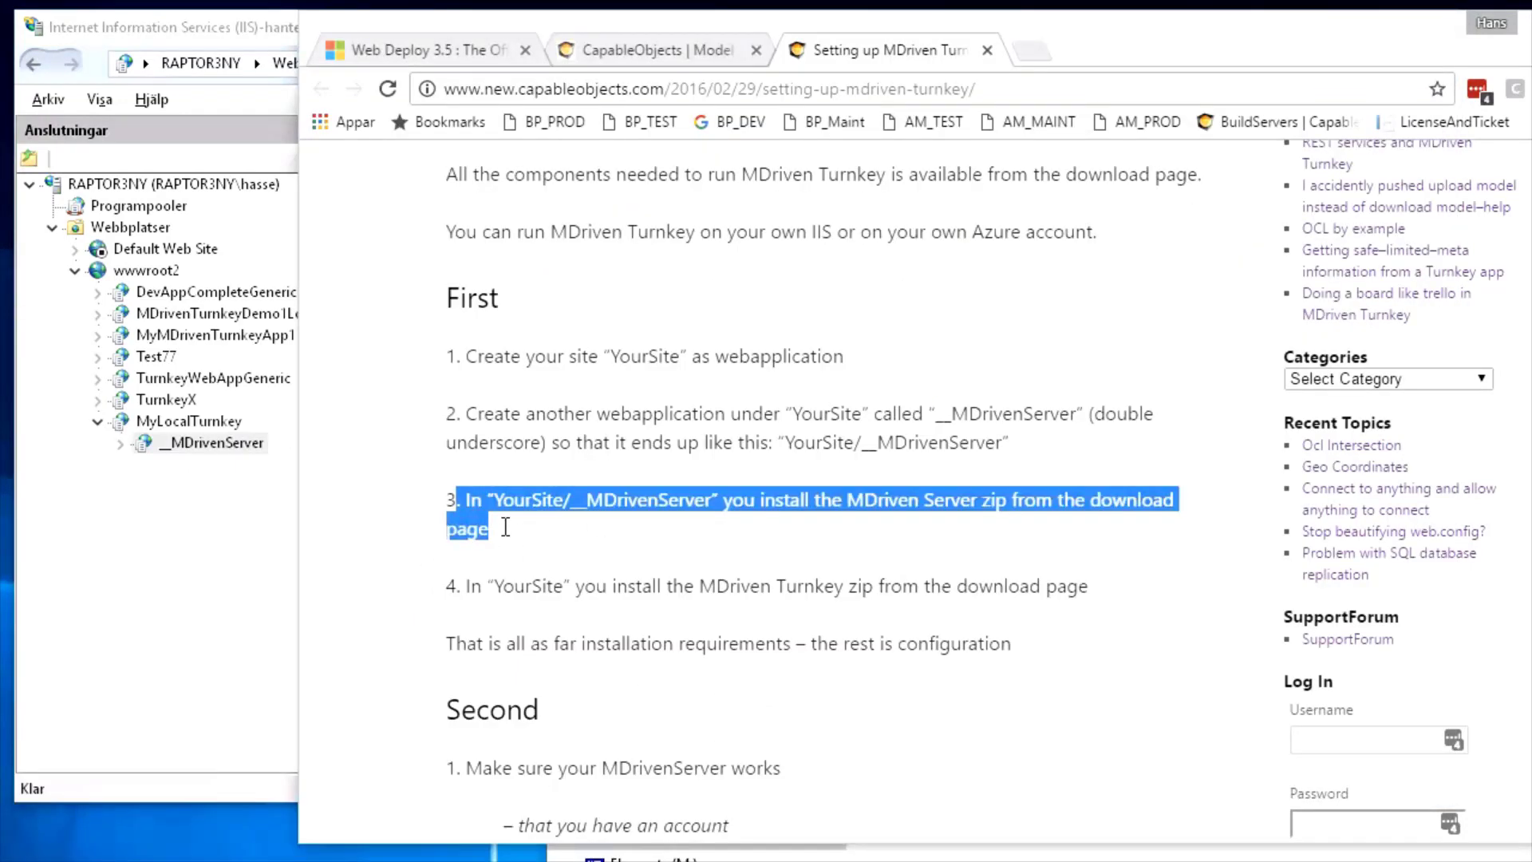
scroll(542, 554, "up", 5)
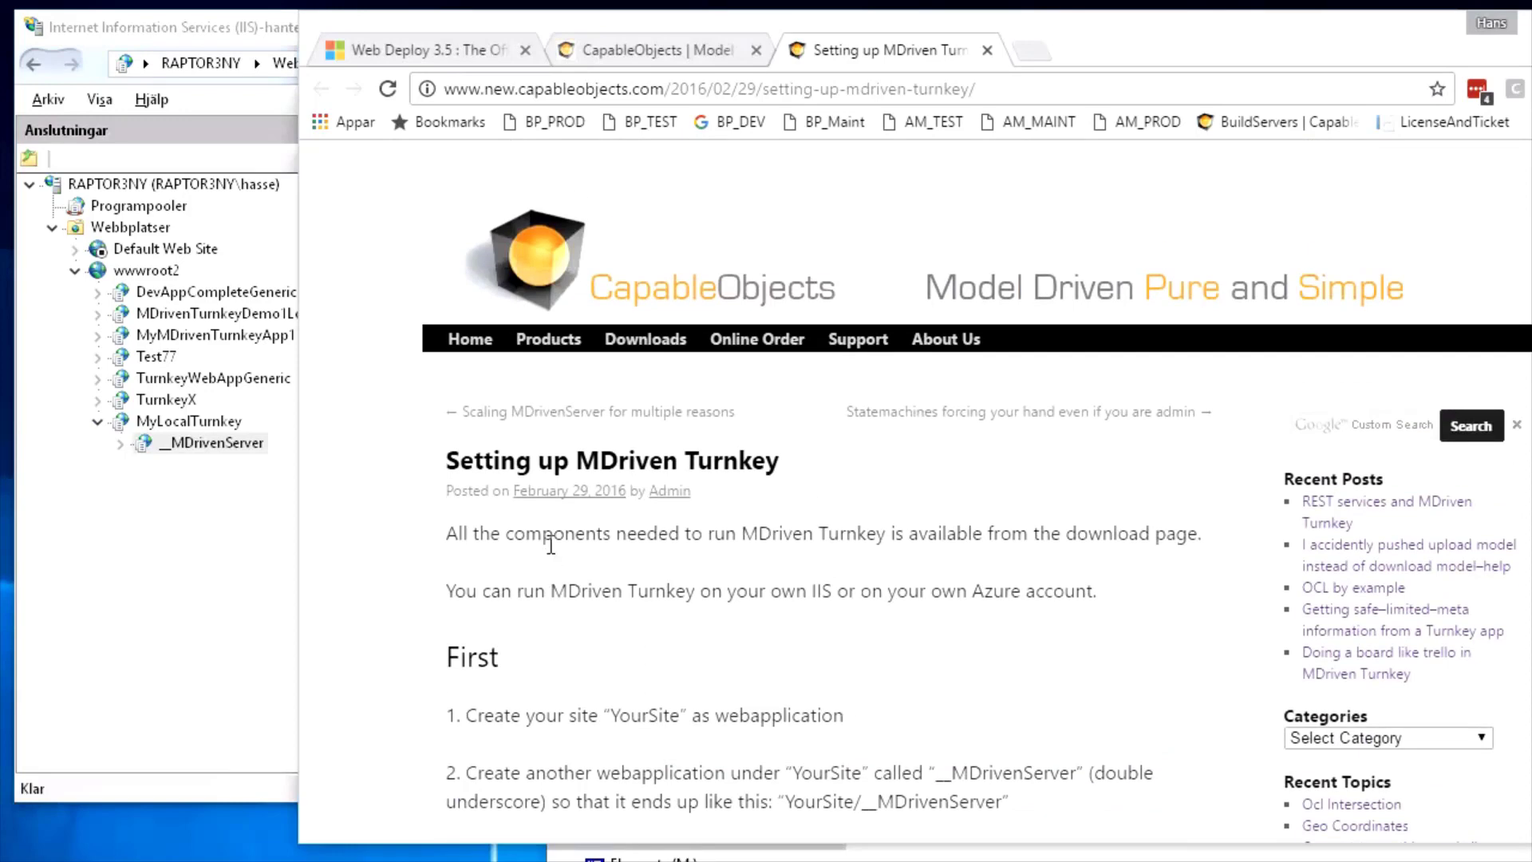
mouse_move(643, 342)
middle_click(645, 380)
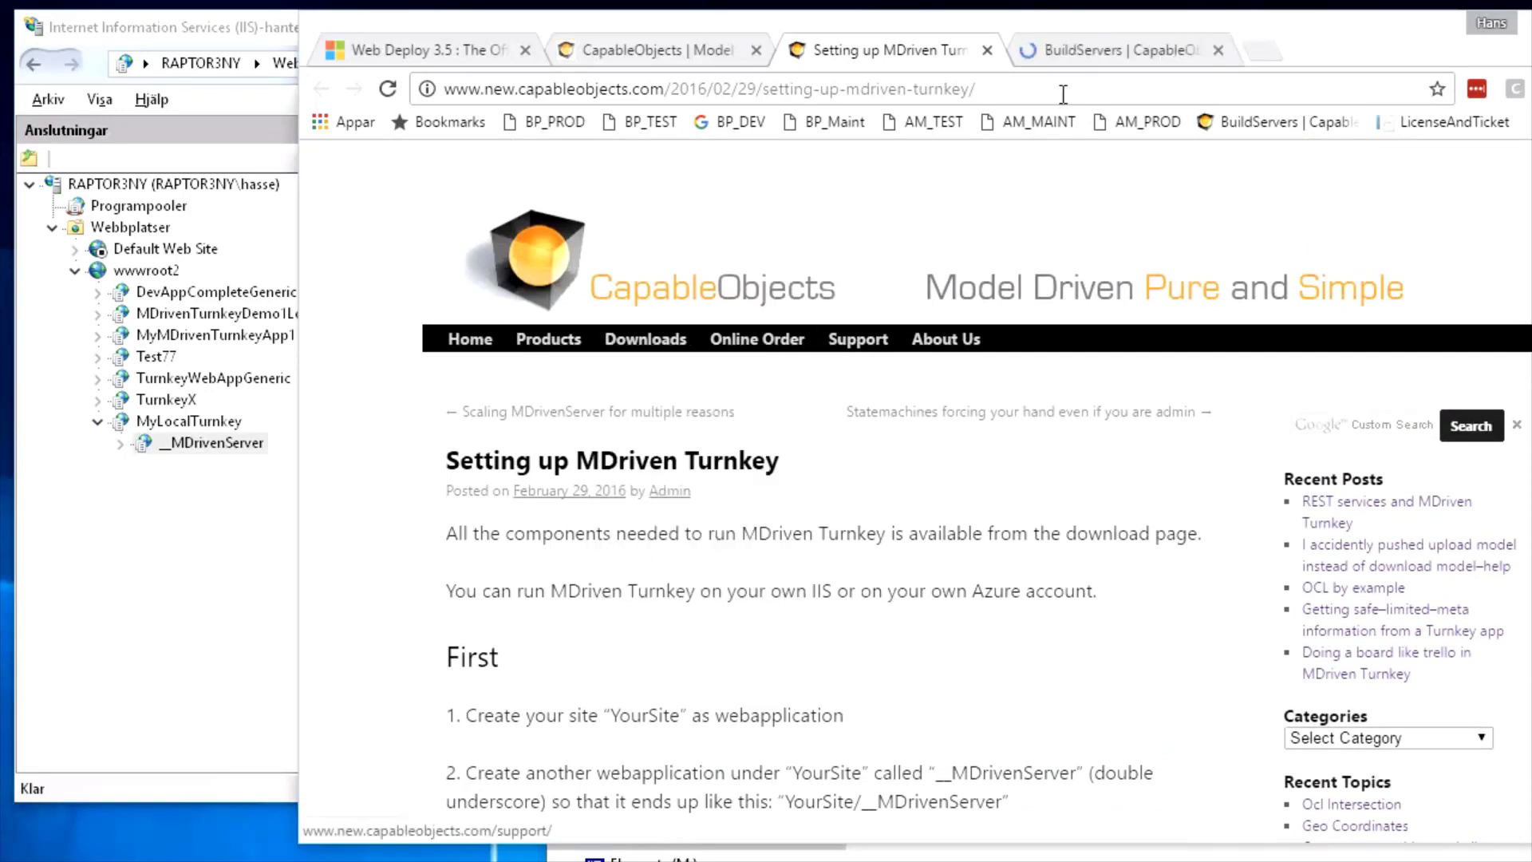
left_click(1113, 55)
Download the MDriven Server and MDriven Turnkey zip files
scroll(894, 479, "down", 4)
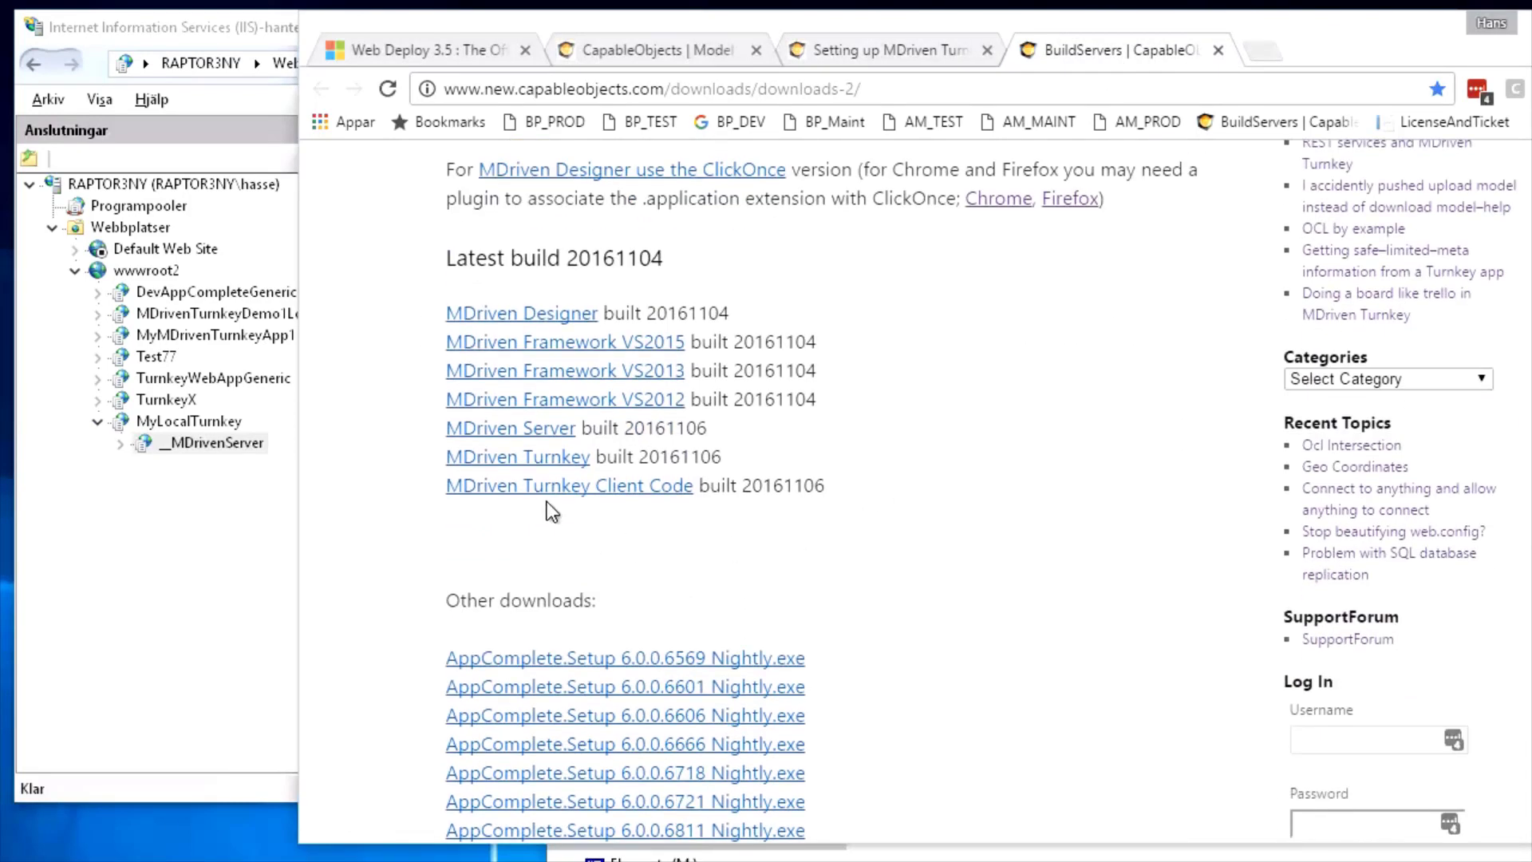
left_click(527, 431)
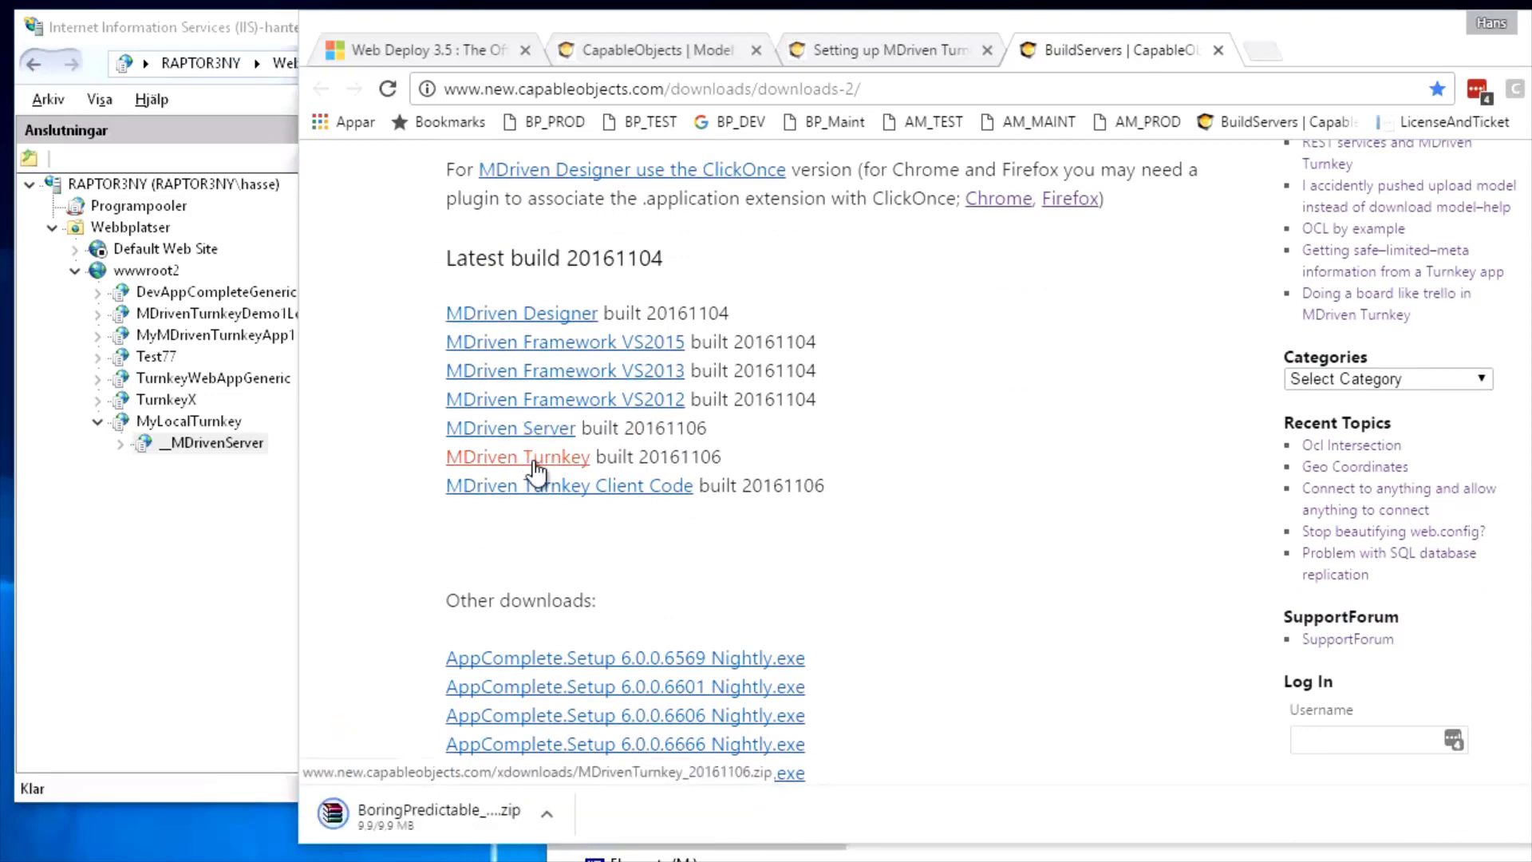
left_click(558, 463)
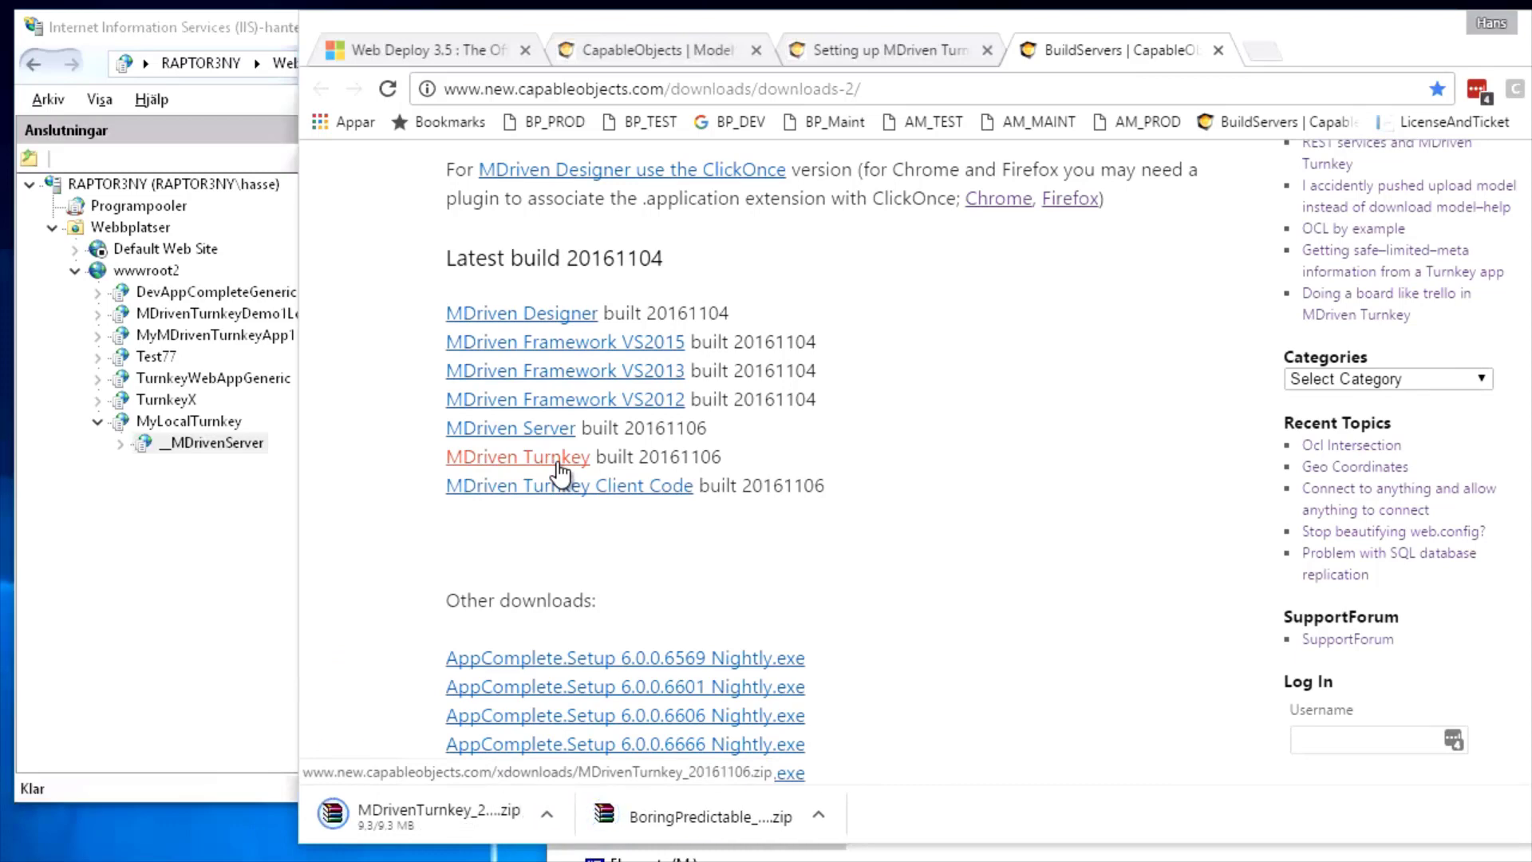
right_click(671, 816)
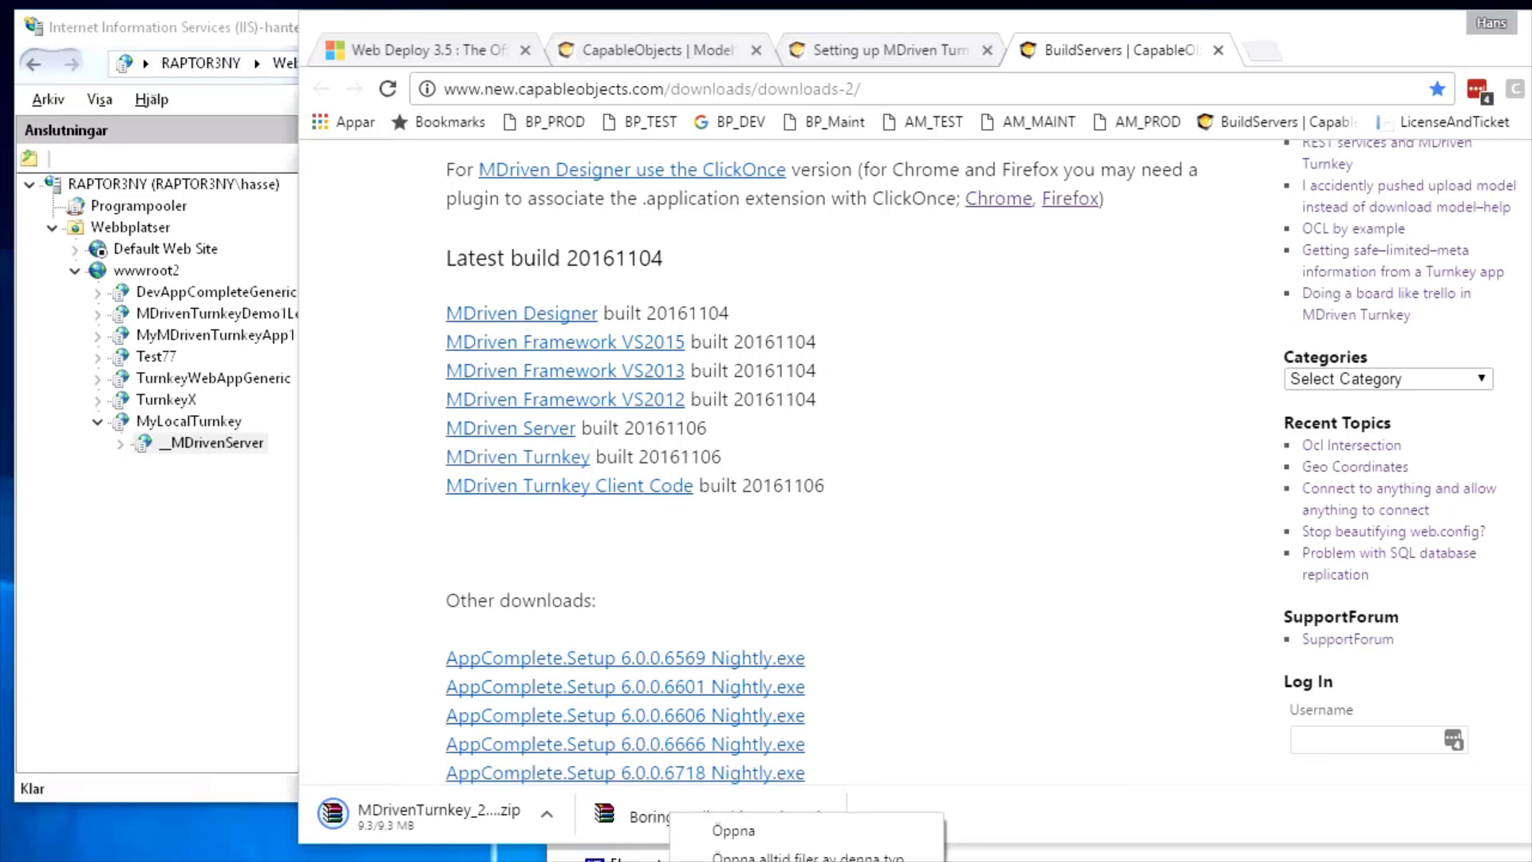
left_click(754, 861)
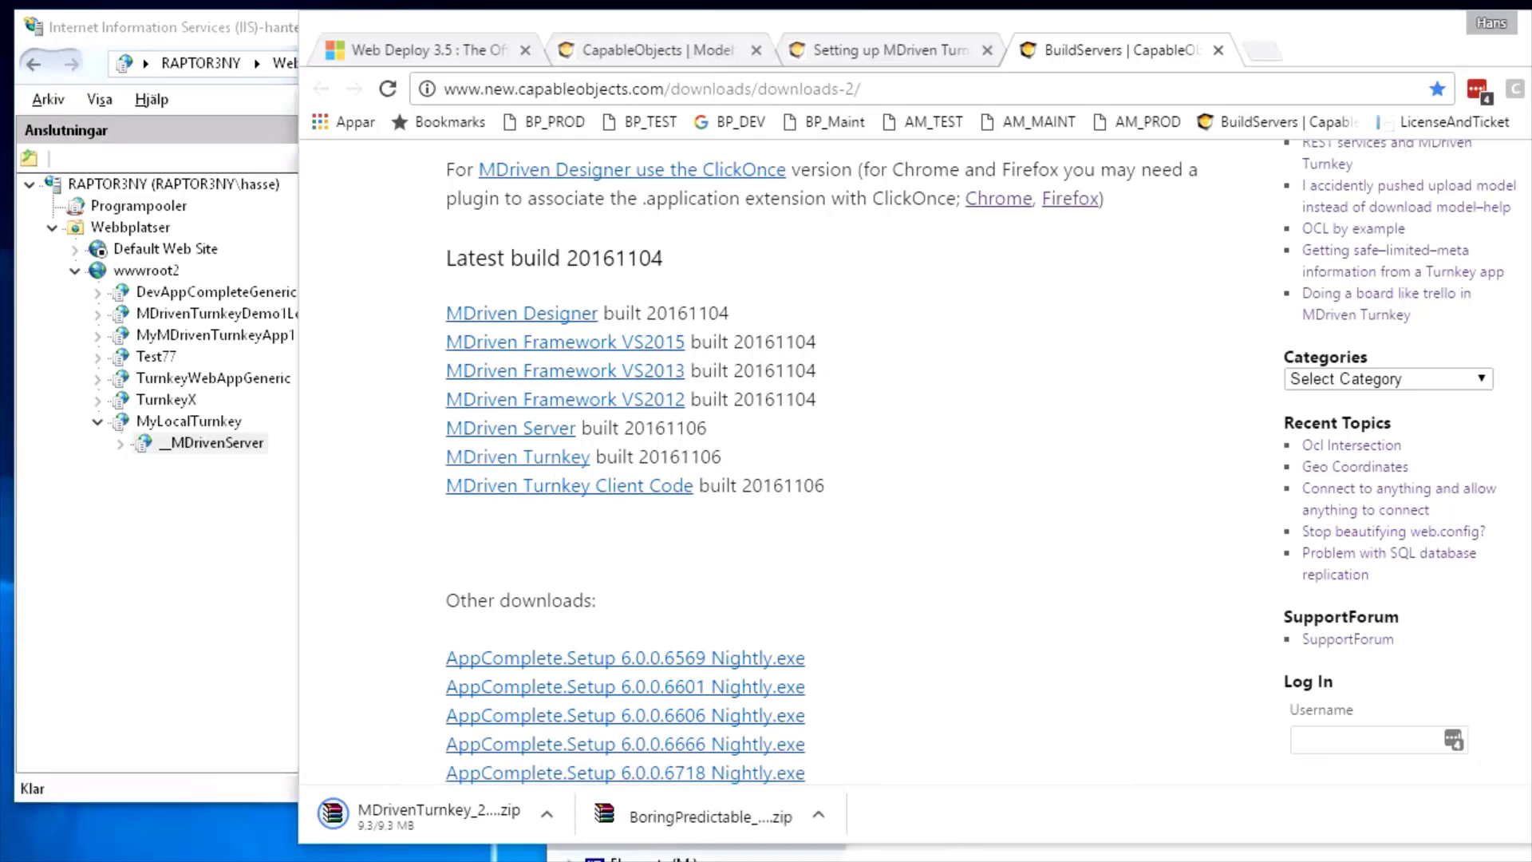
right_click(732, 826)
left_click(754, 861)
Sort the Downloads folder by date to locate the two 20161106 zips, then return to IIS Manager
left_click(878, 858)
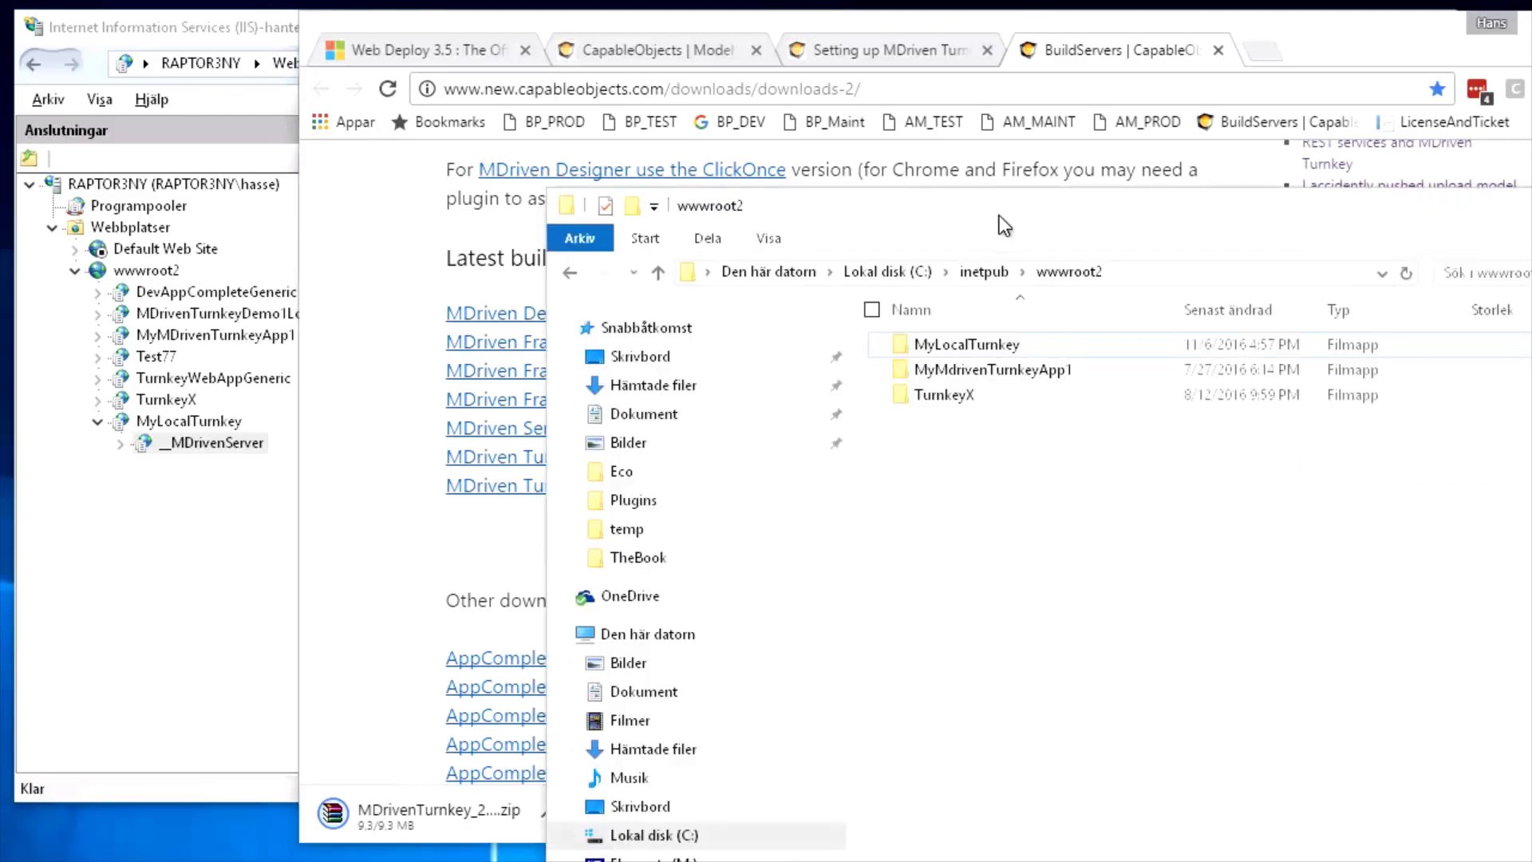
left_click_drag(999, 216, 1531, 165)
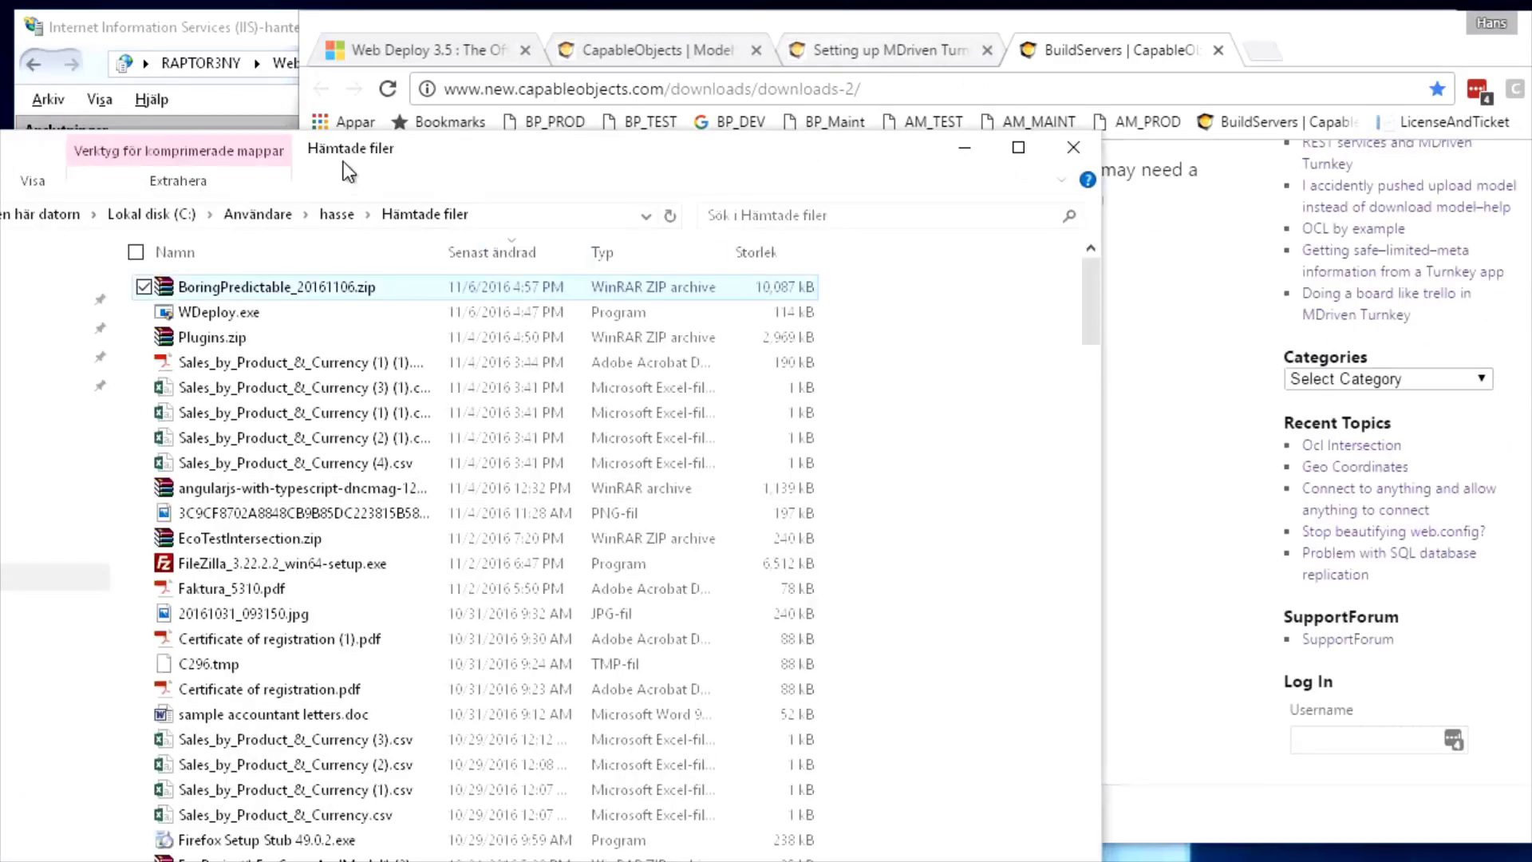
left_click(497, 252)
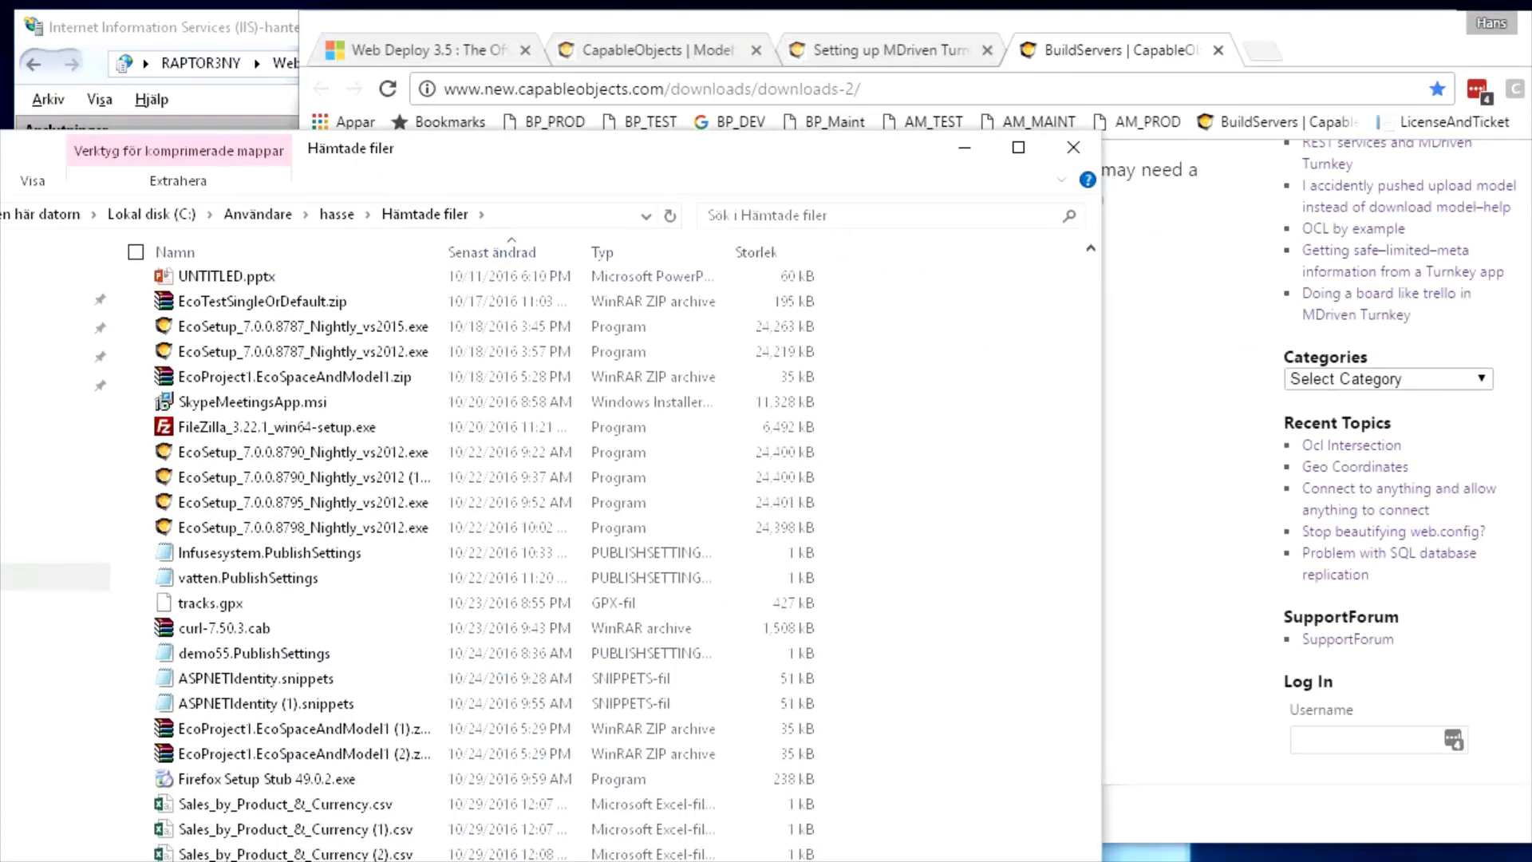
left_click_drag(443, 859, 451, 302)
left_click_drag(1087, 352, 1094, 380)
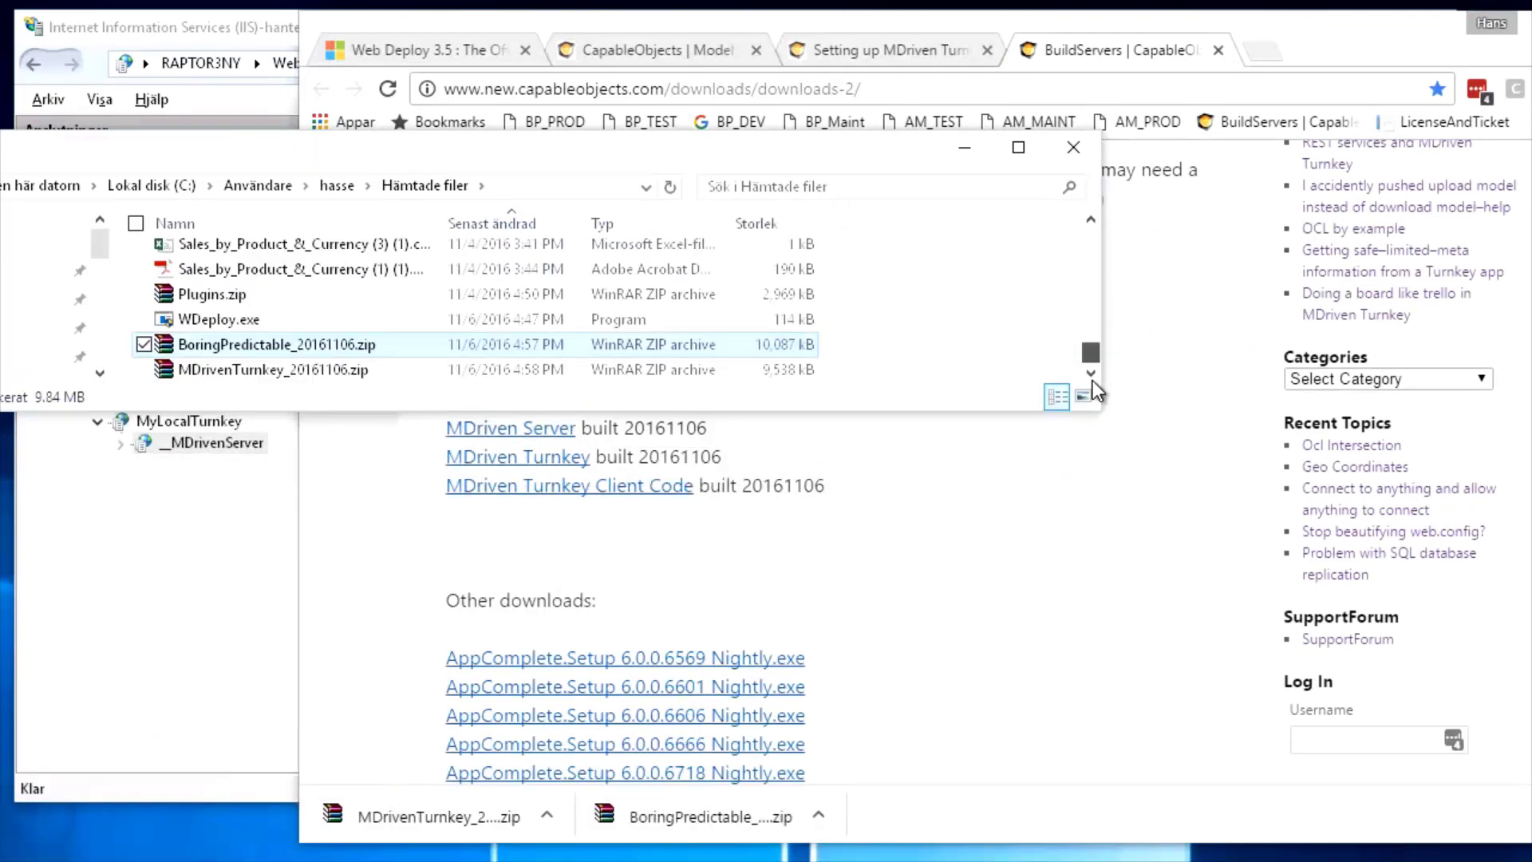
left_click_drag(392, 158, 1026, 141)
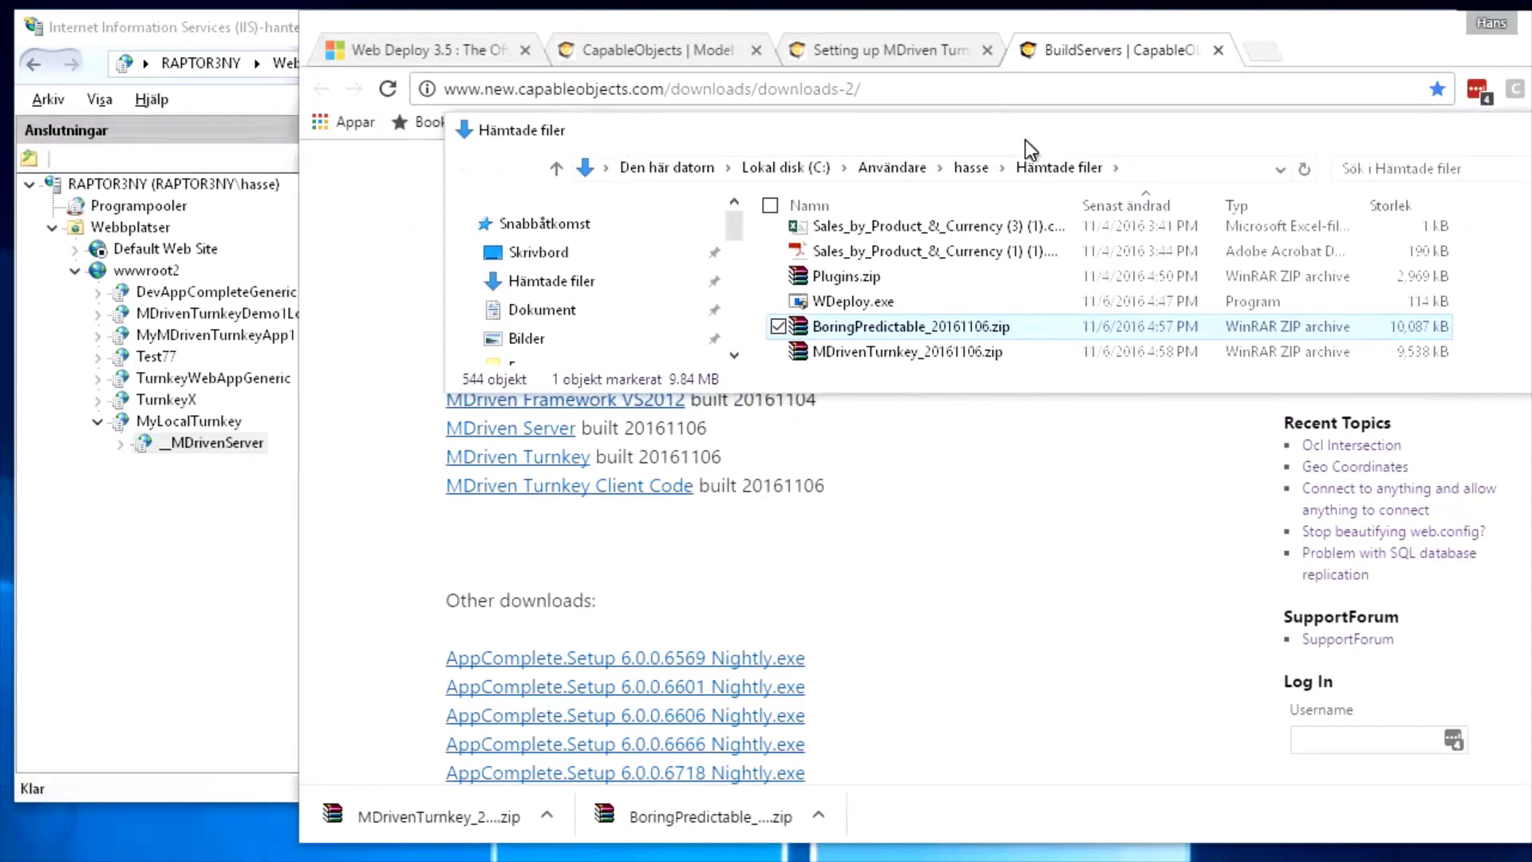
left_click(265, 480)
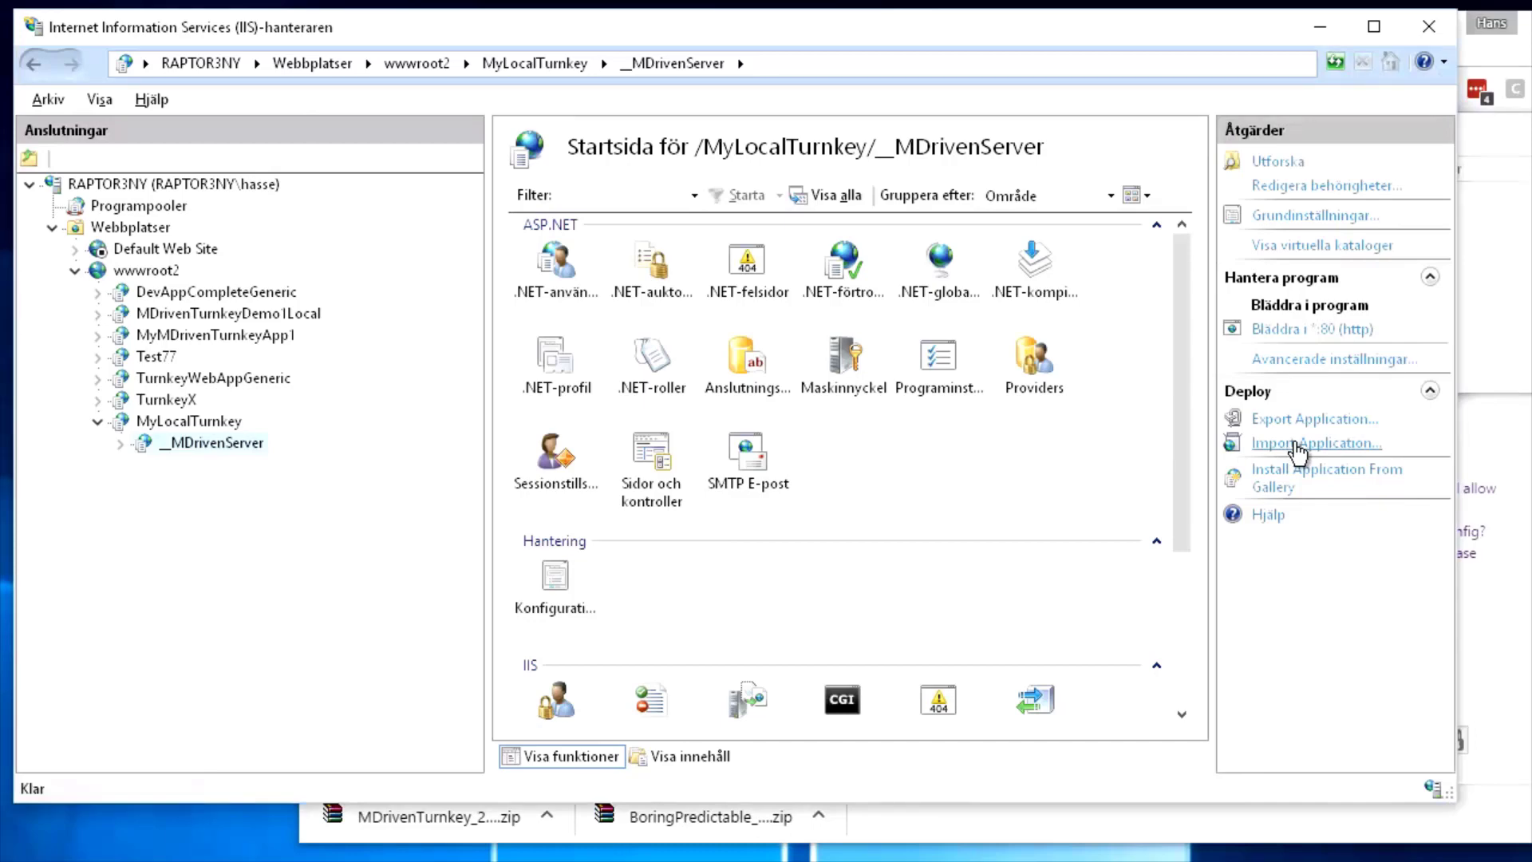
key("alt+Tab")
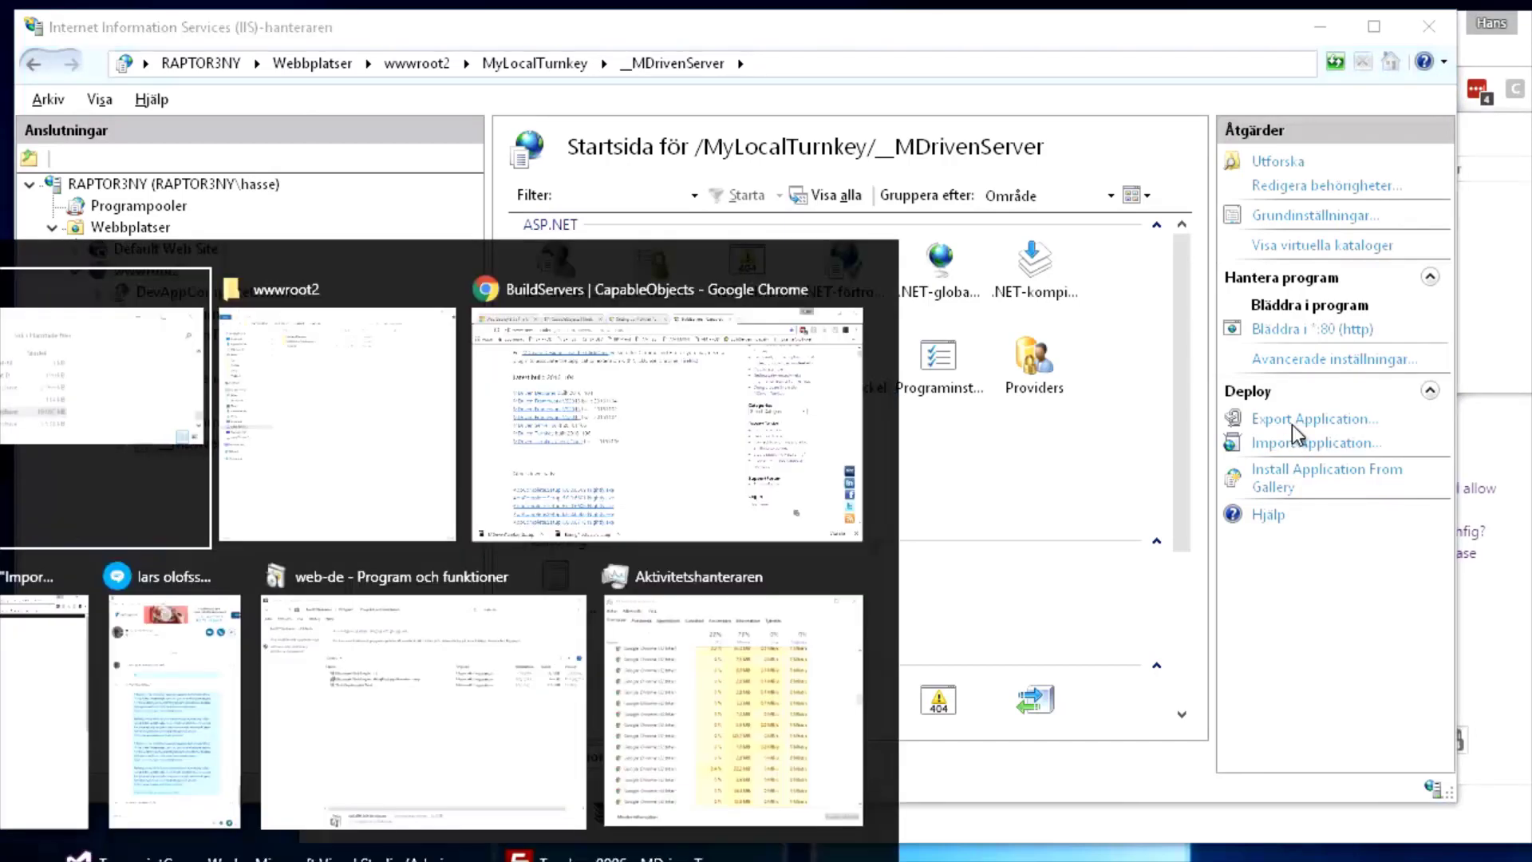
key("Tab")
key("Tab")
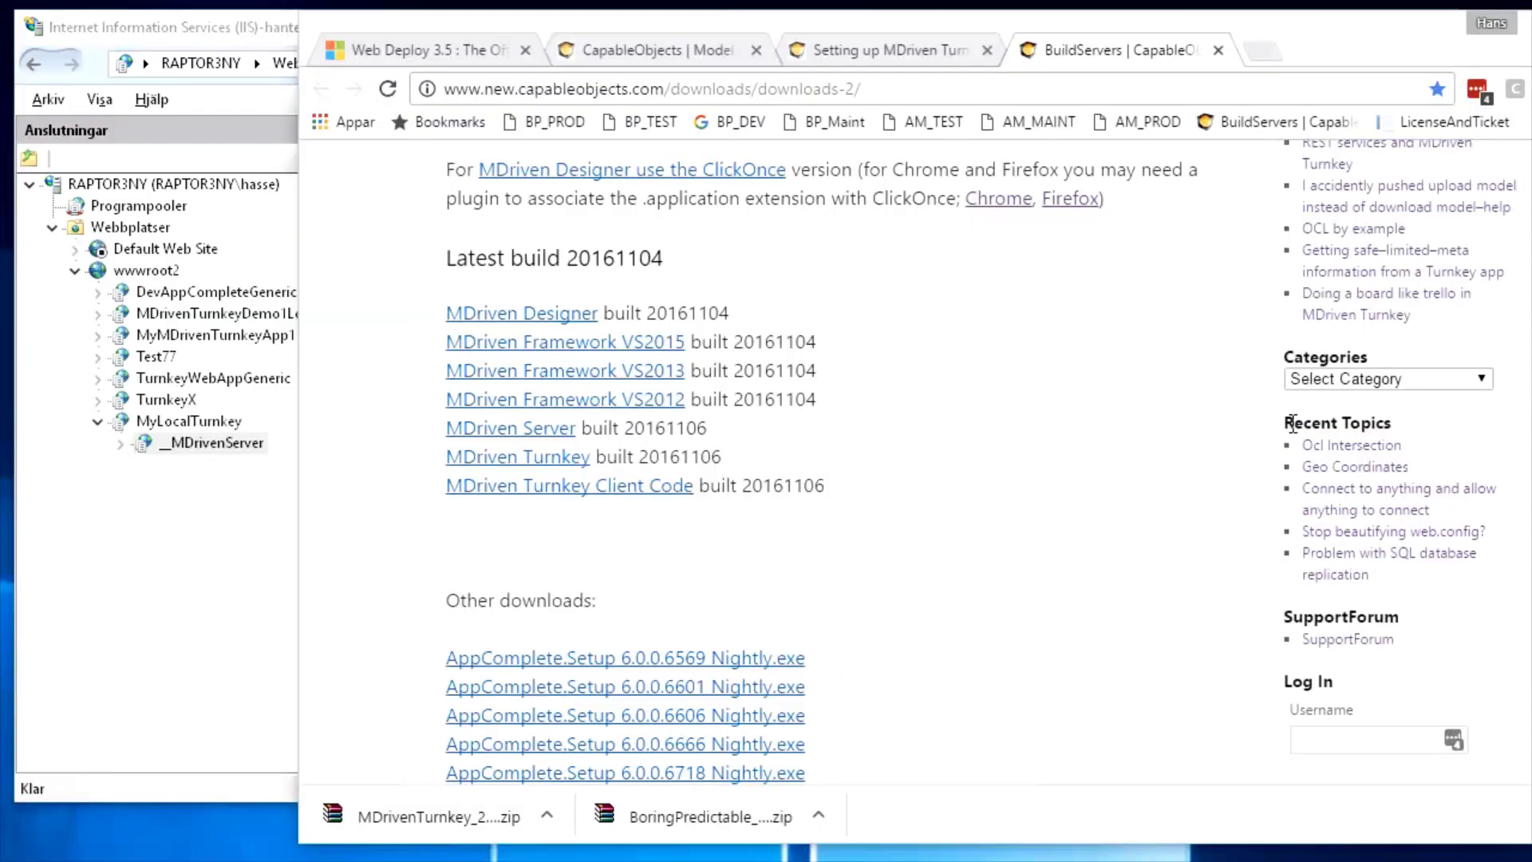
left_click(428, 56)
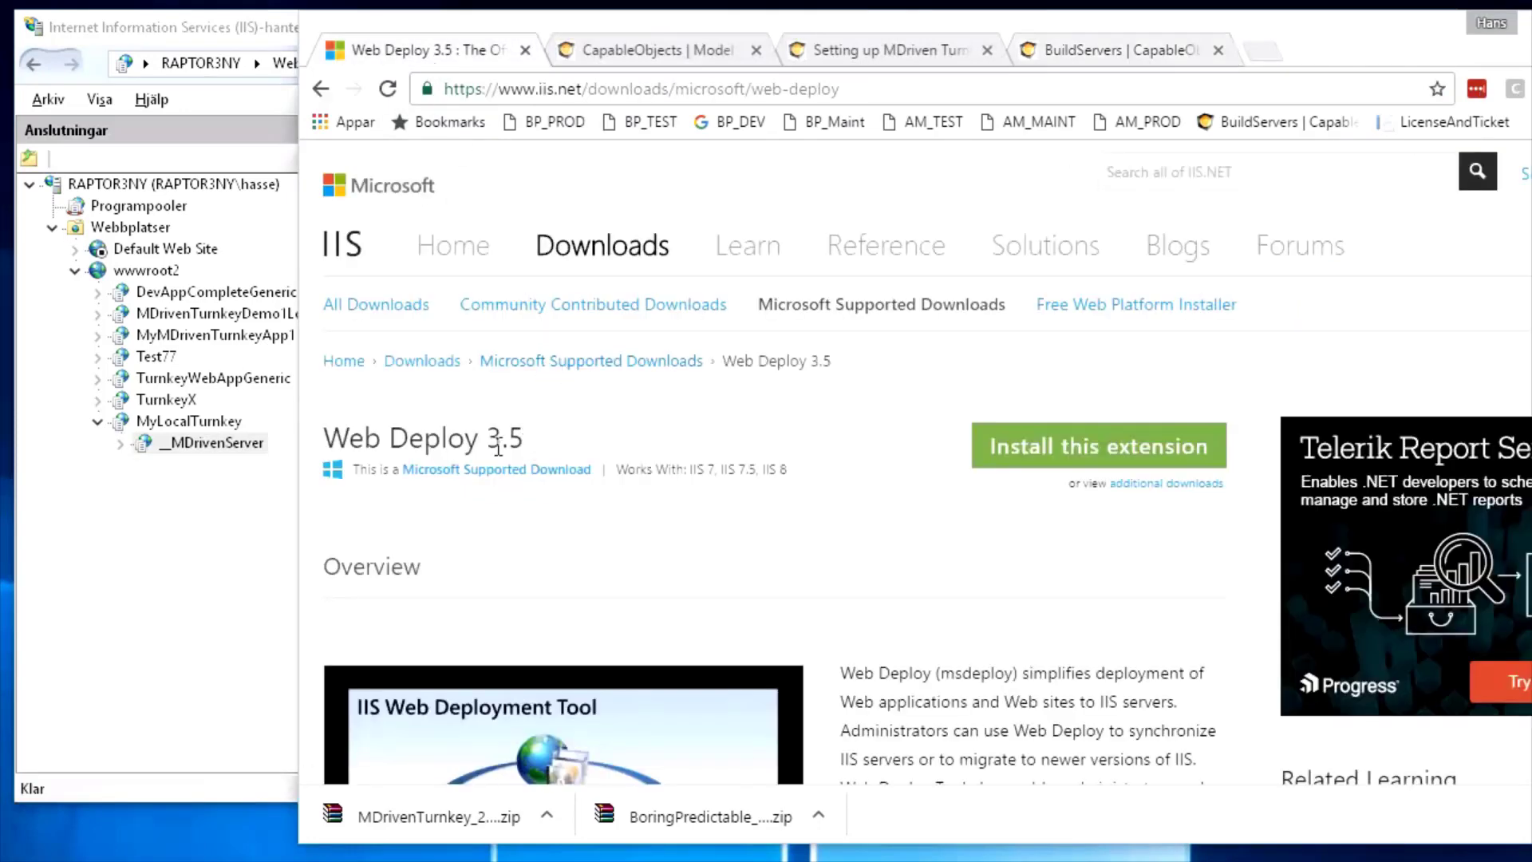
left_click_drag(479, 441, 329, 438)
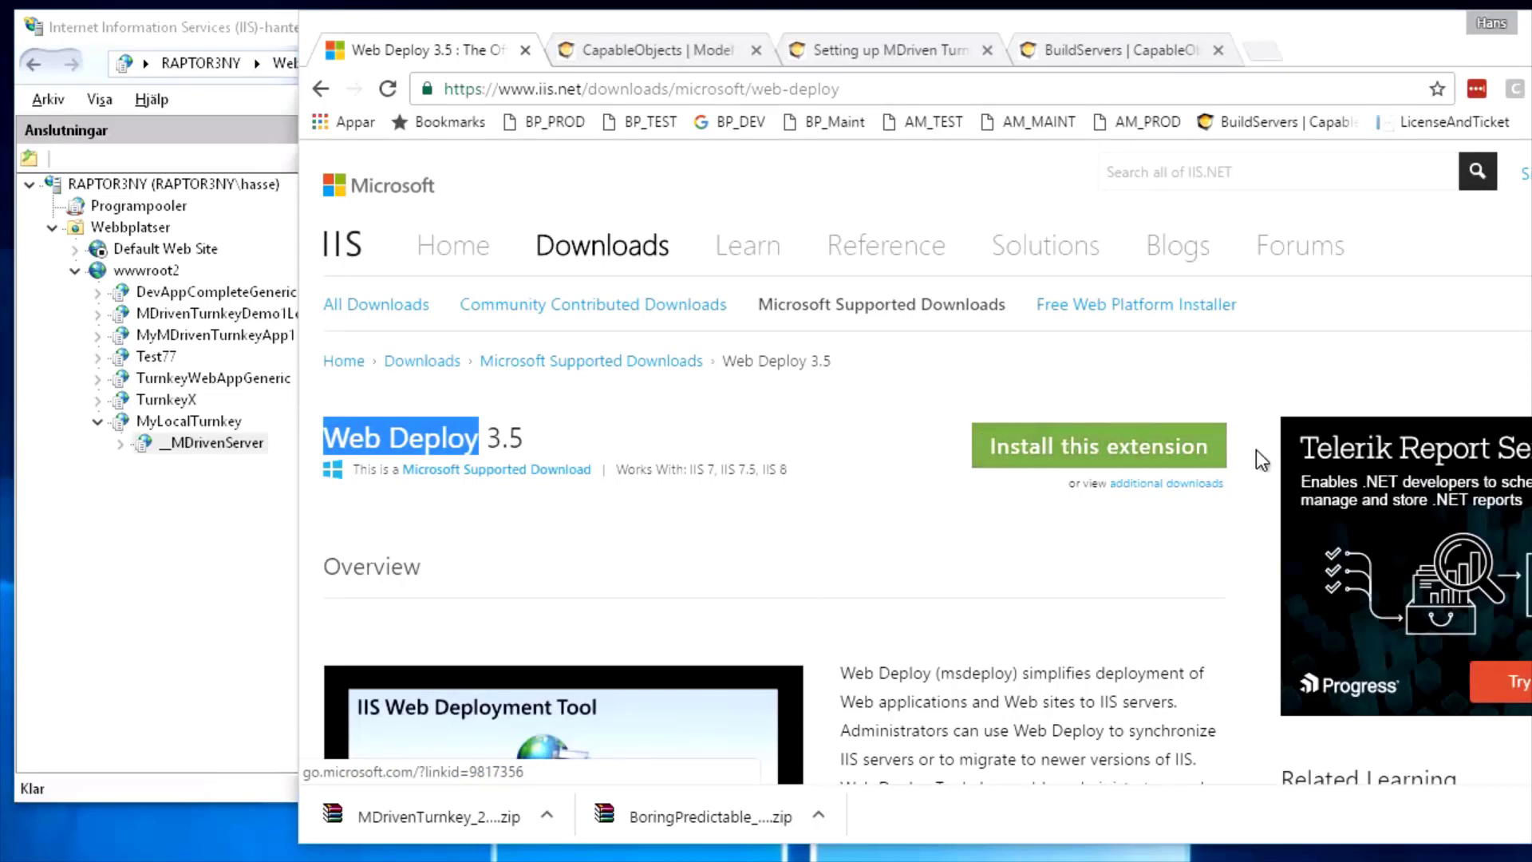
left_click_drag(1256, 450, 977, 455)
left_click(940, 515)
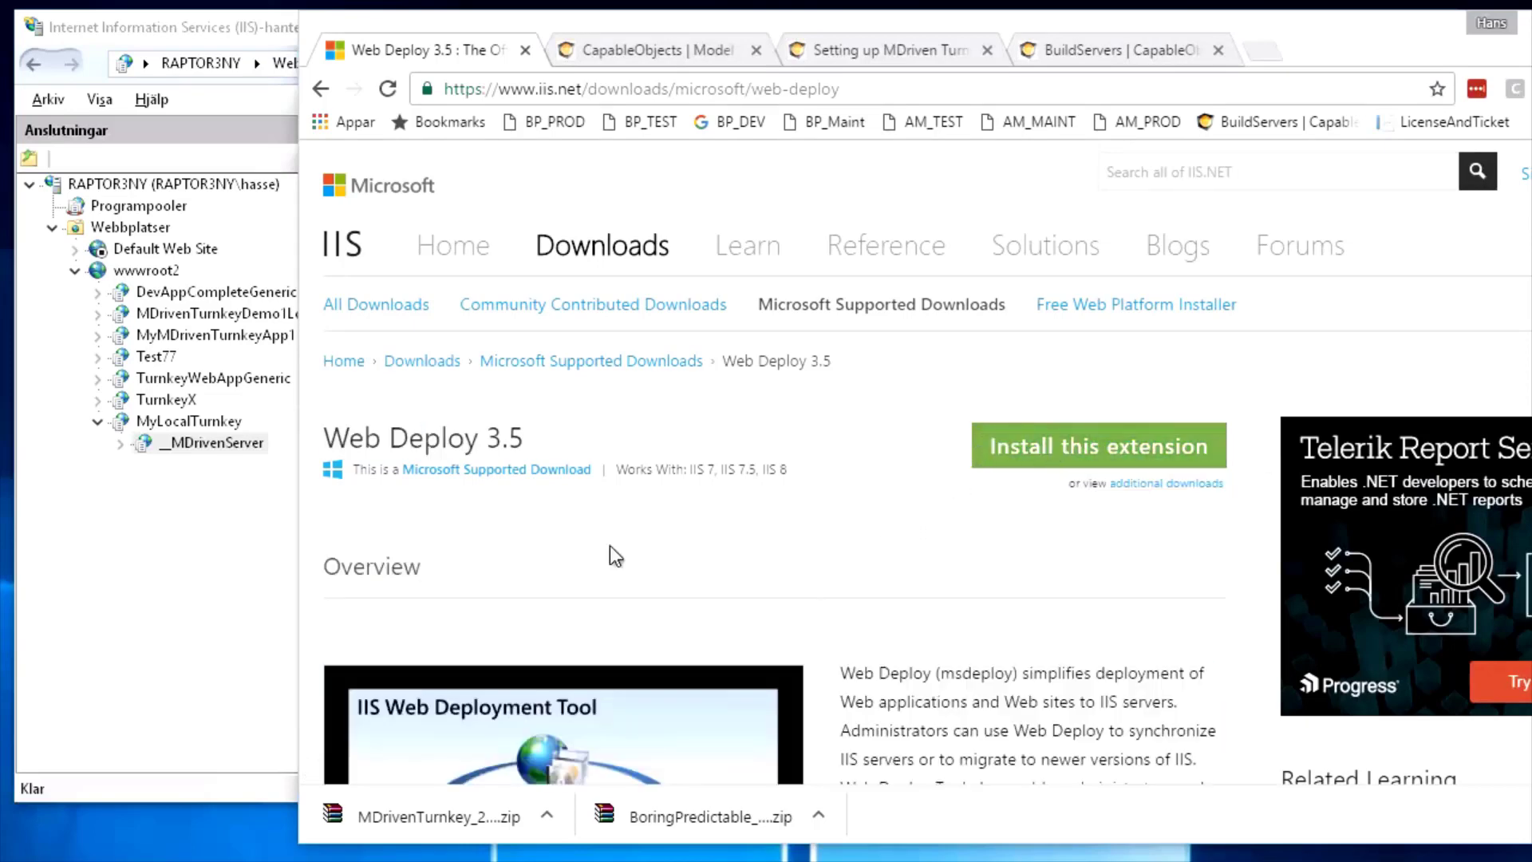
left_click(232, 565)
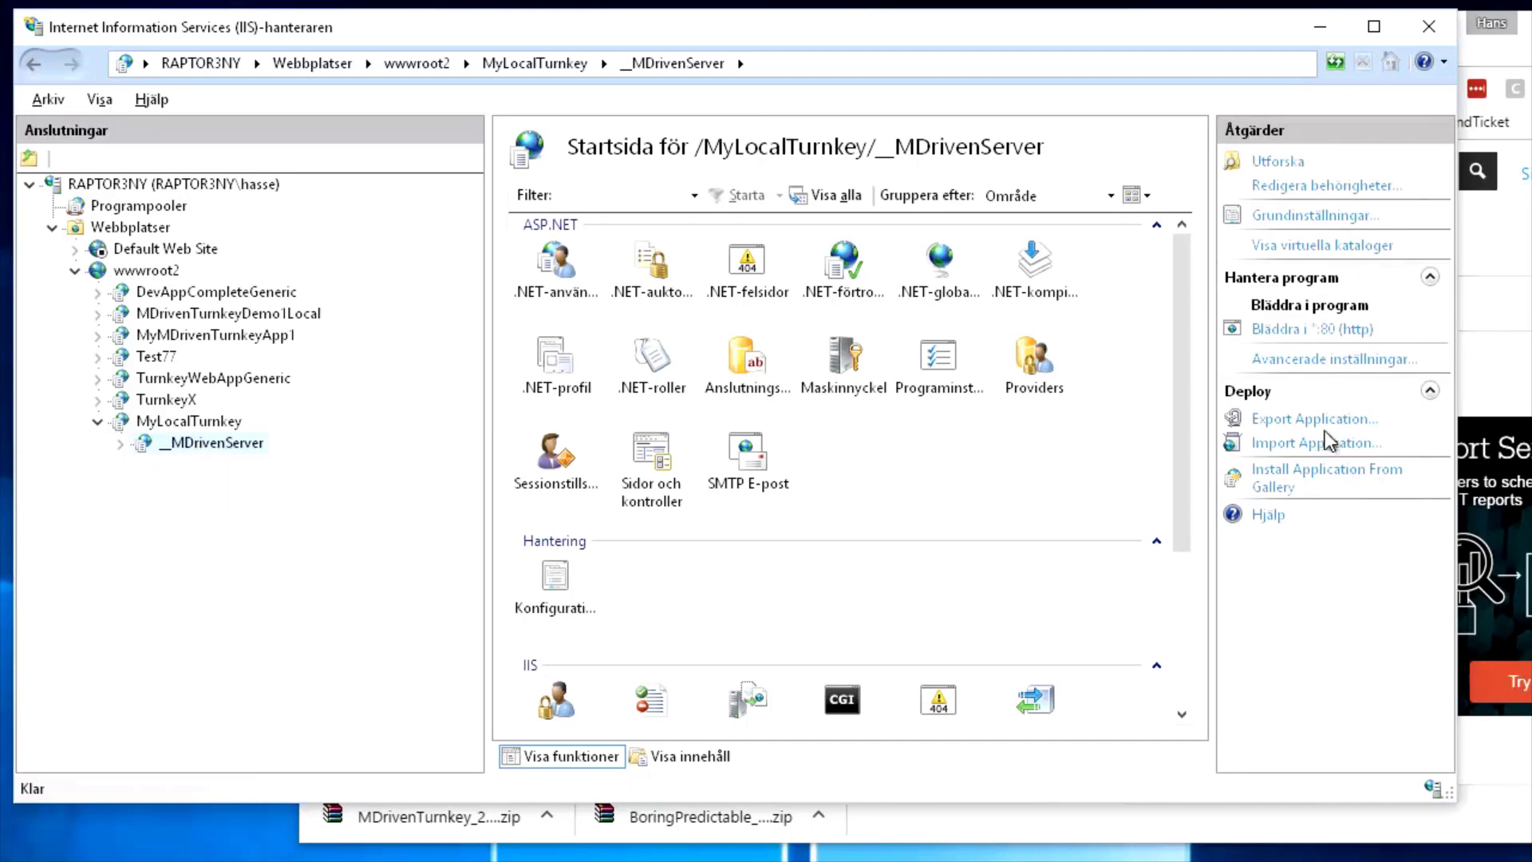
Start Import Application on _MDrivenServer and choose BoringPredictable_20161106.zip as the package
left_click(1305, 443)
left_click(1029, 323)
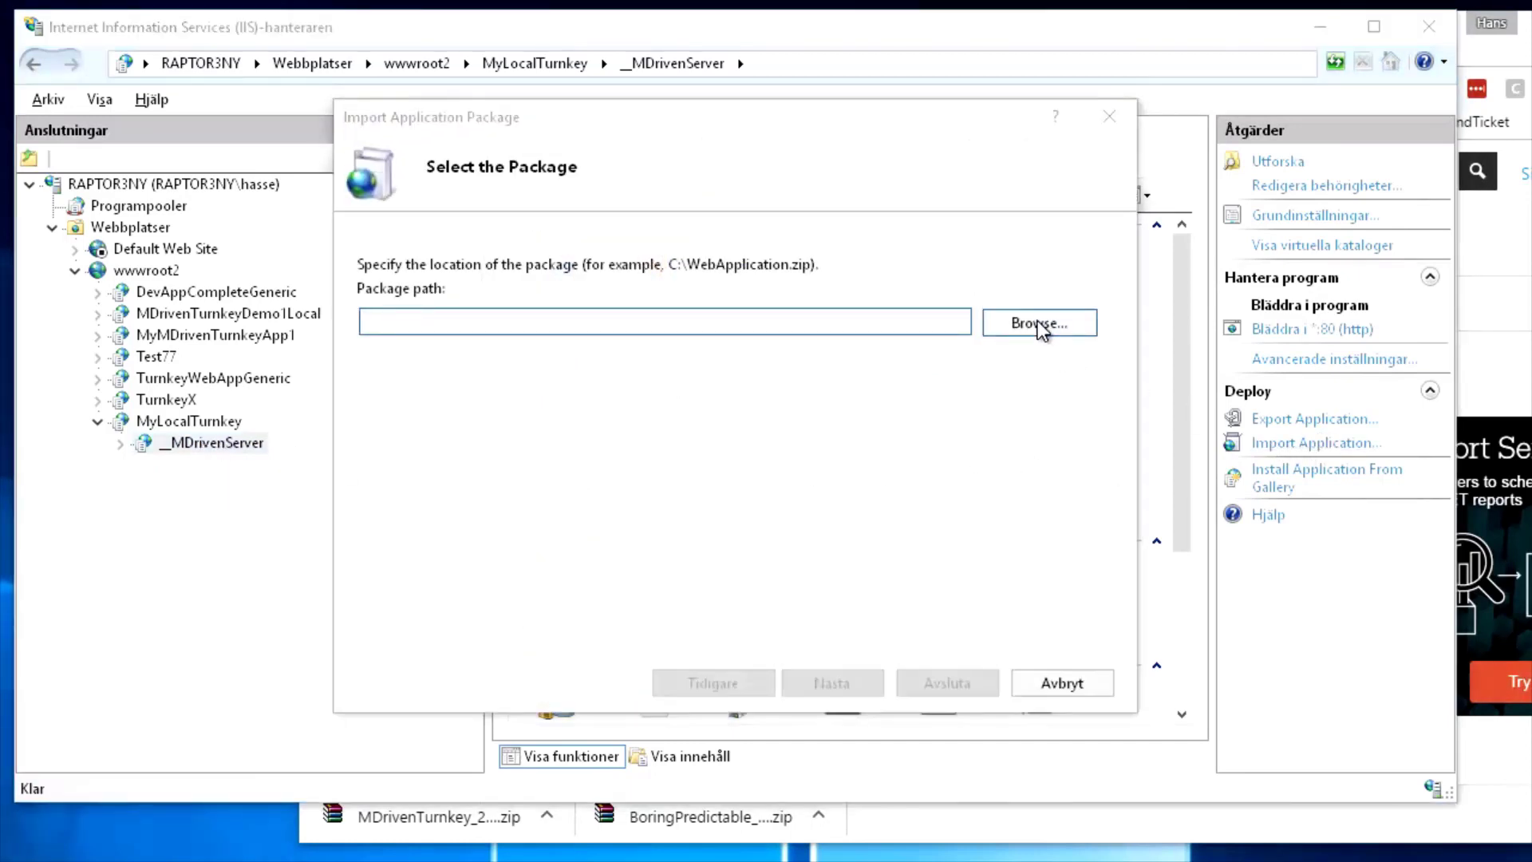
scroll(718, 526, "down", 7)
left_click_drag(1520, 356, 1436, 630)
double_click(423, 579)
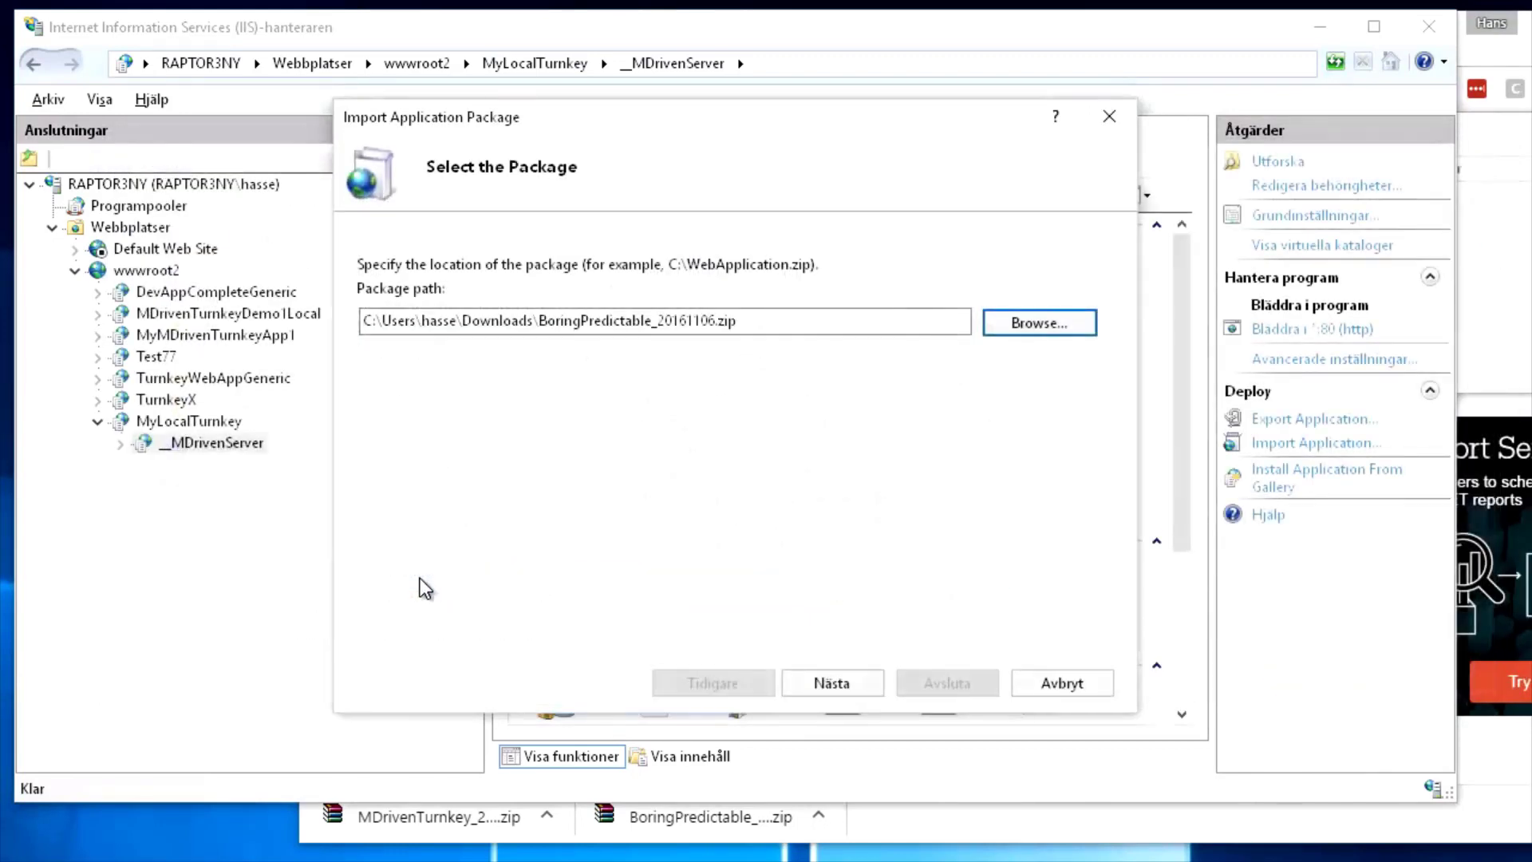
left_click(860, 685)
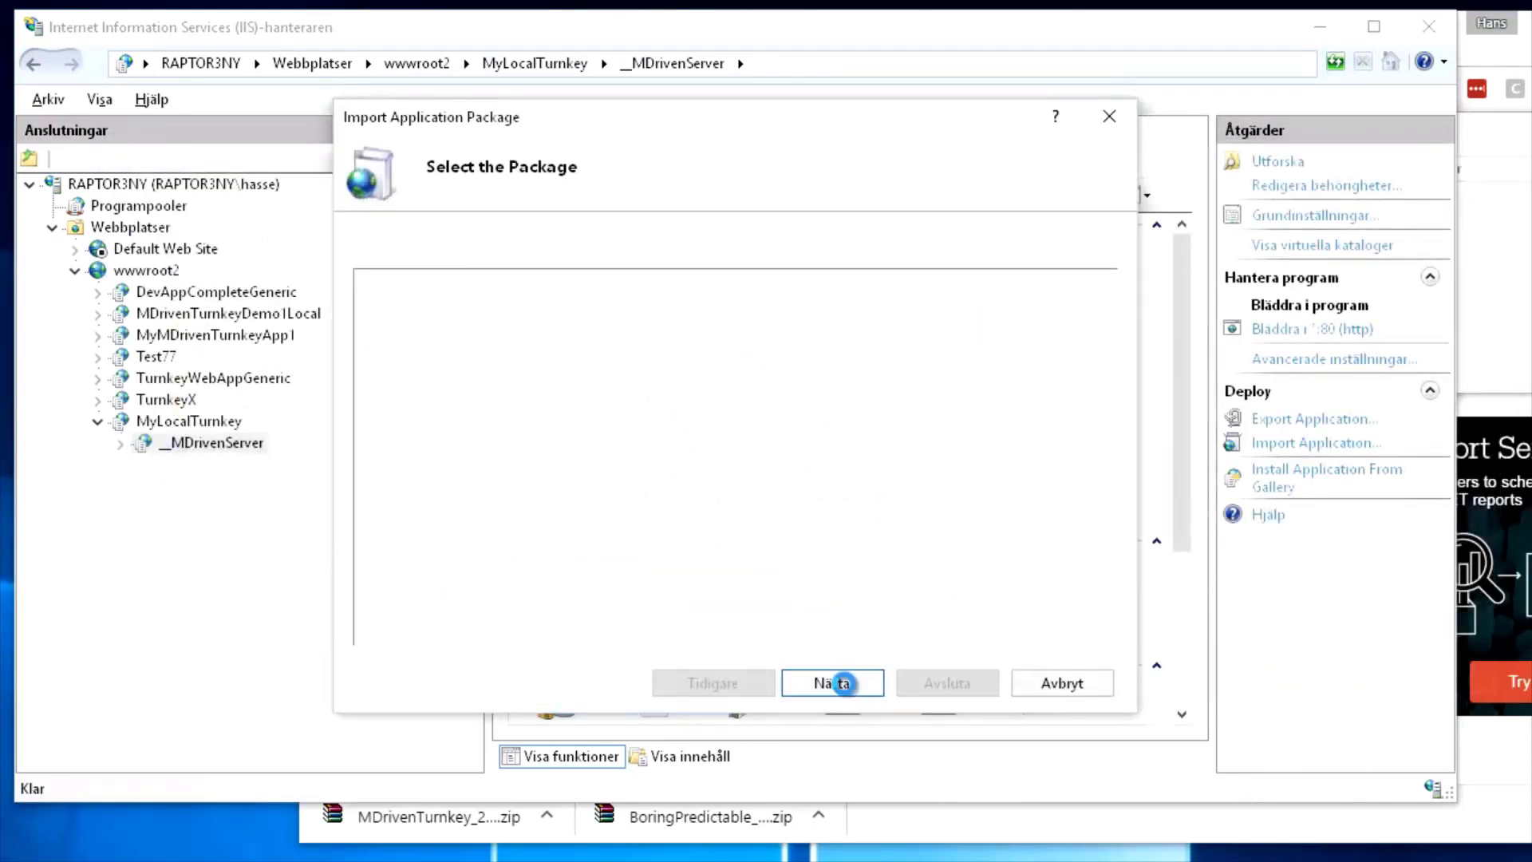
left_click(848, 688)
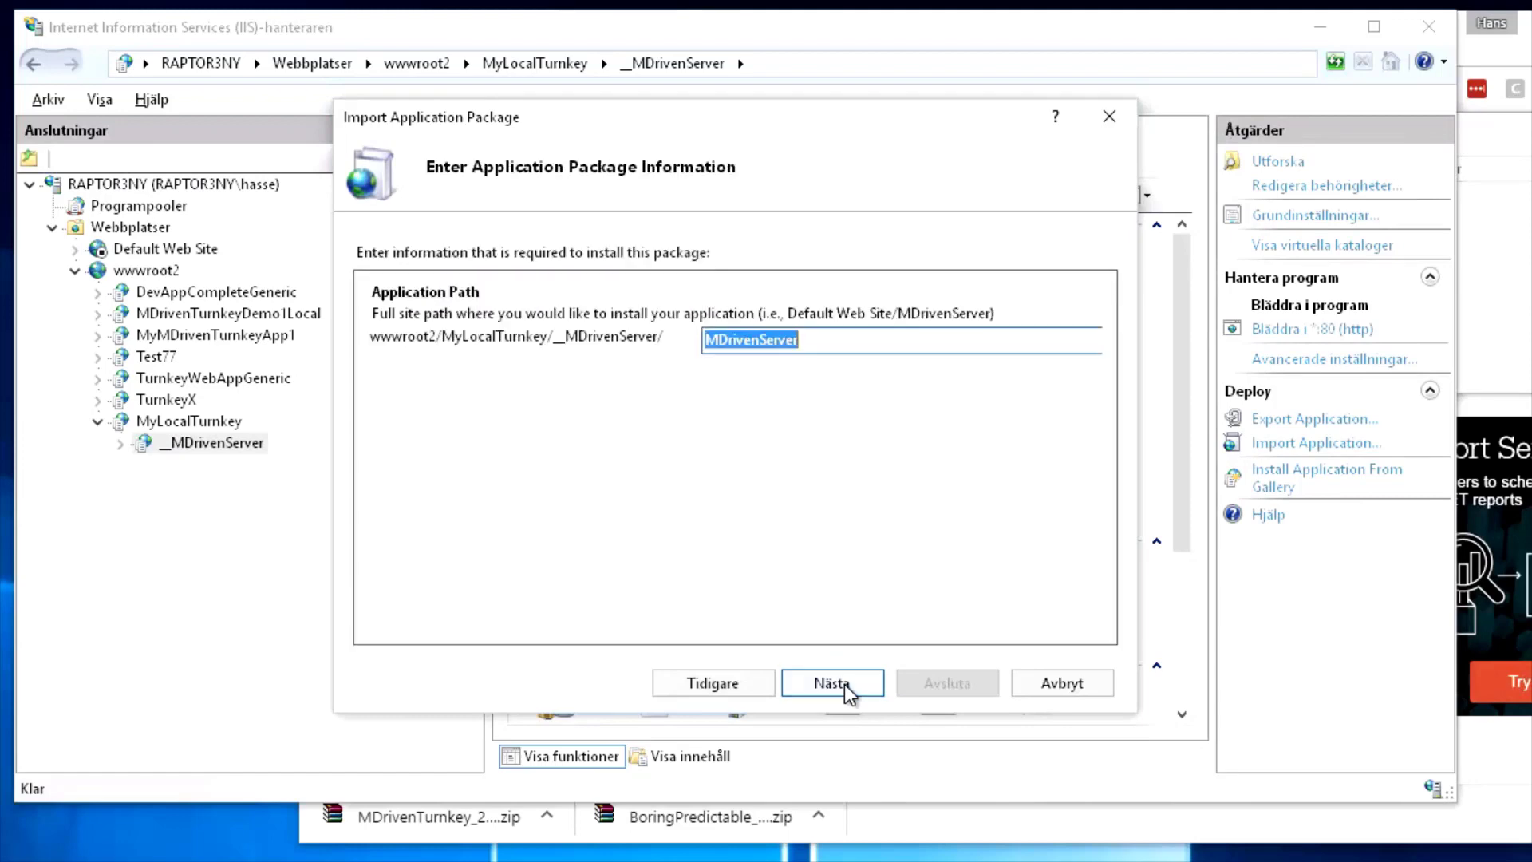
Clear the suggested MDrivenServer name so it installs into _MDrivenServer, and finish the import
left_click(842, 343)
key("ctrl+a")
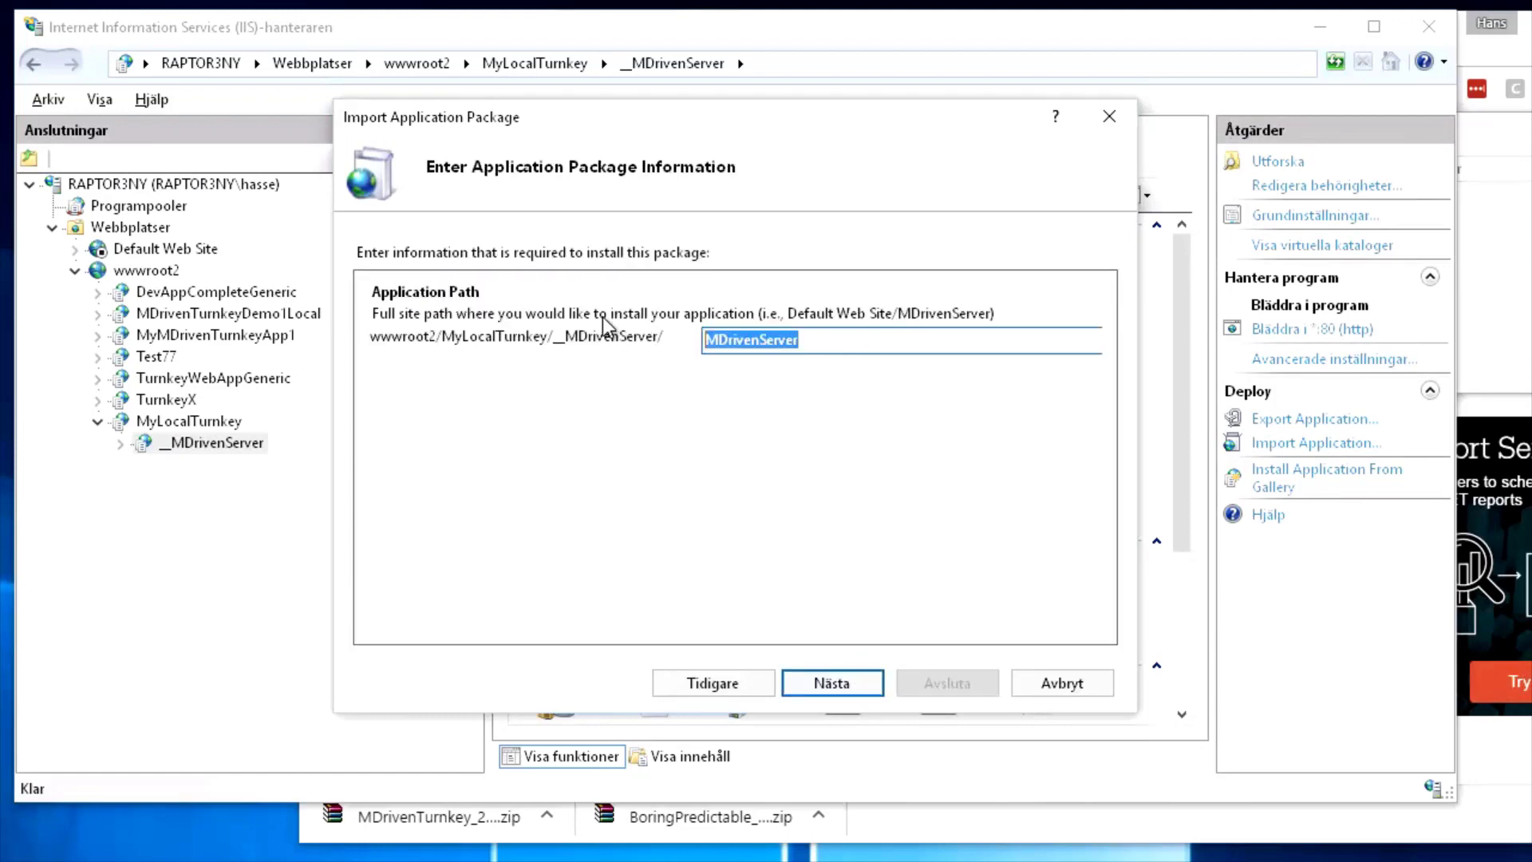
key("Delete")
left_click(855, 691)
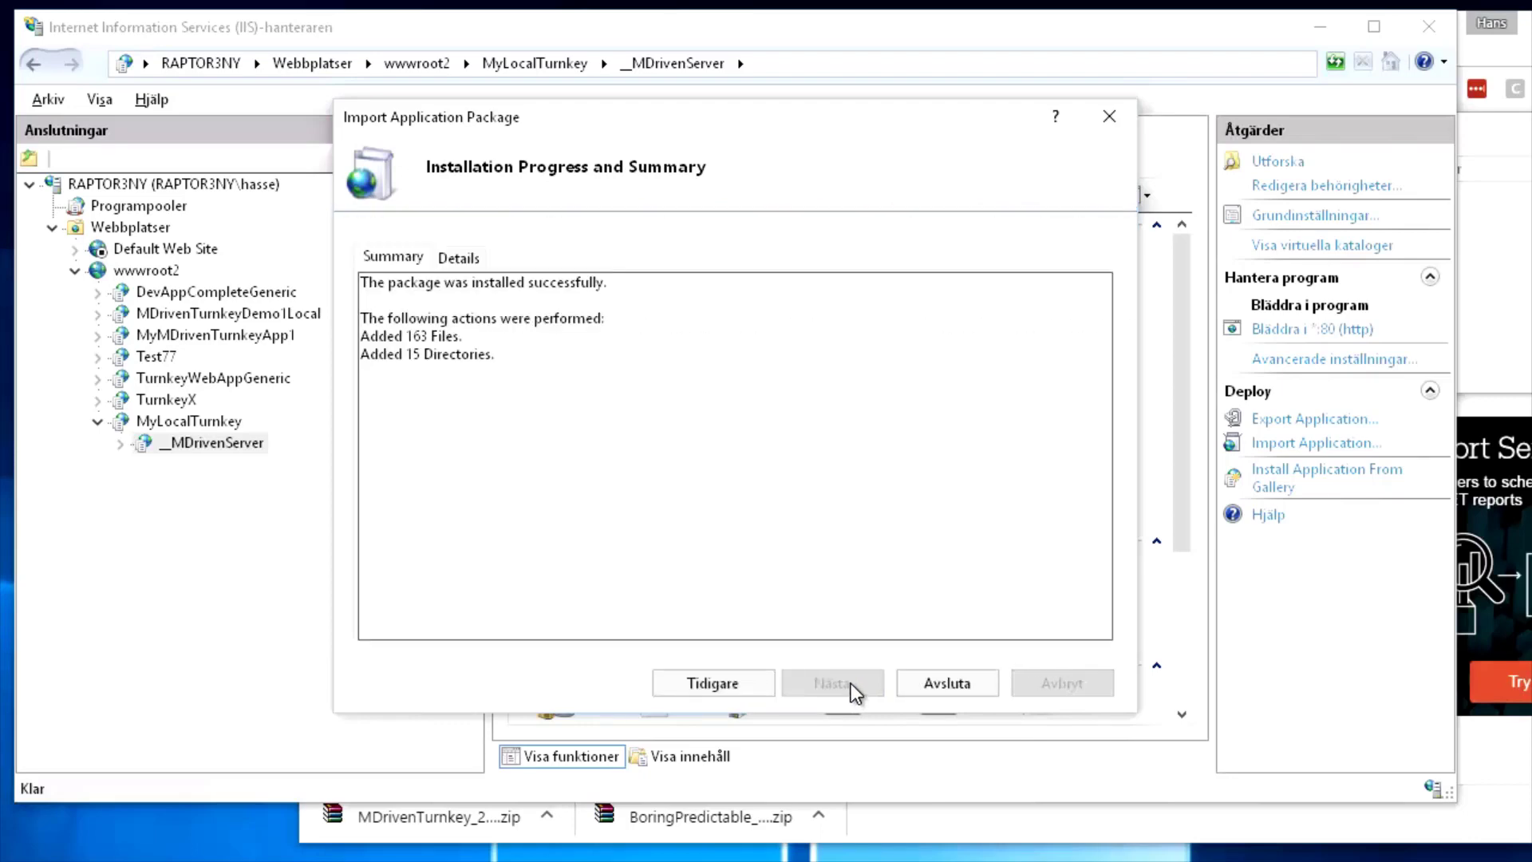
left_click(942, 690)
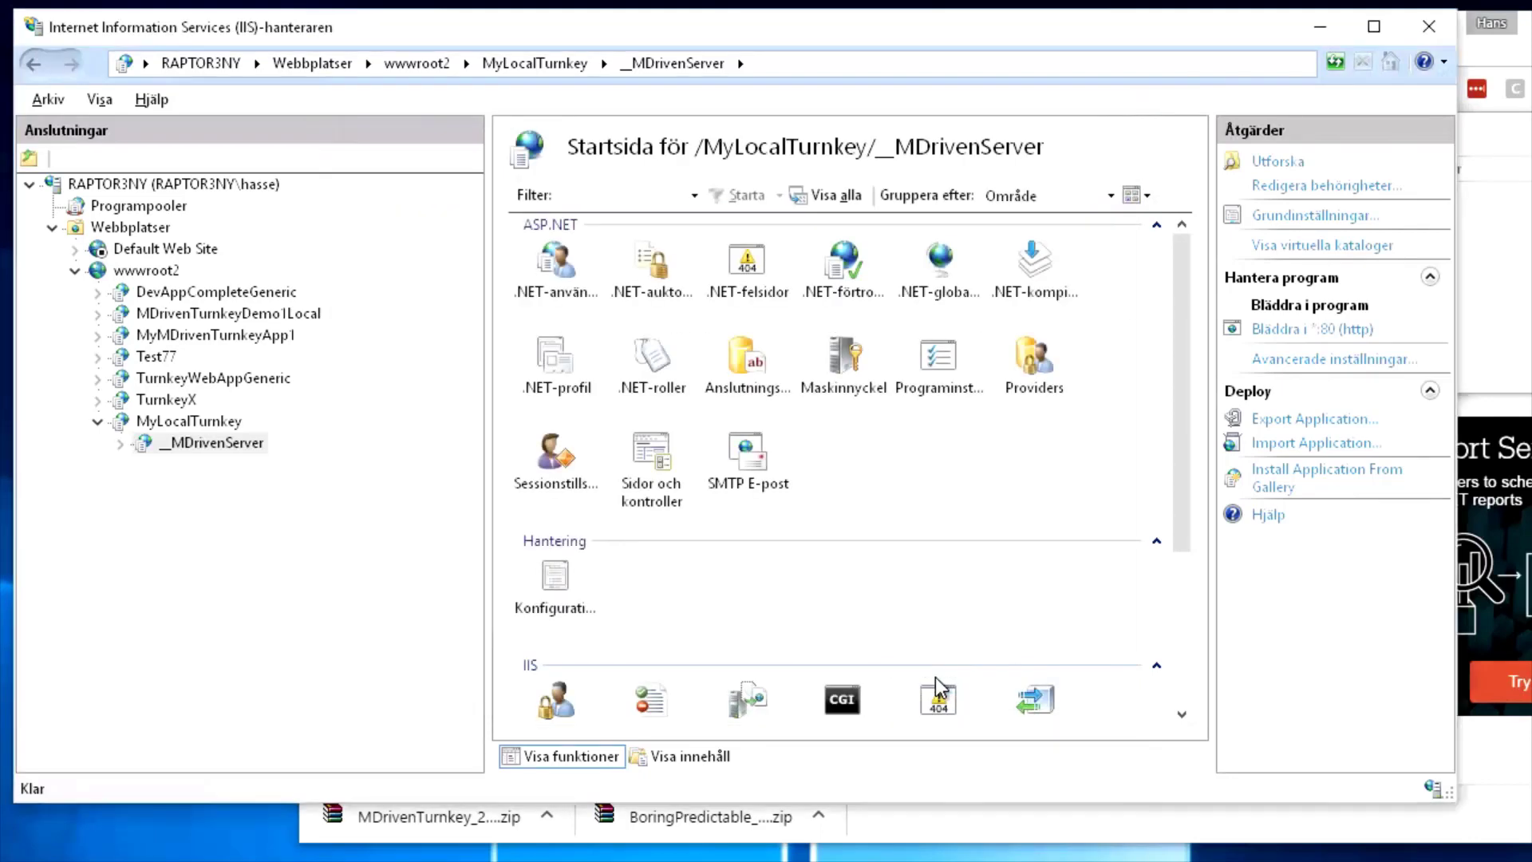
Start Import Application on MyLocalTurnkey and pick MDrivenTurnkey_20161106.zip as the package
right_click(209, 423)
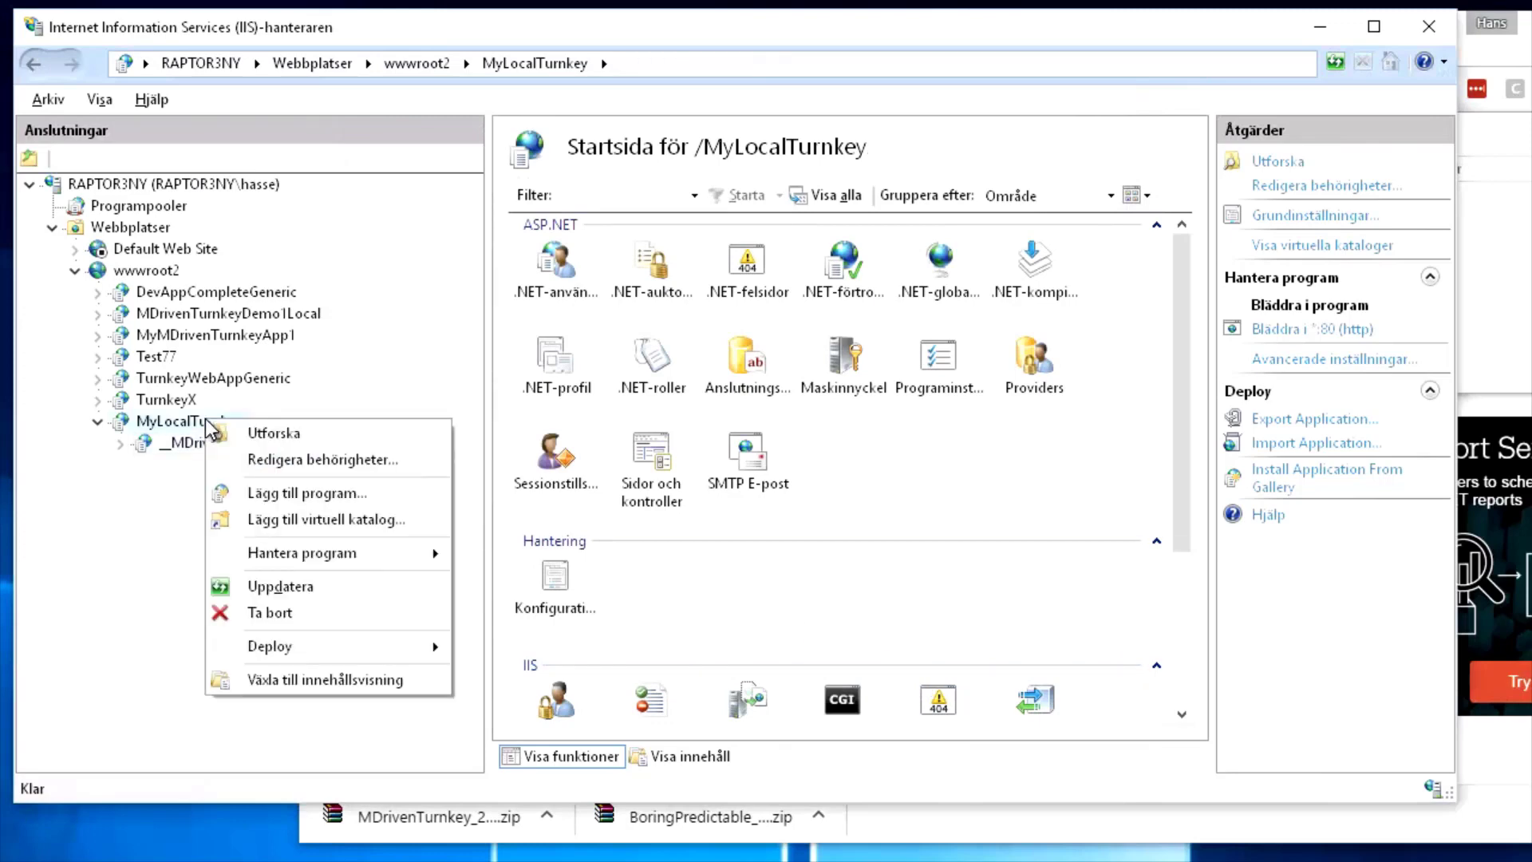
left_click(205, 425)
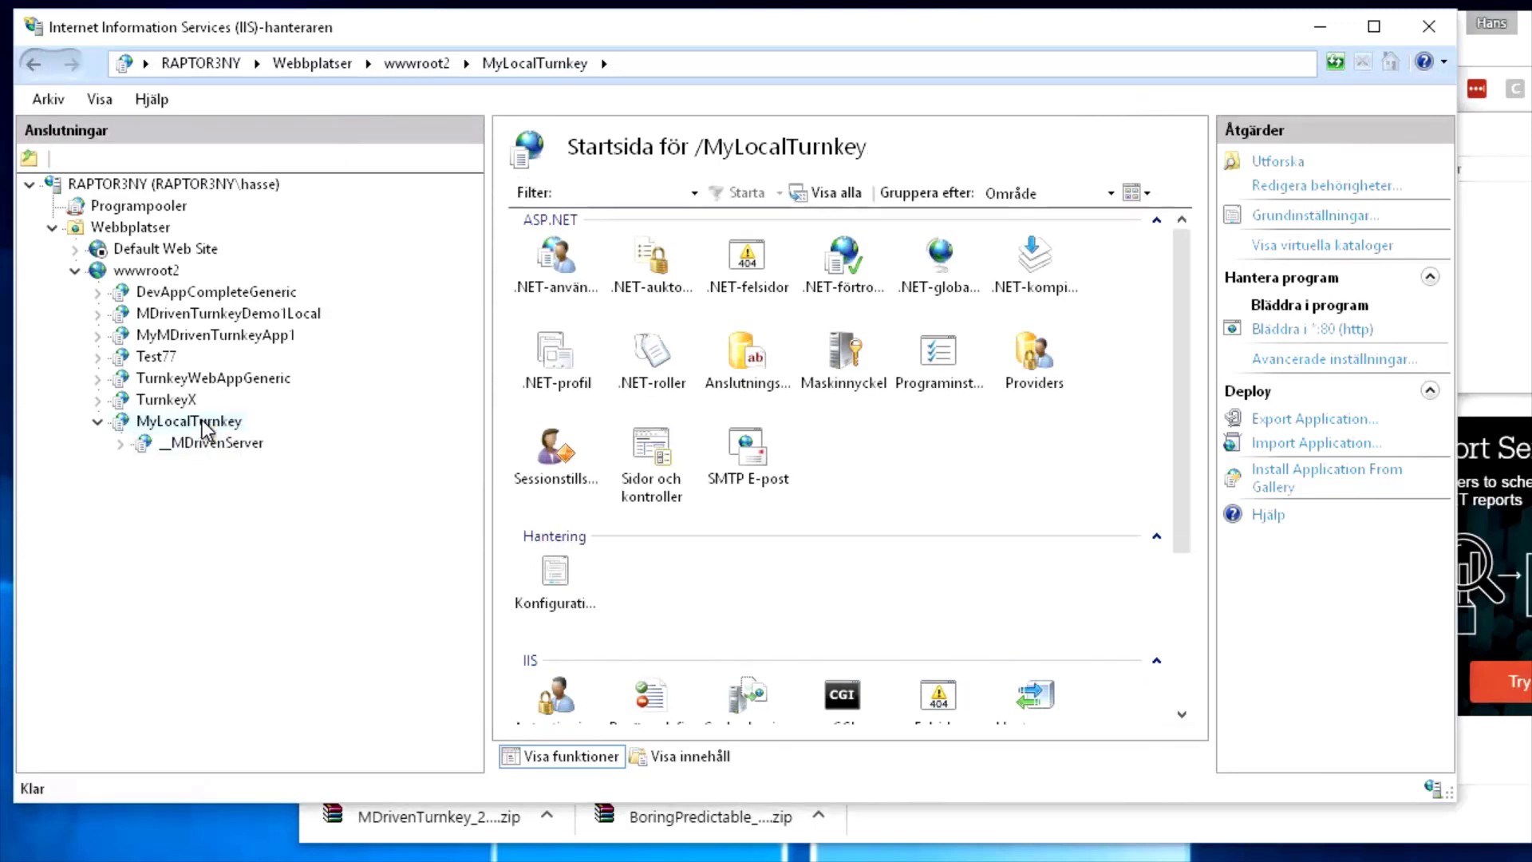
left_click(1285, 444)
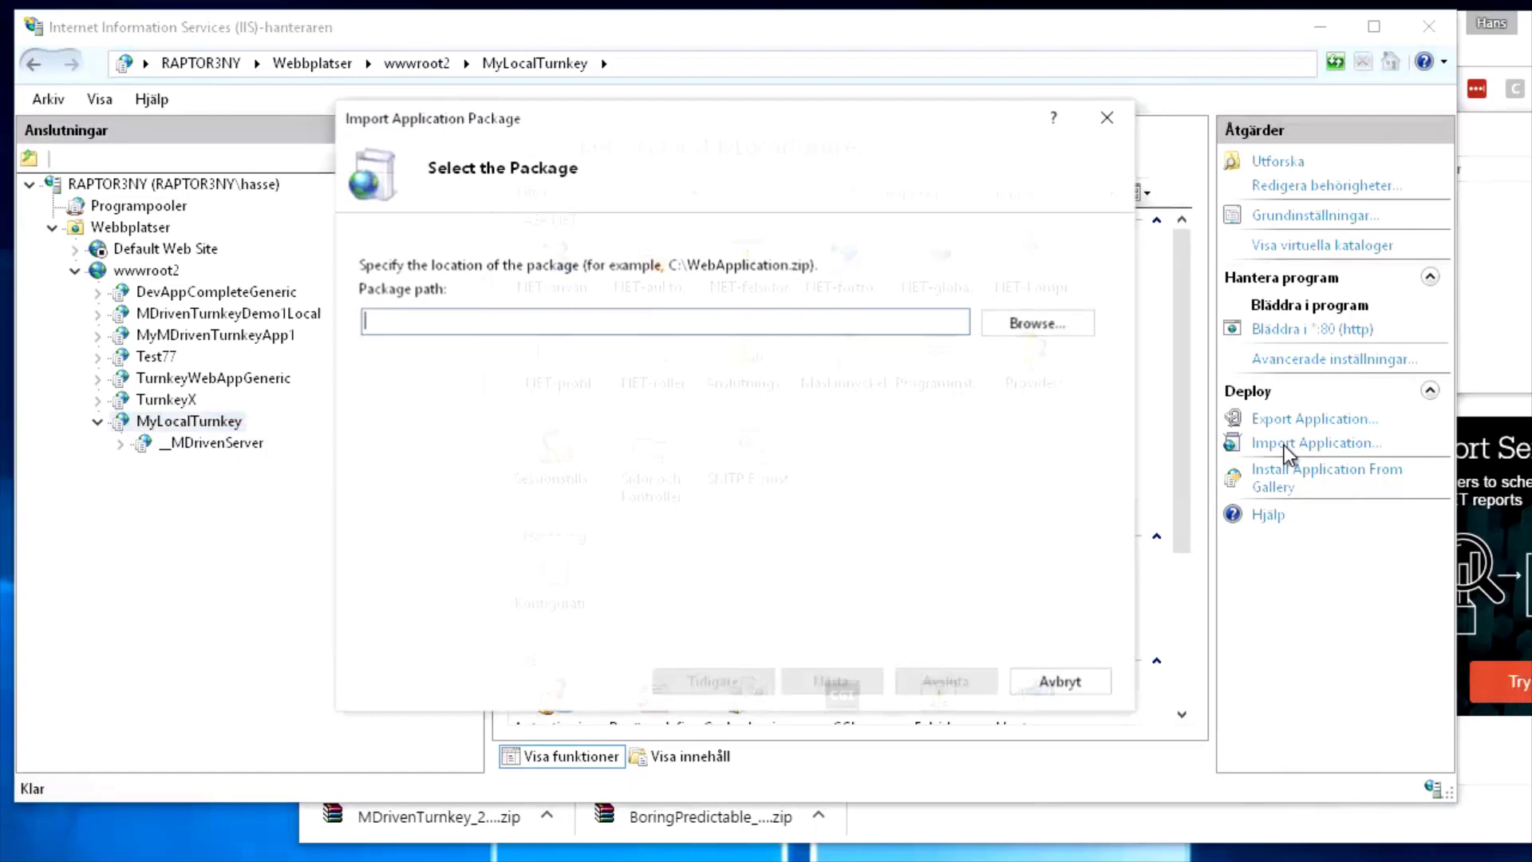
left_click(1064, 324)
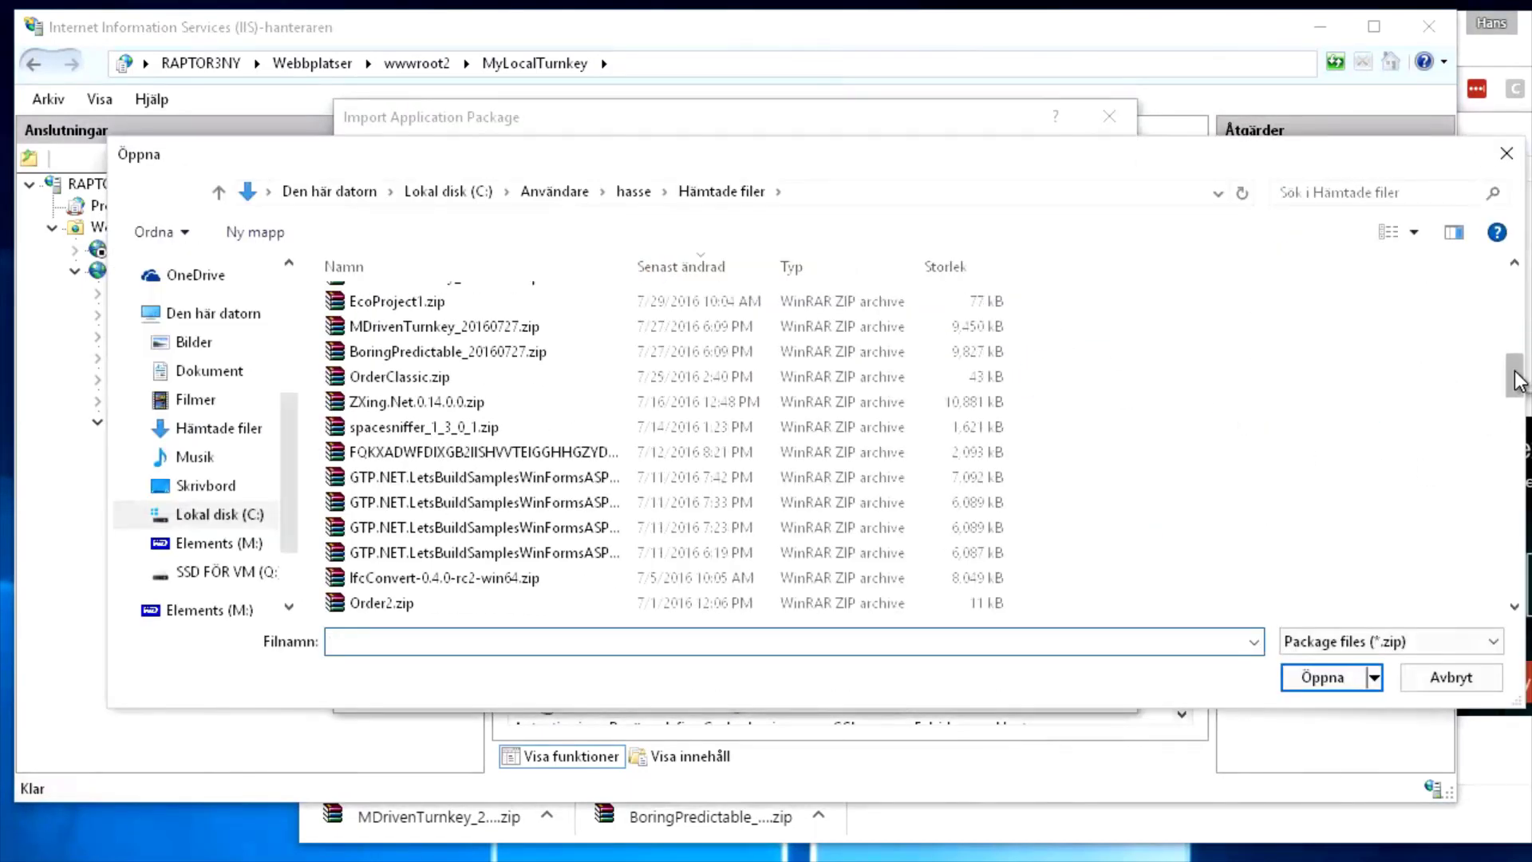
left_click_drag(1515, 375, 1513, 573)
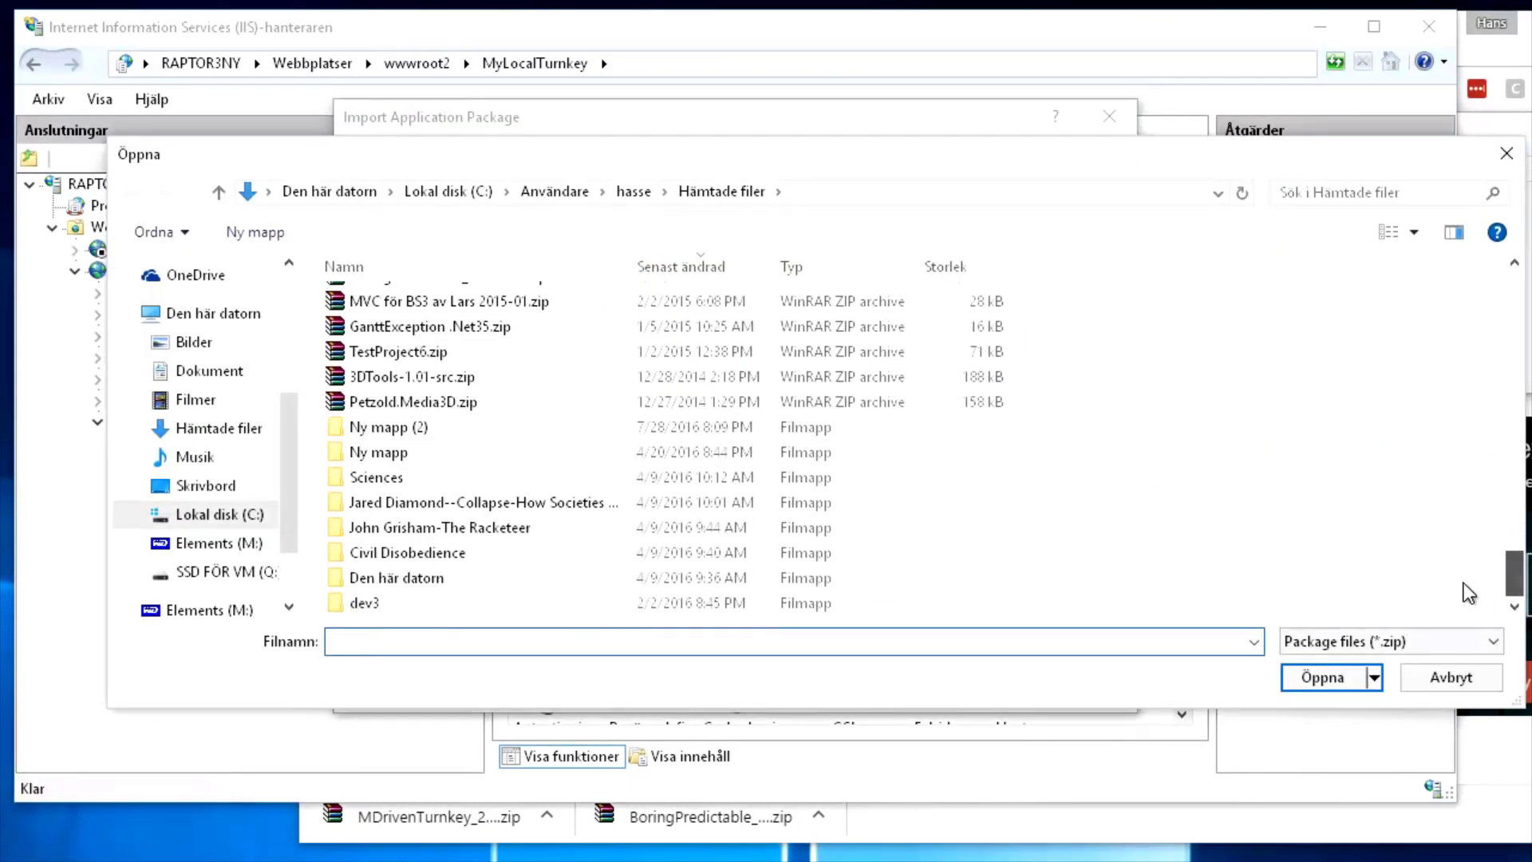
left_click(673, 268)
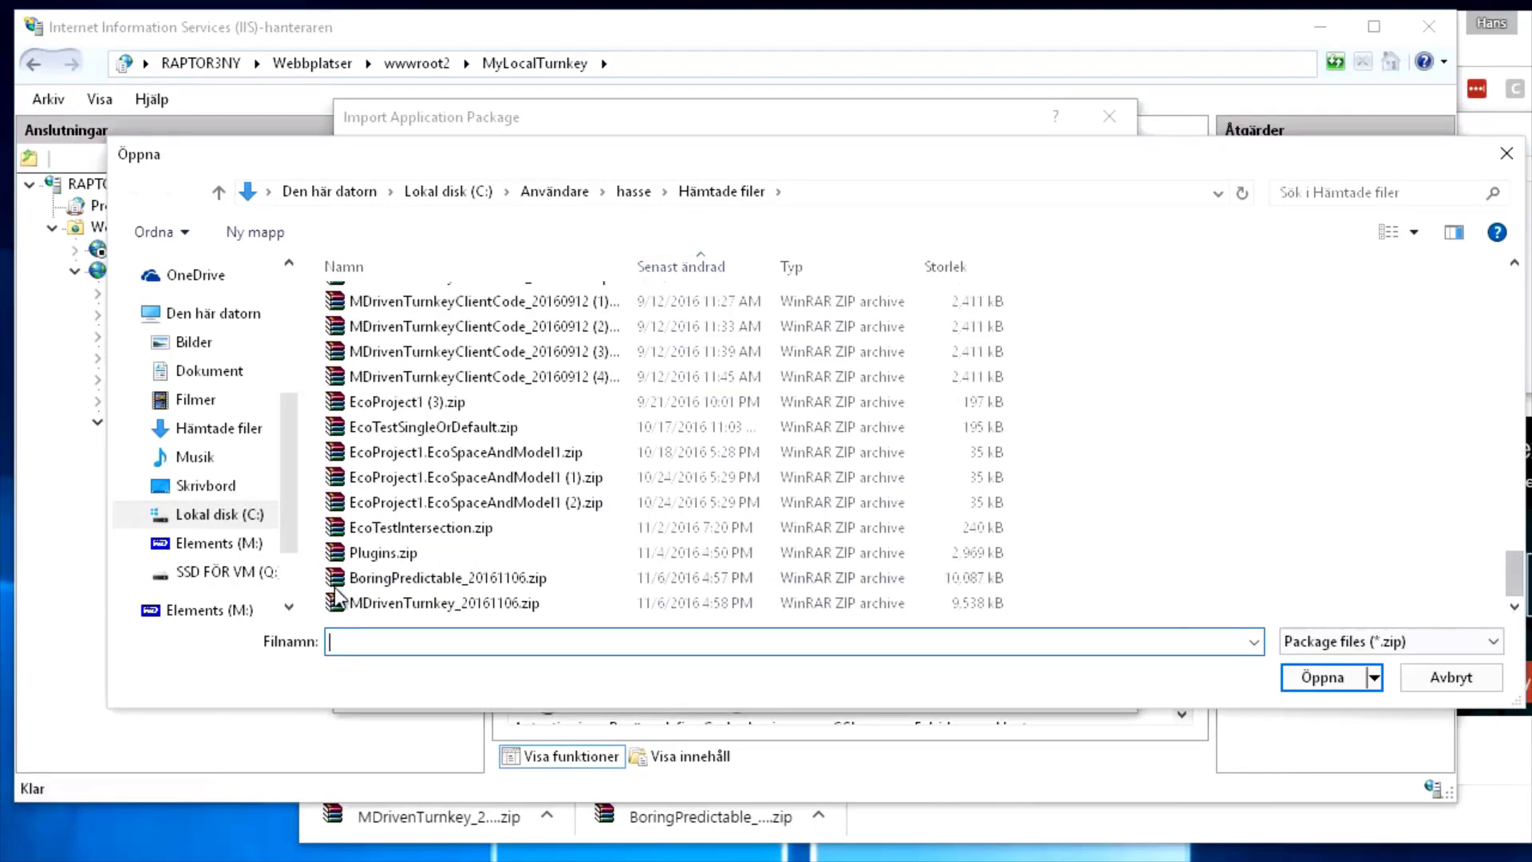
left_click(399, 602)
left_click(1341, 678)
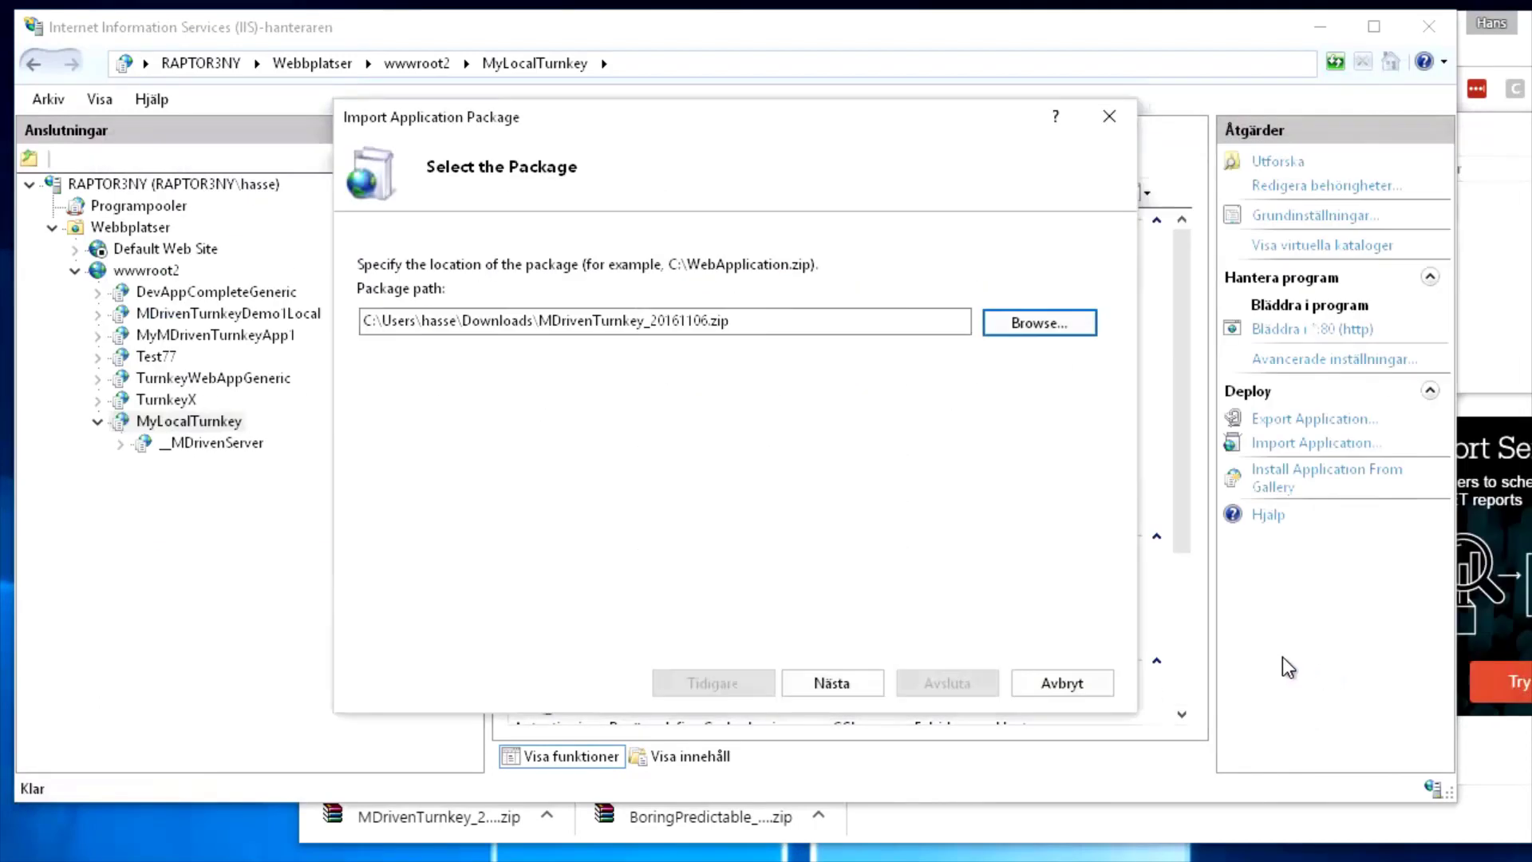
Clear the MDrivenTurnkey name, keep existing files, and finish installing into MyLocalTurnkey
left_click(832, 685)
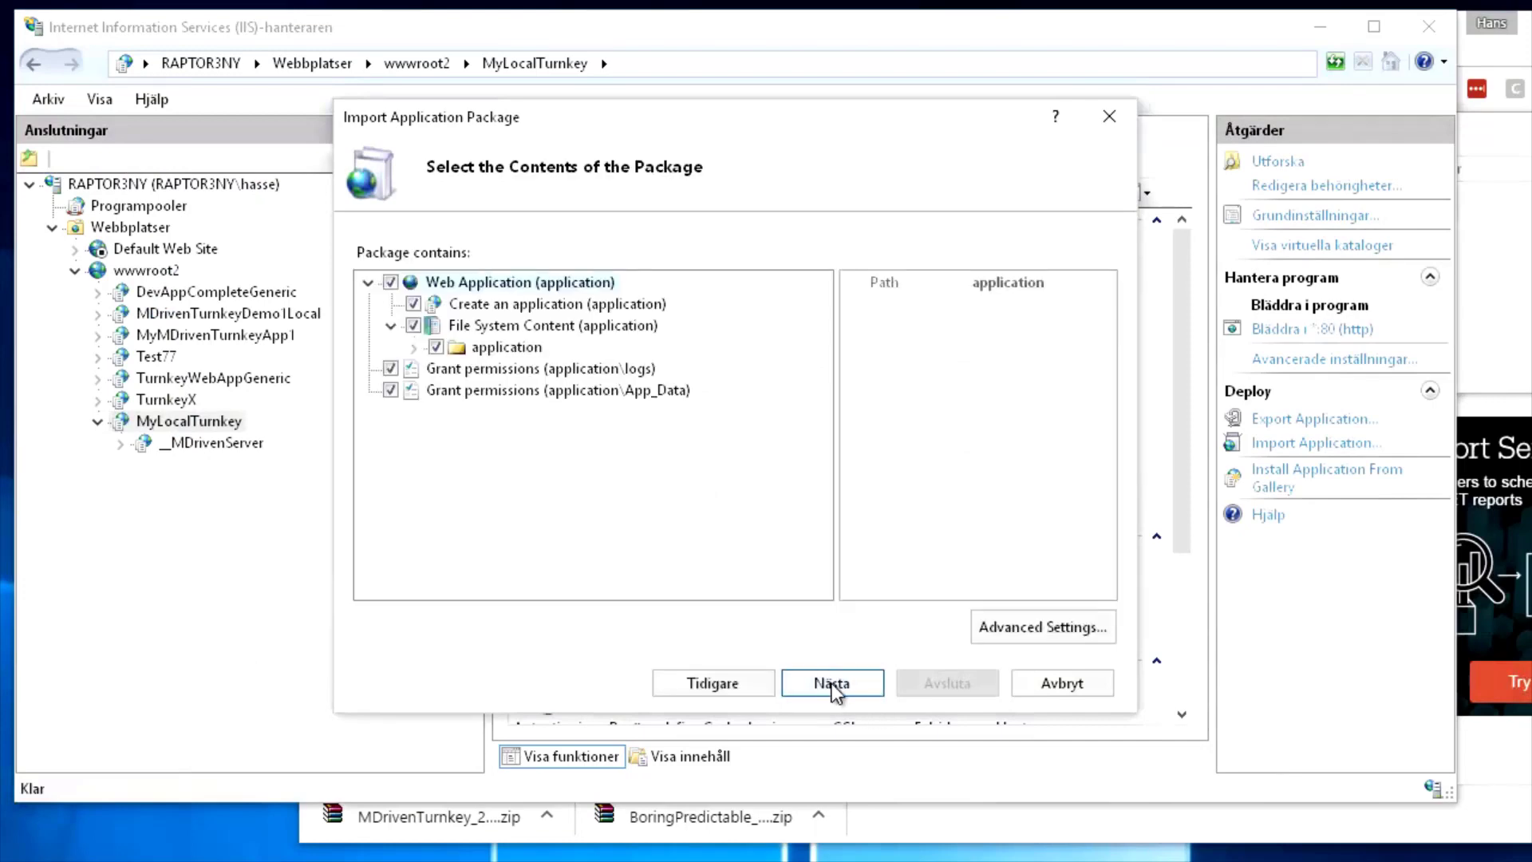
left_click(832, 684)
key("BackSpace")
left_click(838, 680)
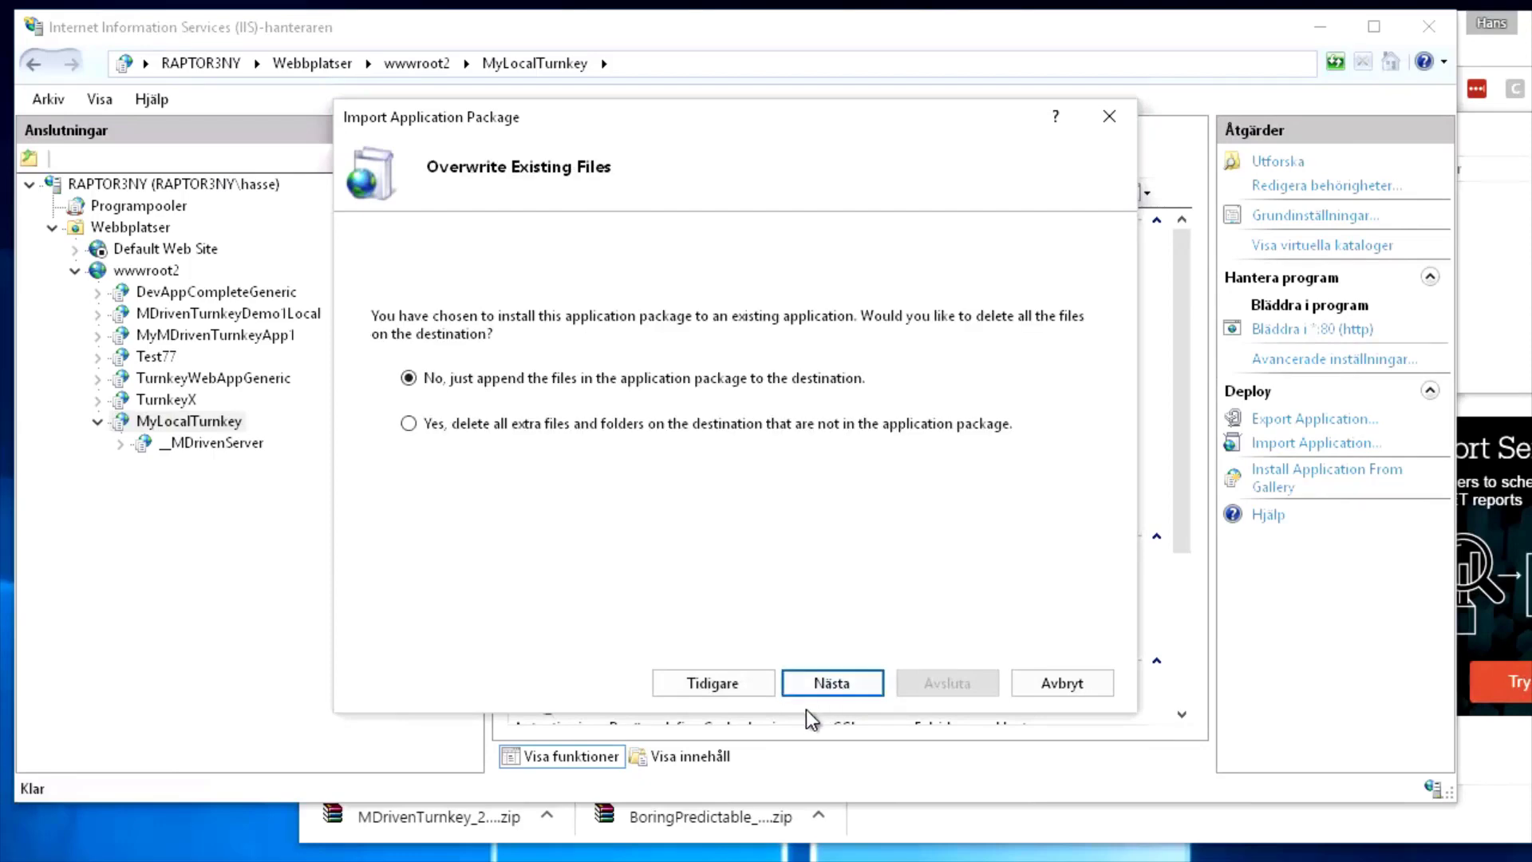
left_click(836, 686)
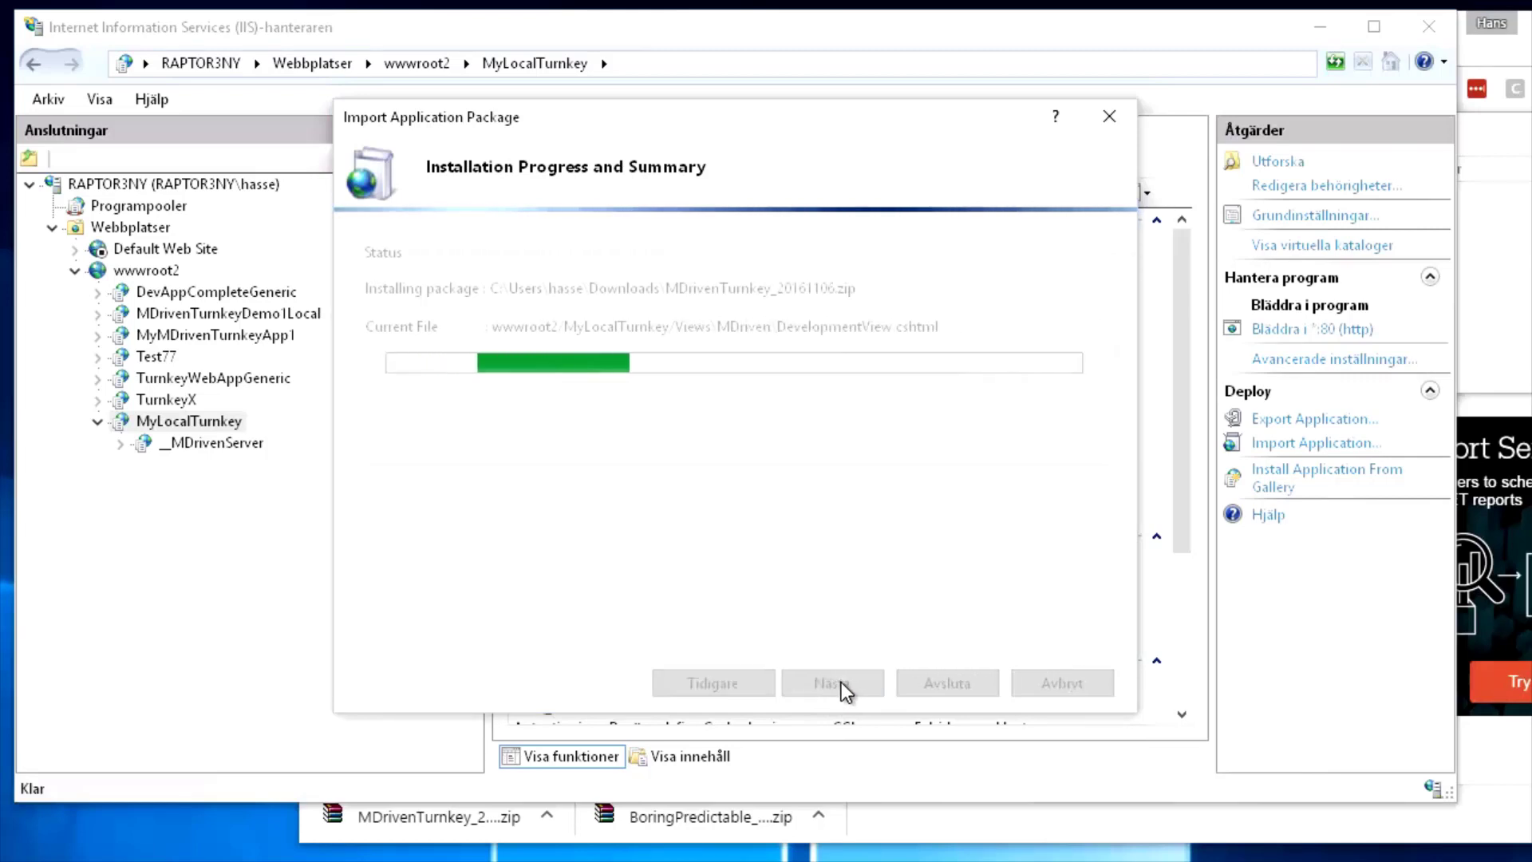
left_click(947, 685)
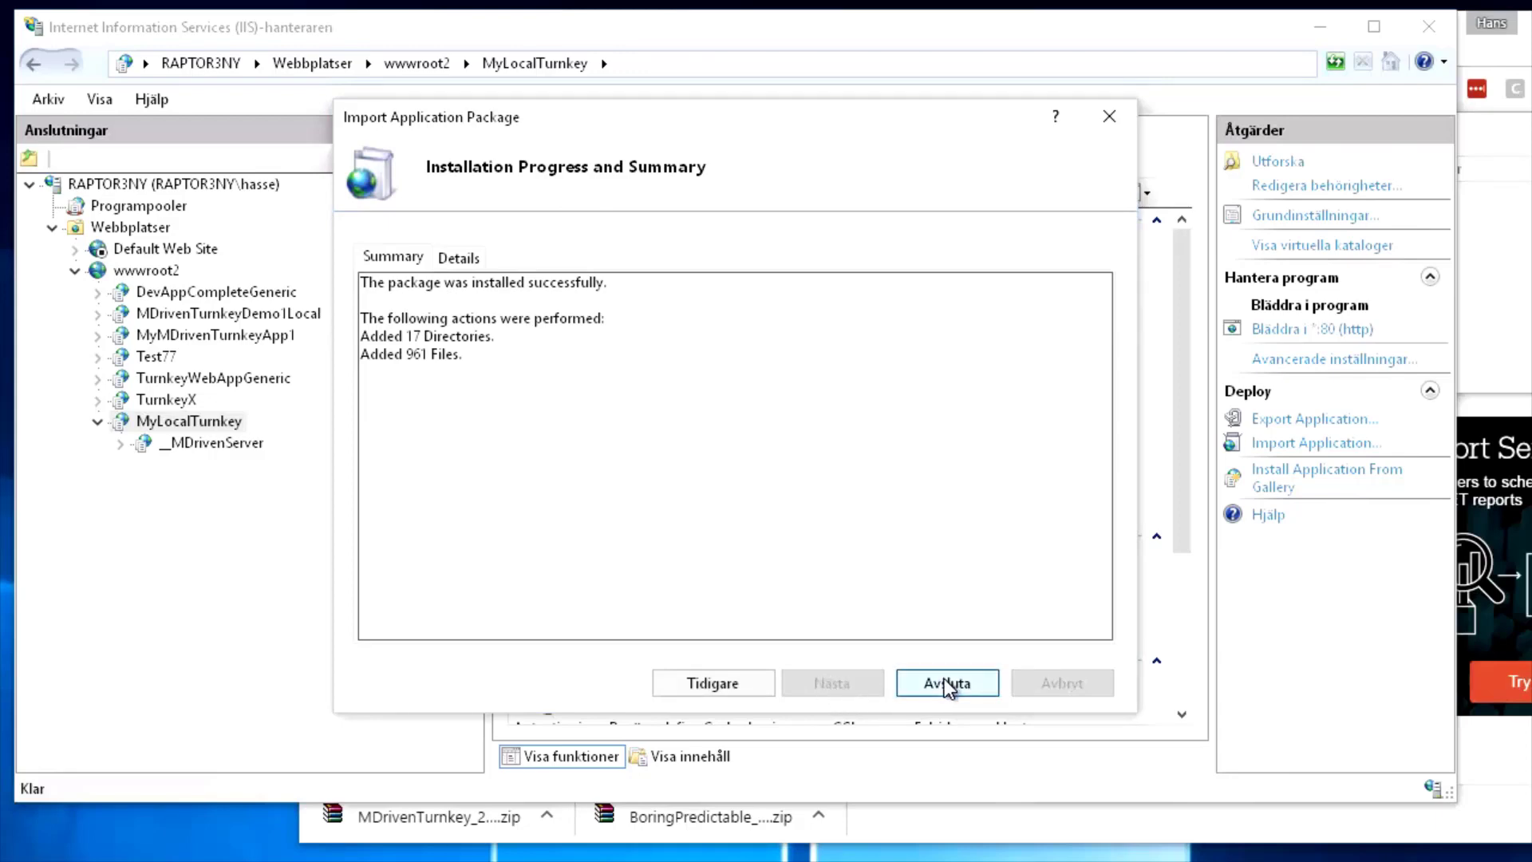
Expand _MDrivenServer in IIS Manager, then switch to the CapableObjects page in Chrome
left_click(121, 445)
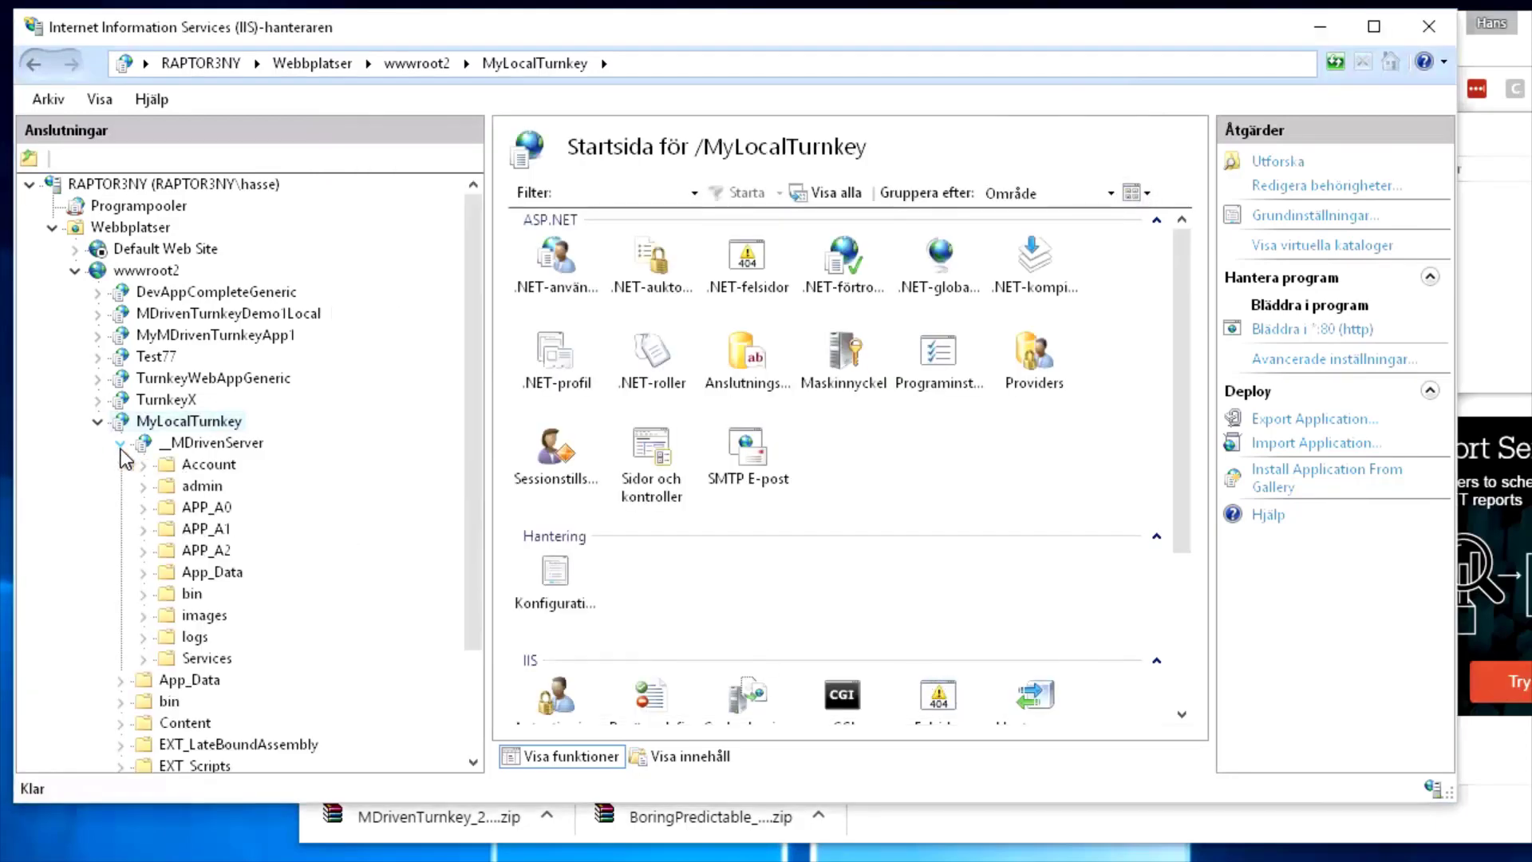
key("alt+Tab")
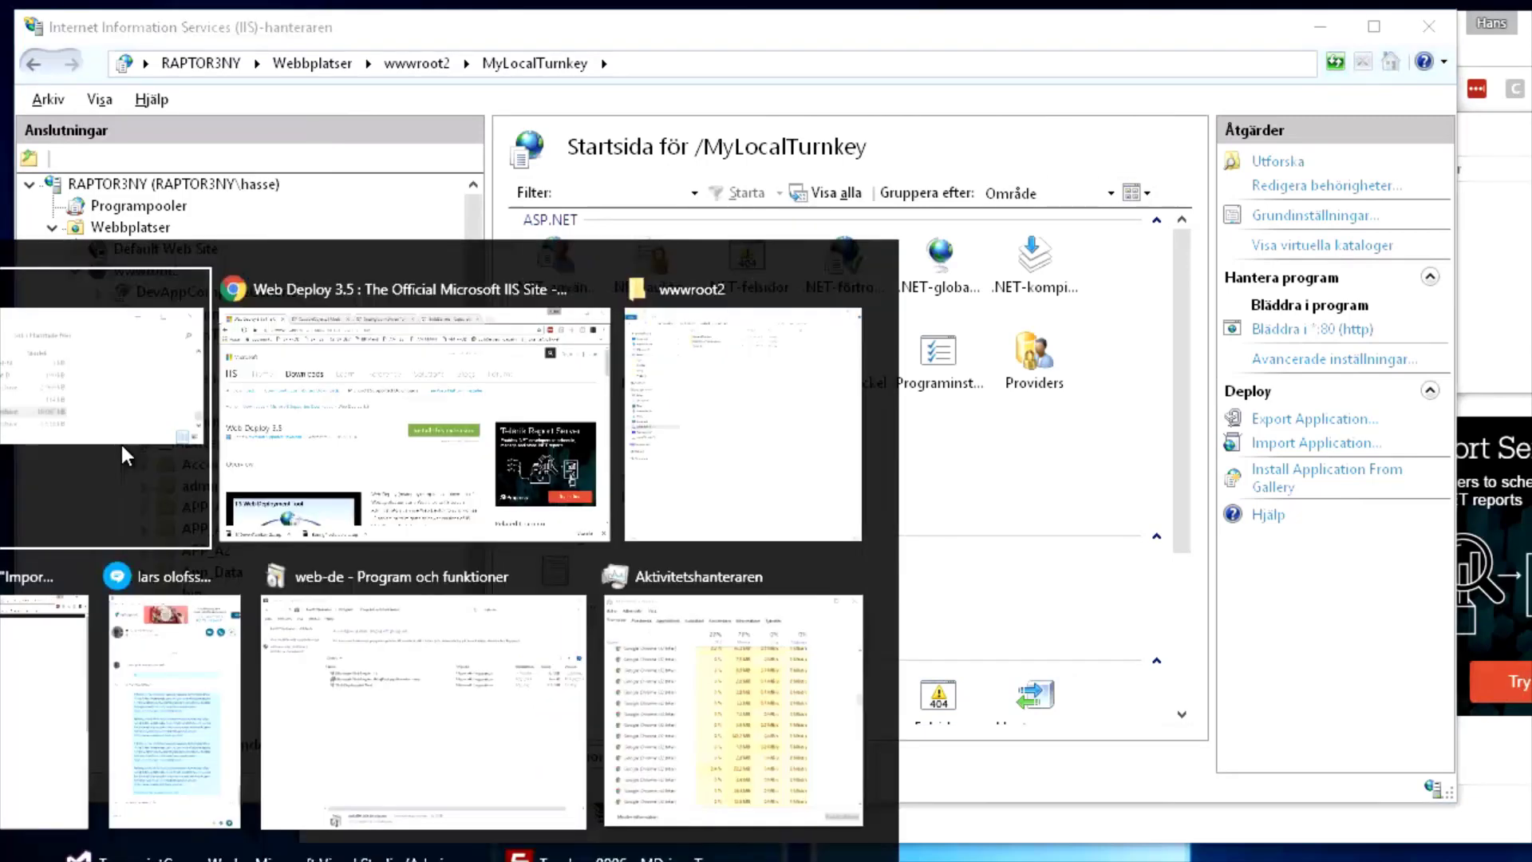
left_click(308, 466)
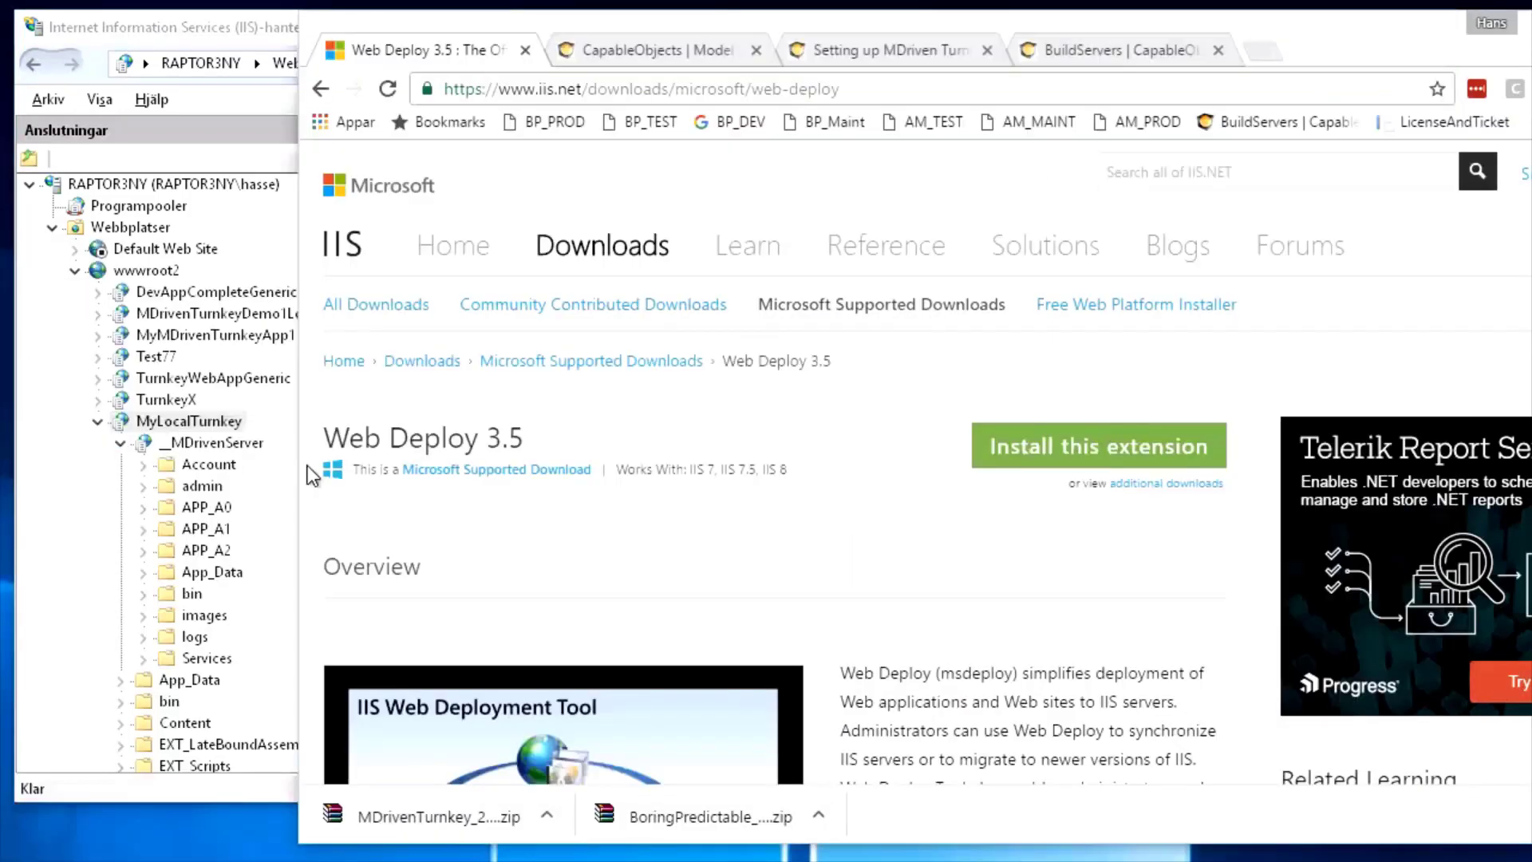
left_click(652, 50)
left_click(856, 46)
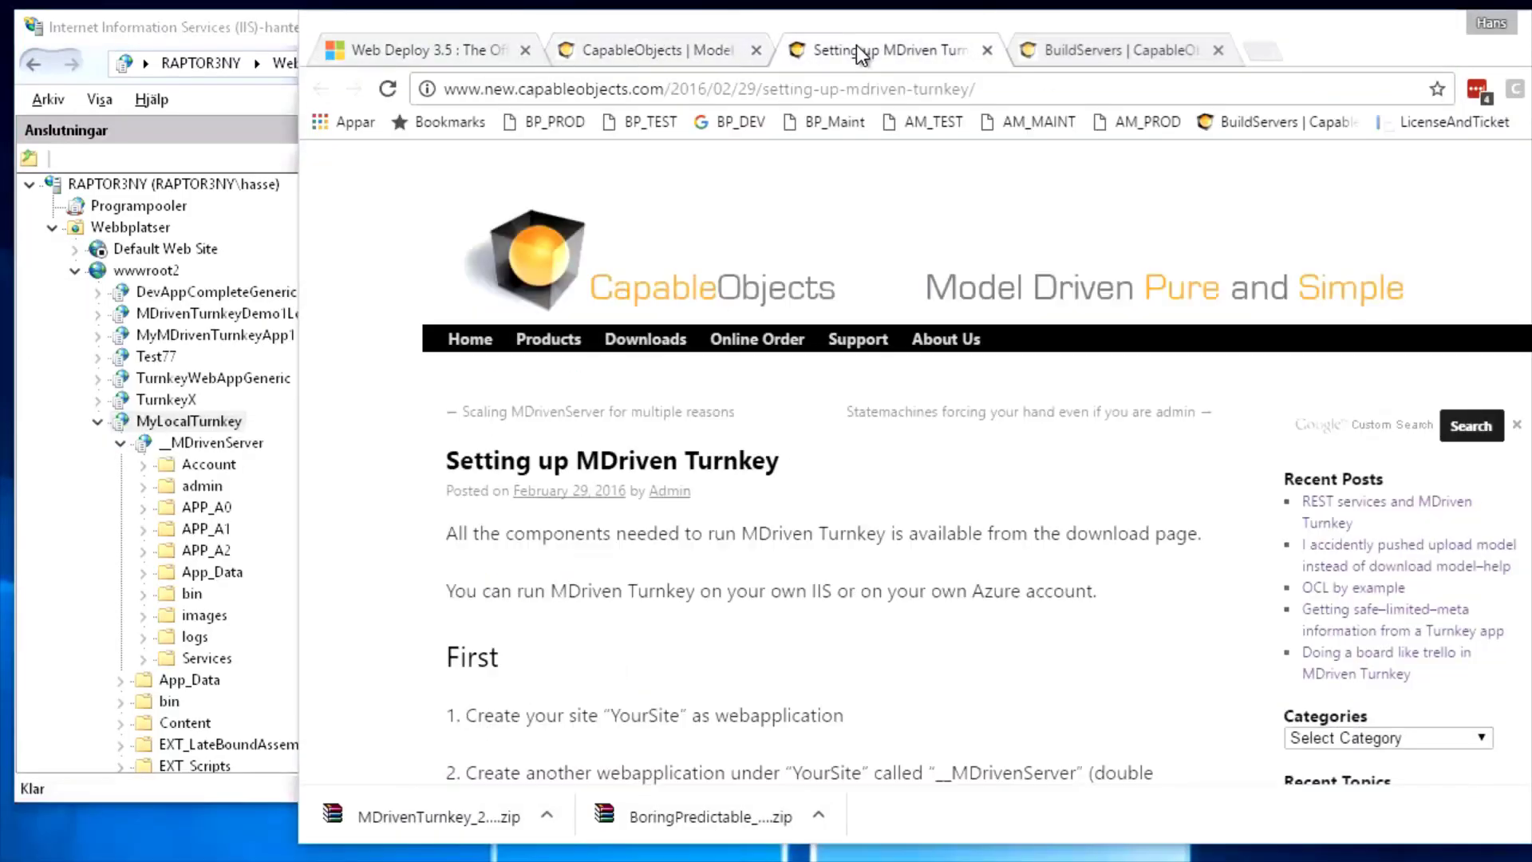
scroll(755, 472, "down", 4)
scroll(755, 483, "down", 2)
left_click(547, 475)
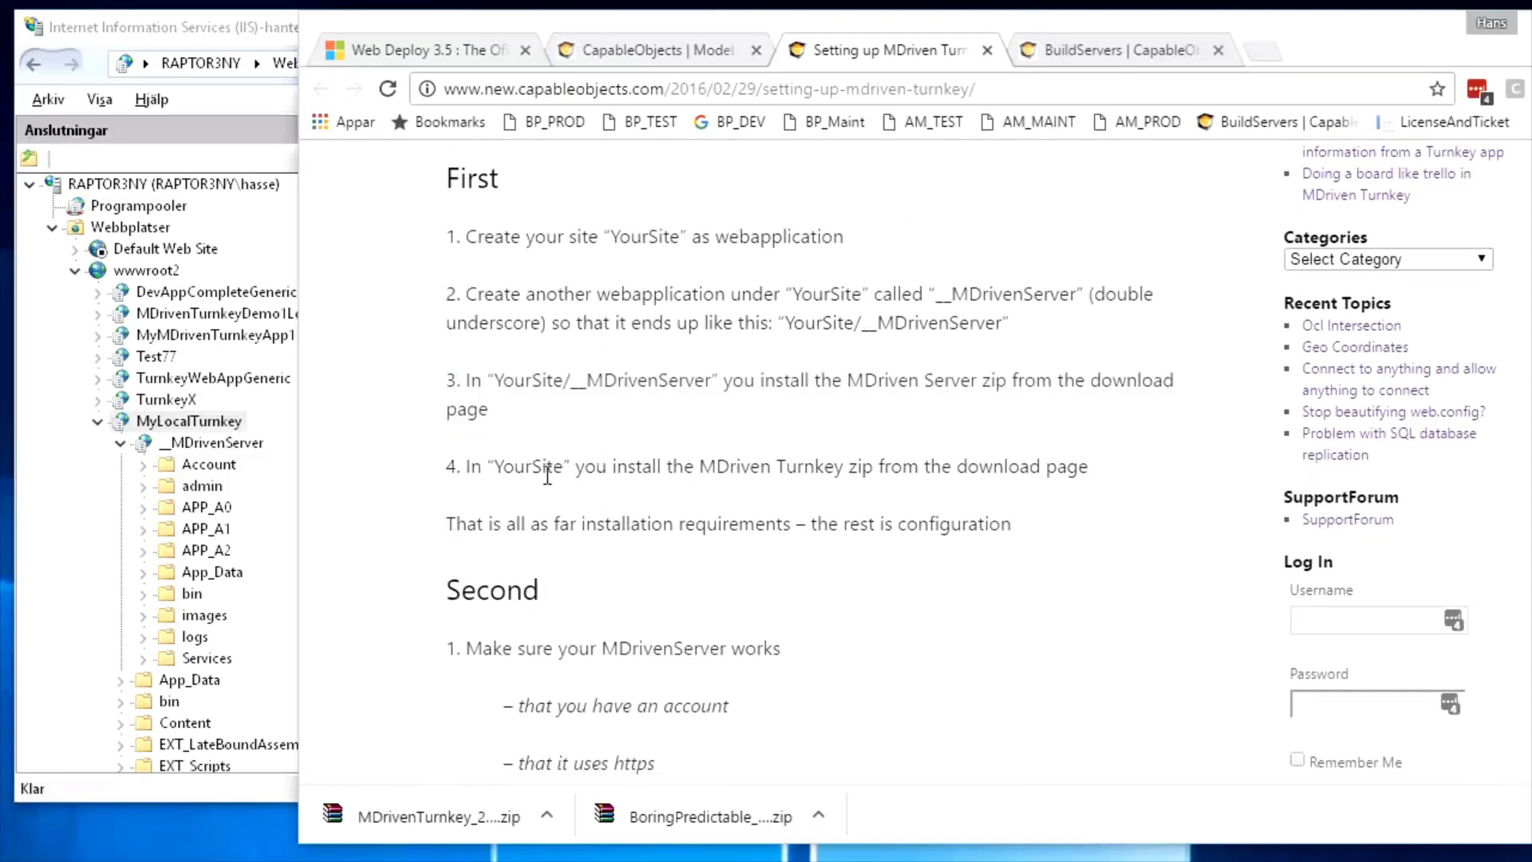
left_click_drag(514, 472, 943, 466)
scroll(718, 514, "down", 3)
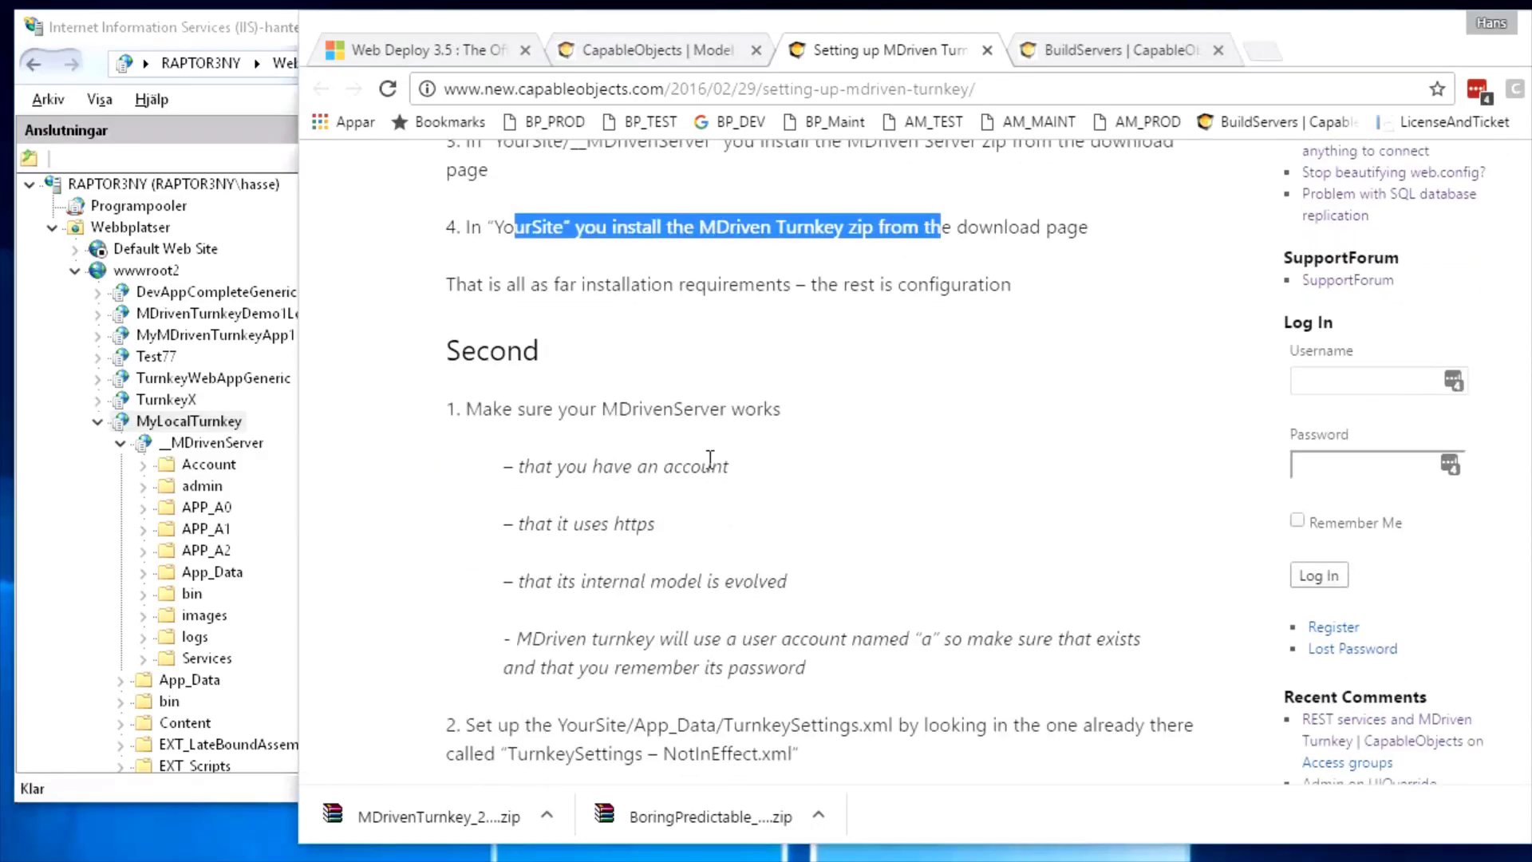
scroll(707, 452, "up", 5)
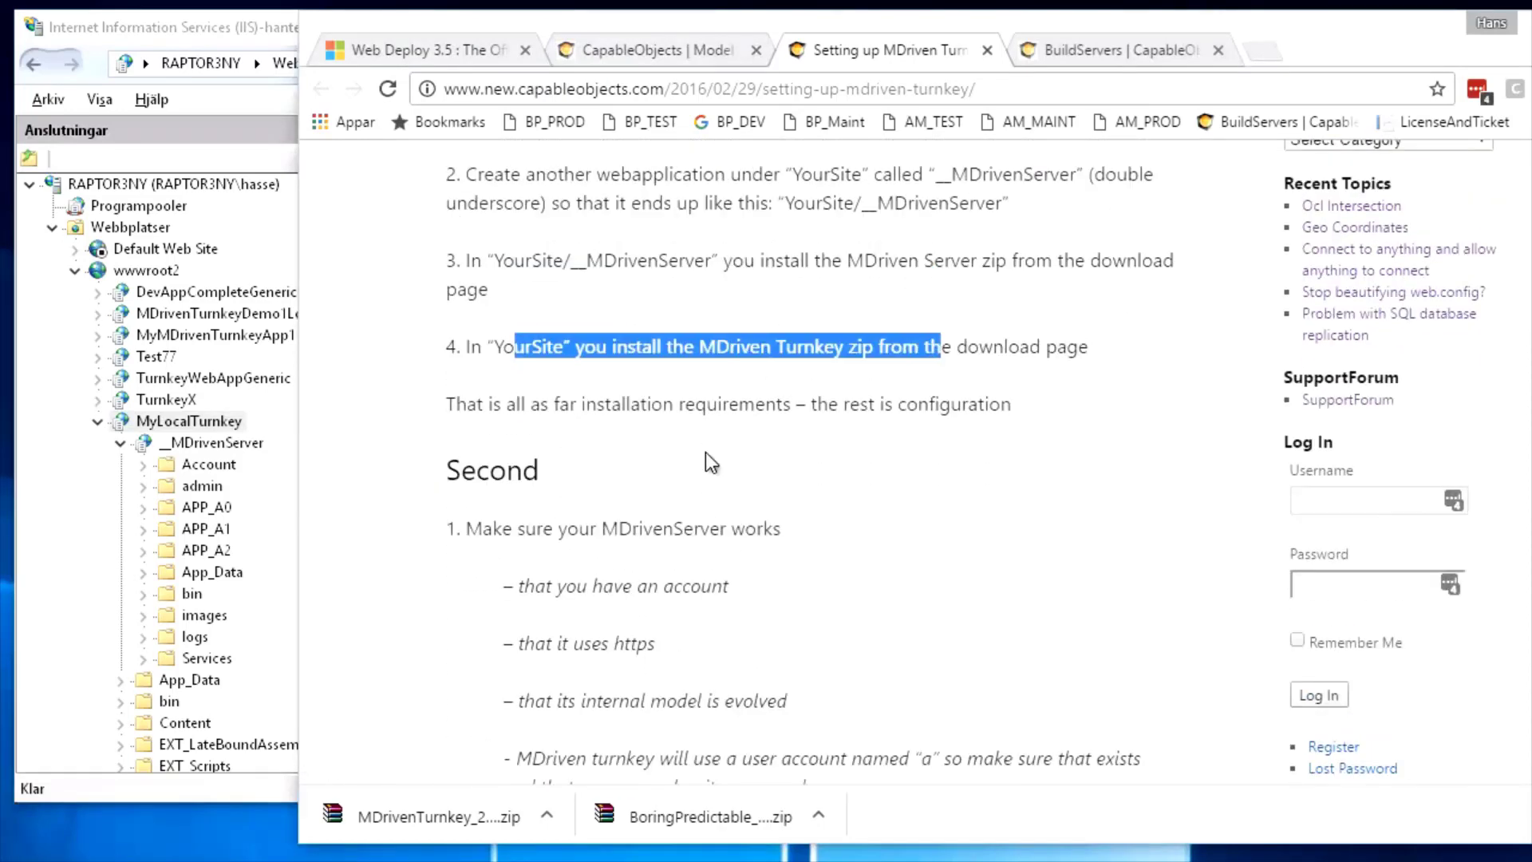
scroll(673, 587, "down", 3)
left_click(540, 534)
left_click_drag(455, 537, 888, 561)
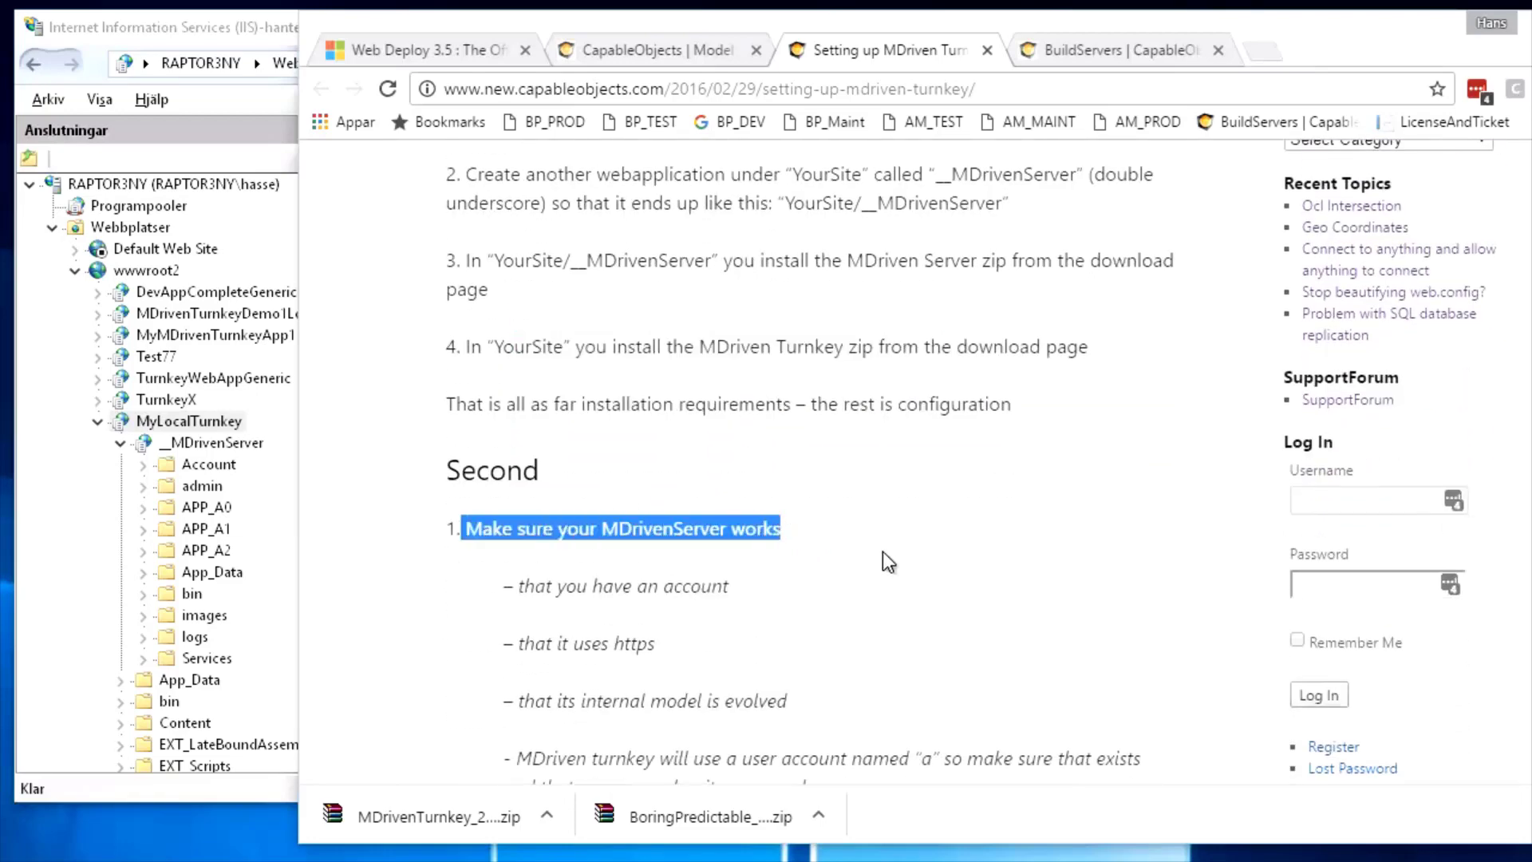
left_click(191, 421)
Browse _MDrivenServer over http port 80 in Edge, enlarge the window, and follow the Index link
left_click(209, 444)
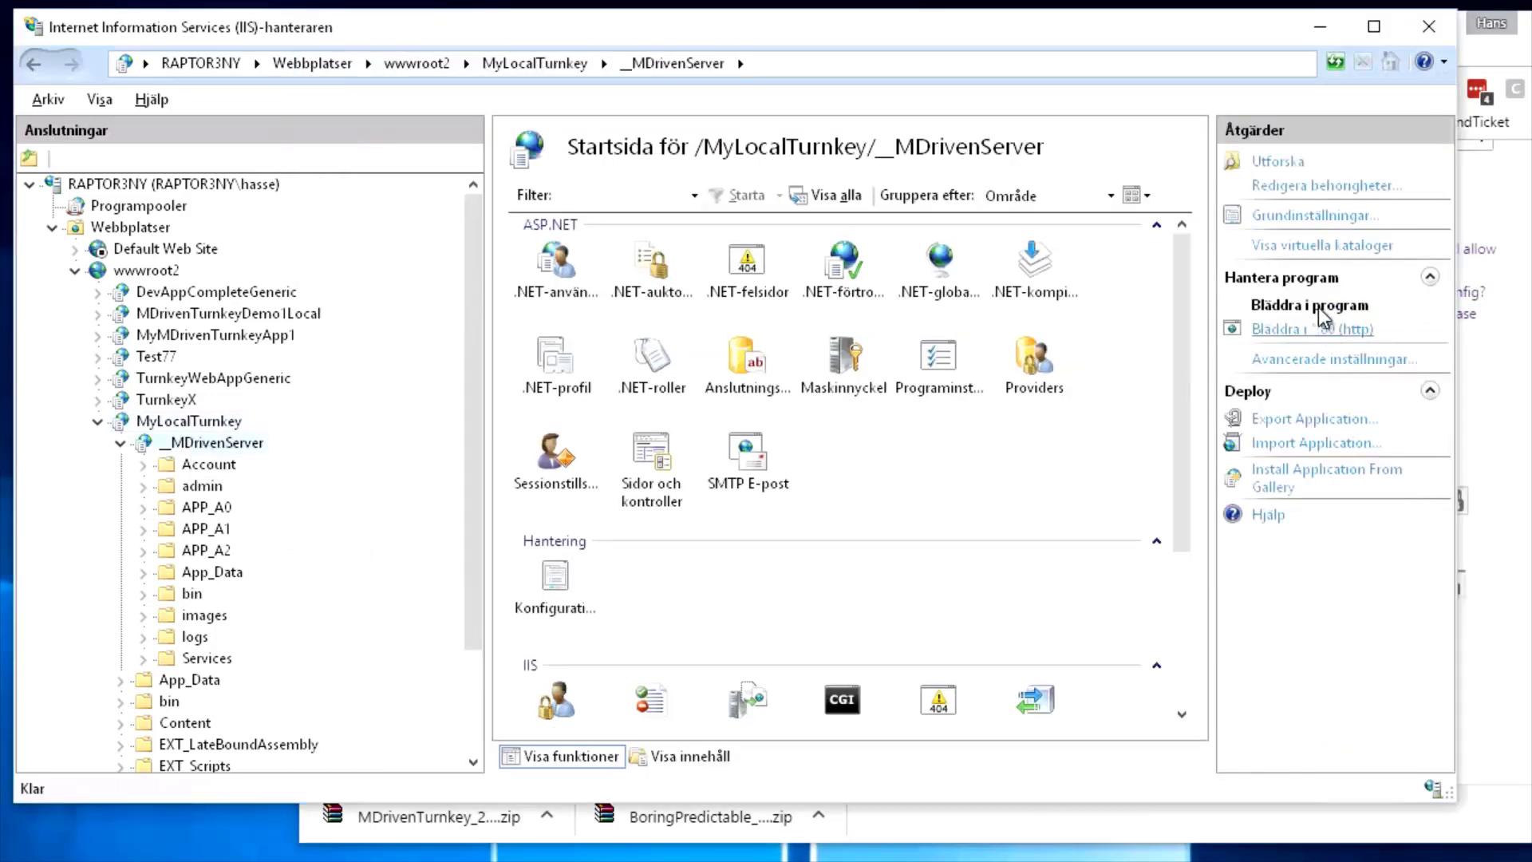
left_click(1295, 331)
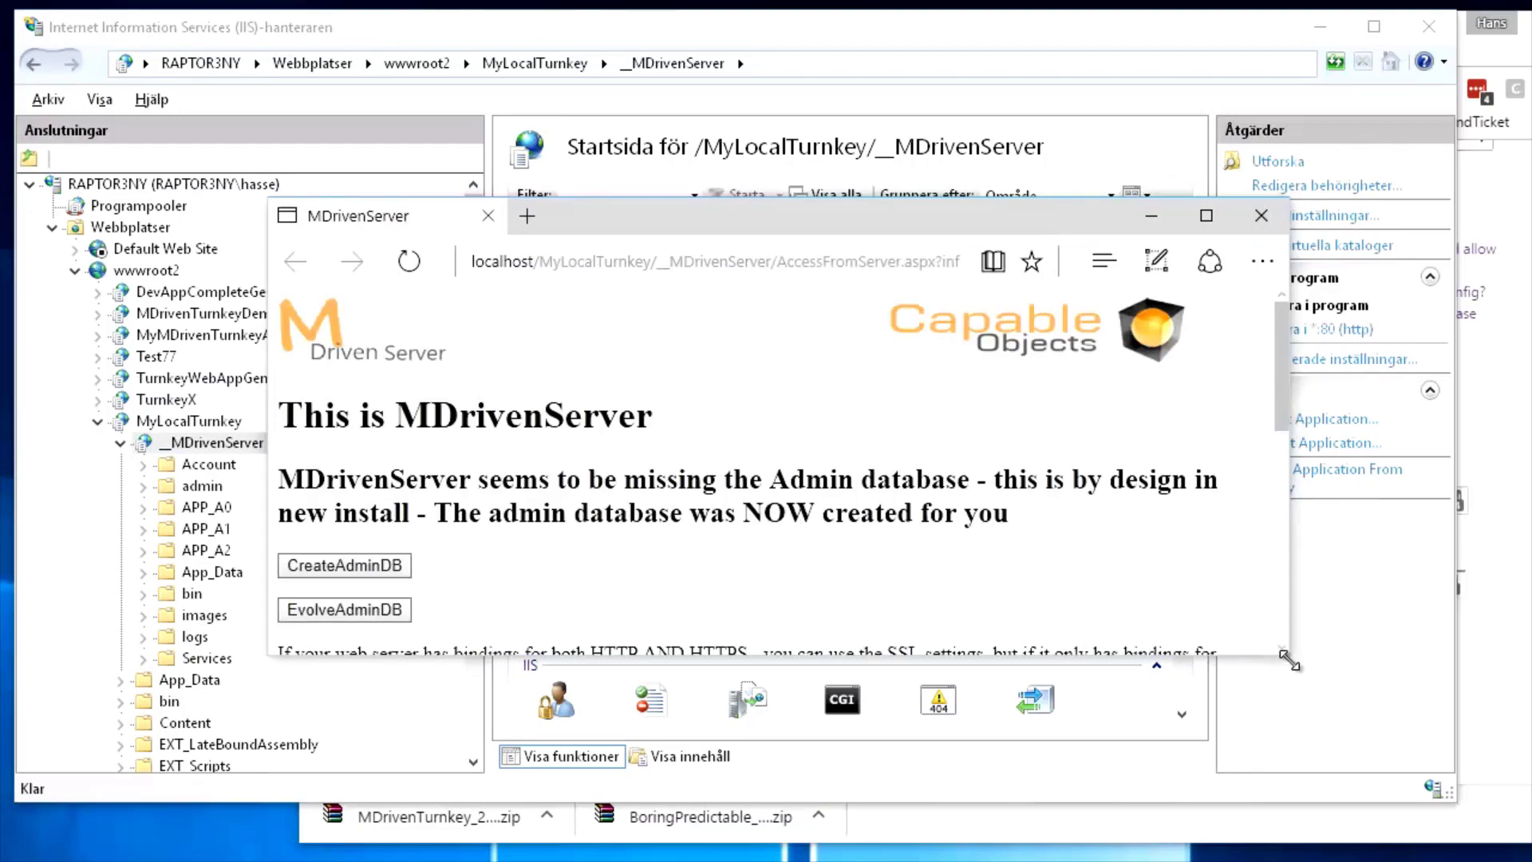
left_click_drag(1288, 655, 1425, 755)
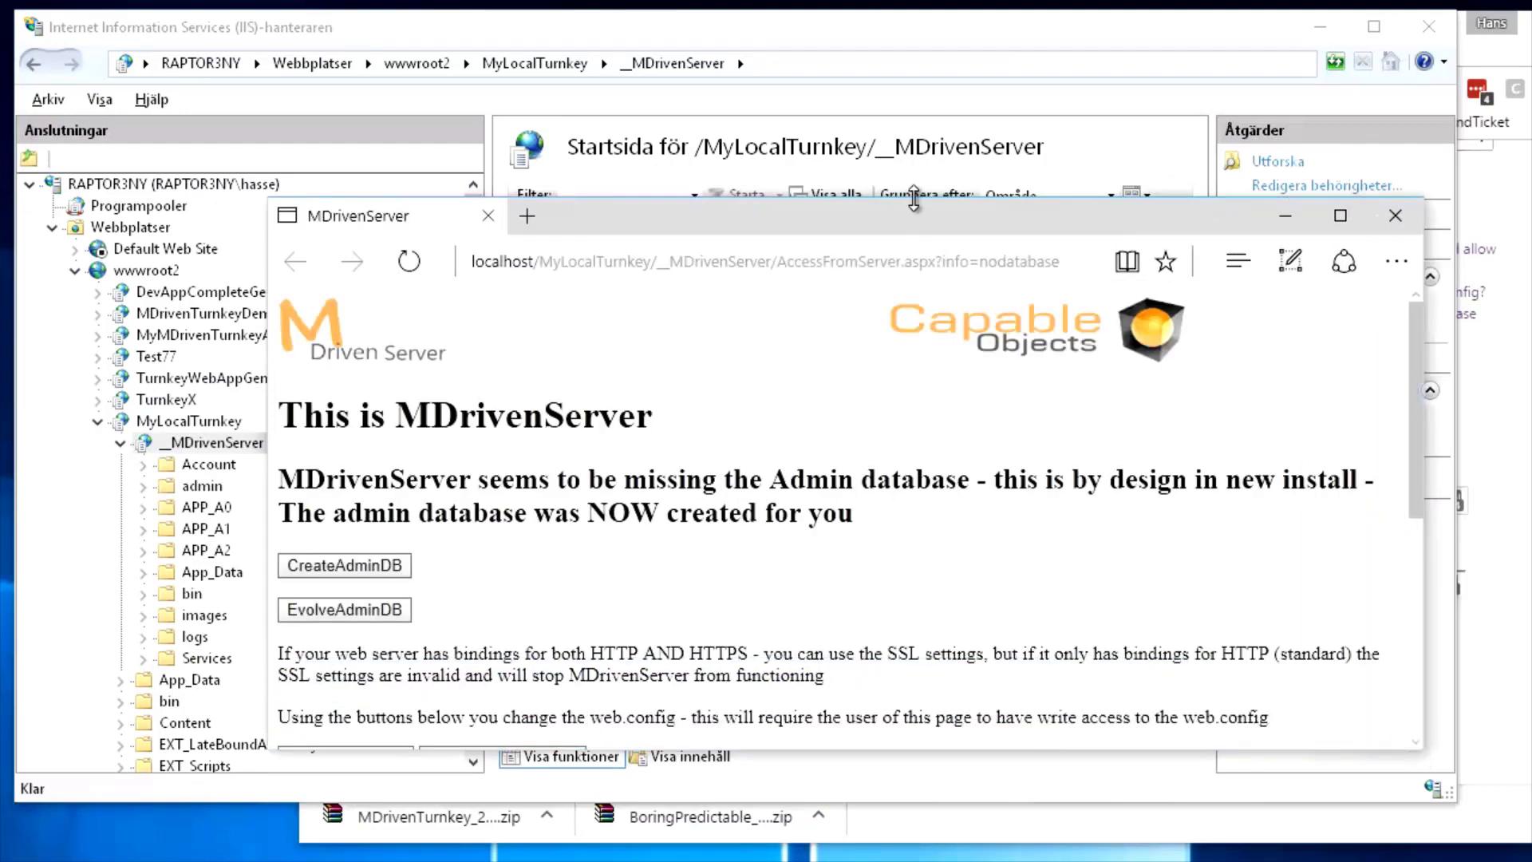
left_click_drag(916, 198, 905, 74)
scroll(781, 319, "down", 4)
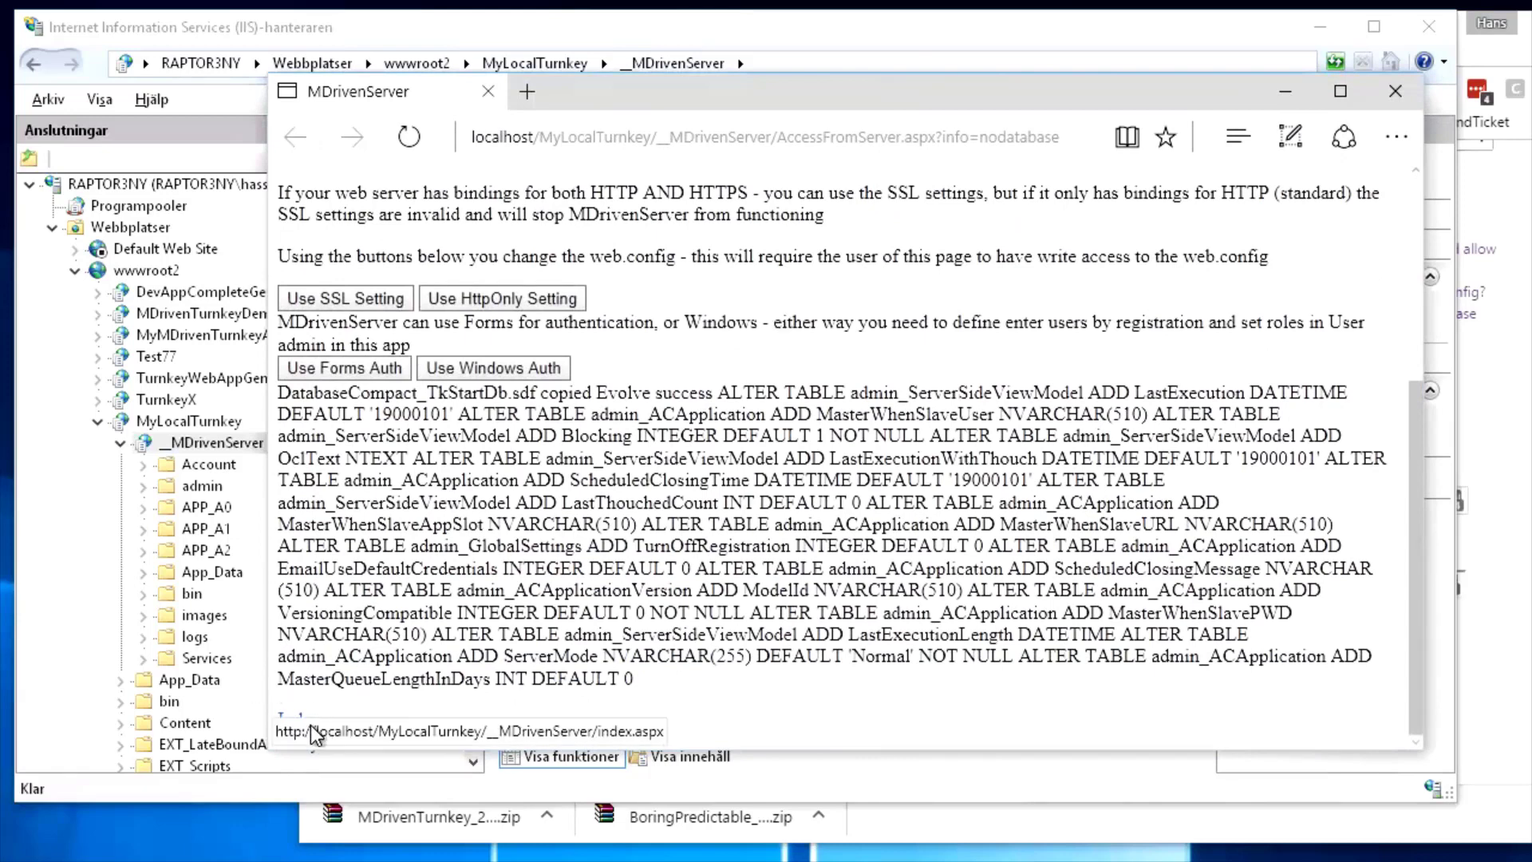
left_click_drag(529, 750, 529, 802)
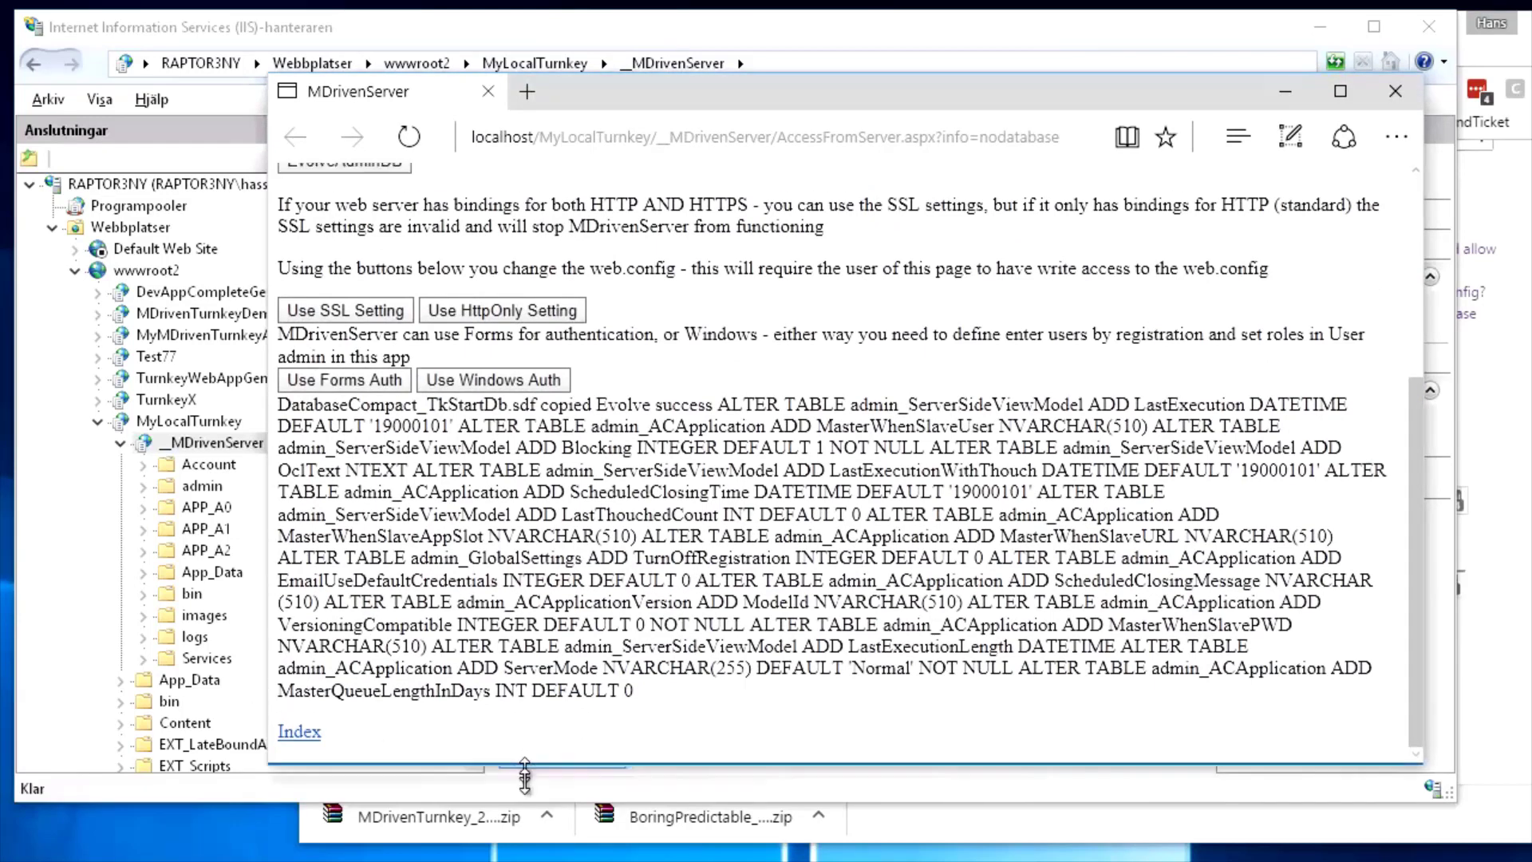
left_click(296, 775)
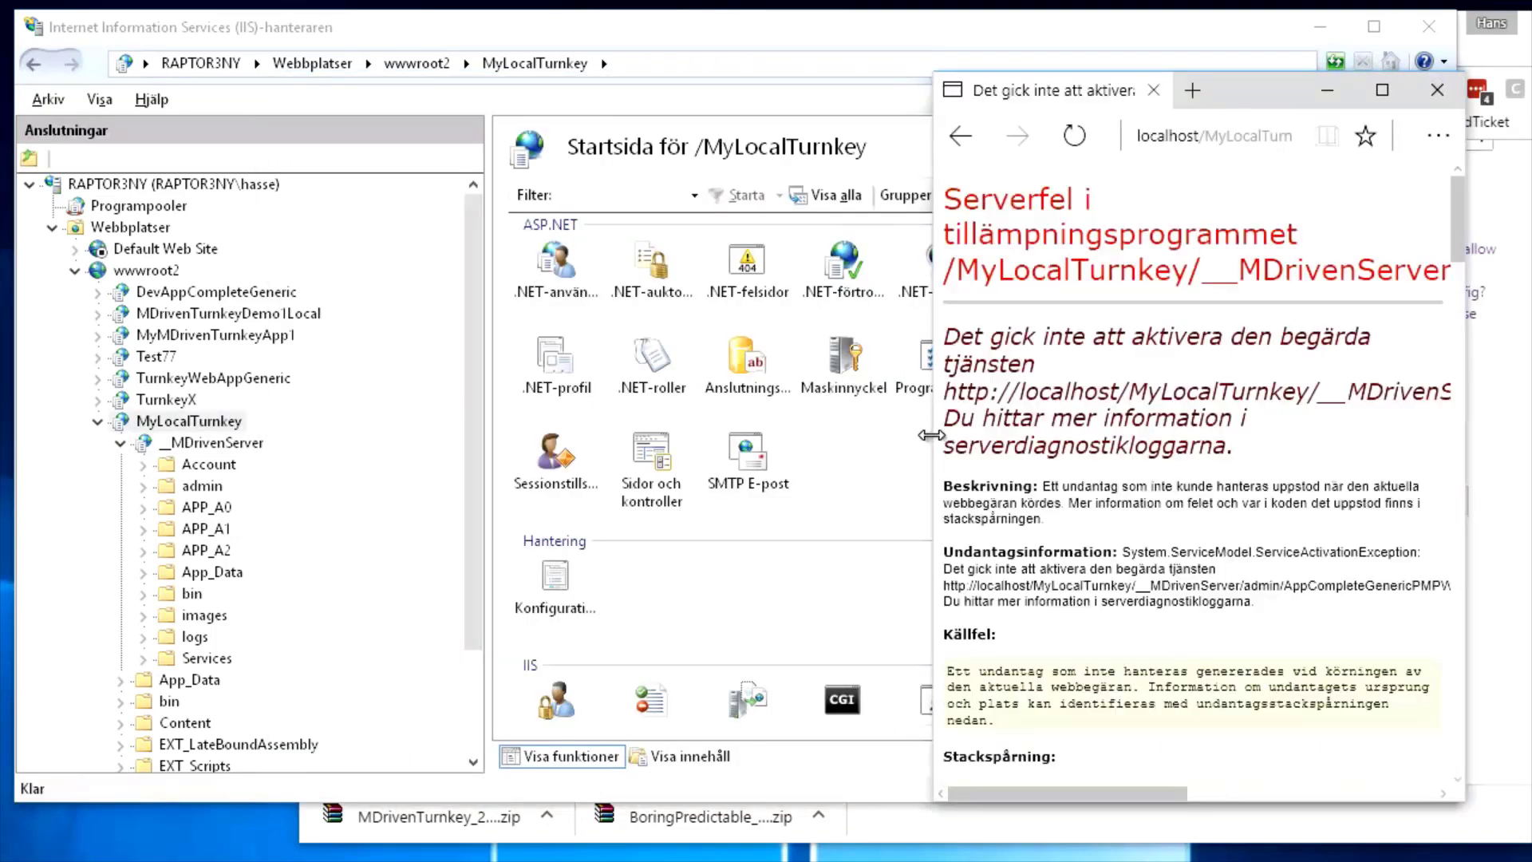
left_click_drag(936, 433, 274, 391)
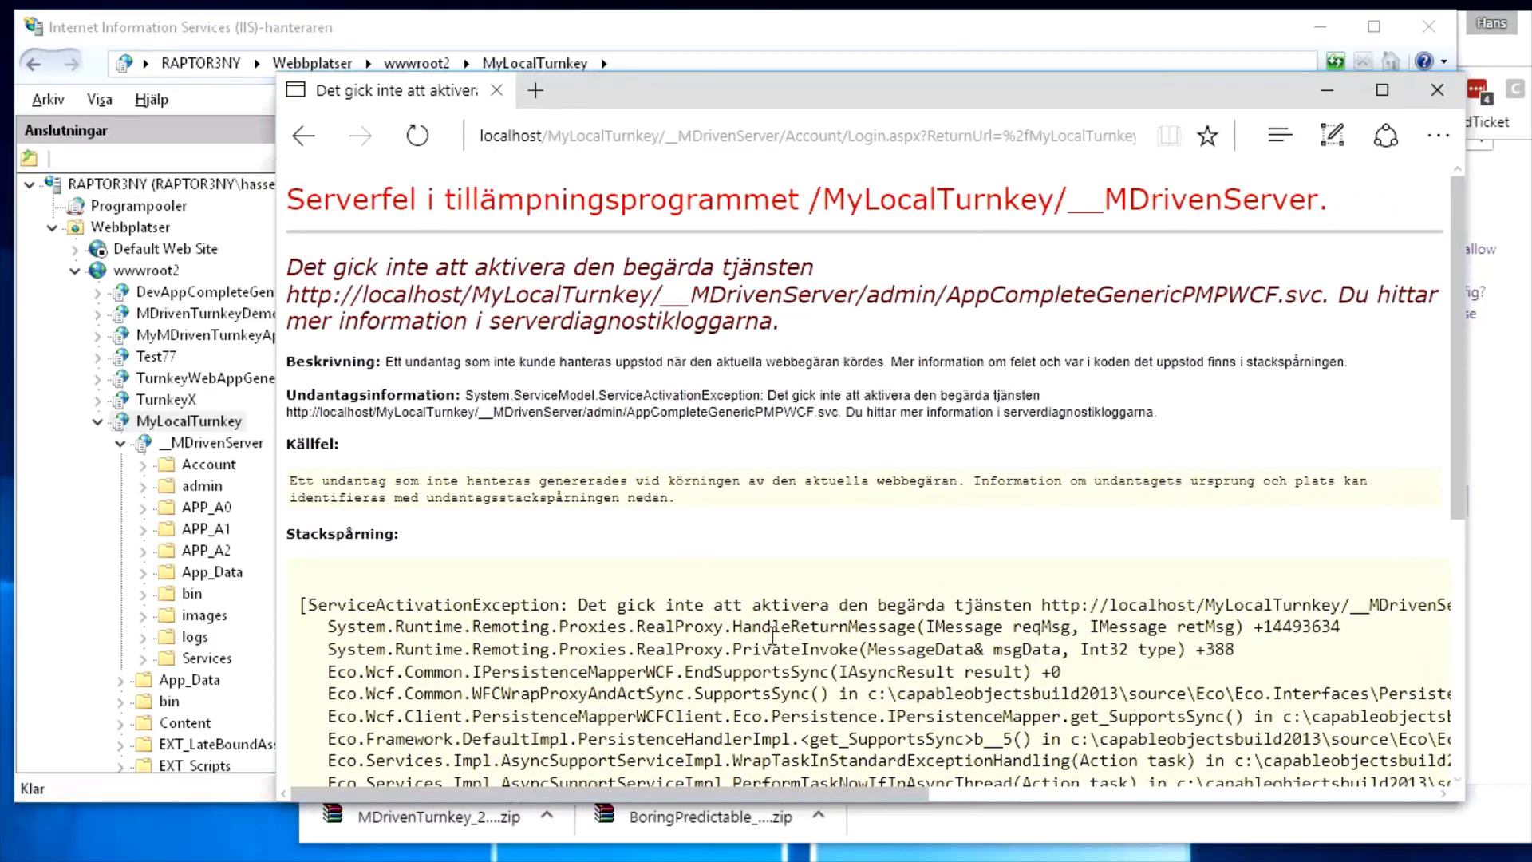
scroll(769, 639, "down", 5)
scroll(768, 637, "up", 5)
left_click(796, 145)
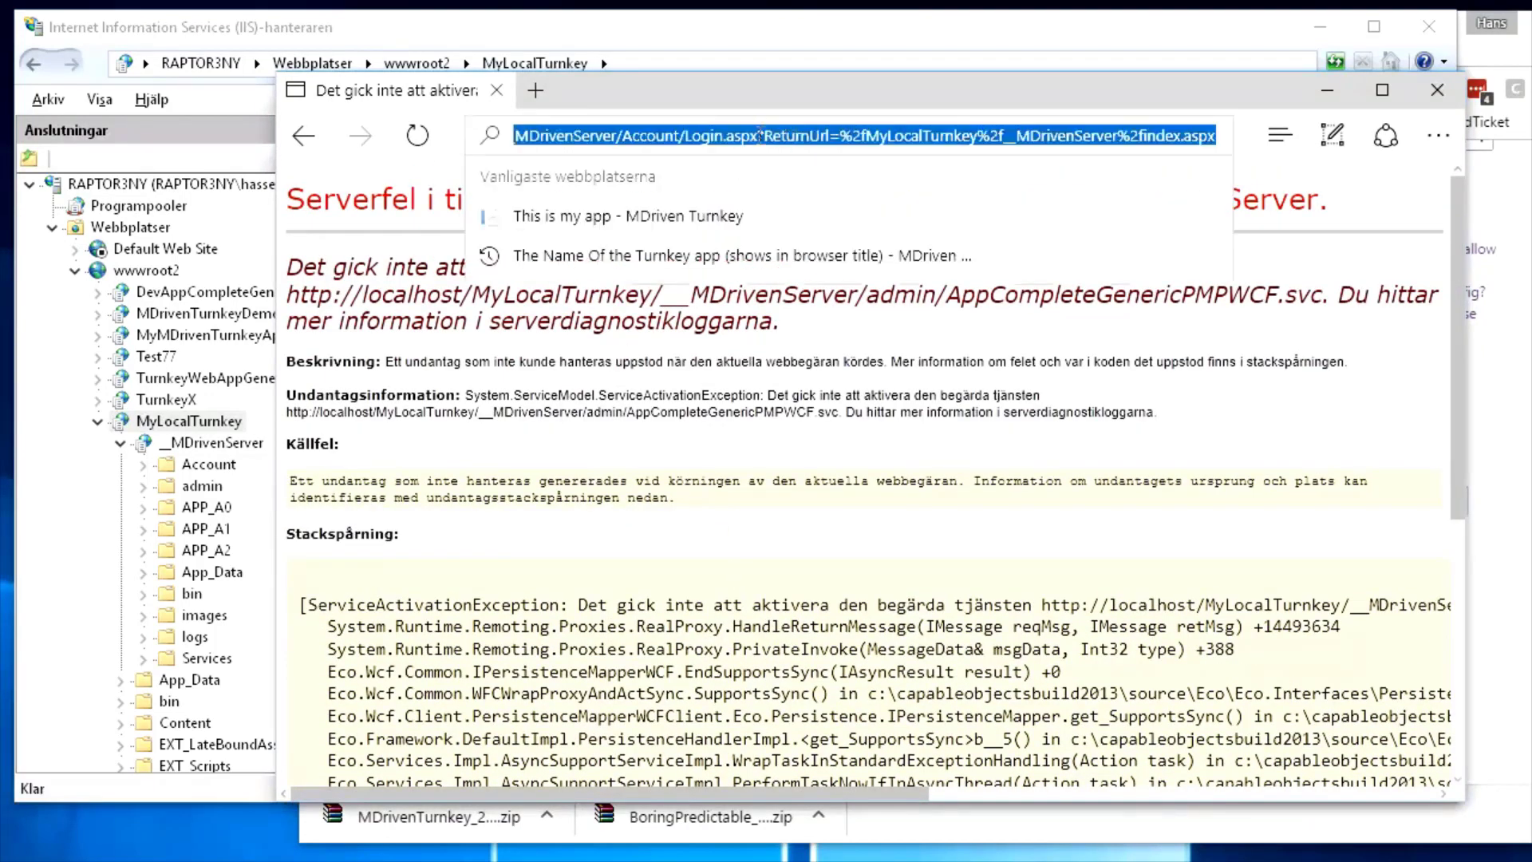
left_click(751, 135)
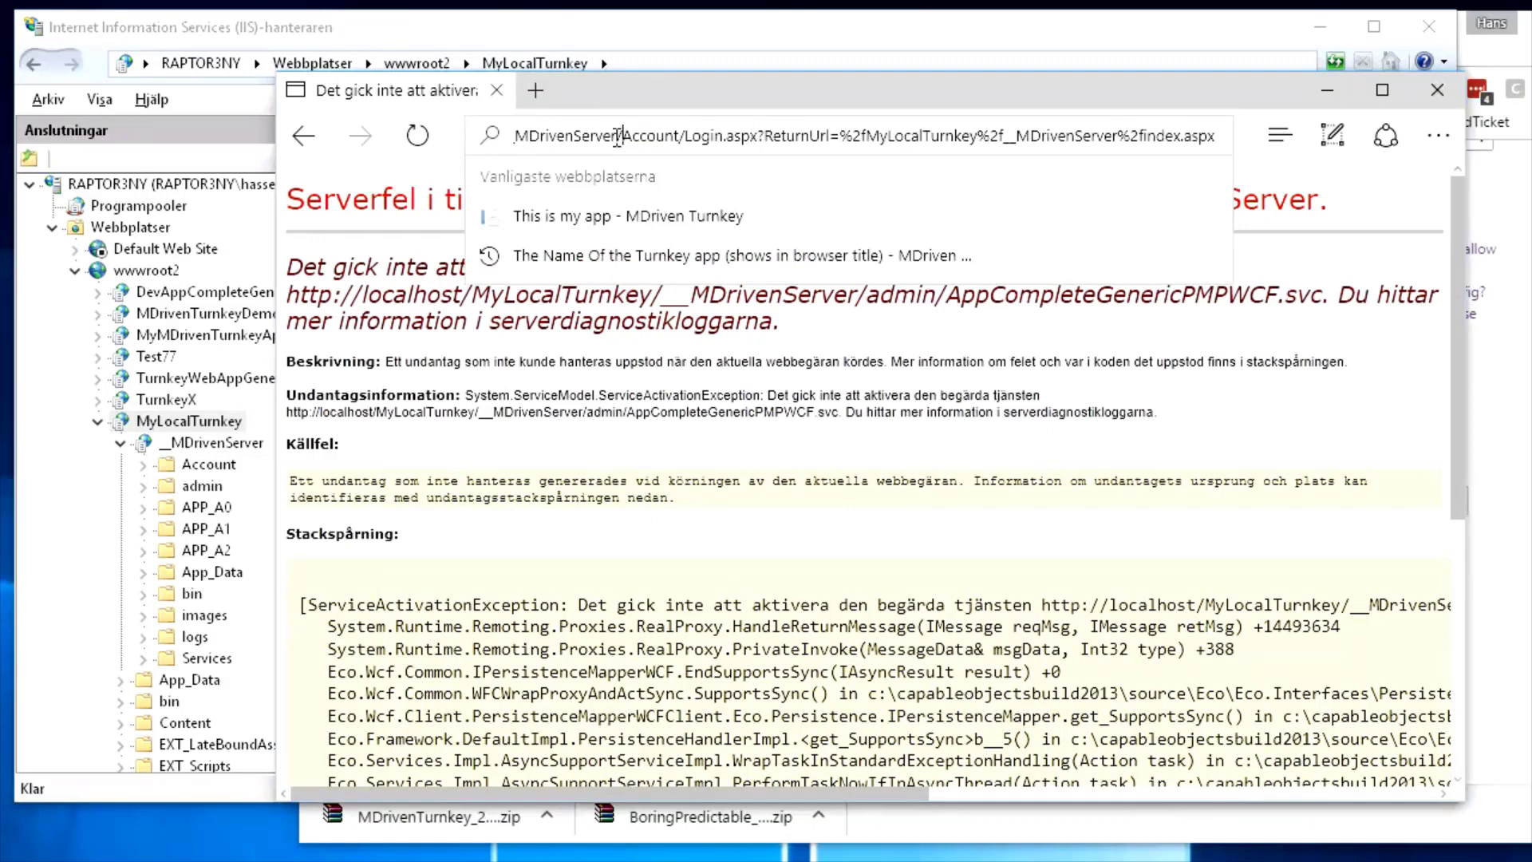
left_click_drag(618, 137, 417, 126)
left_click(753, 138)
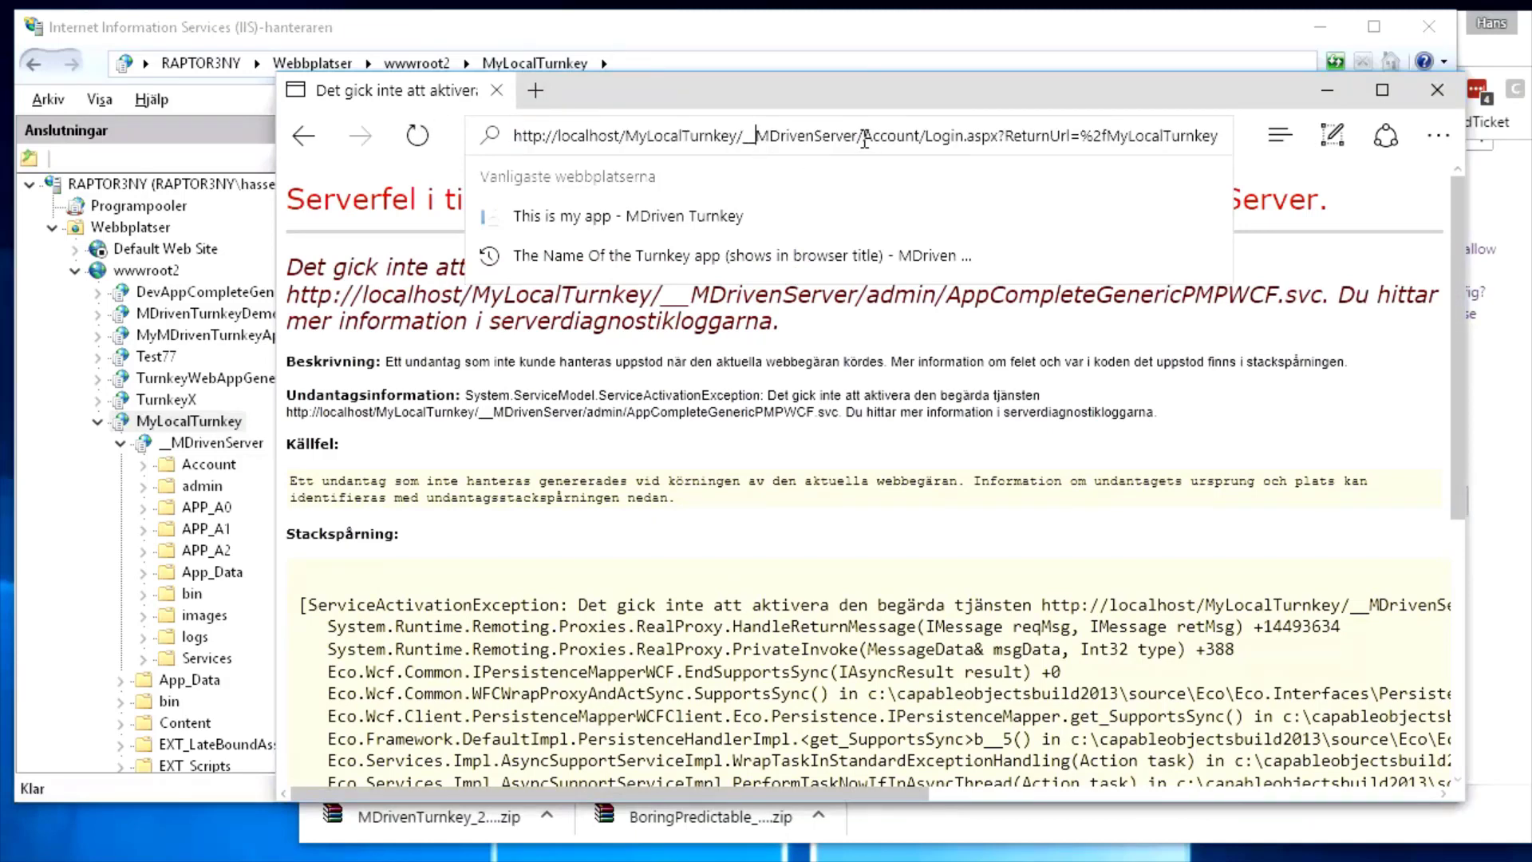
left_click_drag(863, 137, 1348, 118)
key("BackSpace")
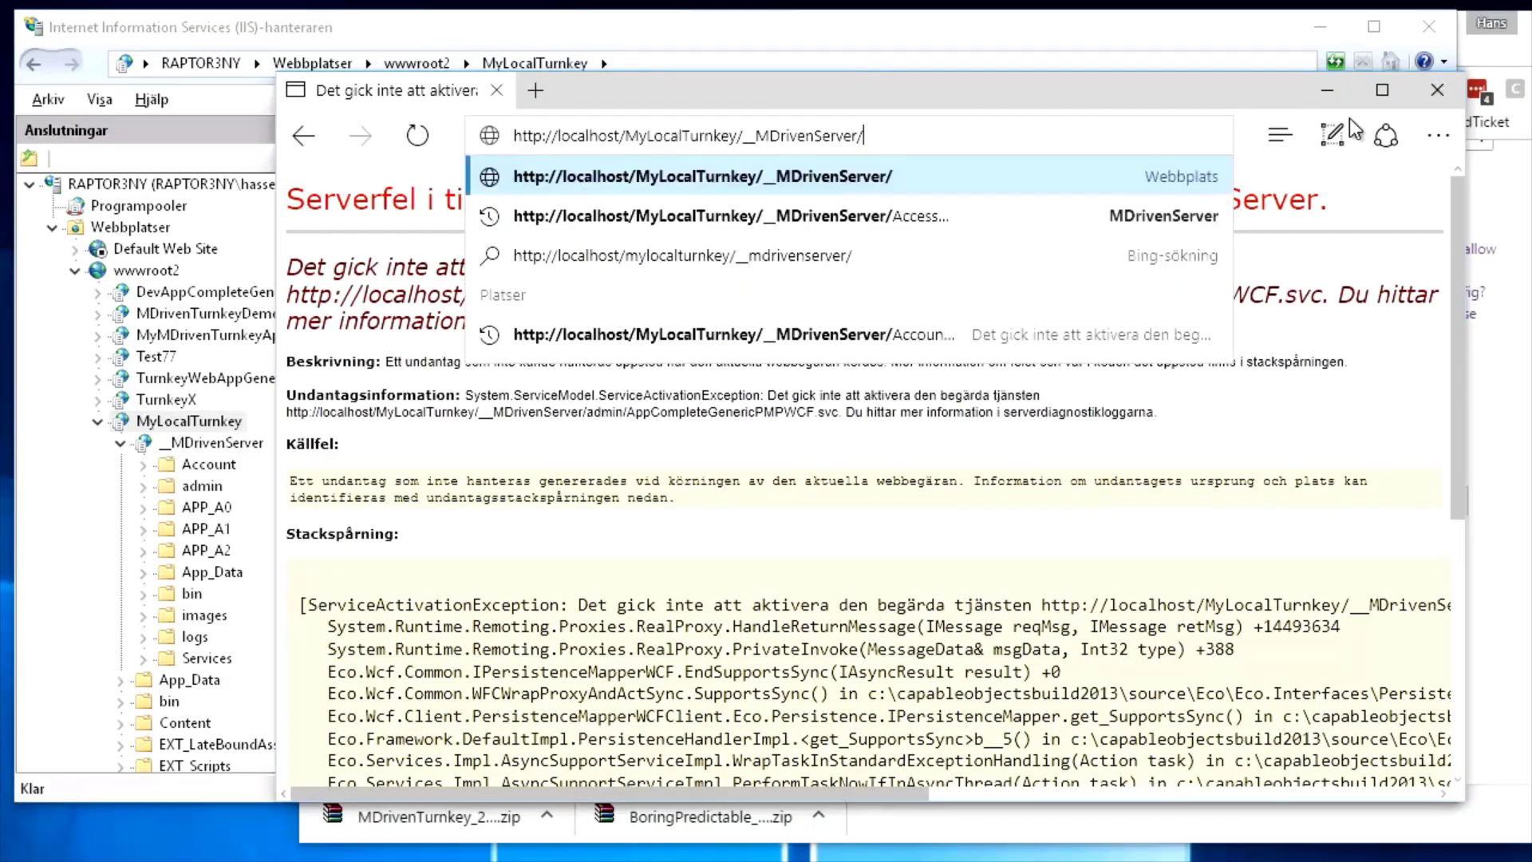
key("Return")
Check the setup guide's requirement that the server uses https, then return to Edge's address bar
key("alt+Tab")
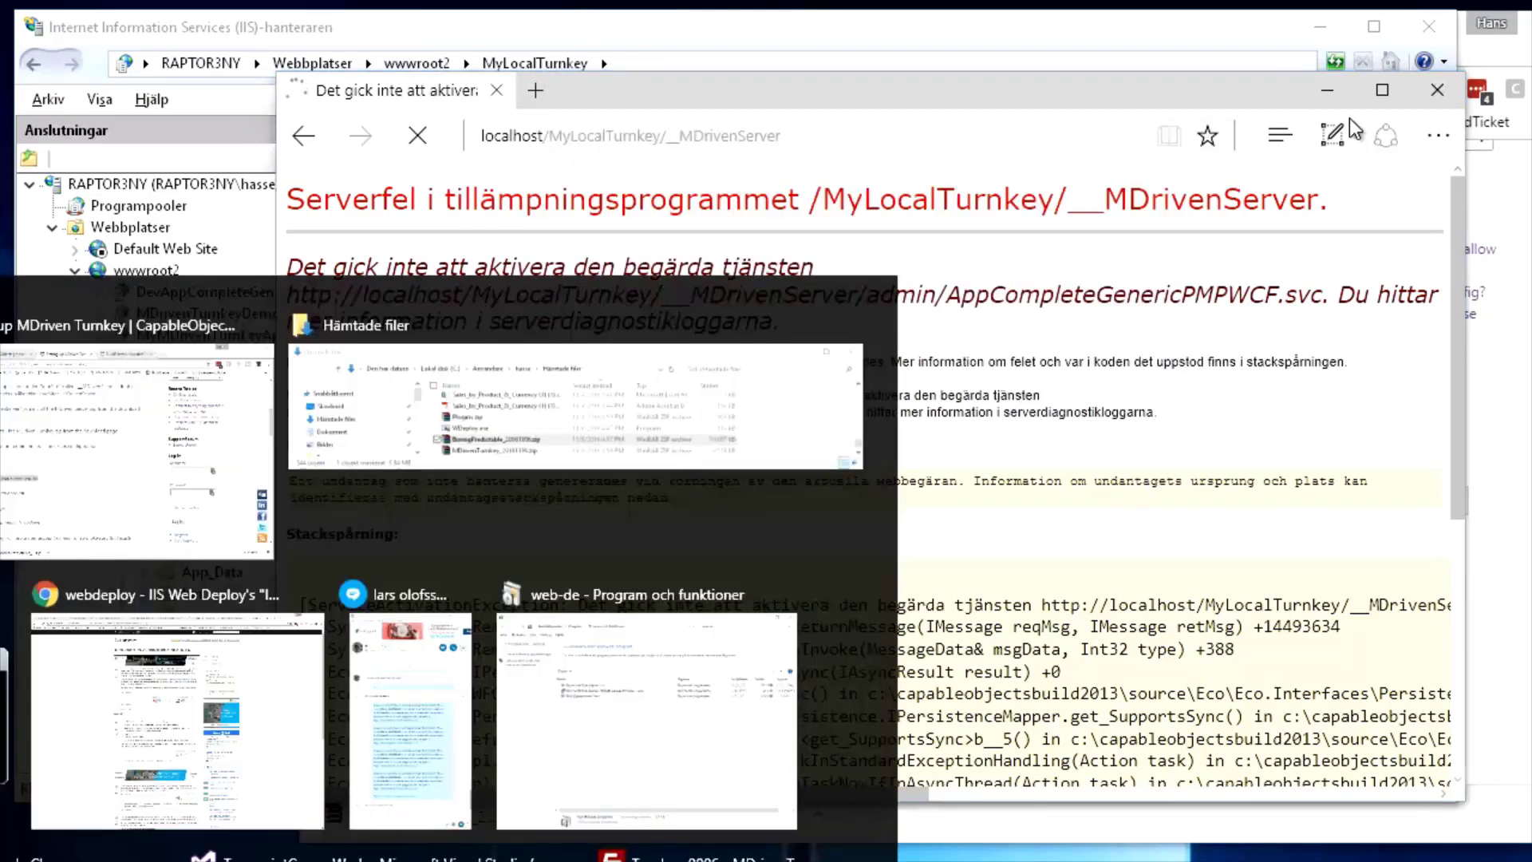
key("alt+Tab")
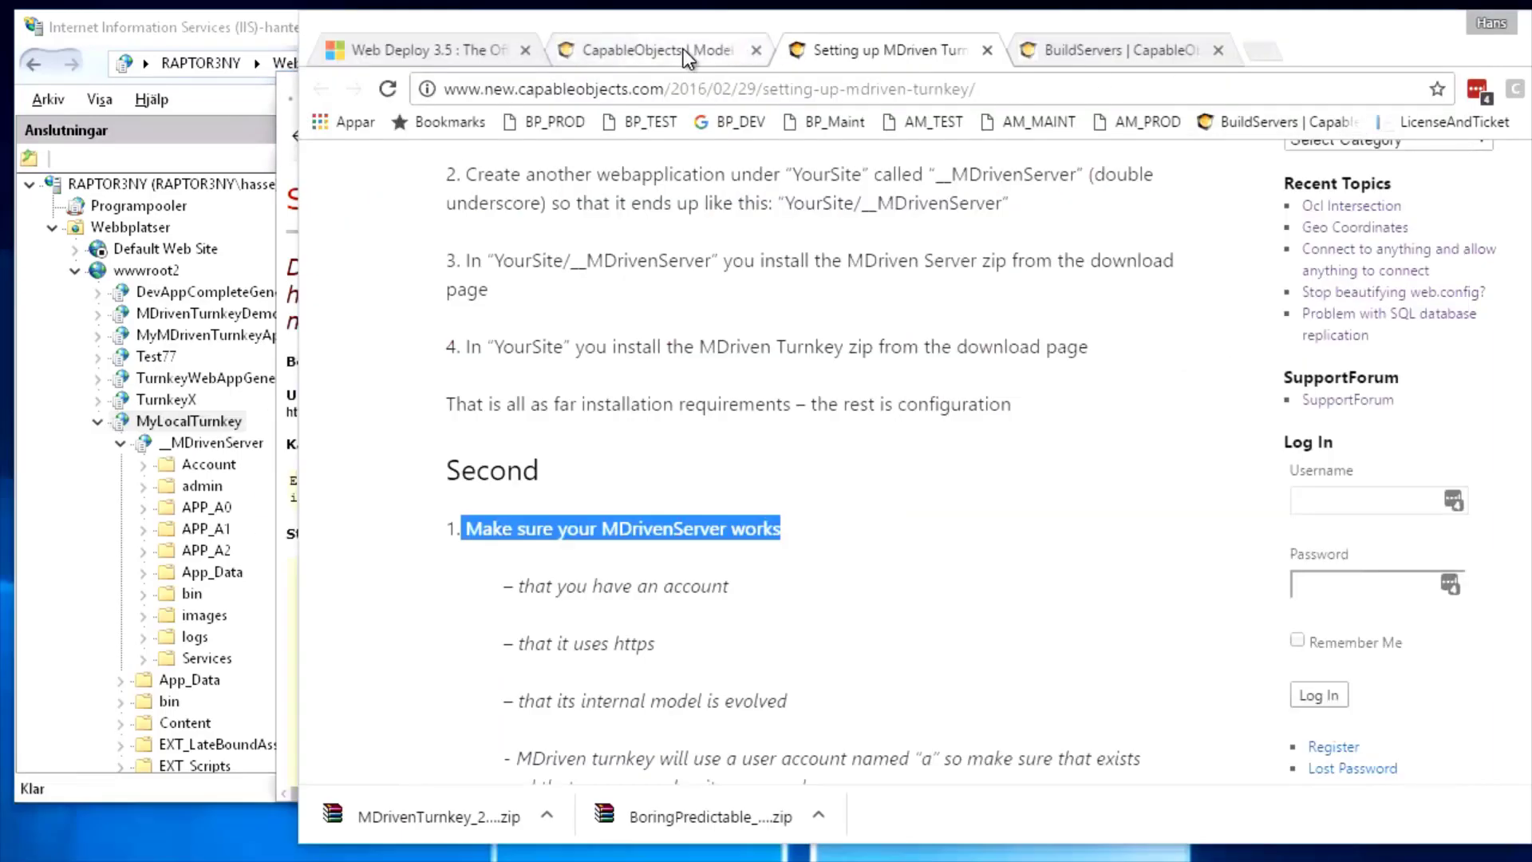
scroll(639, 551, "down", 3)
left_click_drag(520, 405, 739, 419)
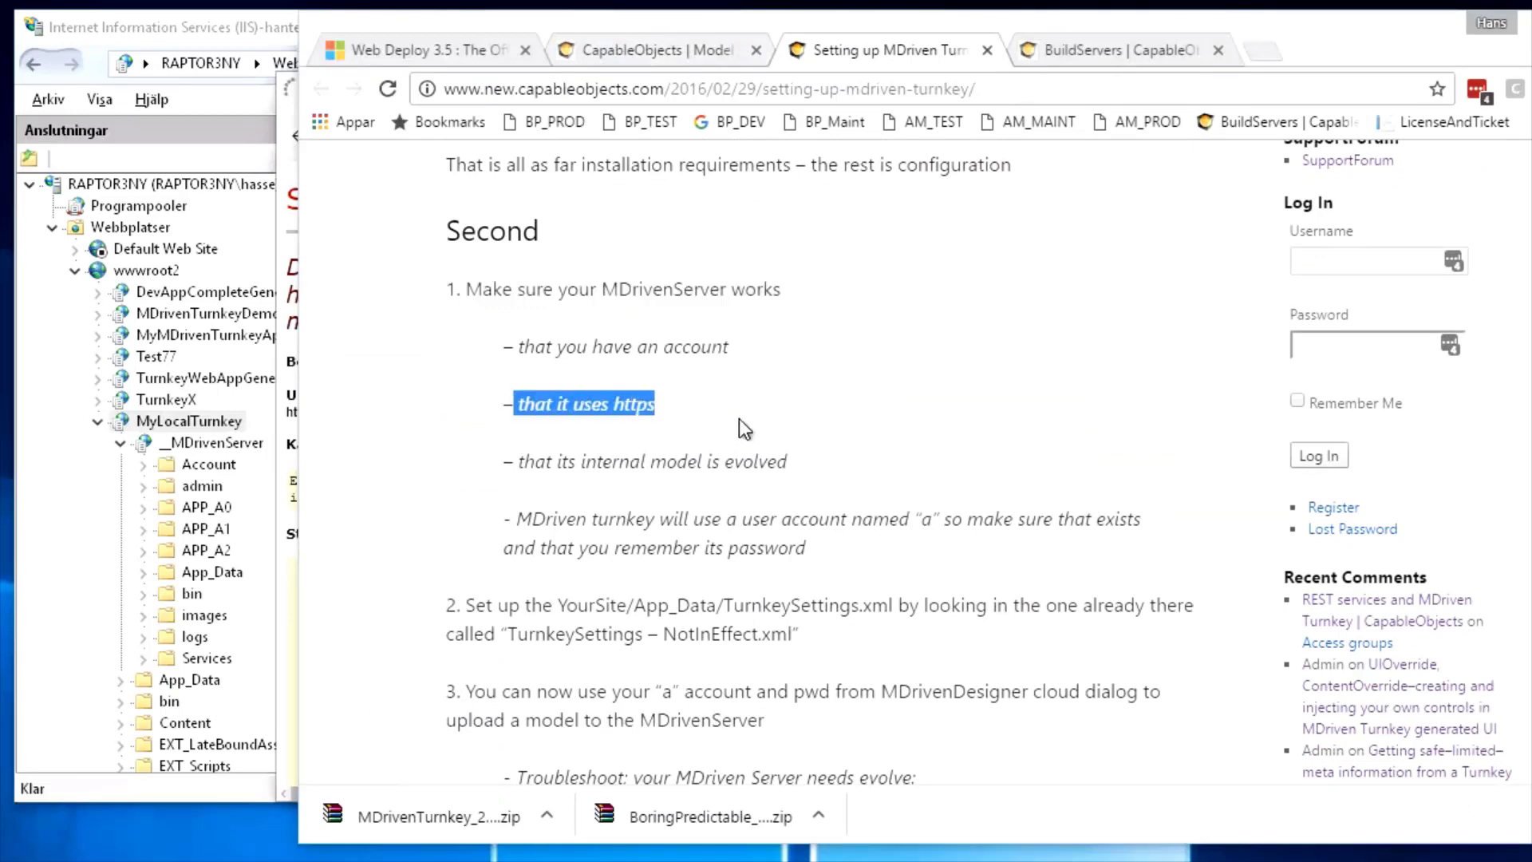
key("alt+Tab")
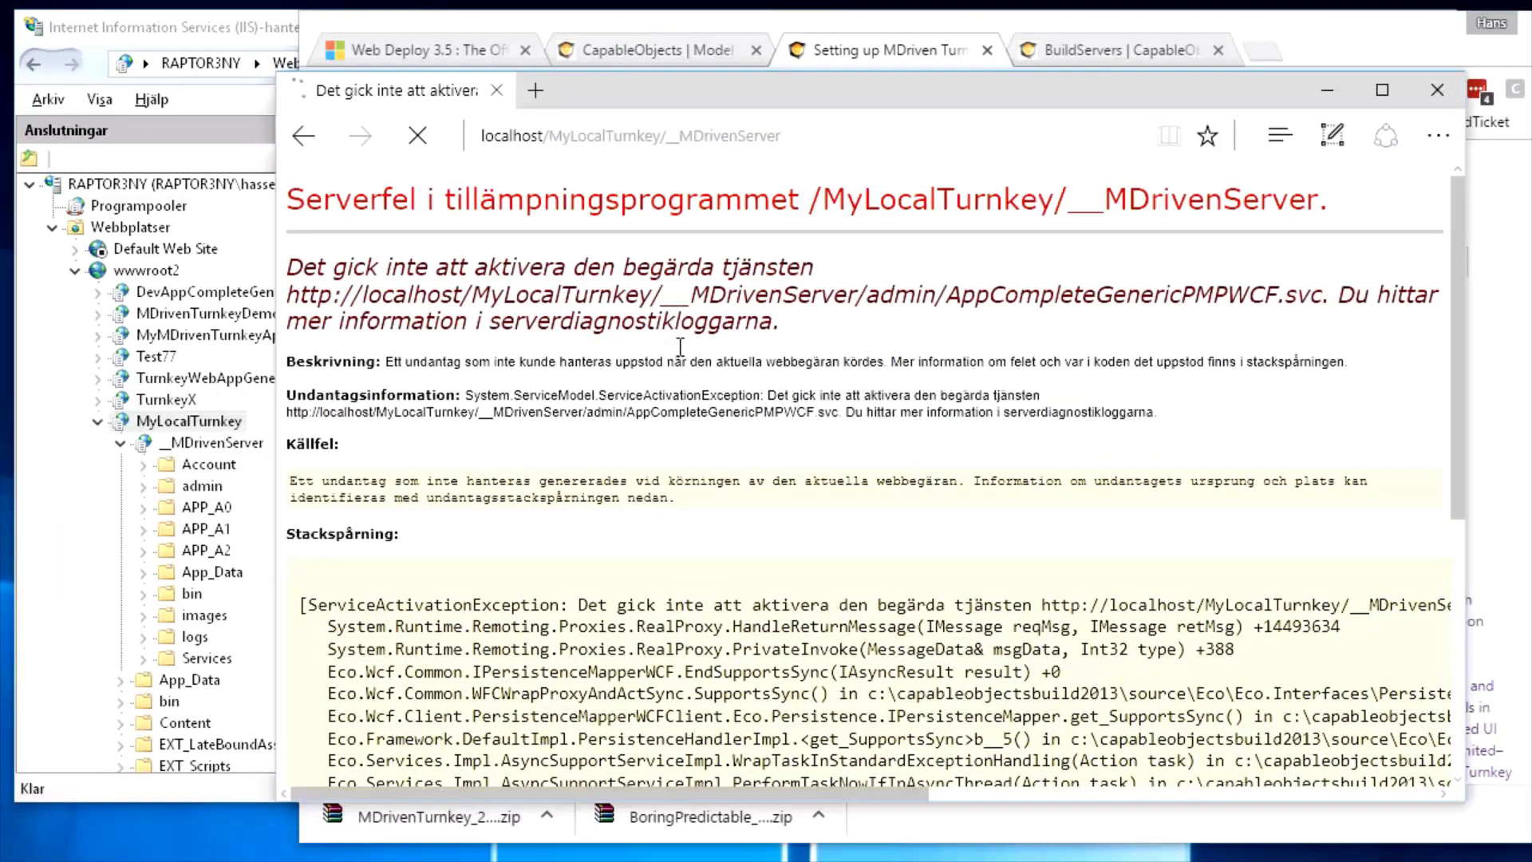
left_click(545, 136)
Change the MDrivenServer address from http to https and reload; the page cannot be reached
left_click(546, 136)
type("s://")
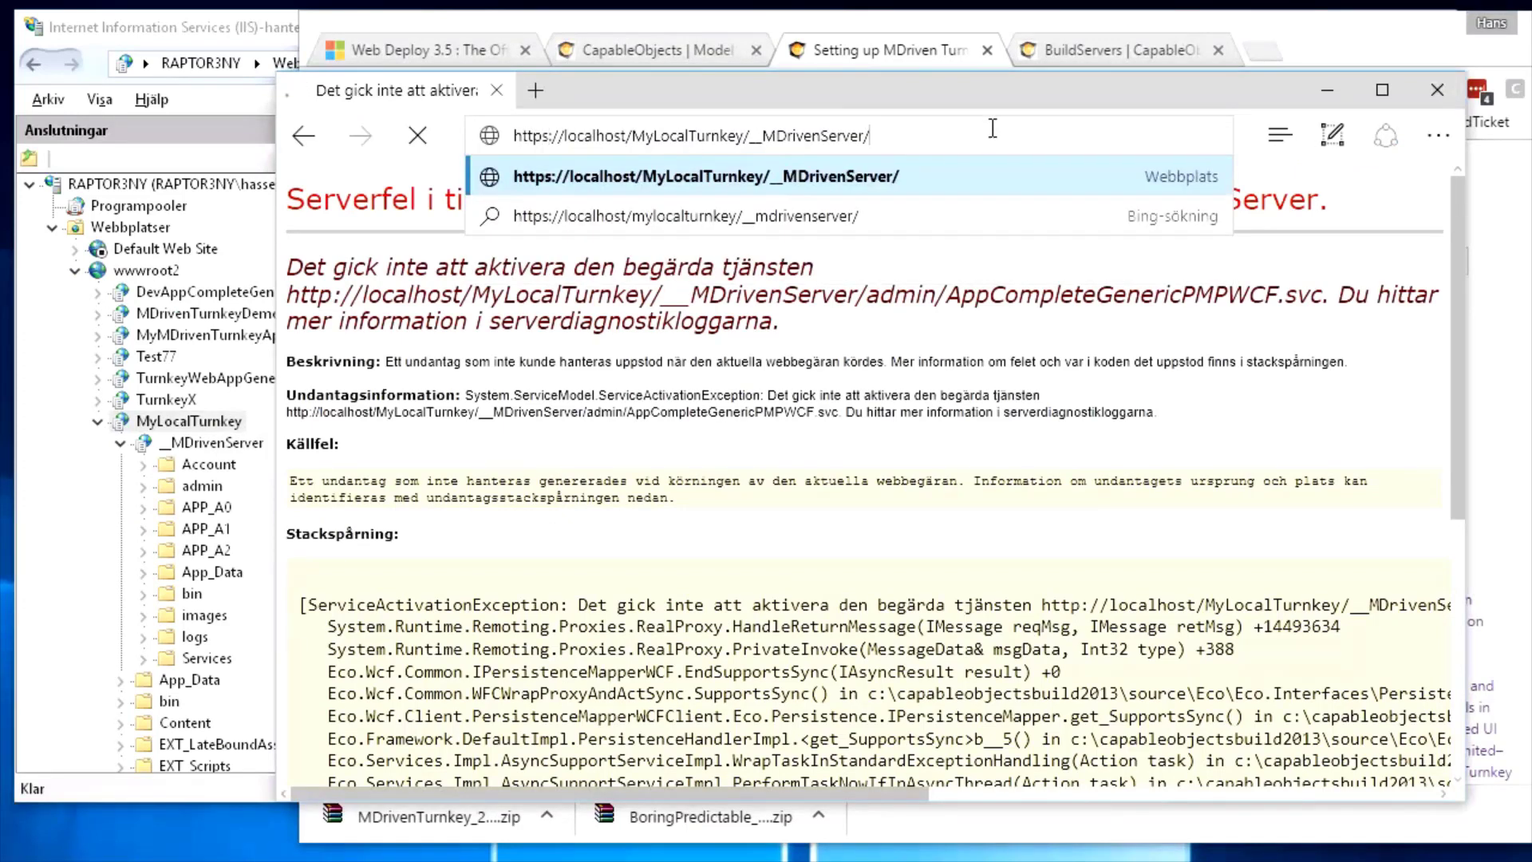
key("Return")
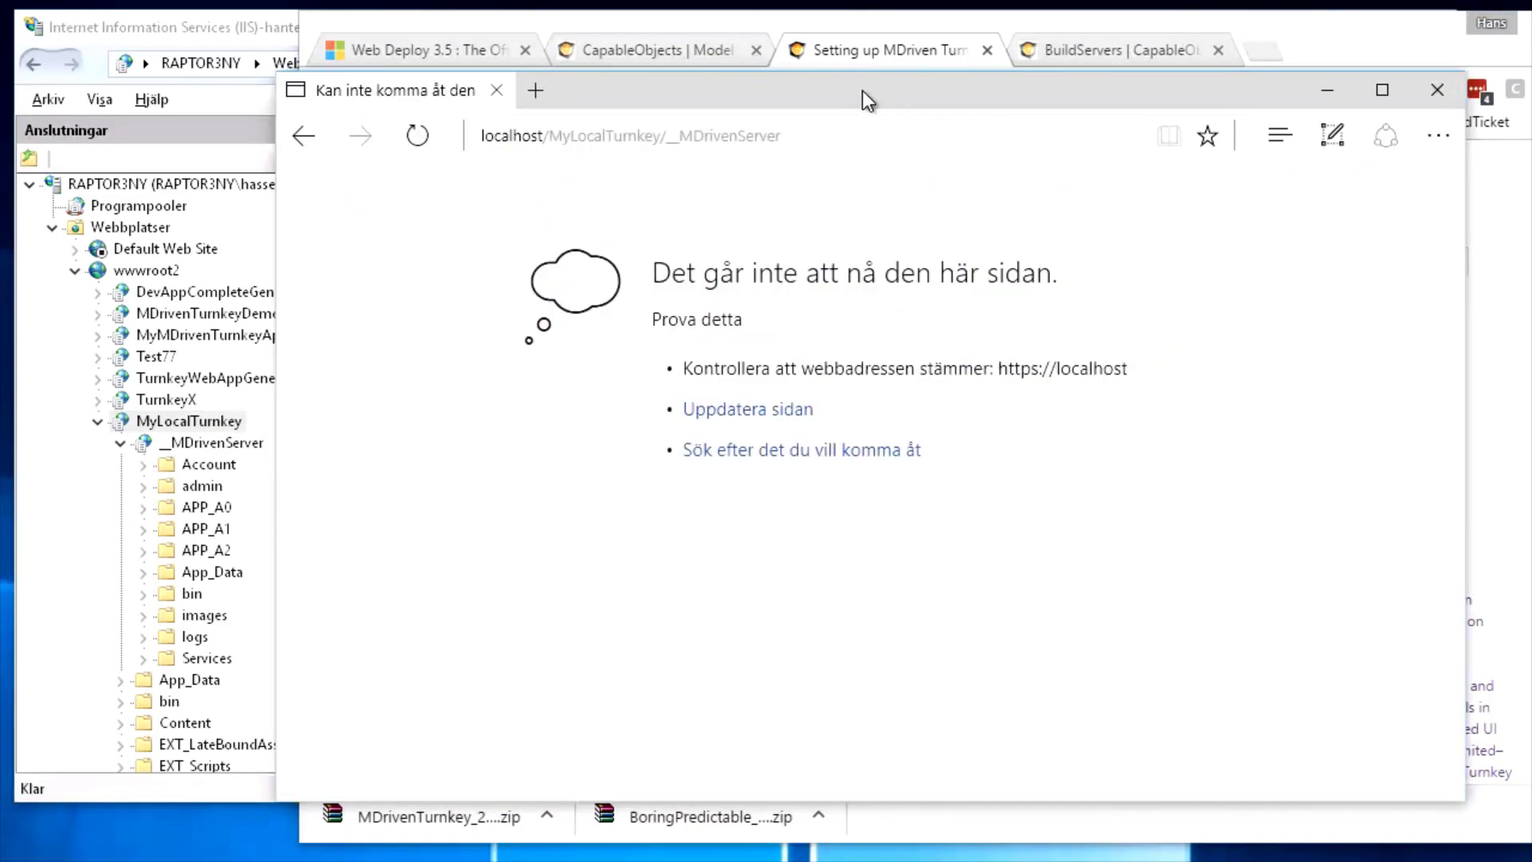
left_click_drag(863, 89, 897, 90)
left_click(569, 137)
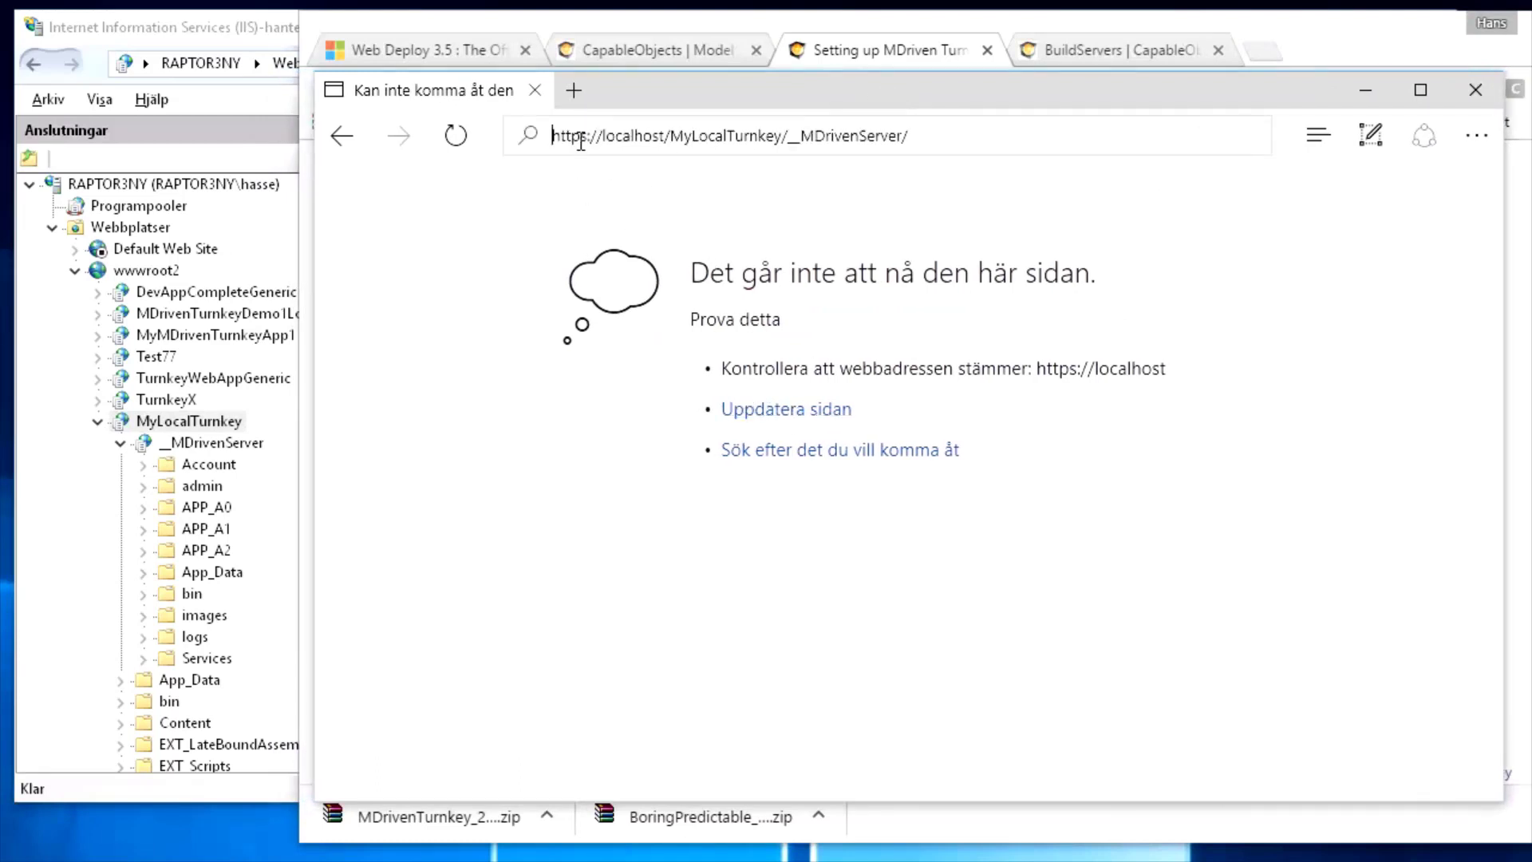
left_click(596, 142)
left_click(142, 276)
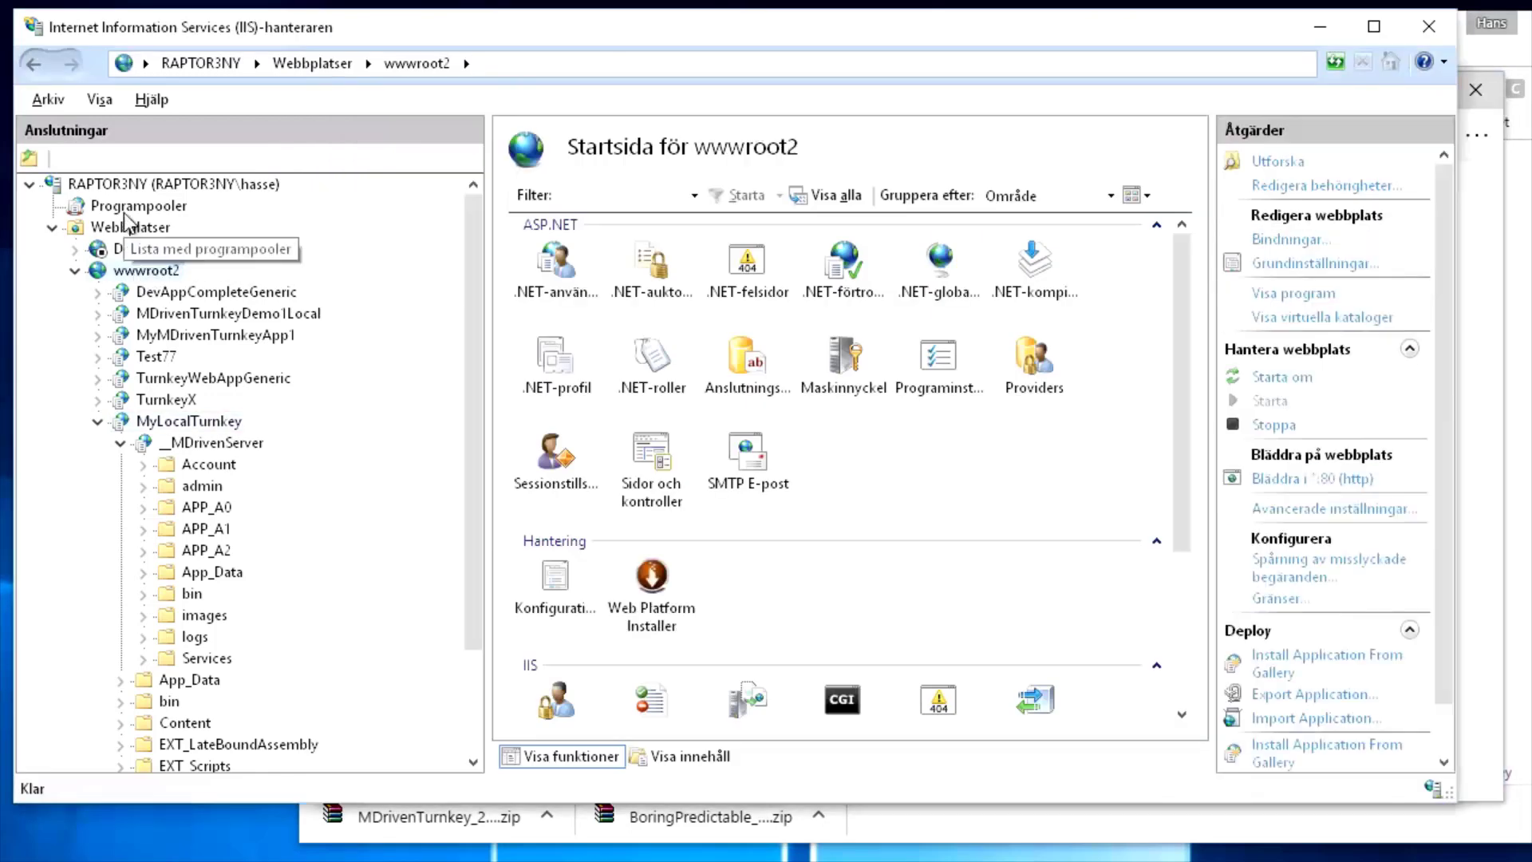
Under RAPTOR3NY's Servercertifikat, create self-signed certificate MySelfSignedCert in the Personlig store
left_click(125, 185)
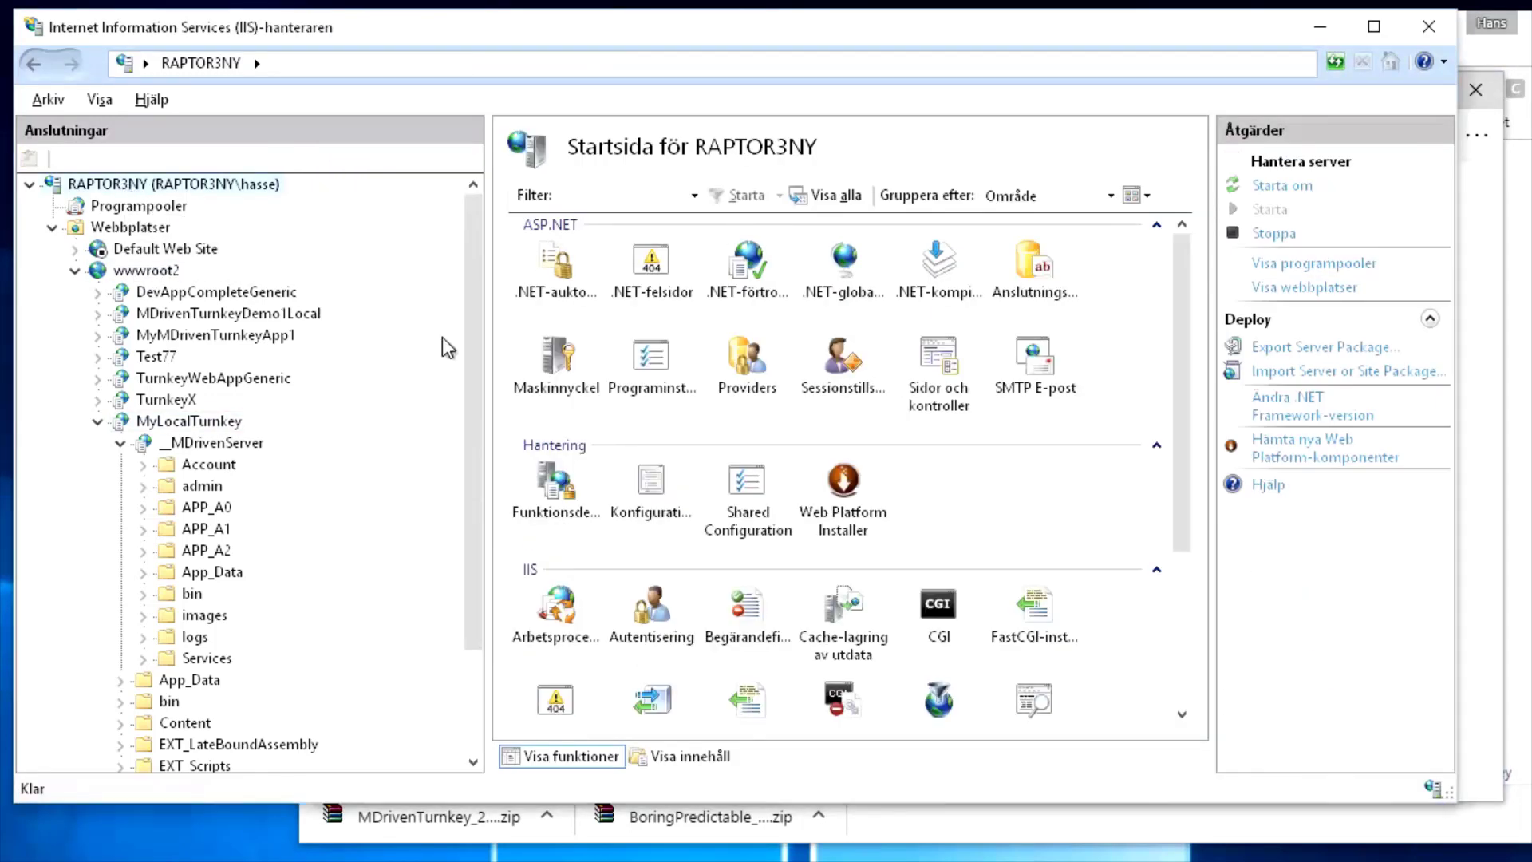
left_click_drag(1184, 533, 1154, 697)
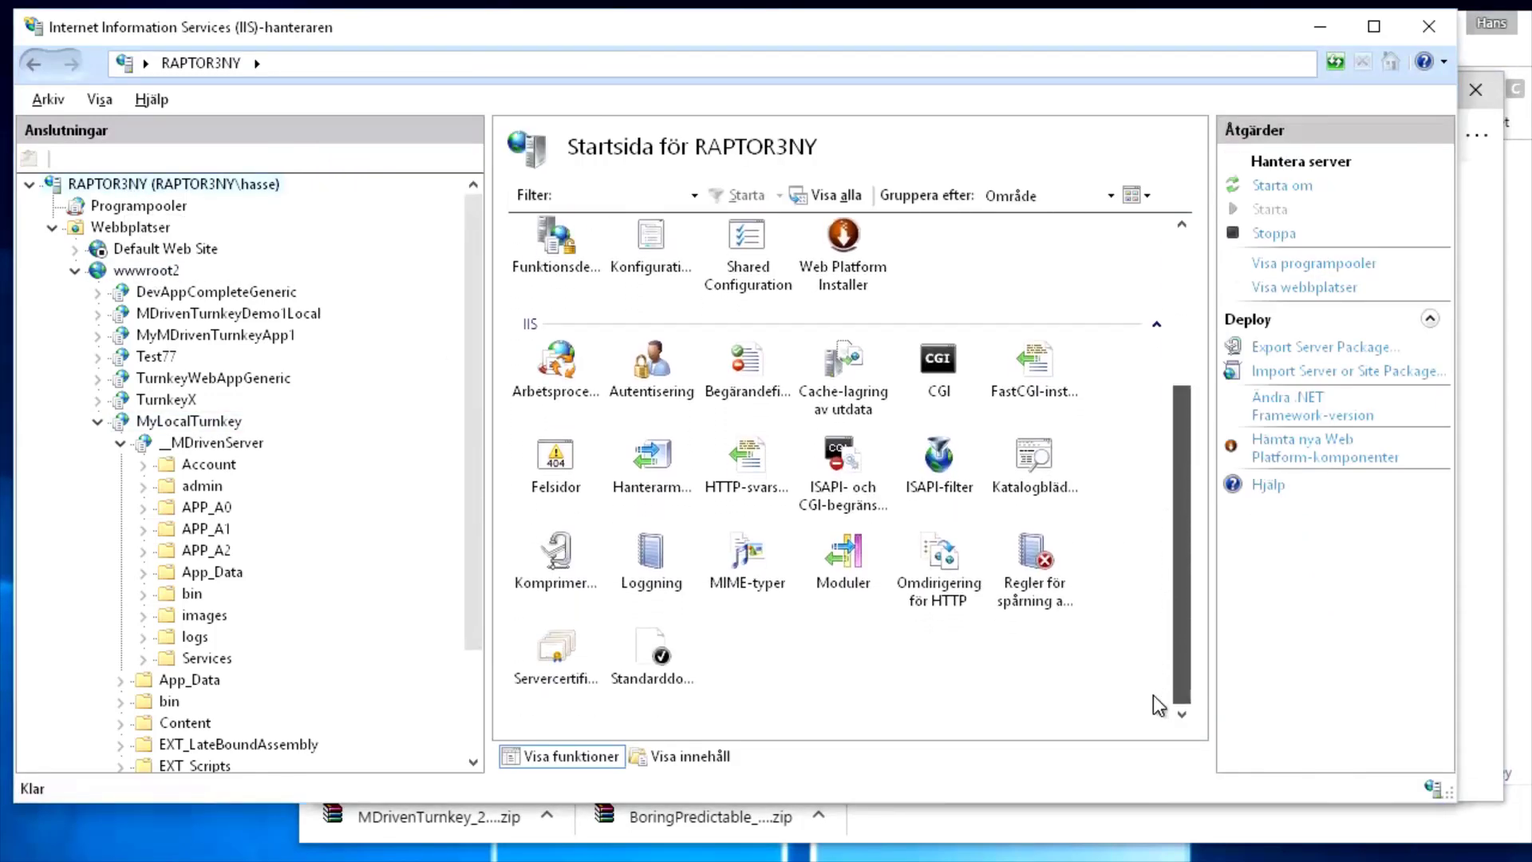
double_click(556, 650)
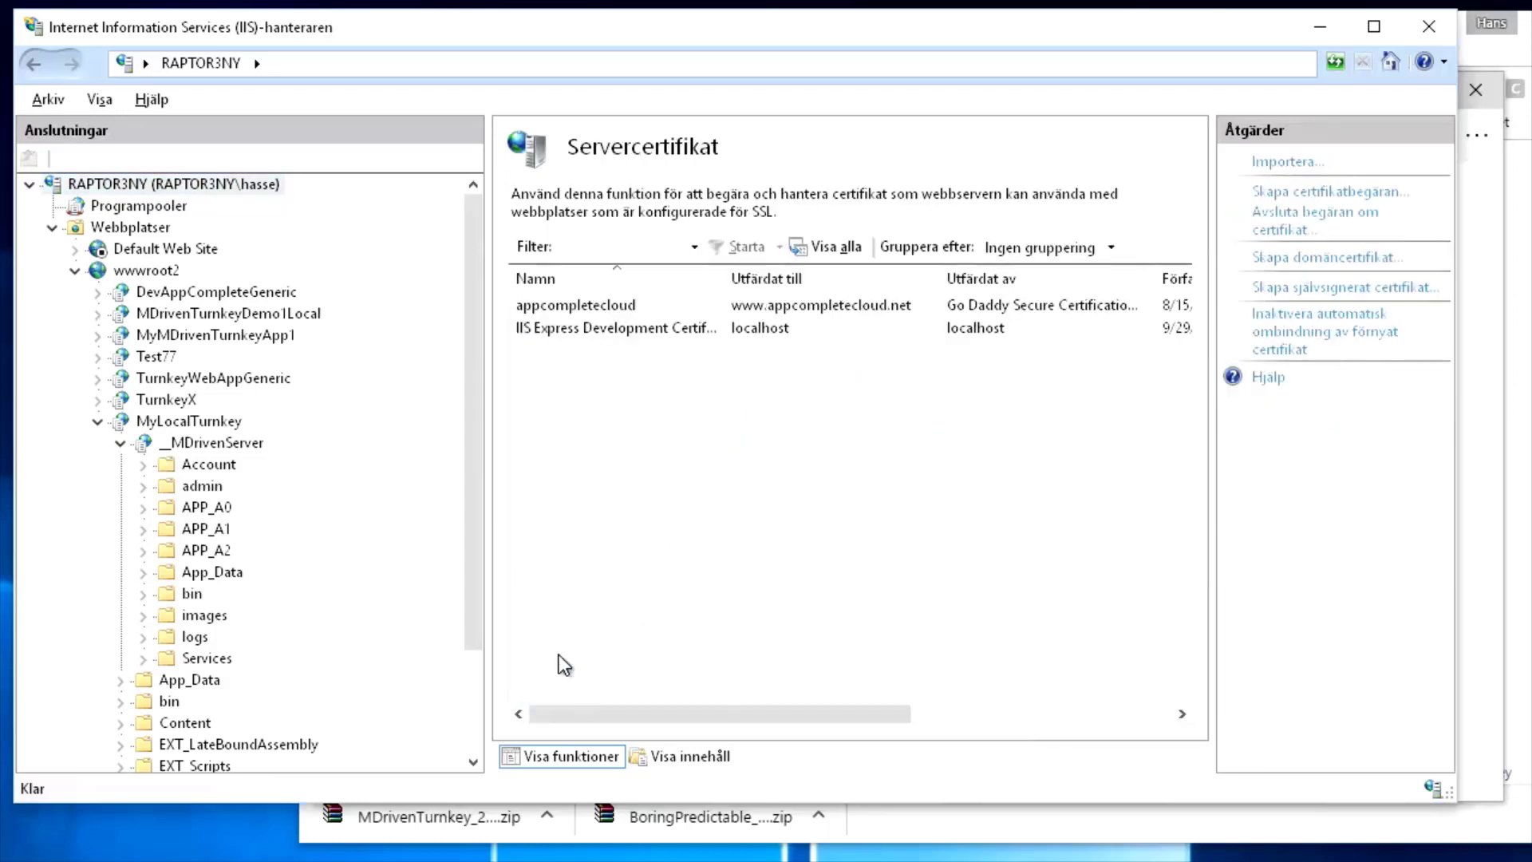
left_click(1288, 289)
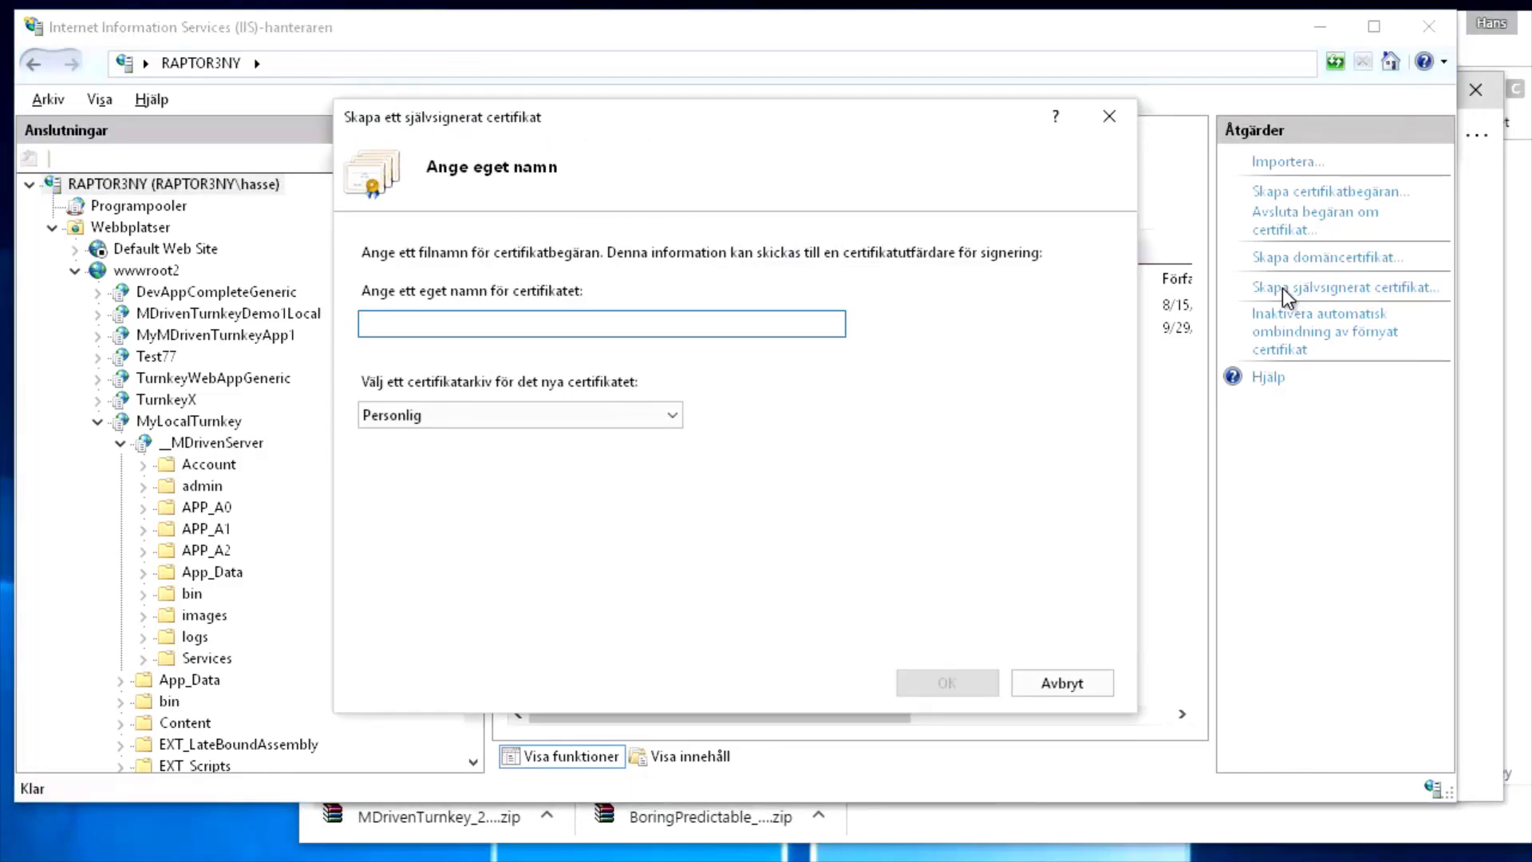
type("MySelfSignedCert")
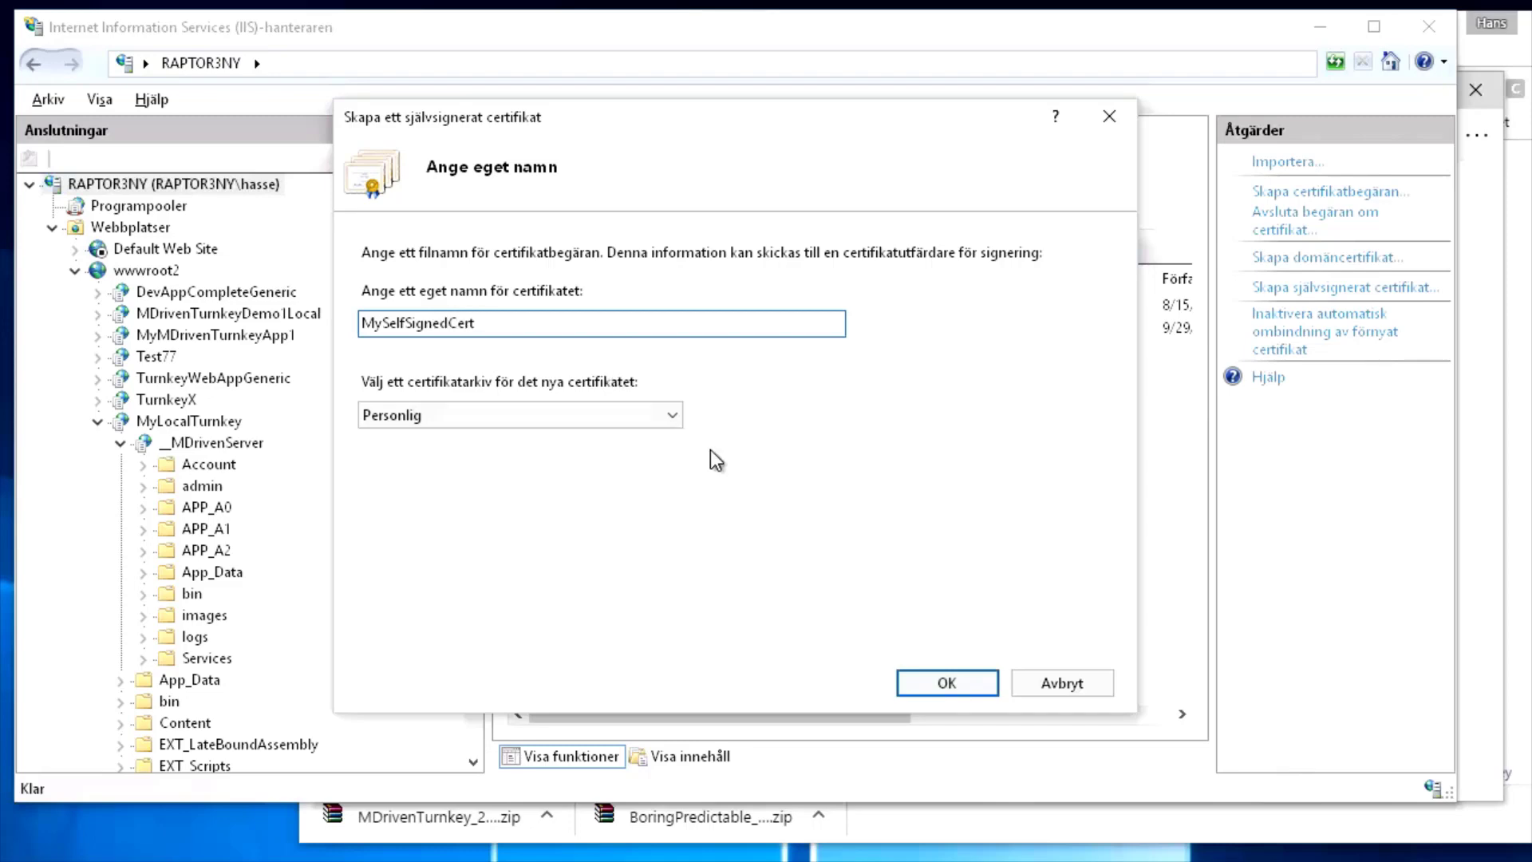
left_click(971, 679)
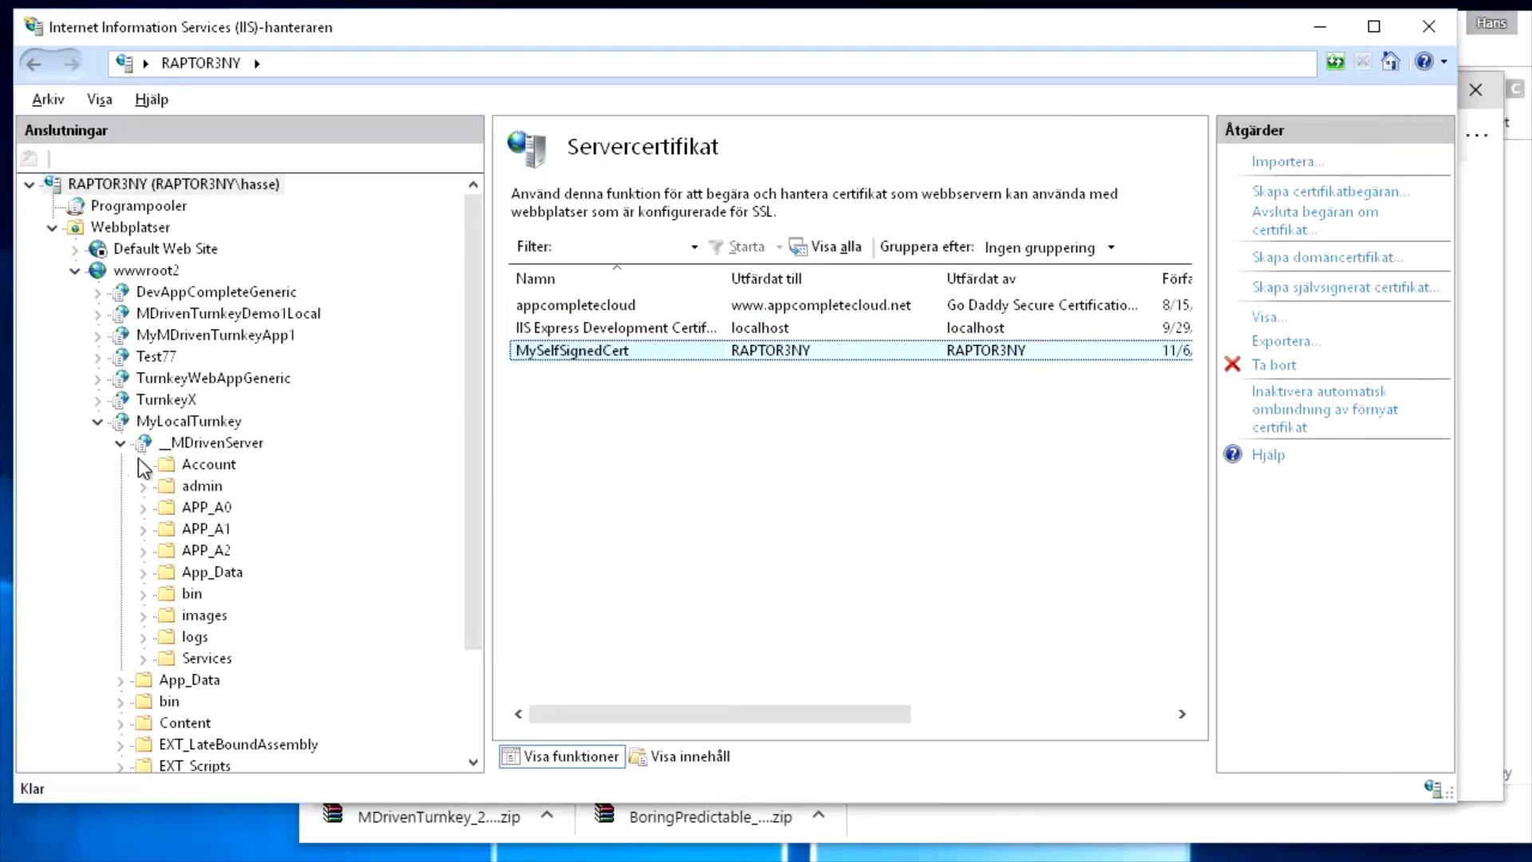
left_click(203, 445)
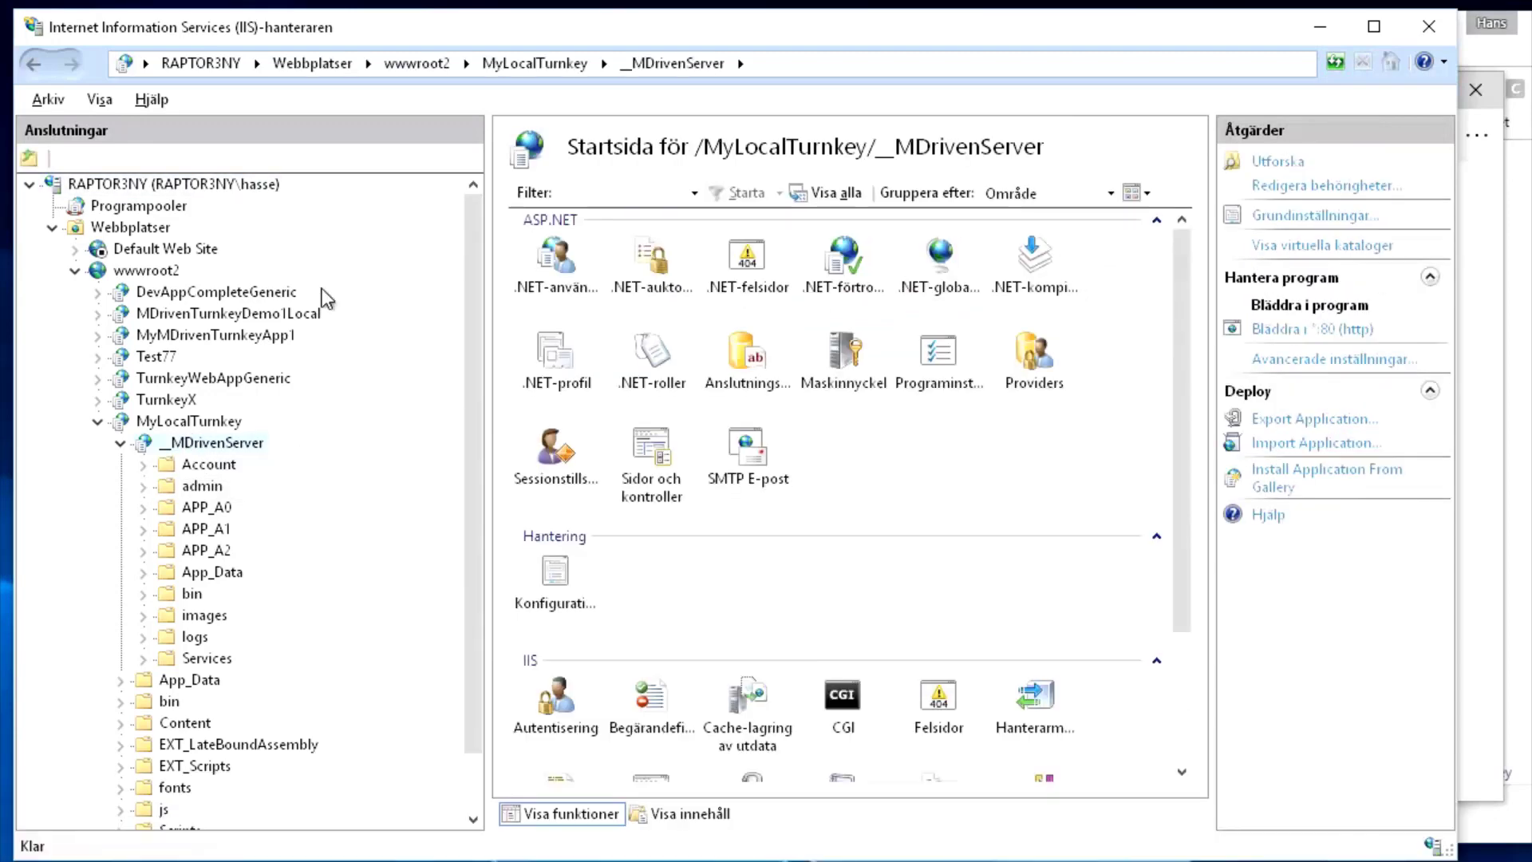
In wwwroot2's Bindningar, add an https binding using SSL certificate MySelfSignedCert
left_click(139, 273)
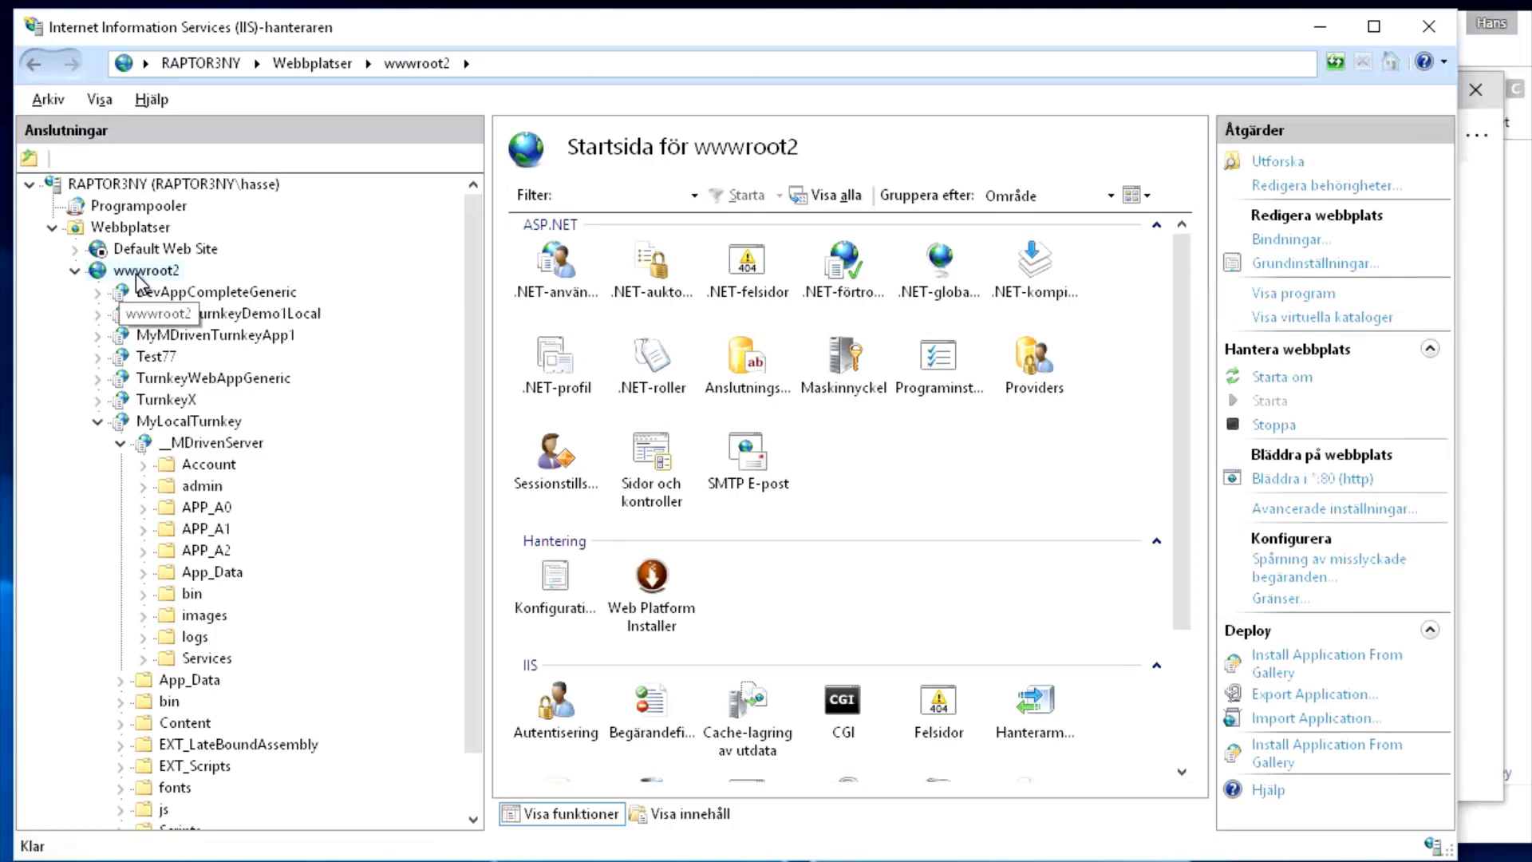
left_click(1286, 239)
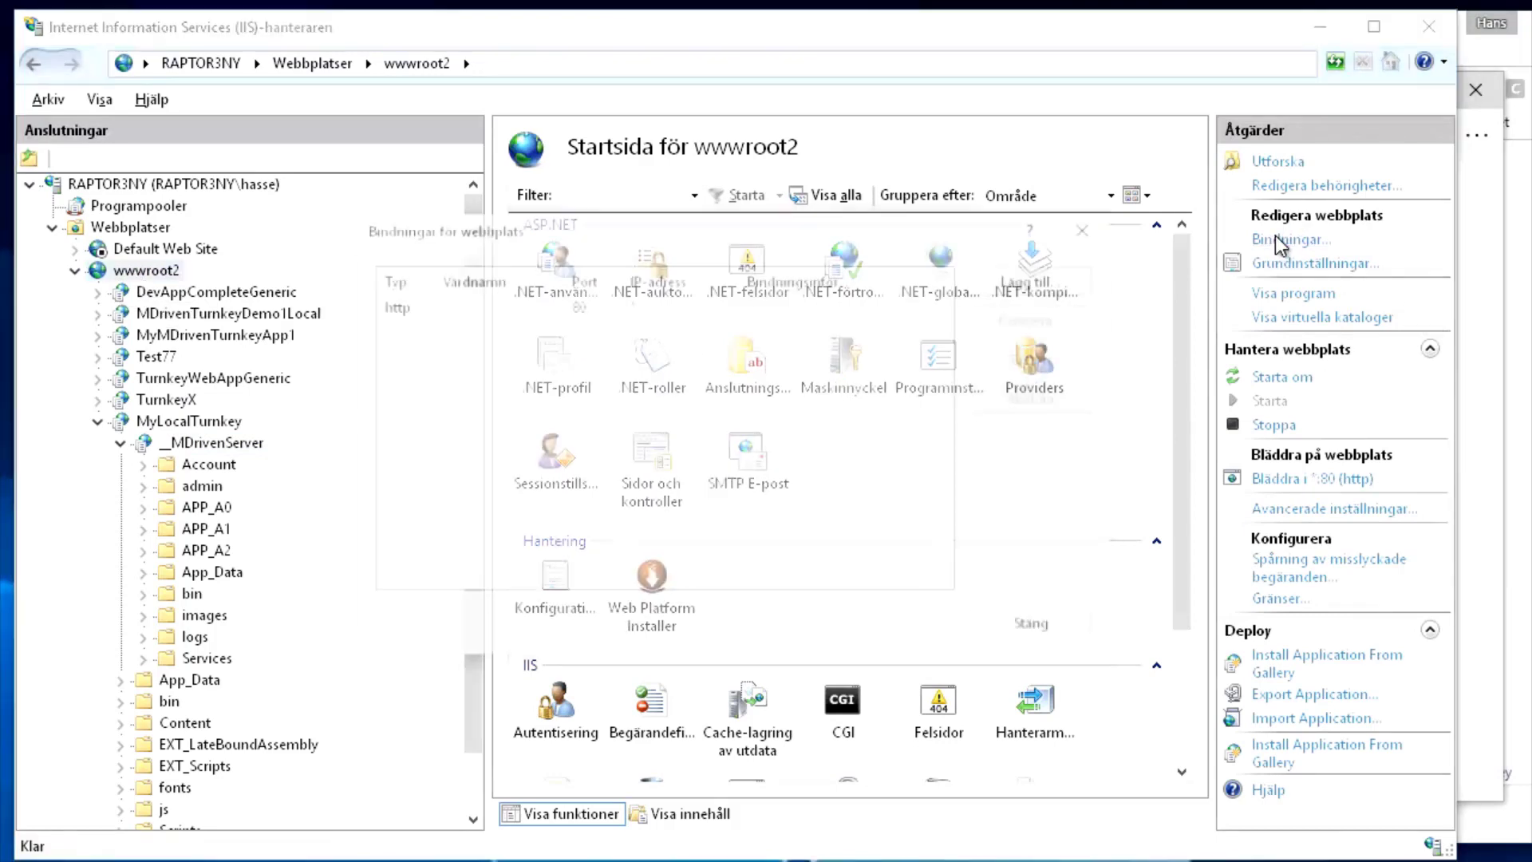
left_click(1022, 279)
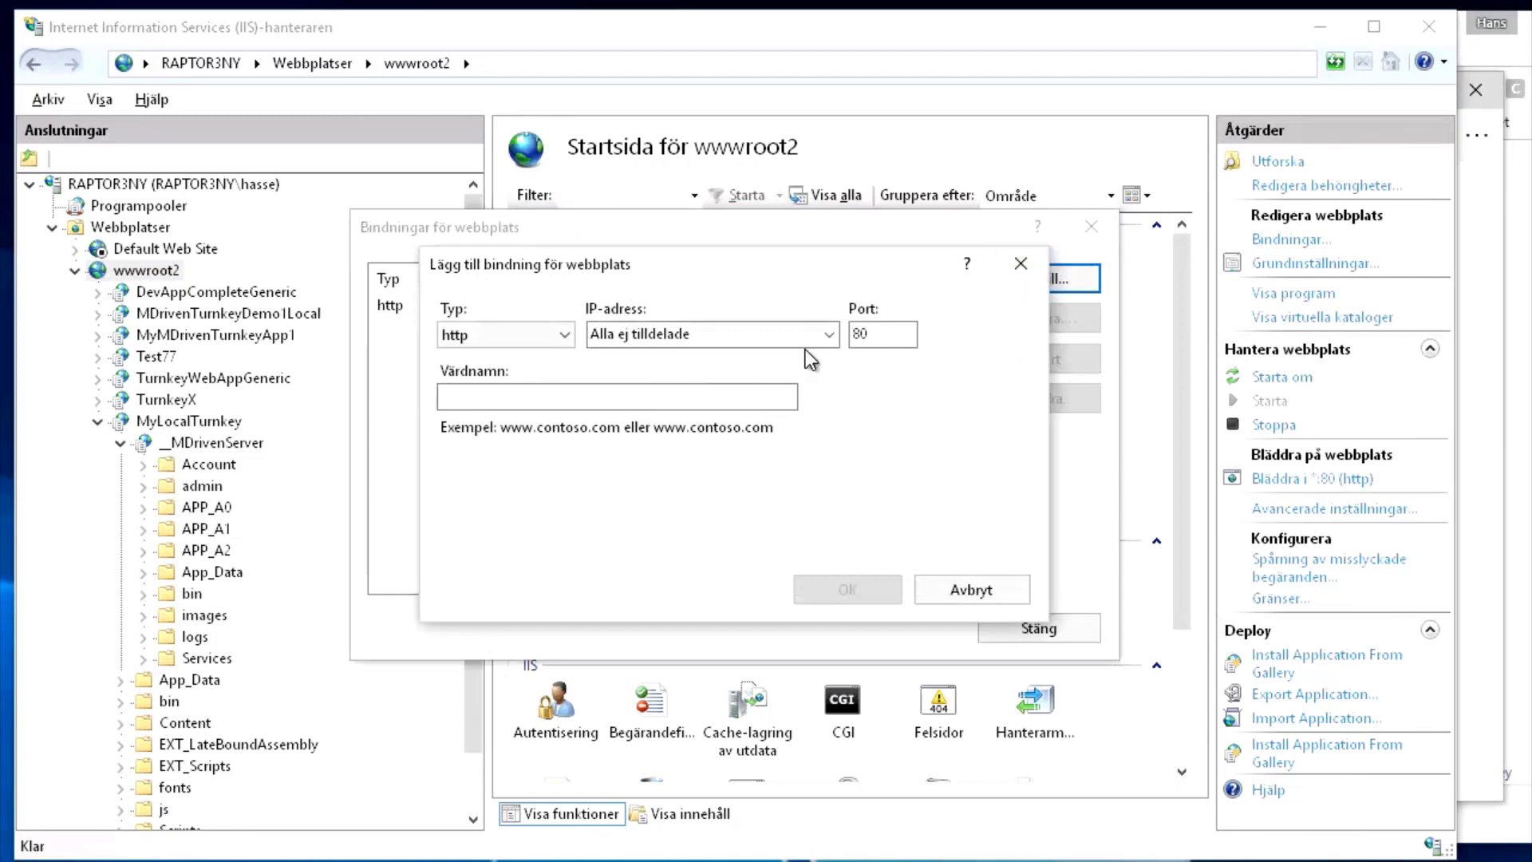
left_click(562, 336)
left_click(512, 376)
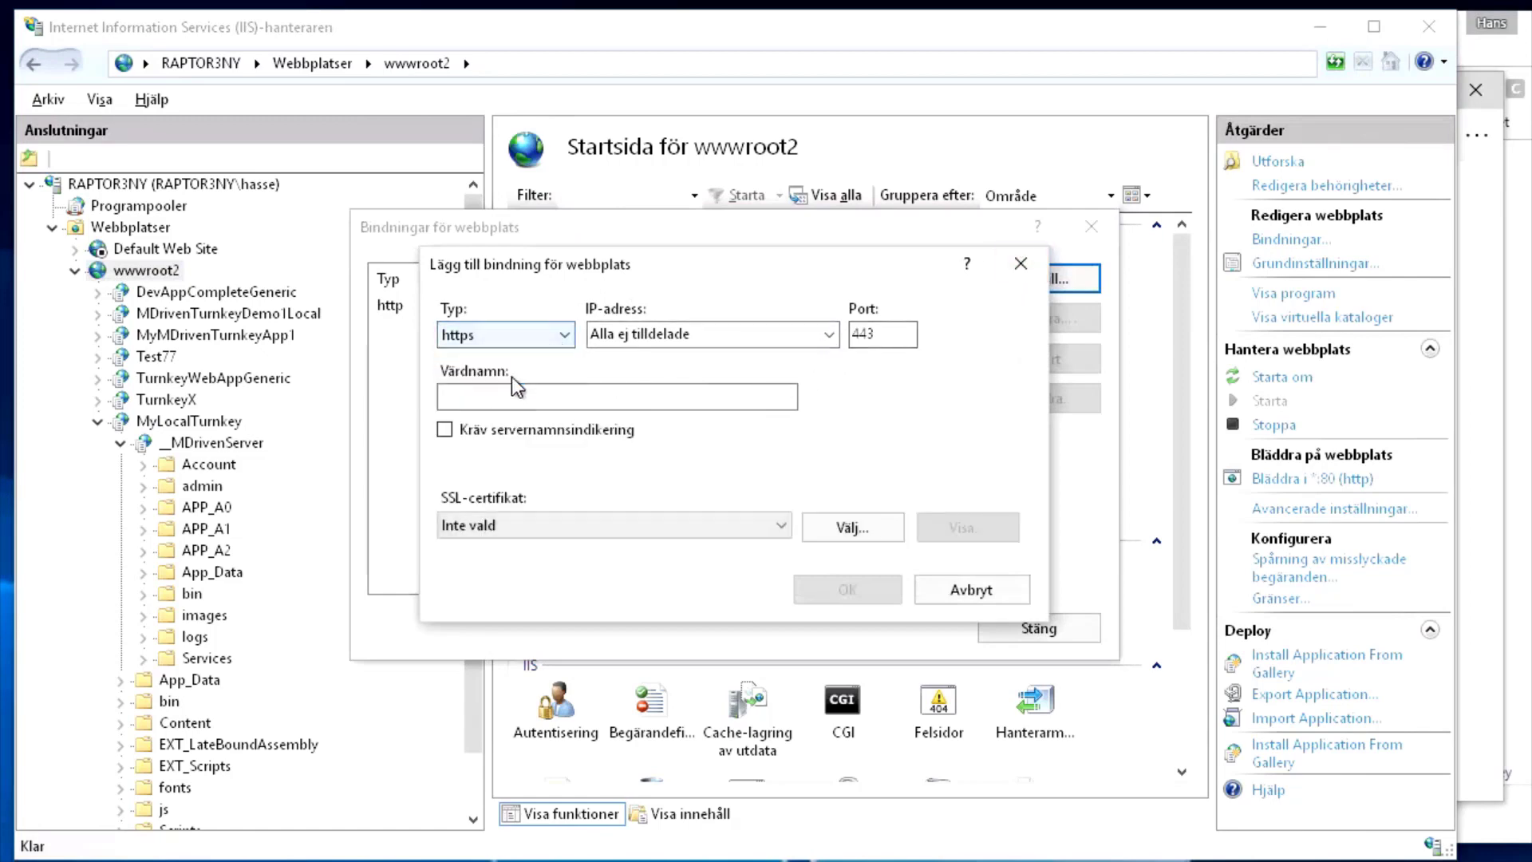
left_click(779, 534)
left_click(523, 567)
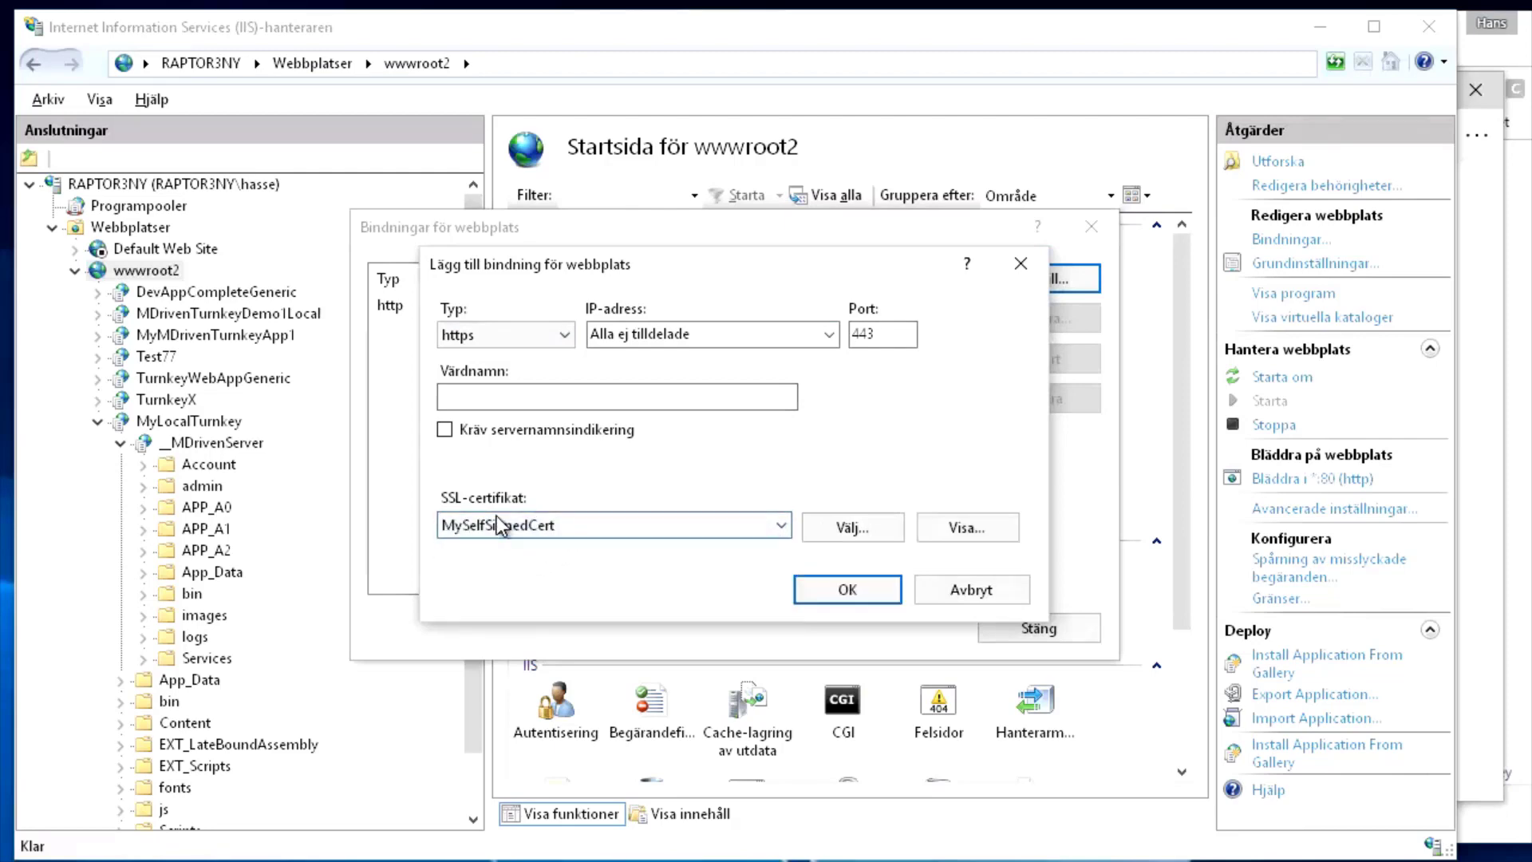
left_click(834, 592)
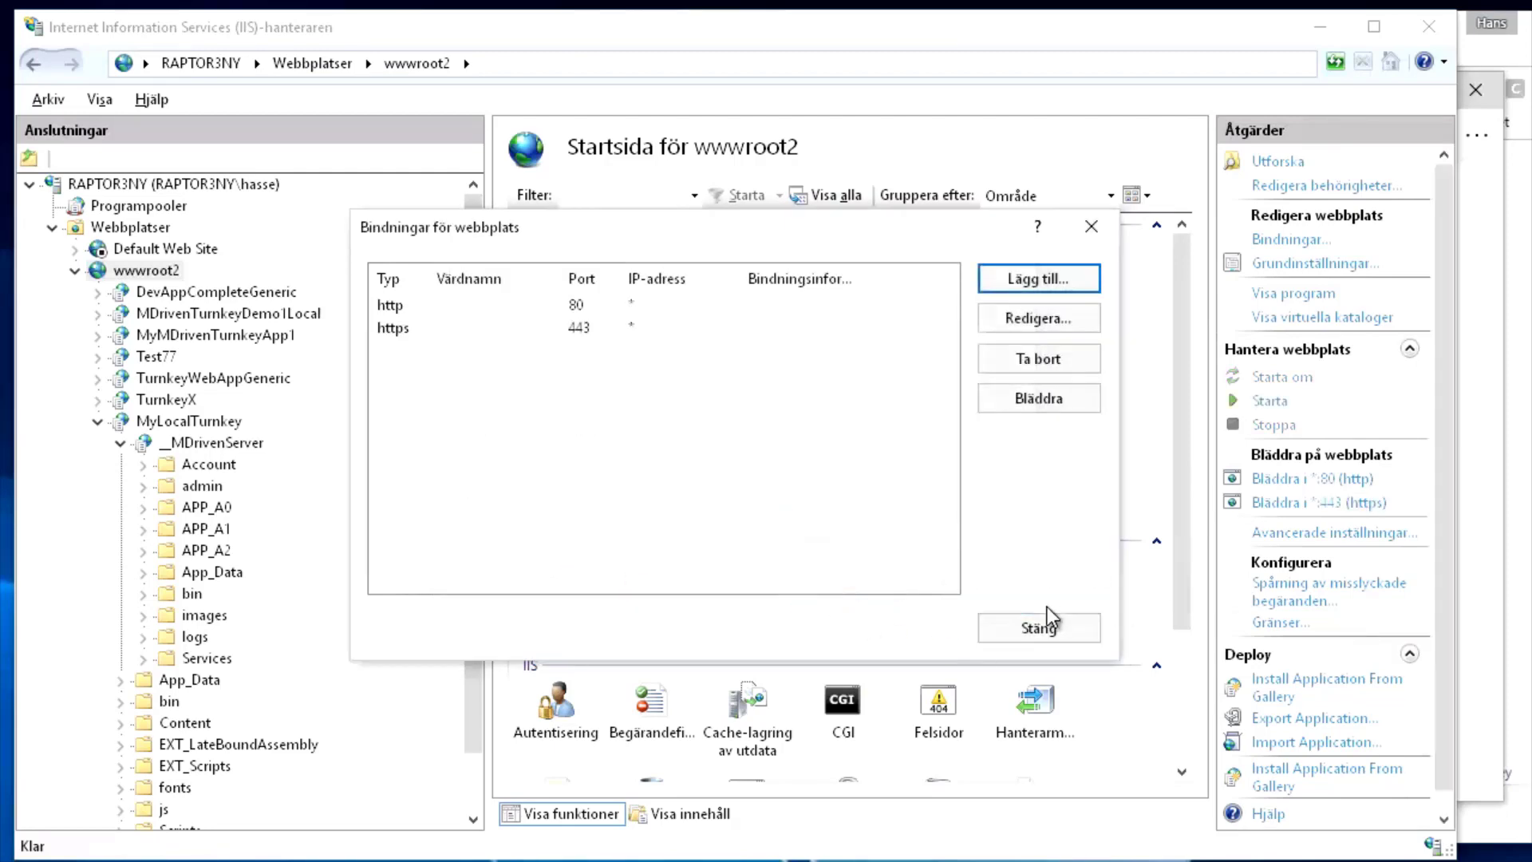
left_click(1036, 627)
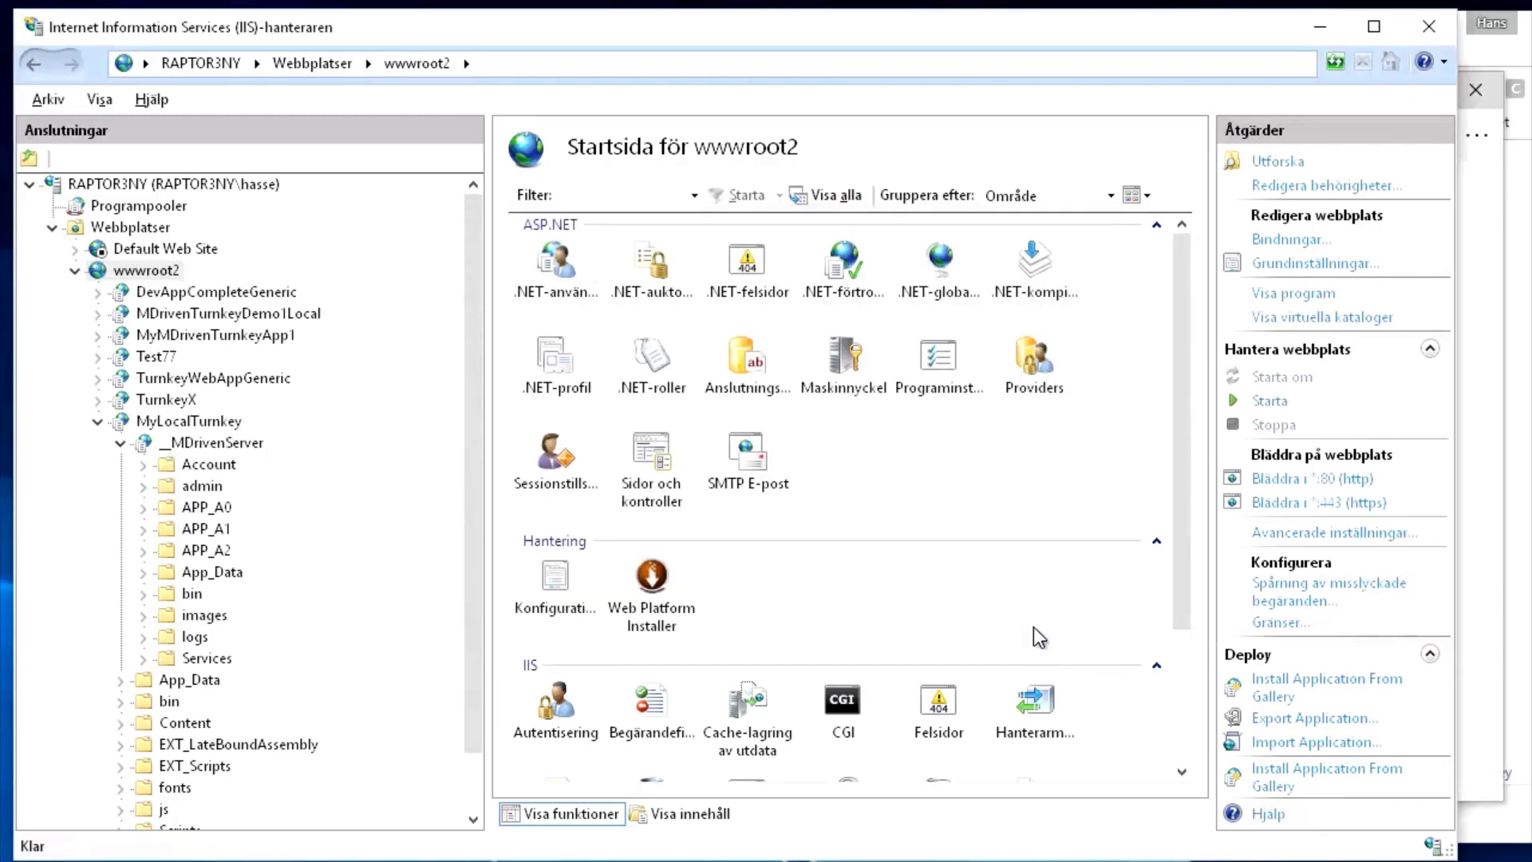
Inspect the https binding's certificate details and confirm it is issued to RAPTOR3NY, leaving the binding unchanged
left_click(1290, 239)
double_click(407, 330)
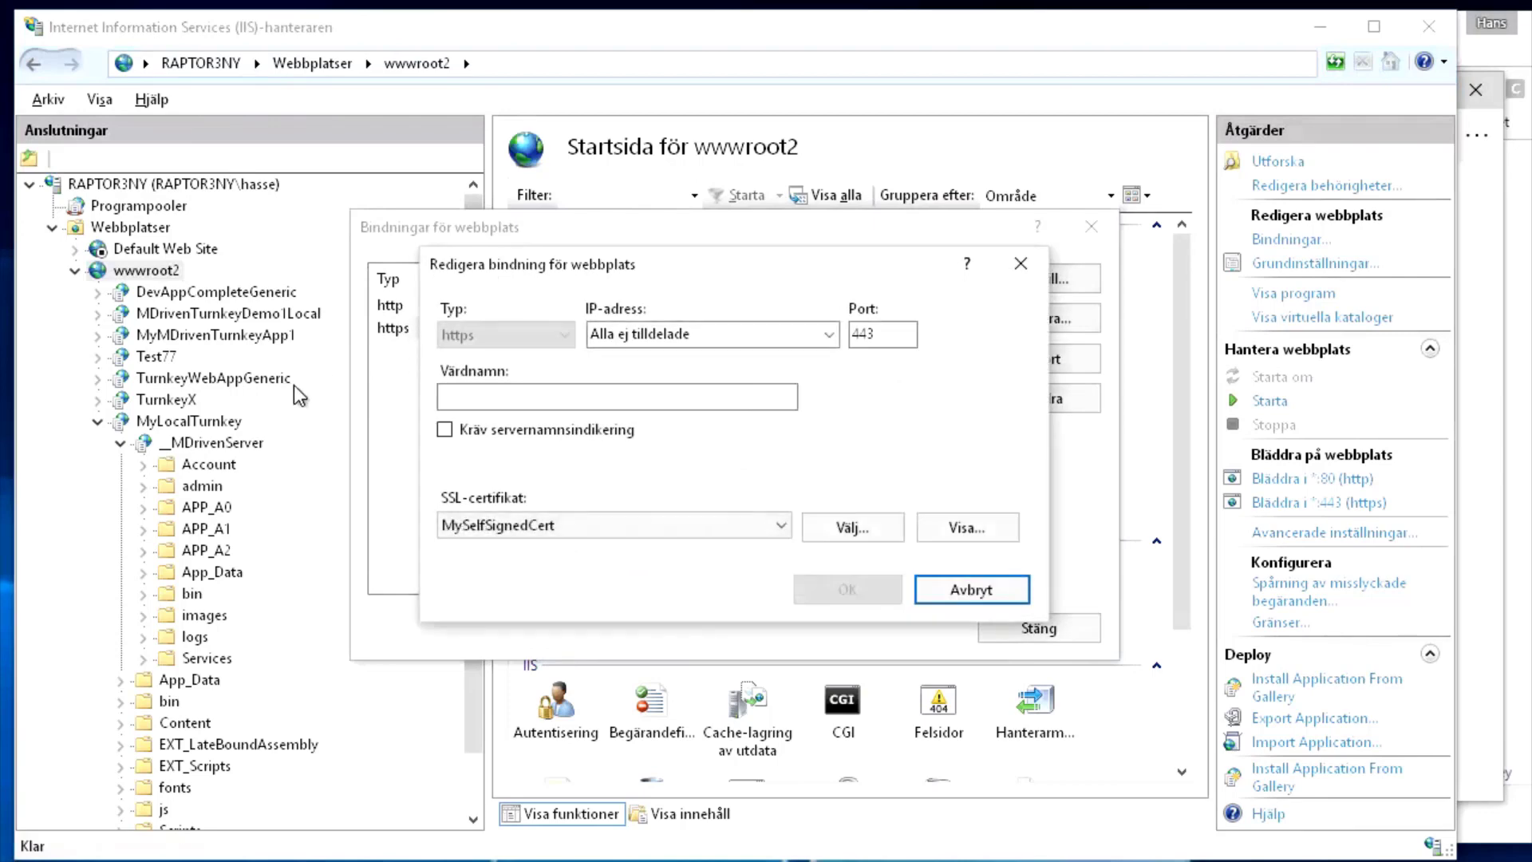
left_click(959, 528)
left_click_drag(696, 281, 718, 214)
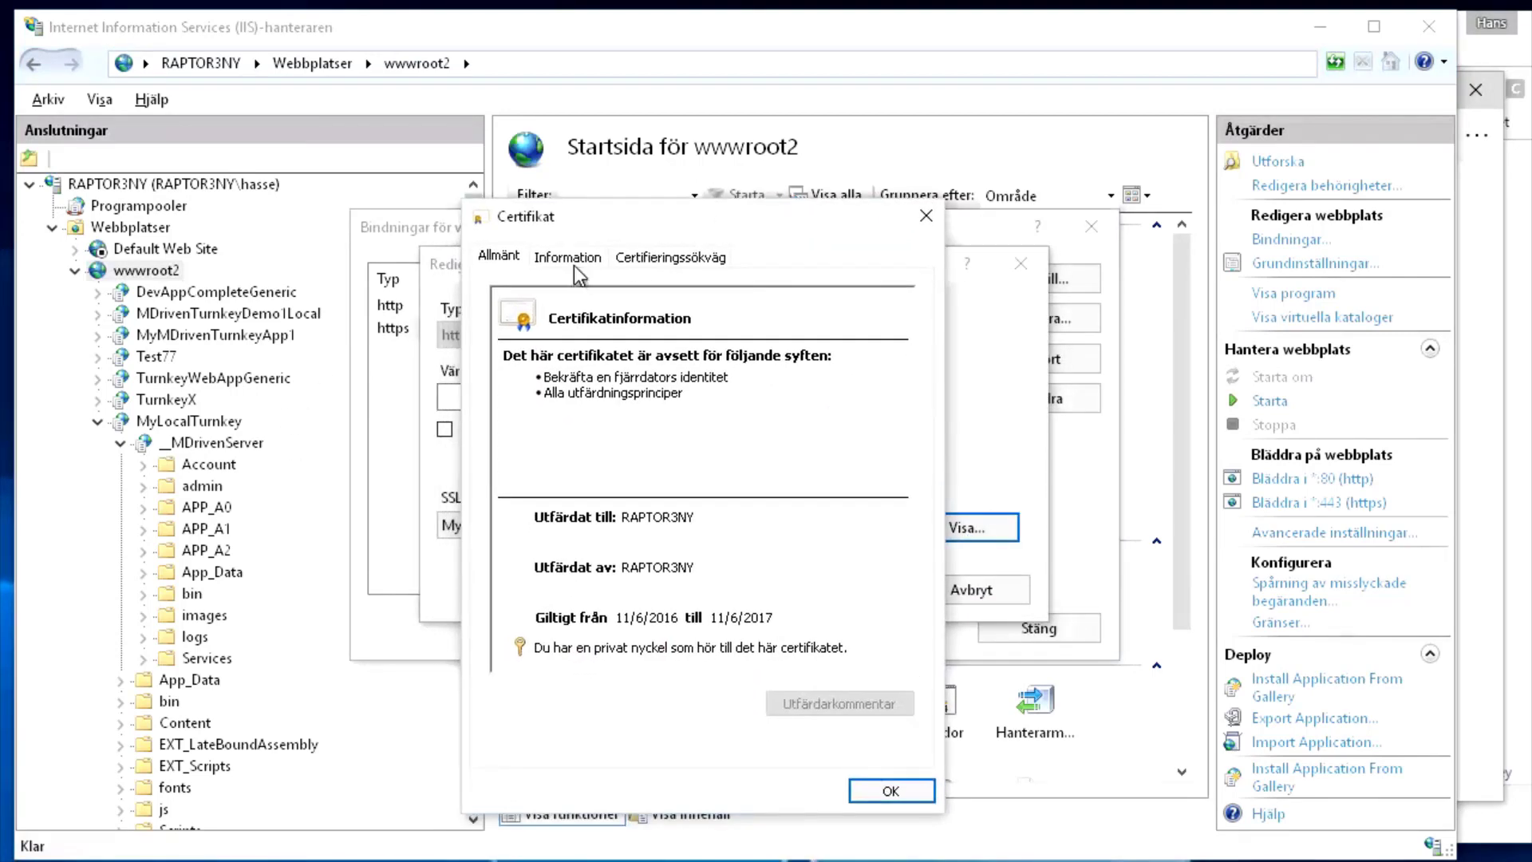
left_click(573, 259)
scroll(760, 394, "down", 1)
scroll(761, 399, "down", 1)
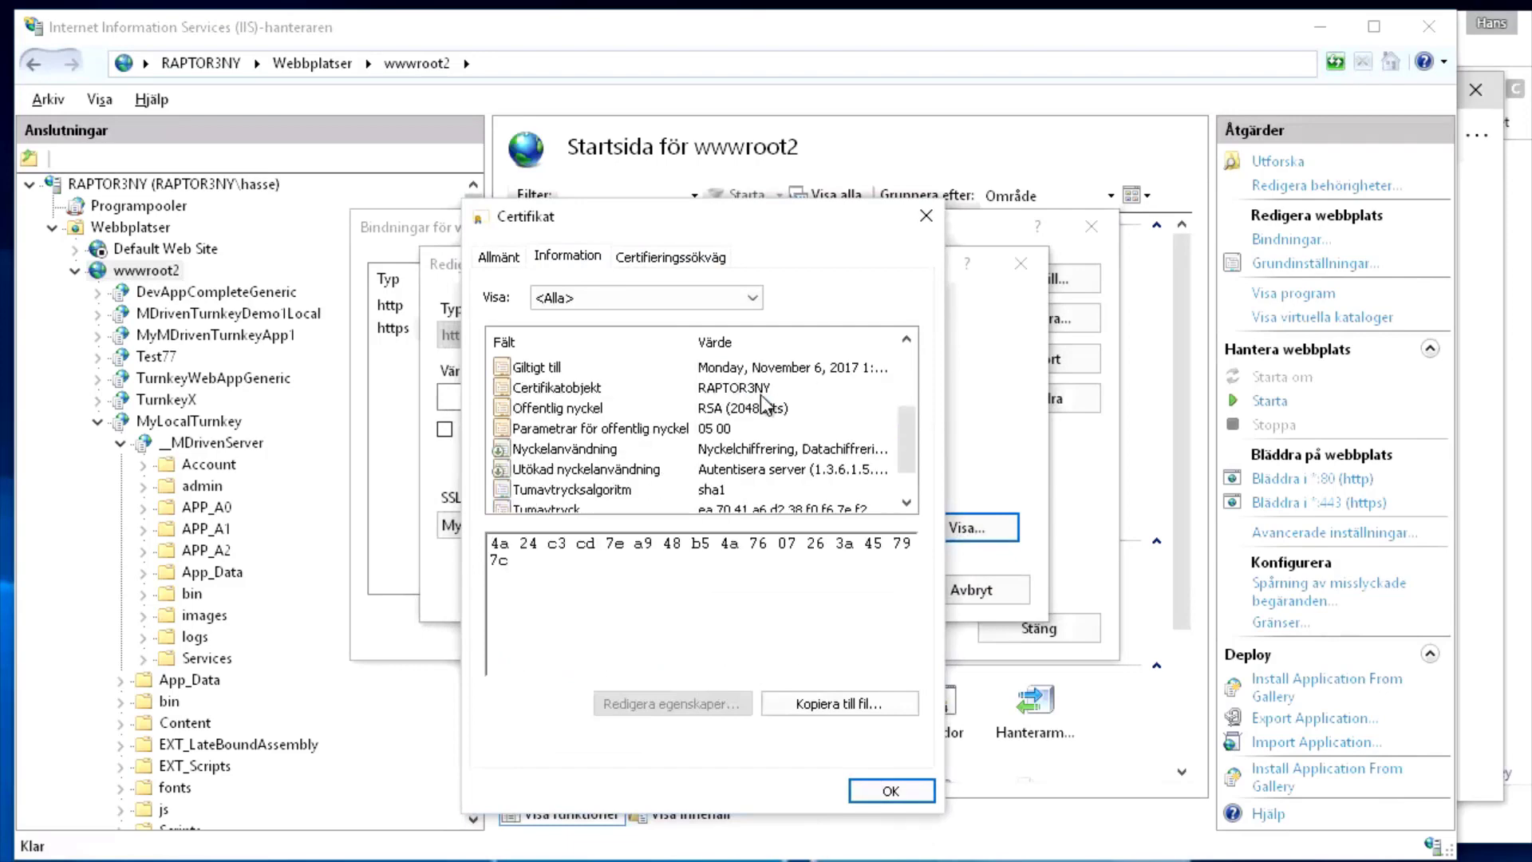
scroll(764, 405, "down", 1)
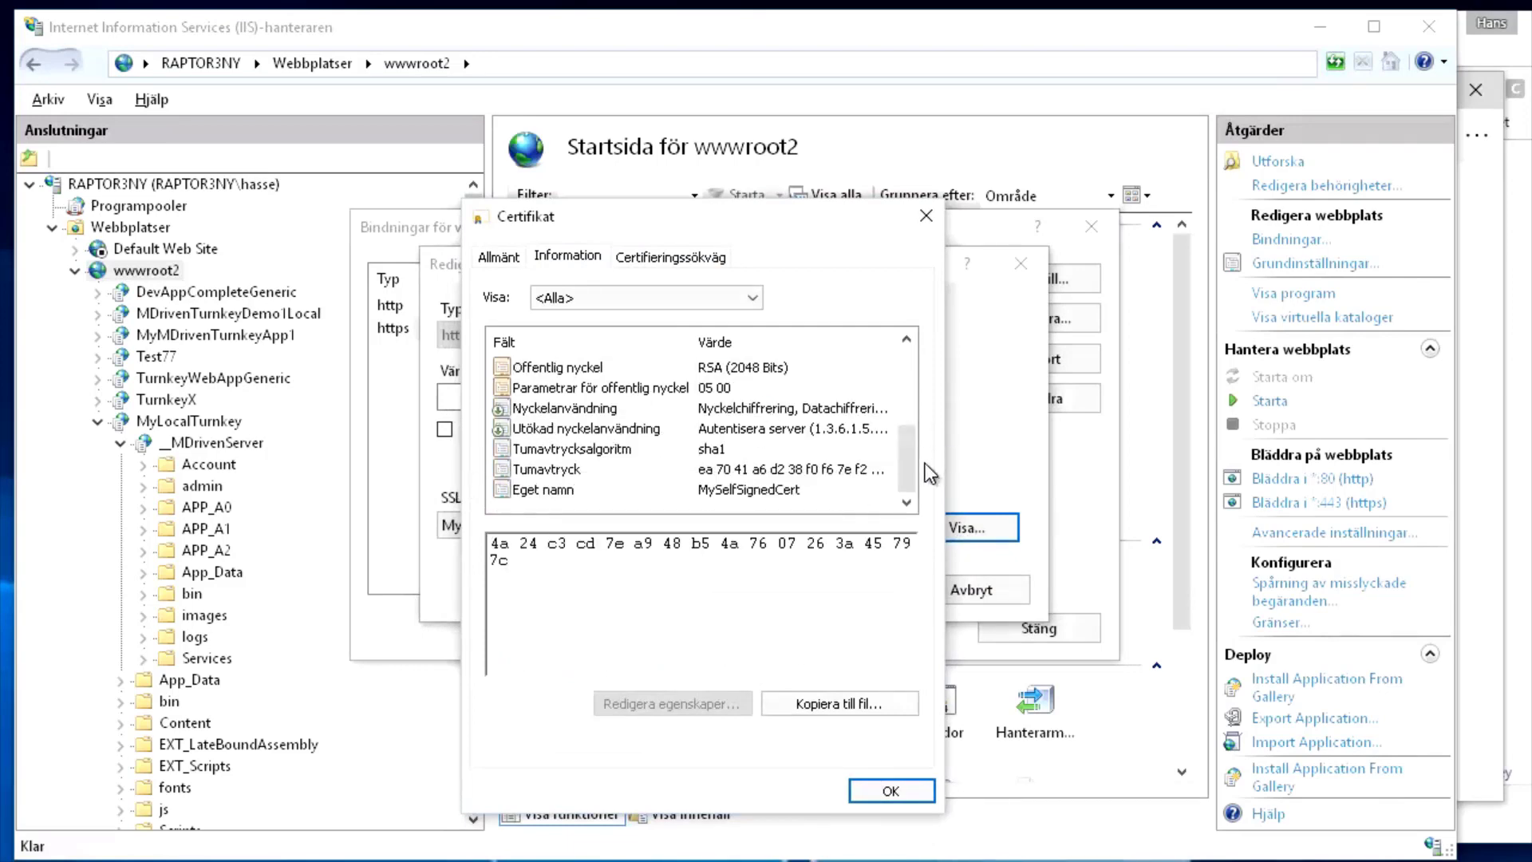
scroll(909, 457, "up", 1)
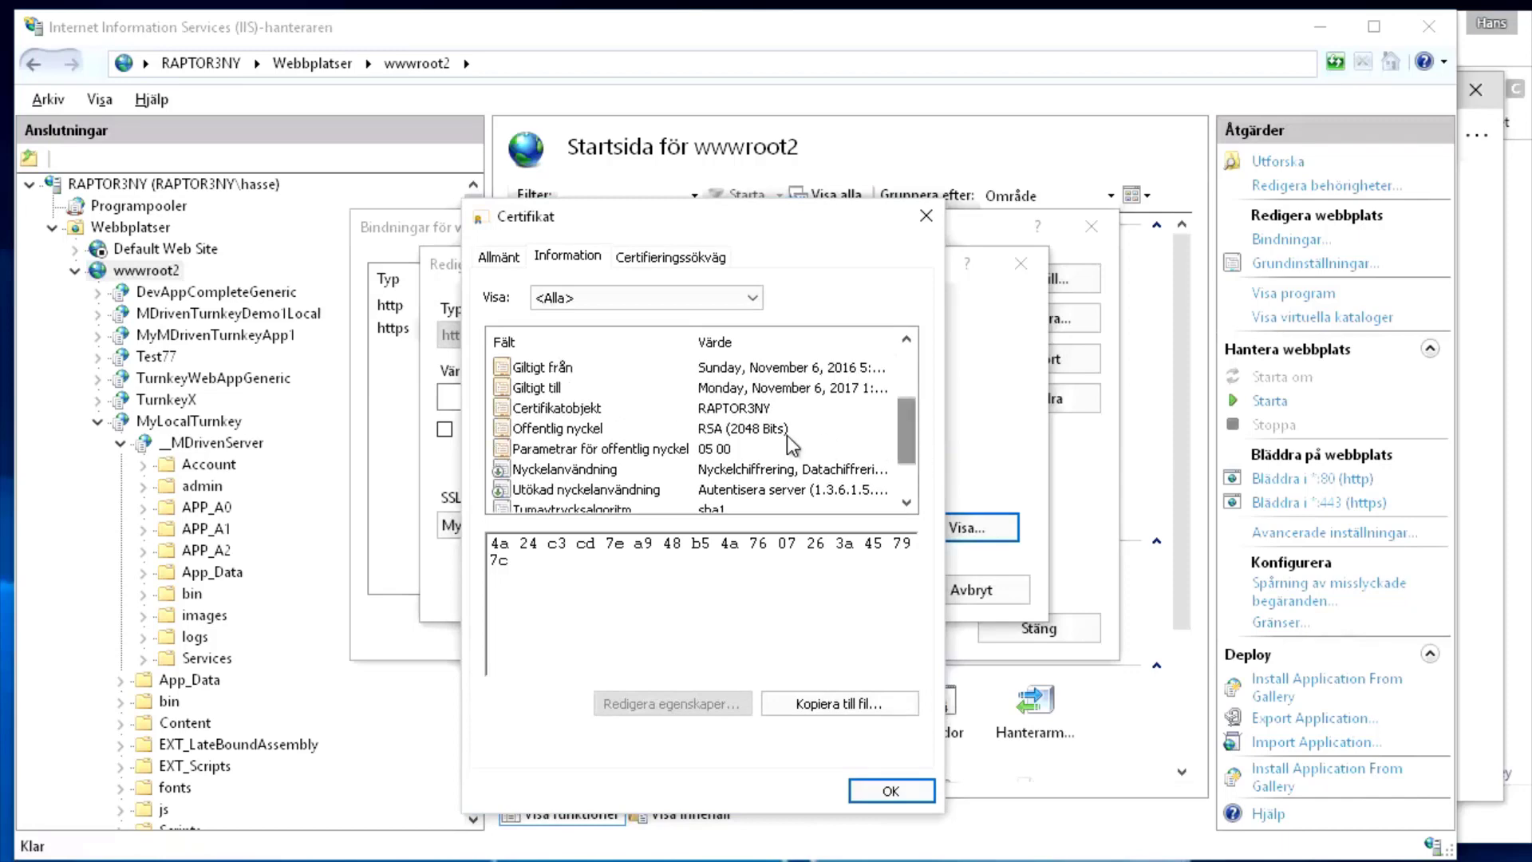
left_click(735, 412)
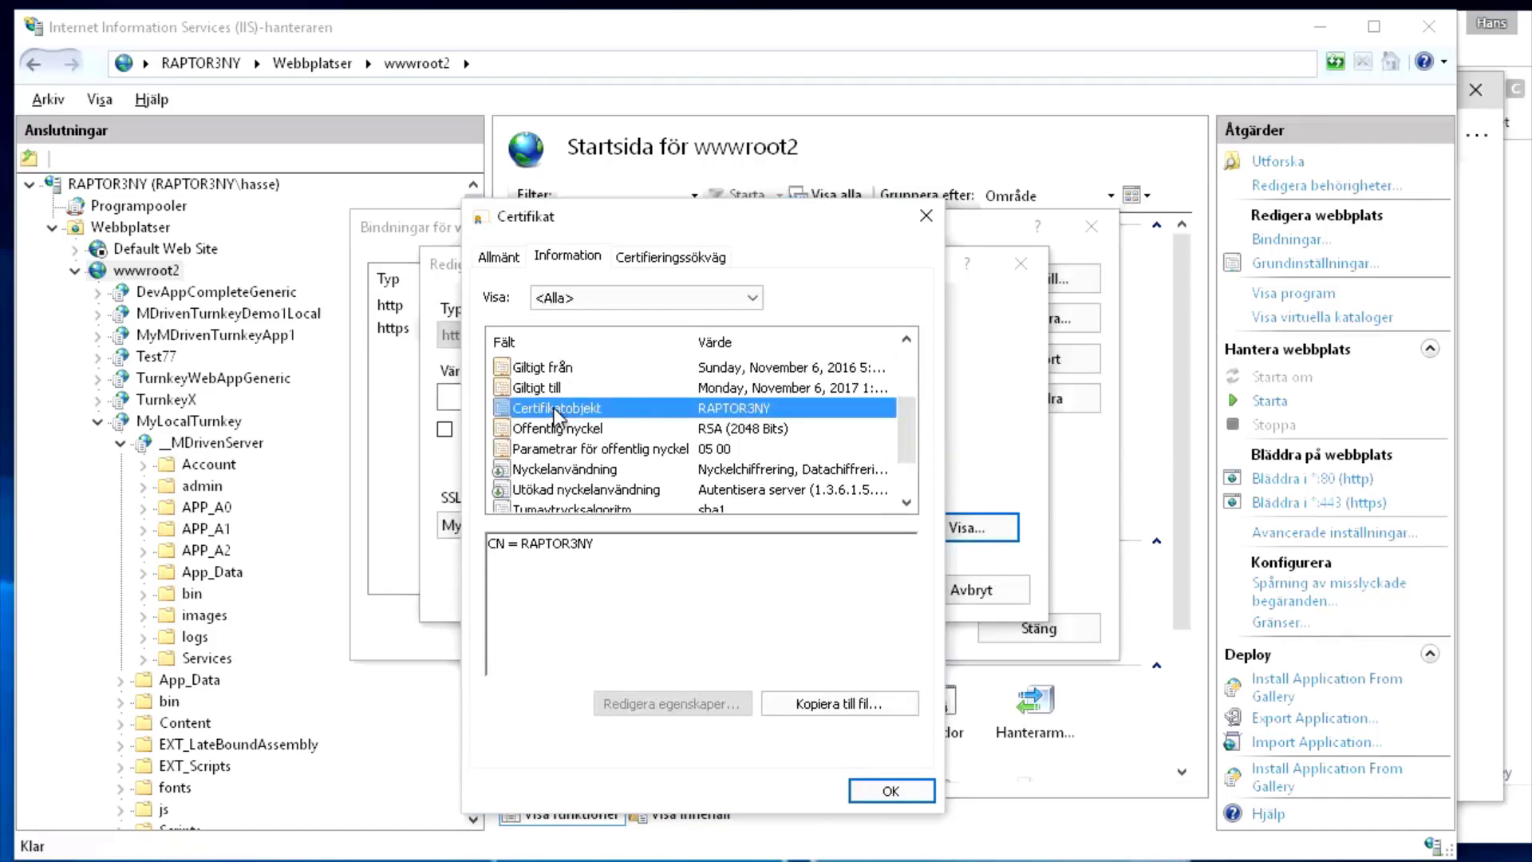
double_click(551, 549)
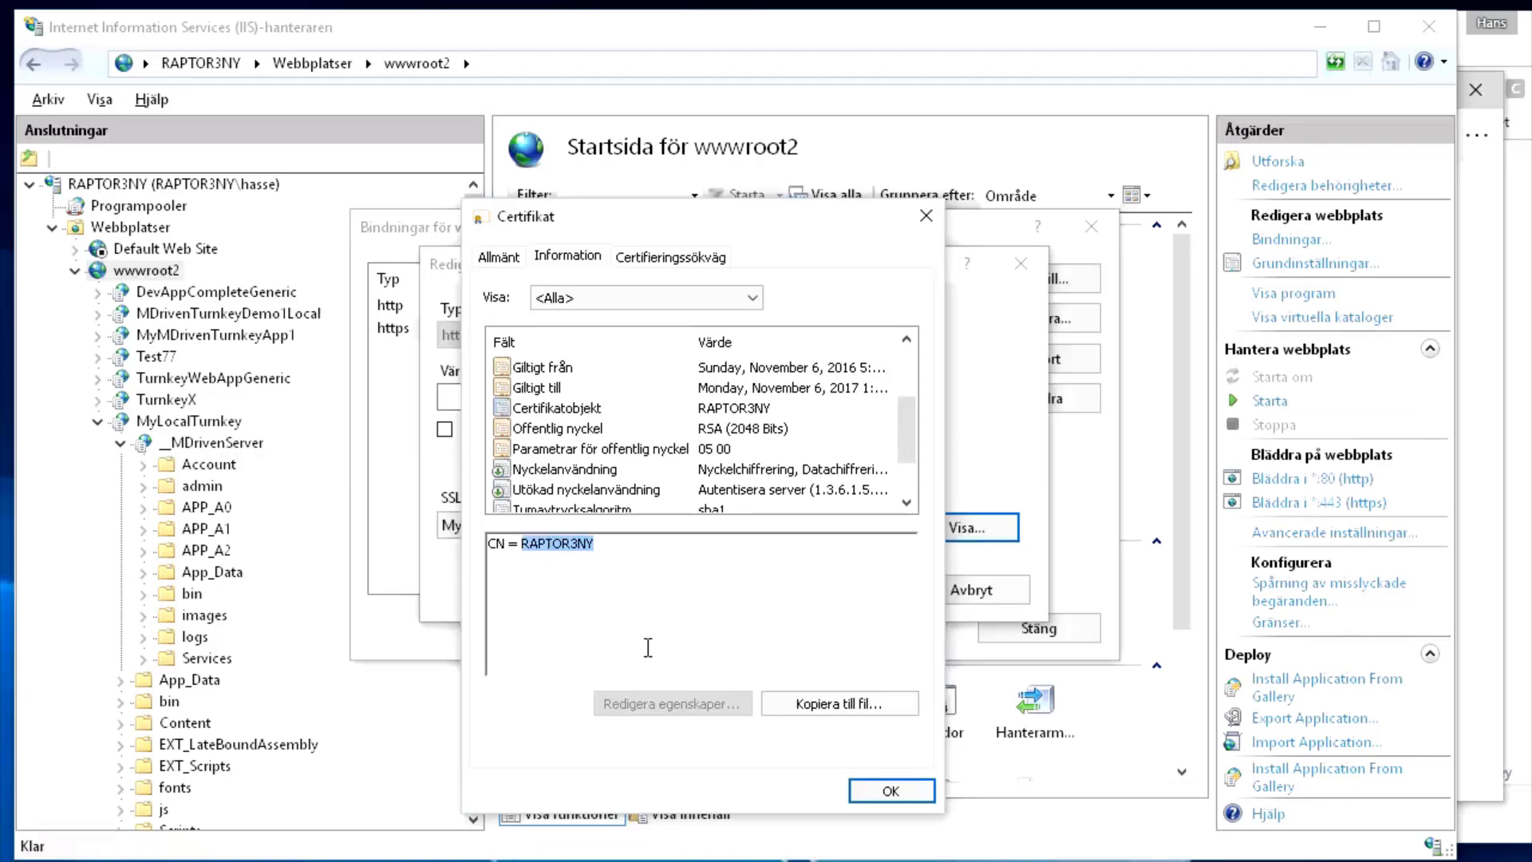
left_click(918, 799)
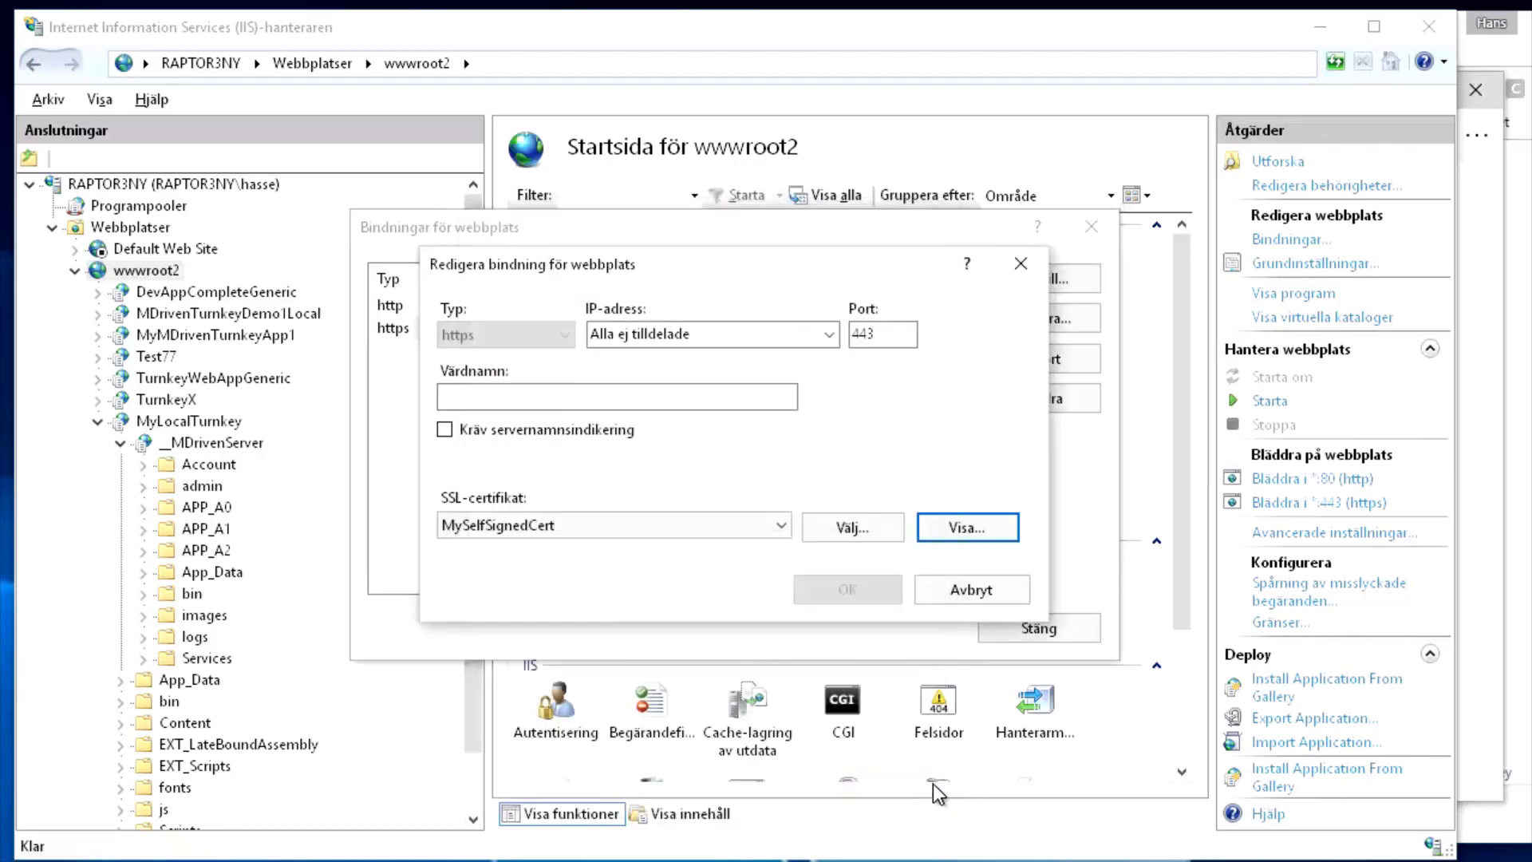
left_click(1002, 600)
left_click(1030, 628)
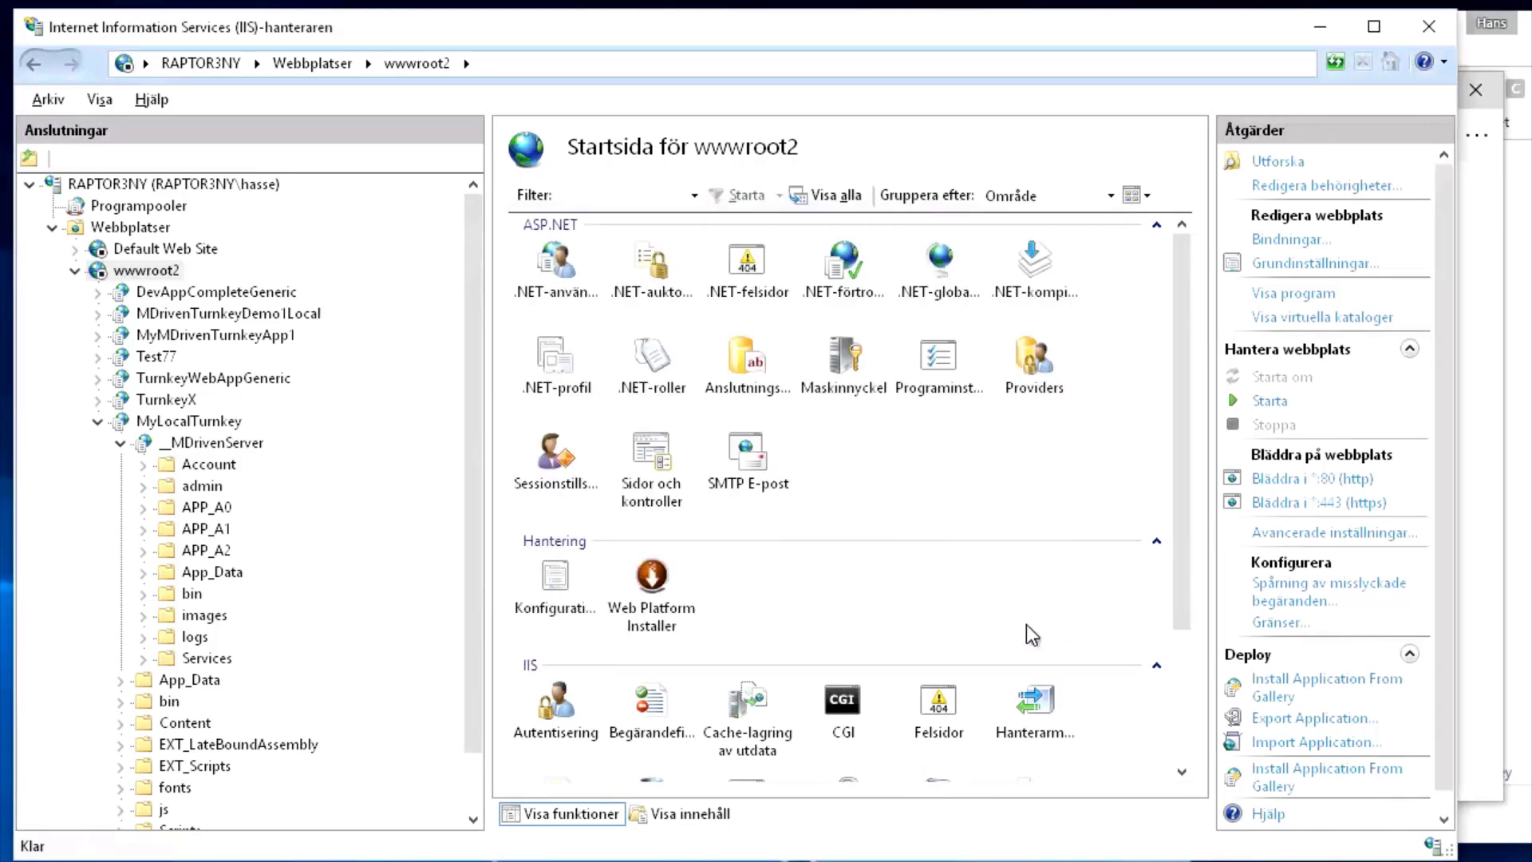
Bring up the MyLocalTurnkey application's start page in IIS Manager
left_click(210, 445)
key("alt+Tab")
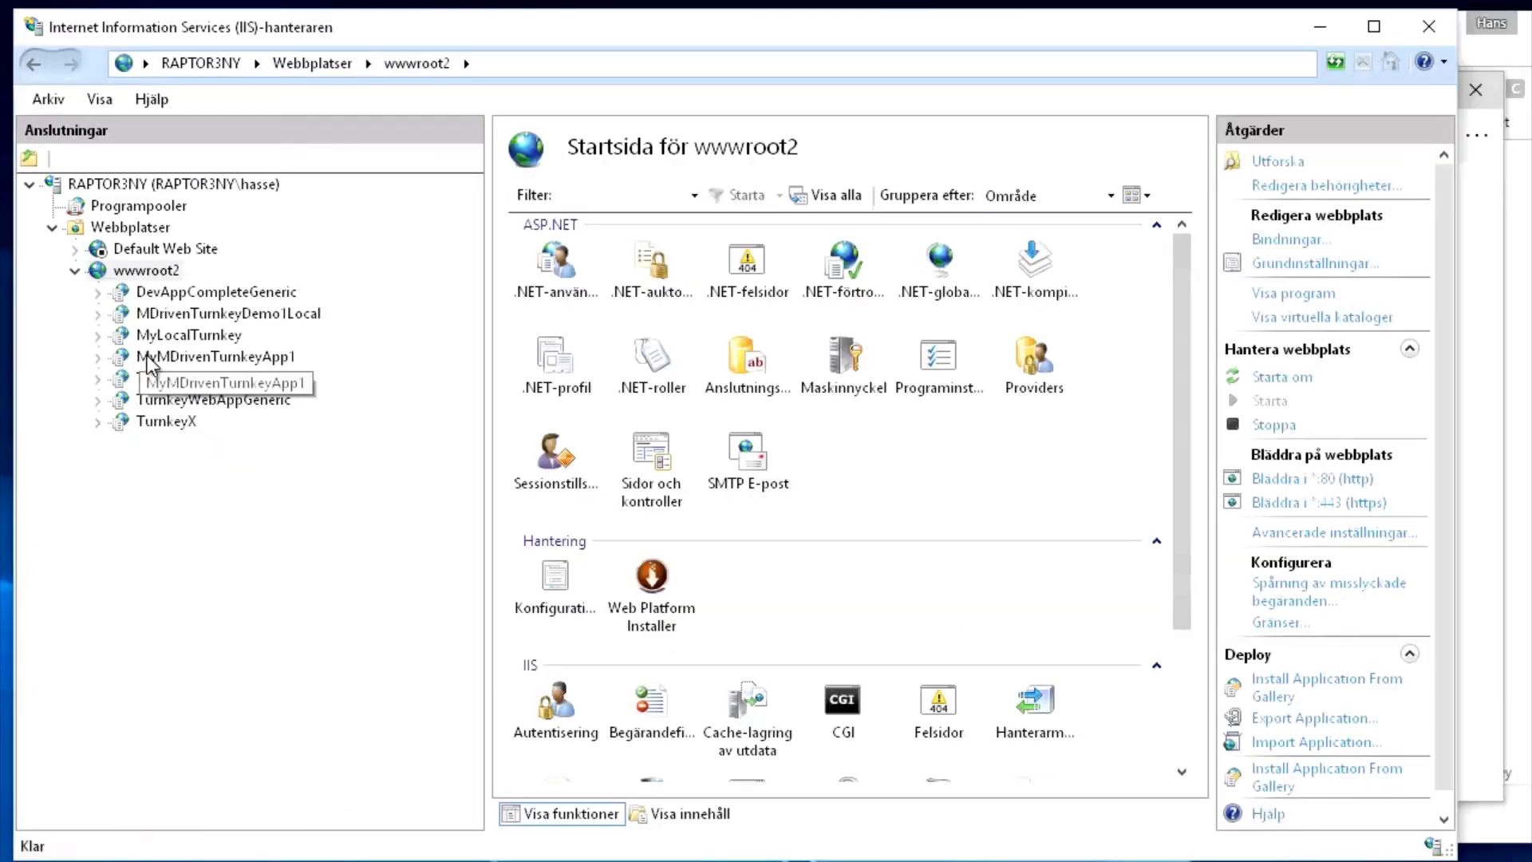
left_click(185, 337)
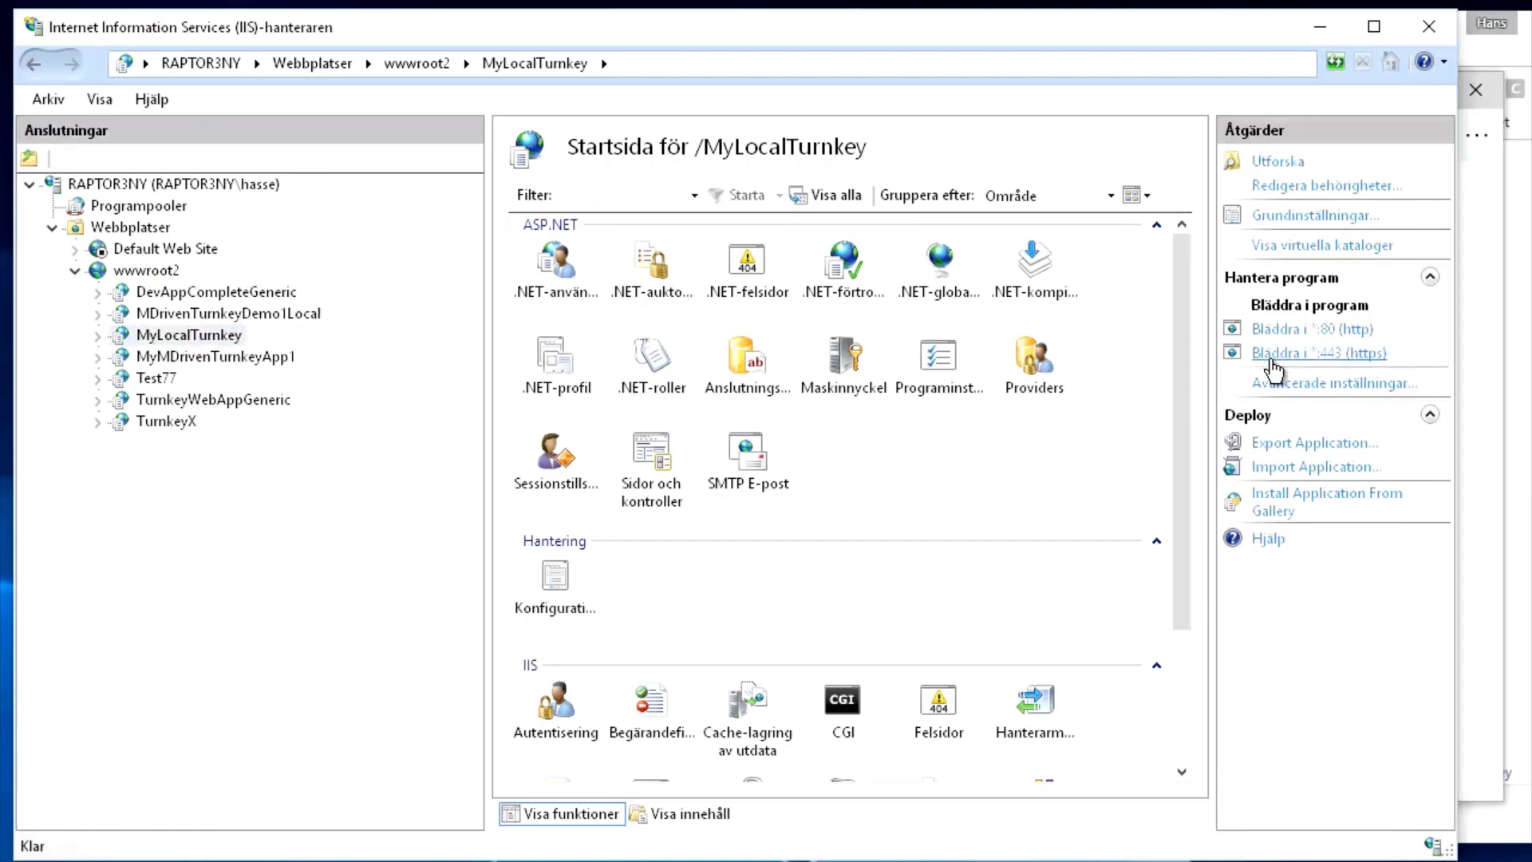
key("alt+Tab")
key("alt+Tab")
key("alt+Tab")
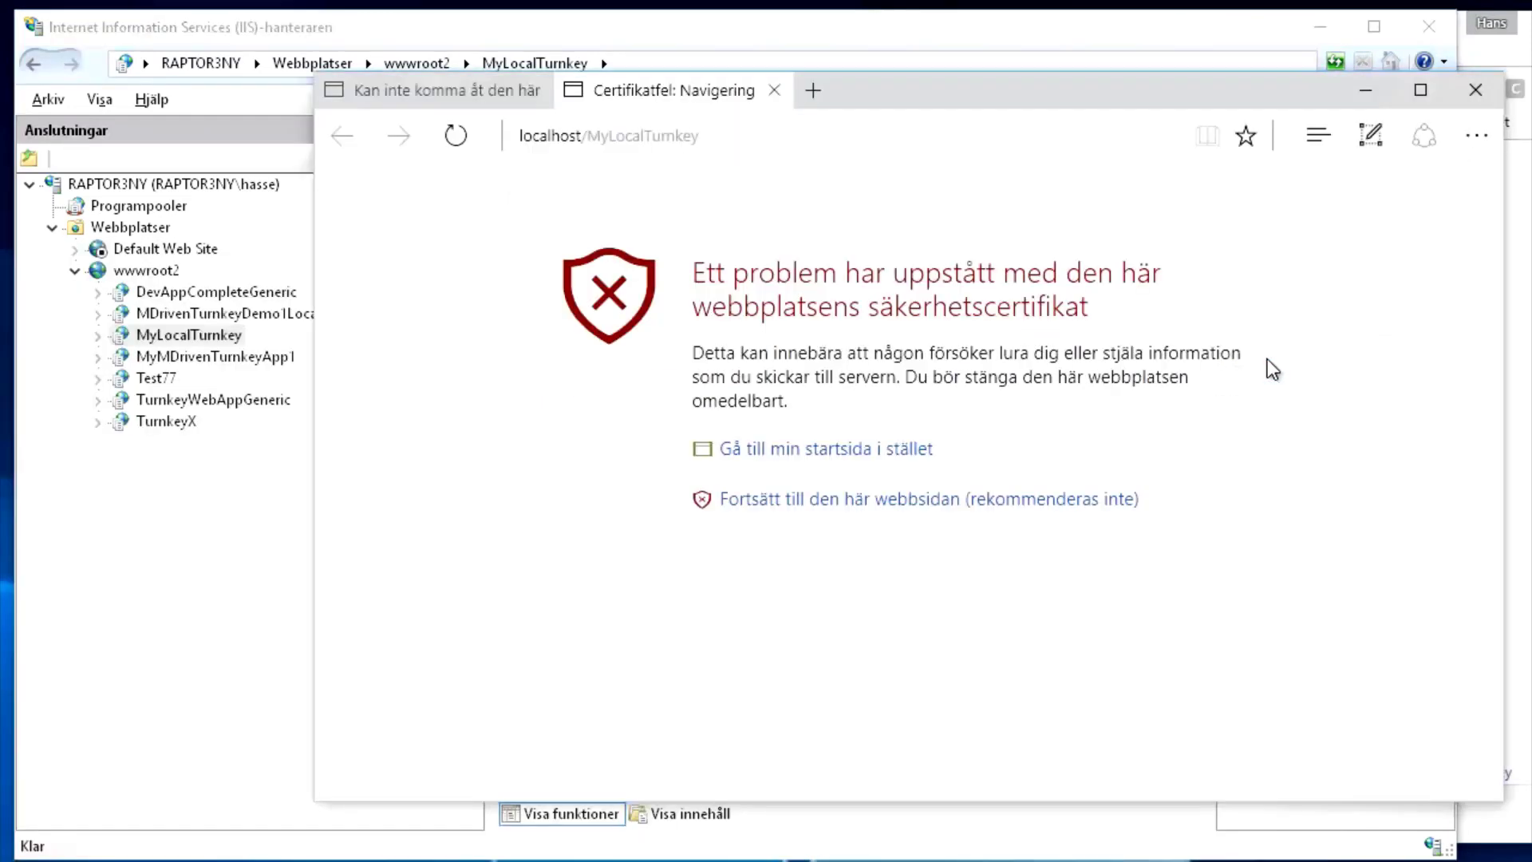
left_click(604, 135)
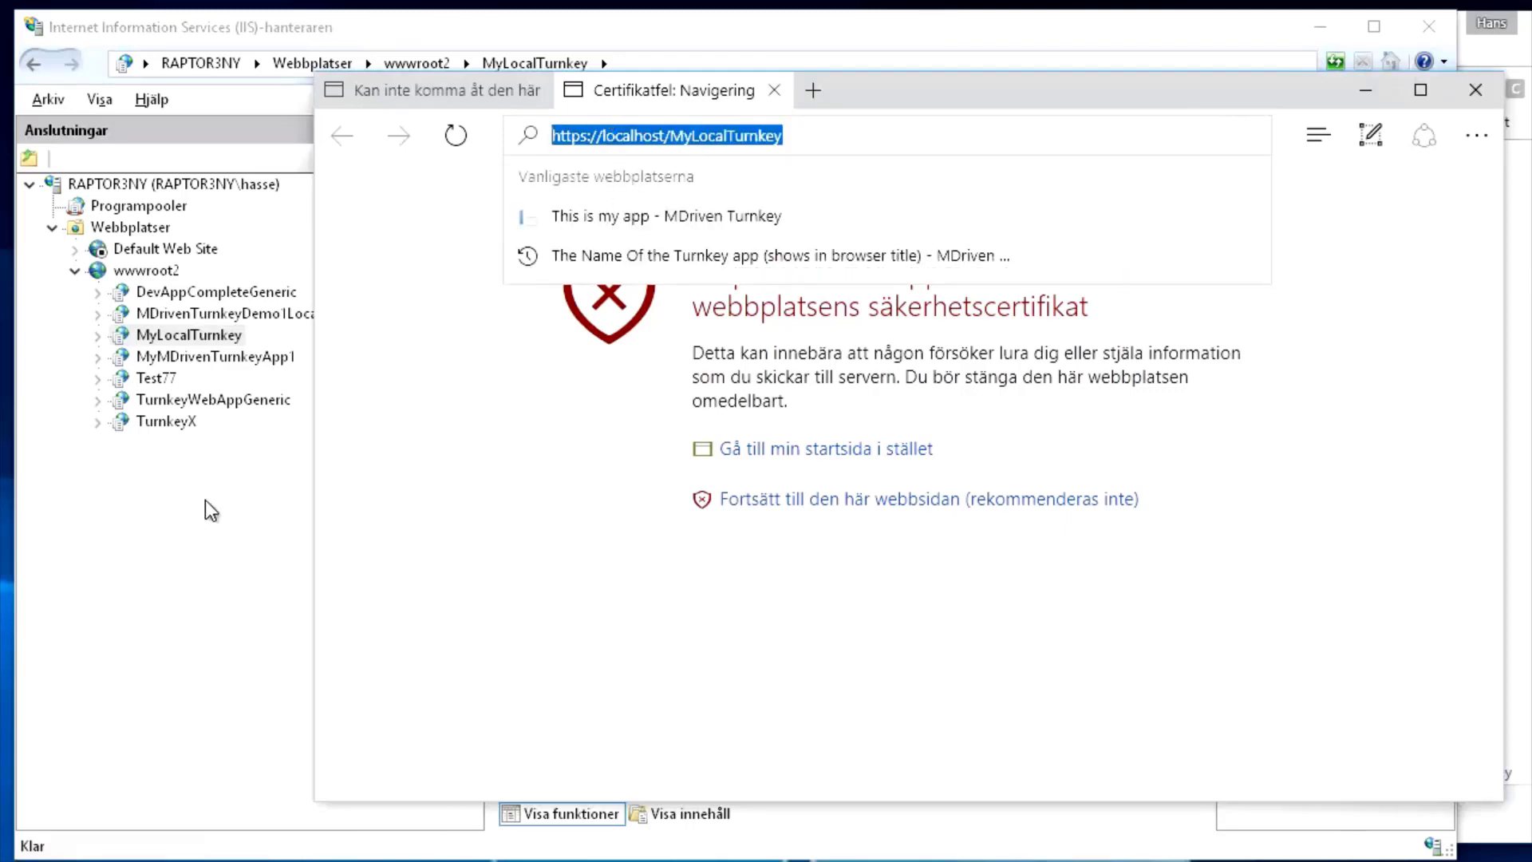
left_click(186, 335)
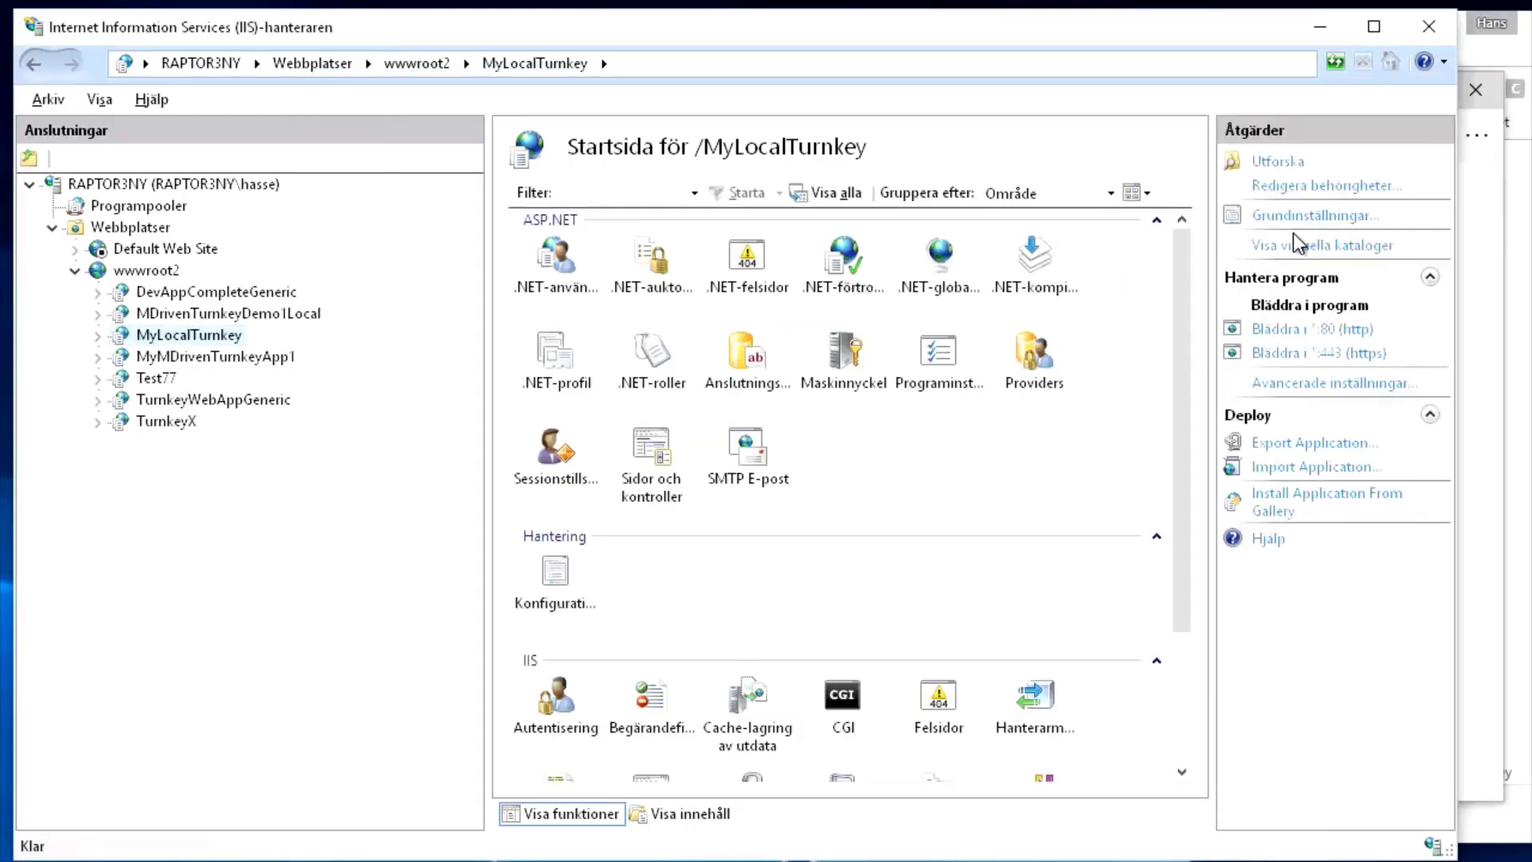
left_click(140, 271)
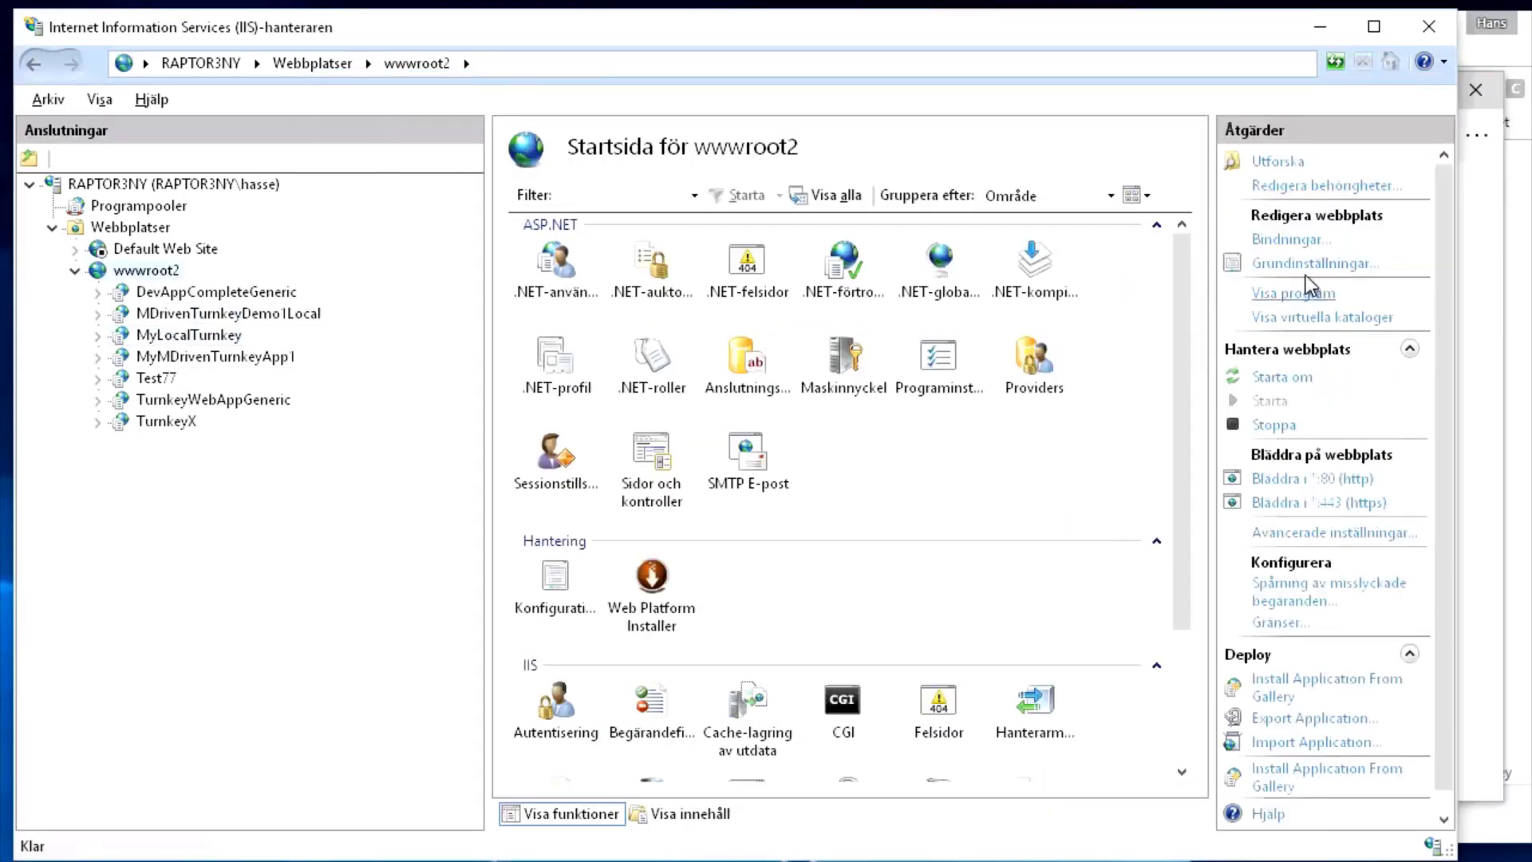
Confirm the https certificate's issuer (Utfärdare) is RAPTOR3NY, then go back to Edge's certificate warning
left_click(1288, 239)
left_click(394, 329)
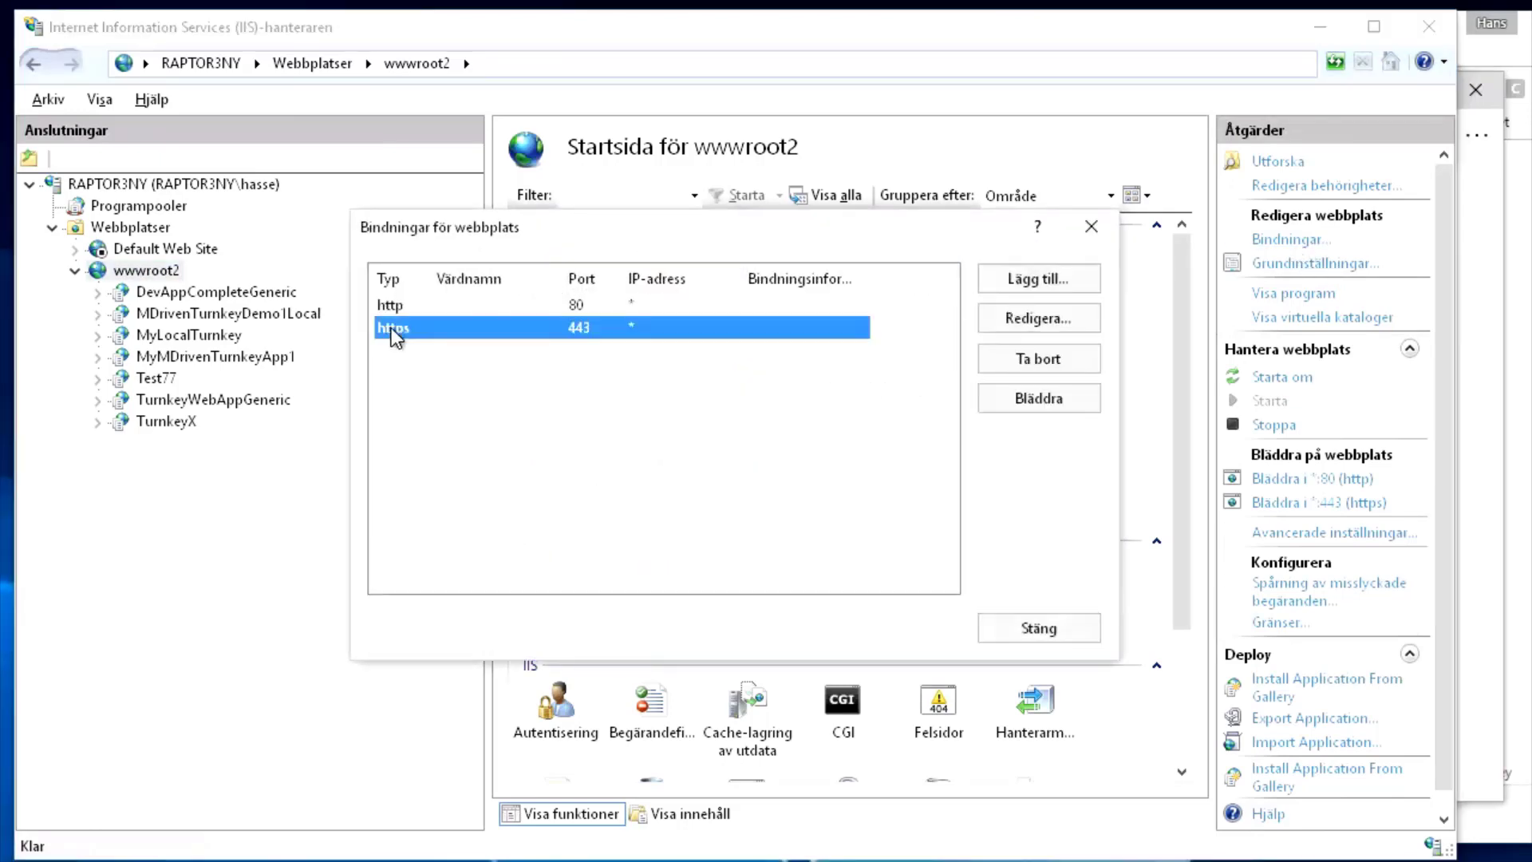
double_click(392, 329)
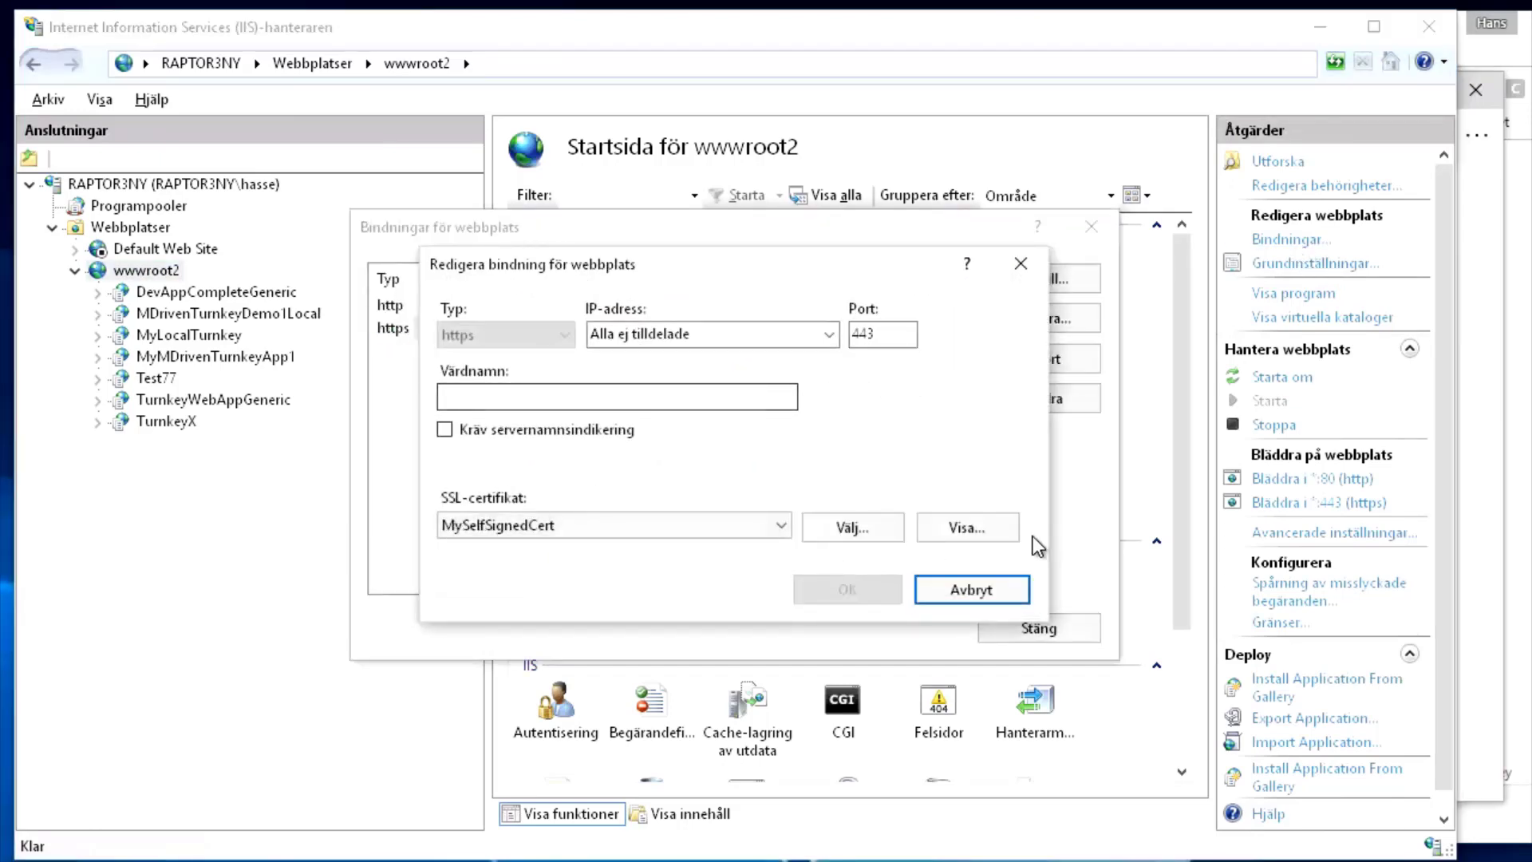
left_click(967, 529)
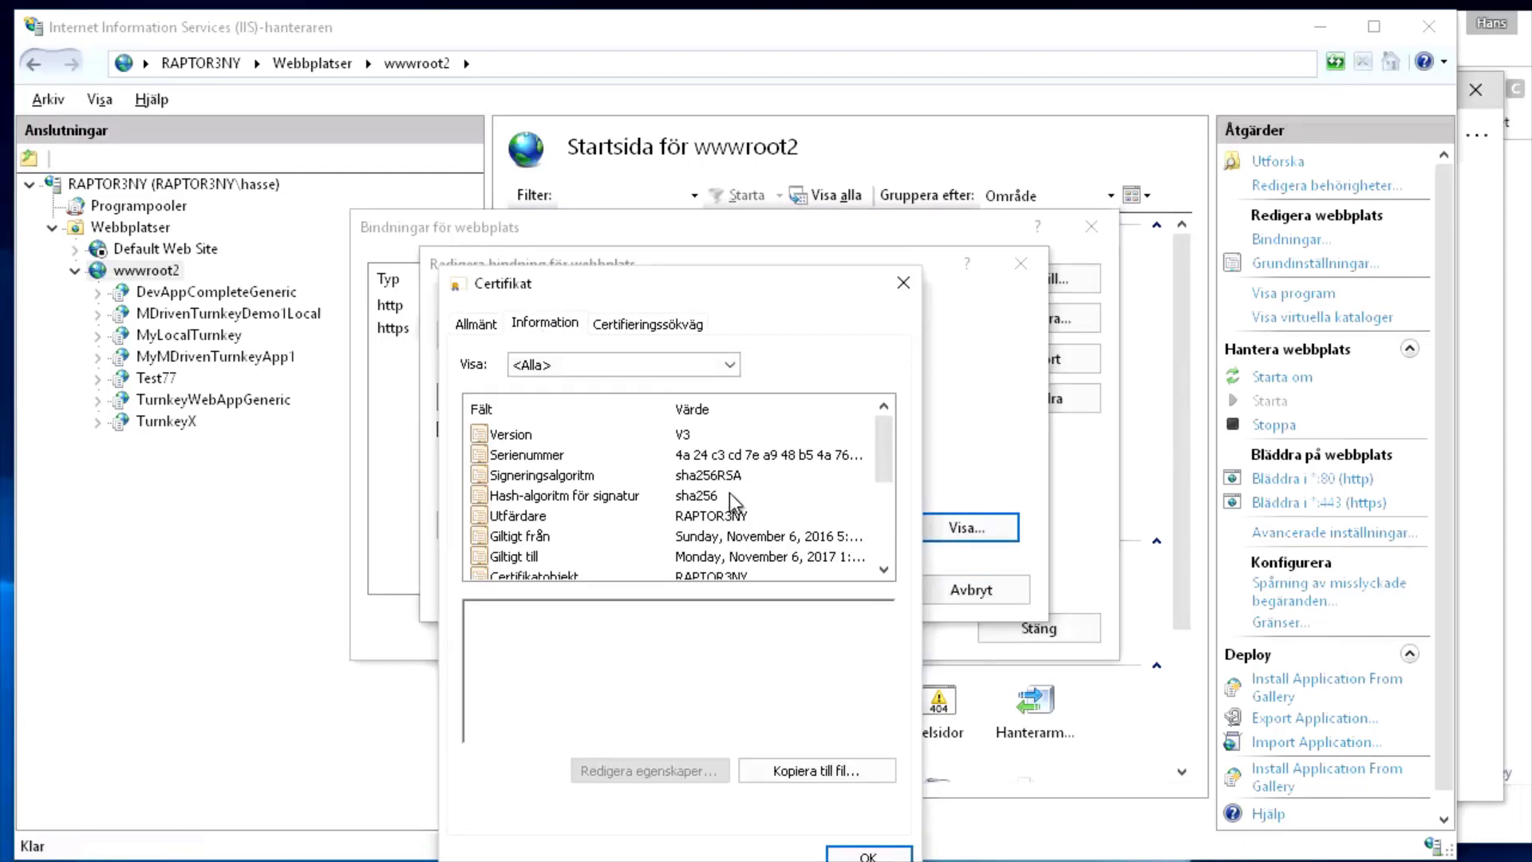
left_click(702, 516)
left_click(524, 612)
double_click(525, 612)
key("ctrl+c")
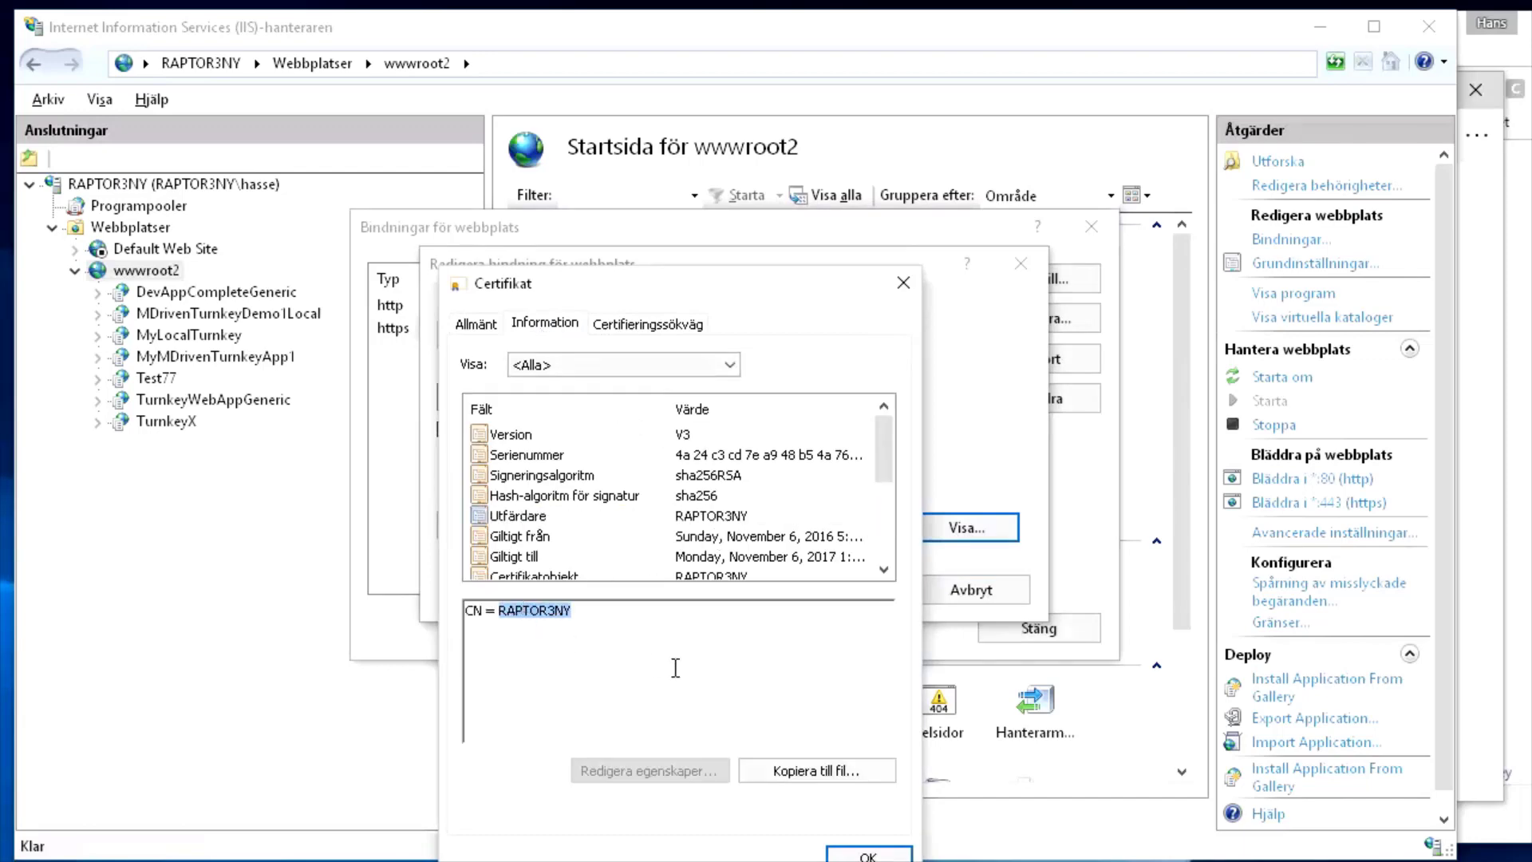
left_click(868, 855)
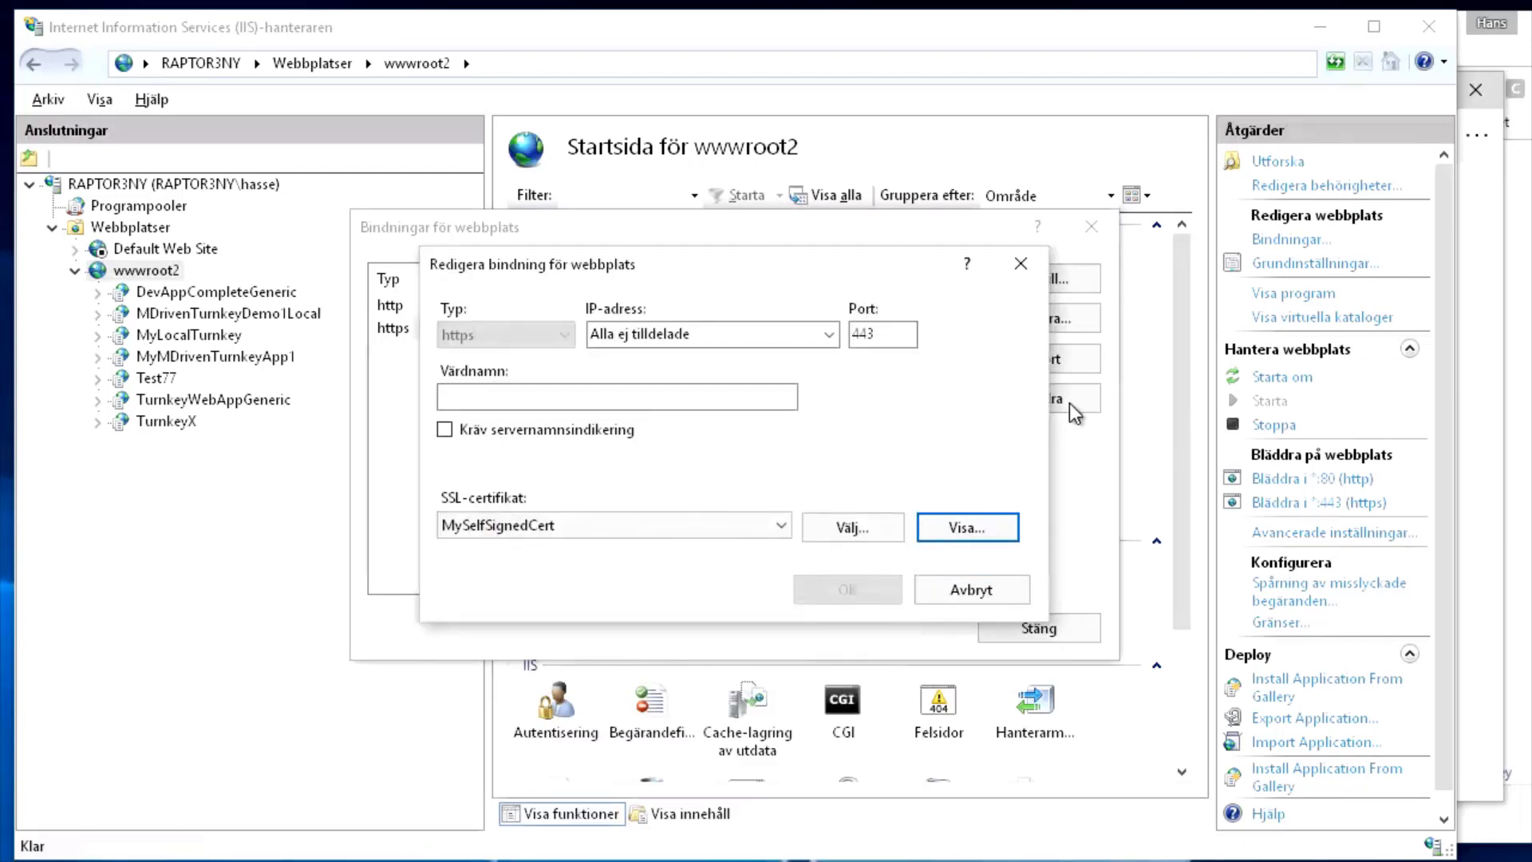
left_click(1021, 263)
left_click(1092, 227)
key("alt+Tab")
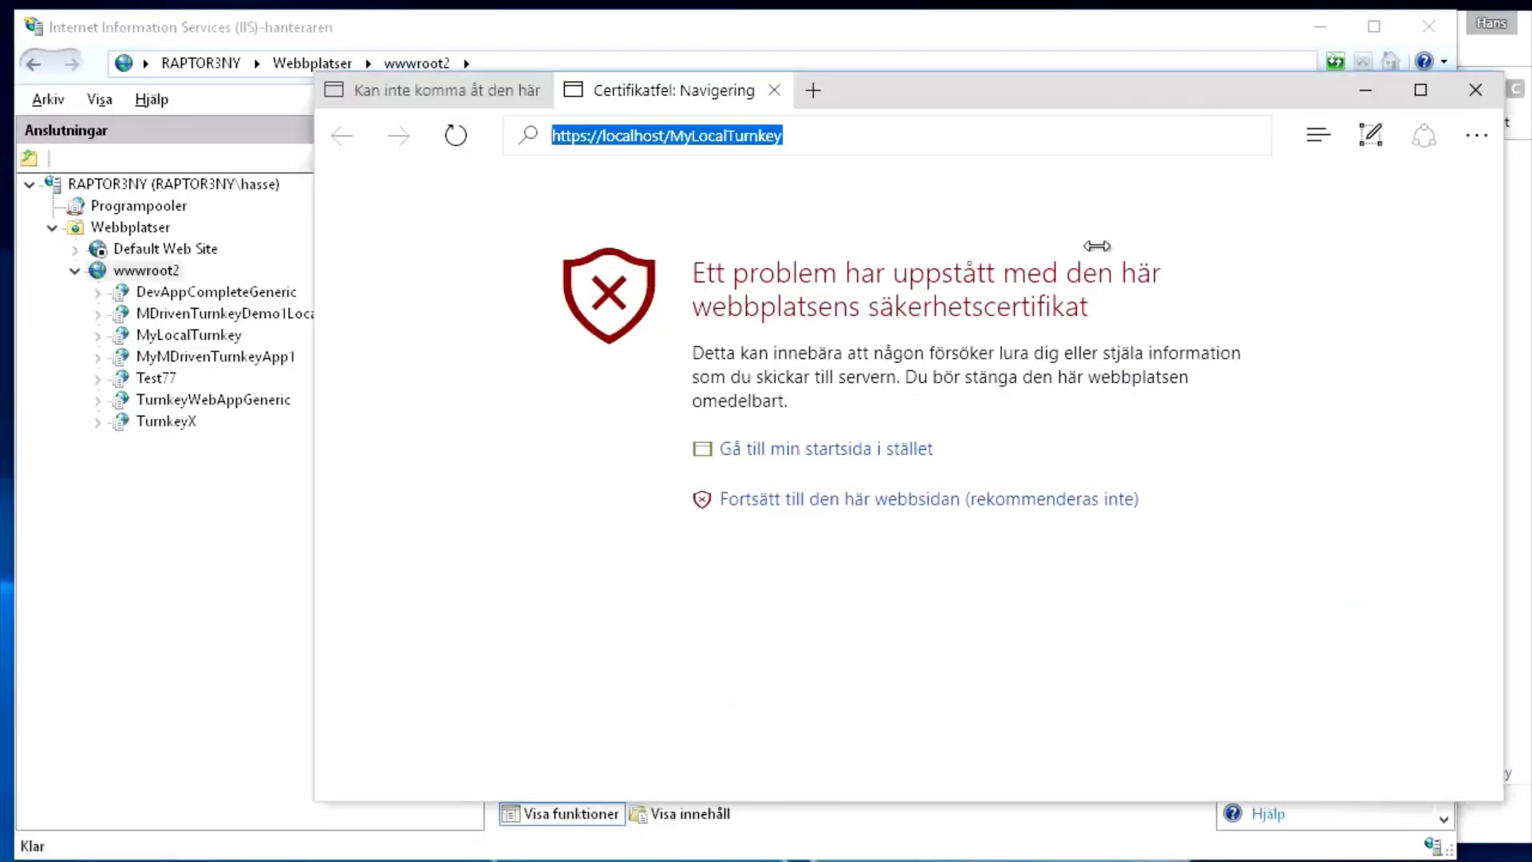
Replace localhost with RAPTOR3NY in the address and load MyLocalTurnkey by machine name
left_click(671, 137)
key("shift+Left")
key("shift+Left")
key("shift+Left")
key("shift+Left")
key("shift+Left")
key("shift+Left")
key("shift+Left")
key("shift+Left")
key("shift+Left")
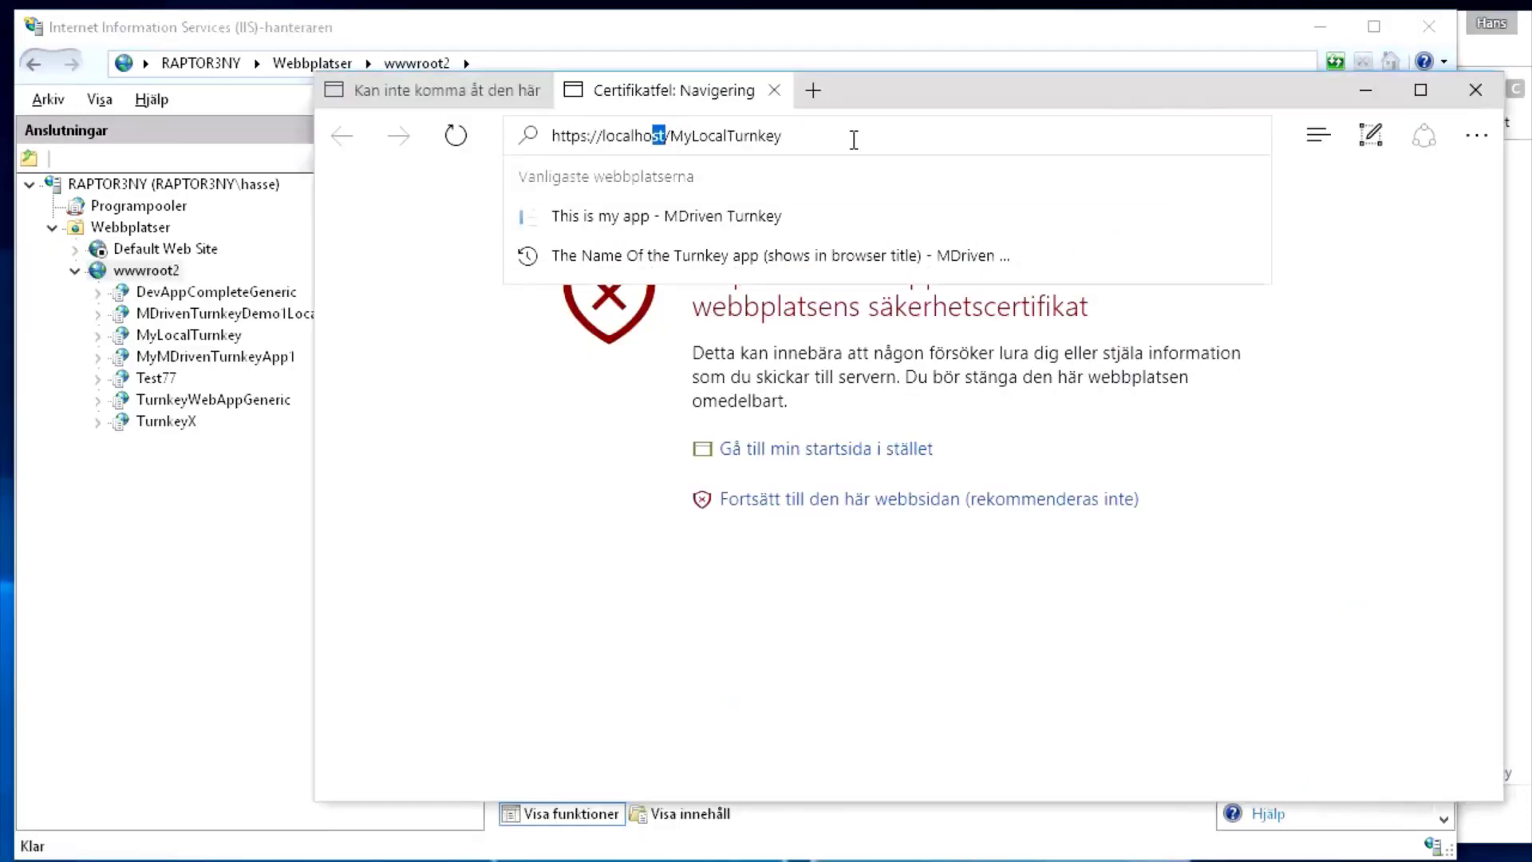
key("ctrl+v")
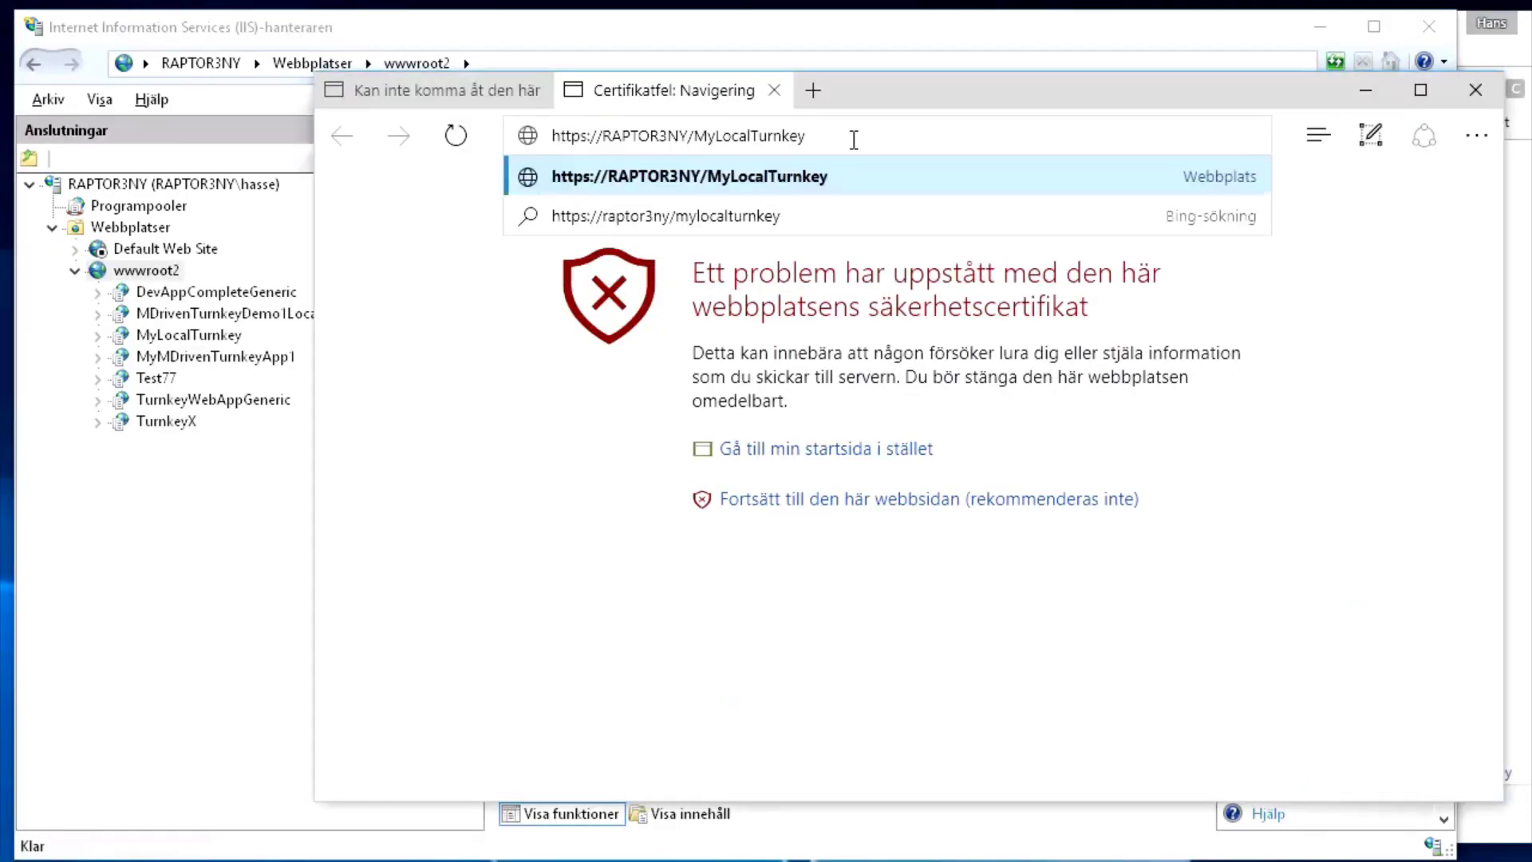
key("Return")
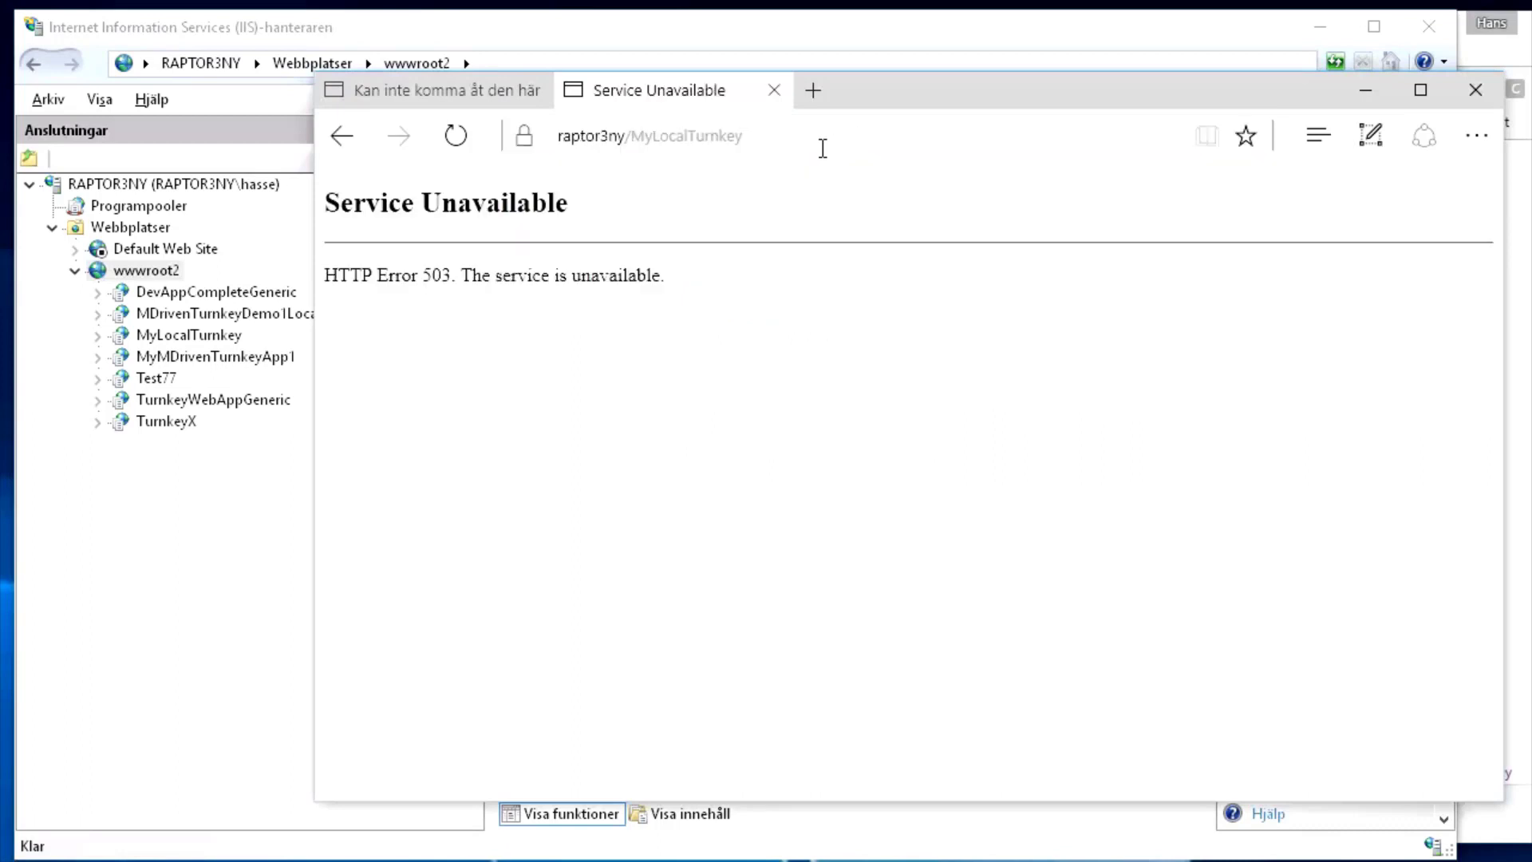
left_click(822, 142)
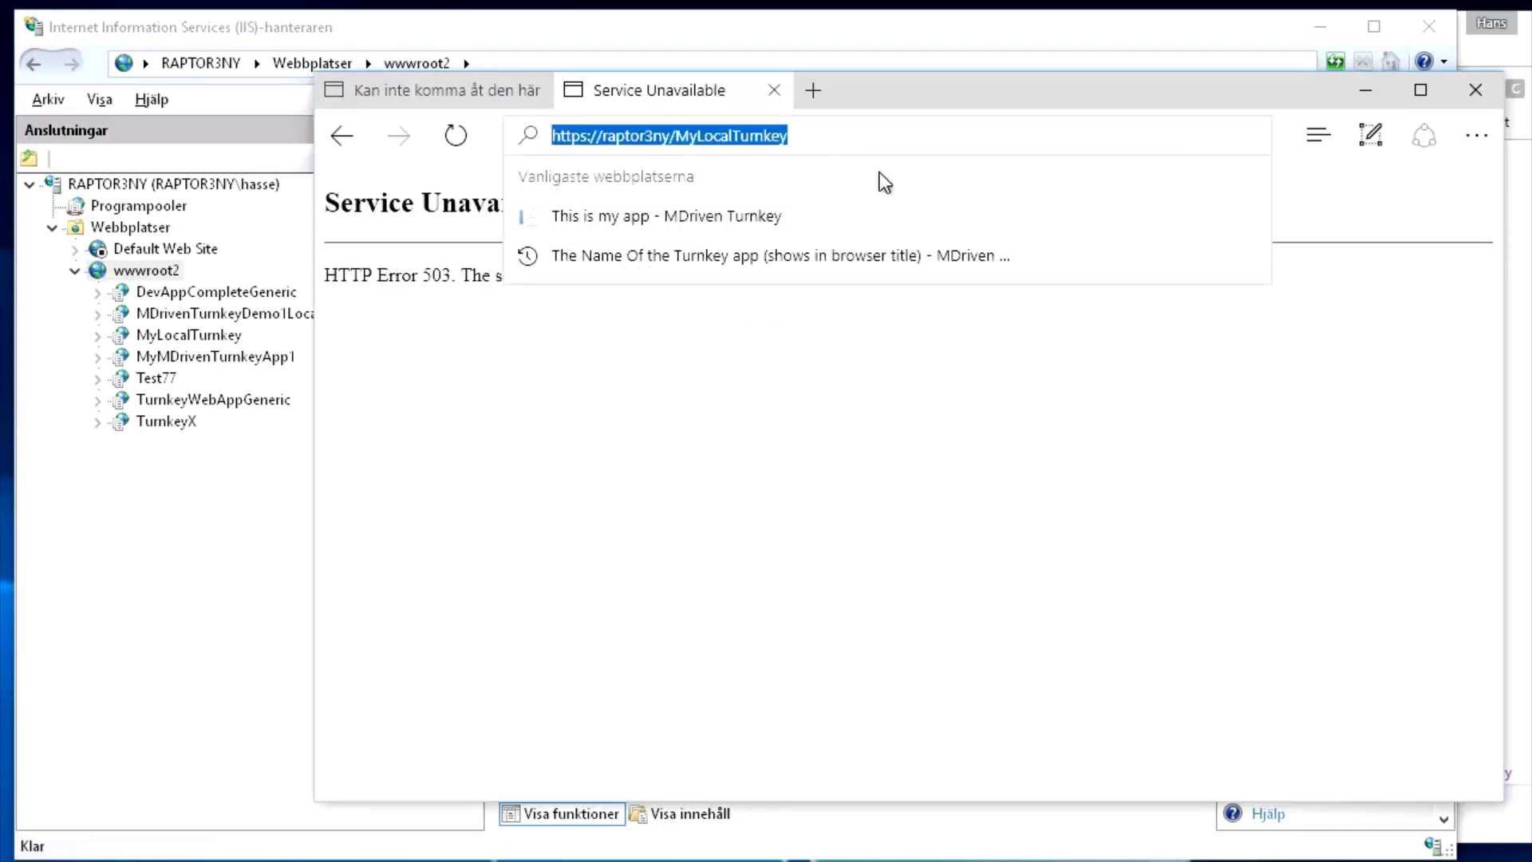
left_click(842, 140)
type("/")
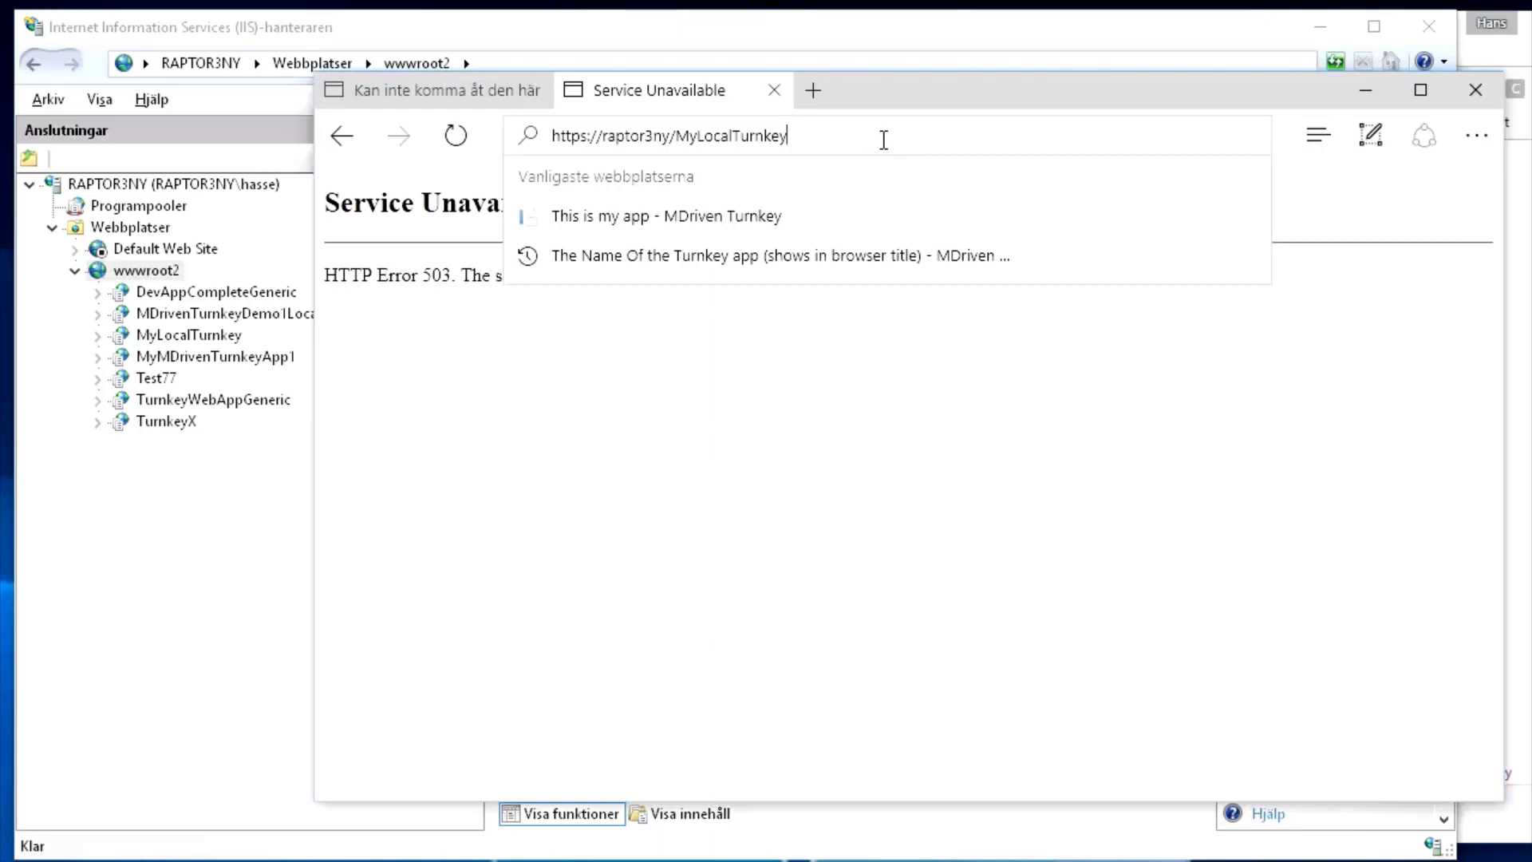
type("__M")
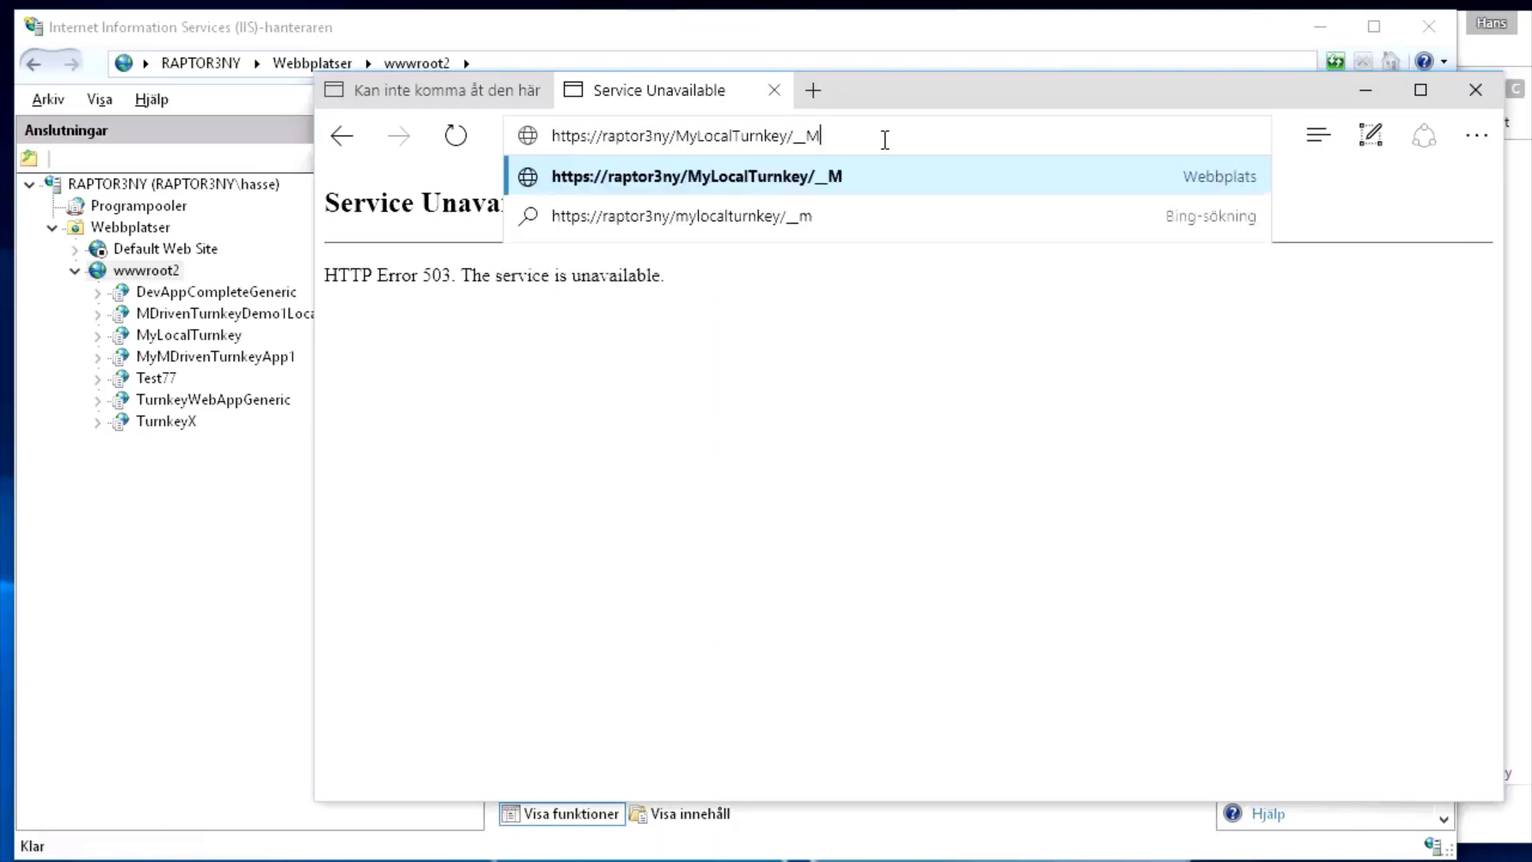
type("DrivenTurnkey")
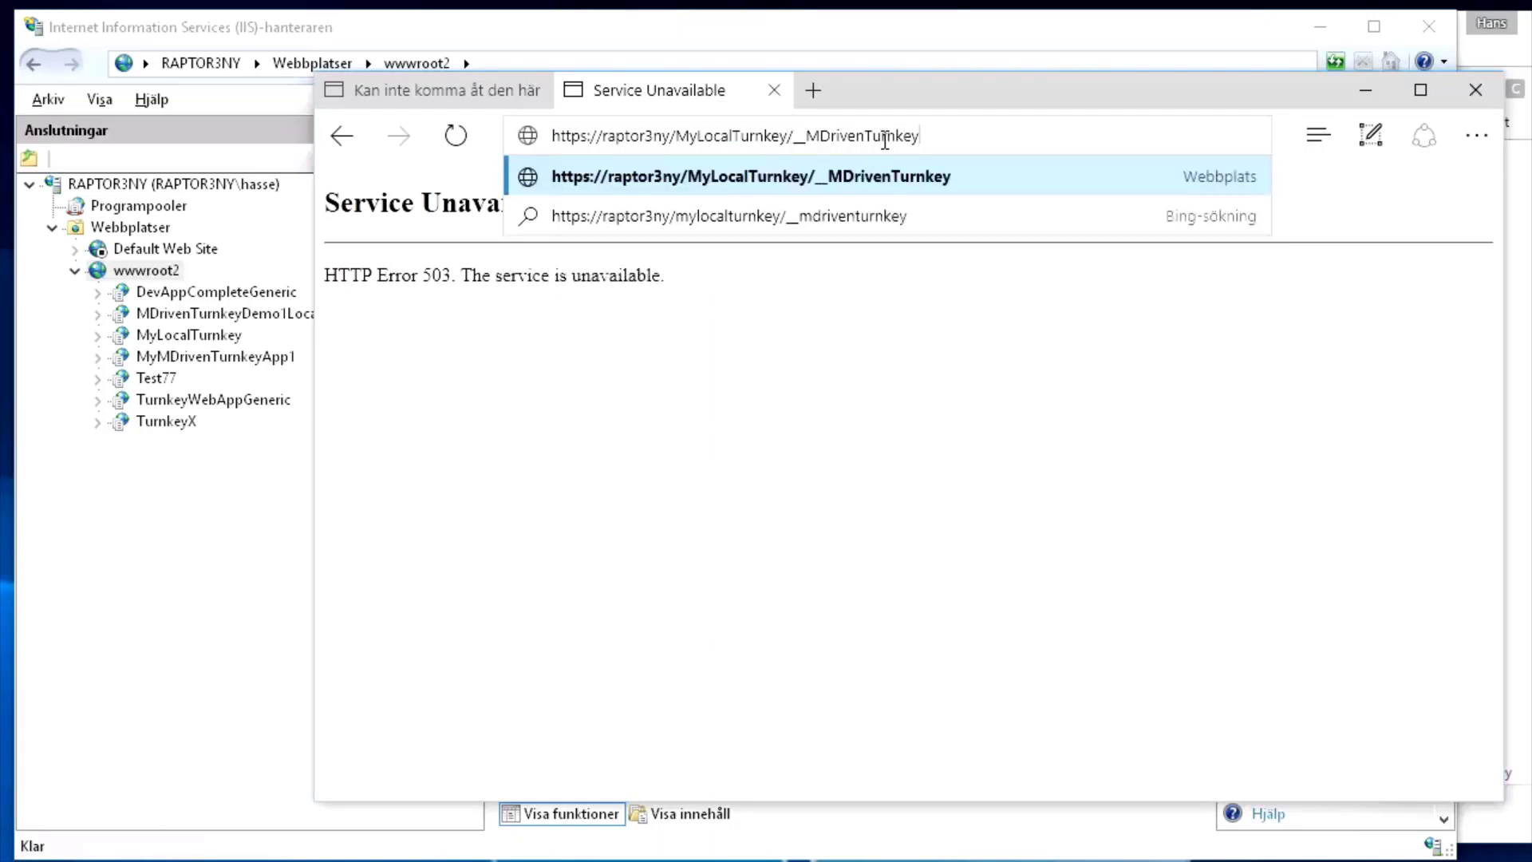
key("Return")
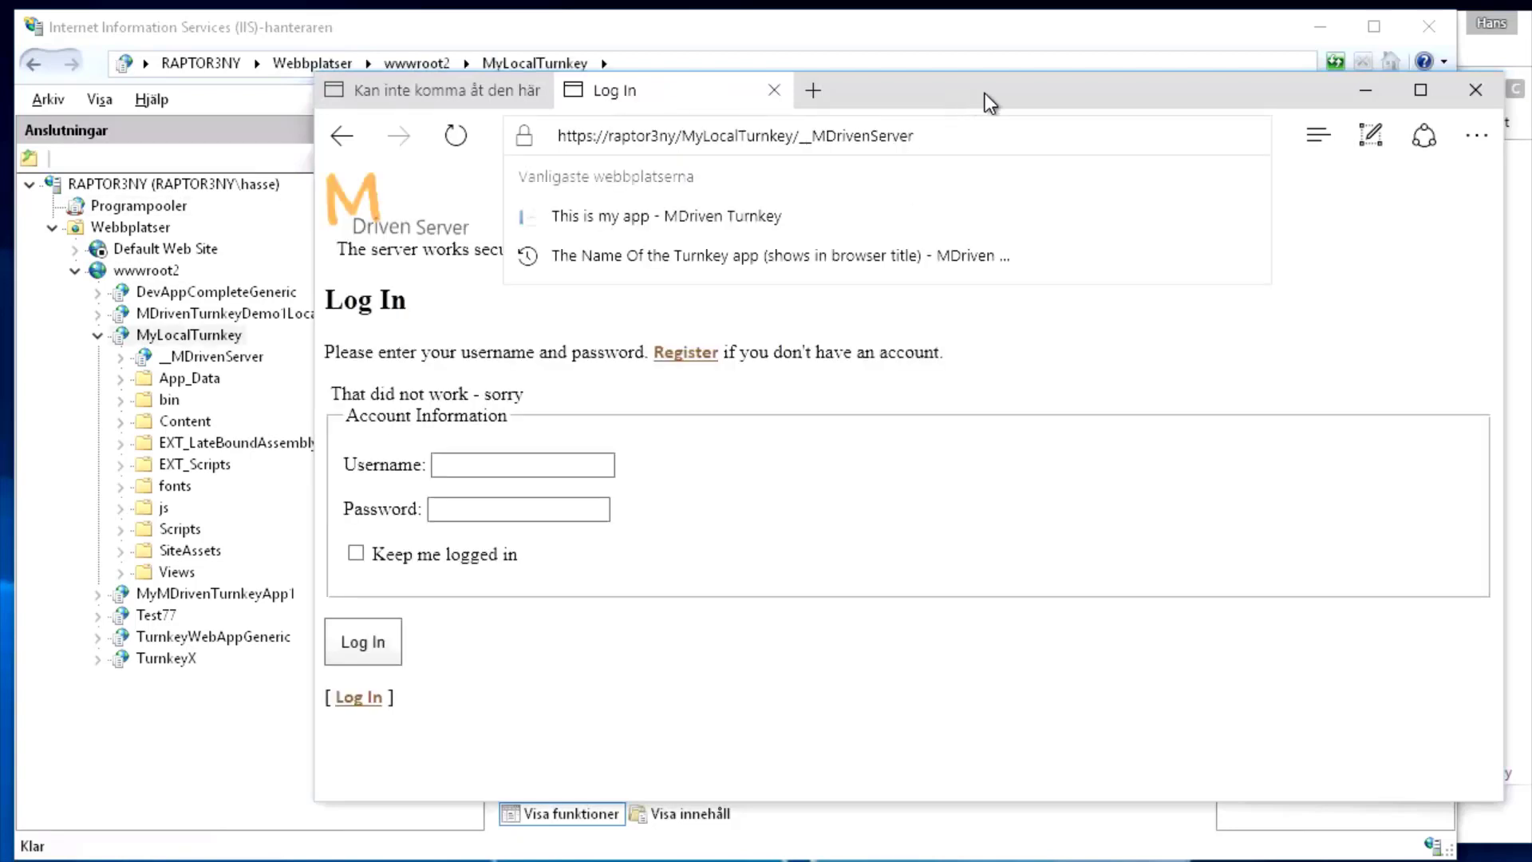
Open Register and fill in a user name, an e-mail address and a matching password, then submit
left_click_drag(958, 137, 461, 118)
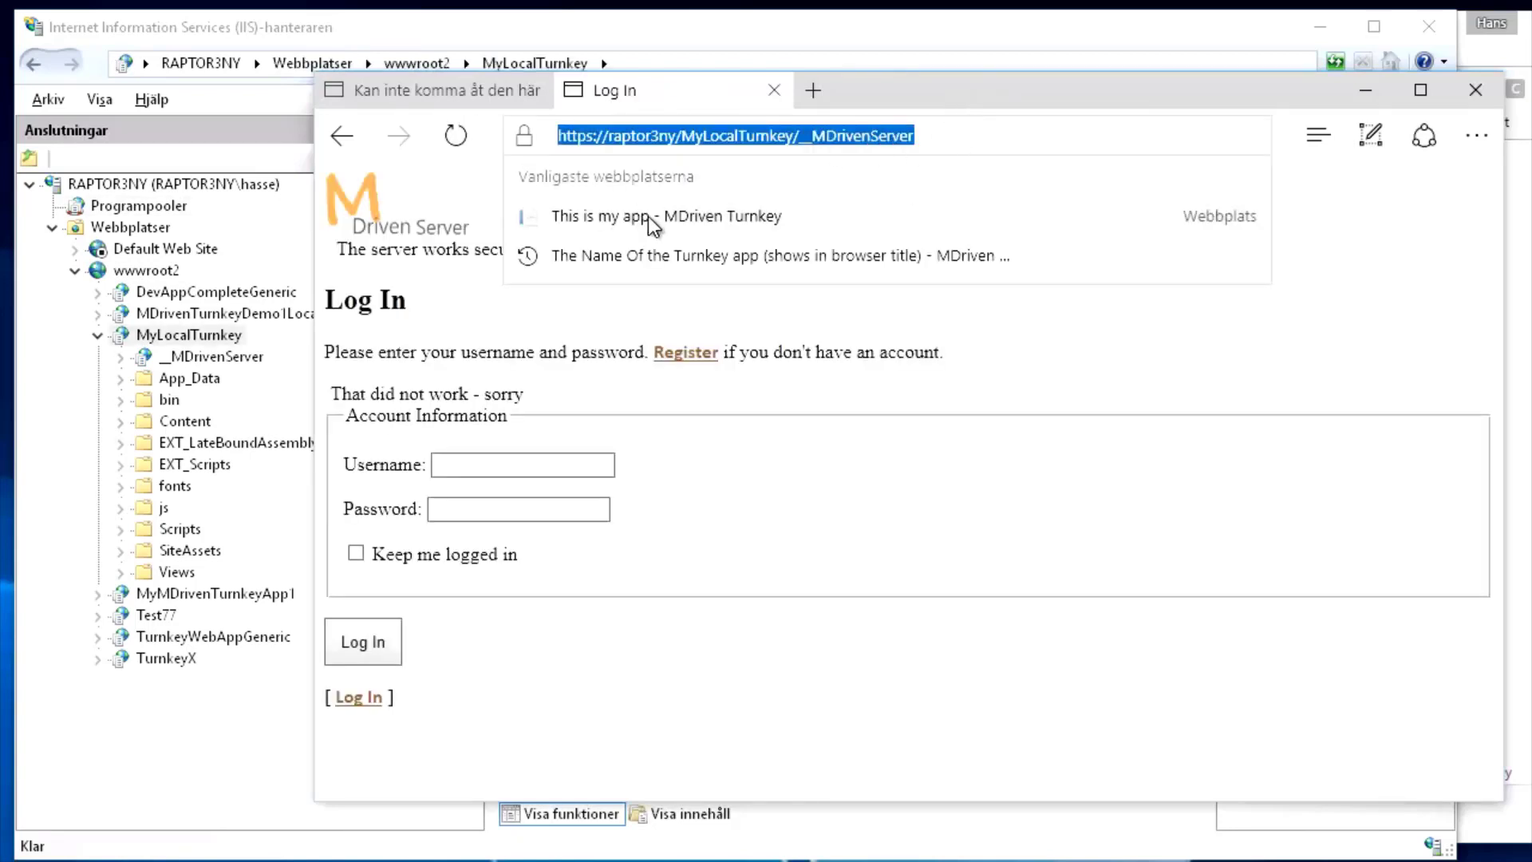
left_click(984, 408)
left_click(684, 353)
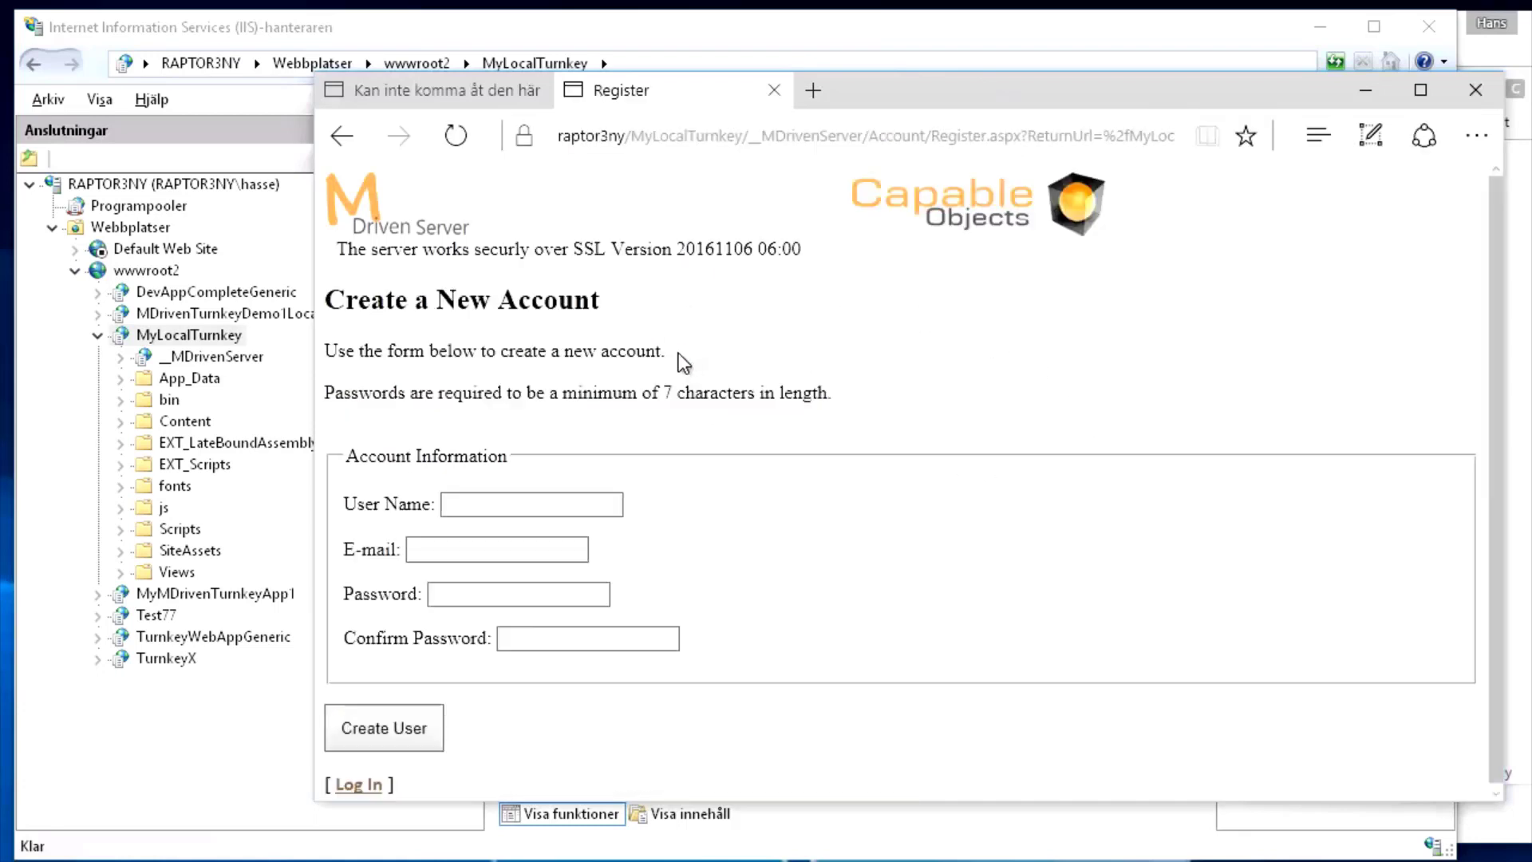
left_click(490, 503)
type("a@")
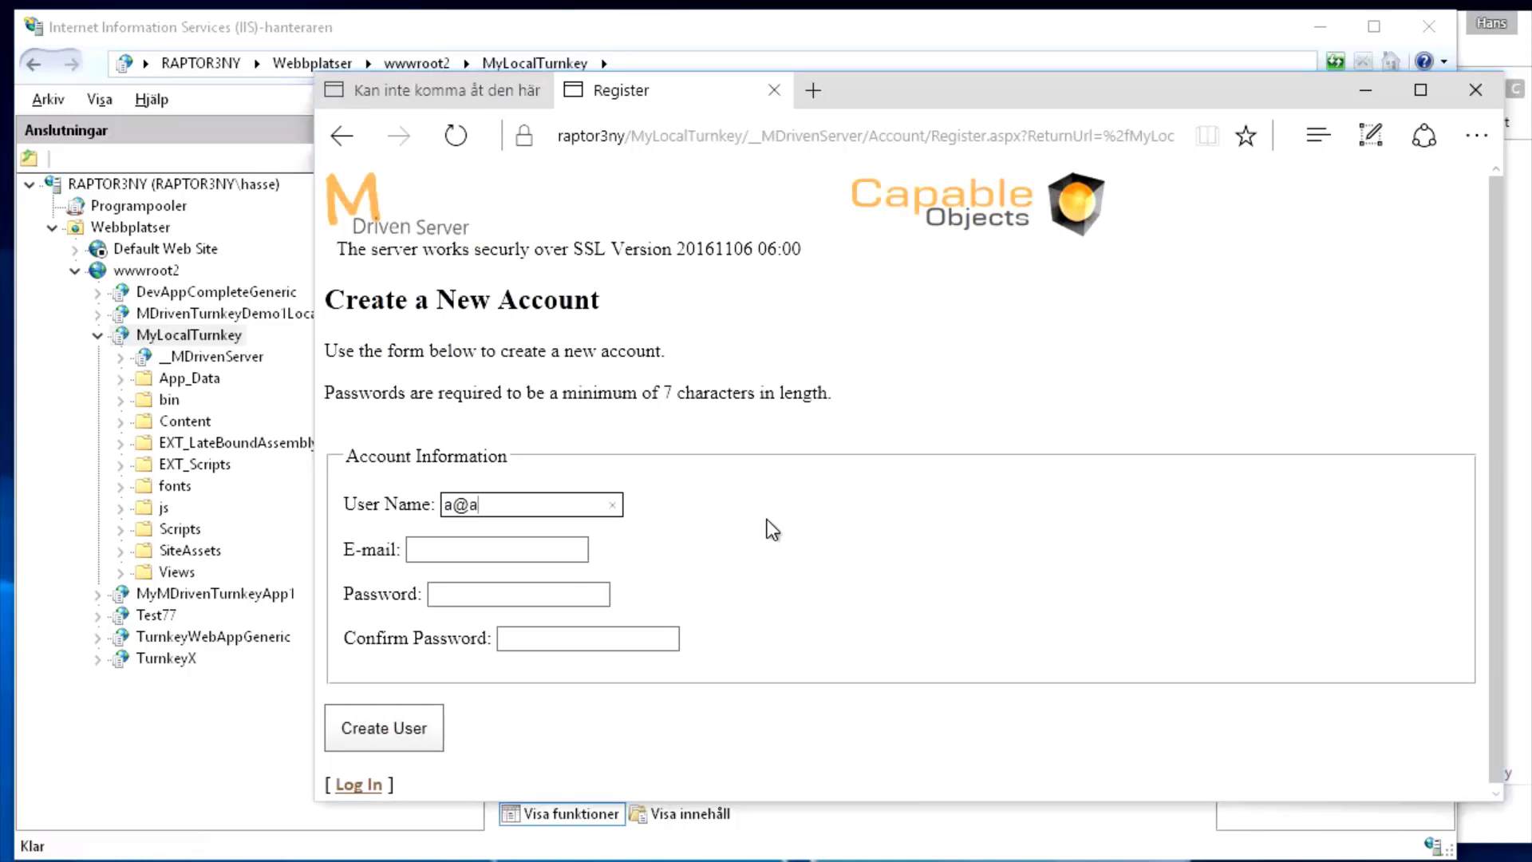
type("a")
key("BackSpace")
key("BackSpace")
key("Tab")
type("a")
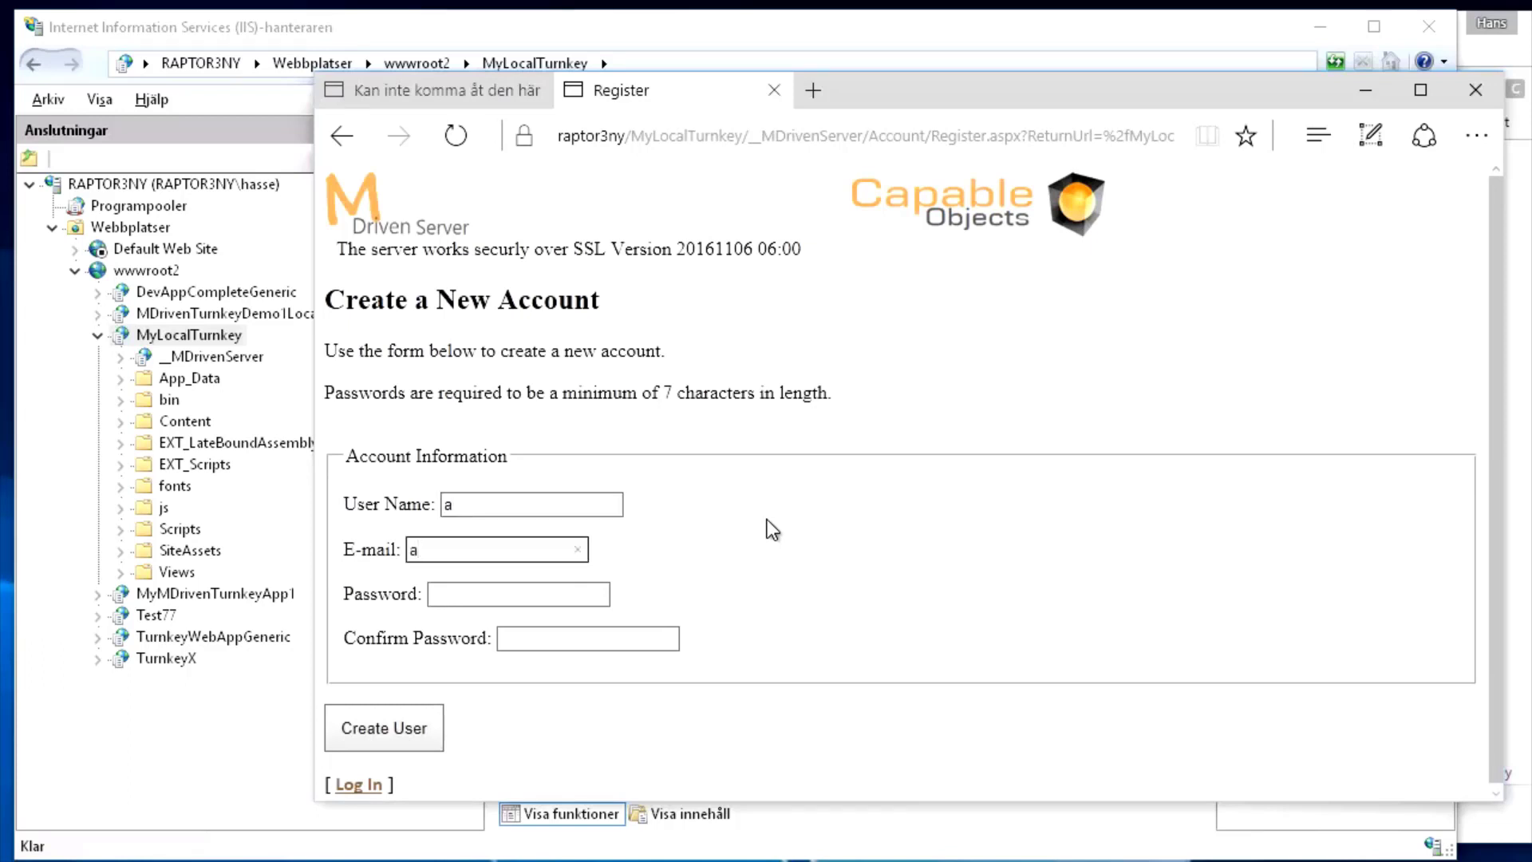
type("@a.se")
key("Tab")
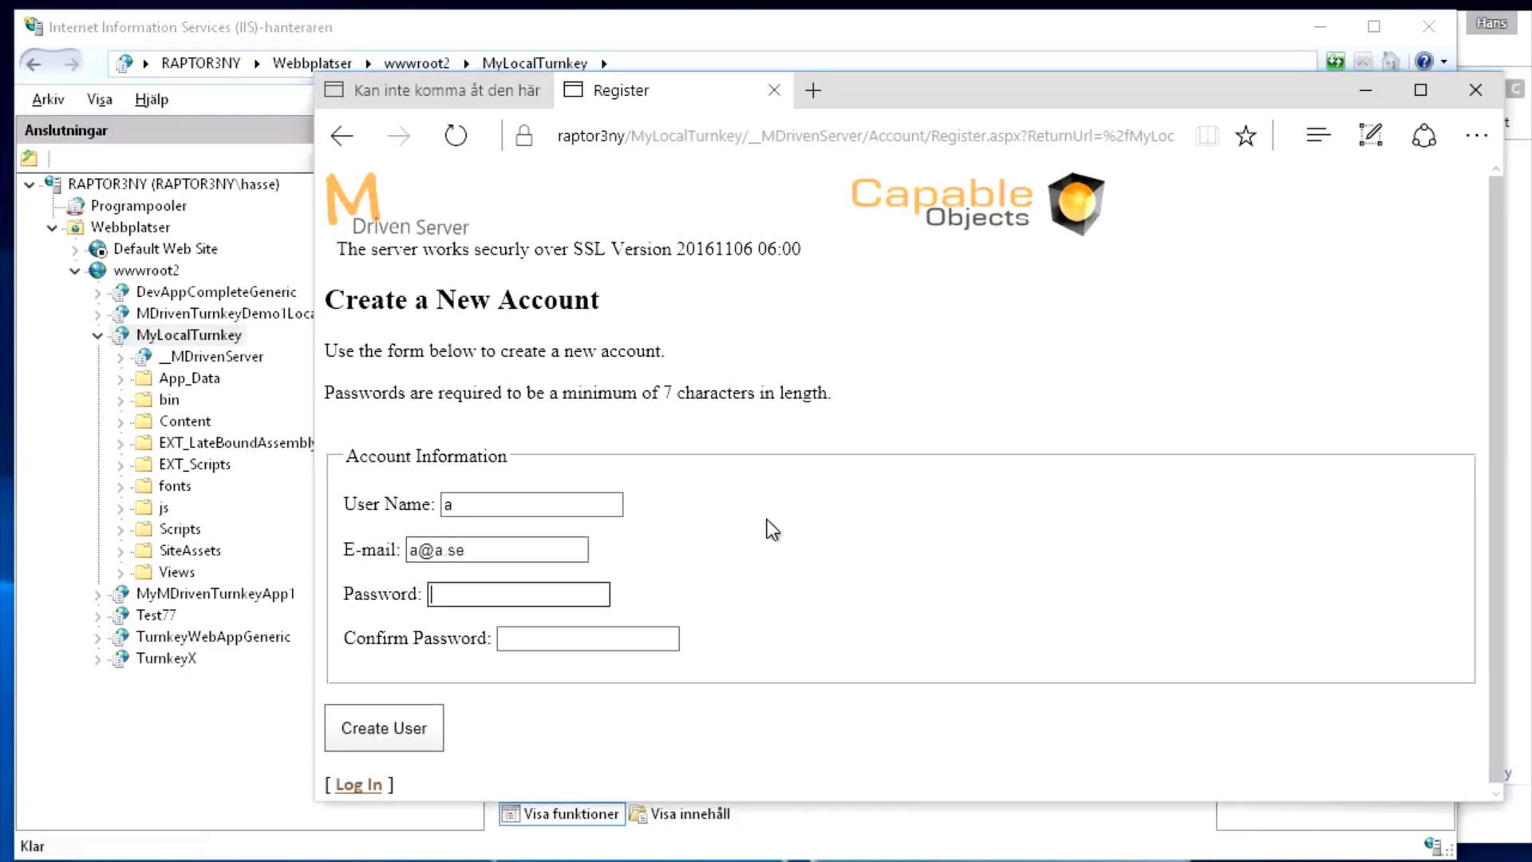
type("aaaaaa")
key("Tab")
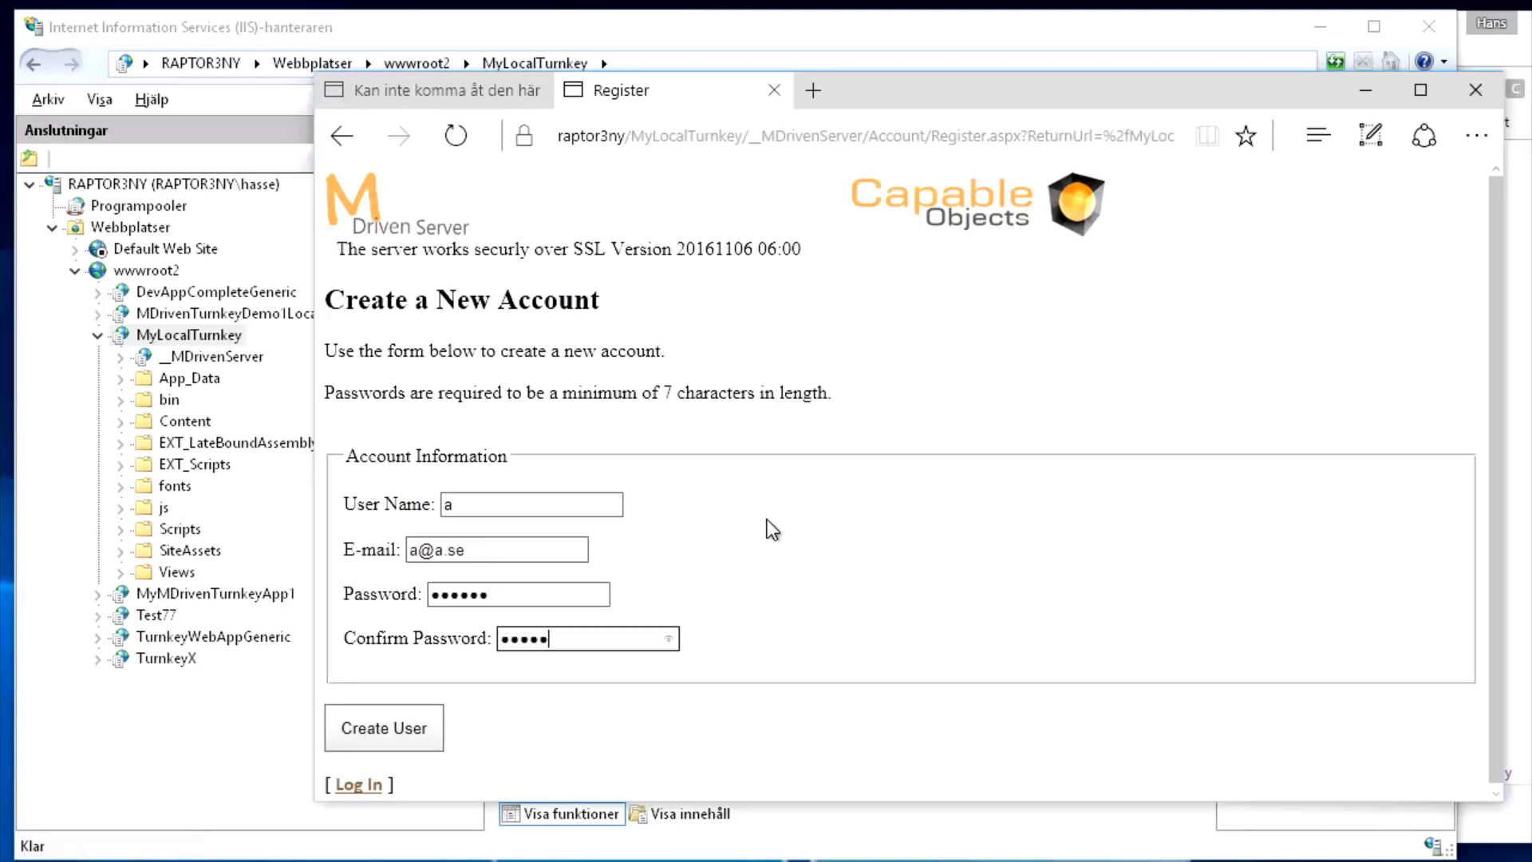
type("aaaaaa")
left_click(399, 725)
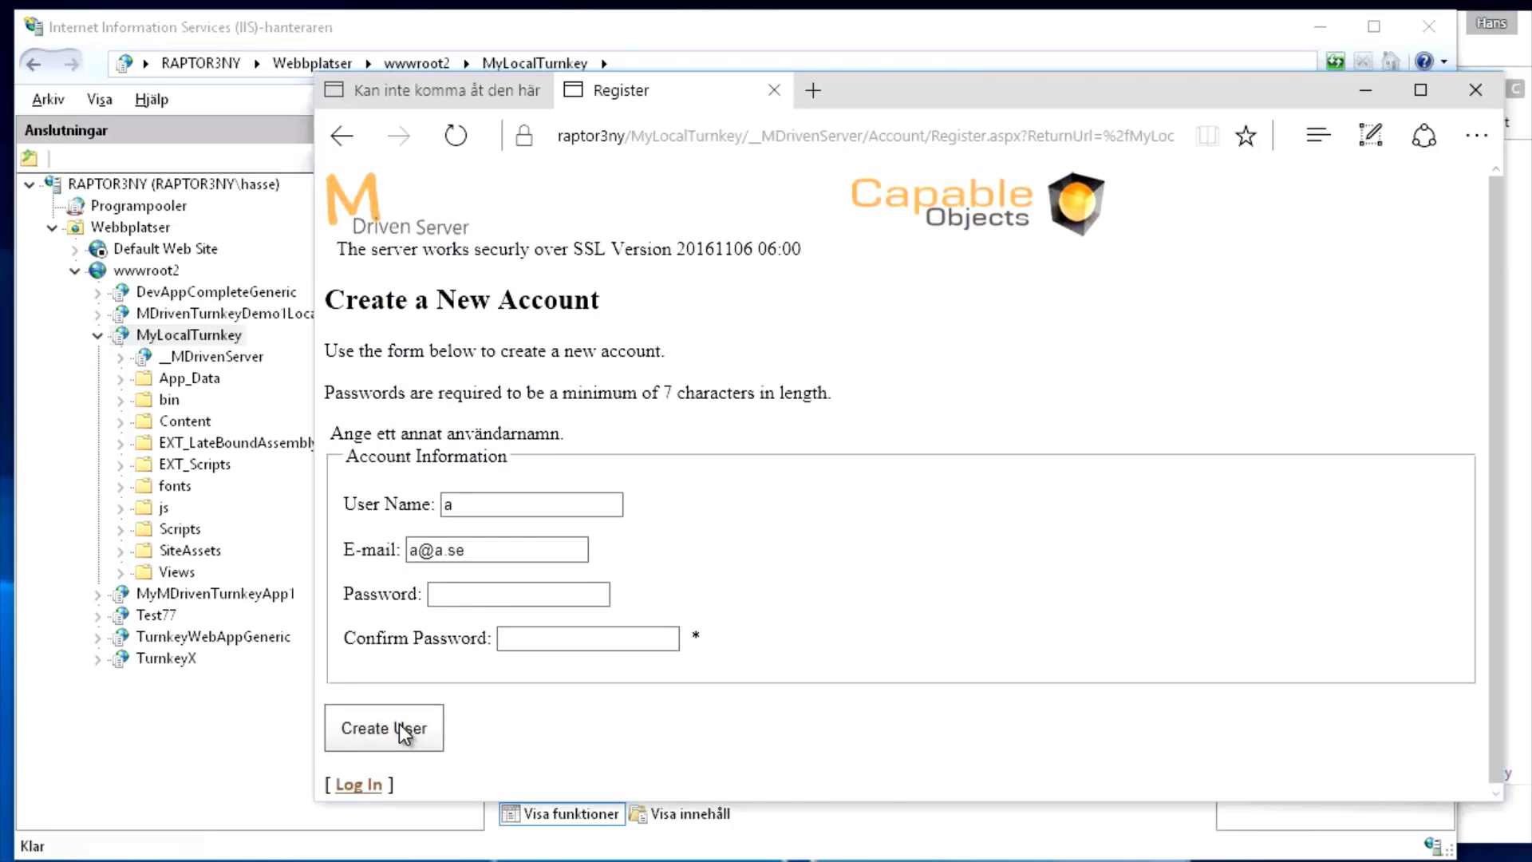
Re-enter the password and its confirmation and submit the registration again
left_click(477, 591)
type("aa")
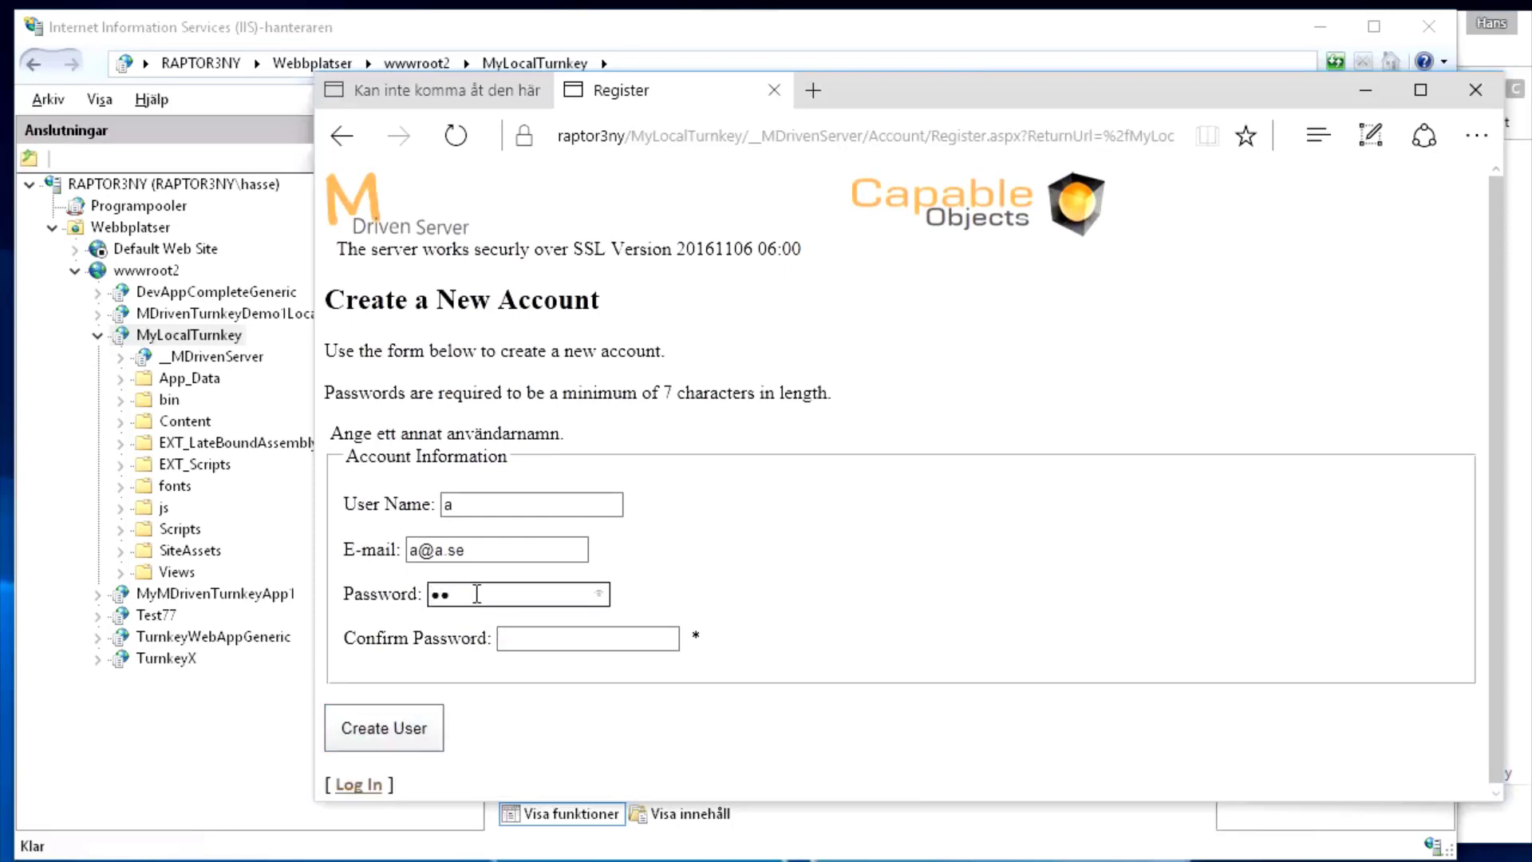
left_click(517, 638)
type("a")
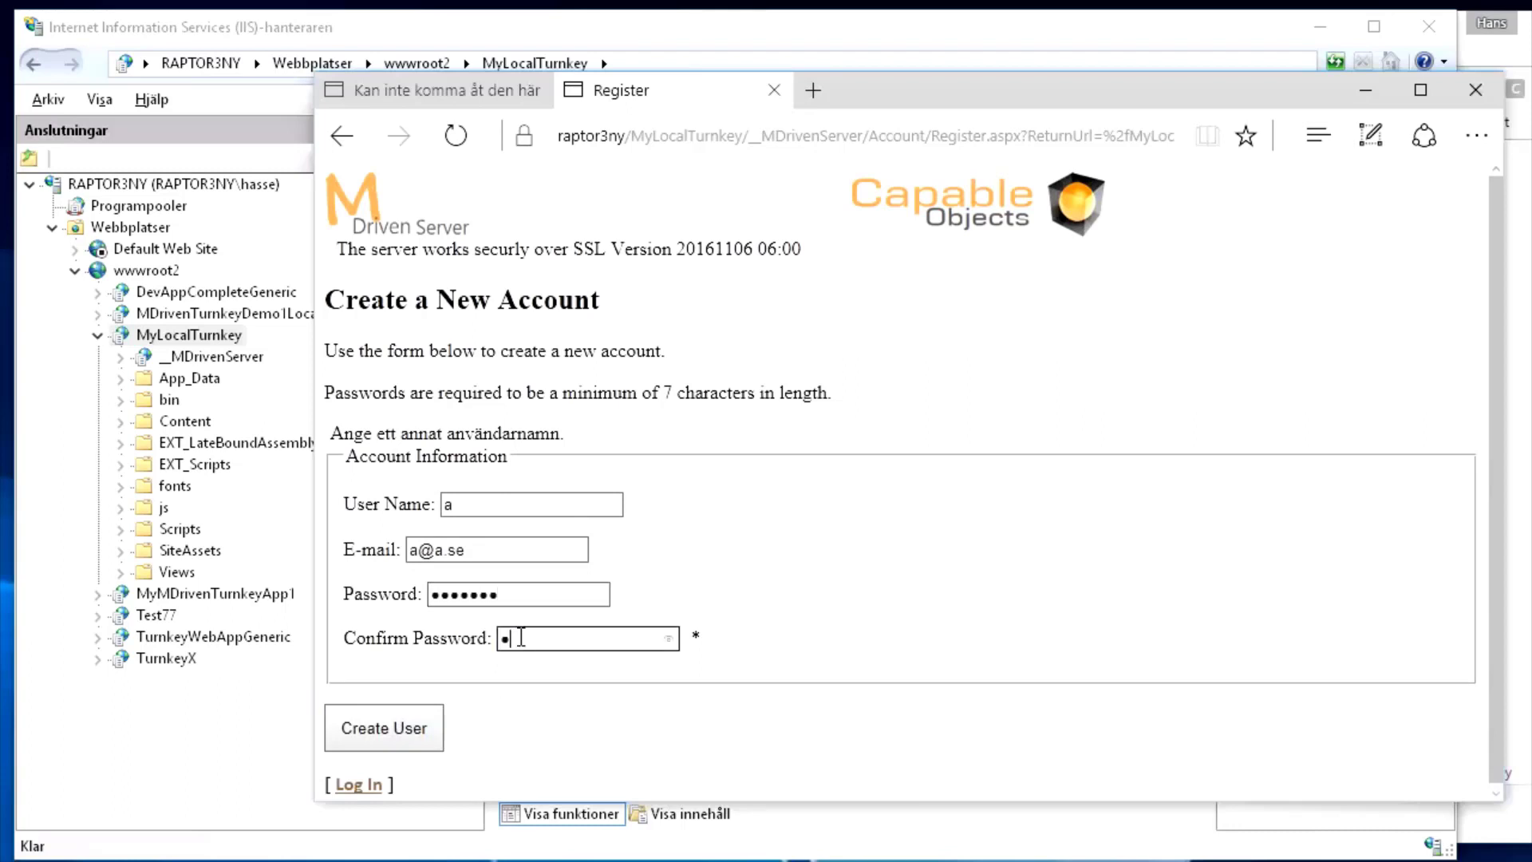
type("aaaaaa")
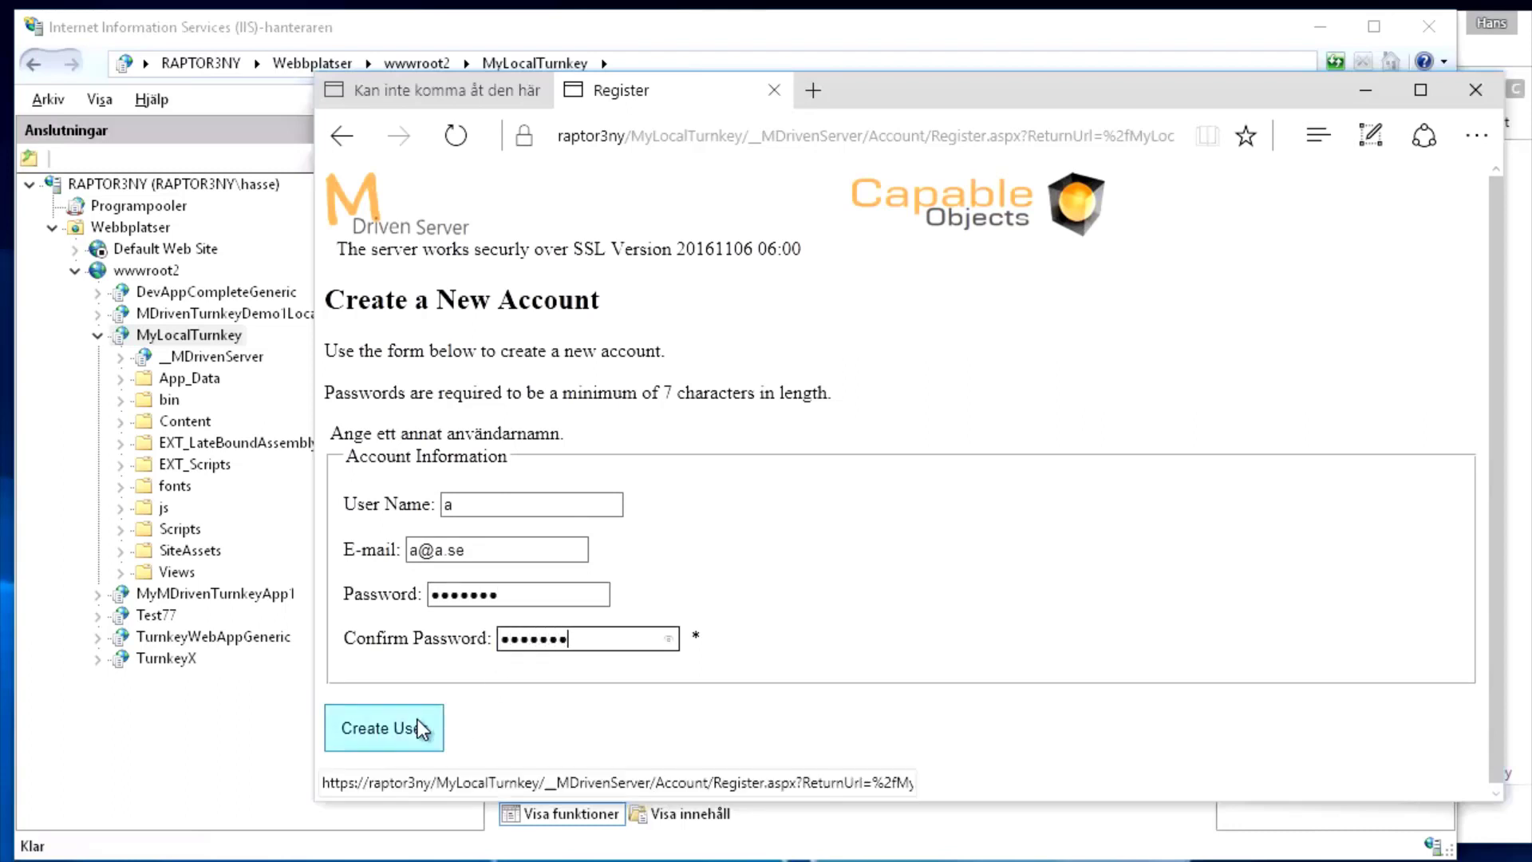
left_click(391, 735)
Replace the already-taken user name and the e-mail, re-enter the password, and create the user
left_click_drag(475, 506, 335, 504)
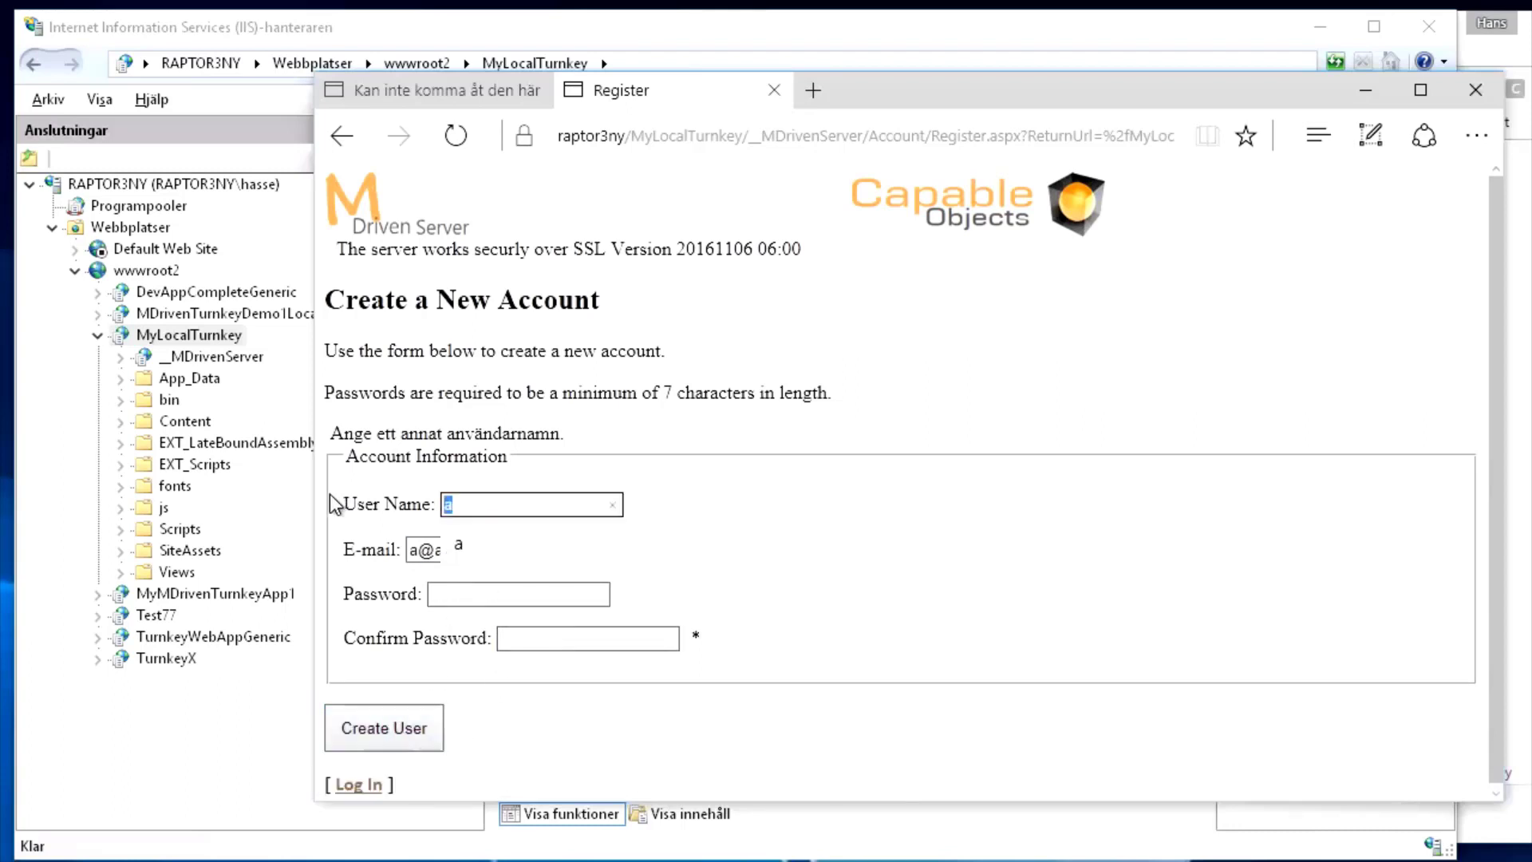
type("b")
left_click(725, 506)
left_click_drag(419, 554, 451, 545)
type("b@")
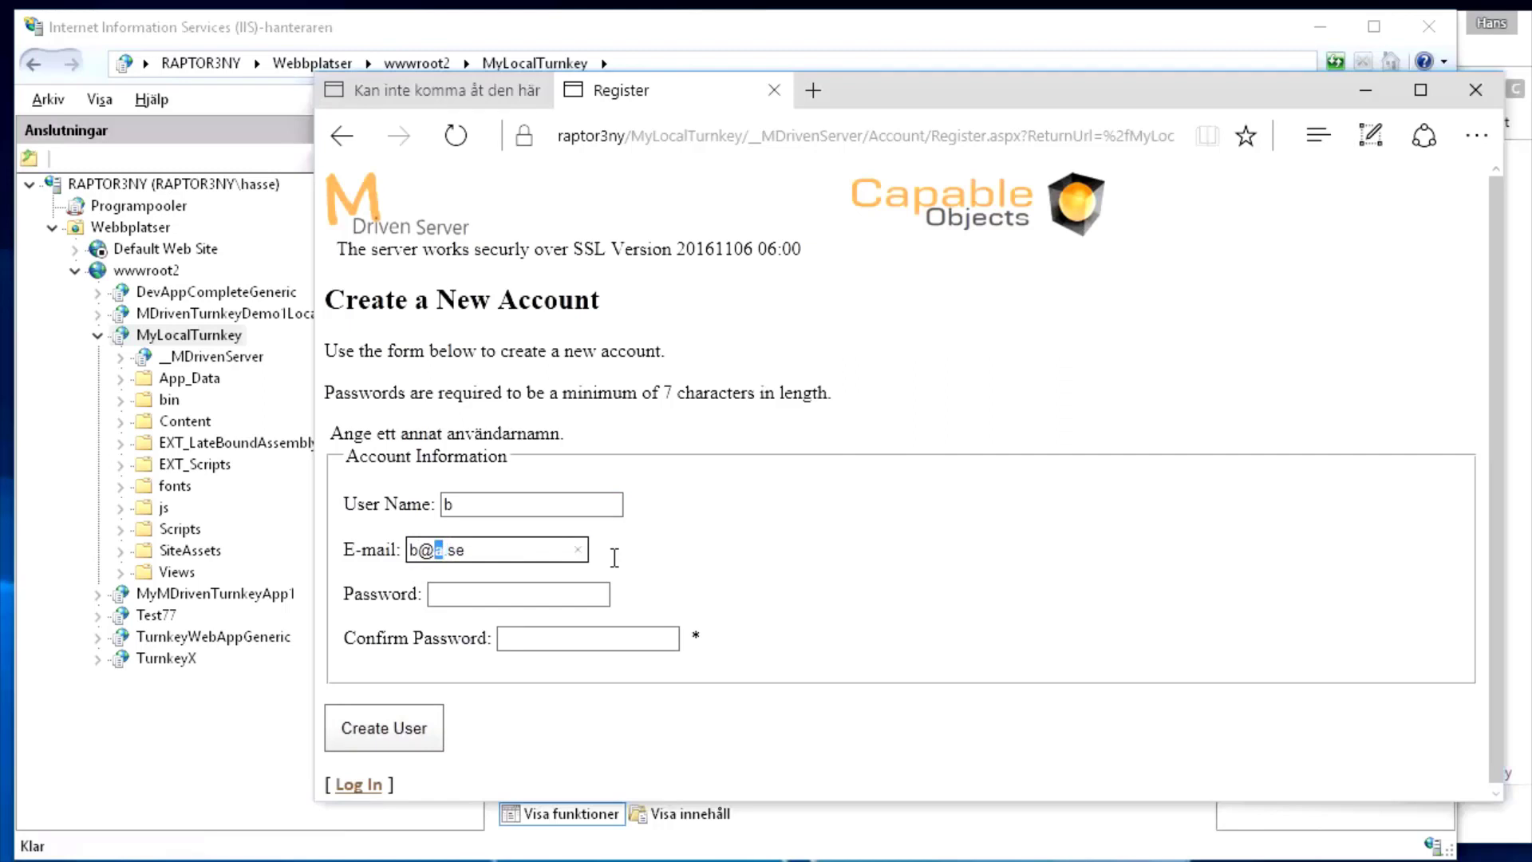
type("b")
key("Tab")
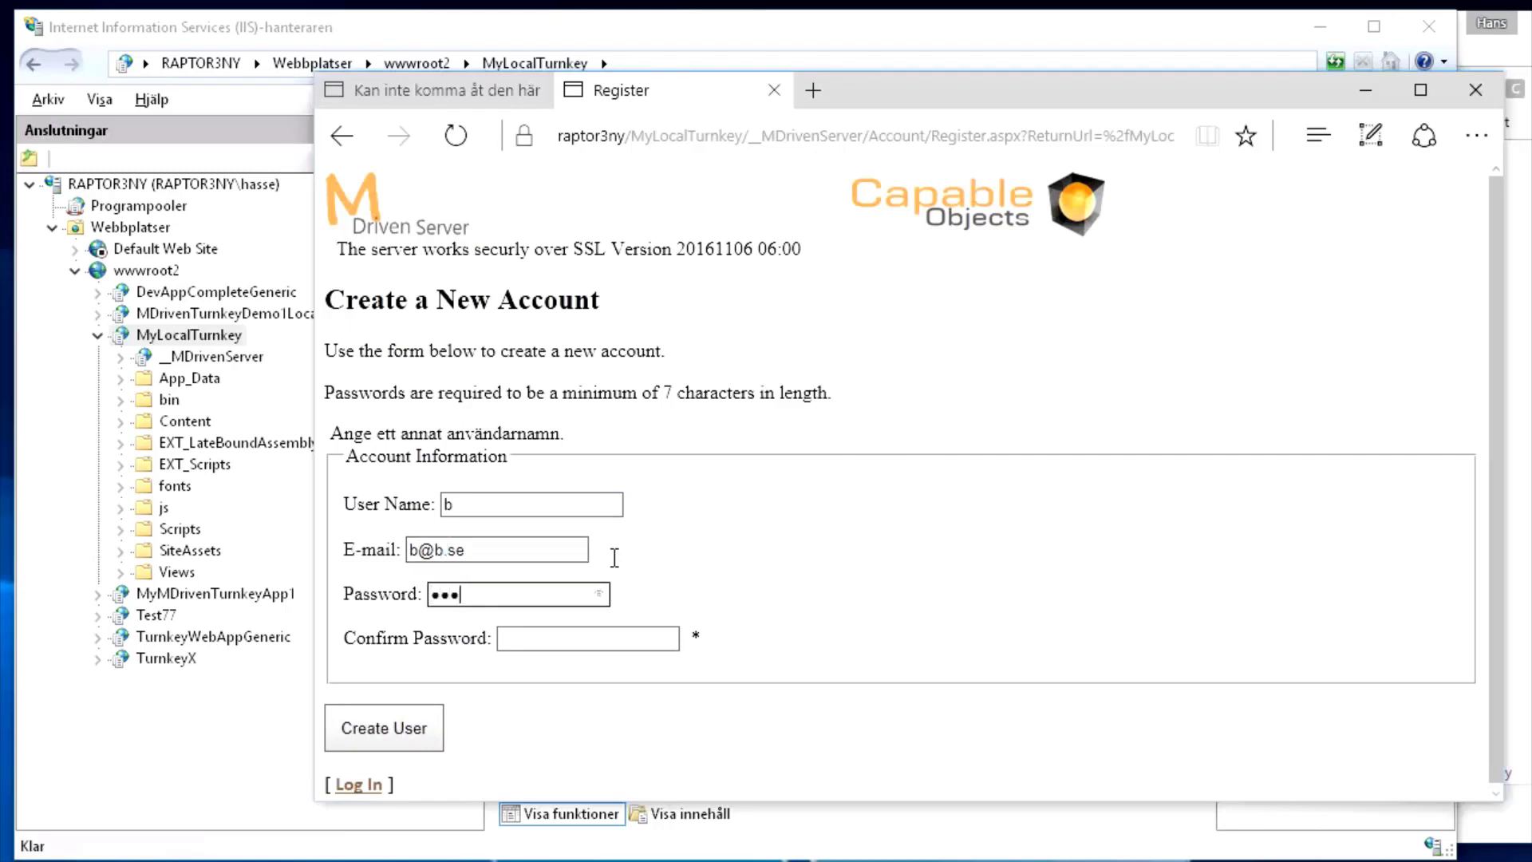
type("b")
key("Tab")
type("bb")
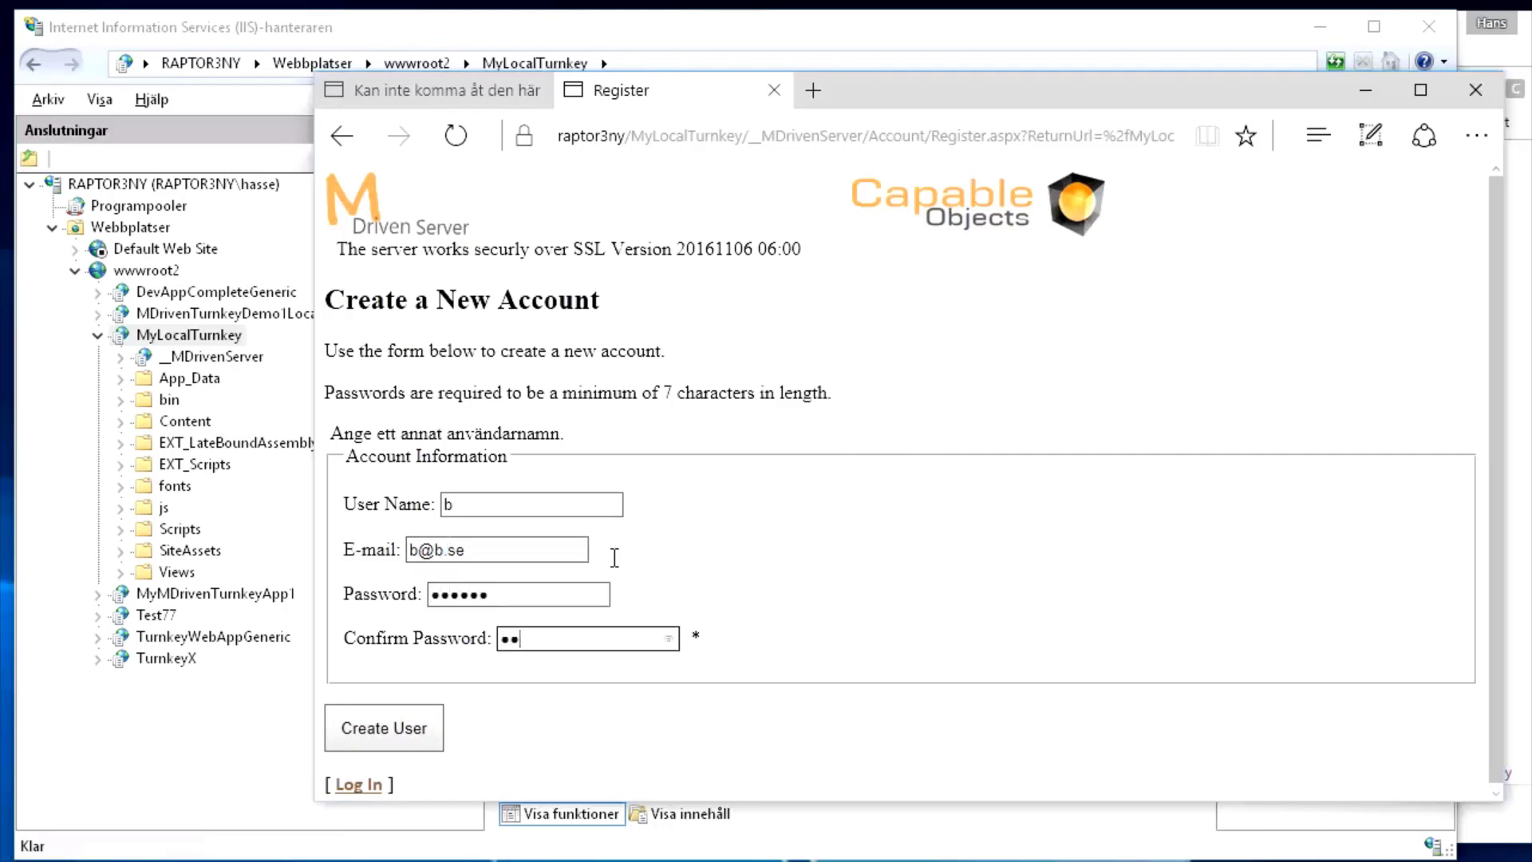
type("bbbb")
left_click(371, 731)
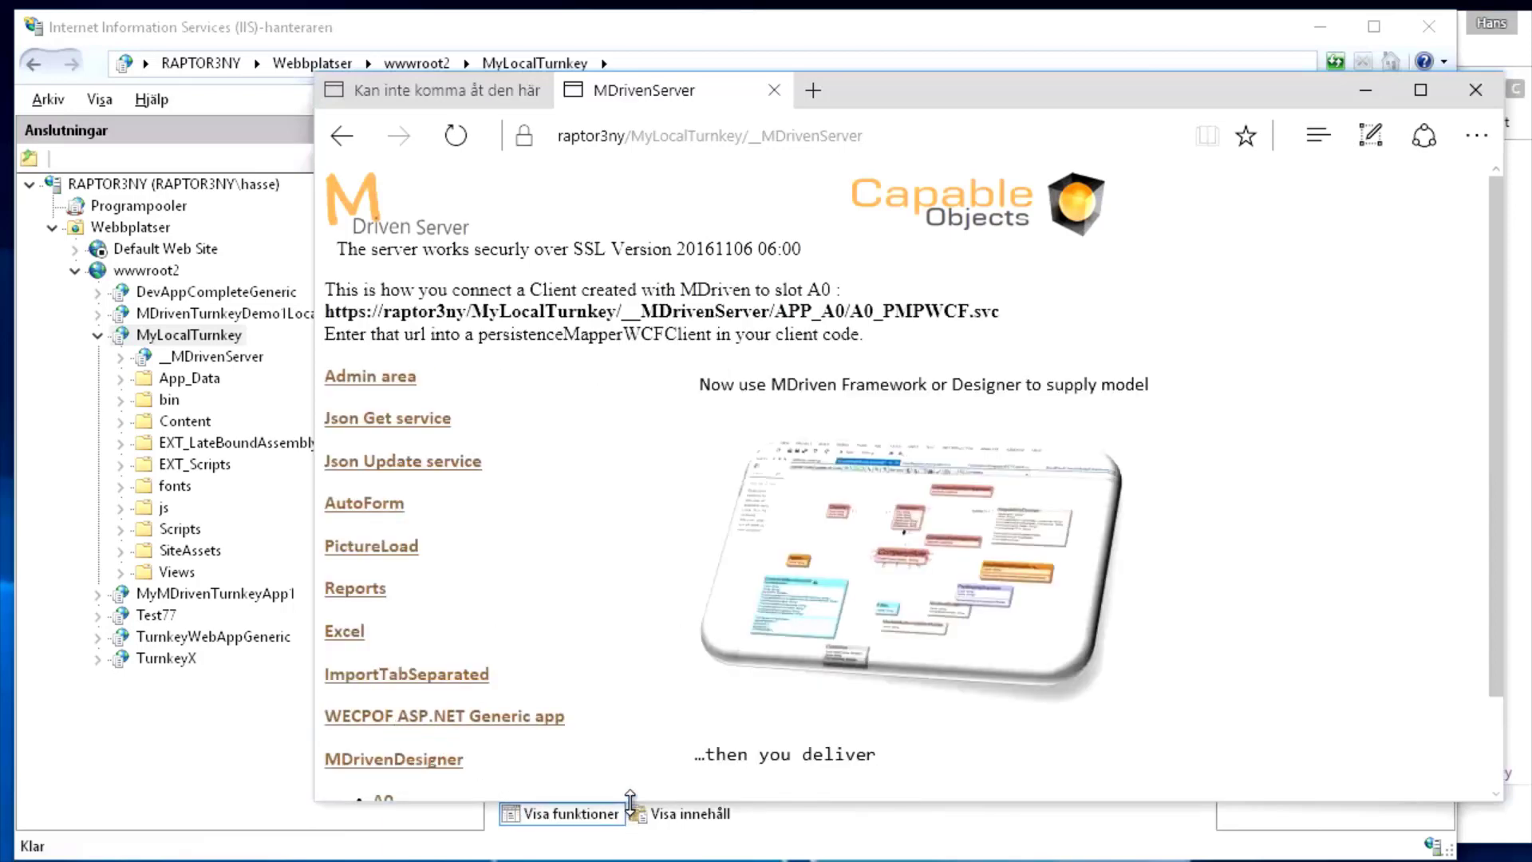
Review the setup guide's requirements for https and an evolved internal model
left_click_drag(630, 800, 630, 855)
mouse_move(625, 850)
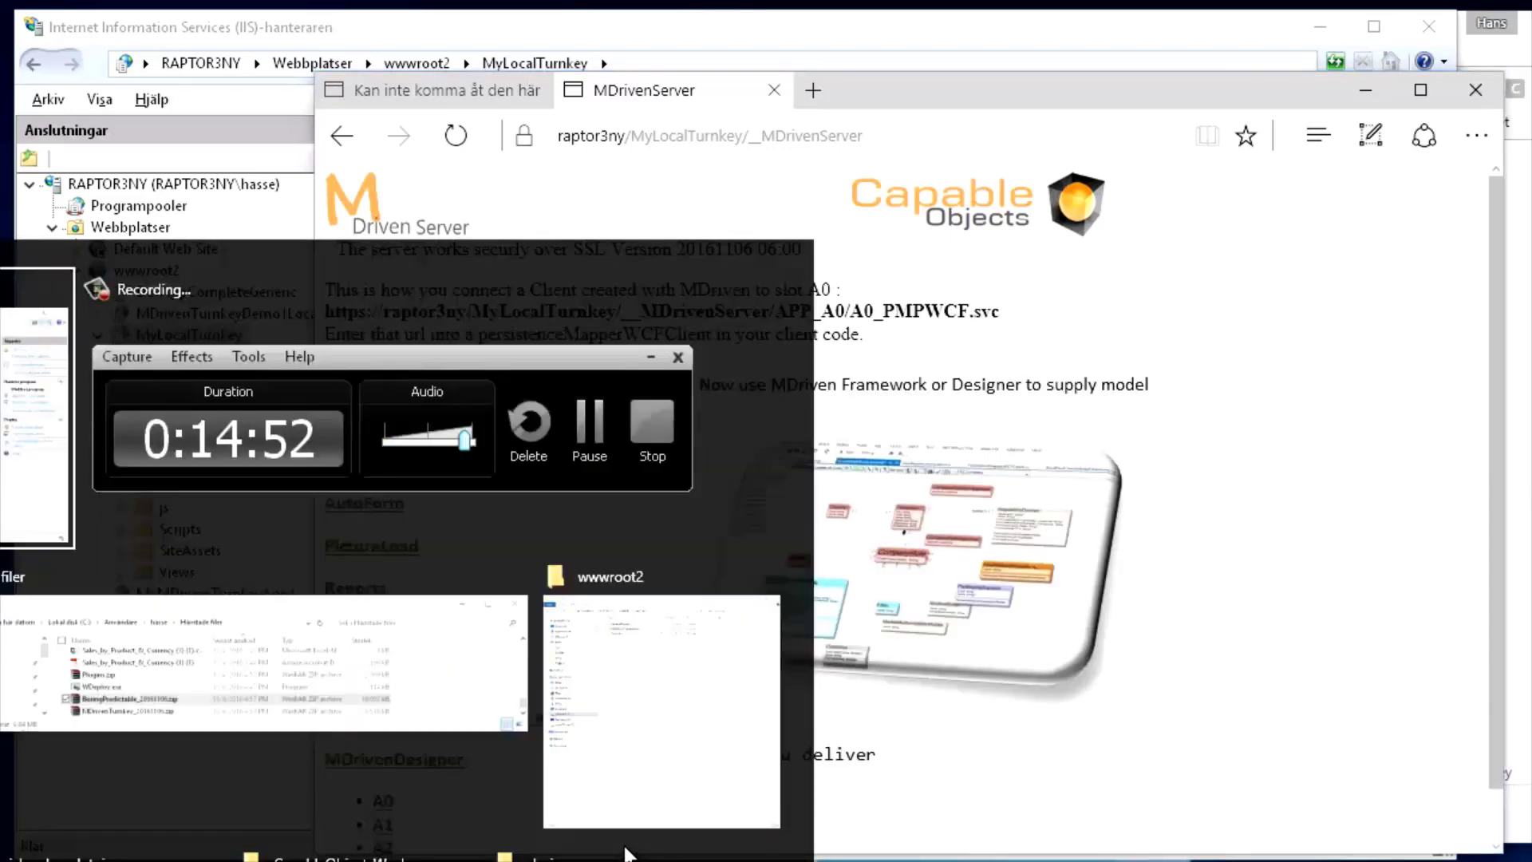
left_click(625, 850)
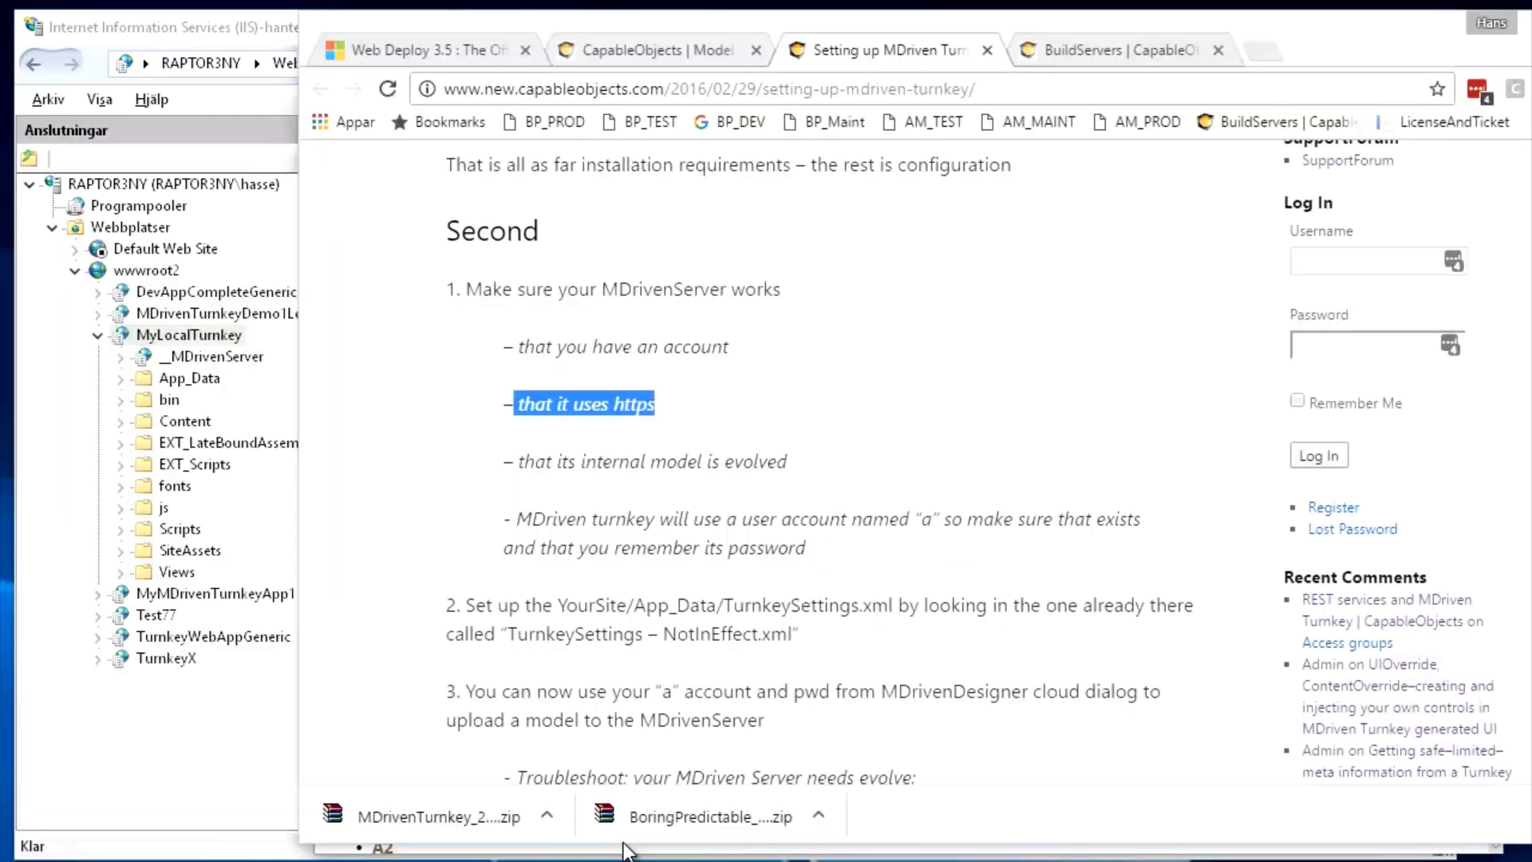
left_click_drag(515, 406, 655, 405)
left_click_drag(517, 463, 849, 477)
key("alt+Tab")
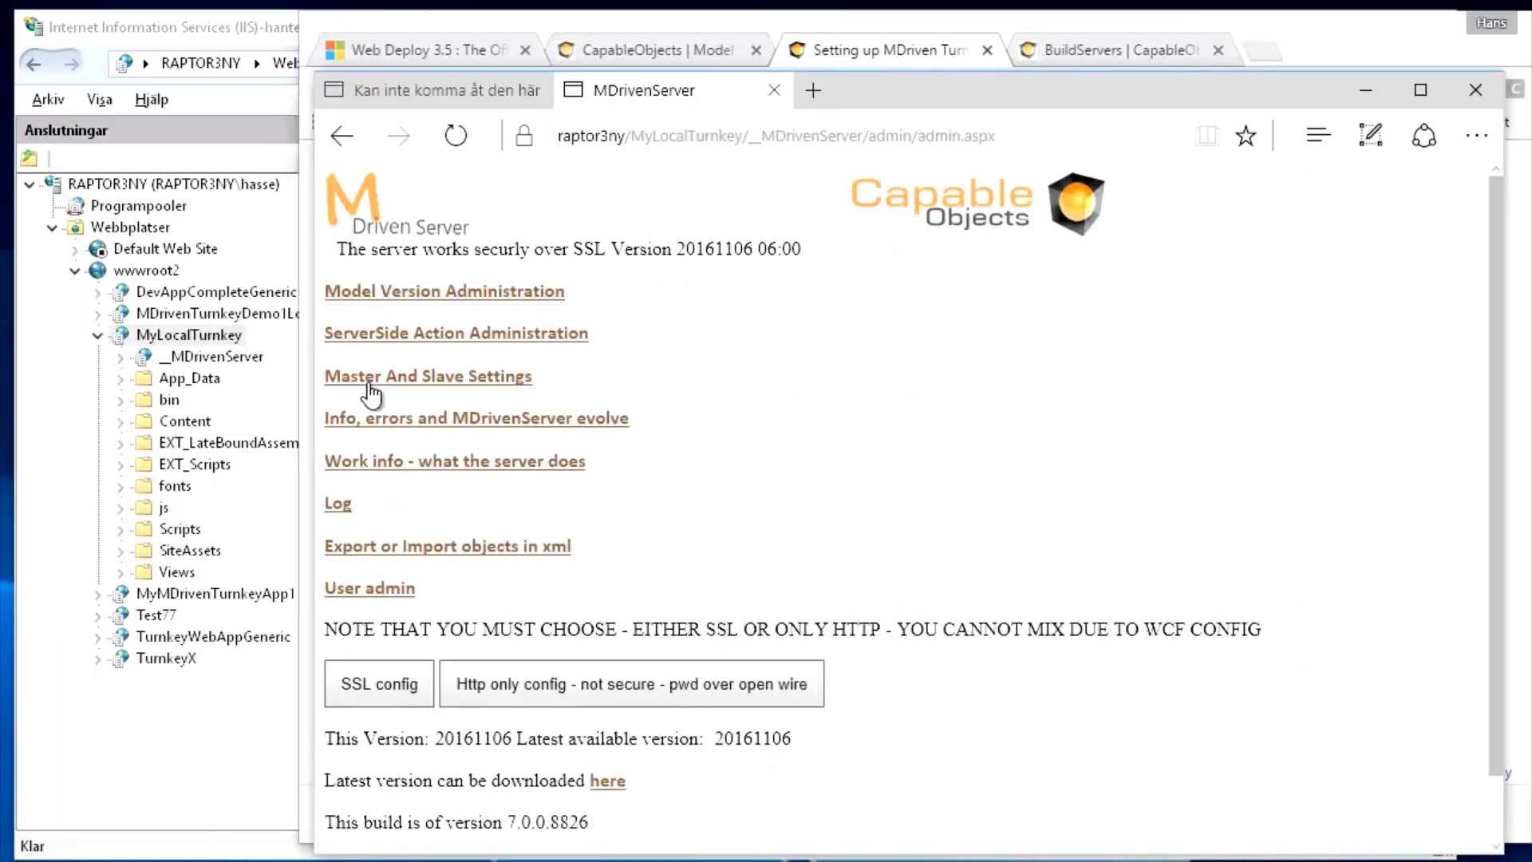
Open the InfoAndErrors admin page and run the server diagnostics
left_click_drag(635, 426, 567, 420)
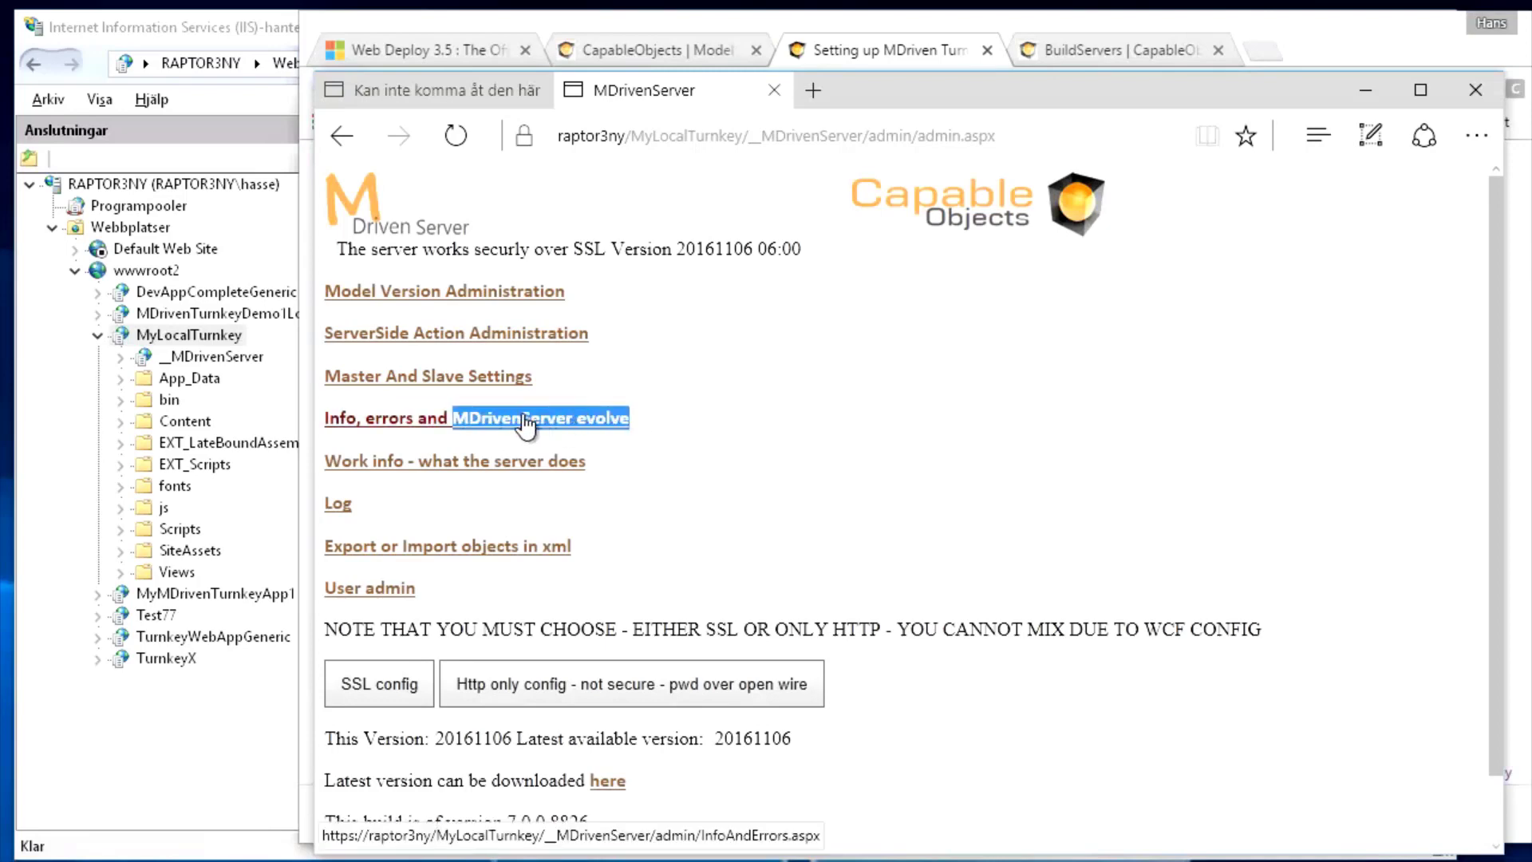
left_click(495, 420)
scroll(568, 477, "down", 1)
scroll(568, 477, "down", 10)
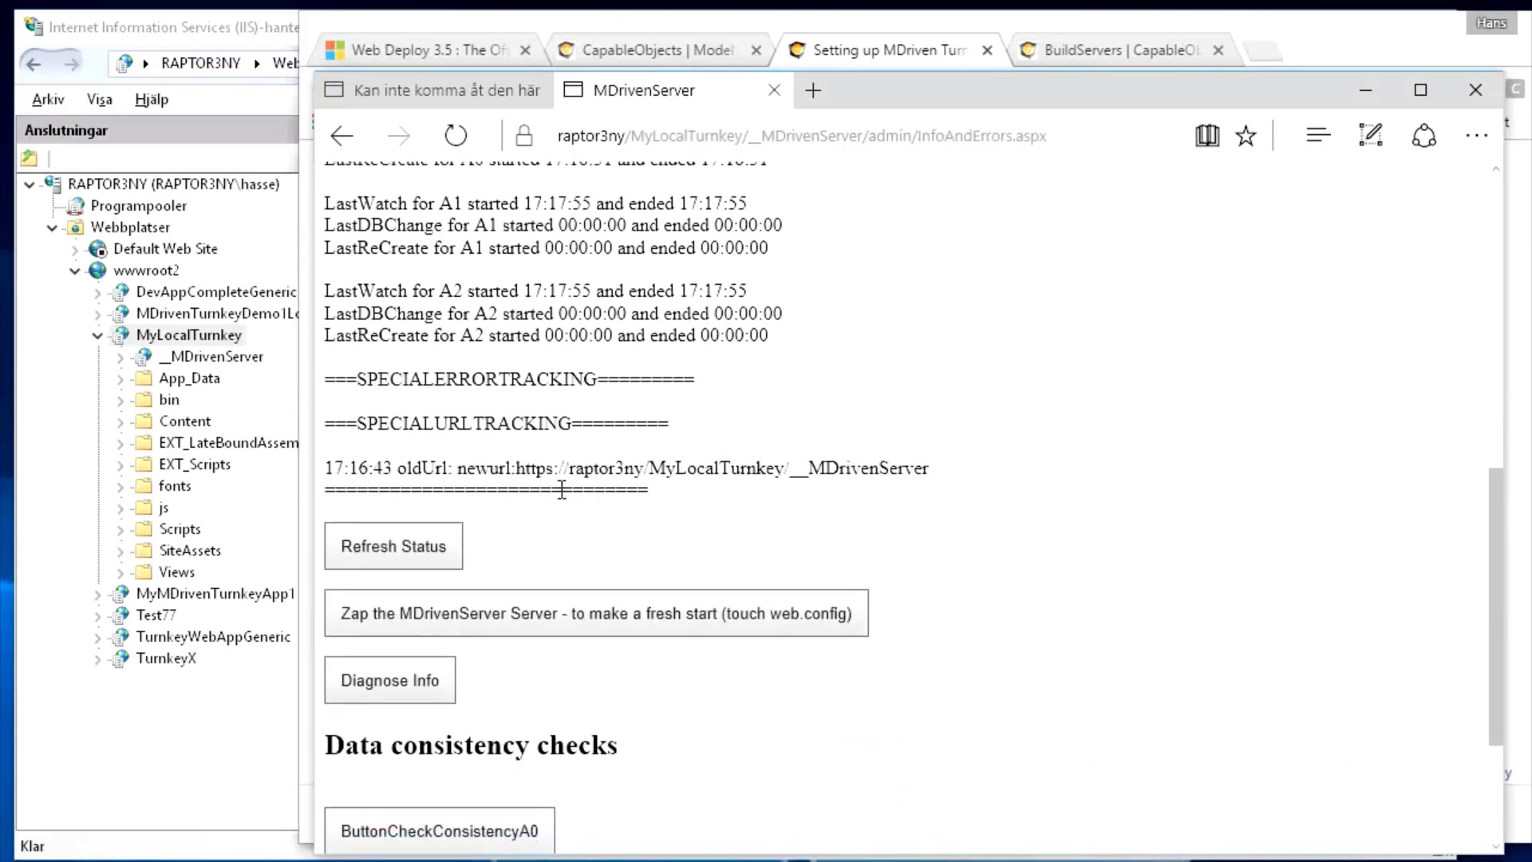
left_click(424, 444)
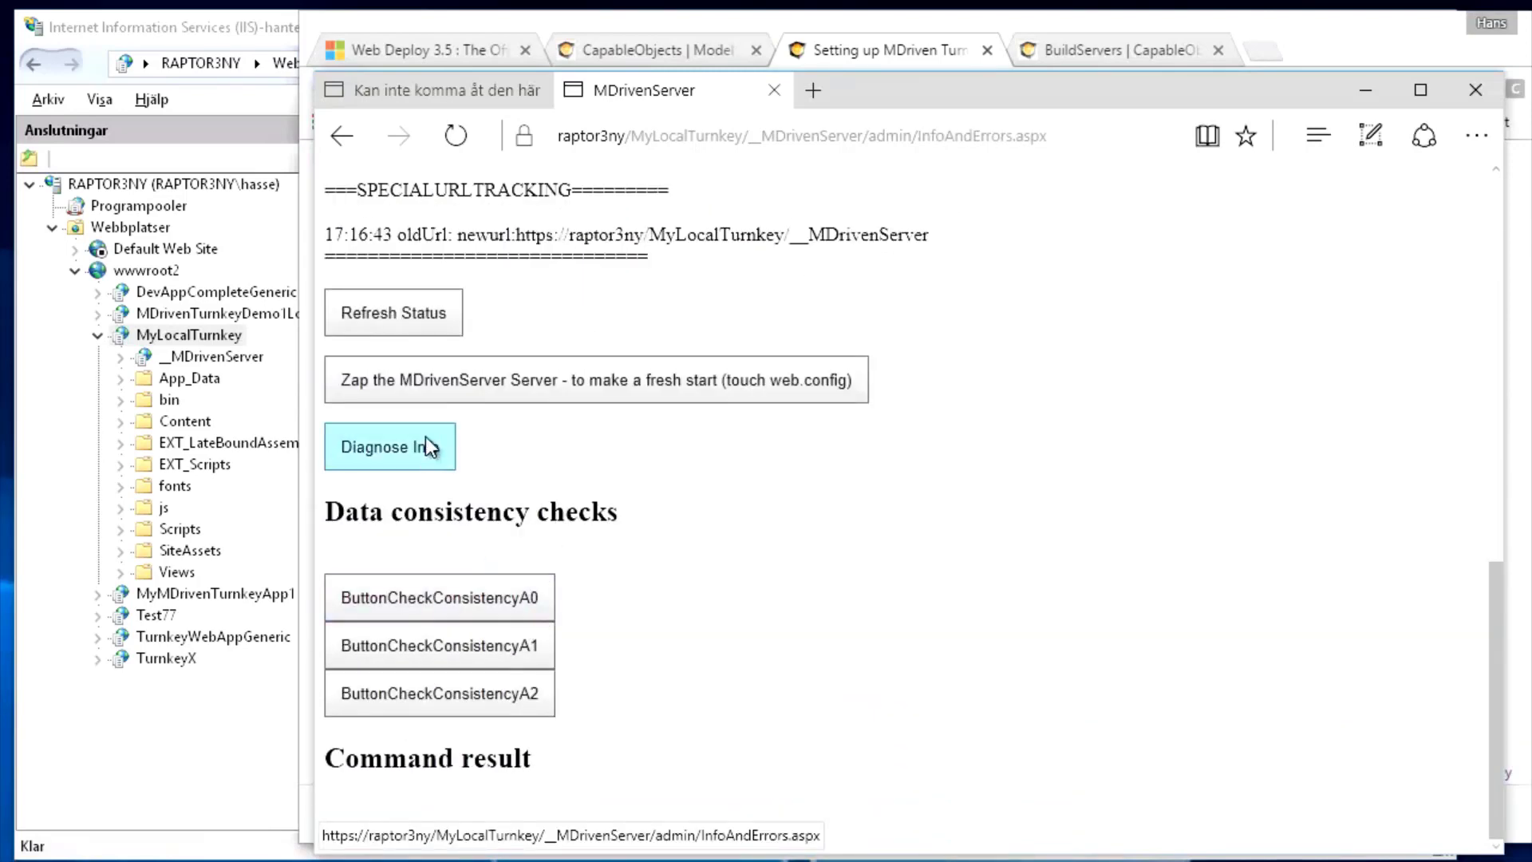
Run 'Evolve Admin database' and verify the command result reads 'Evolve success'
scroll(547, 444, "up", 9)
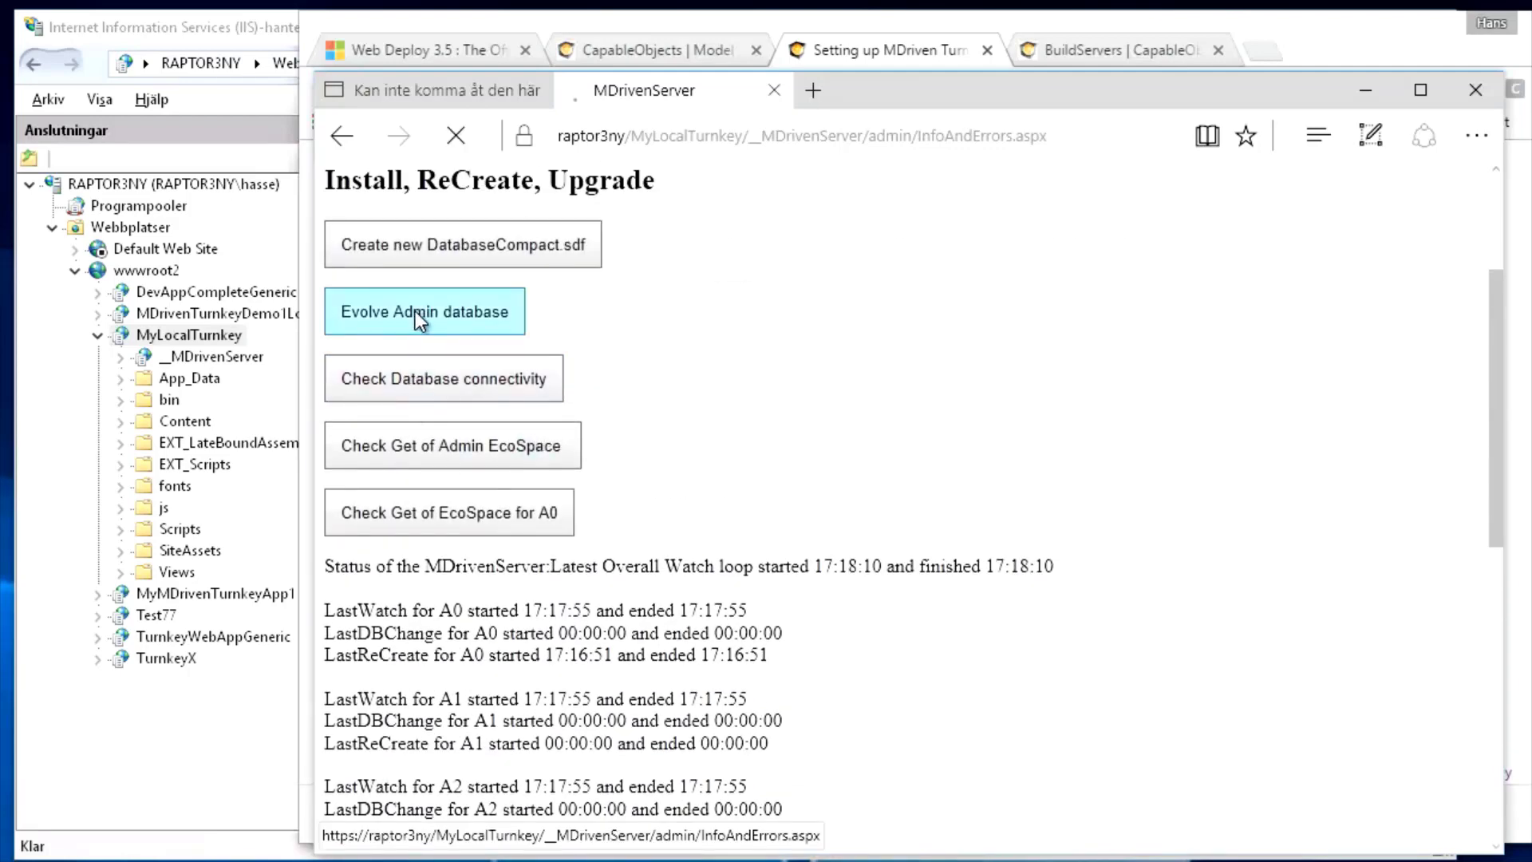
left_click(415, 312)
scroll(611, 552, "down", 4)
scroll(607, 591, "down", 6)
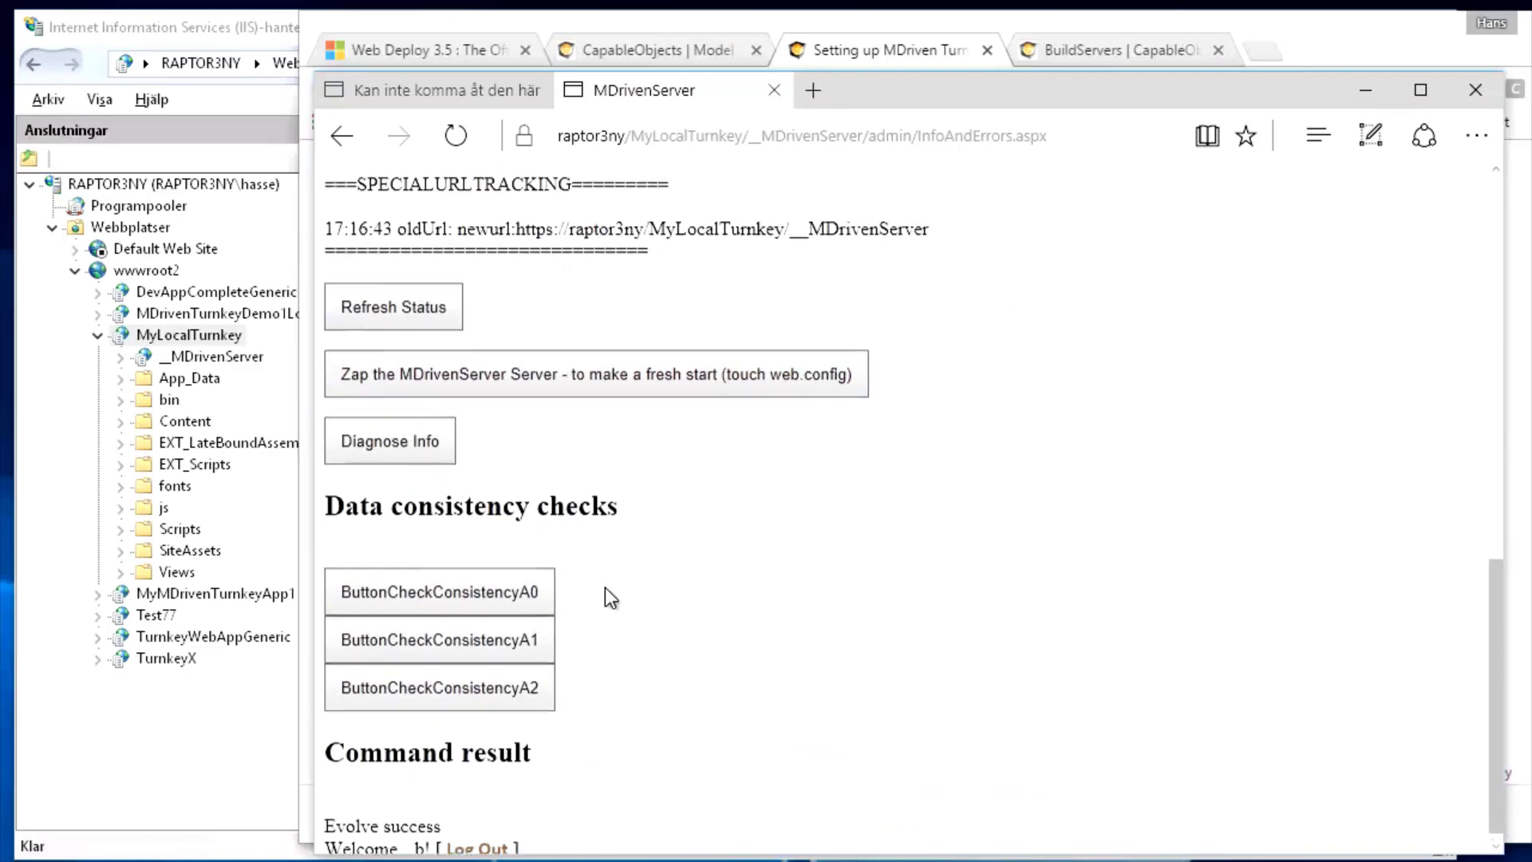
scroll(605, 587, "up", 10)
scroll(605, 582, "down", 10)
left_click_drag(467, 811, 337, 813)
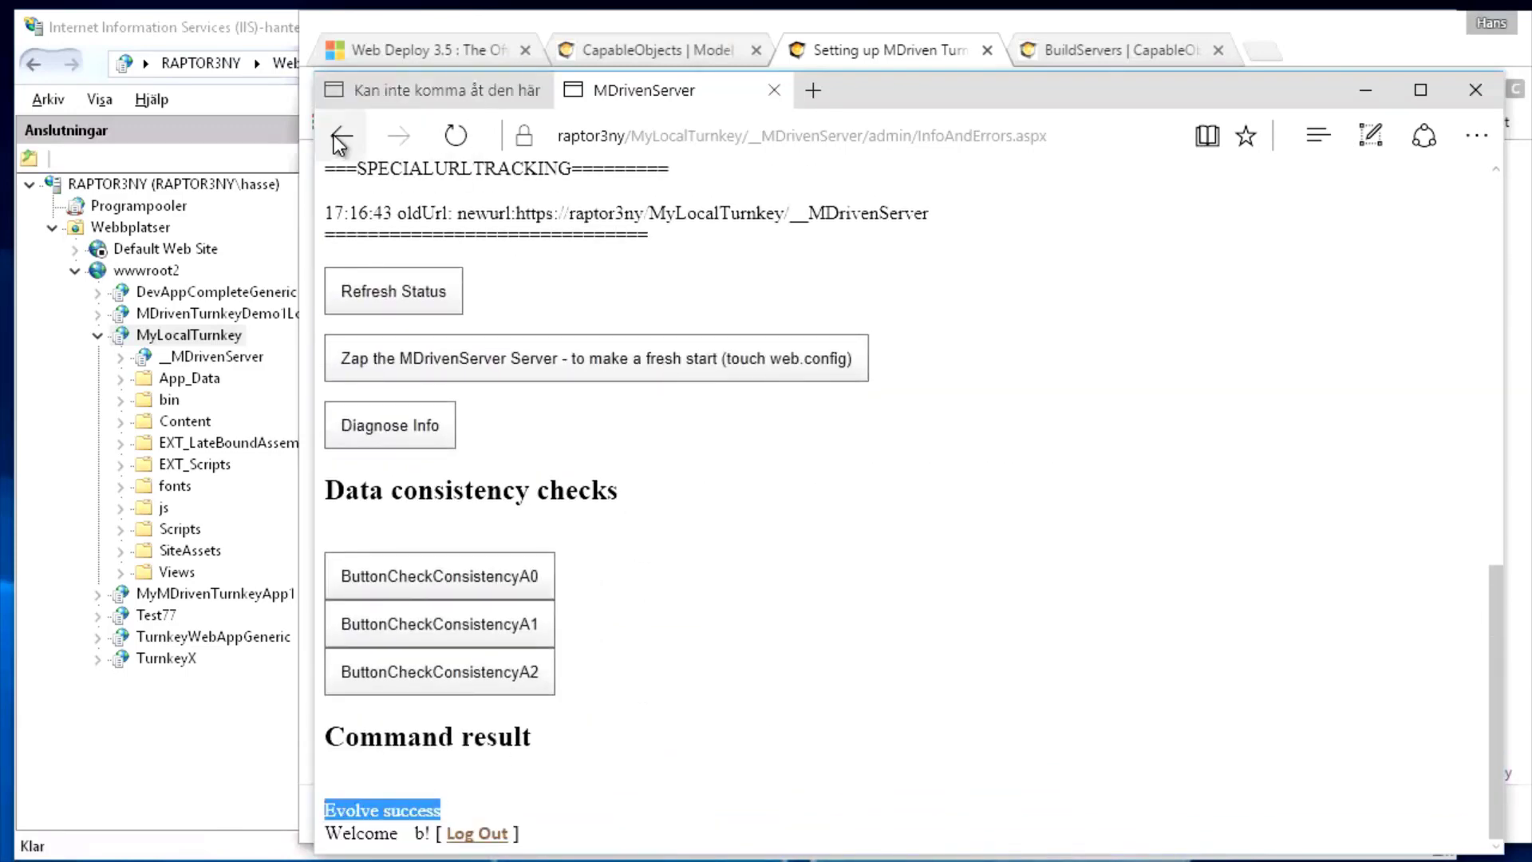
key("alt+Tab")
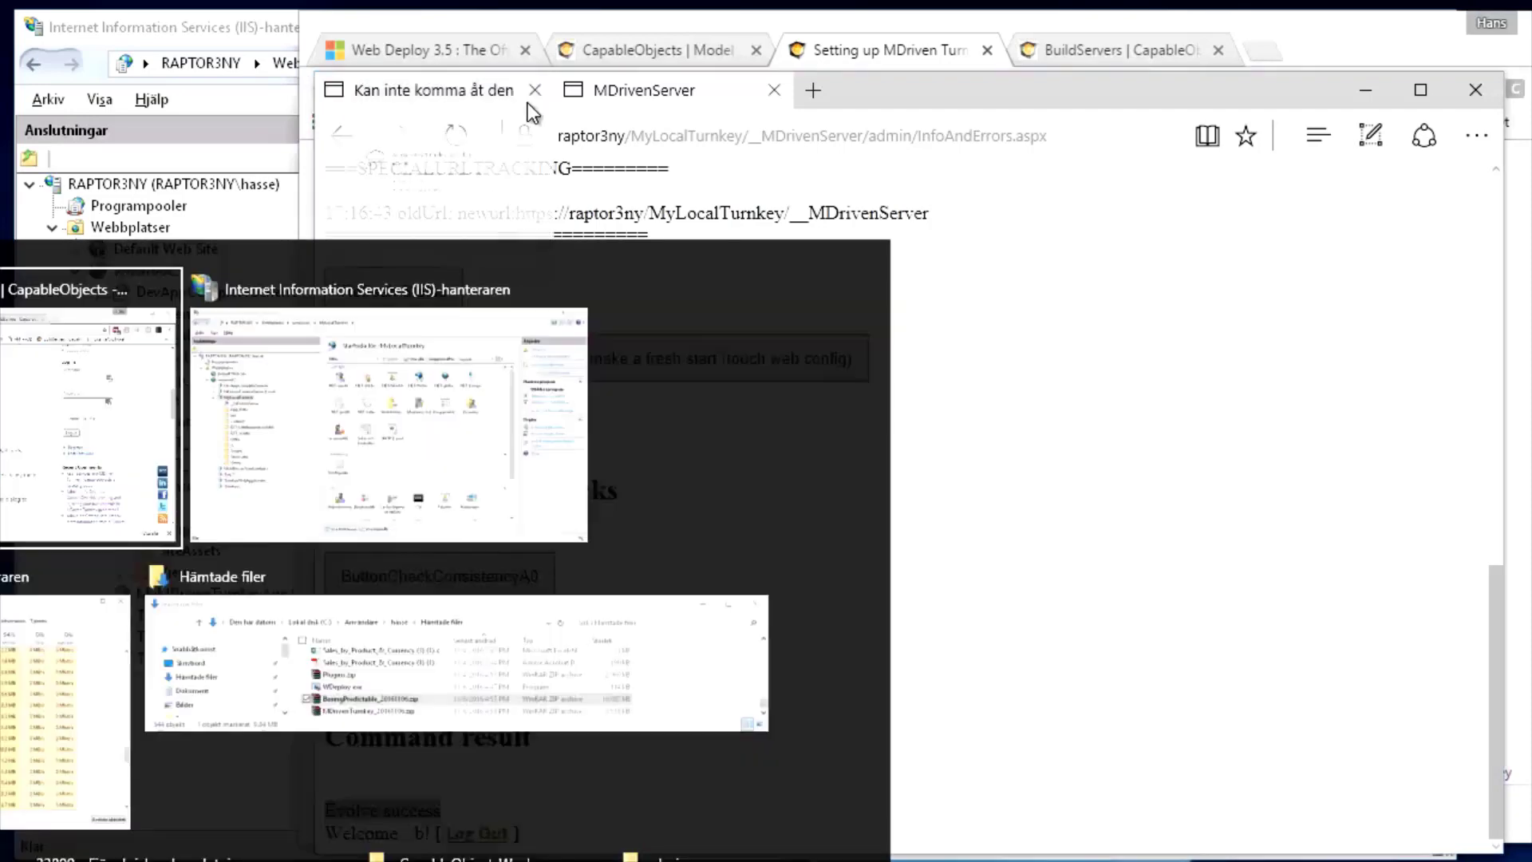
Highlight the article's note that Turnkey needs a user account named a, then return to Edge's MDriven Server page
left_click(663, 497)
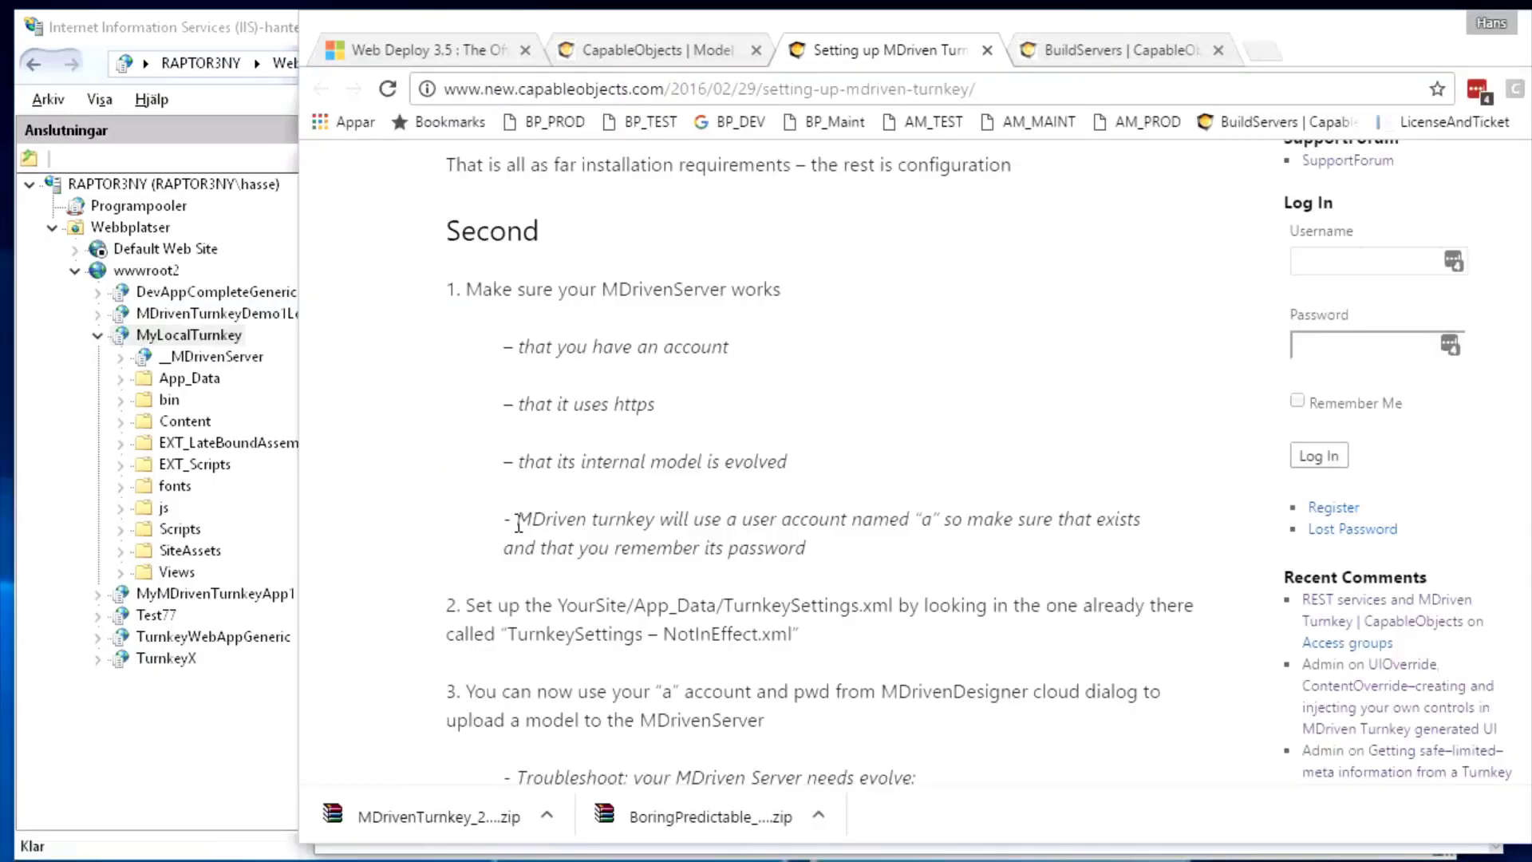
left_click_drag(518, 525, 942, 556)
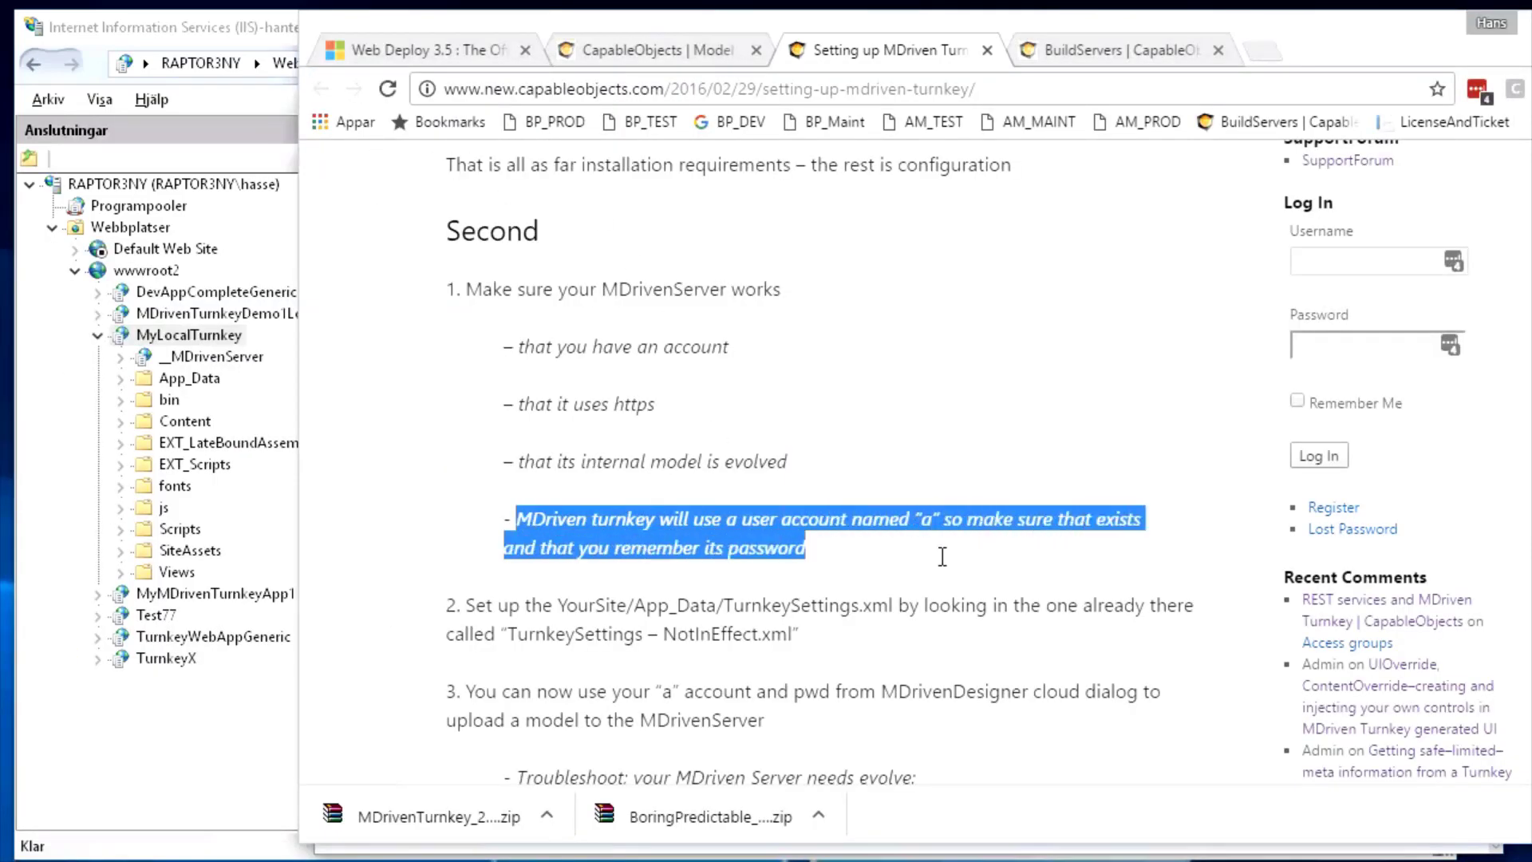
left_click(937, 557)
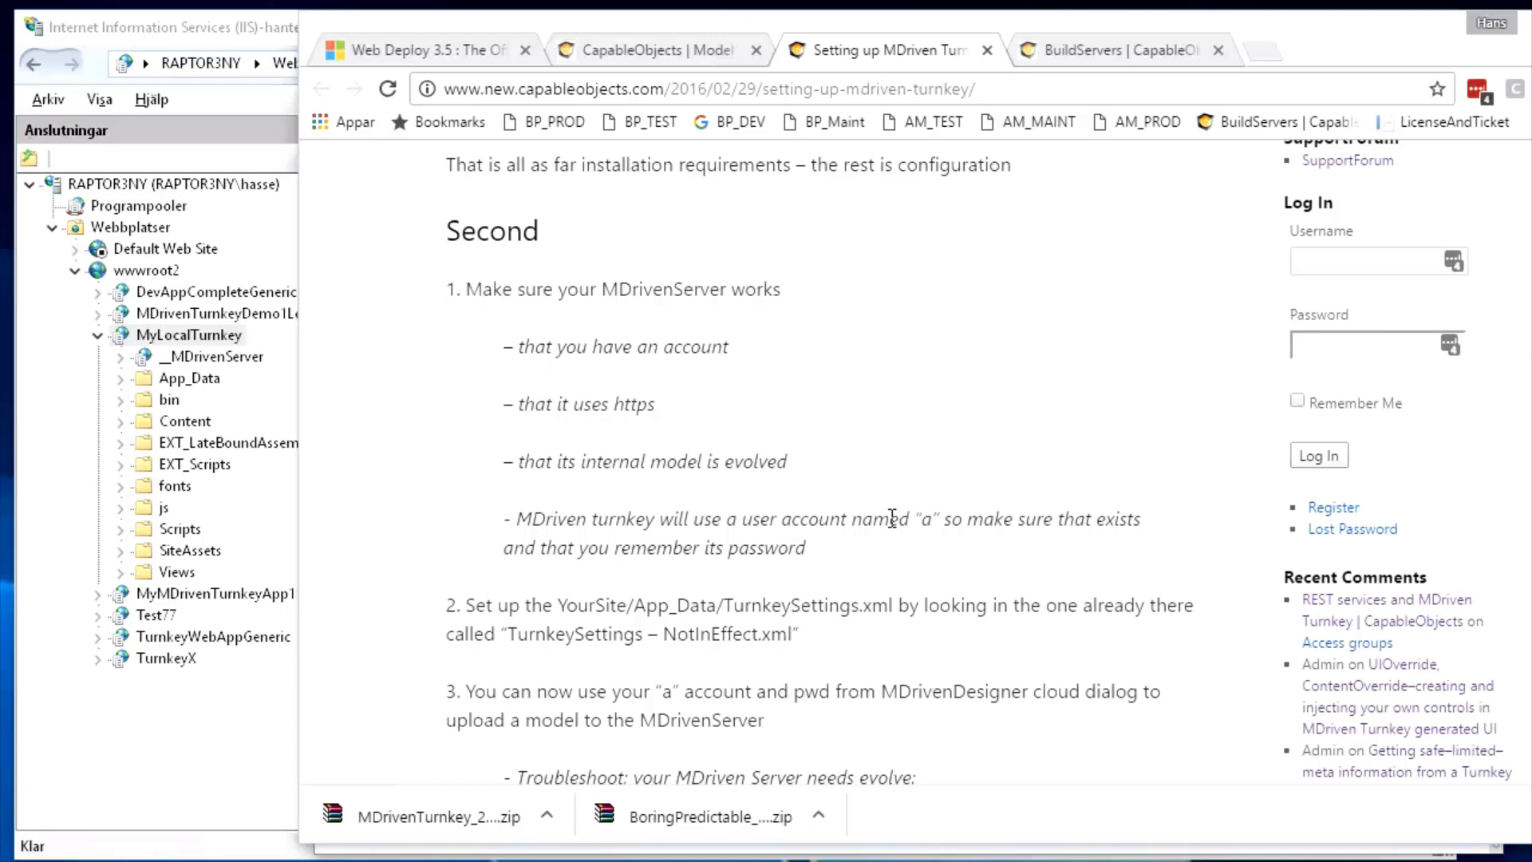
key("alt+Tab")
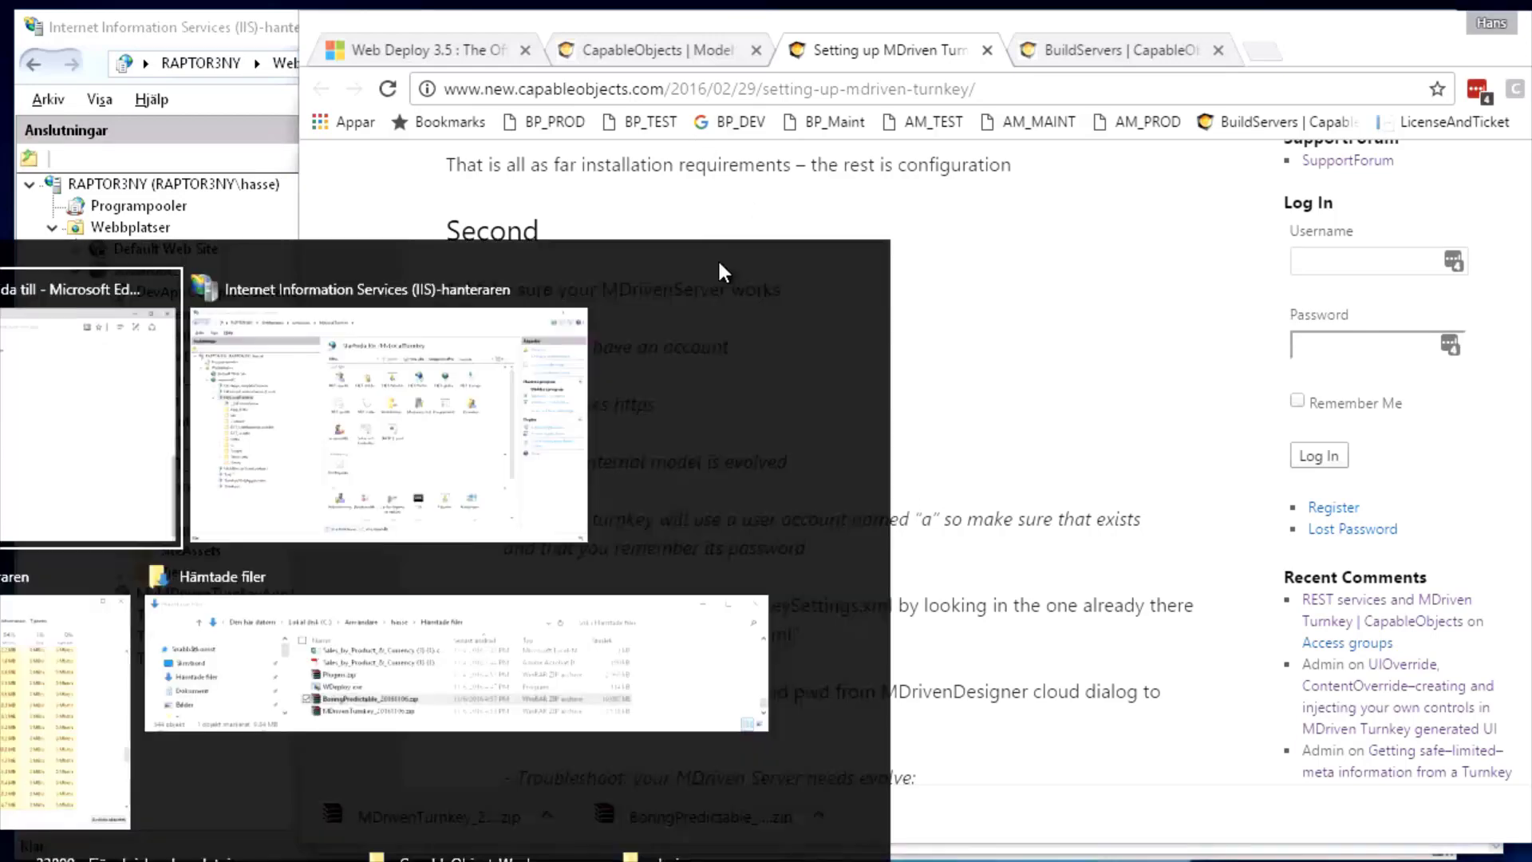
scroll(913, 391, "up", 15)
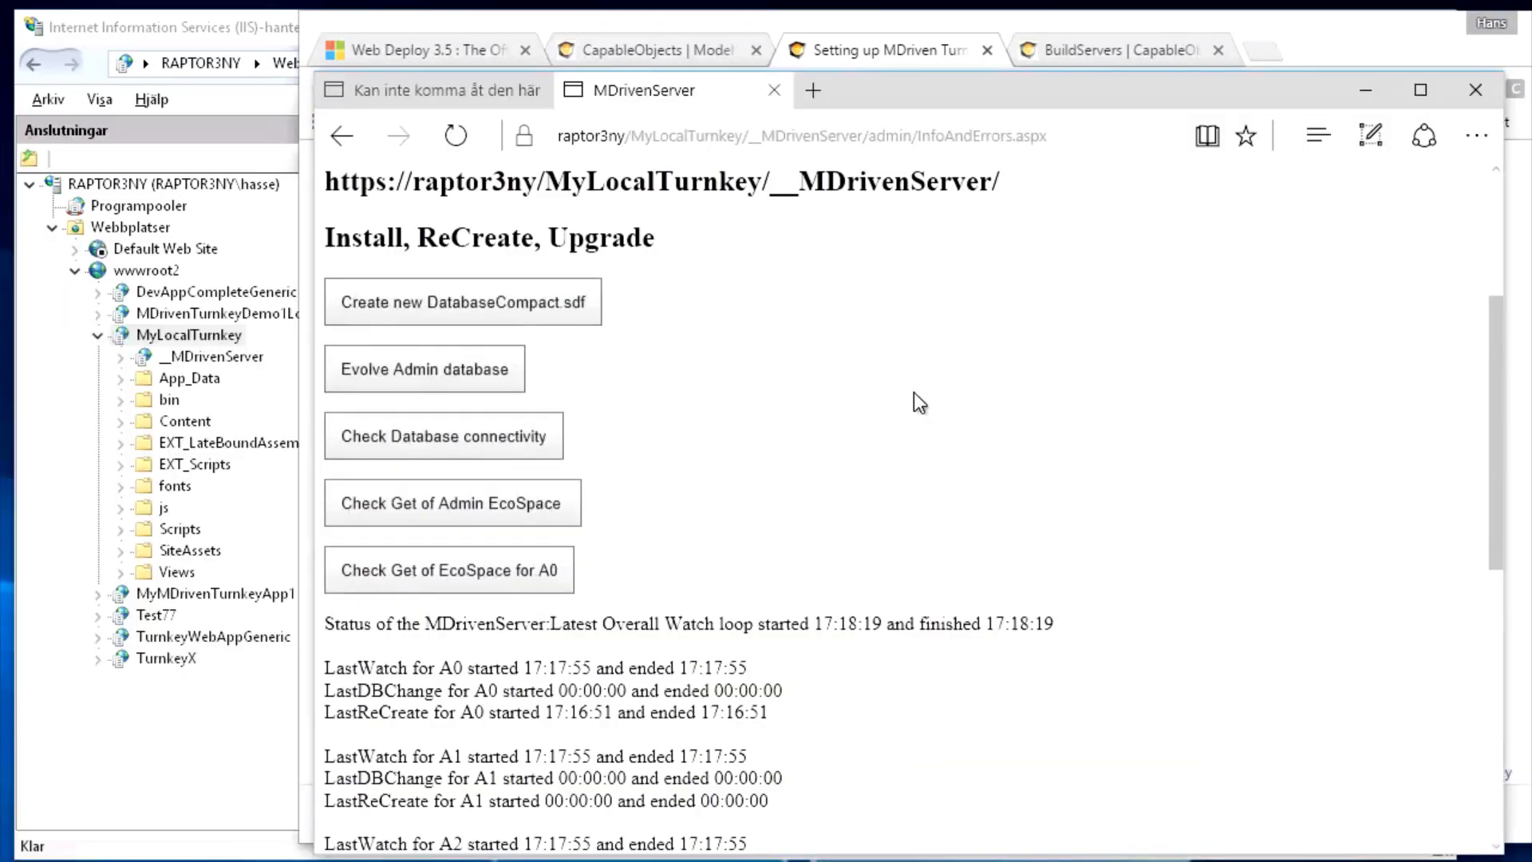
In AutoForm, choose the admin database identity and list its ASP_User records
left_click(416, 217)
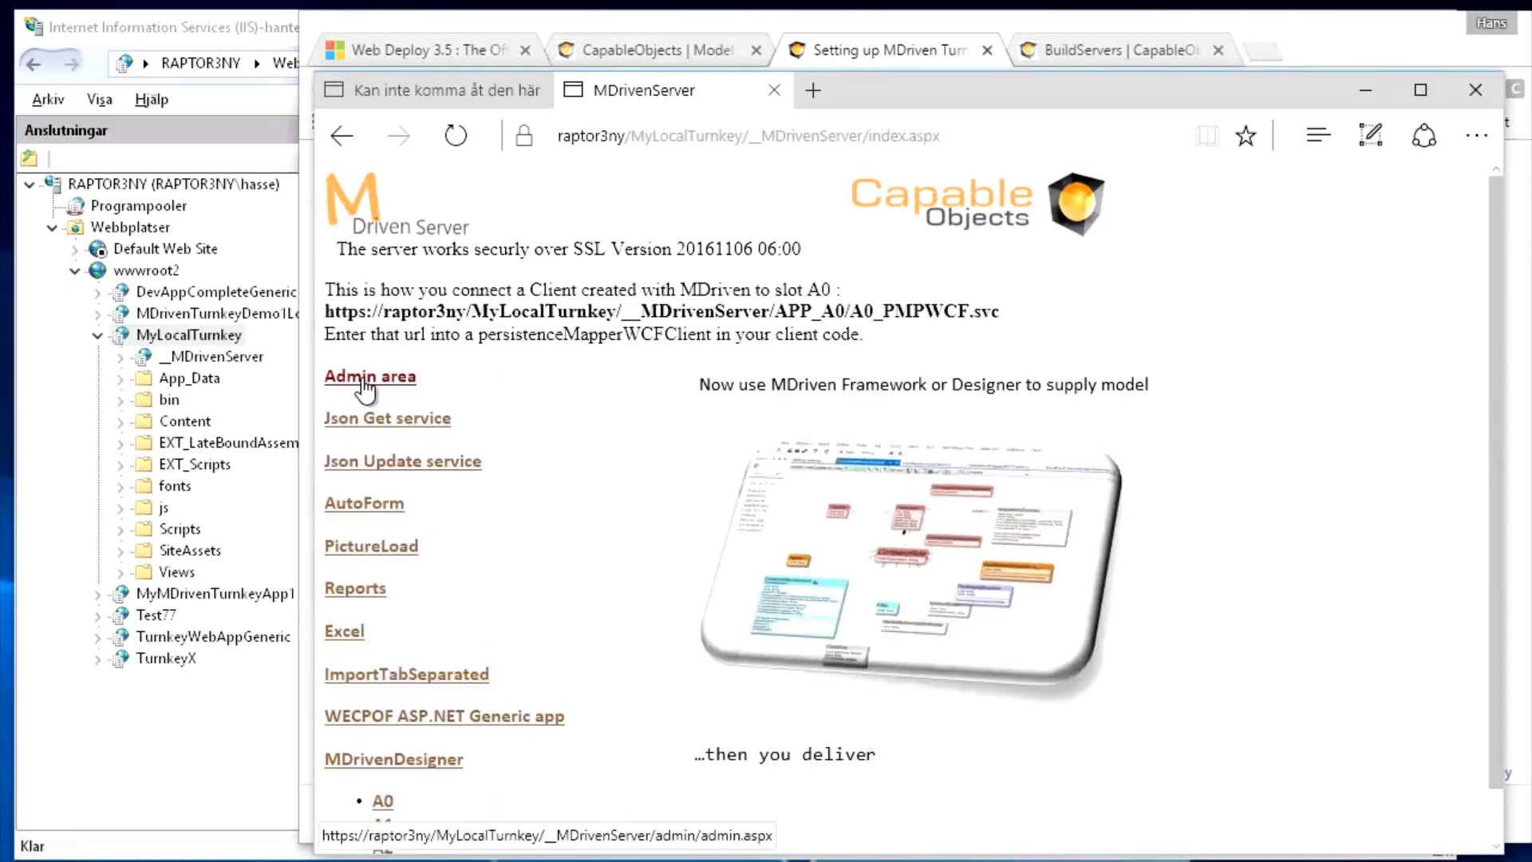
left_click(341, 289)
left_click(366, 200)
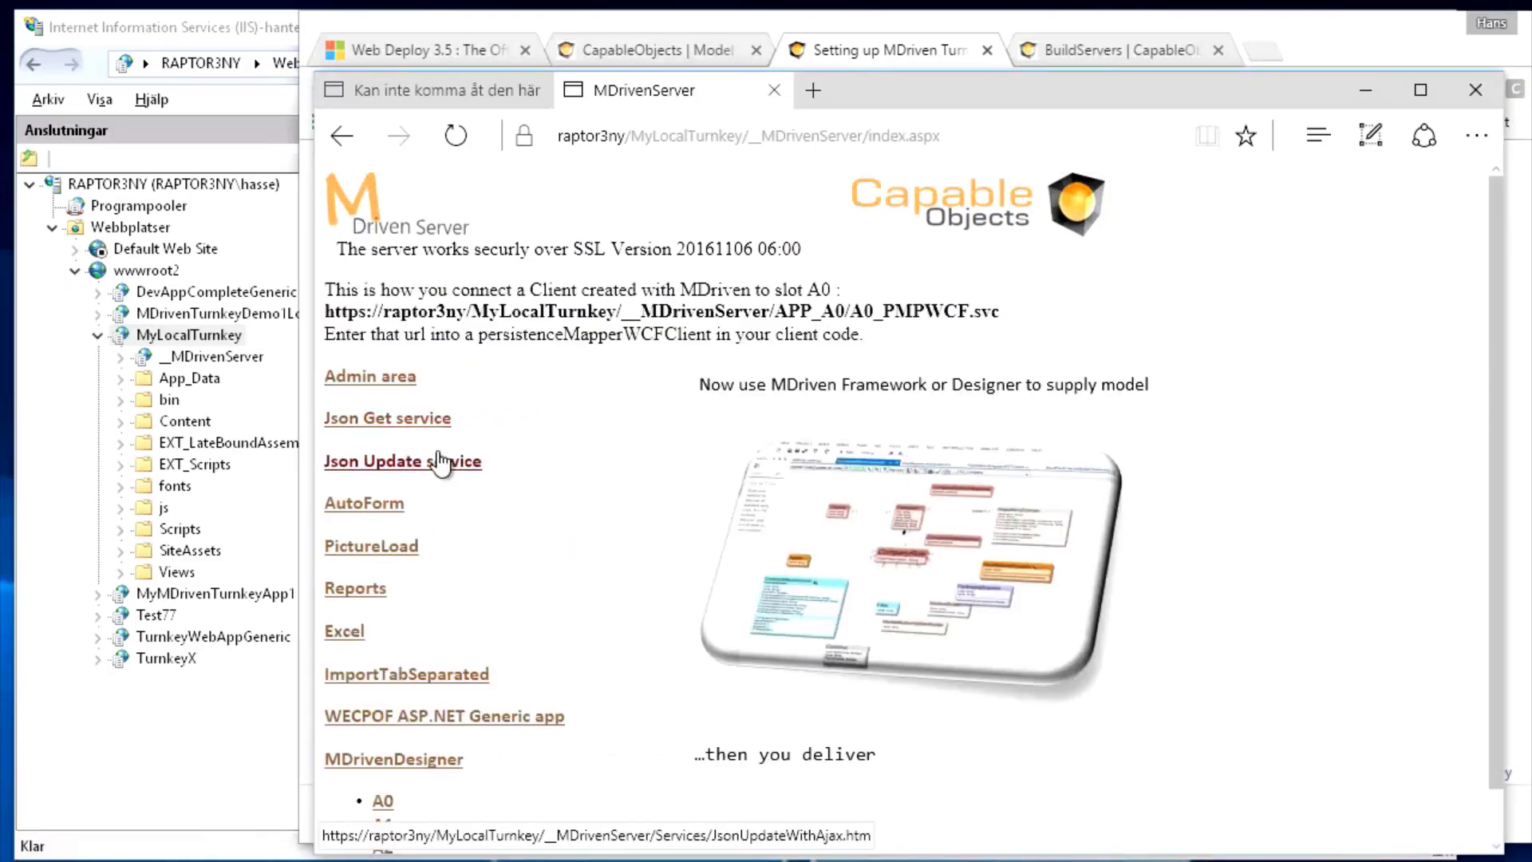
left_click(372, 504)
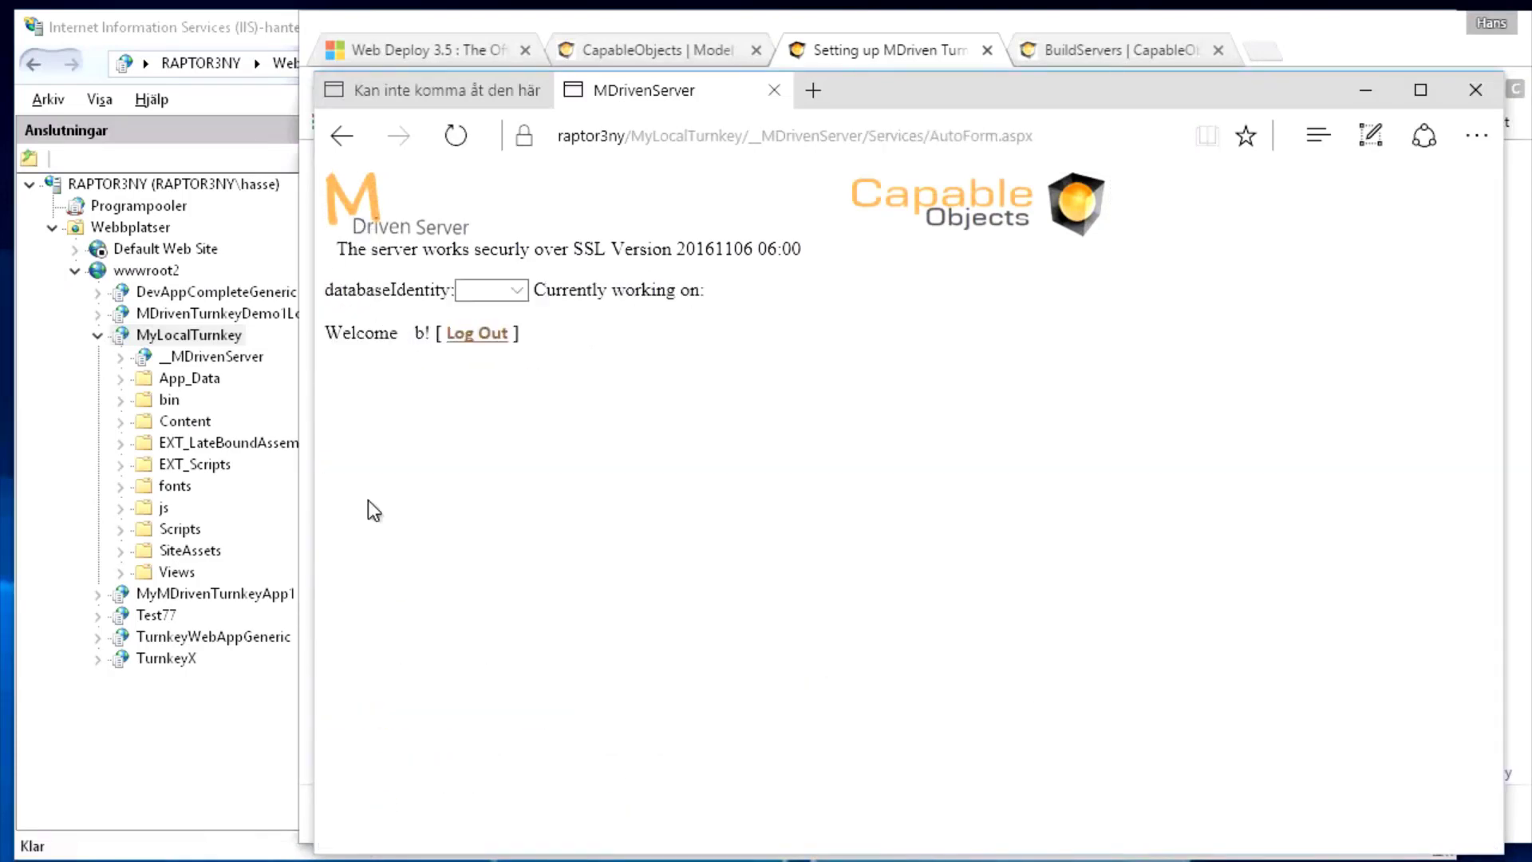
left_click(517, 292)
left_click(504, 310)
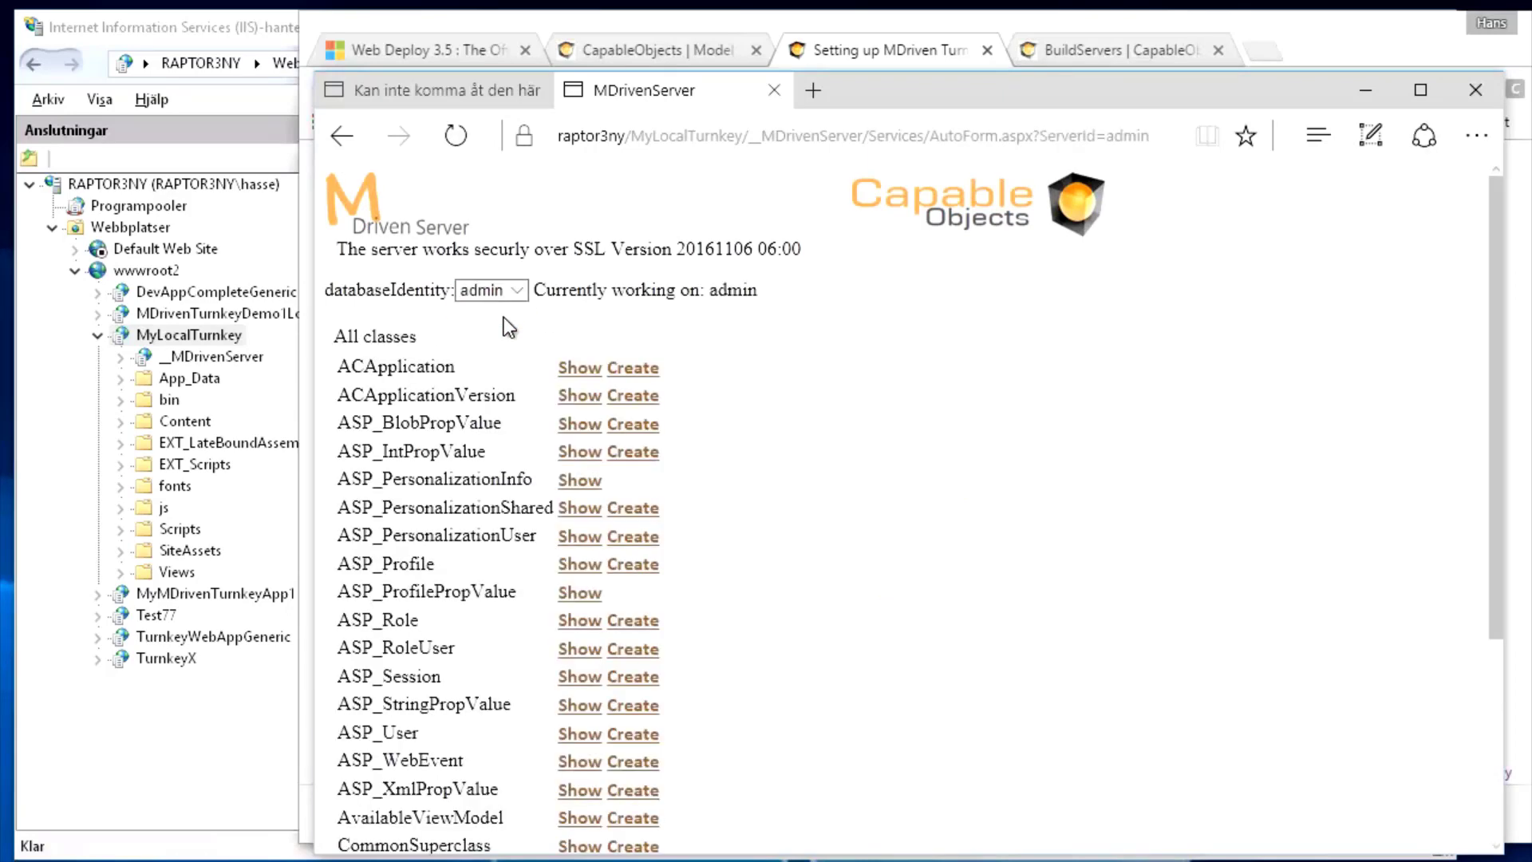
scroll(504, 323, "down", 2)
scroll(504, 327, "down", 1)
left_click(576, 435)
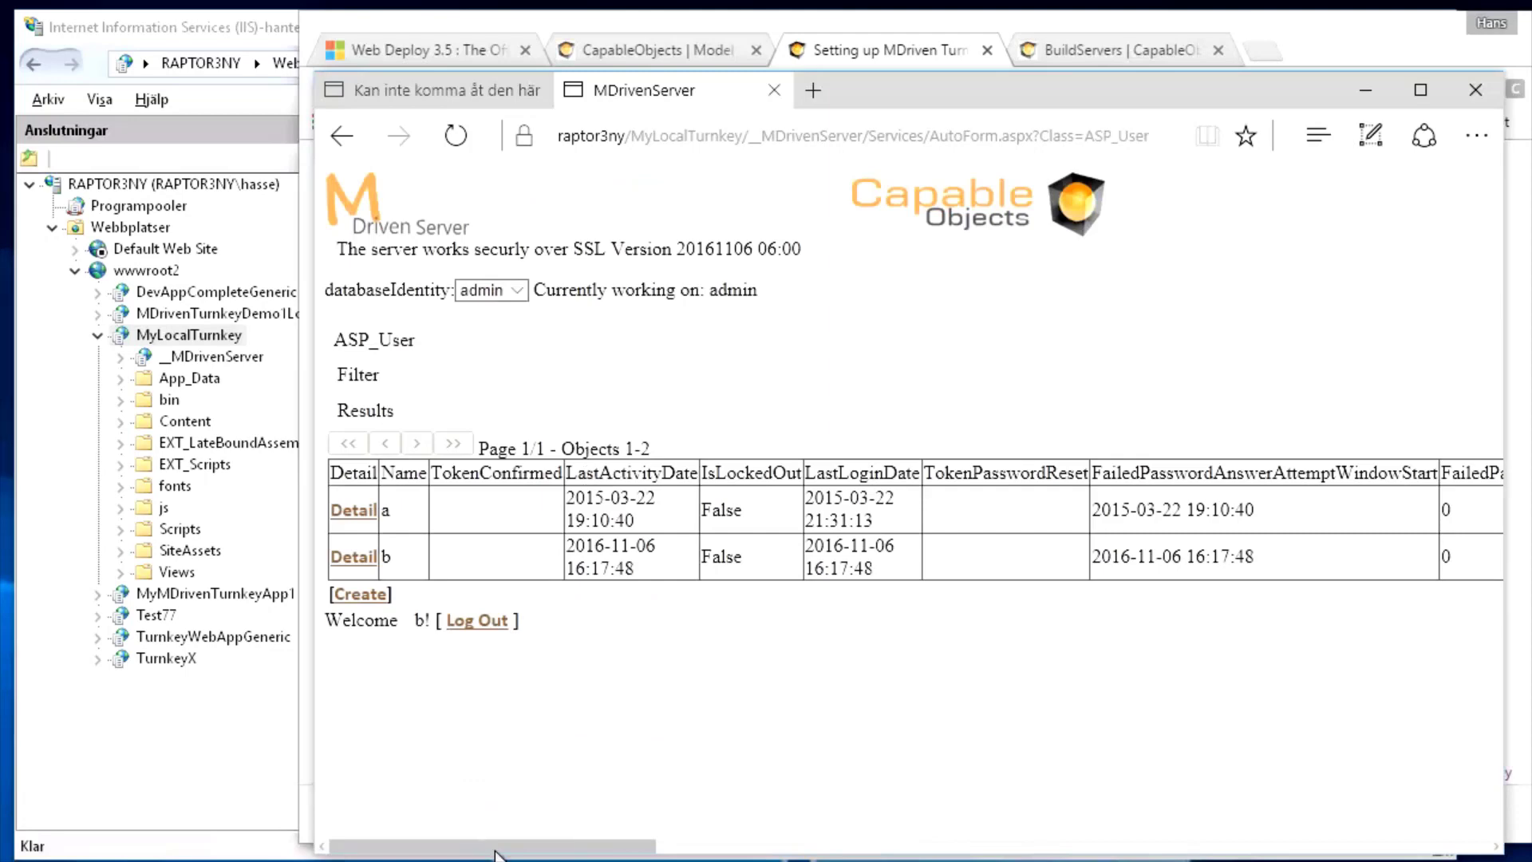
left_click_drag(495, 852, 431, 790)
Open user a's details, change its Name to aold, and submit the changes
left_click(352, 511)
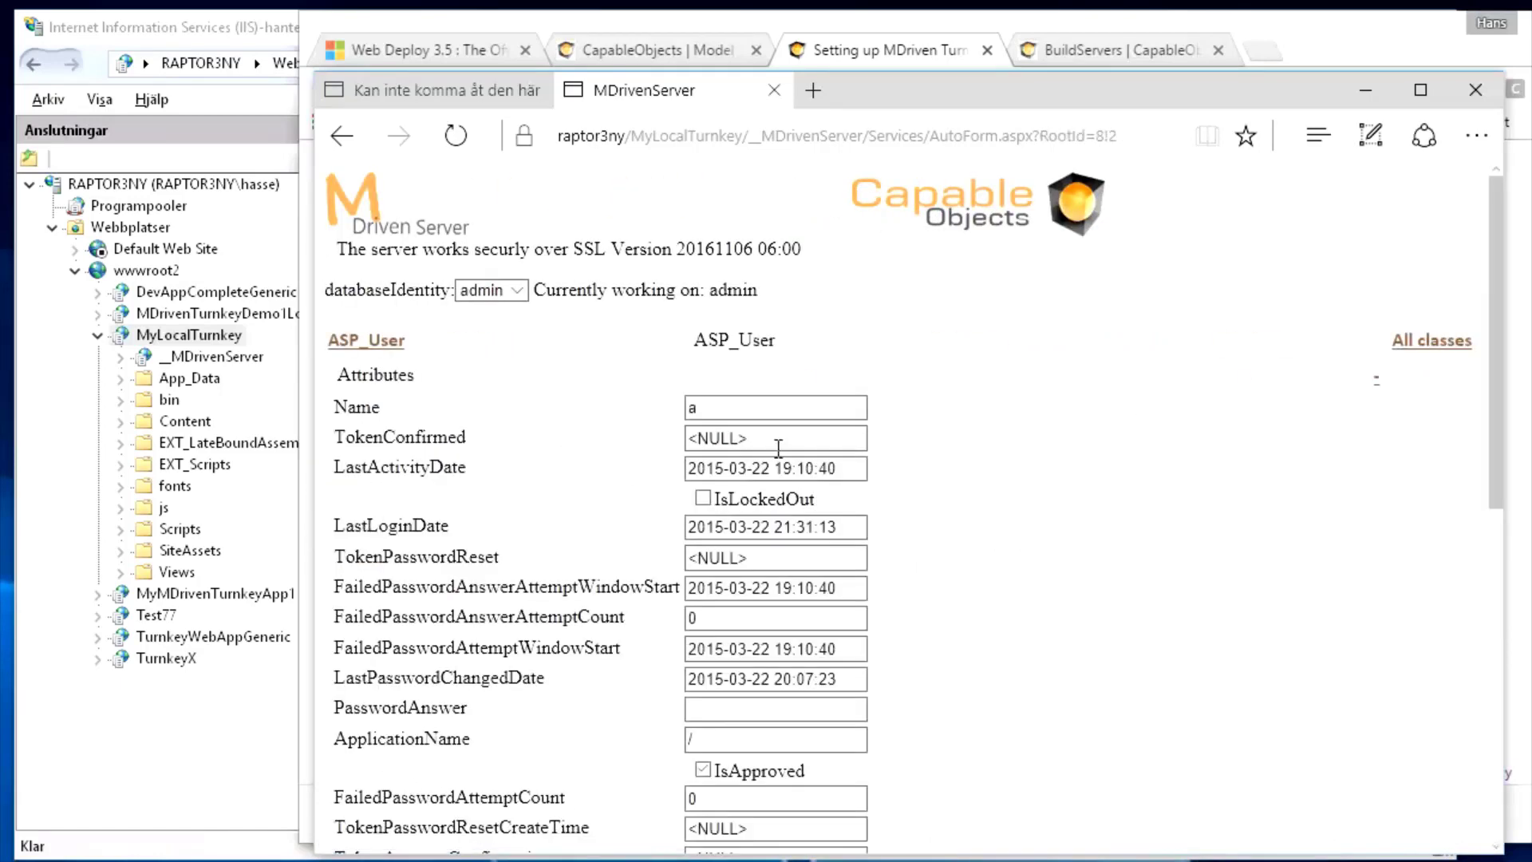
left_click(712, 409)
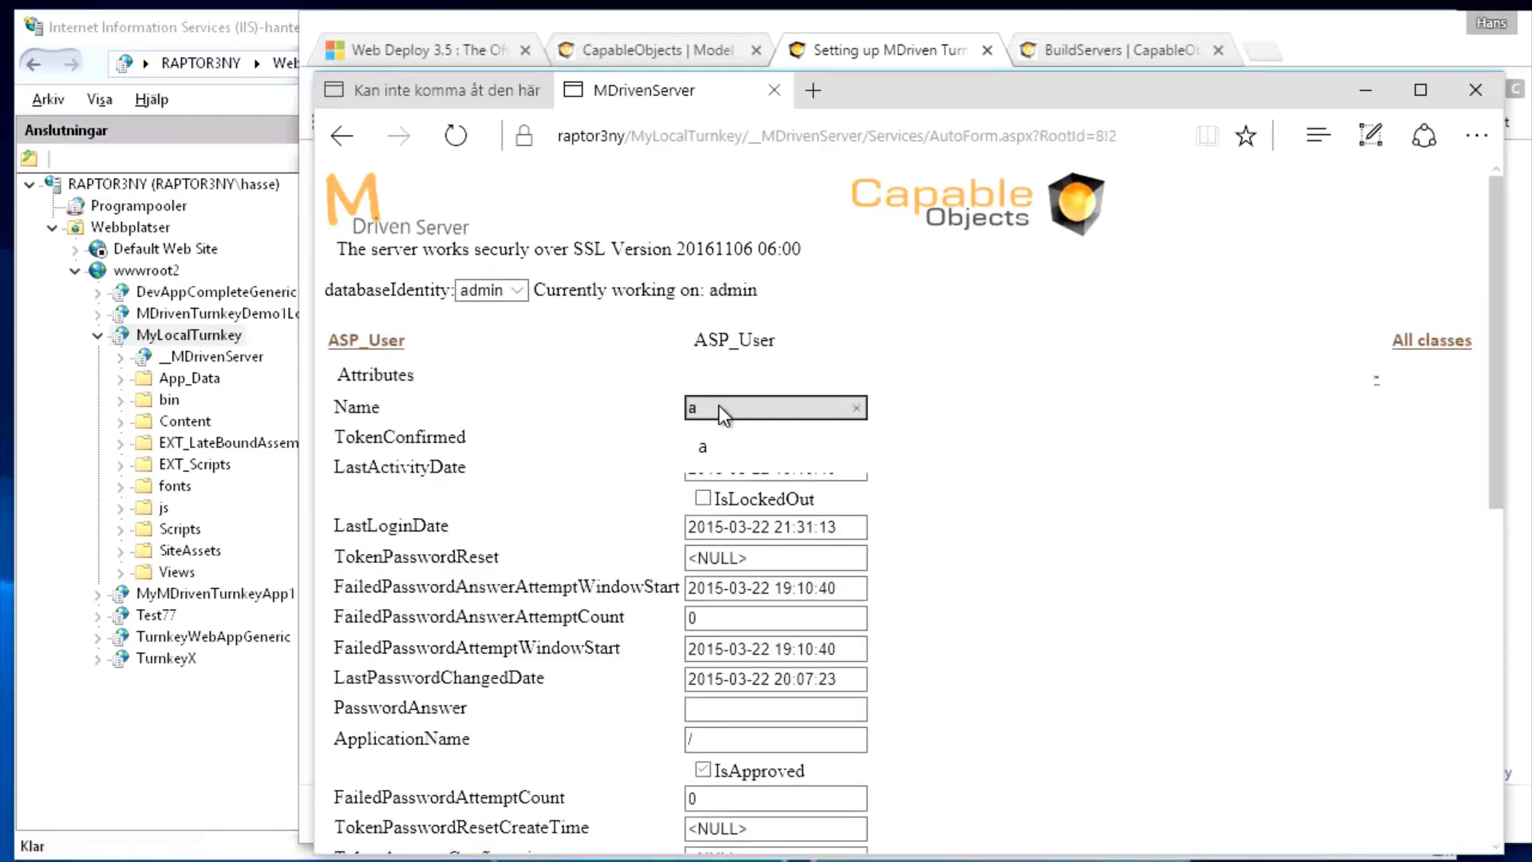
type("old")
key("Tab")
scroll(894, 415, "down", 10)
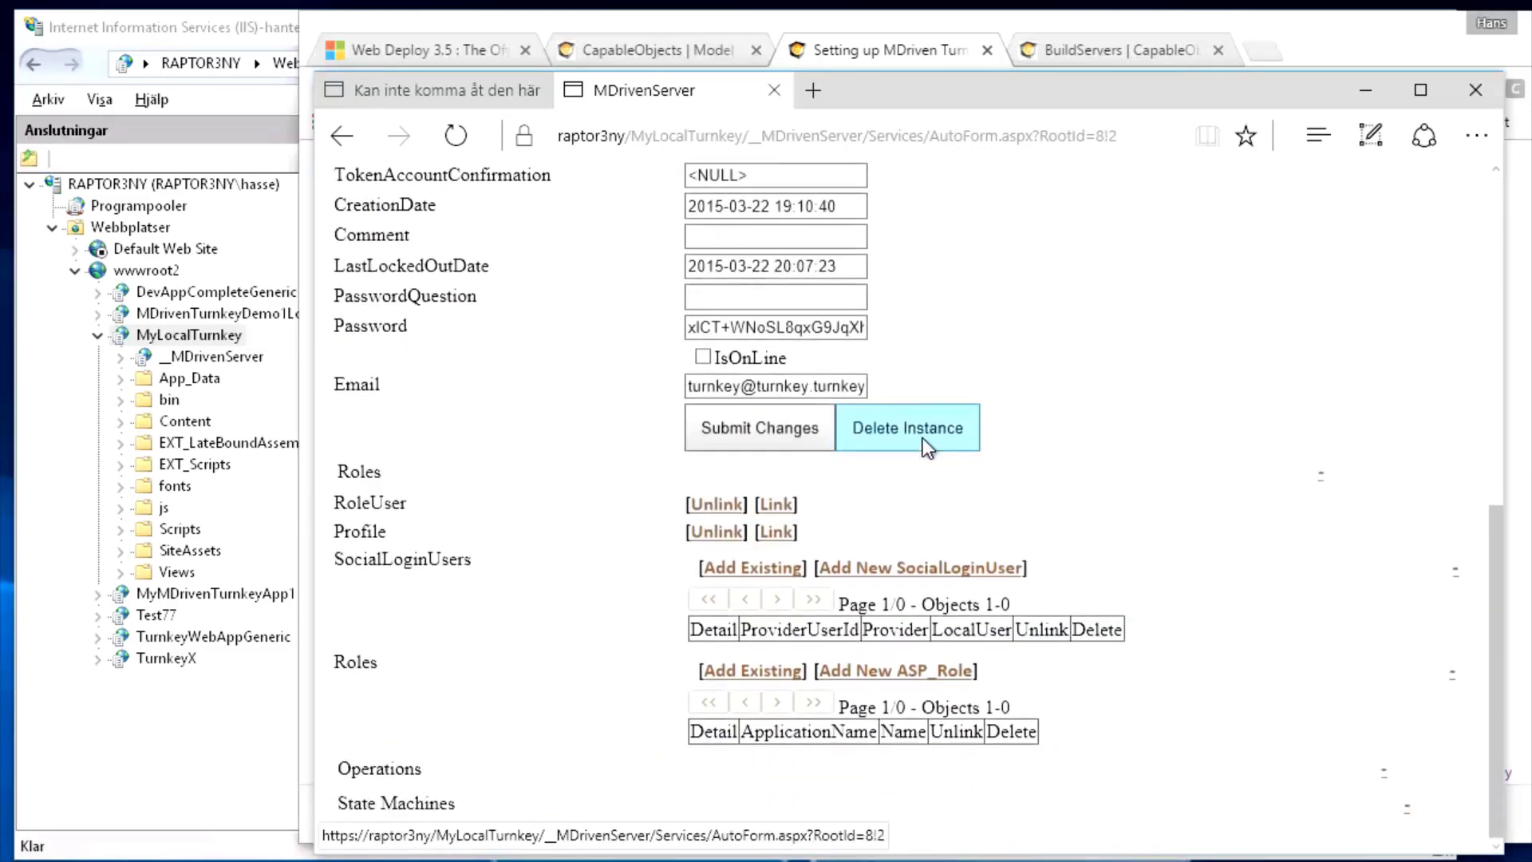
left_click(764, 428)
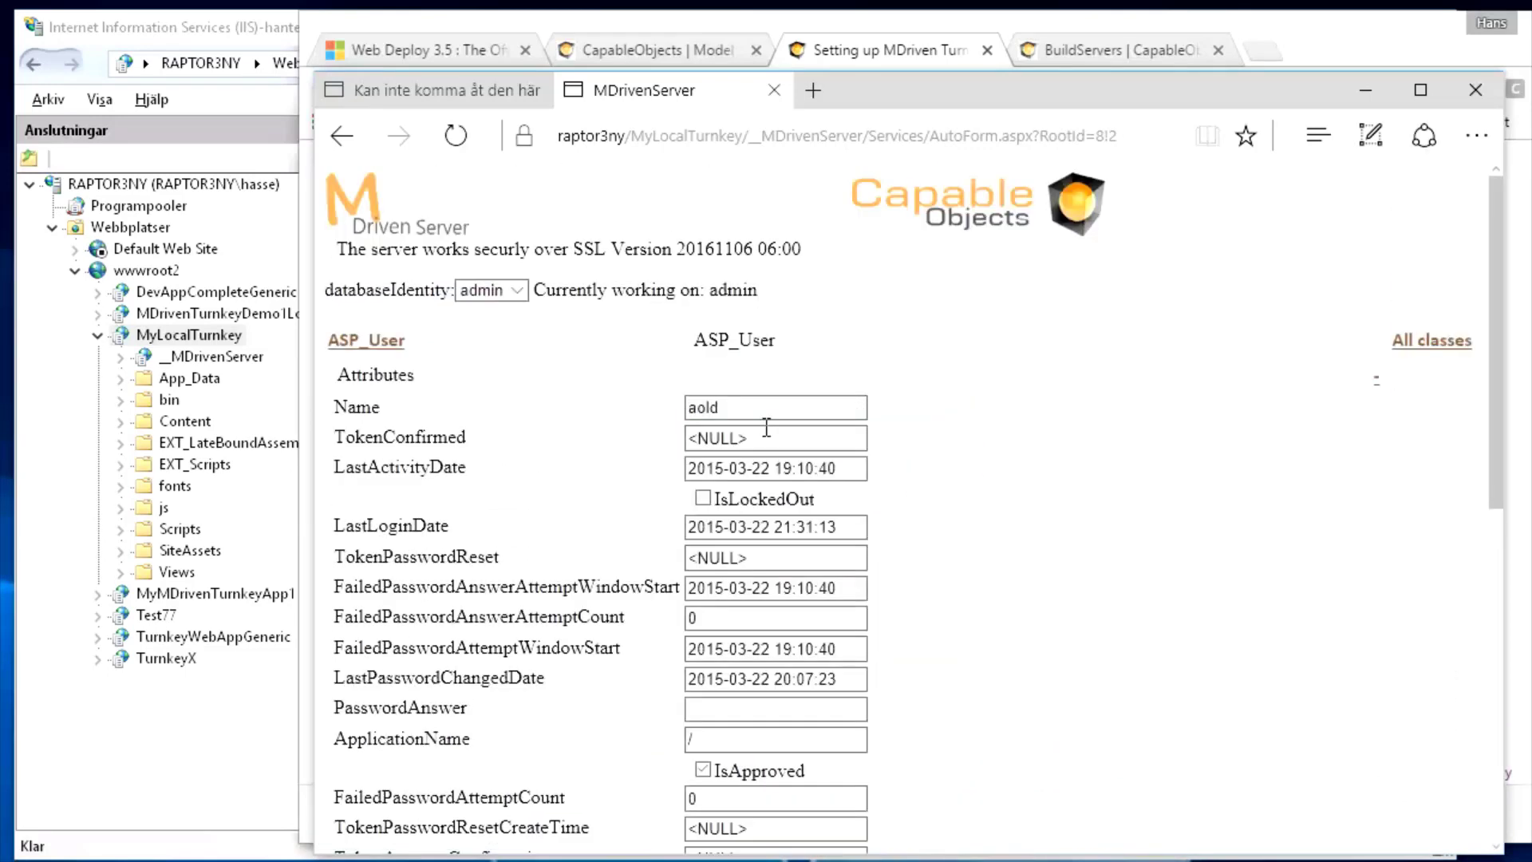
Log out of MDriven Server and bring up the Register form
left_click(370, 227)
scroll(486, 375, "down", 2)
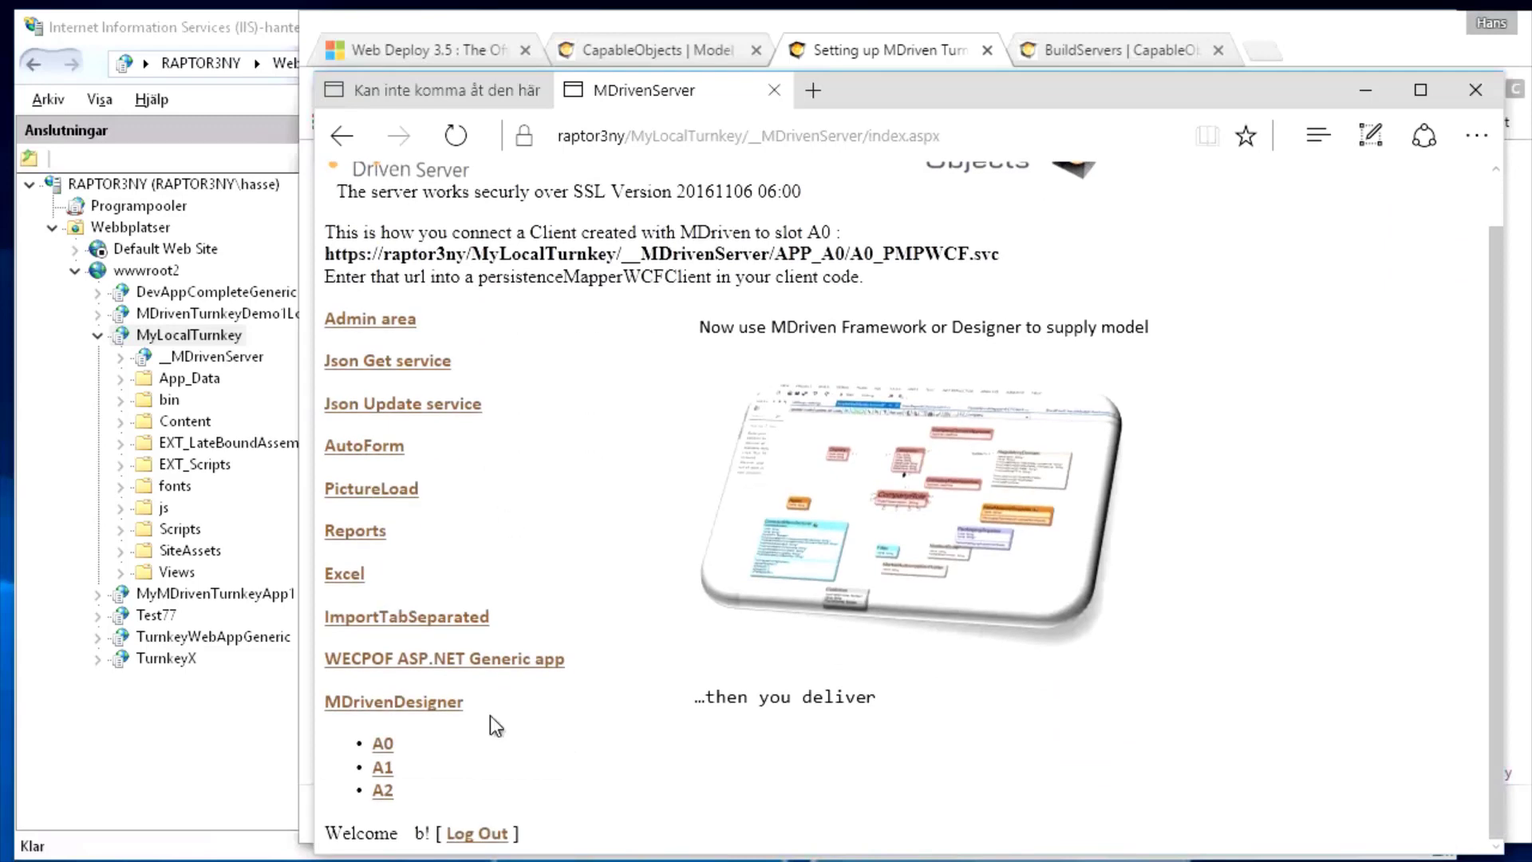
left_click(475, 834)
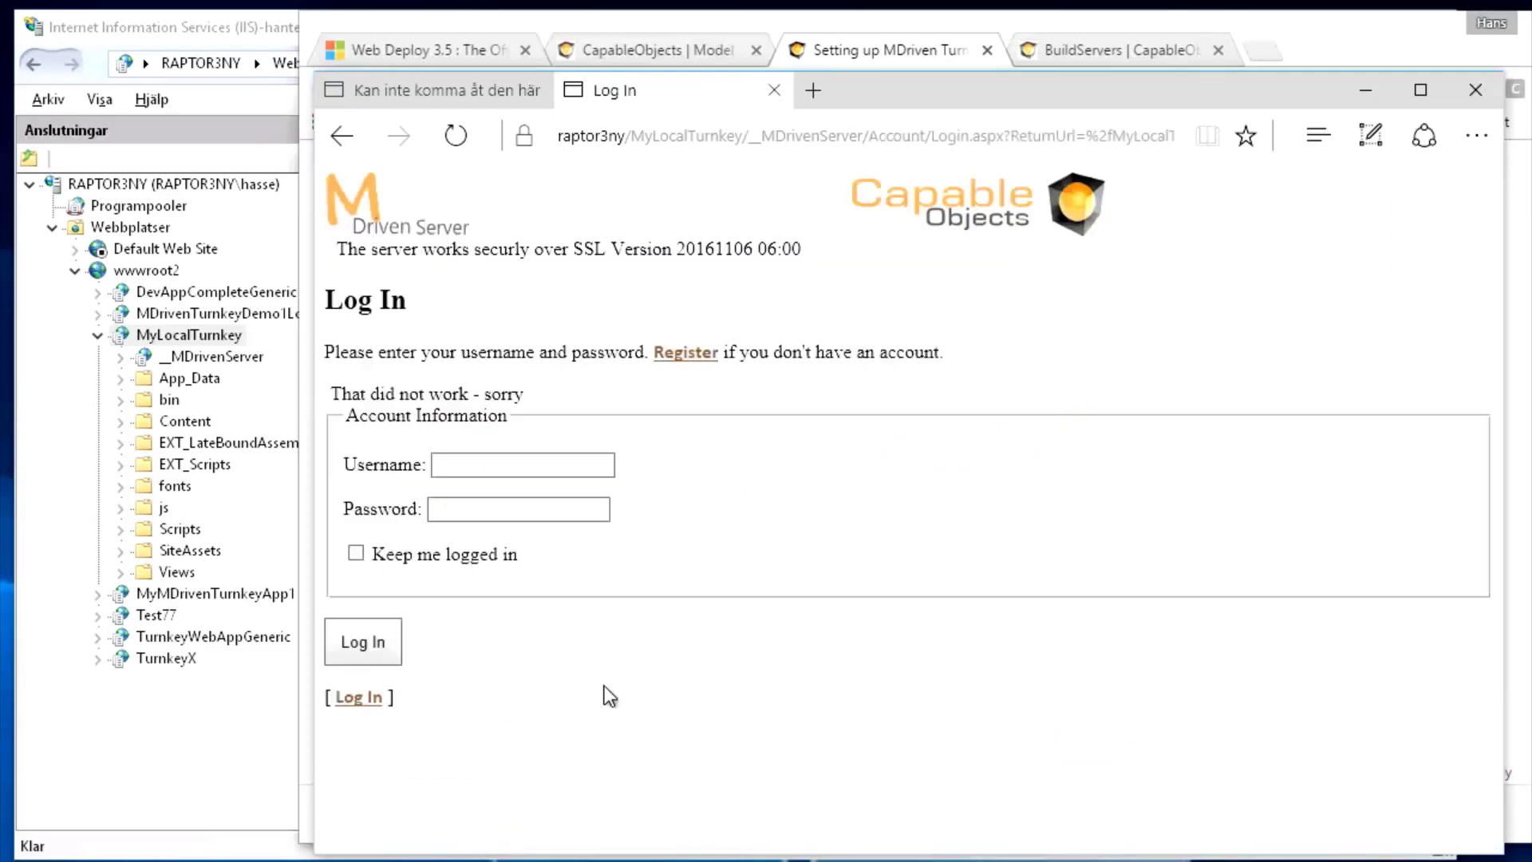
left_click(686, 353)
Fill in user name a and the account's e-mail address in the registration form
left_click(492, 504)
type("a")
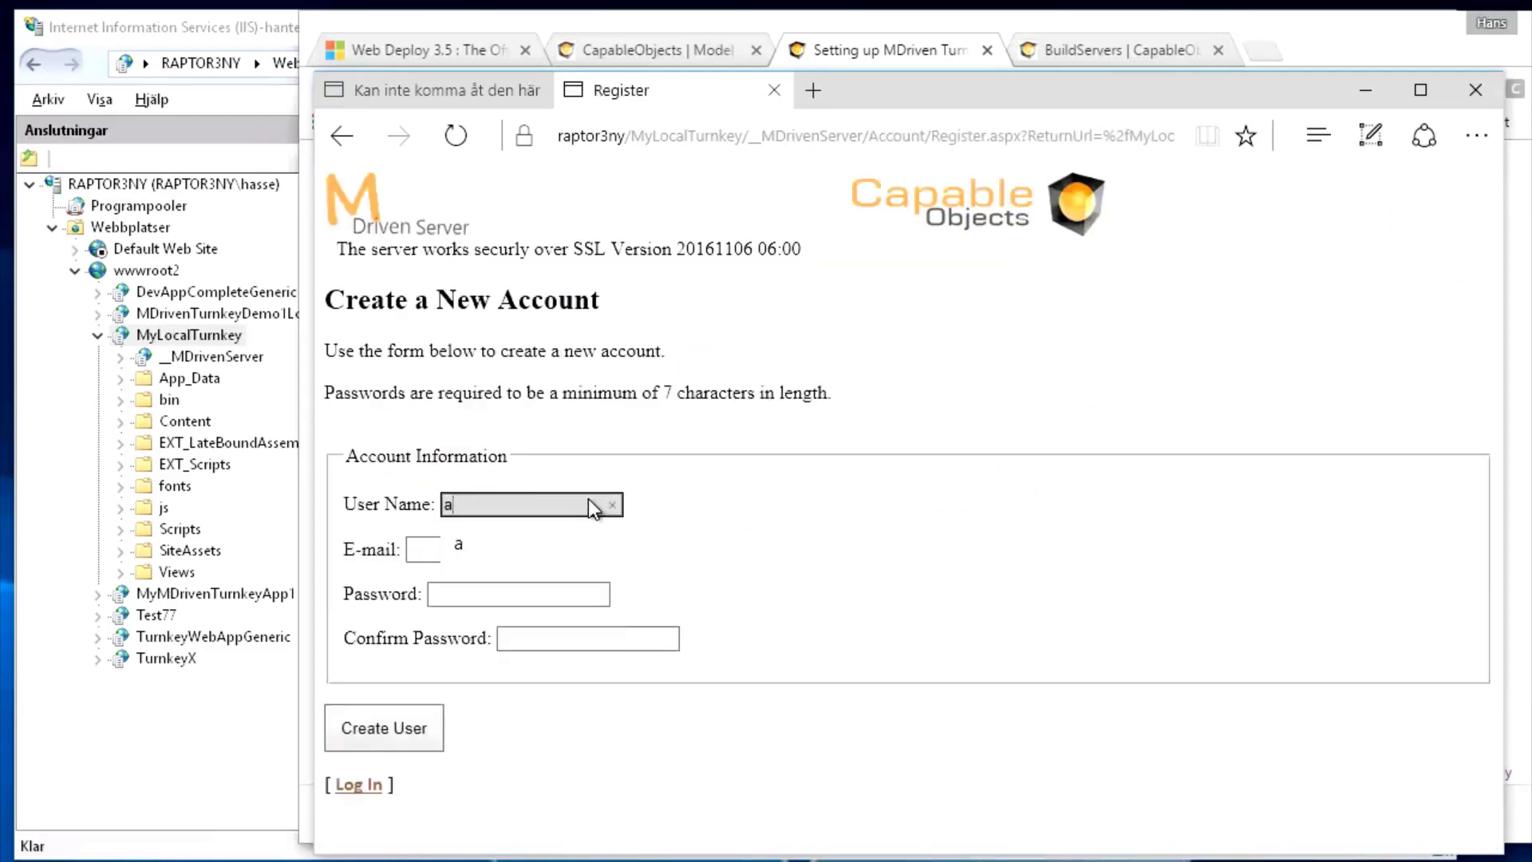
type("@a.se")
key("Tab")
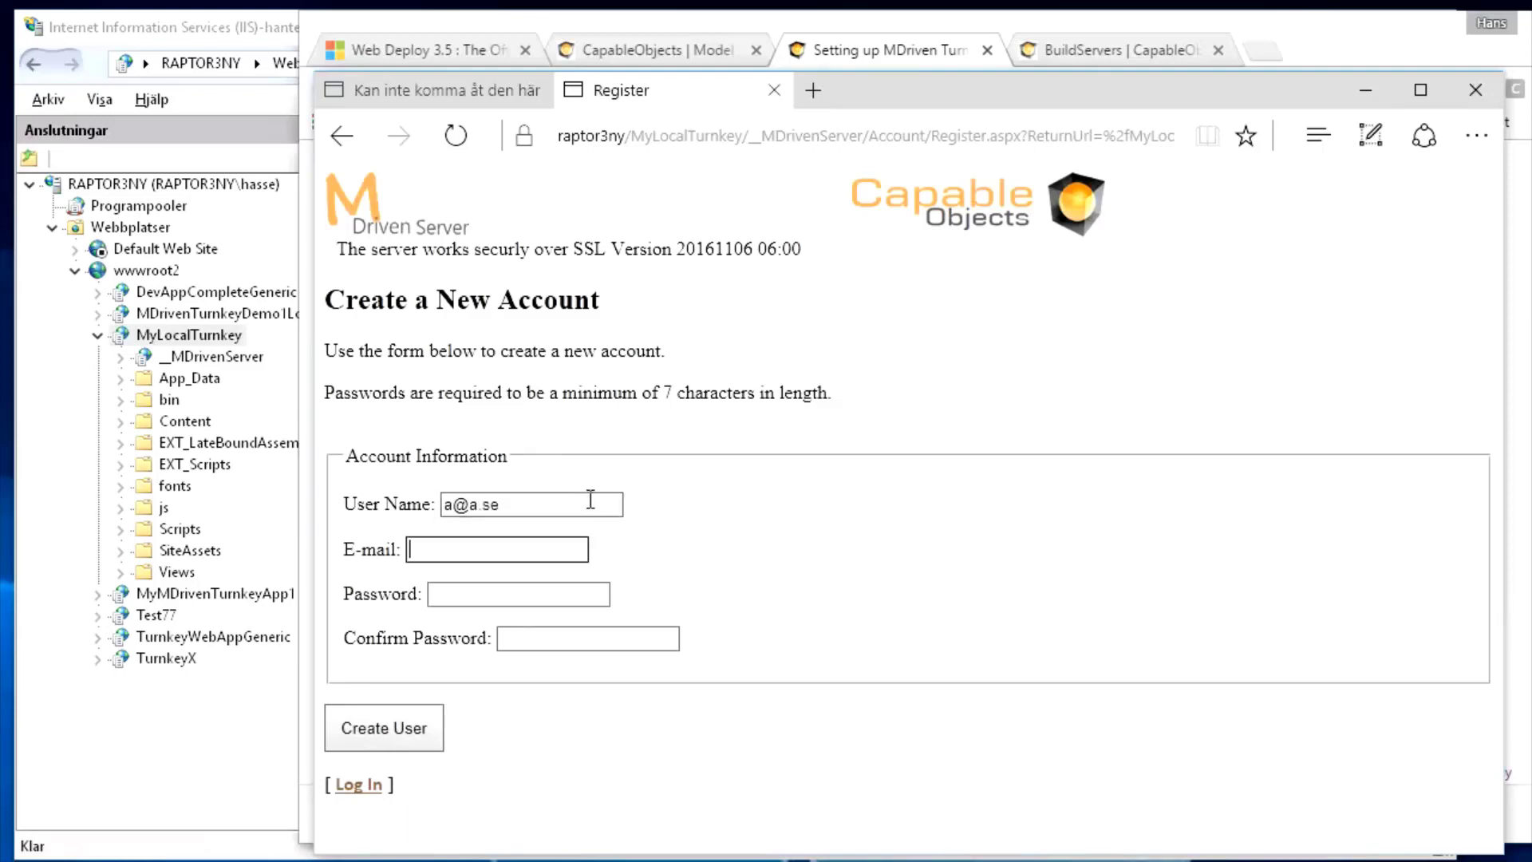
key("shift+Tab")
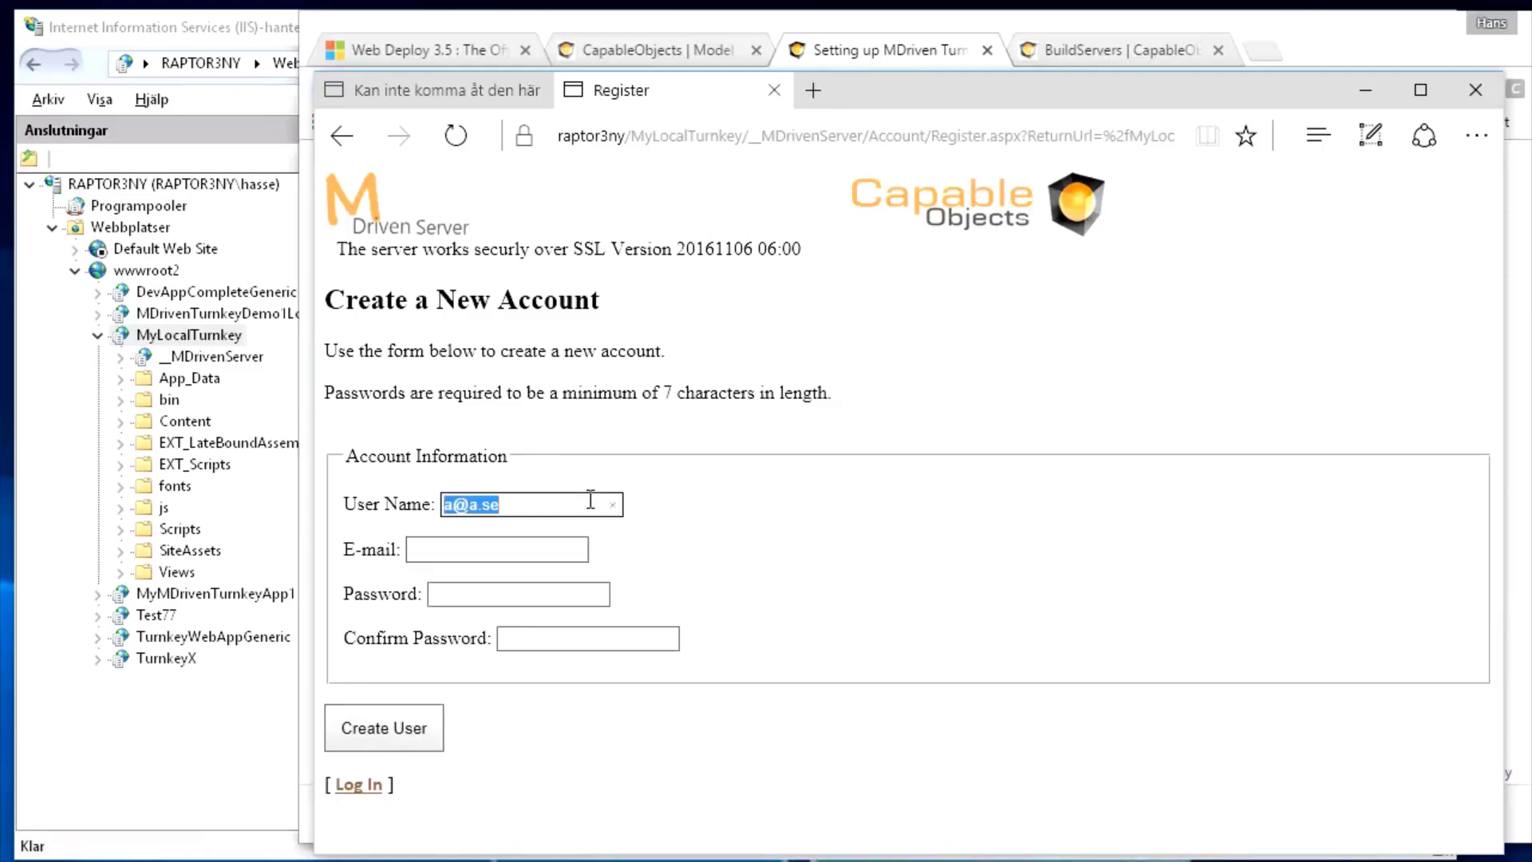
key("ctrl+x")
key("Tab")
key("ctrl+v")
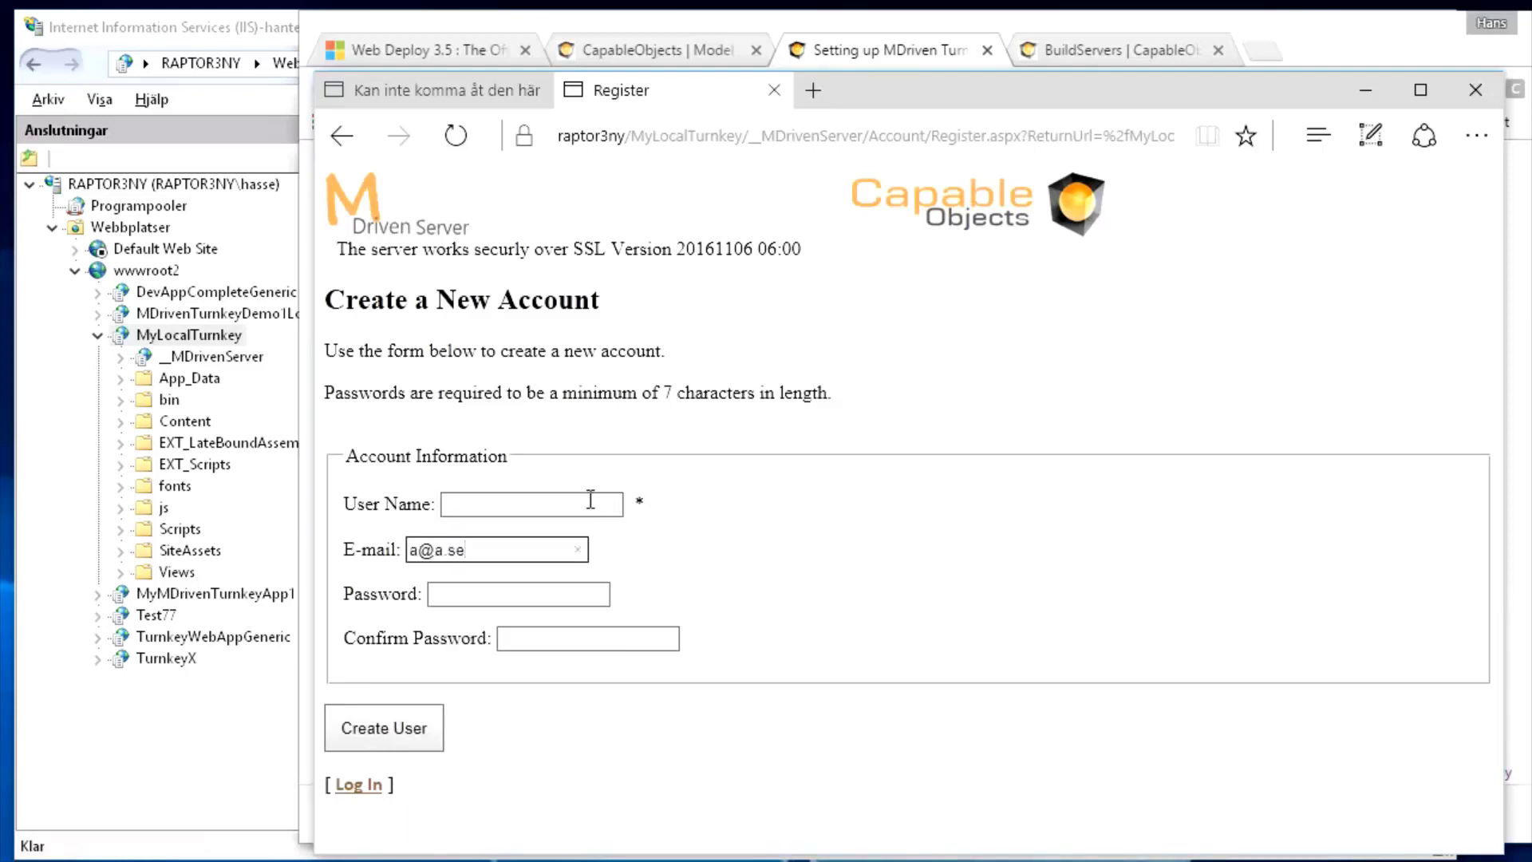
key("shift+Tab")
type("a")
Enter and confirm the account password, then create user a
key("Tab")
key("Tab")
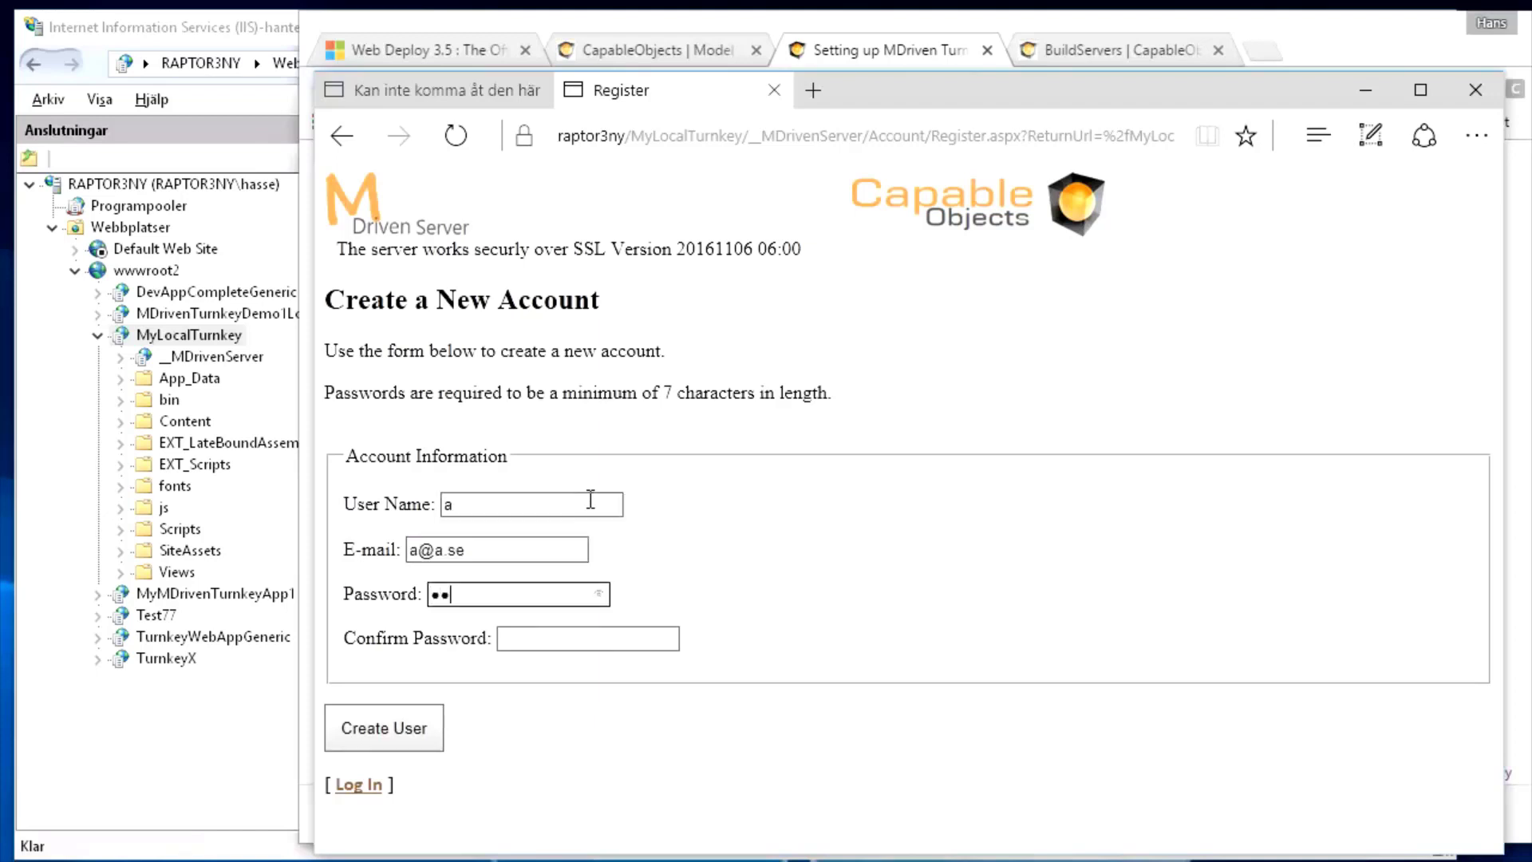
key("ctrl+a")
type("123456")
key("Tab")
type("1")
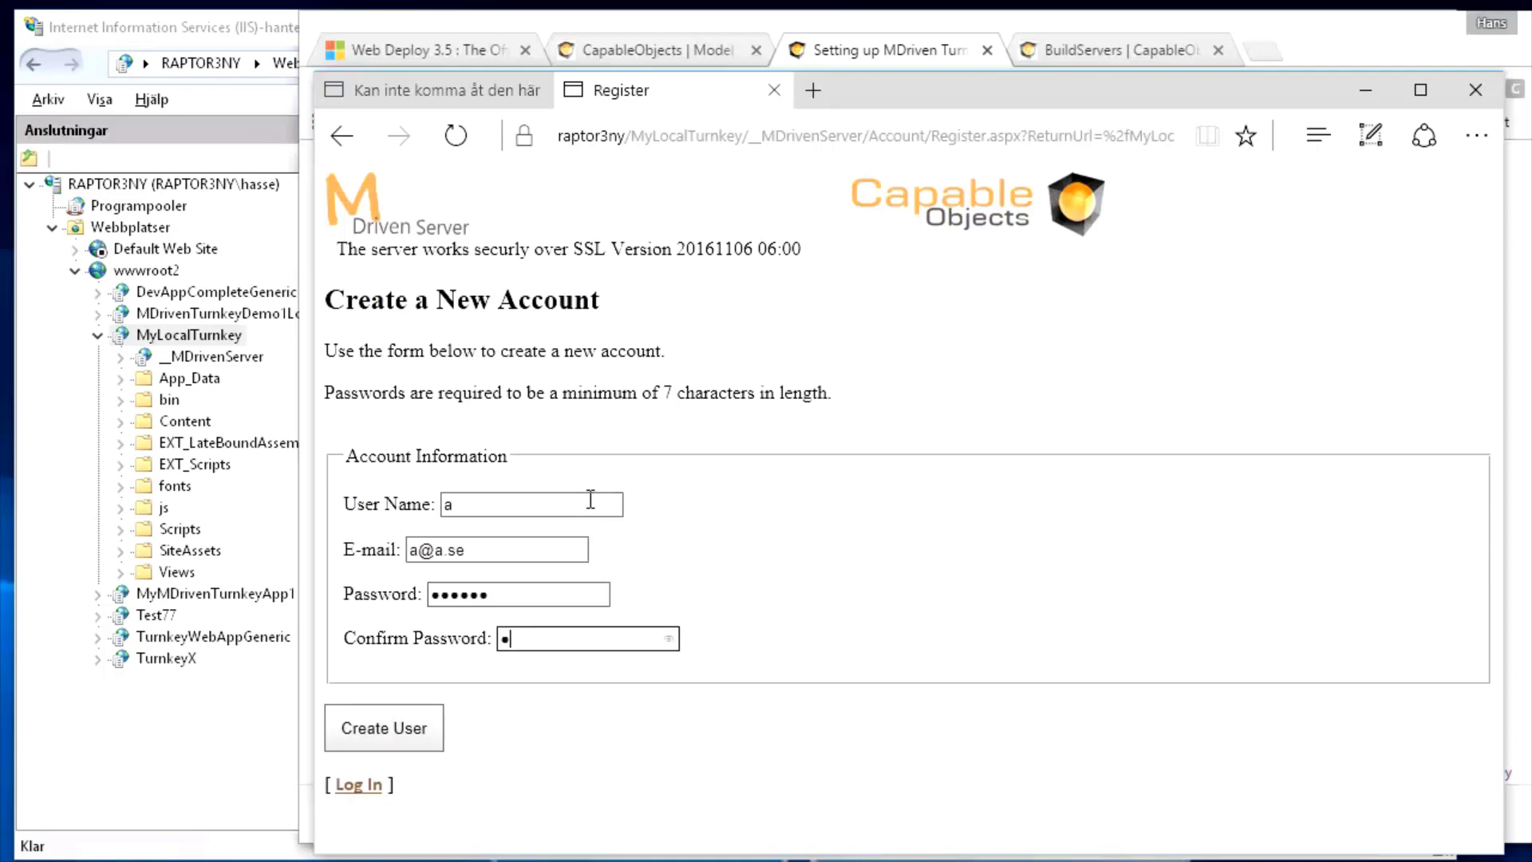
type("23456")
left_click(391, 728)
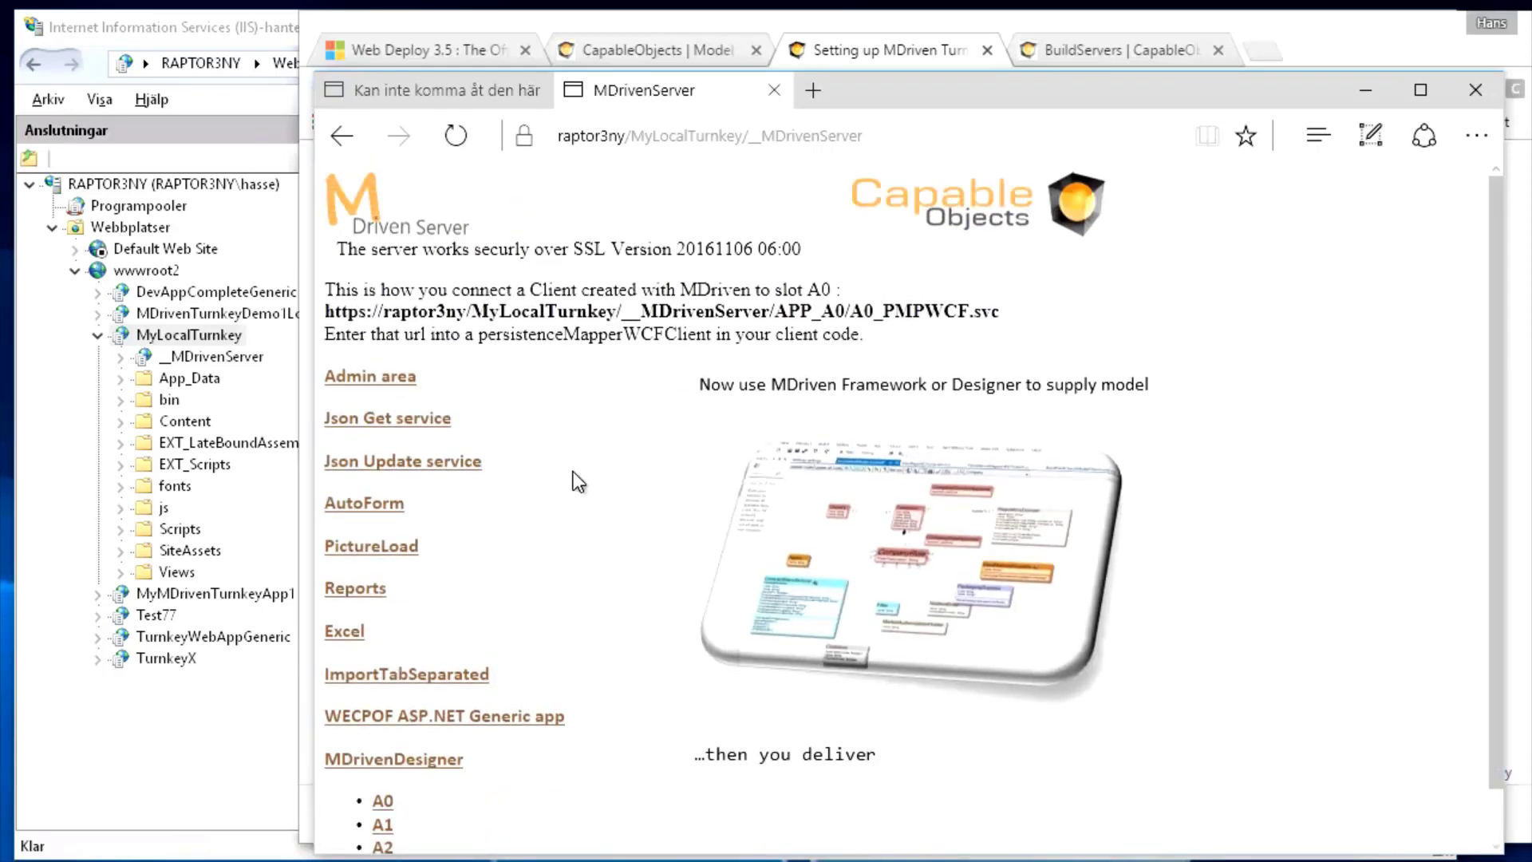
key("alt+Tab")
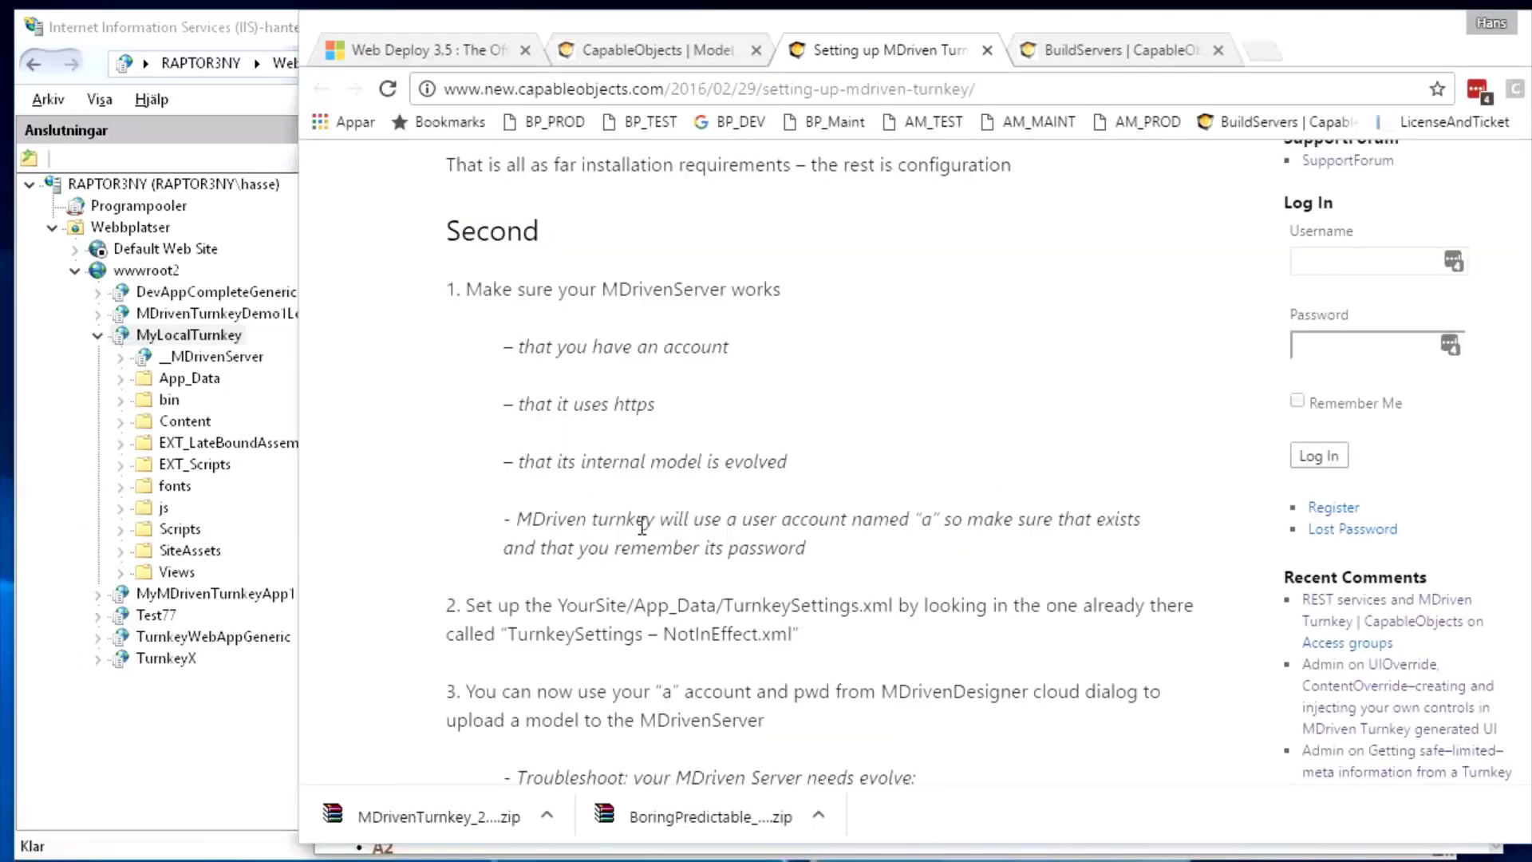
Highlight step 2 about YourSite/App_Data/TurnkeySettings.xml in the Turnkey article, then switch to IIS Manager
left_click_drag(511, 518, 732, 566)
left_click(669, 610)
left_click_drag(487, 607, 900, 608)
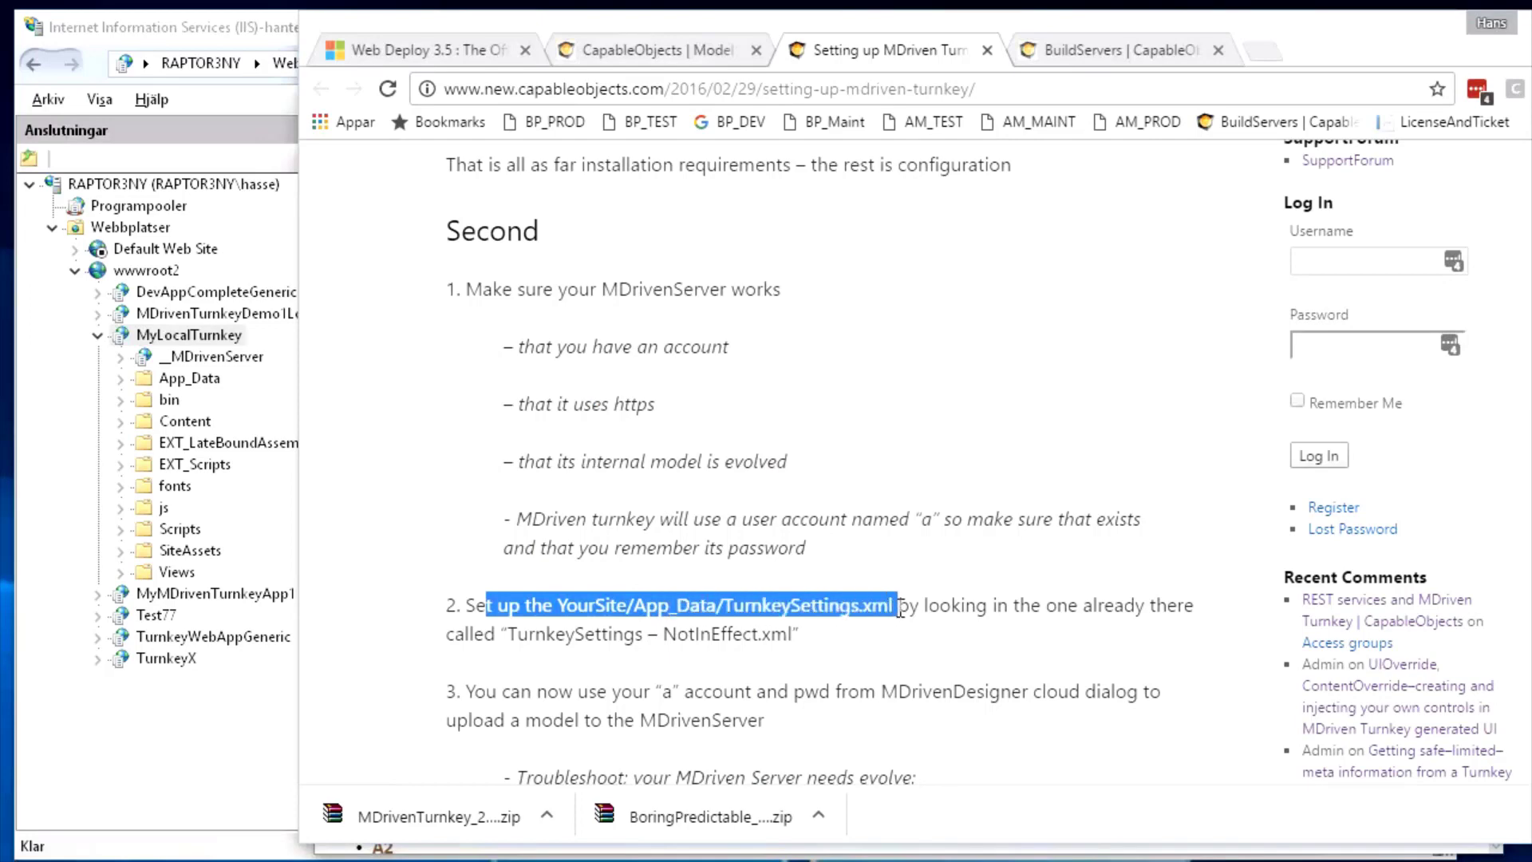
key("alt+Tab")
key("alt+Tab")
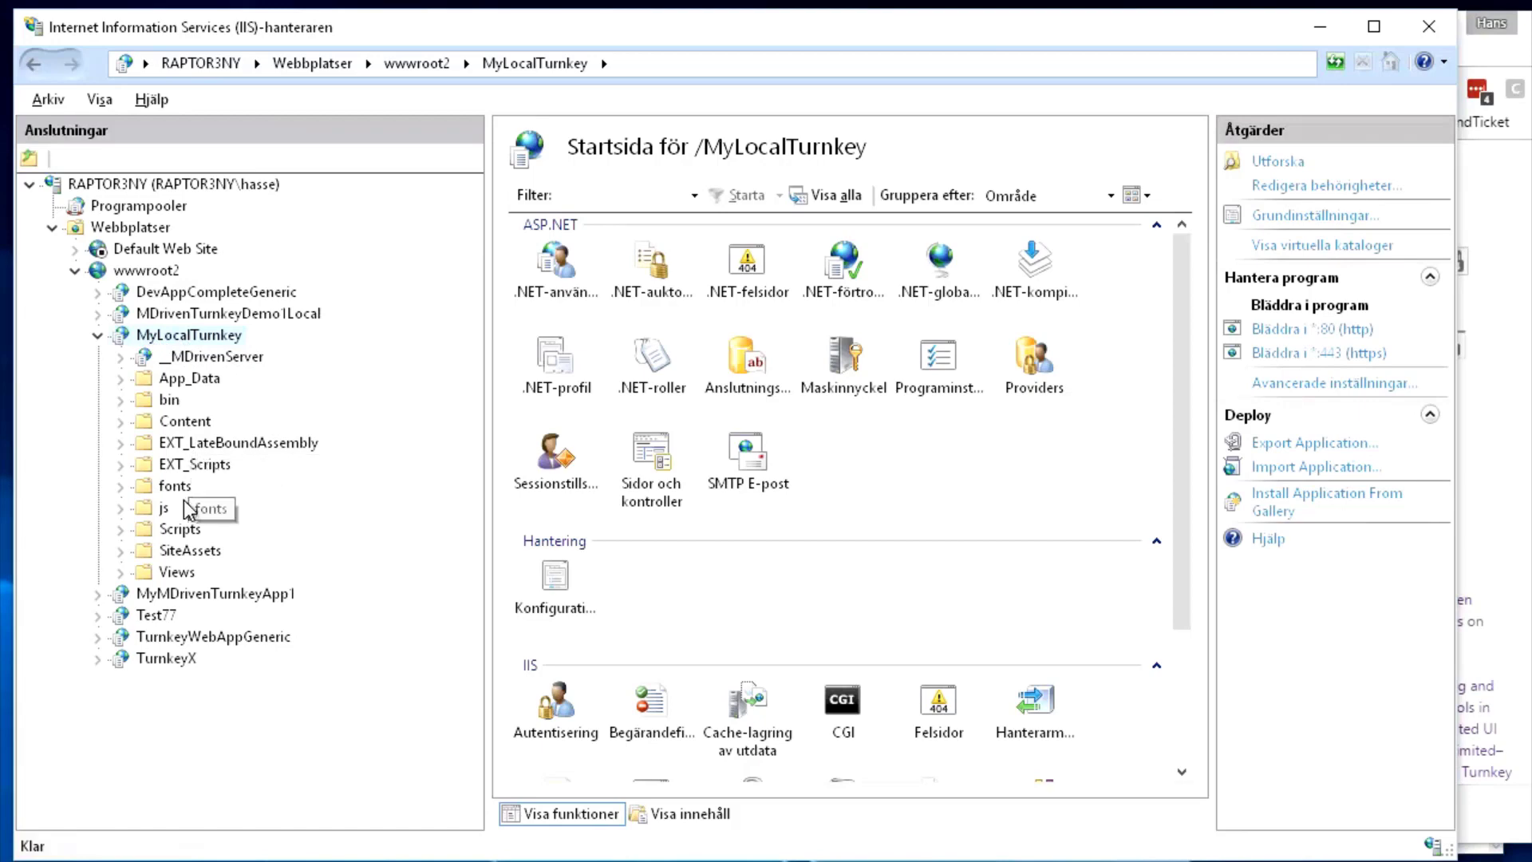
Show App_Data's files in Content View and select TurnkeySettings - NotInEffect.xml
right_click(179, 380)
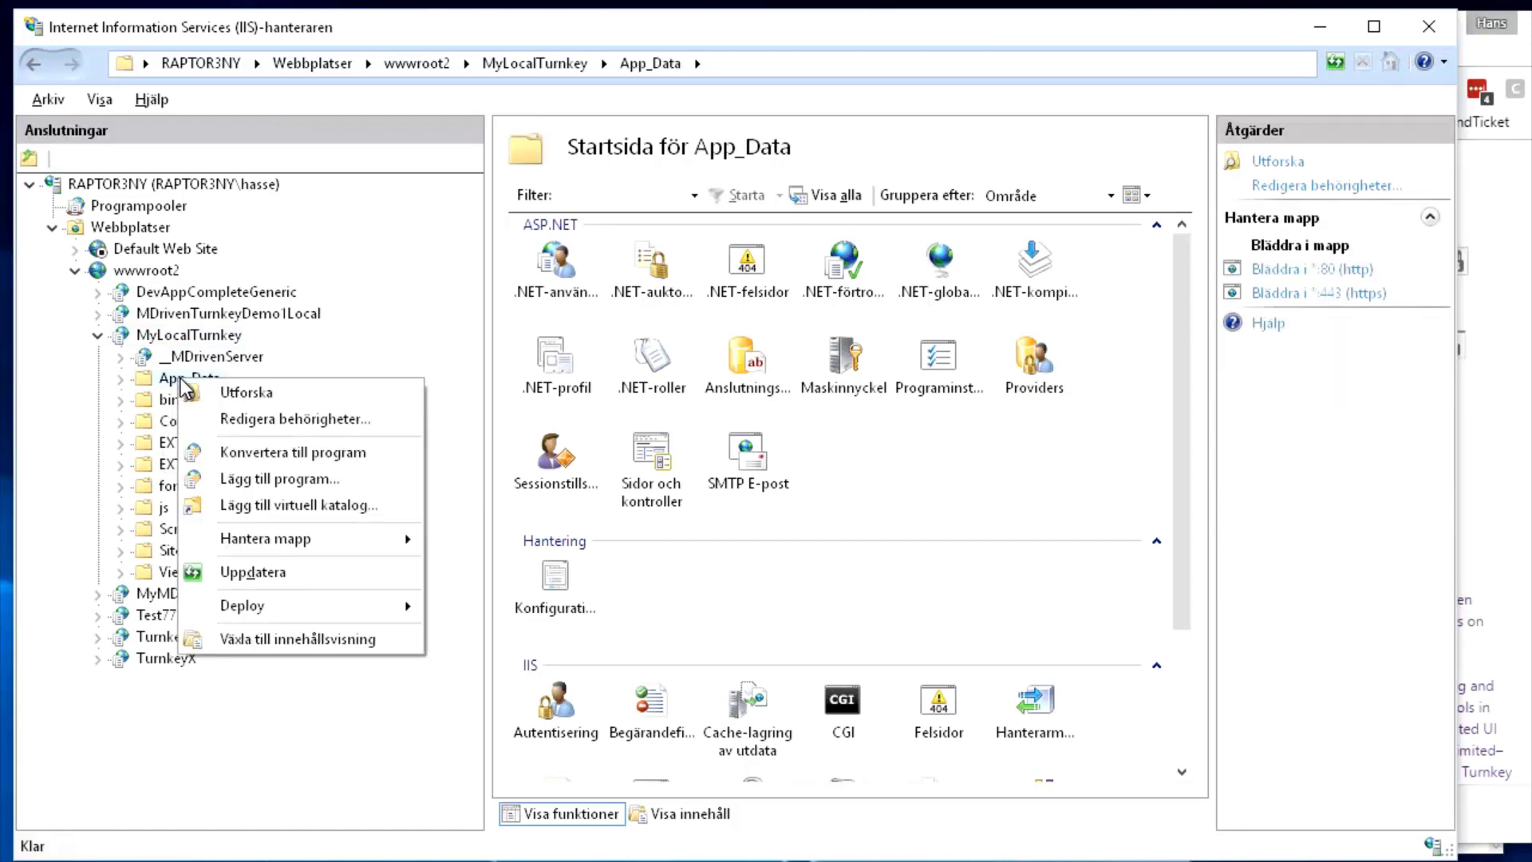
left_click(319, 639)
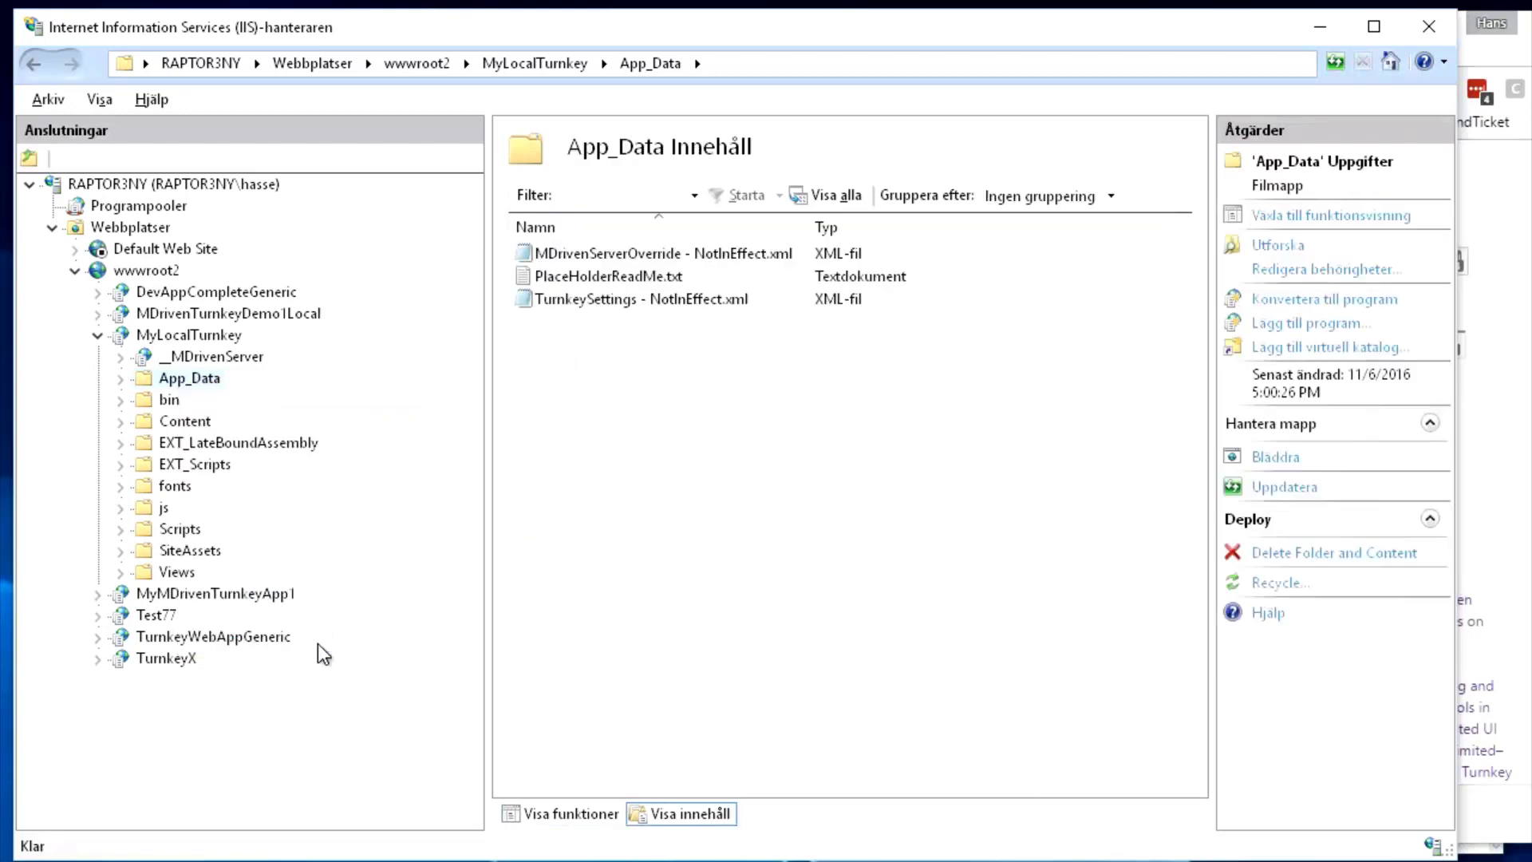
left_click(648, 302)
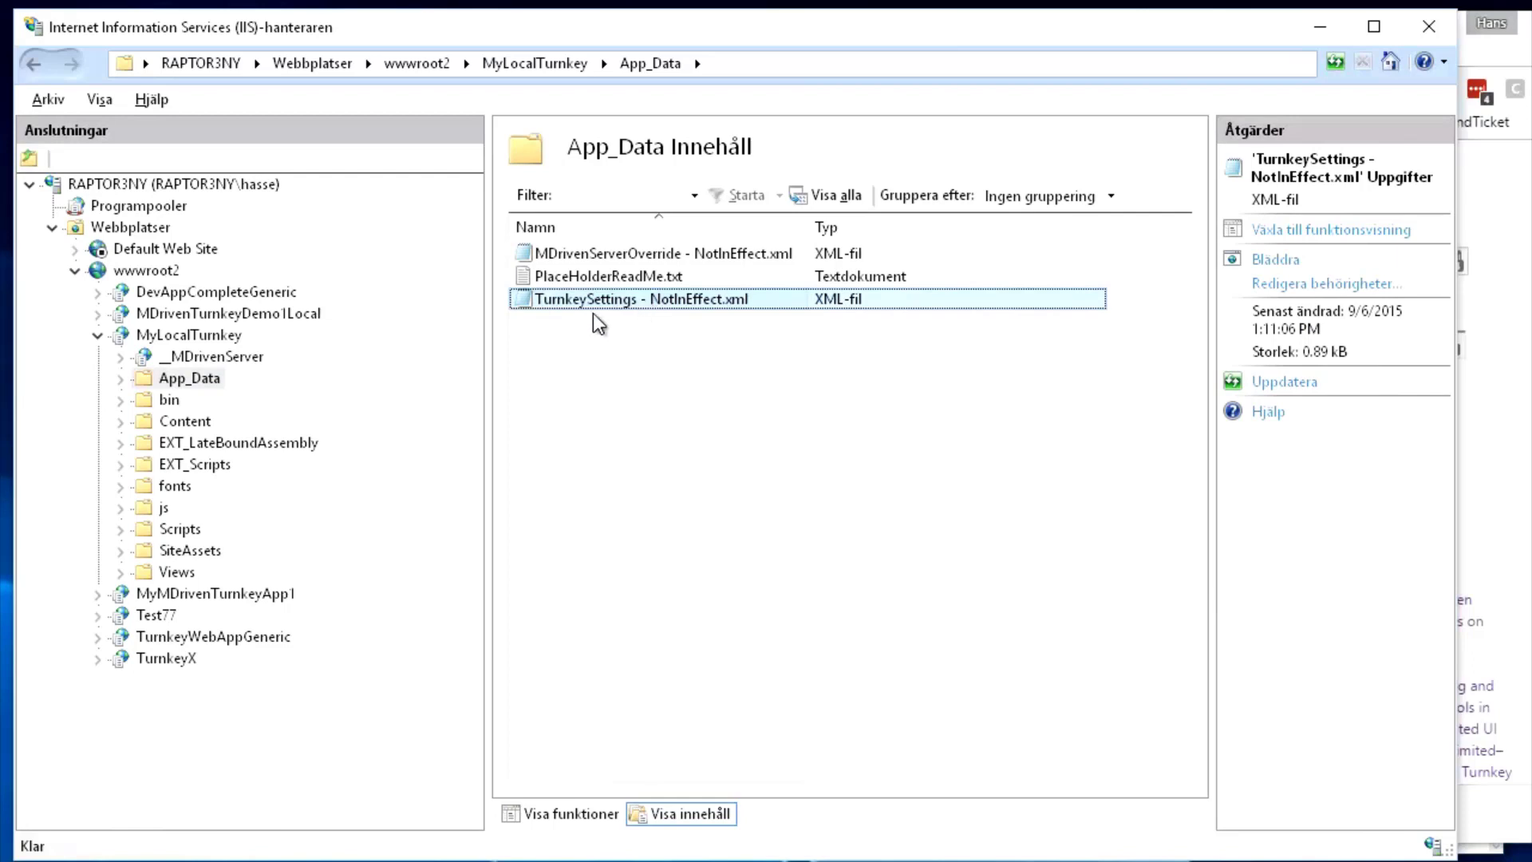
Open the MyLocalTurkey site's folder in File Explorer via Explore
left_click(203, 340)
right_click(202, 341)
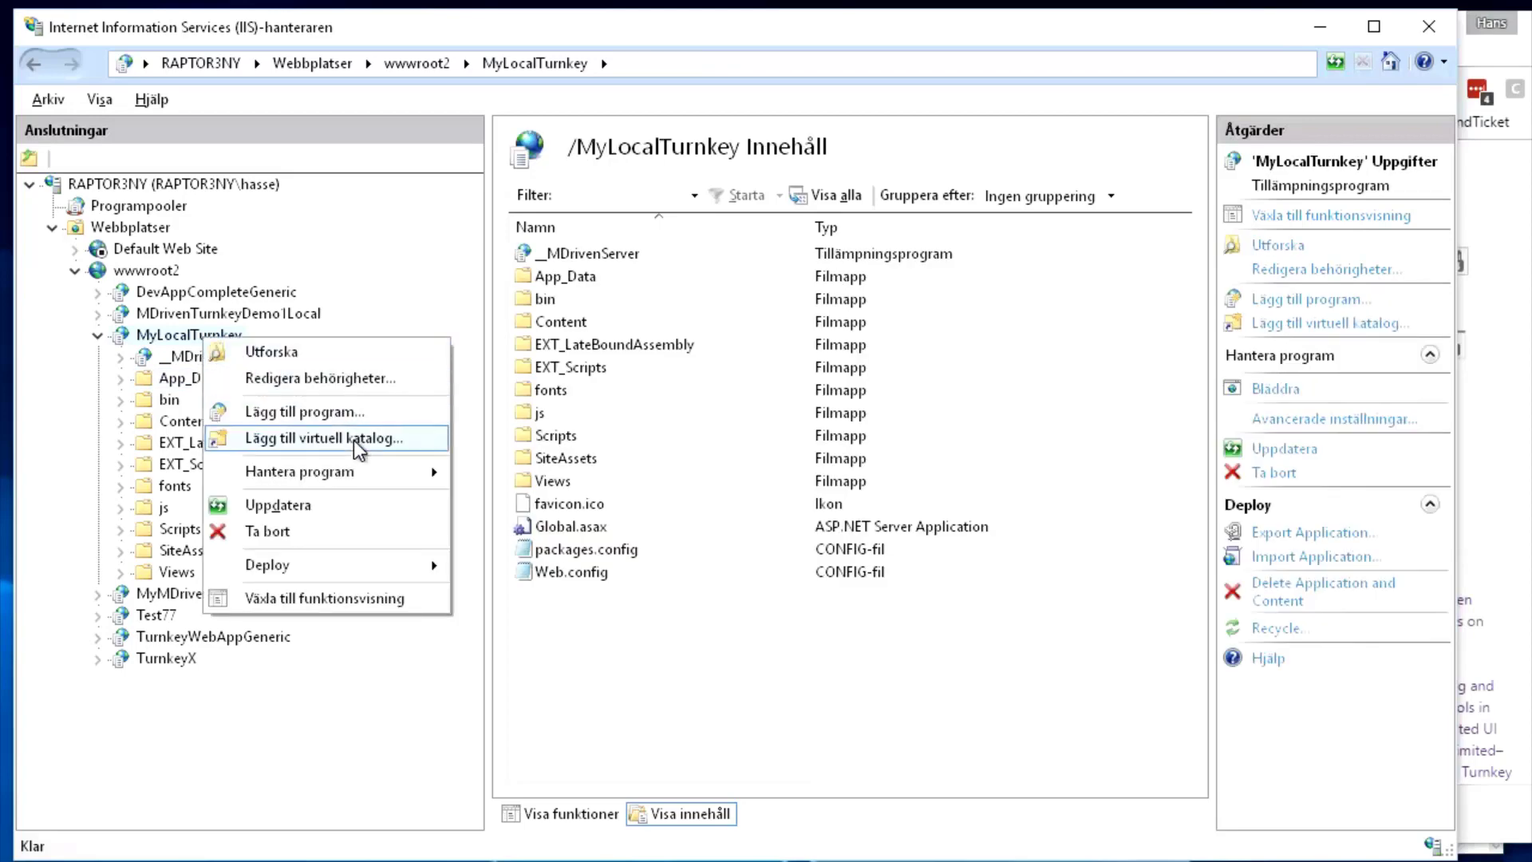
left_click(284, 353)
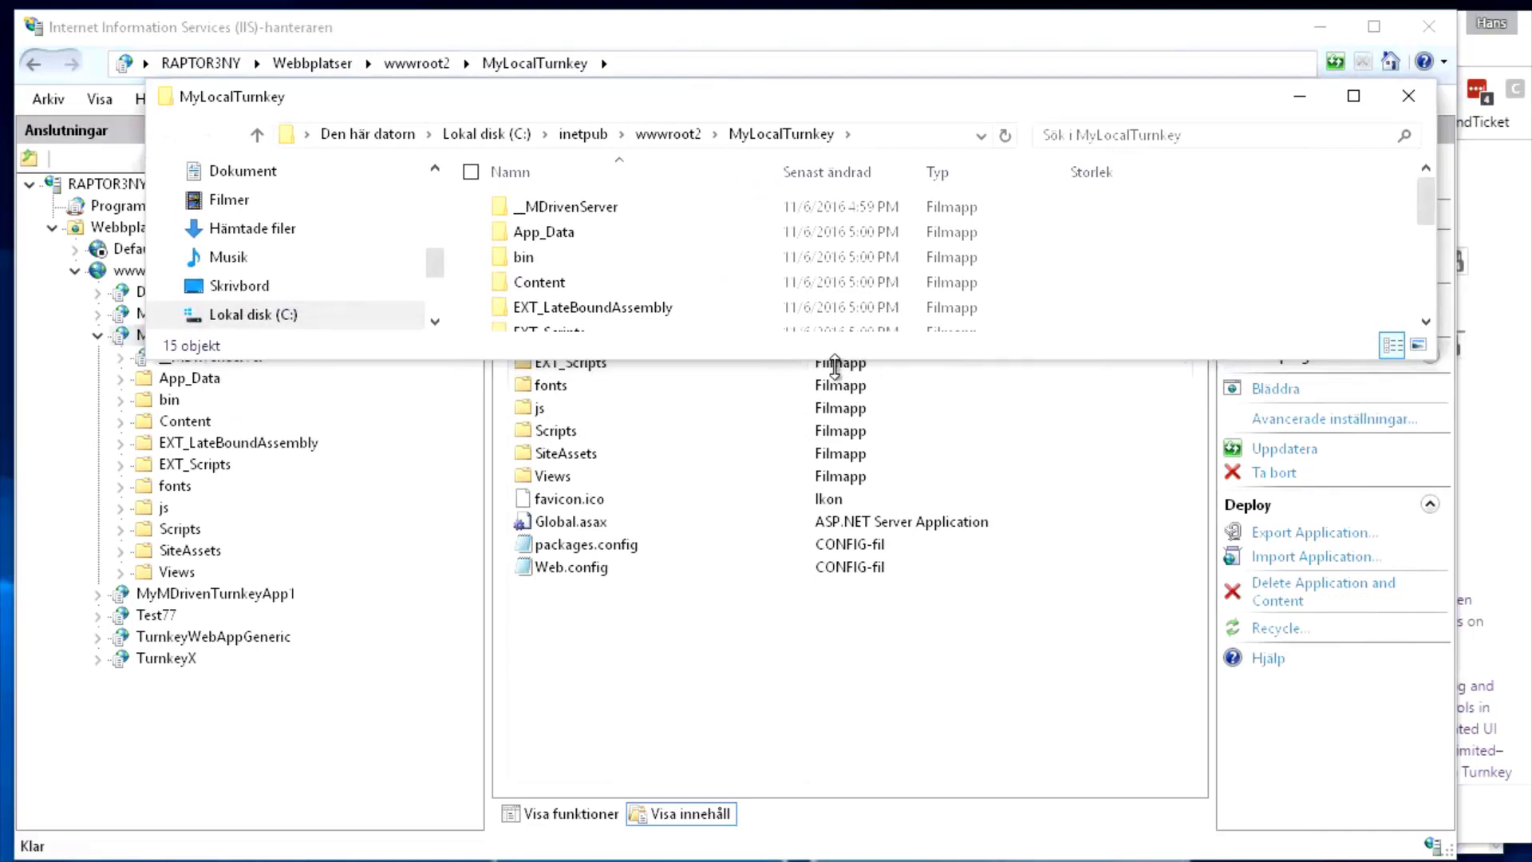
In App_Data, duplicate TurnkeySettings - NotInEffect.xml, approving administrator permission
left_click_drag(835, 361, 845, 762)
left_click(551, 269)
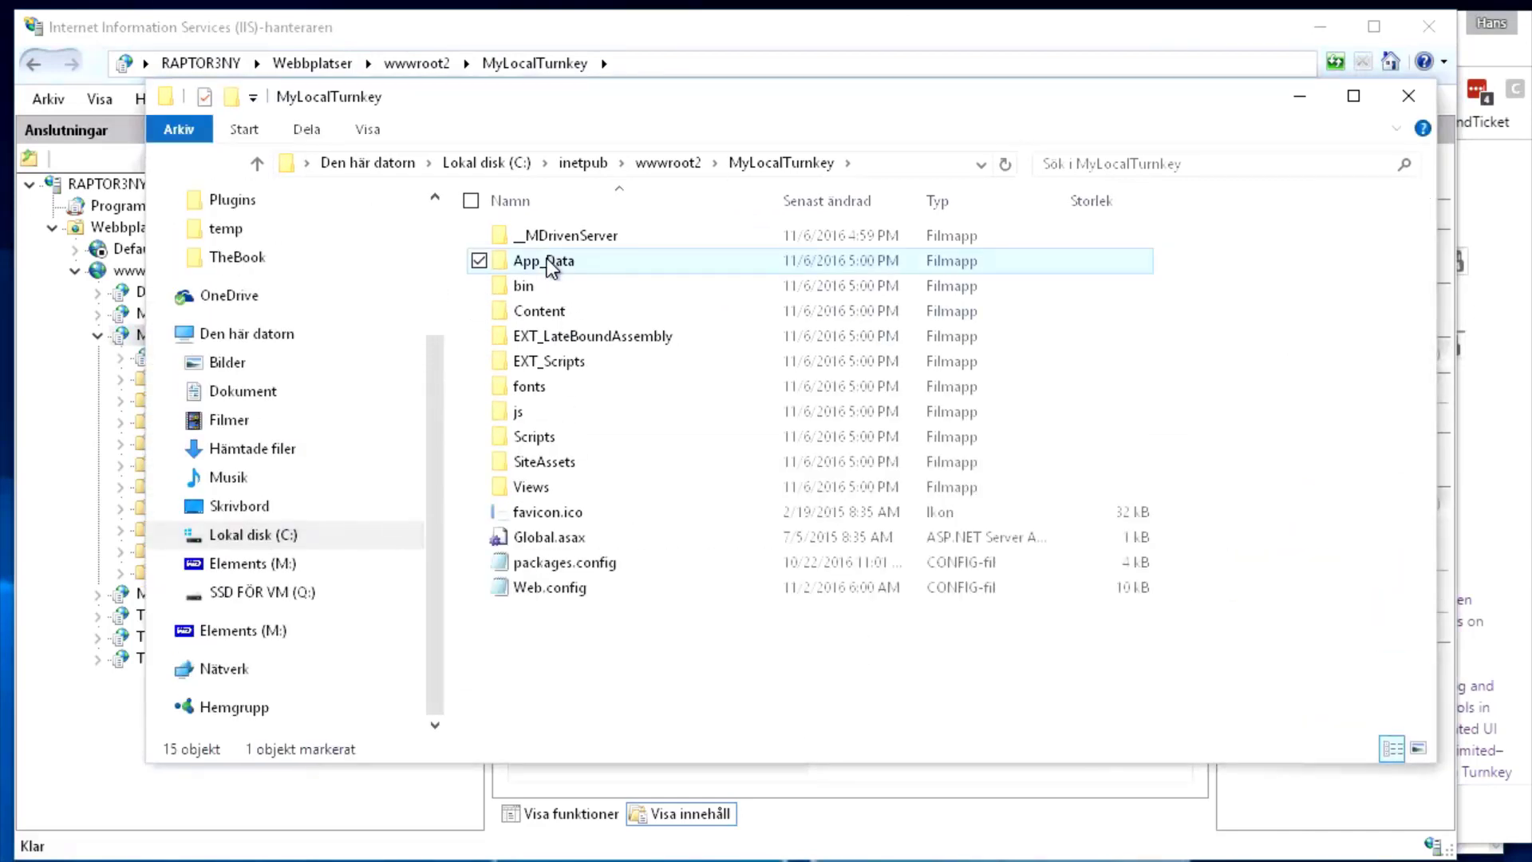
double_click(546, 266)
left_click(589, 289)
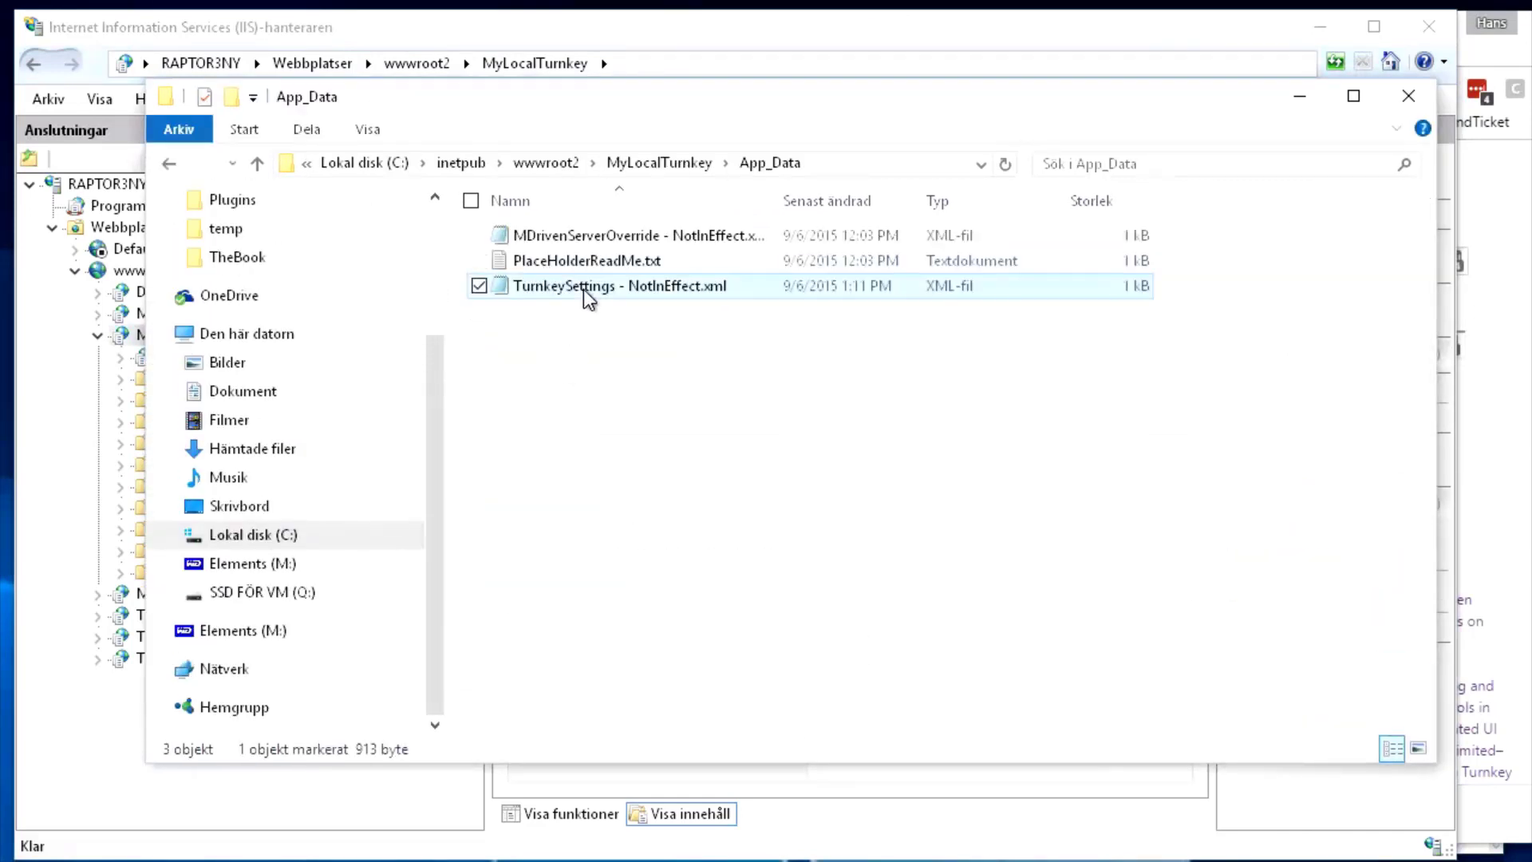
key("ctrl+c")
key("ctrl+v")
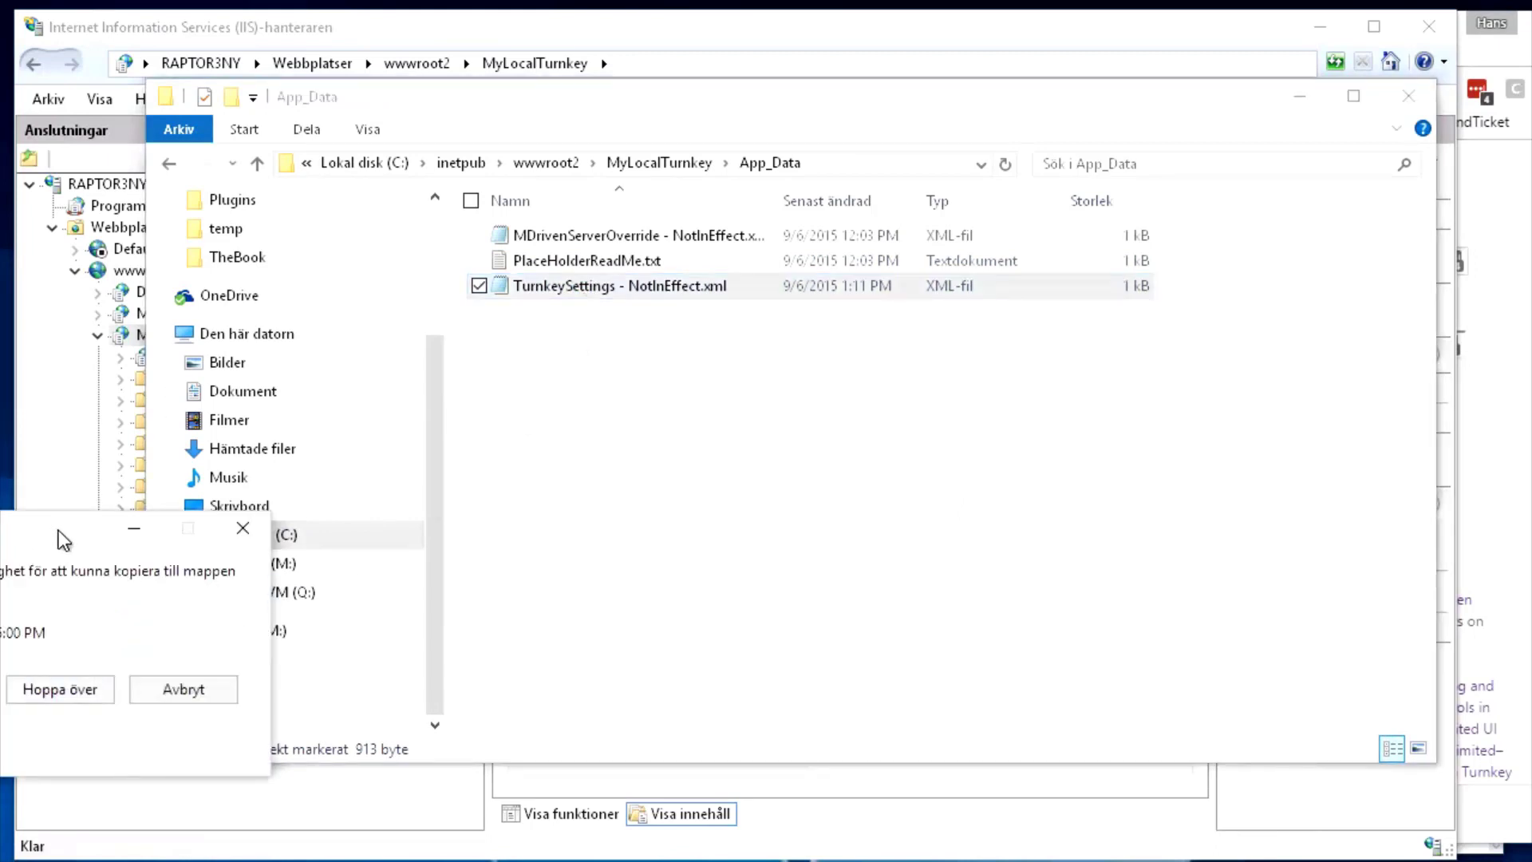
left_click(910, 497)
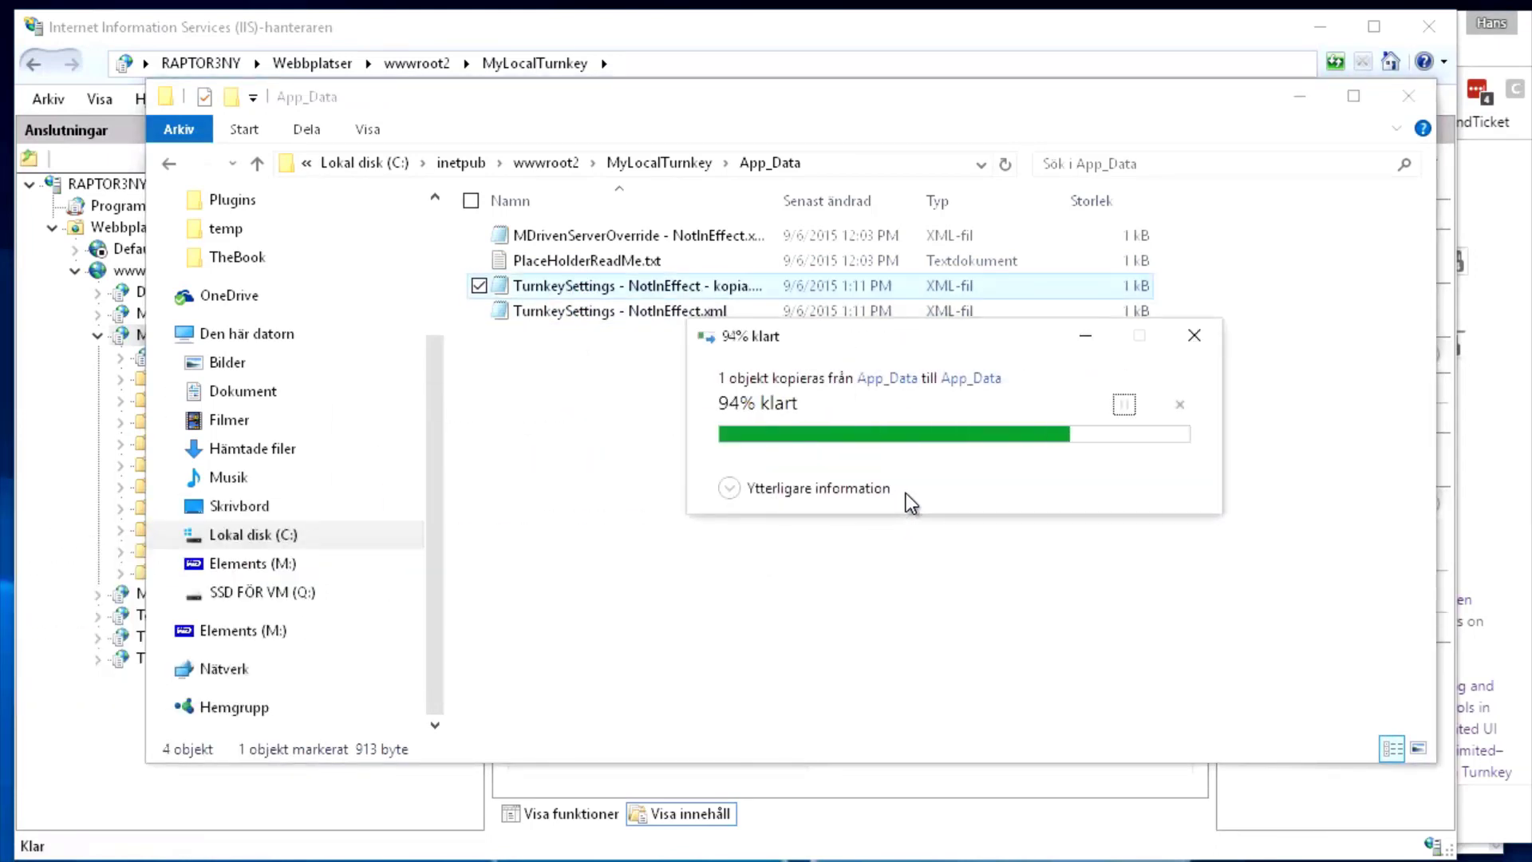
Rename the copy to TurnkeySettings.xml, granting administrator permission for the rename
left_click(658, 288)
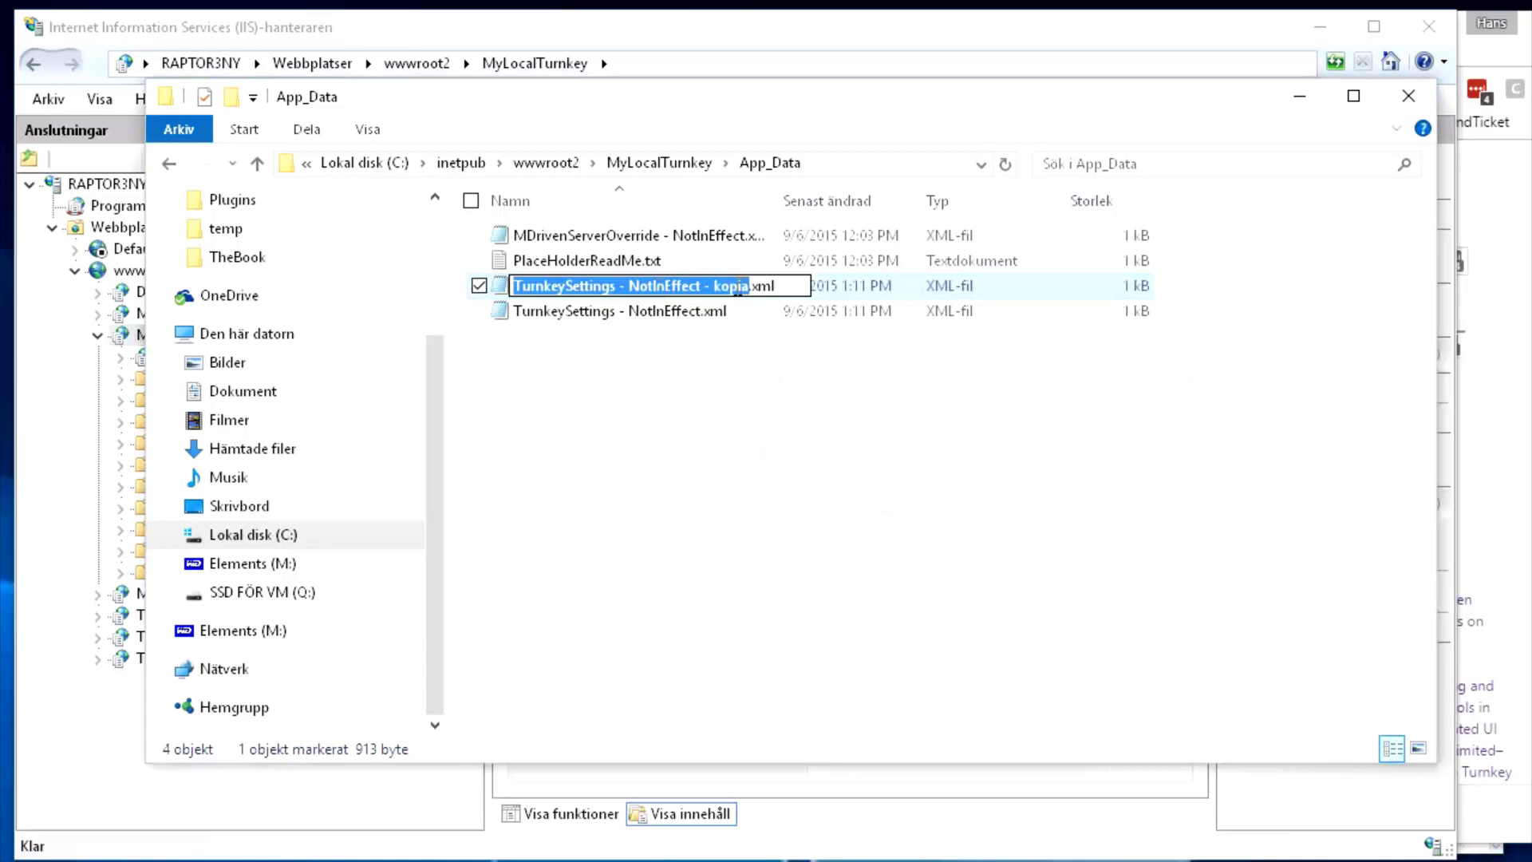
left_click(740, 286)
key("Right")
key("BackSpace")
key("BackSpace")
key("BackSpace")
key("BackSpace")
key("BackSpace")
key("BackSpace")
key("BackSpace")
key("BackSpace")
key("BackSpace")
key("BackSpace")
key("BackSpace")
key("BackSpace")
key("BackSpace")
key("BackSpace")
key("BackSpace")
key("BackSpace")
key("BackSpace")
key("BackSpace")
key("BackSpace")
key("BackSpace")
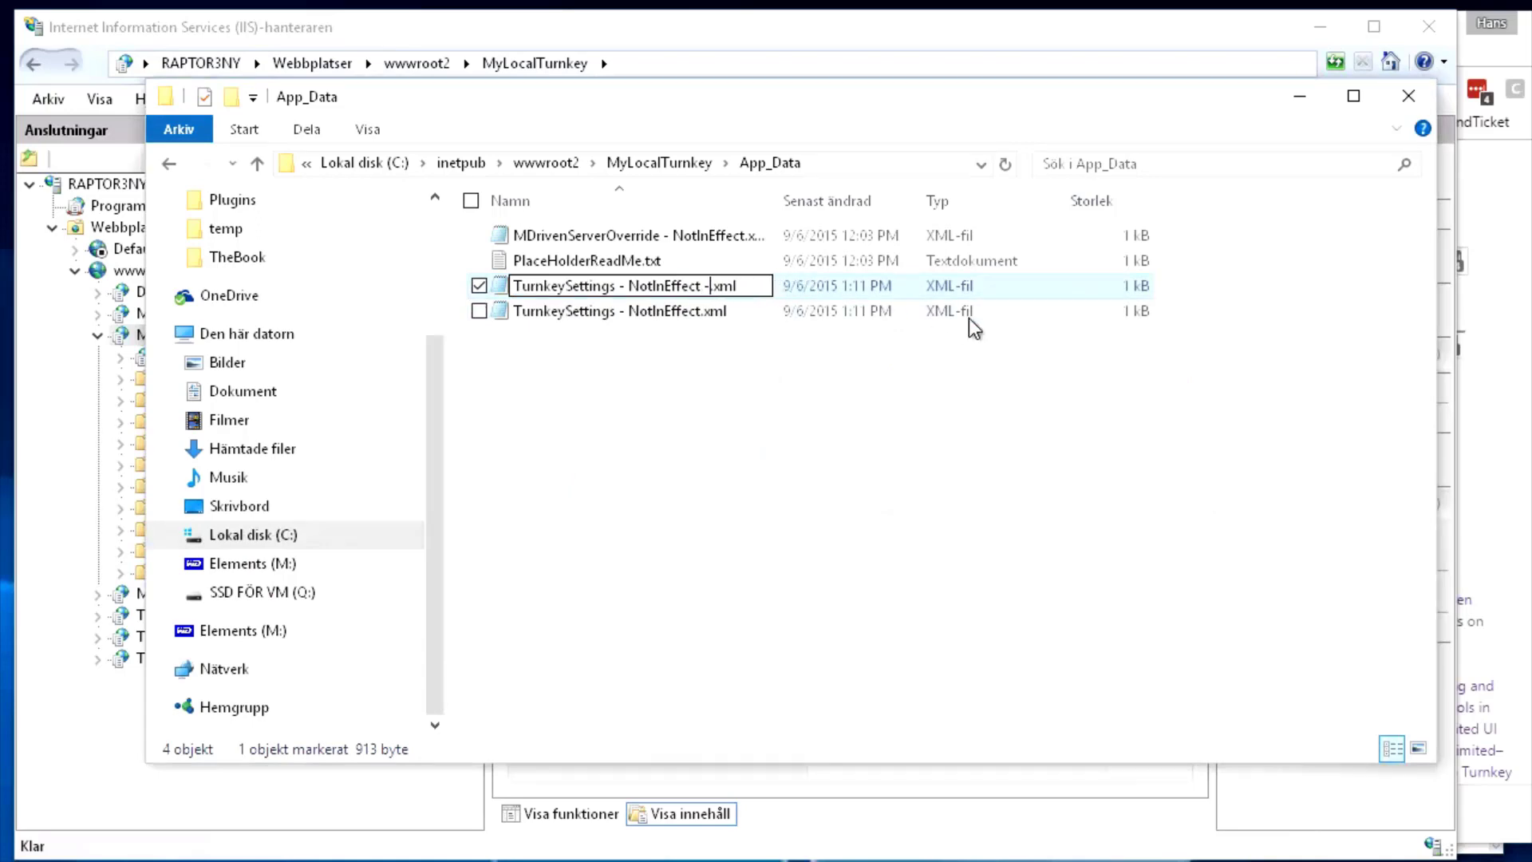
key("BackSpace")
key("BackSpace")
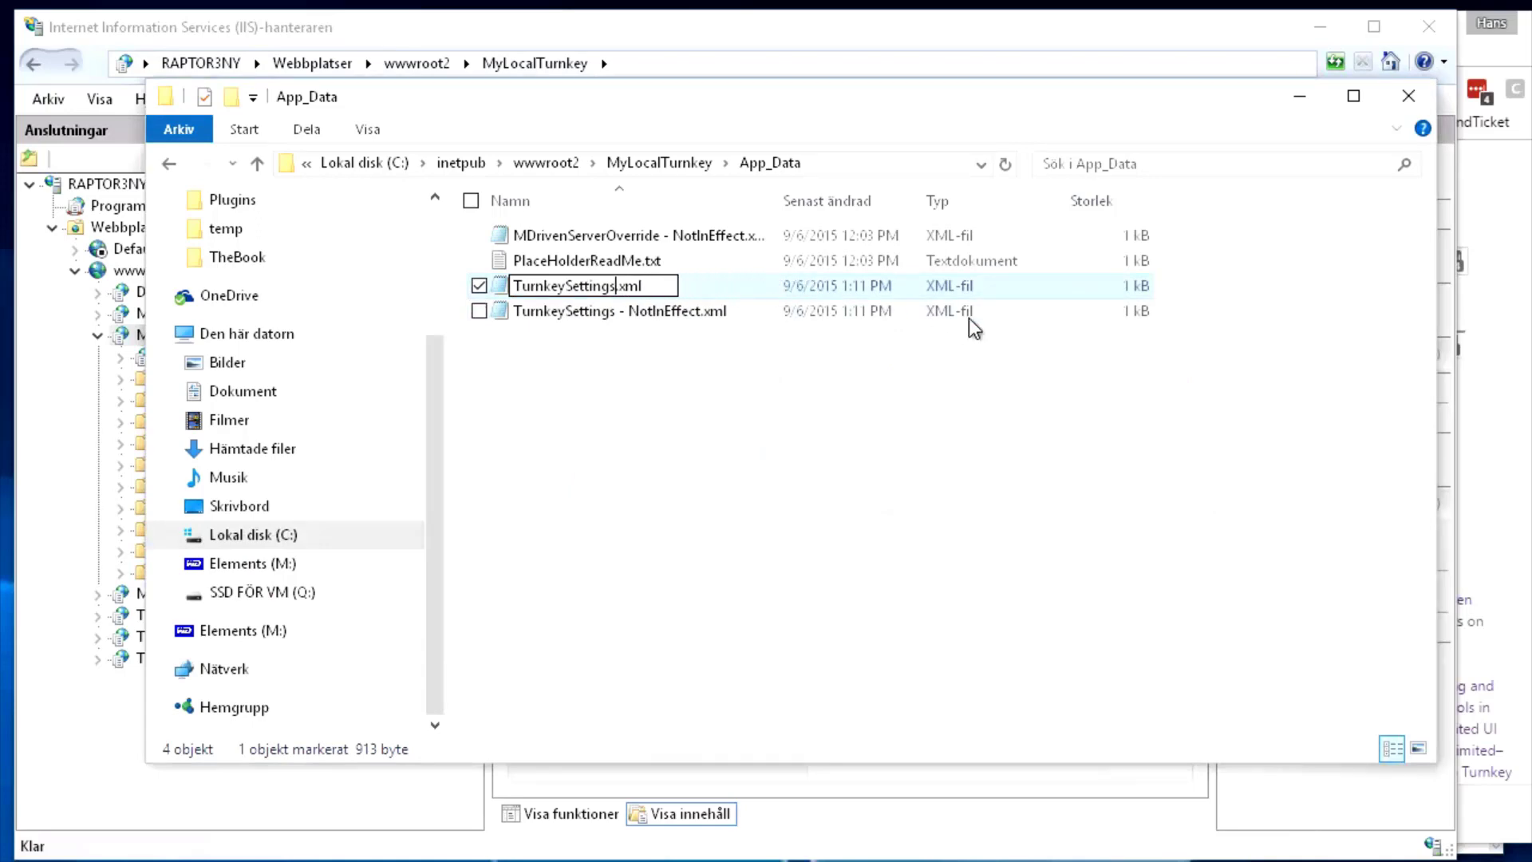
key("Return")
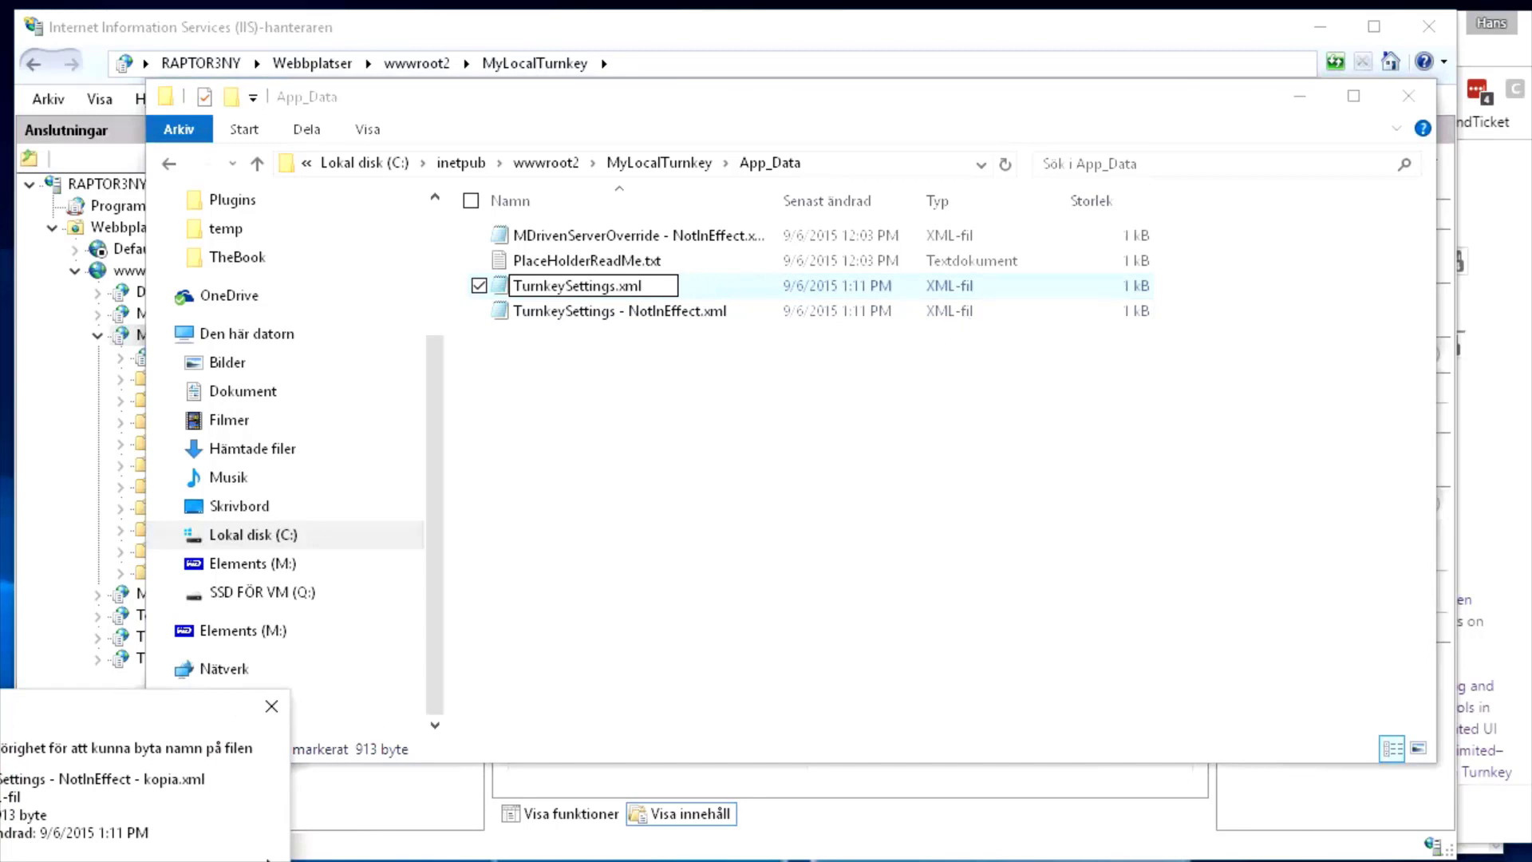
left_click(48, 860)
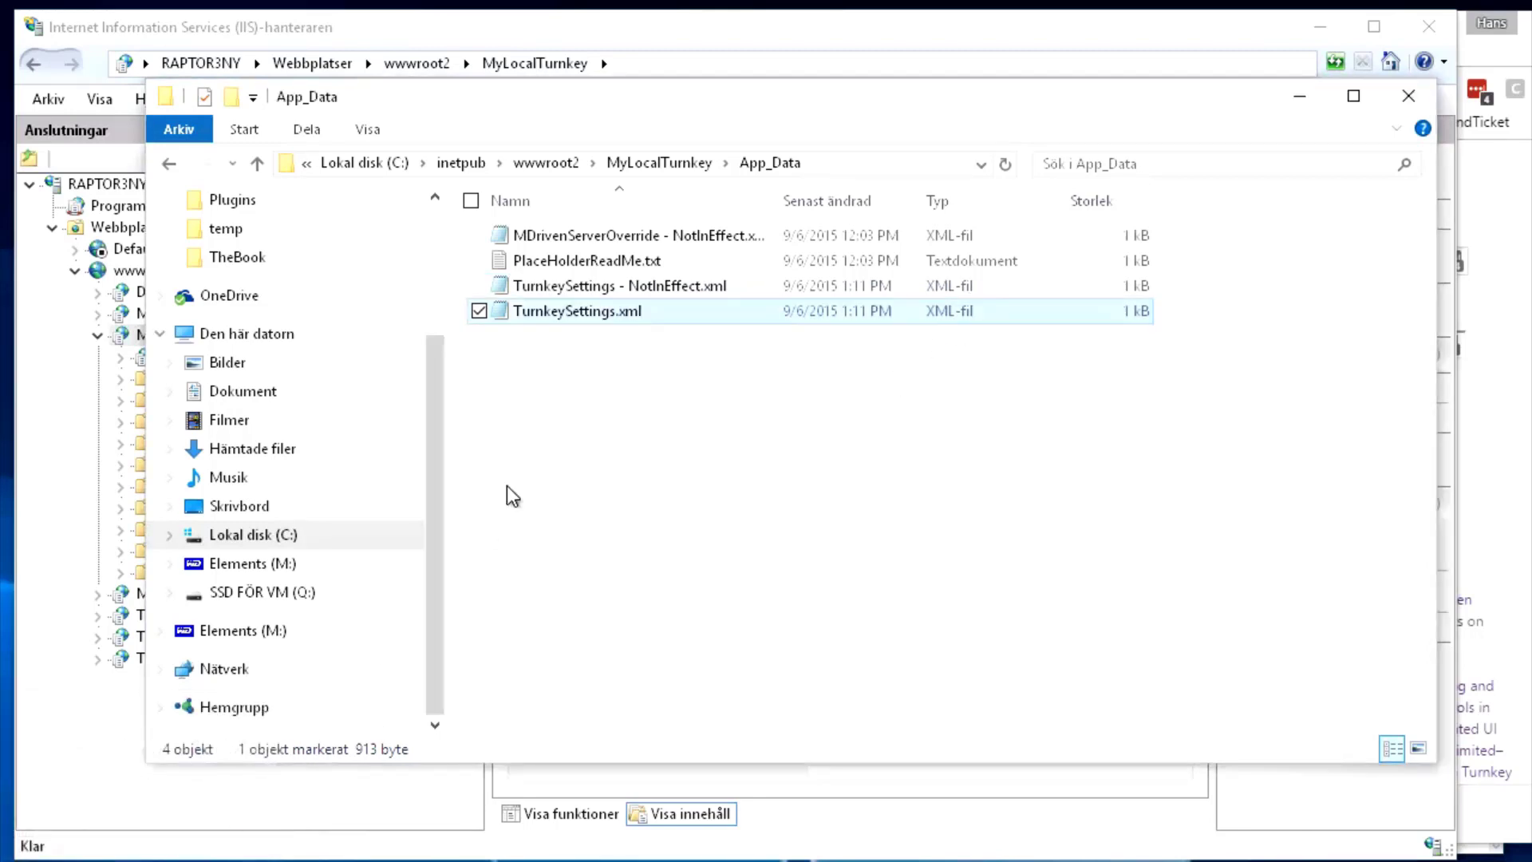
left_click(554, 372)
left_click(561, 315)
Edit TurnkeySettings.xml in Notepad, replacing the MDrivenServerPWD placeholder with the account password, and save
right_click(561, 314)
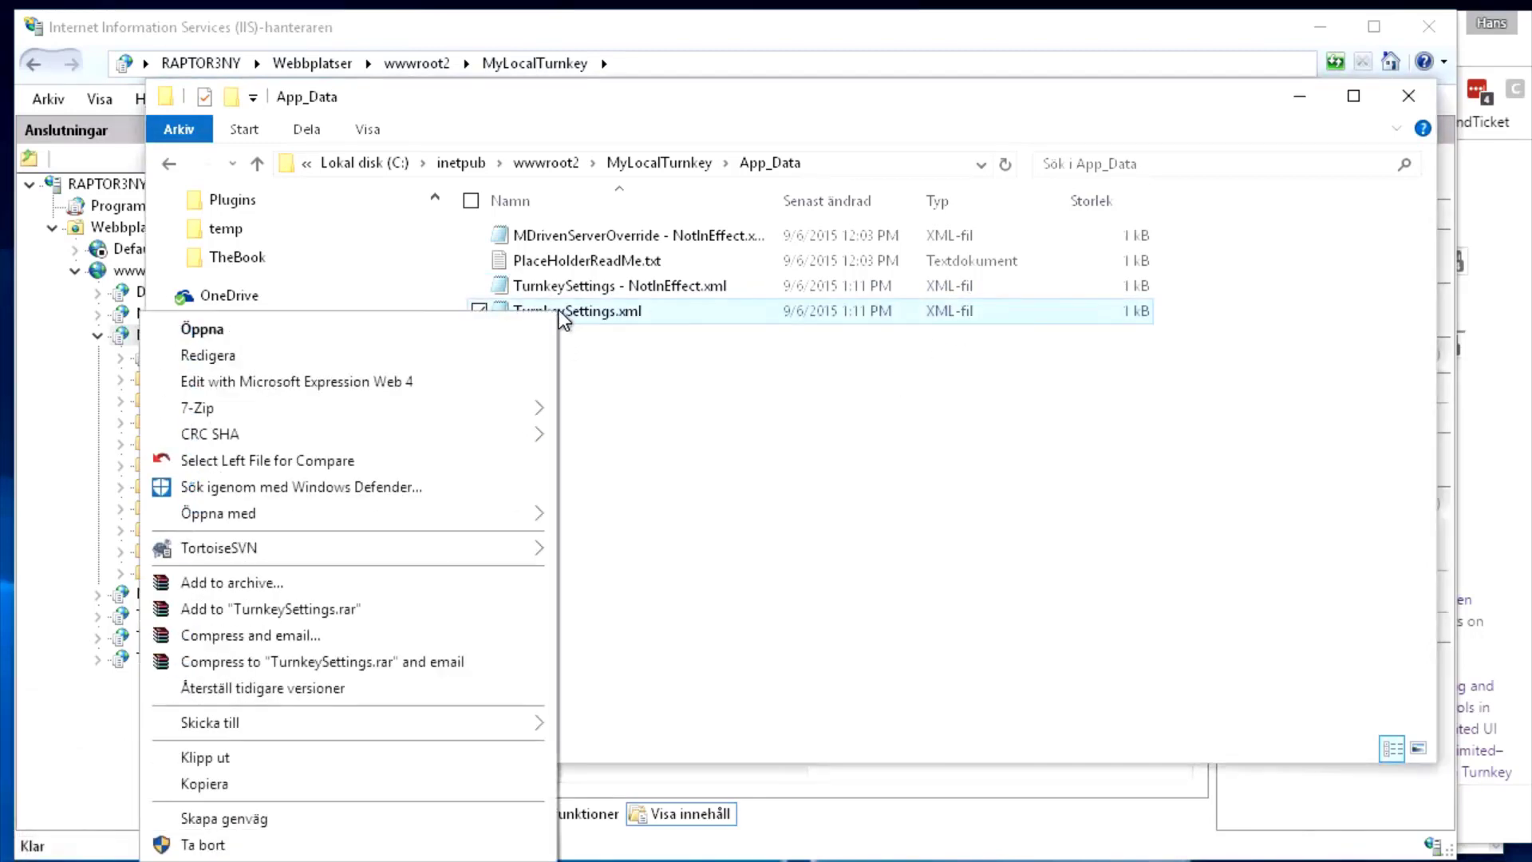
left_click(404, 359)
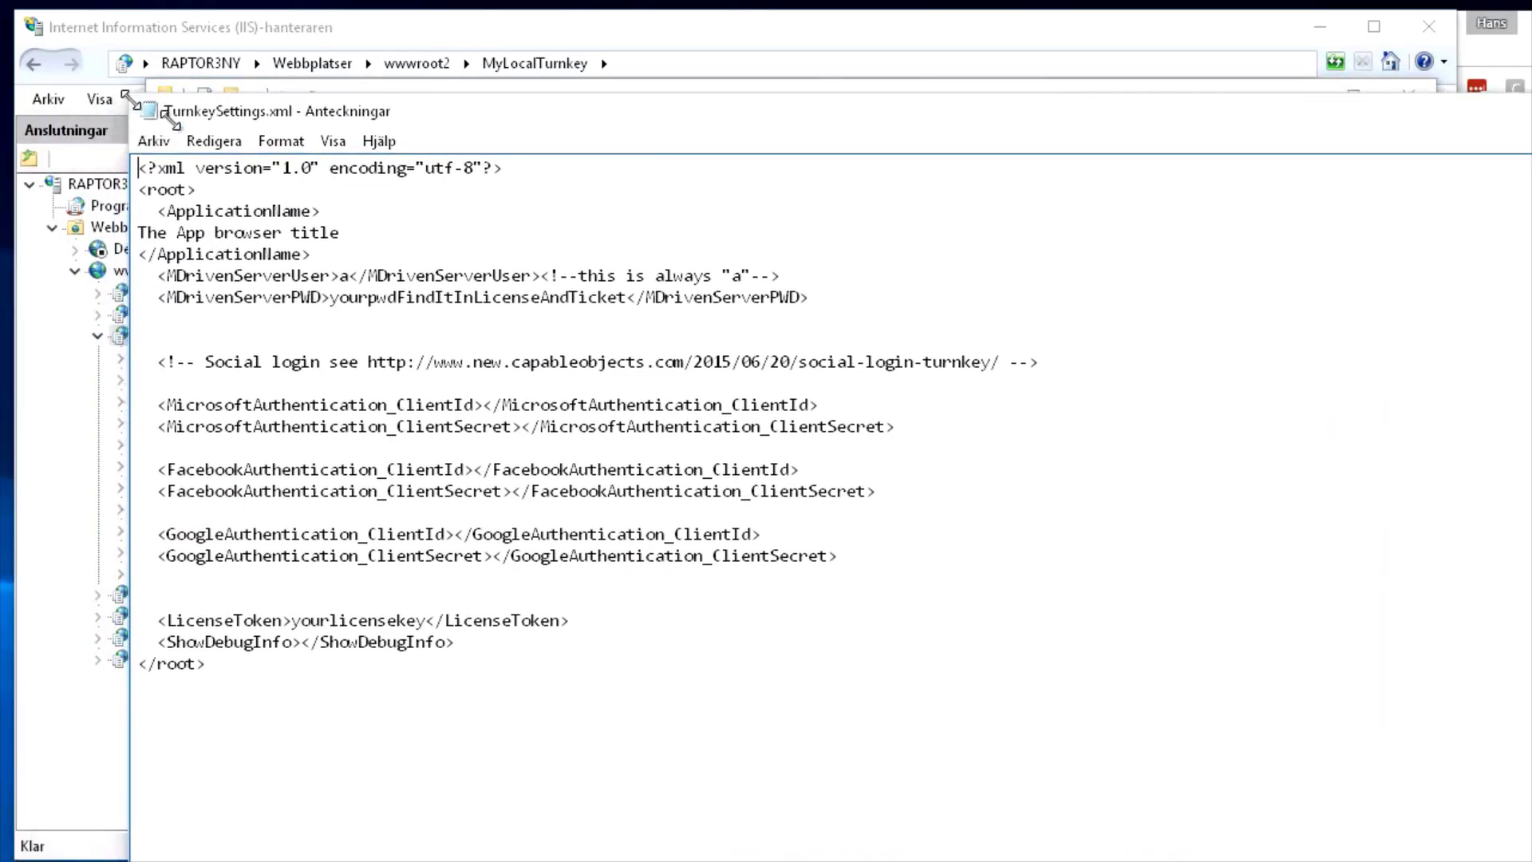
left_click_drag(136, 112, 213, 166)
left_click(541, 328)
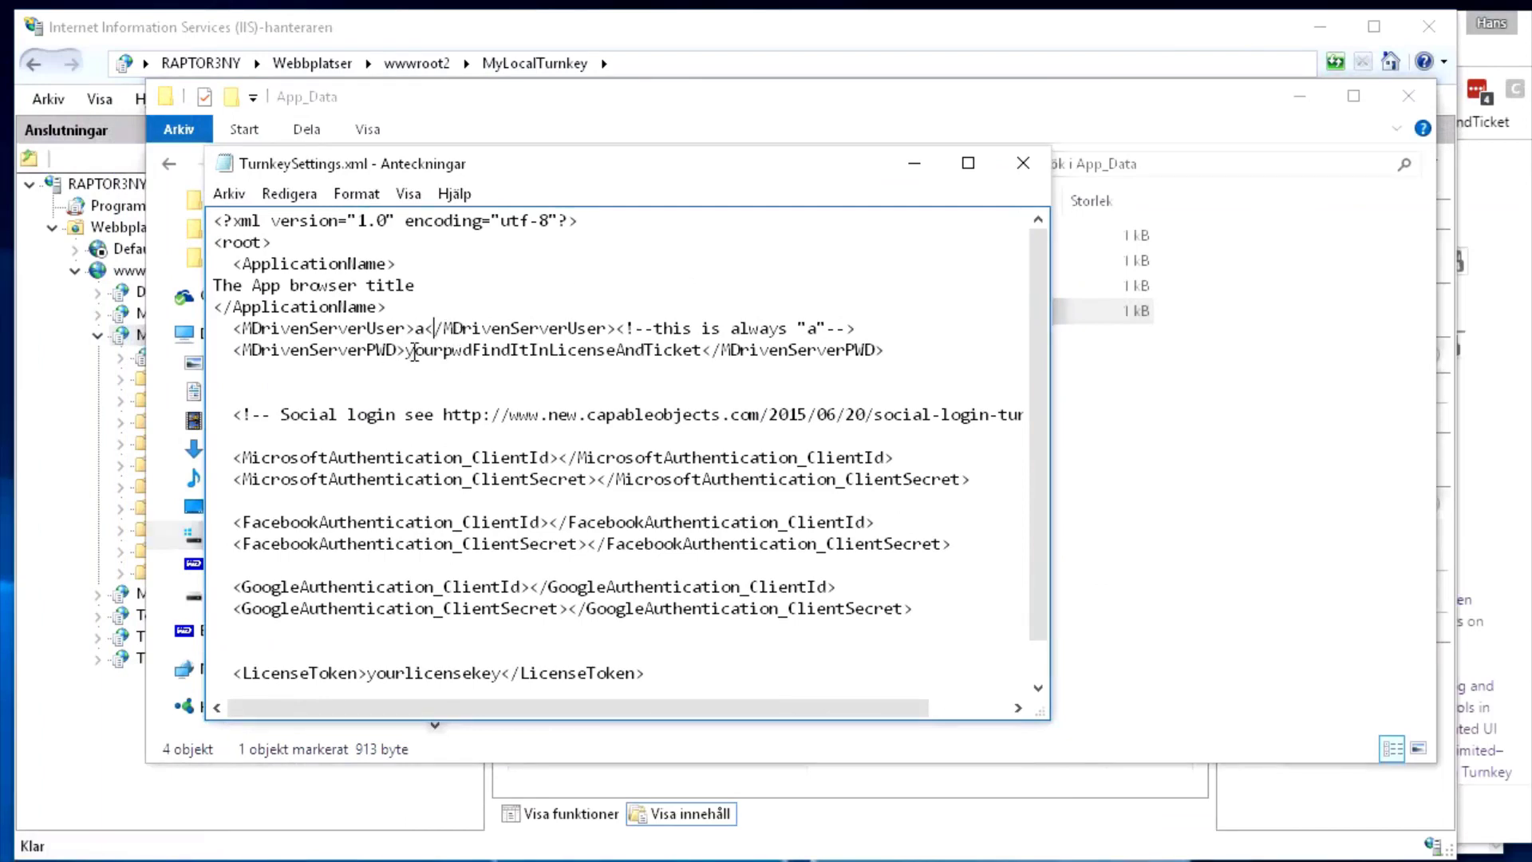
left_click_drag(407, 351, 702, 351)
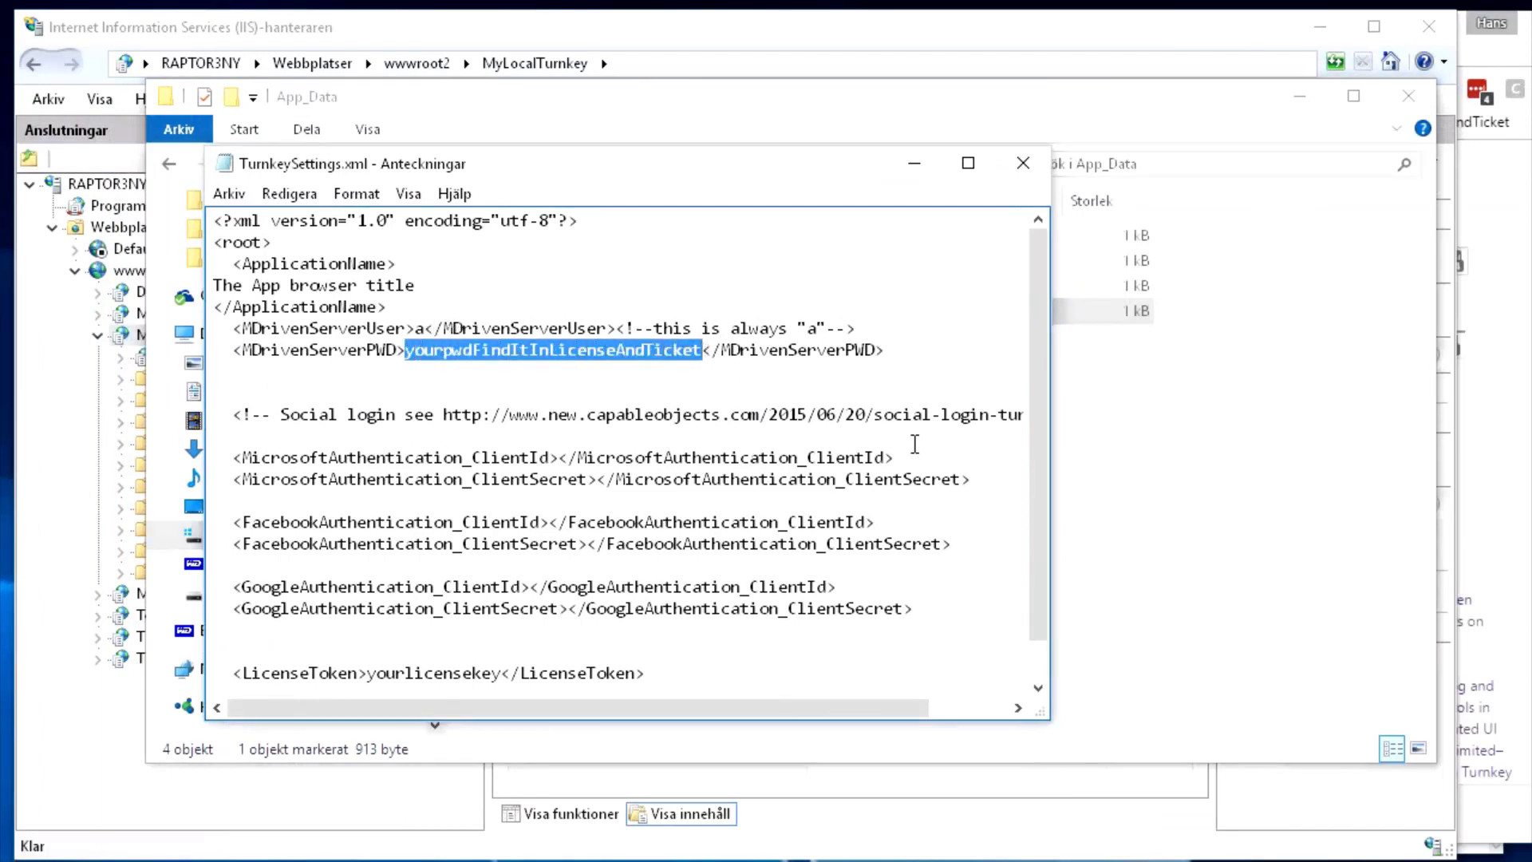
type("123456")
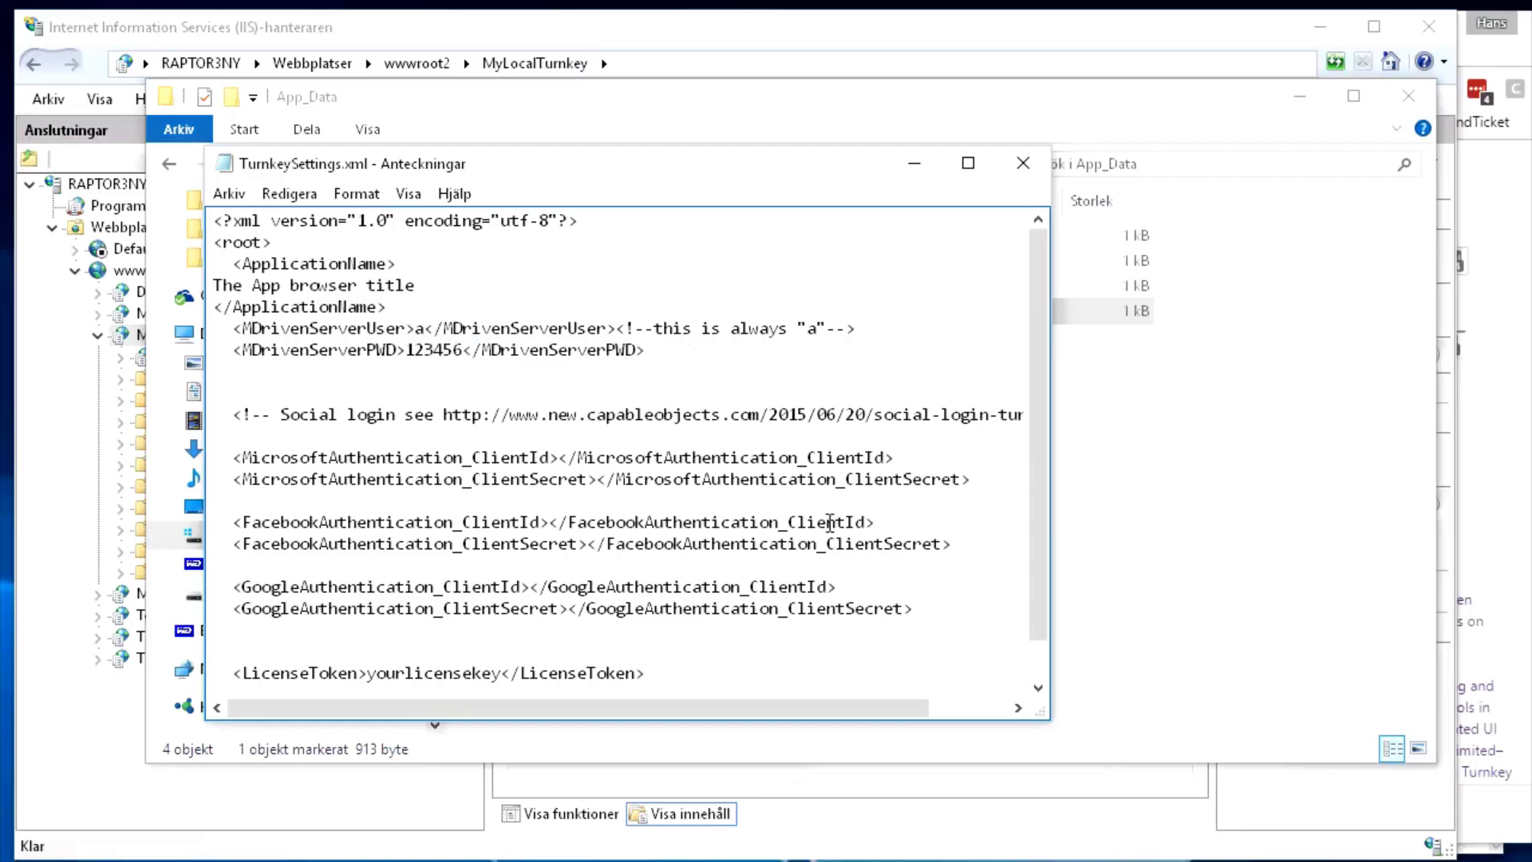
key("ctrl+s")
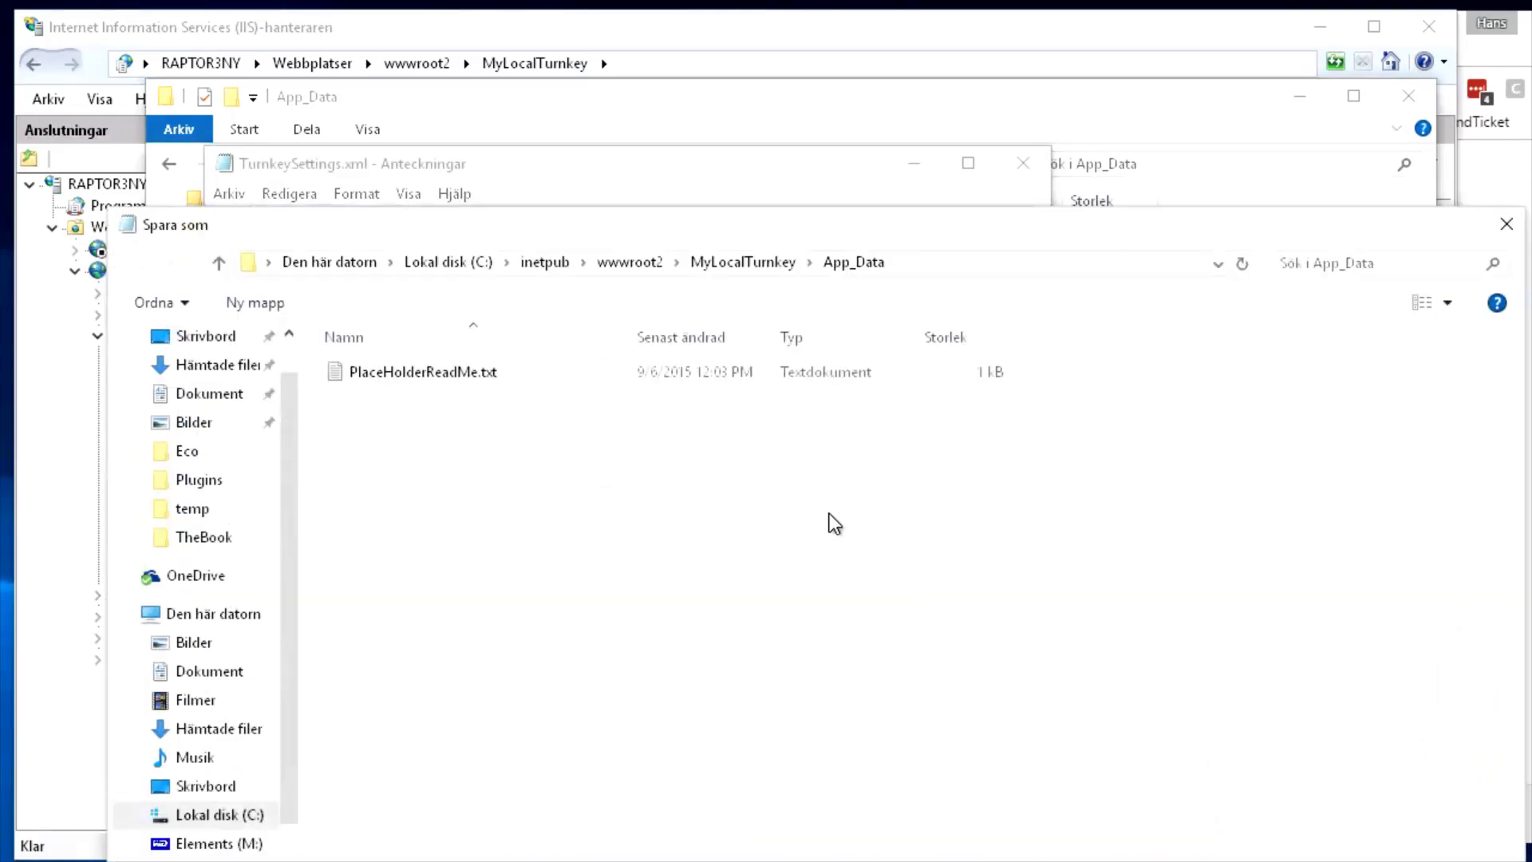
Try saving over the original TurnkeySettings.xml and dismiss the access-denied error
key("Escape")
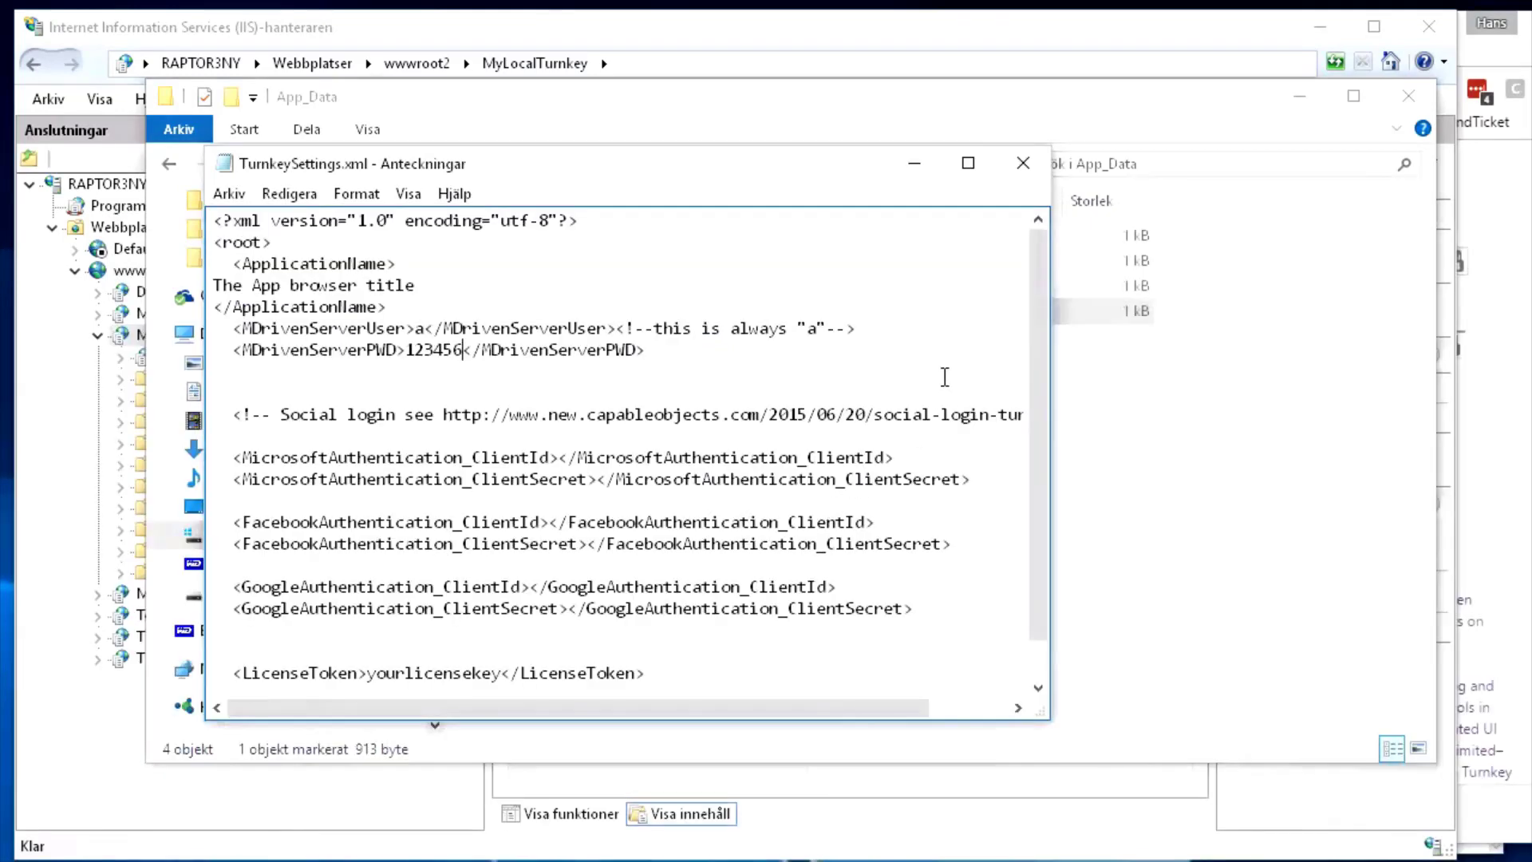
left_click(1016, 169)
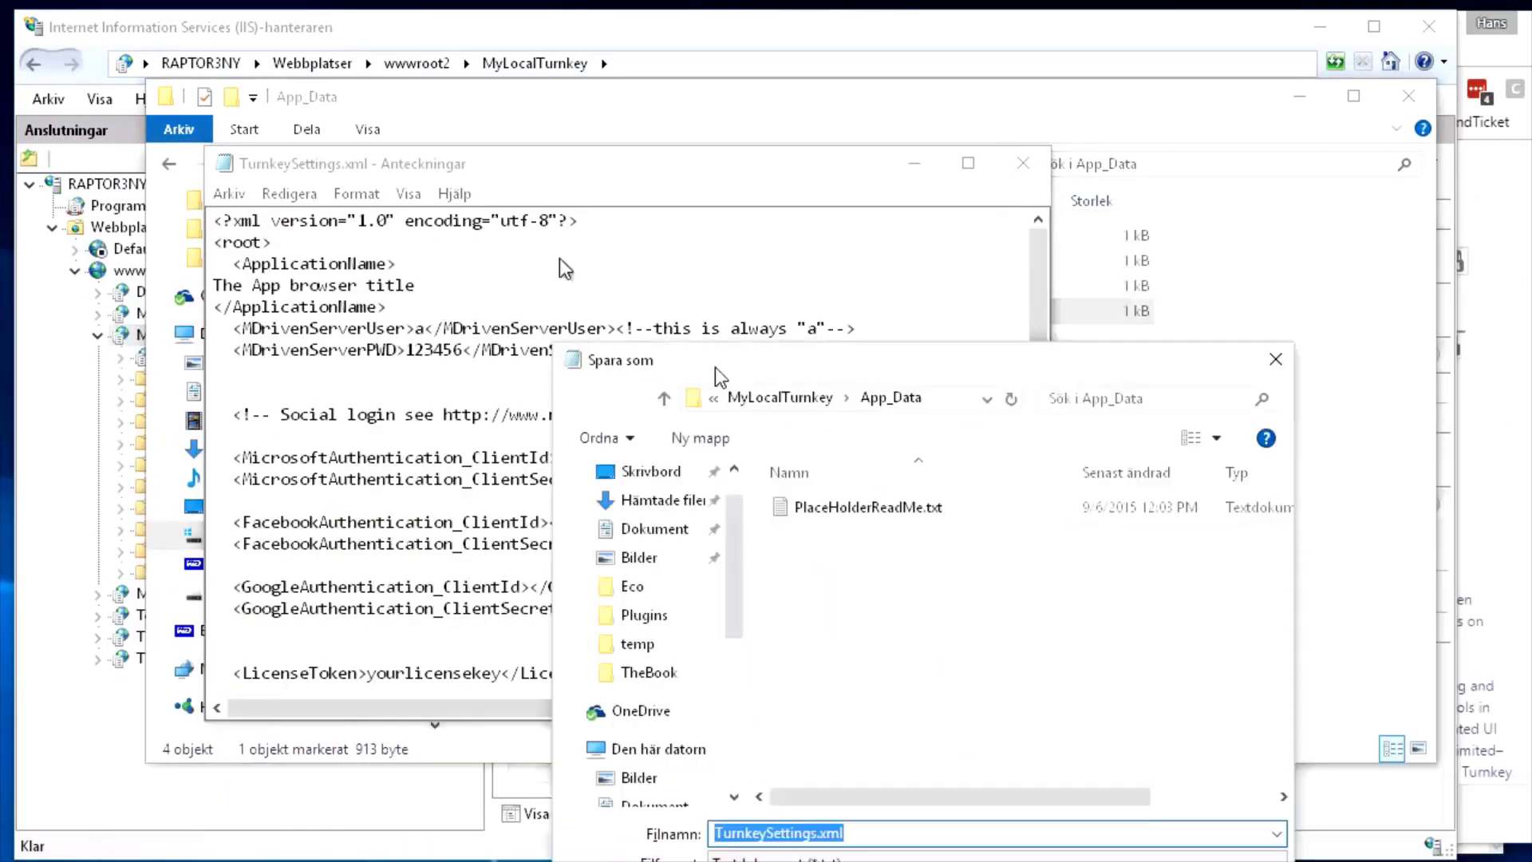
left_click(793, 679)
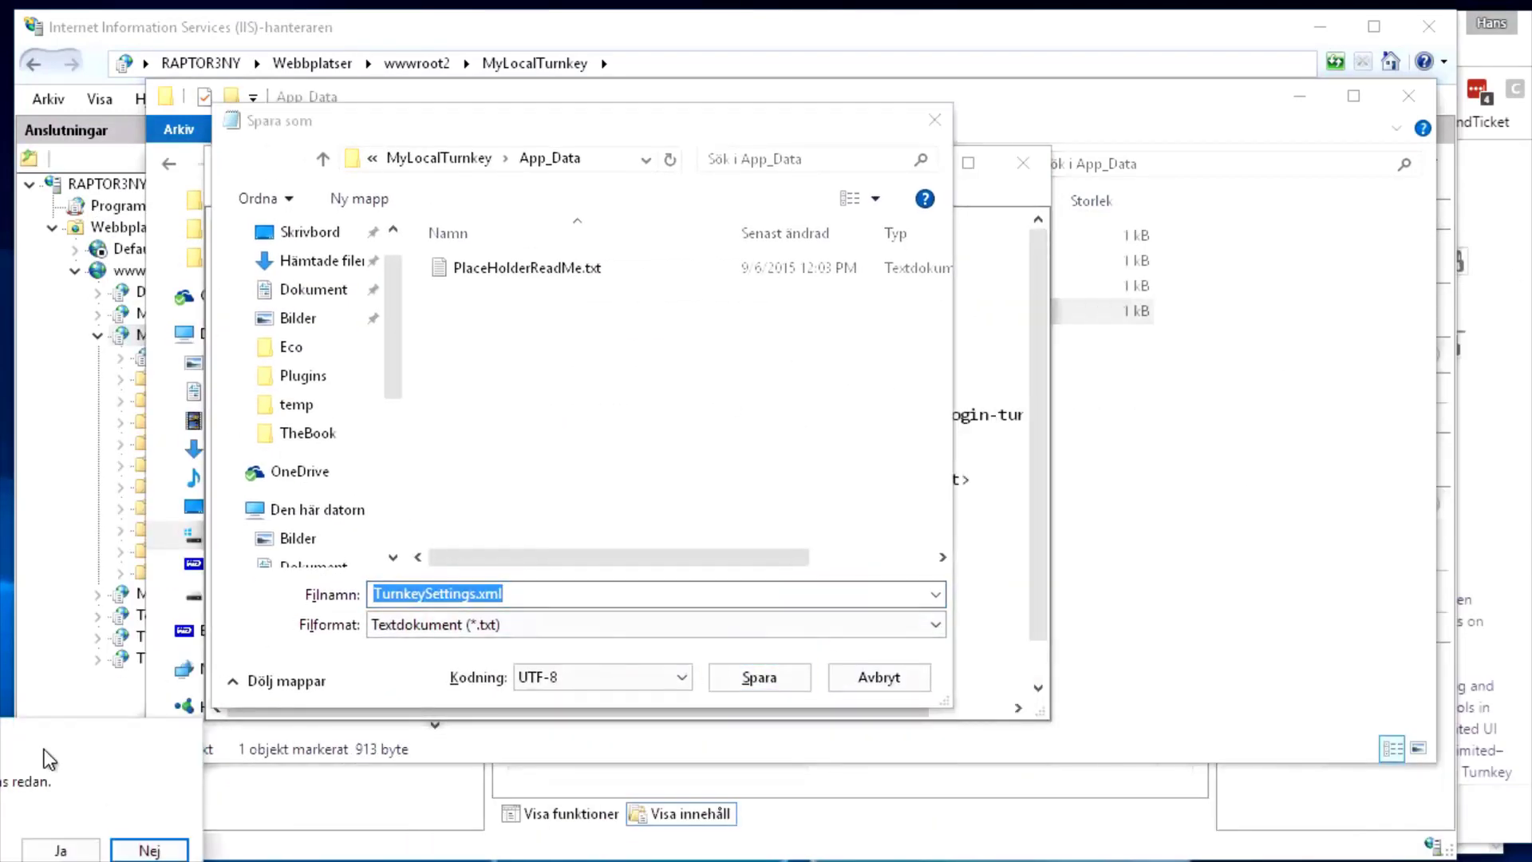
left_click(634, 561)
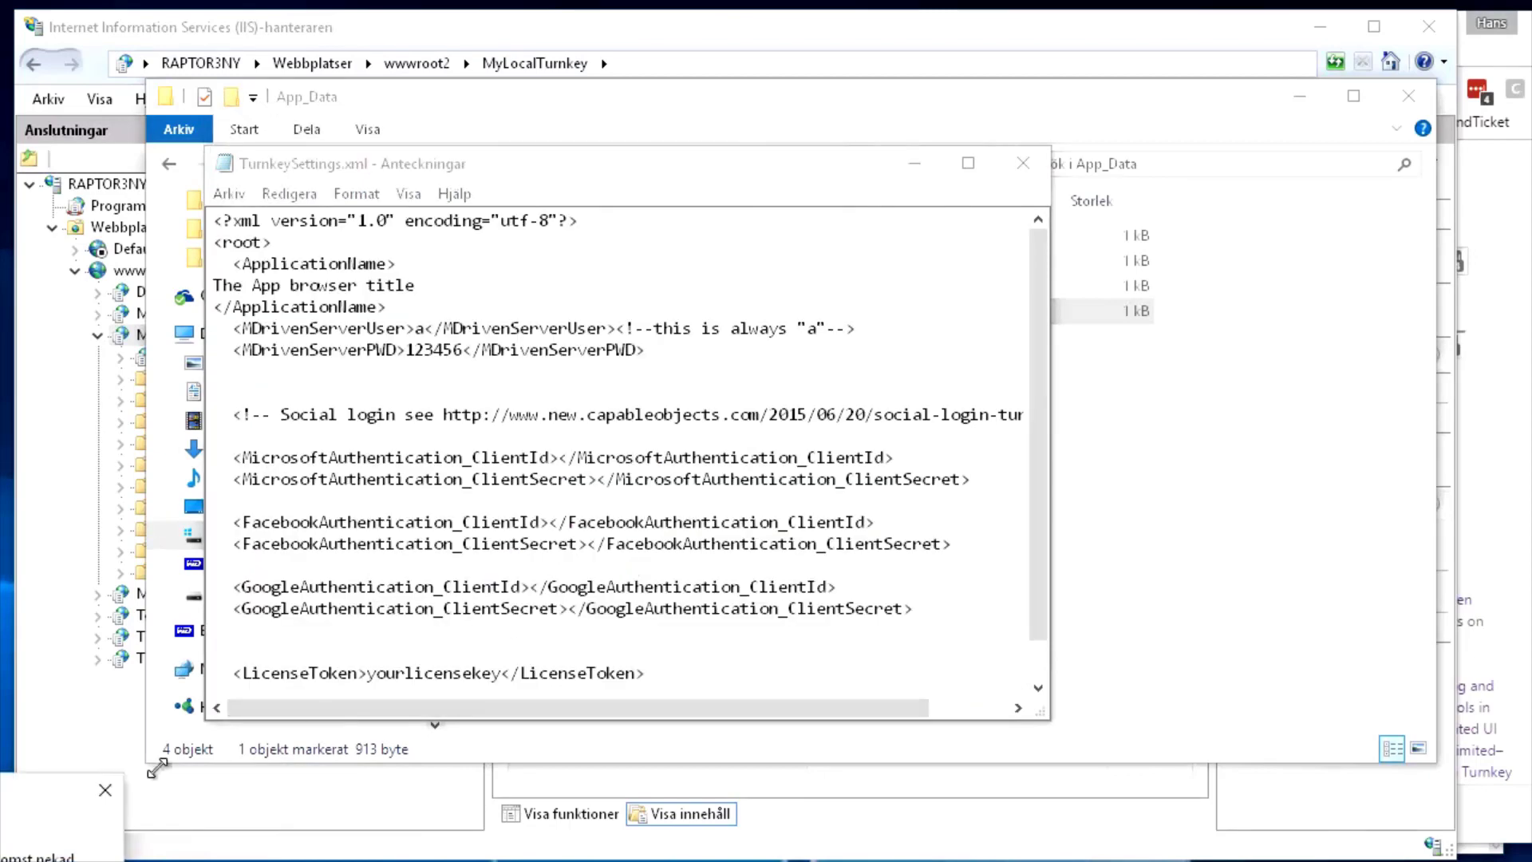
left_click(662, 564)
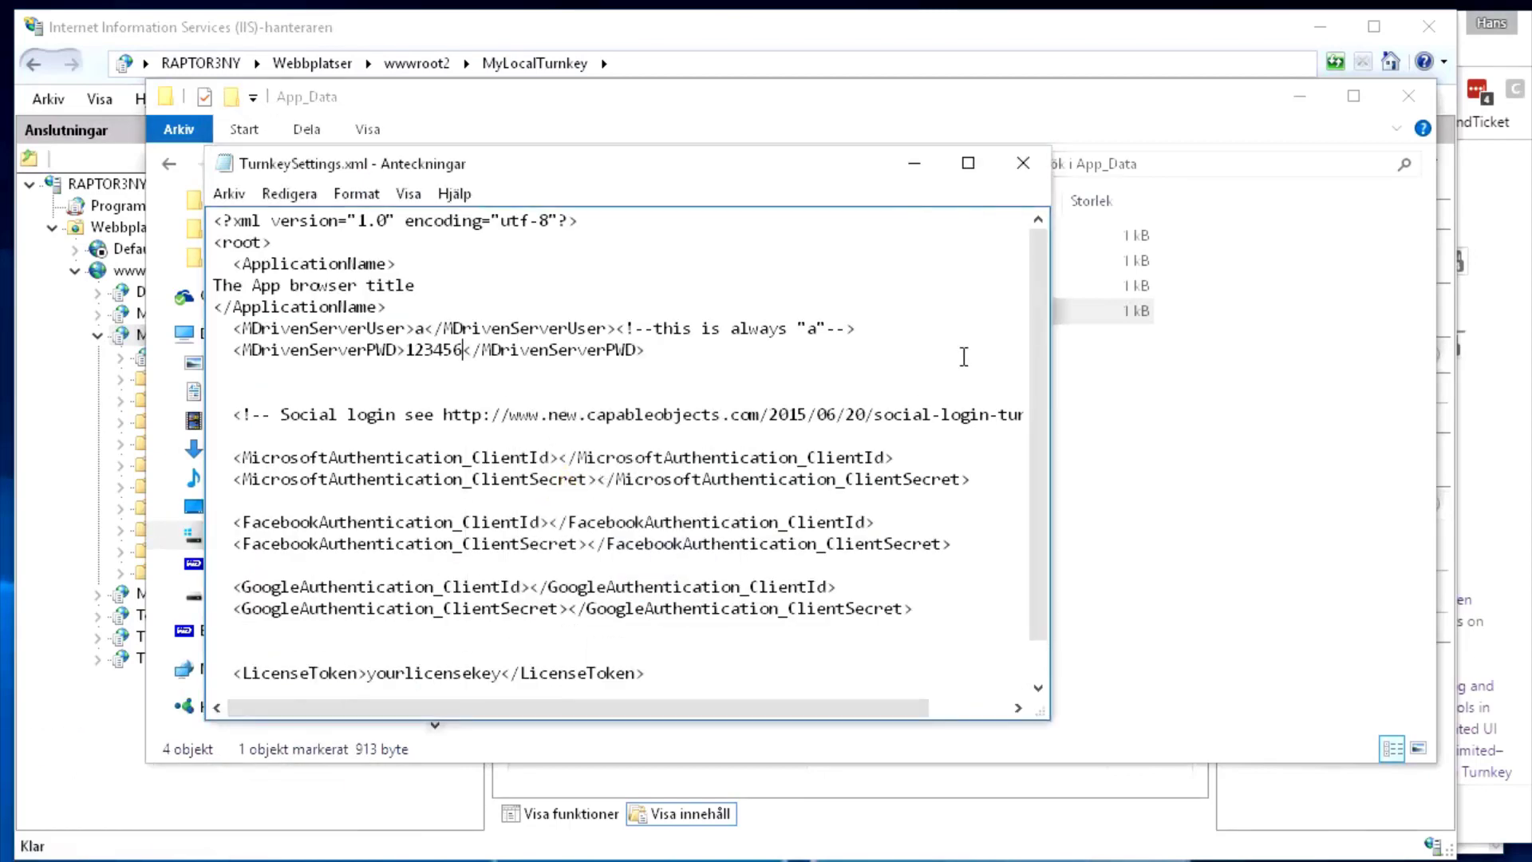
Save the edited file as c:\temp\TurnkeySettings.xml, overwriting the existing copy
left_click(1028, 171)
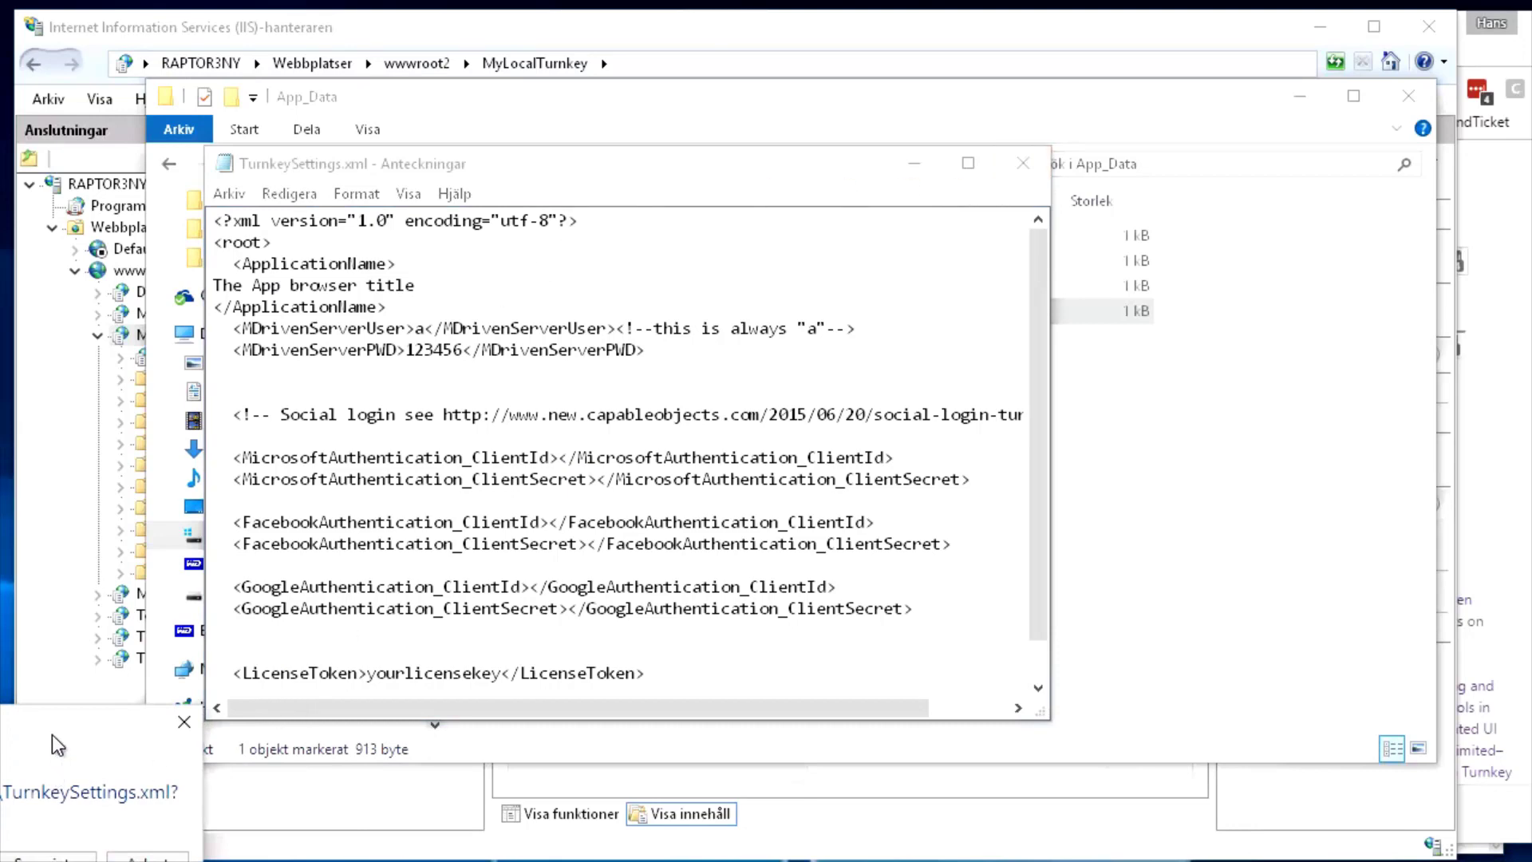
left_click(508, 684)
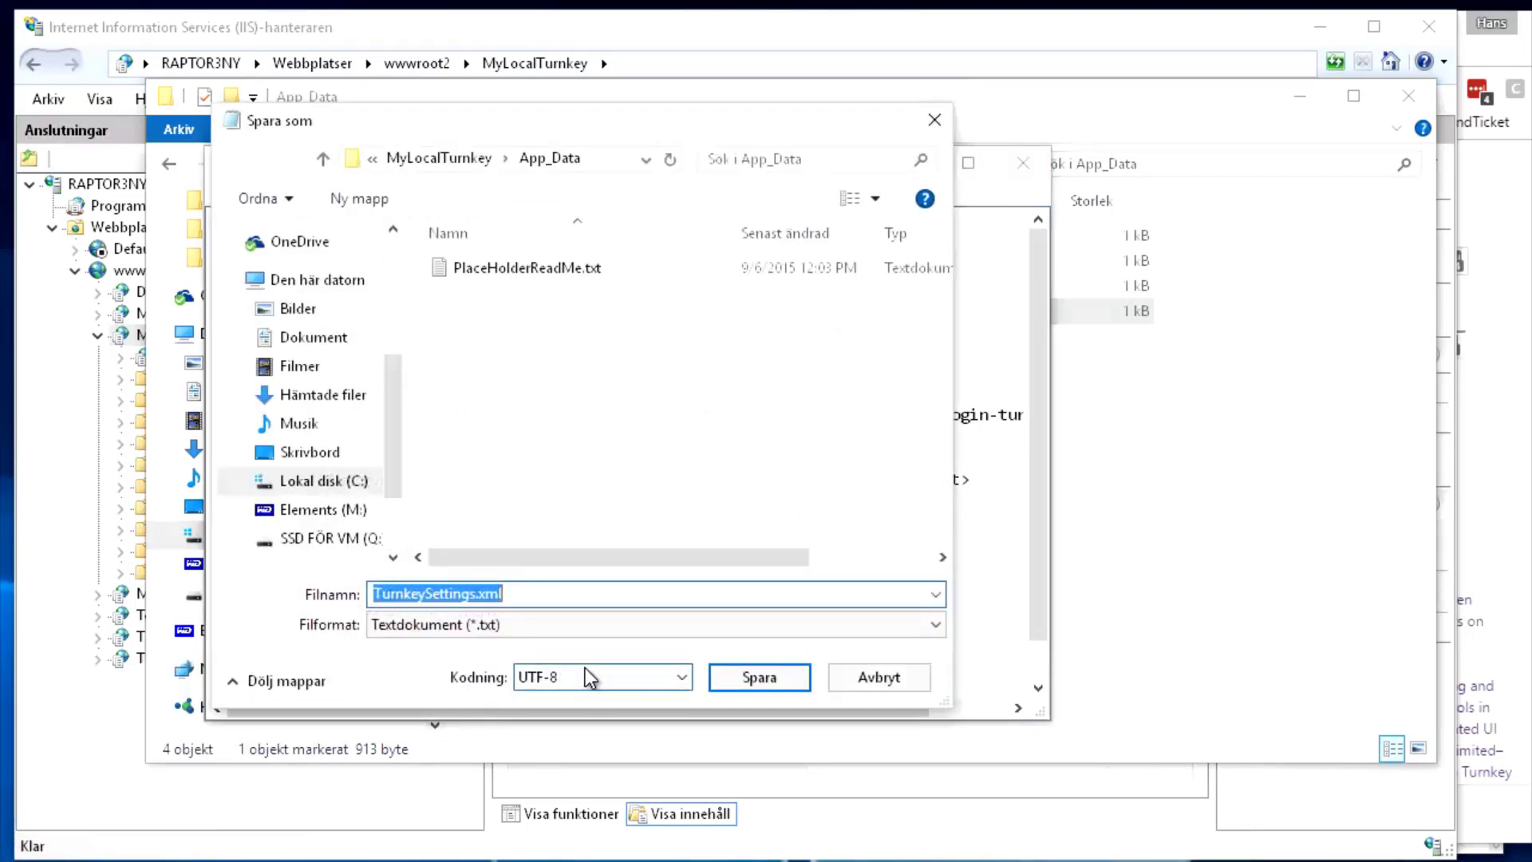
key("Home")
type("c:\\te")
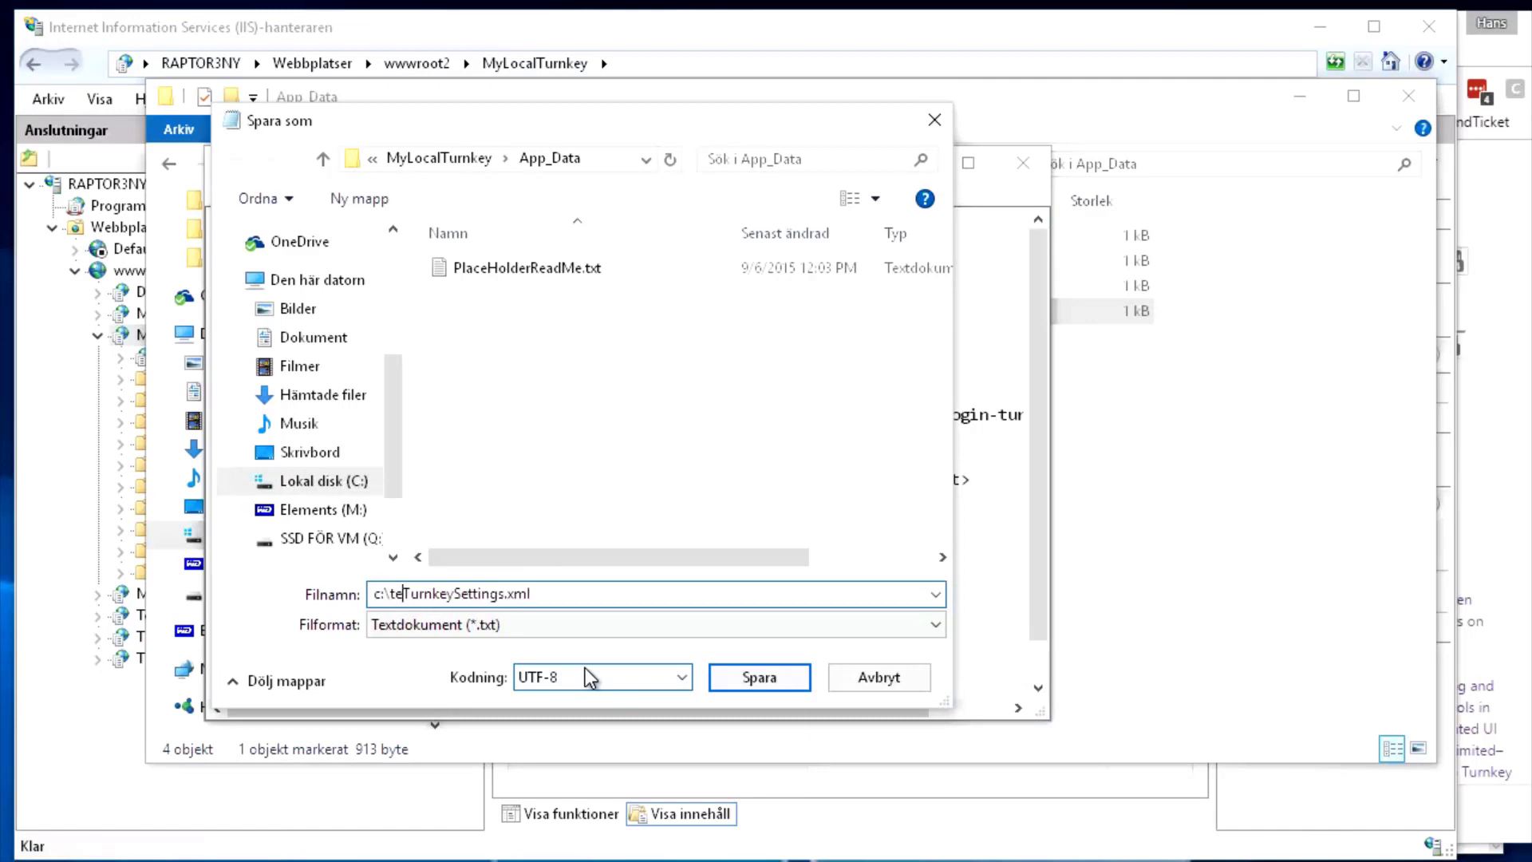
type("mp\\")
key("Return")
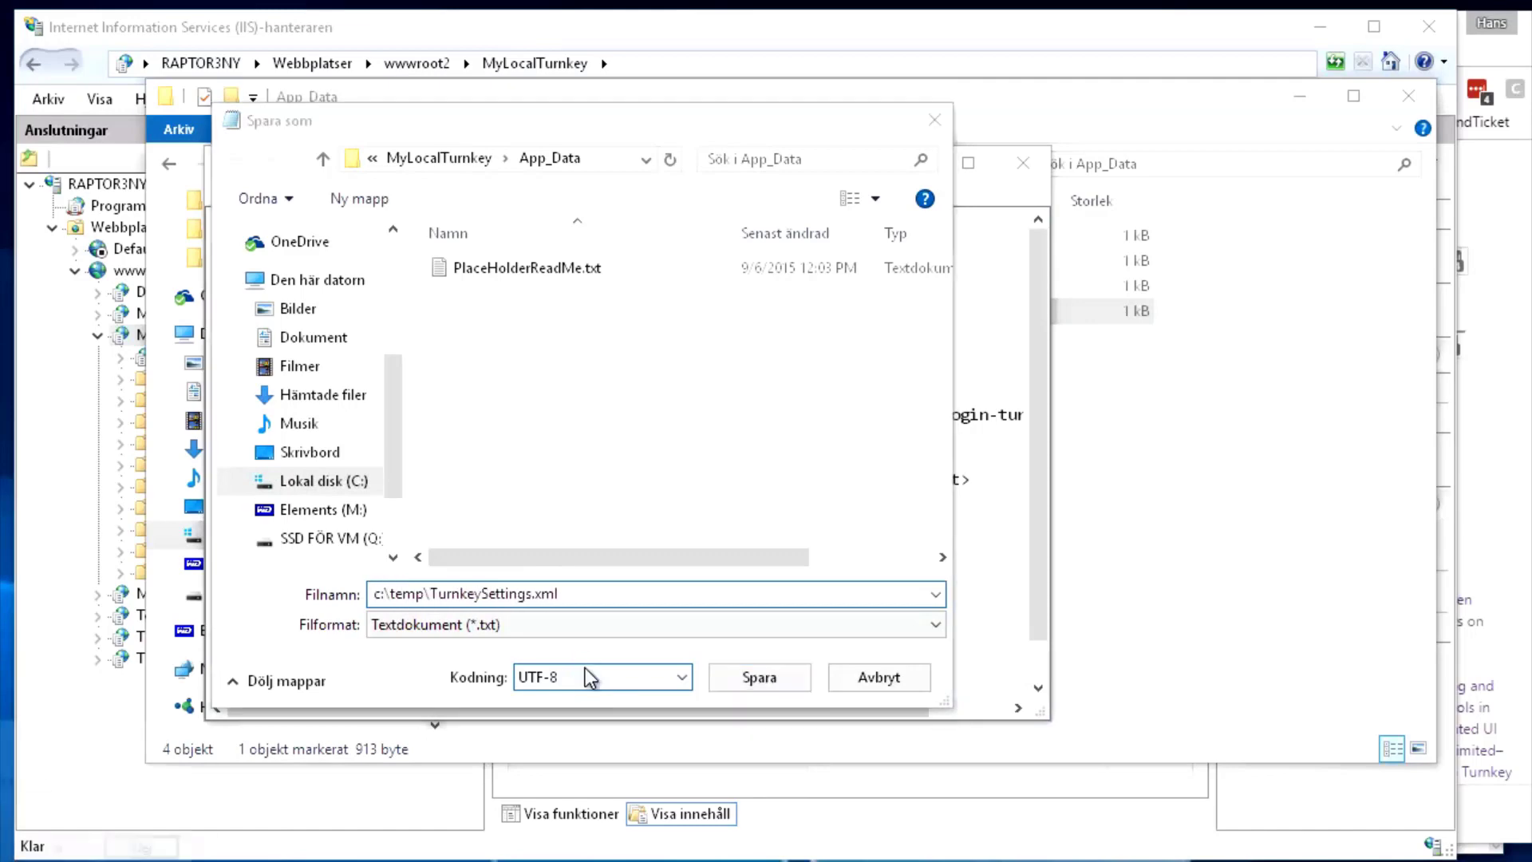
left_click(83, 854)
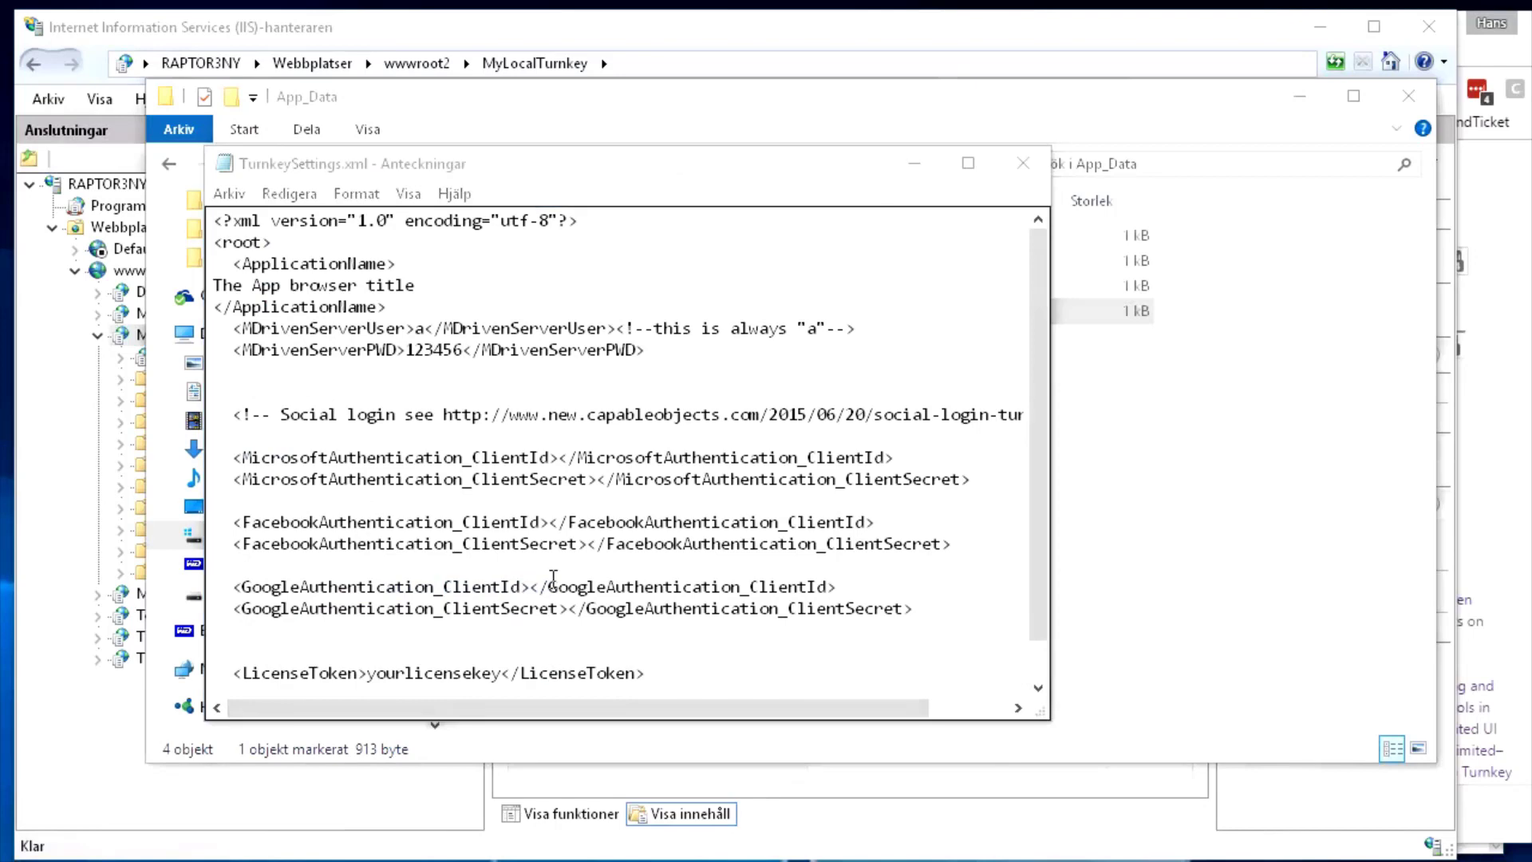
left_click_drag(667, 174, 953, 248)
In C:\temp, sort by modification date and select the newly saved TurnkeySettings.xml
left_click(771, 120)
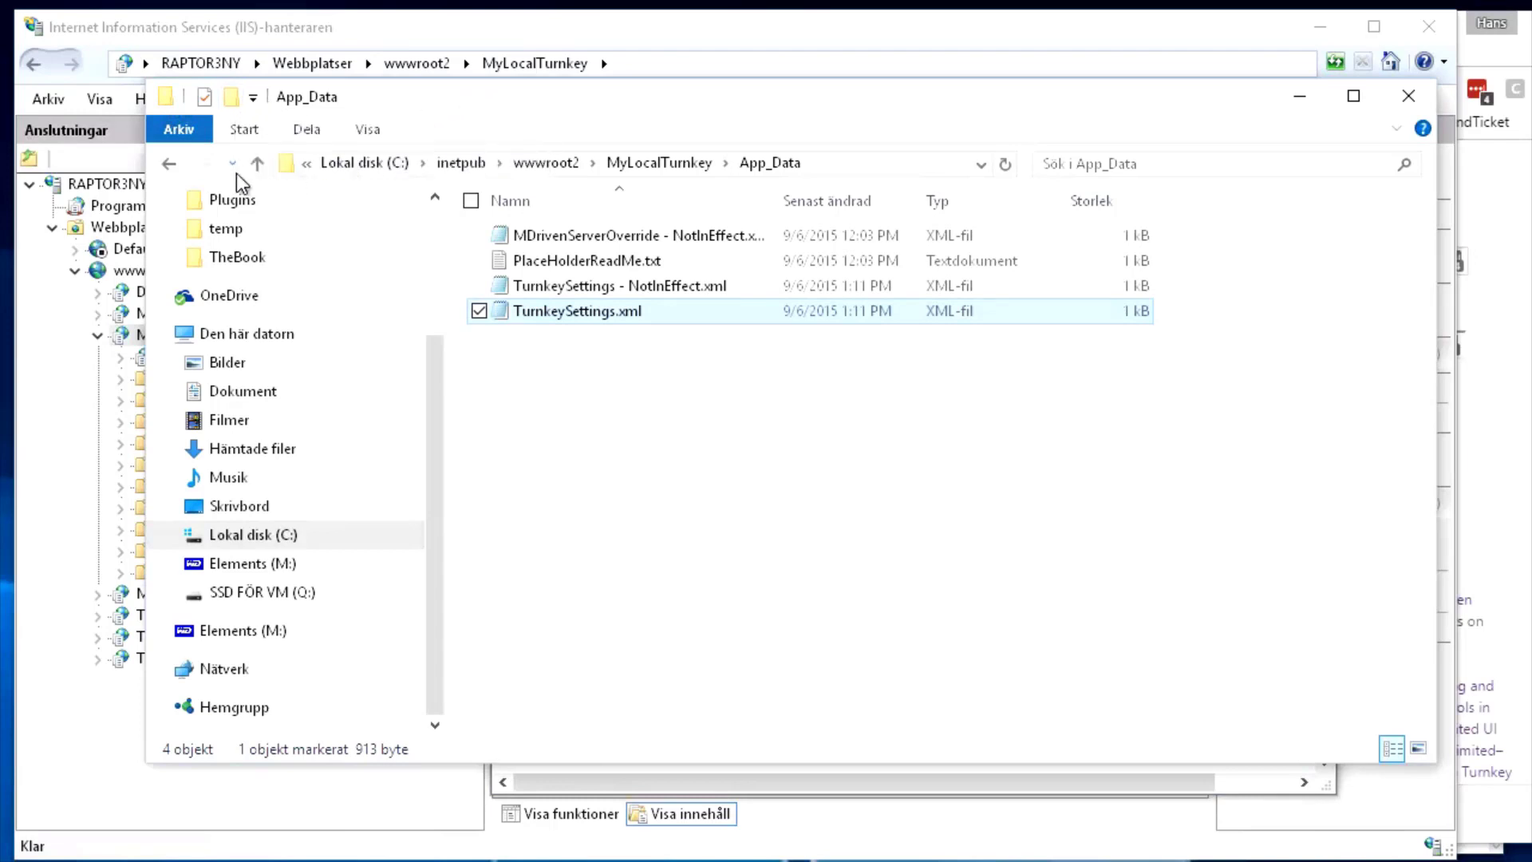
left_click(881, 163)
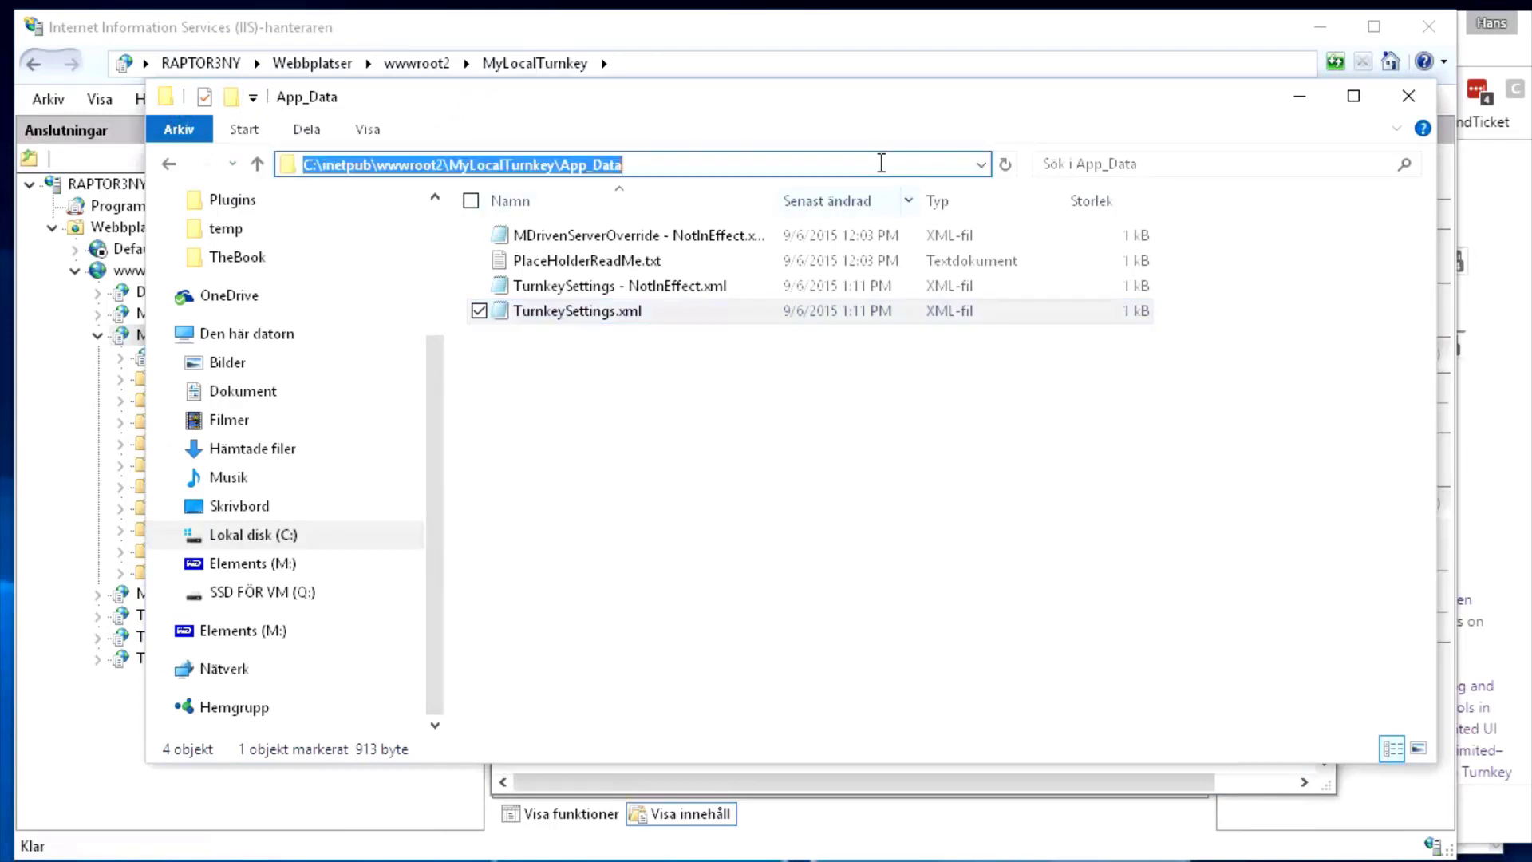
left_click(169, 538)
left_click_drag(438, 528, 239, 661)
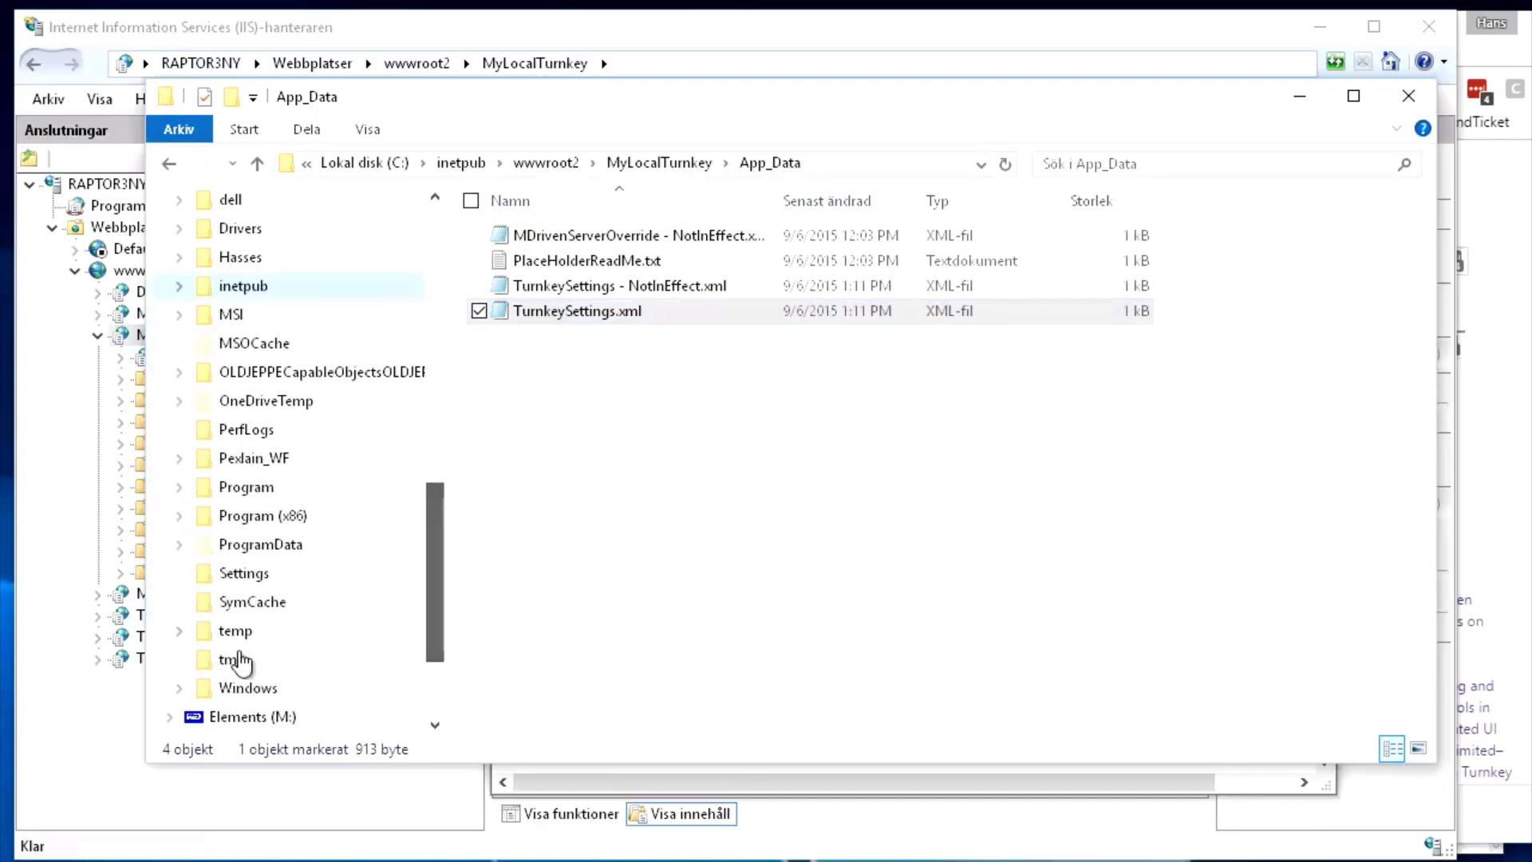
left_click(231, 630)
left_click(672, 508)
type("tu")
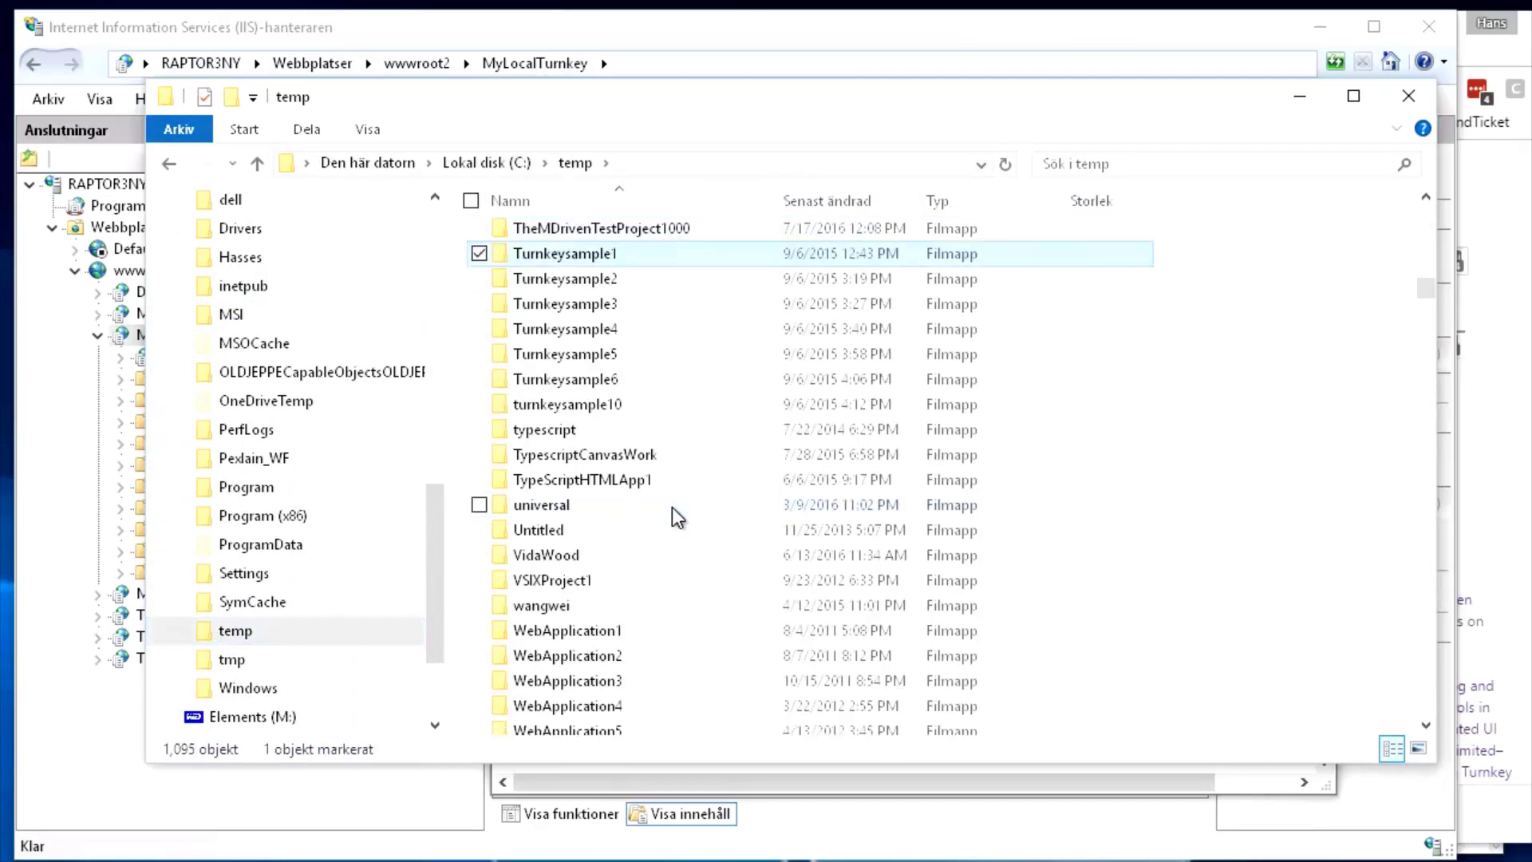
key("End")
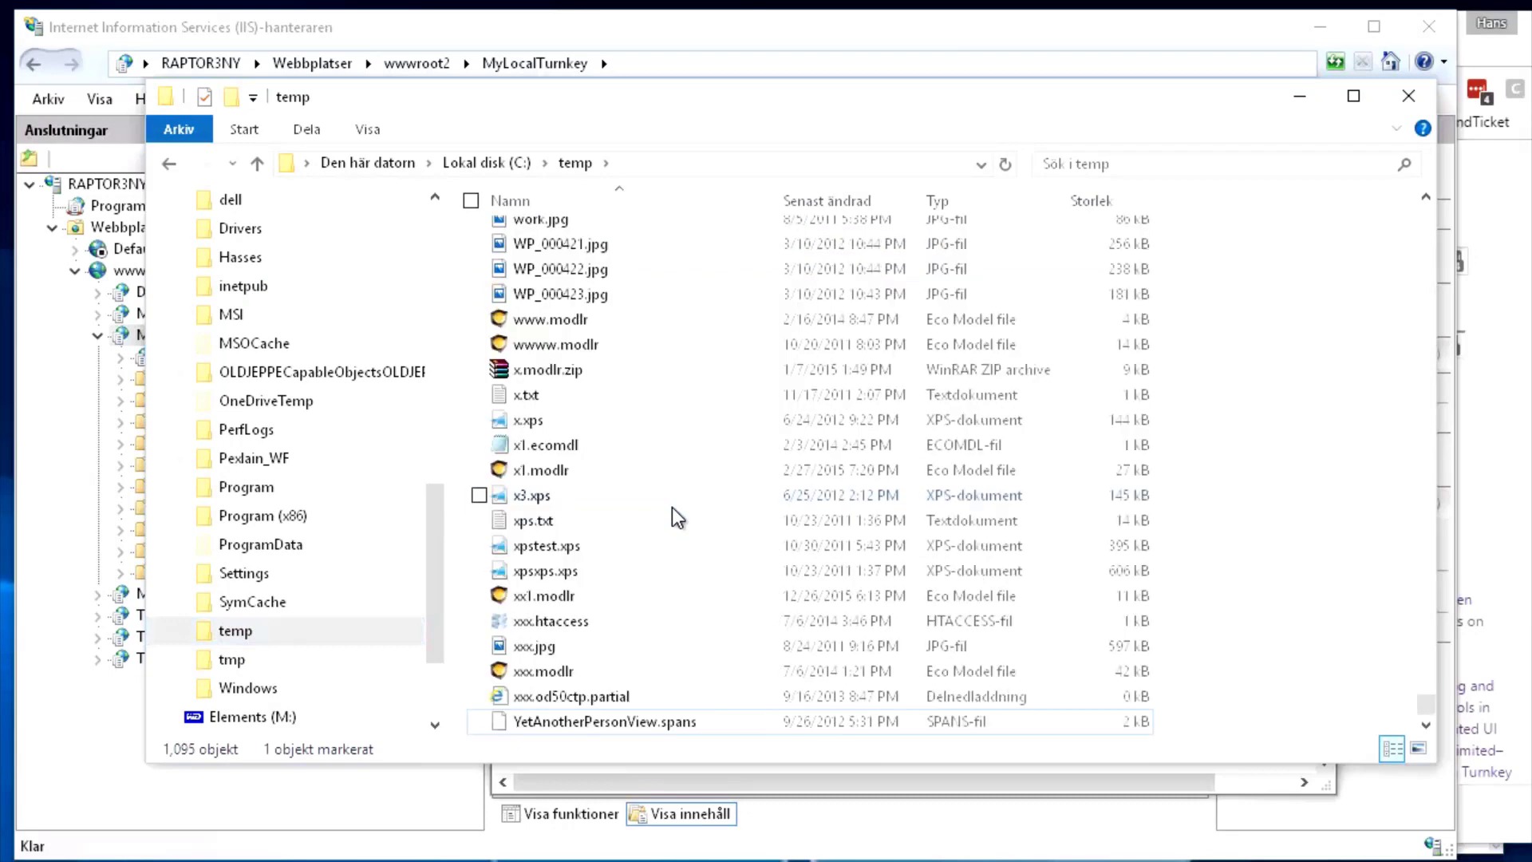
left_click(852, 203)
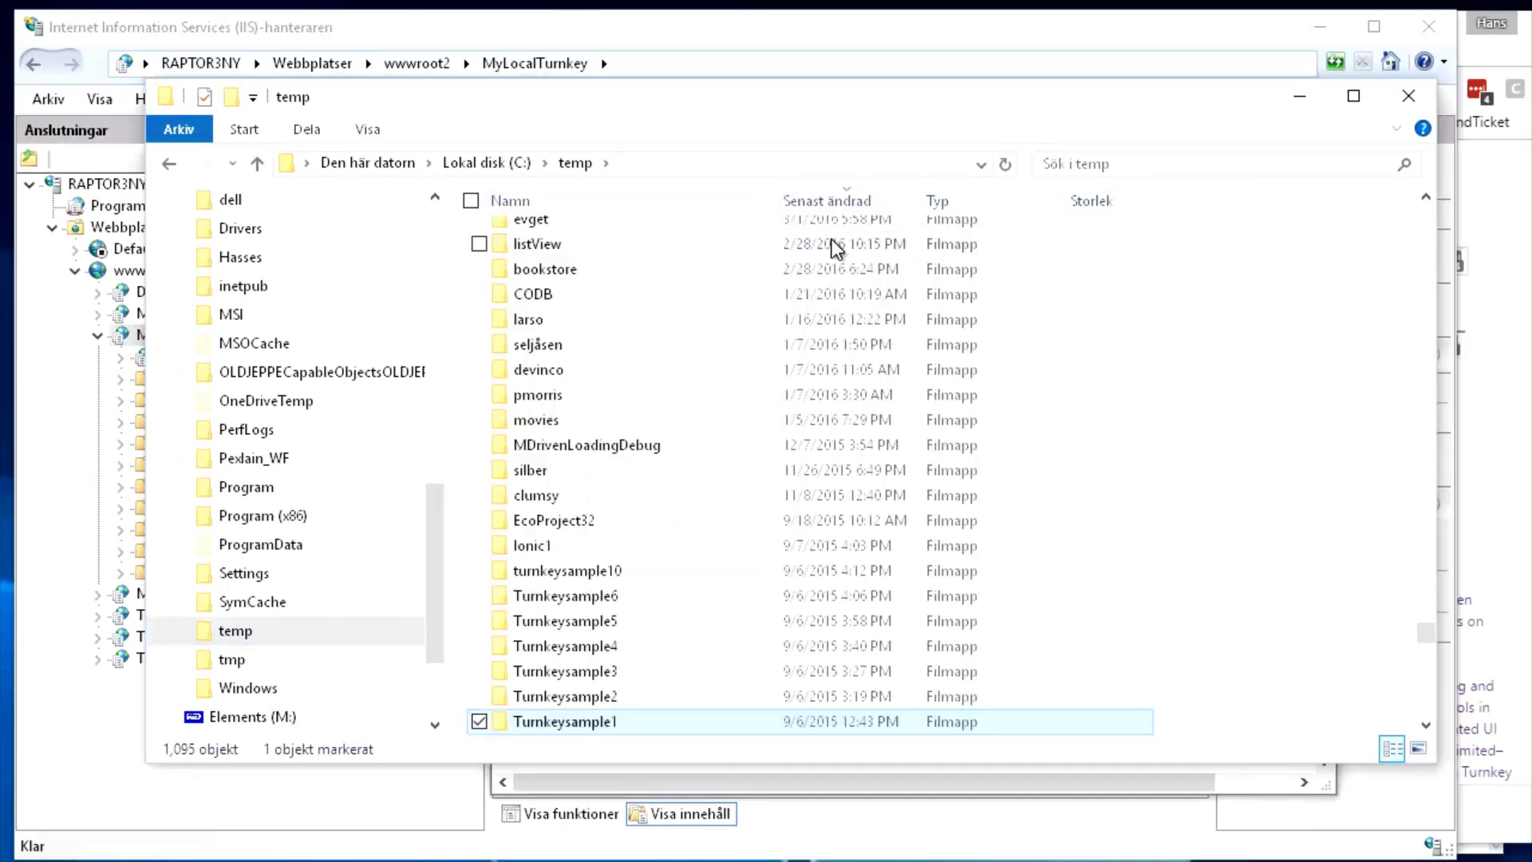
key("Home")
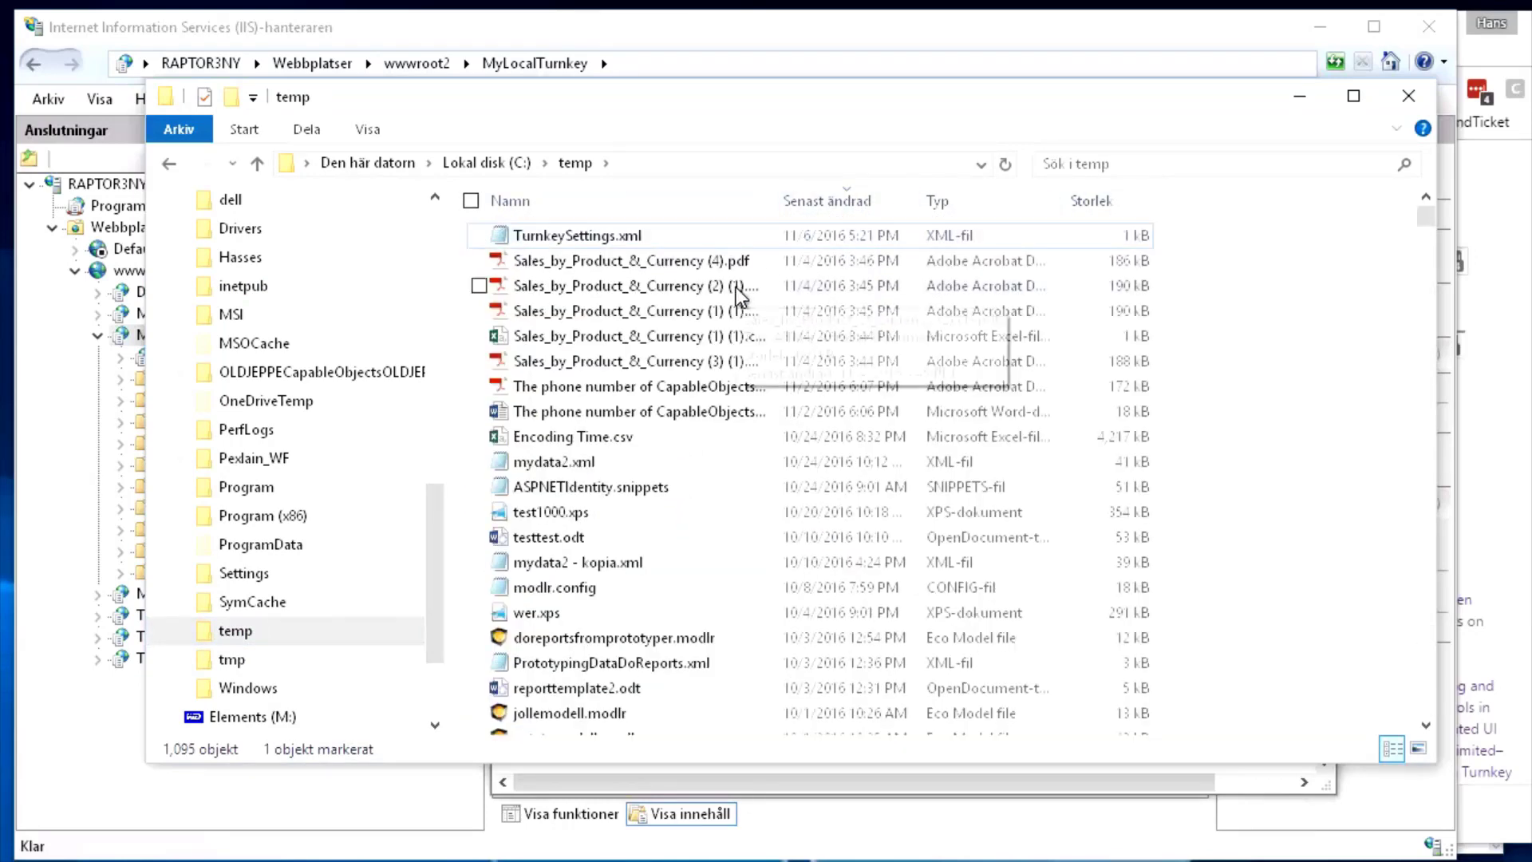
left_click(623, 260)
left_click(585, 236)
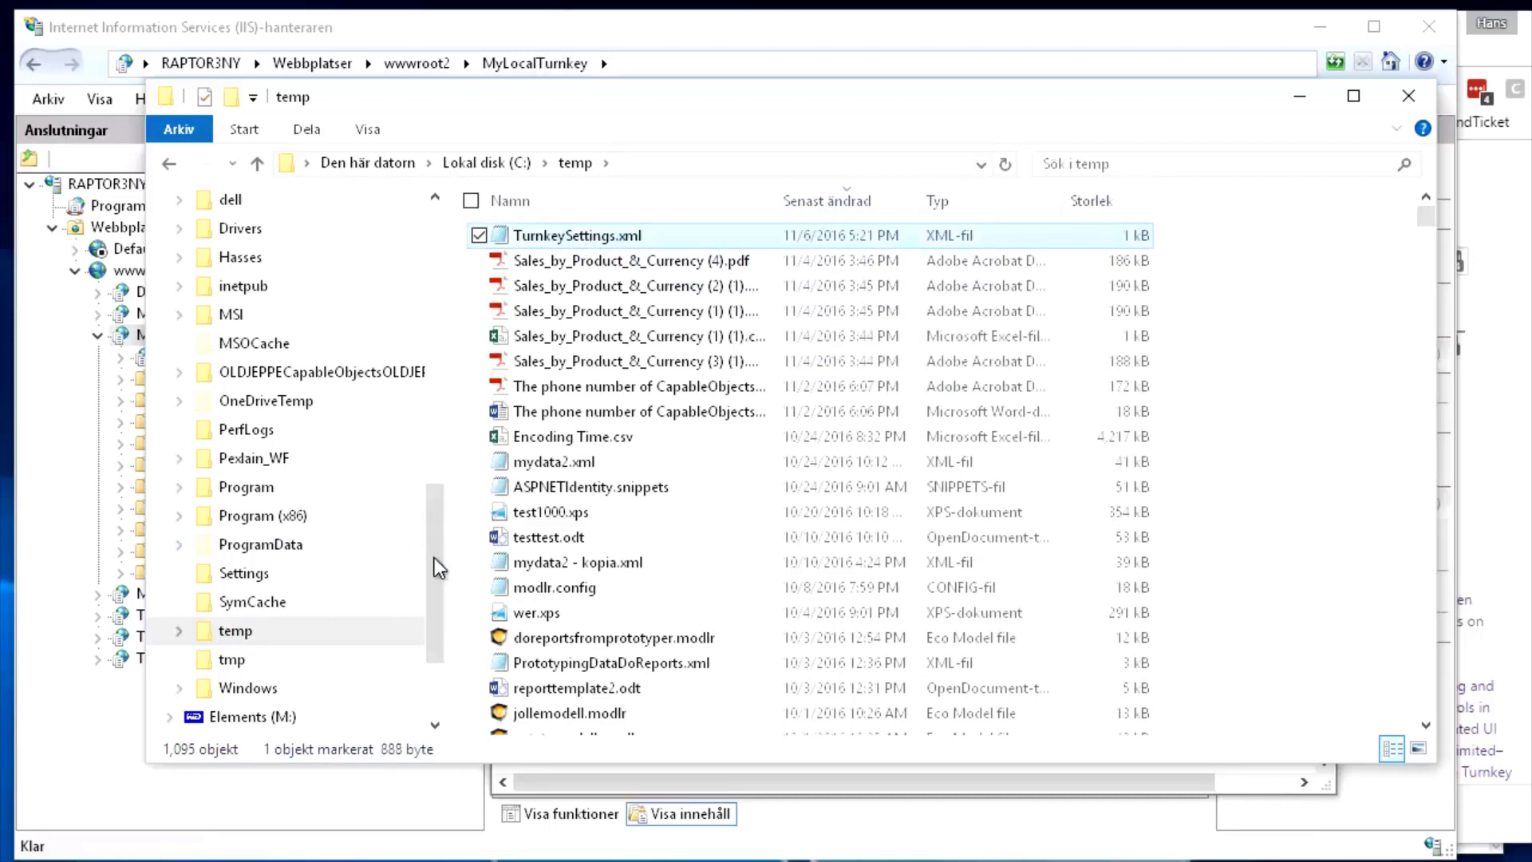
left_click_drag(434, 557, 450, 352)
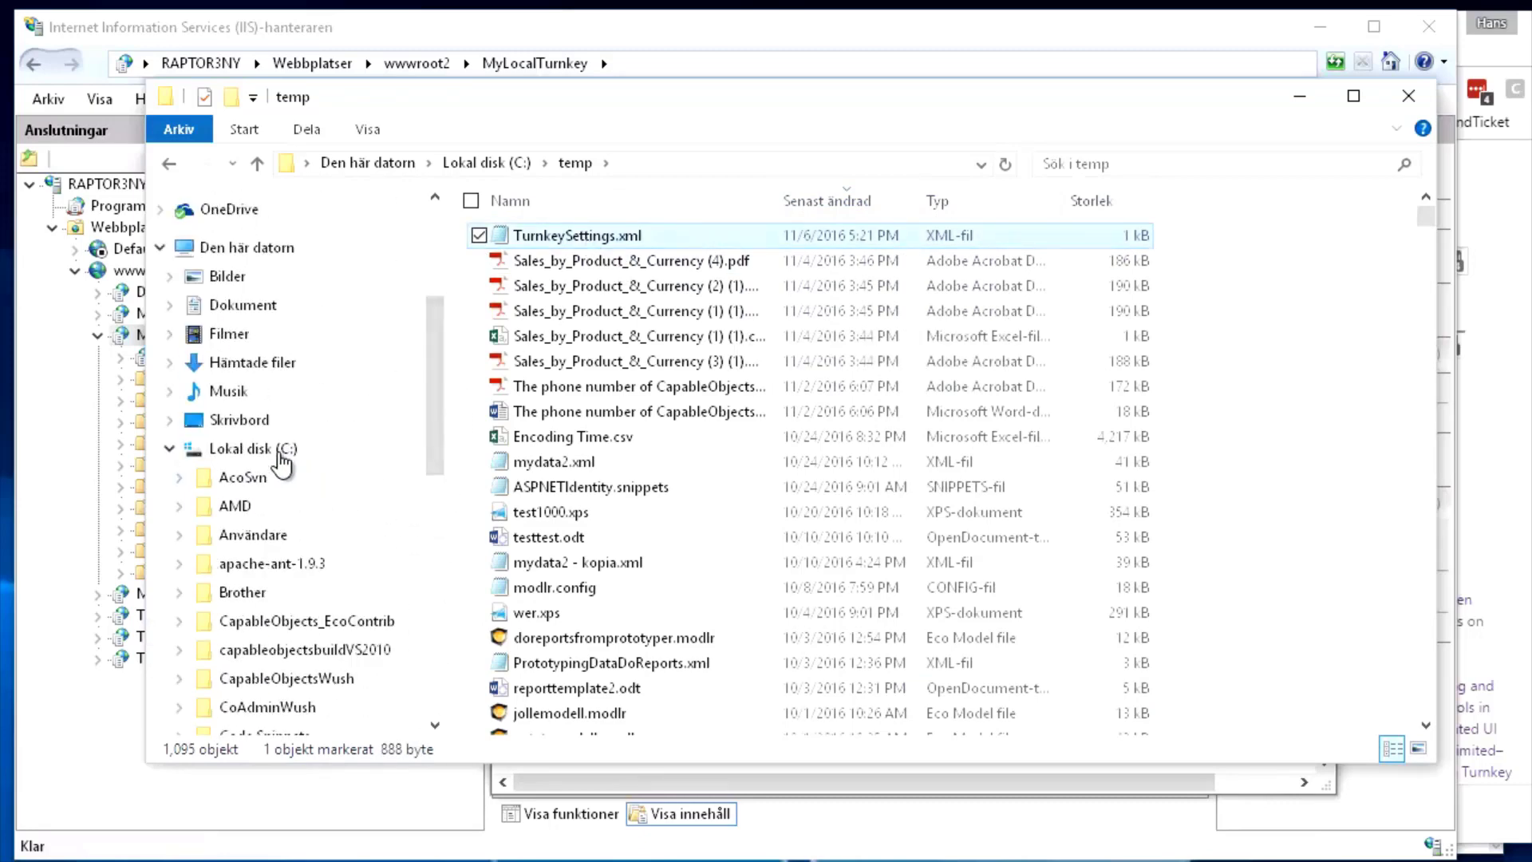
Paste it into inetpub\wwwroot2\MyLocalTurnkey\App_Data, replacing the existing file as administrator
left_click(280, 450)
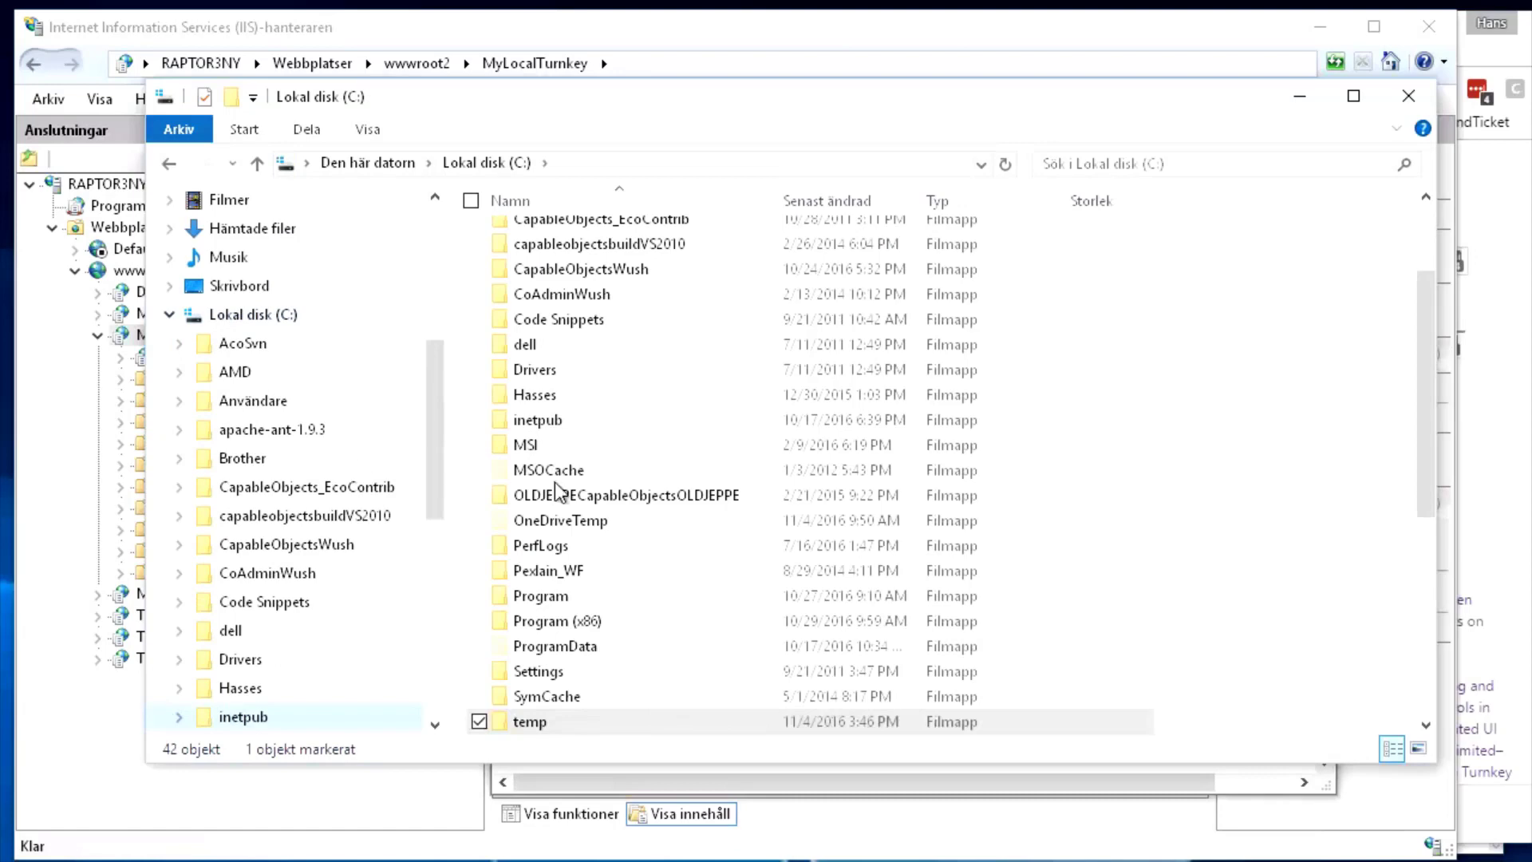
left_click(1244, 567)
key("i")
key("Return")
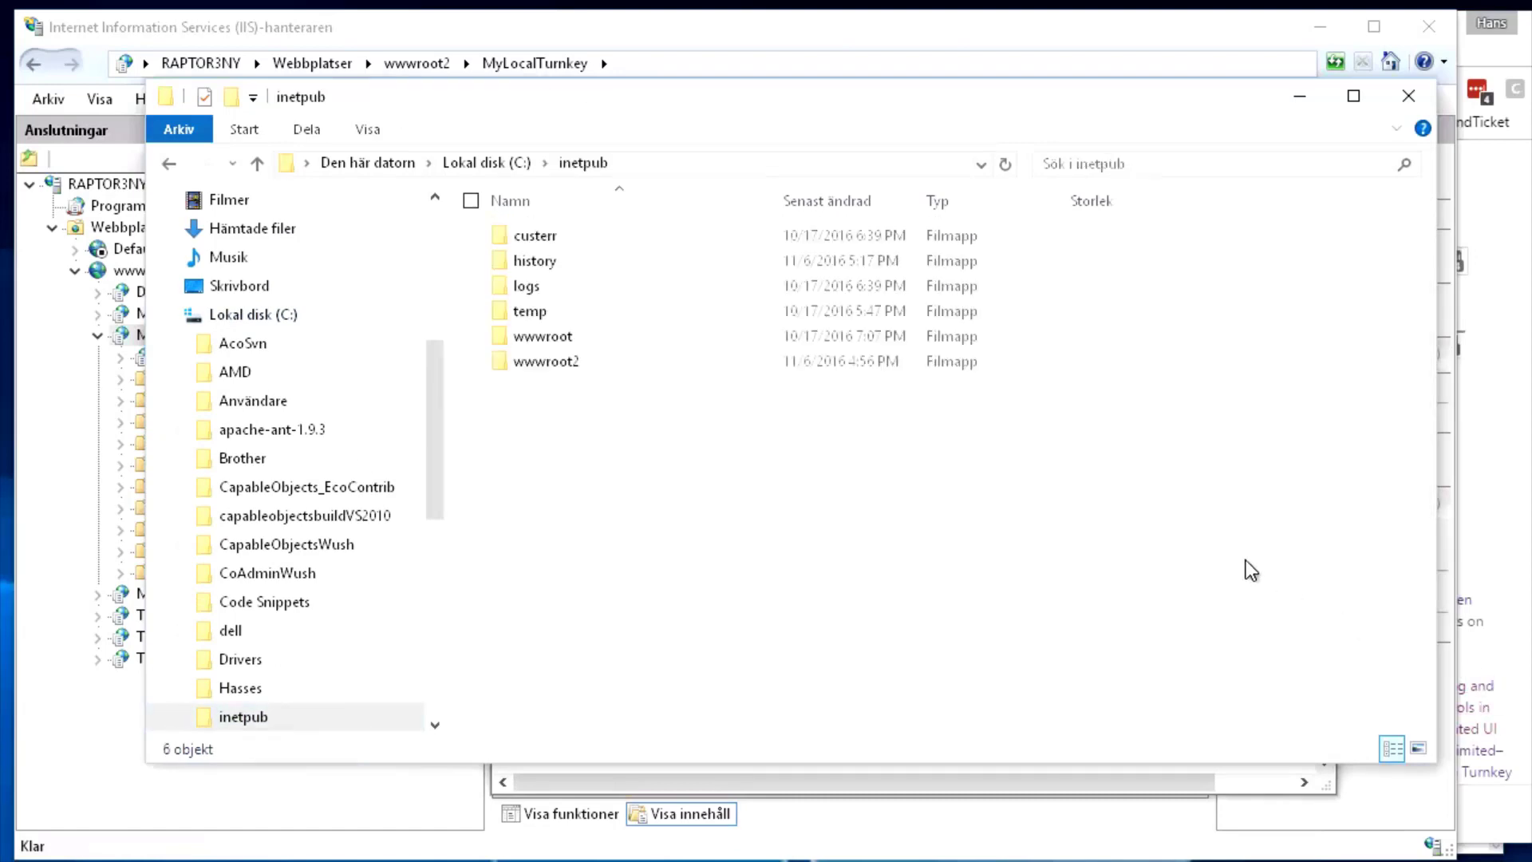
key("Down")
key("Down")
key("Down")
key("Down")
key("Down")
key("Return")
key("Down")
key("Down")
key("Down")
key("Up")
key("Up")
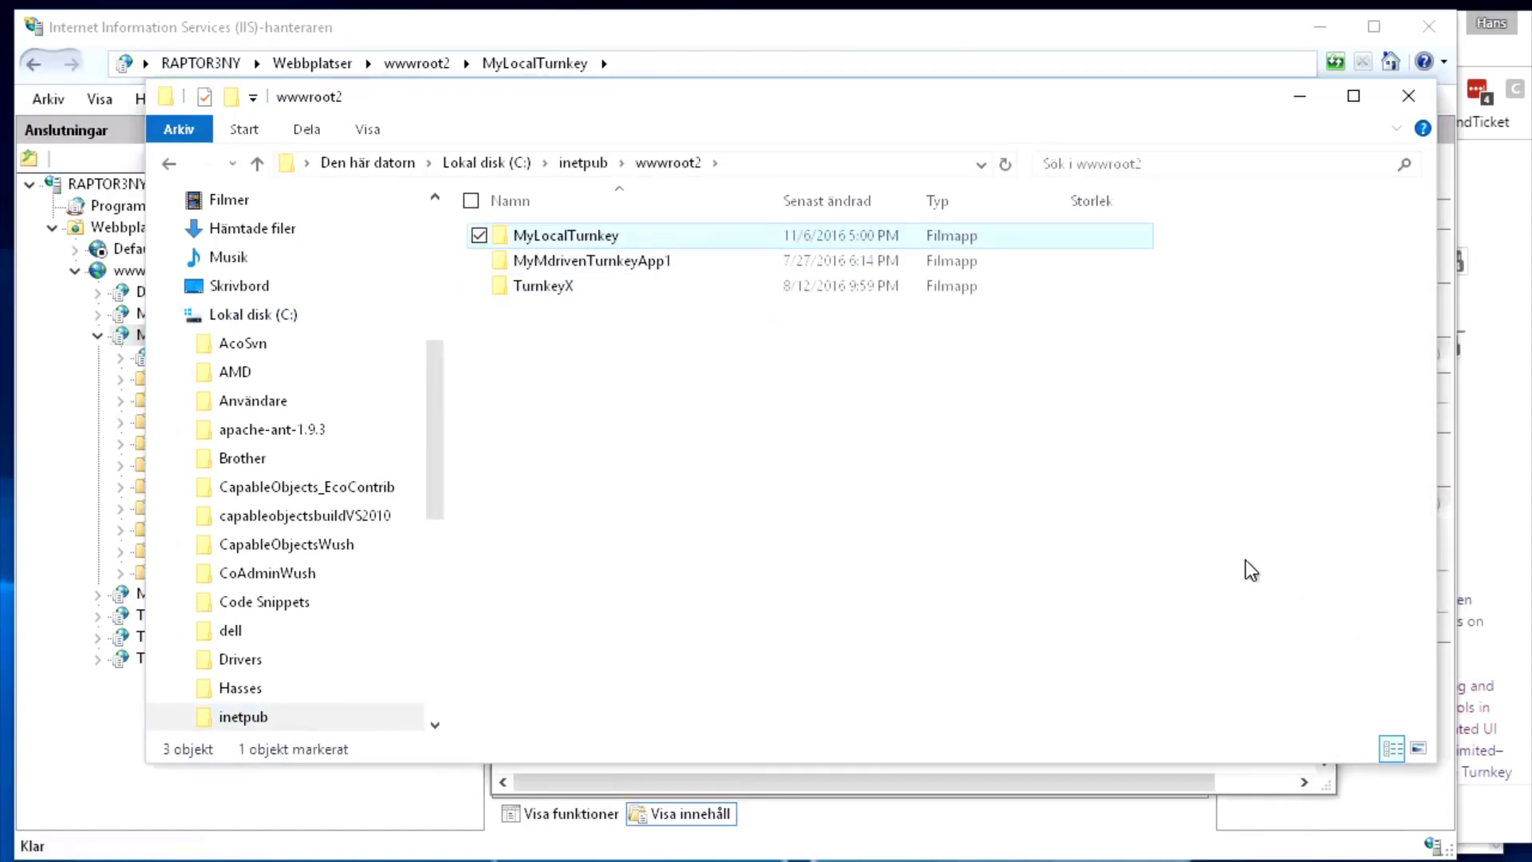
key("Return")
key("Down")
key("Down")
key("Down")
key("Up")
key("Up")
key("Return")
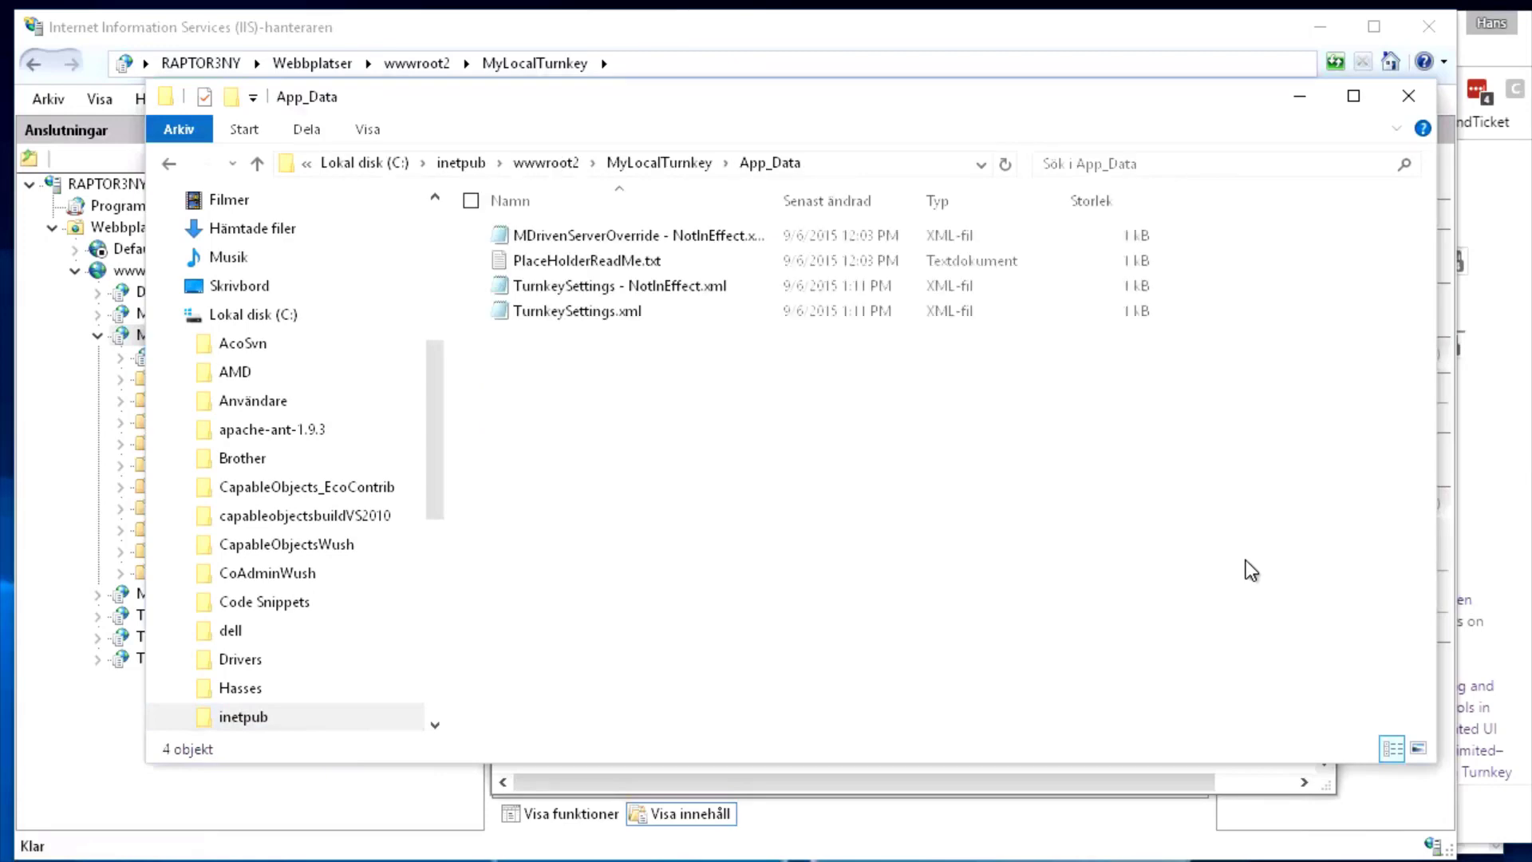
key("Down")
key("Down")
key("Down")
key("ctrl+v")
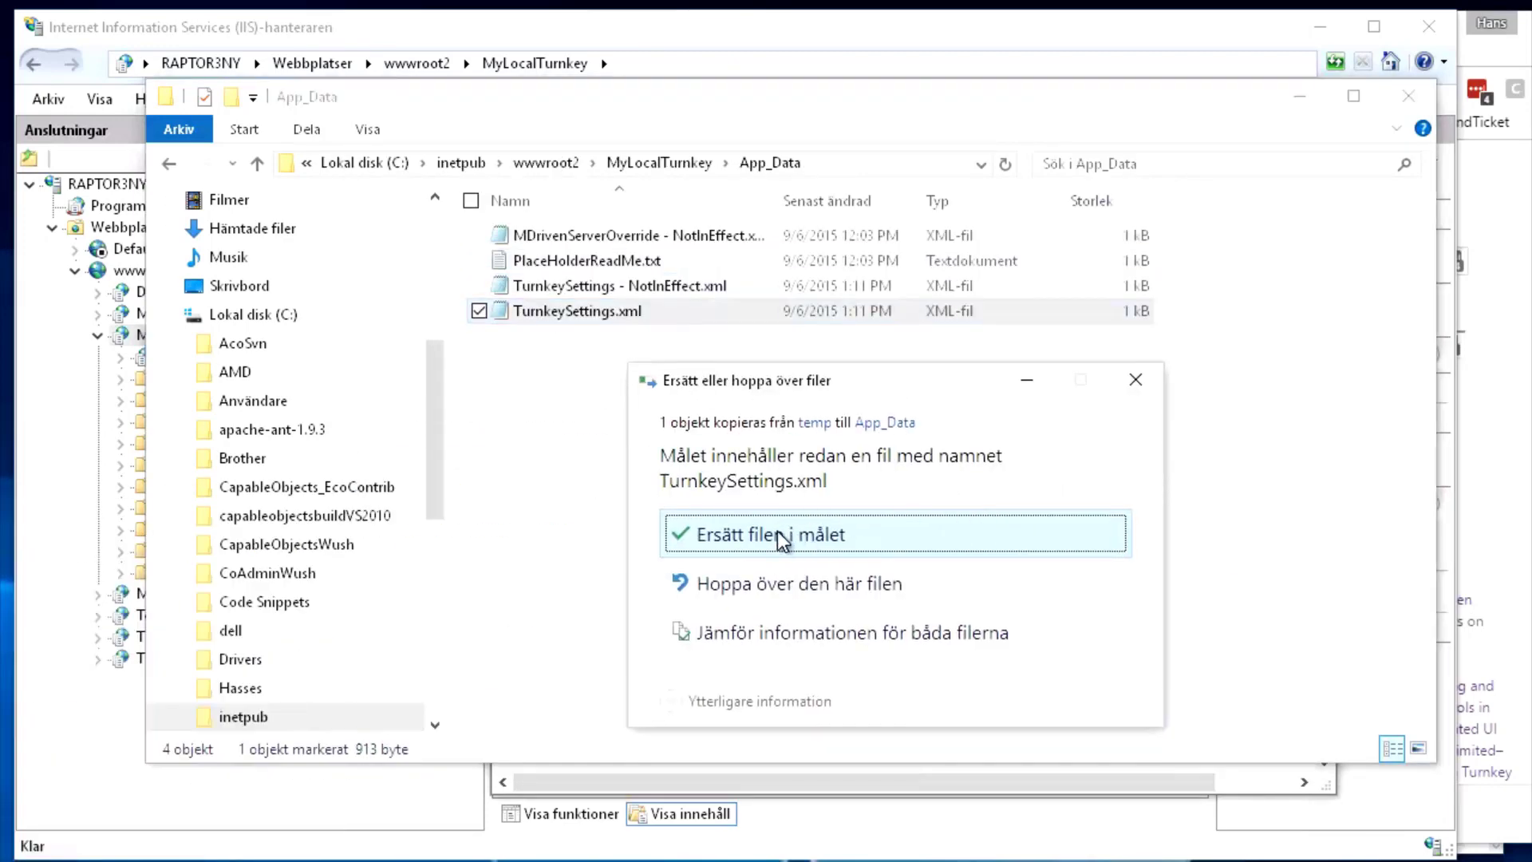
left_click(784, 534)
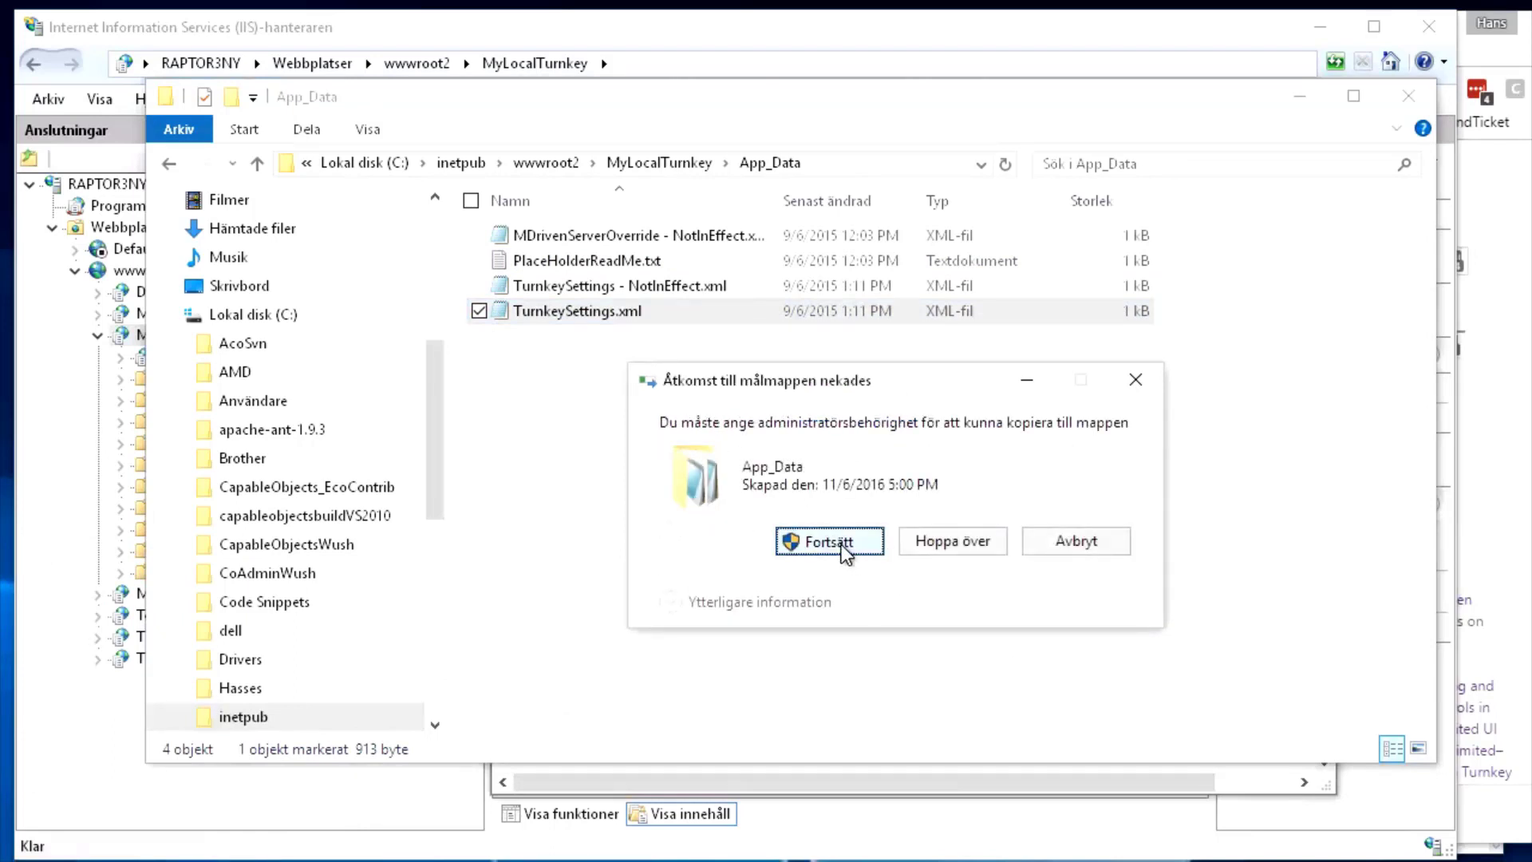
left_click(841, 544)
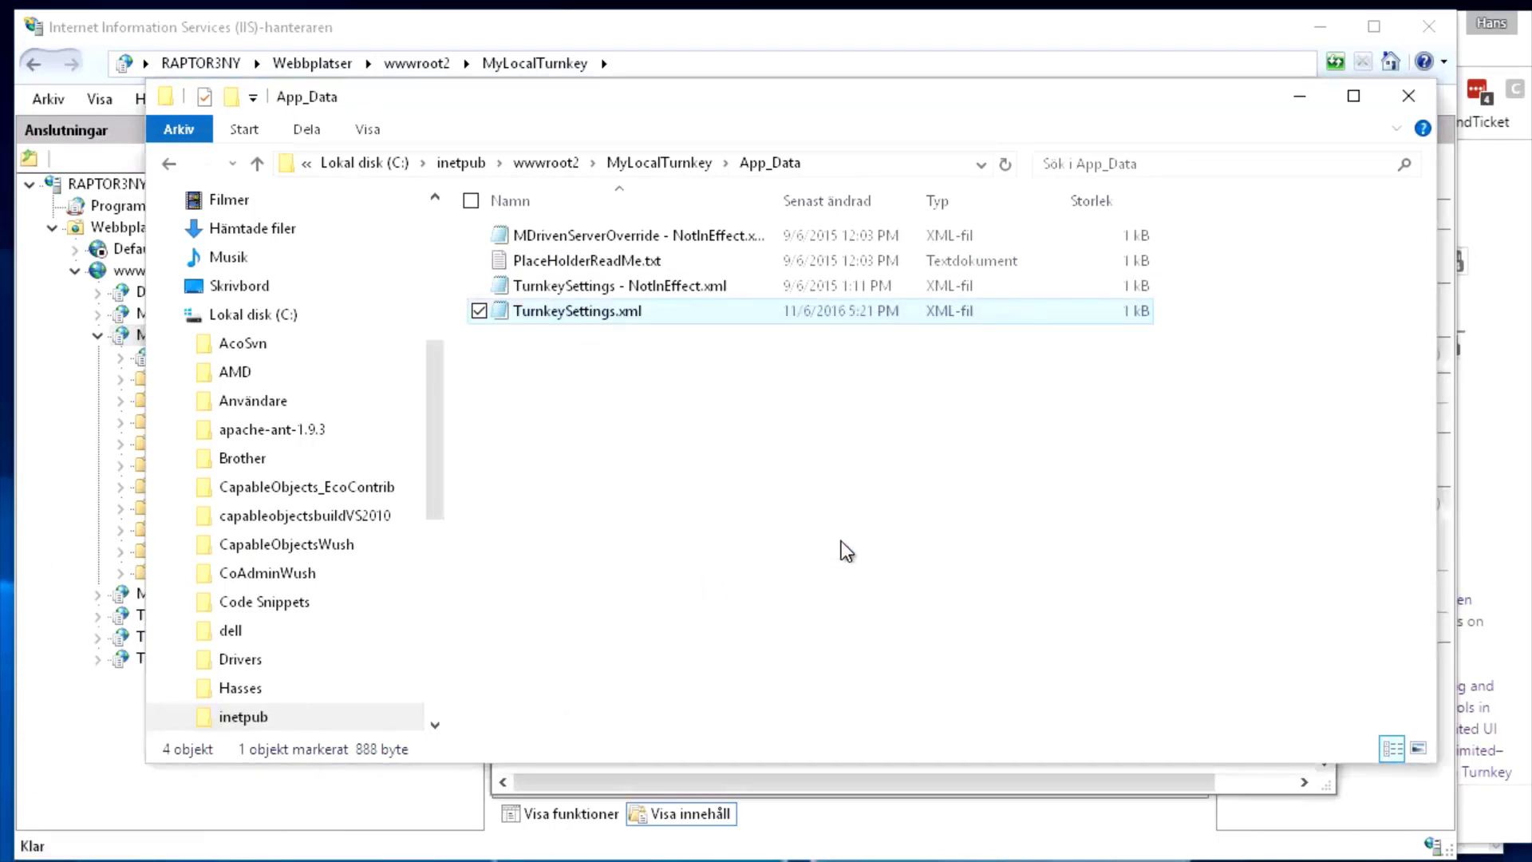
left_click(812, 519)
Bring Chrome's 'Setting up MDriven Turnkey' article forward, scroll to the Second and Third sections, and move the window aside
key("alt+Tab")
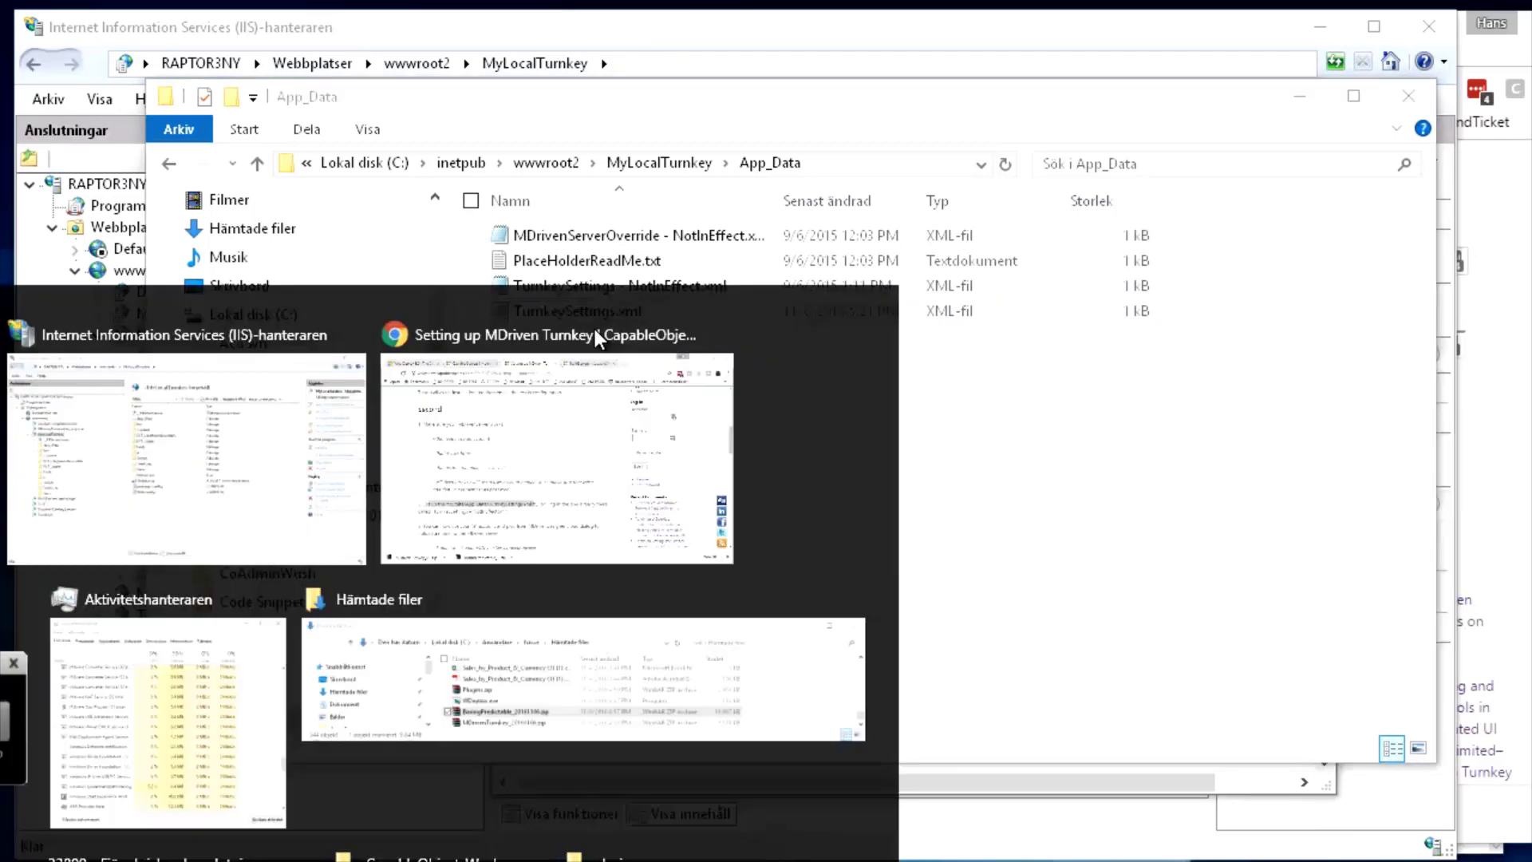
key("alt+Tab")
key("alt+Tab")
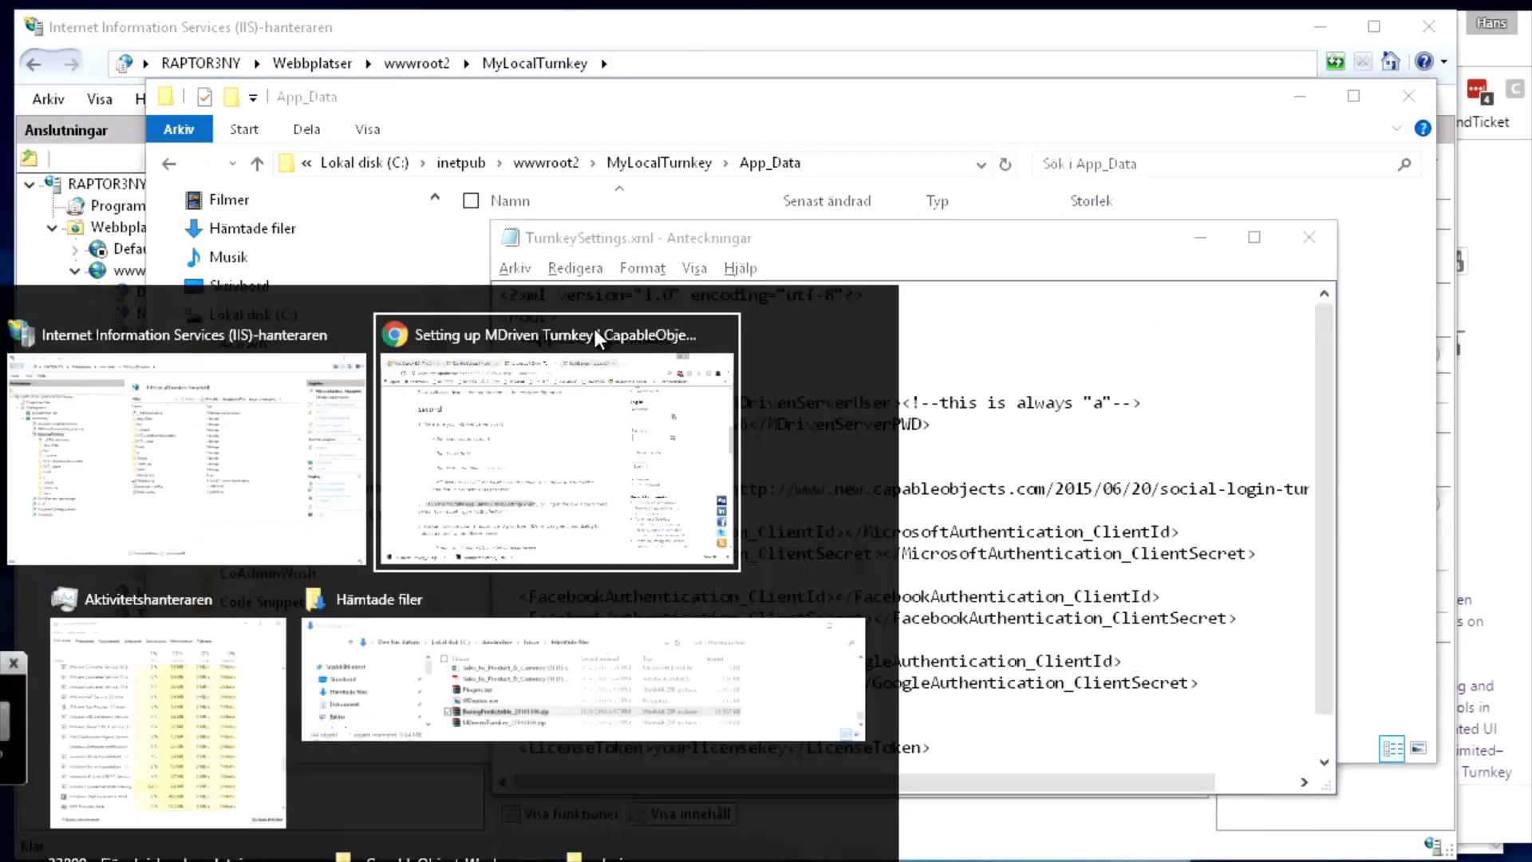
left_click(595, 329)
left_click(618, 632)
scroll(648, 680, "down", 3)
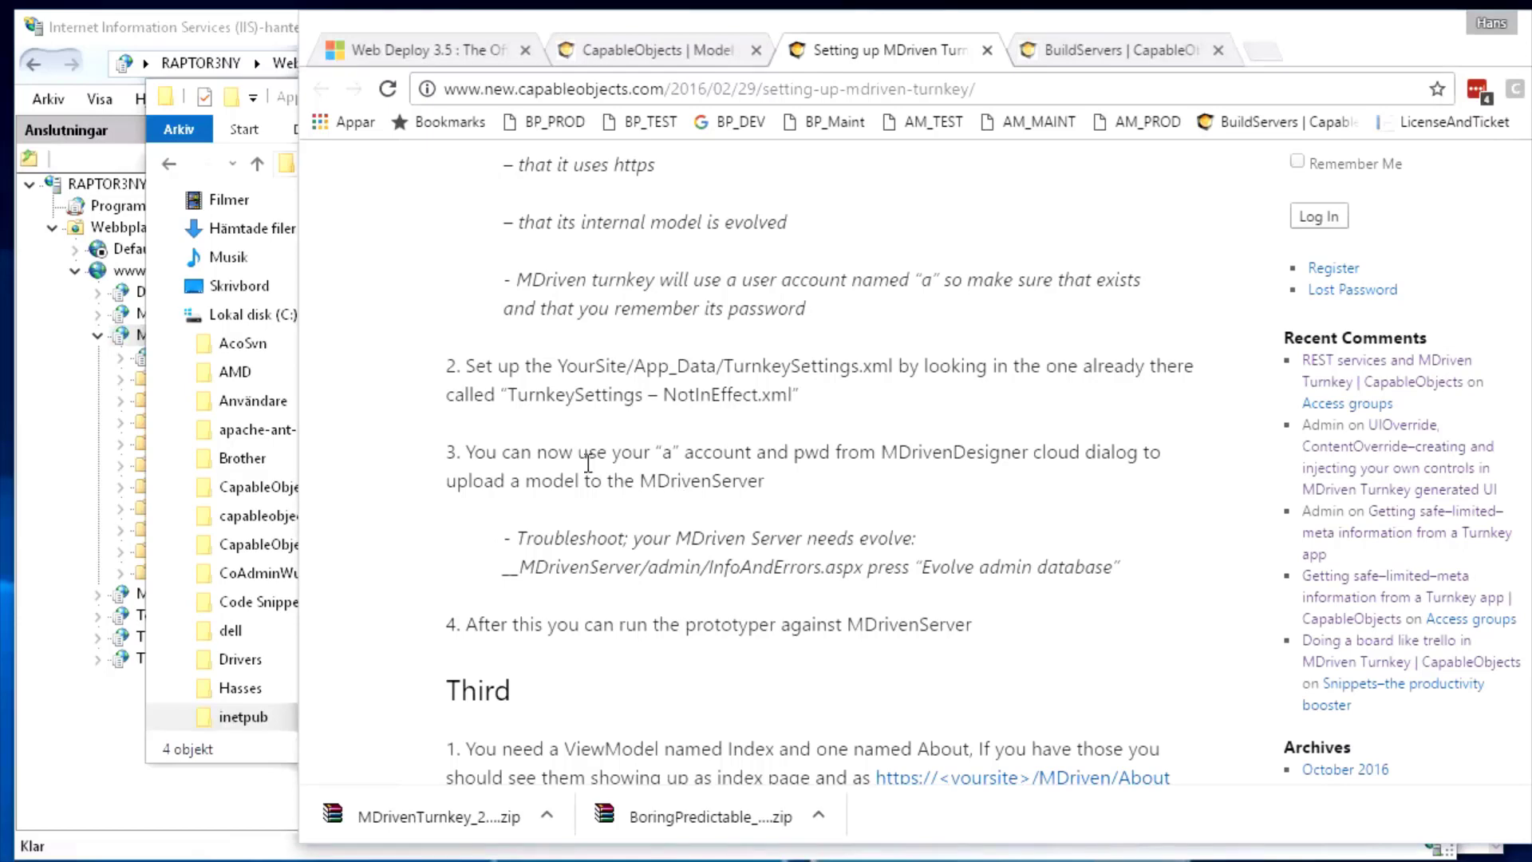
scroll(588, 462, "down", 3)
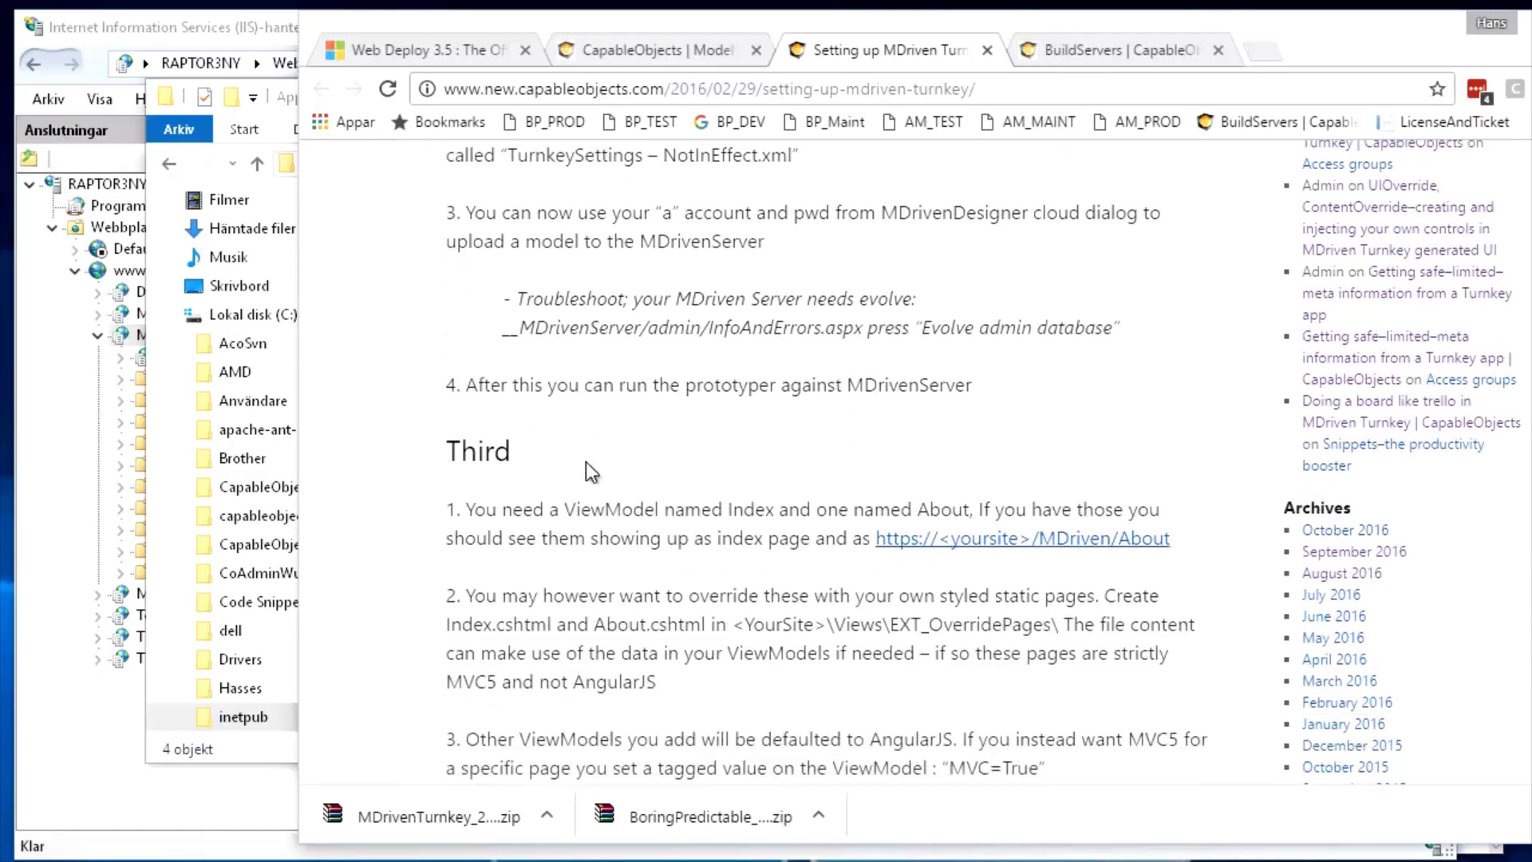
scroll(588, 462, "up", 2)
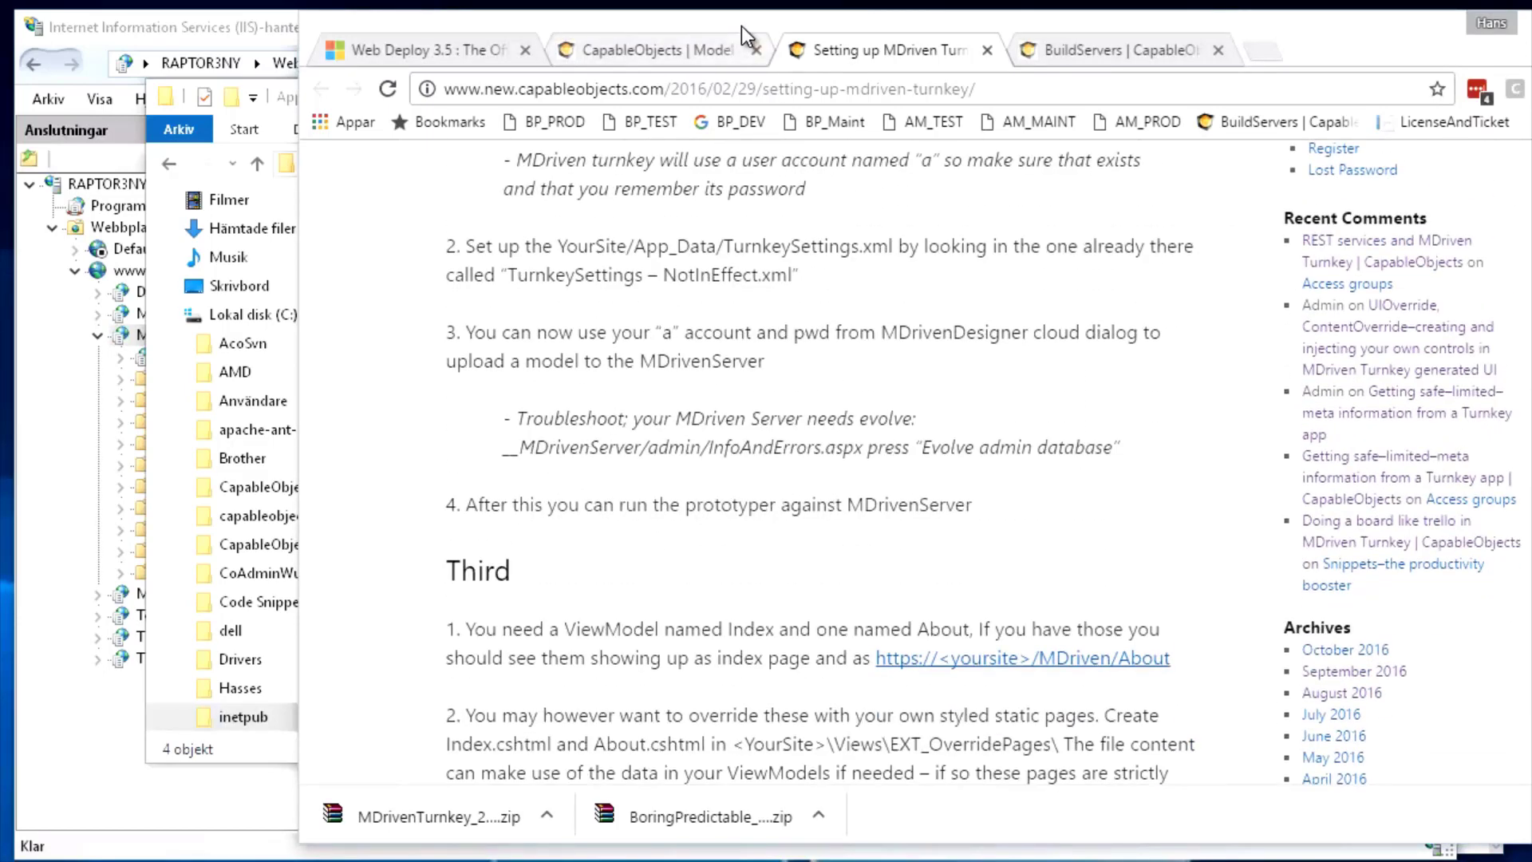
left_click_drag(741, 26, 846, 41)
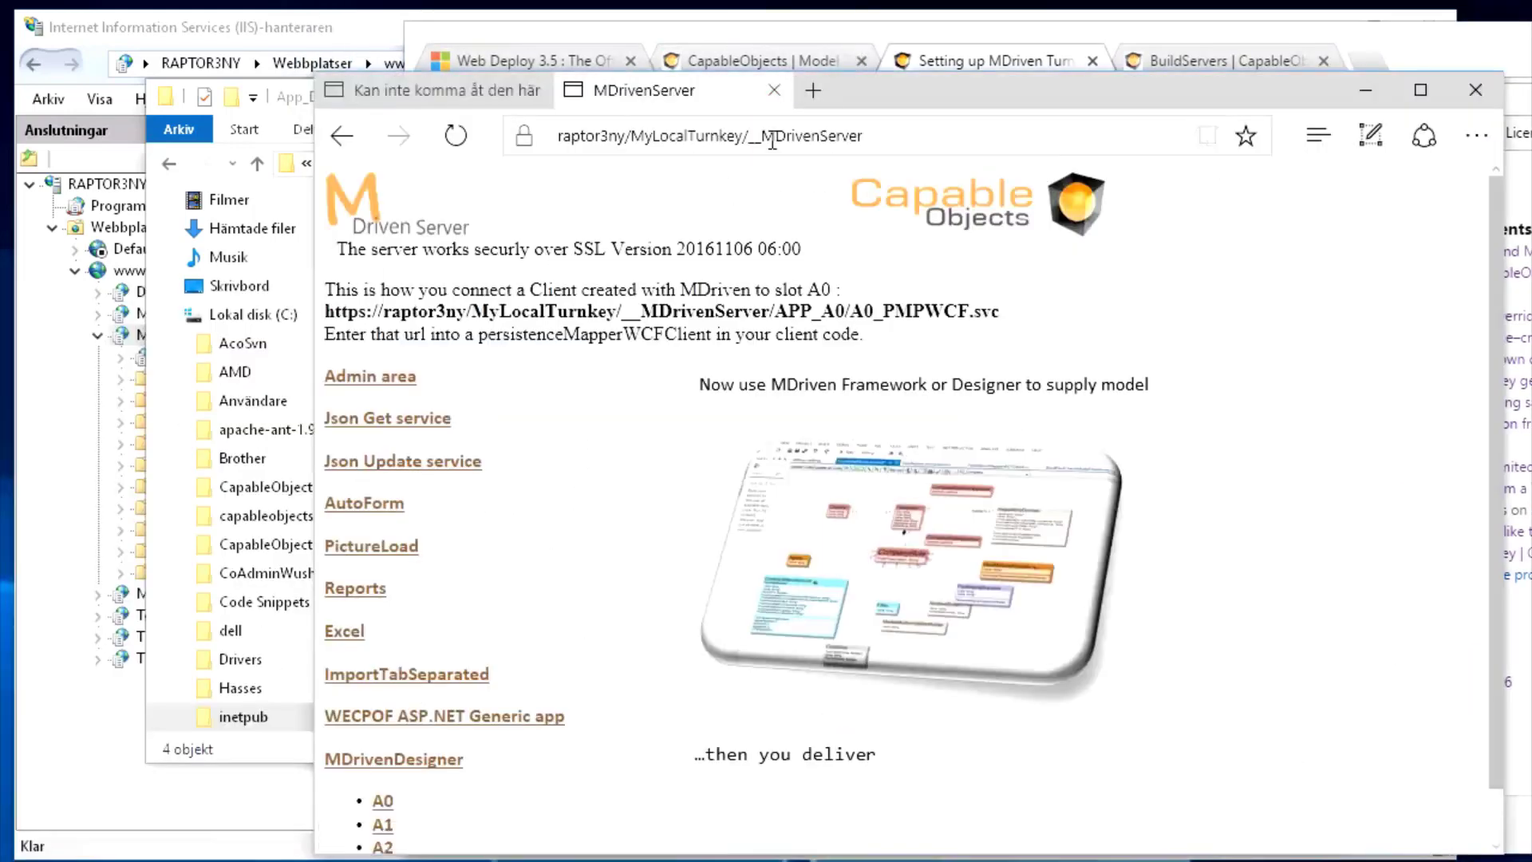
left_click(783, 137)
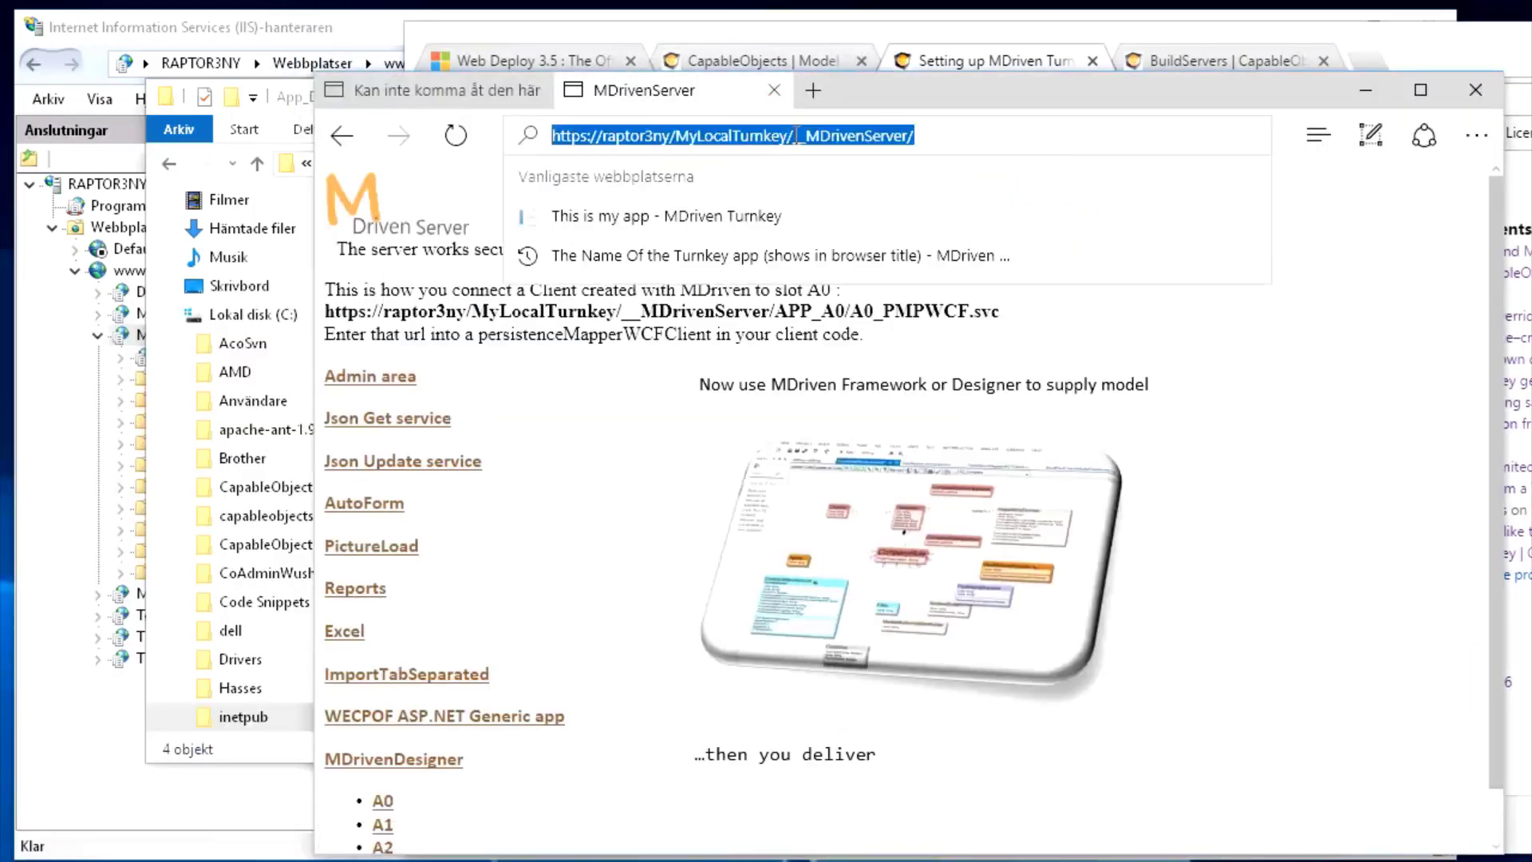
left_click_drag(794, 137, 1079, 109)
key("BackSpace")
key("Return")
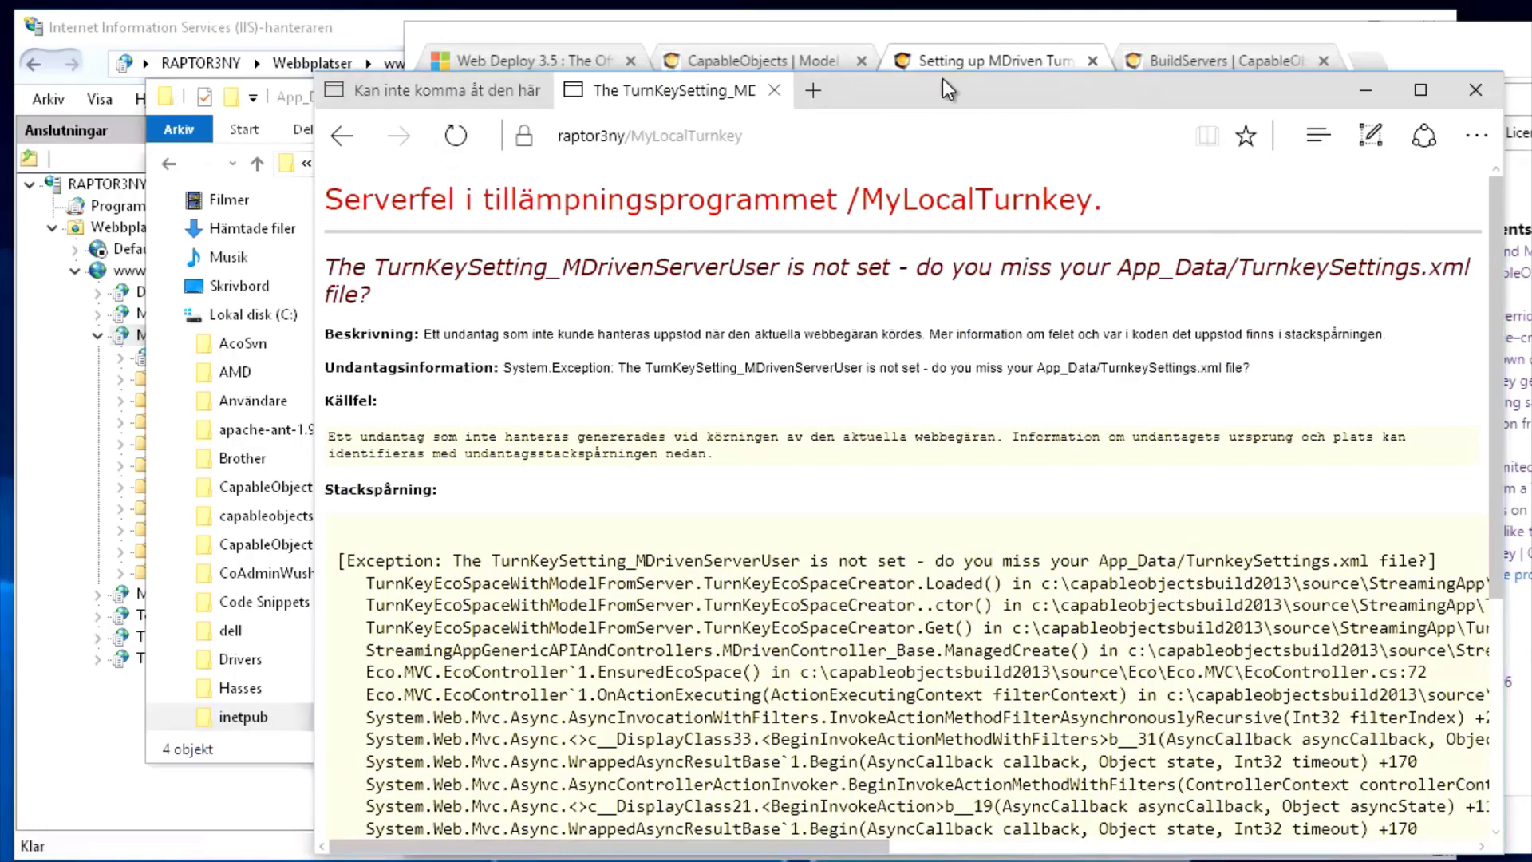
Open the MyLocalTurnkey site folder and rename Web.config to xWeb.config
left_click_drag(940, 83, 980, 79)
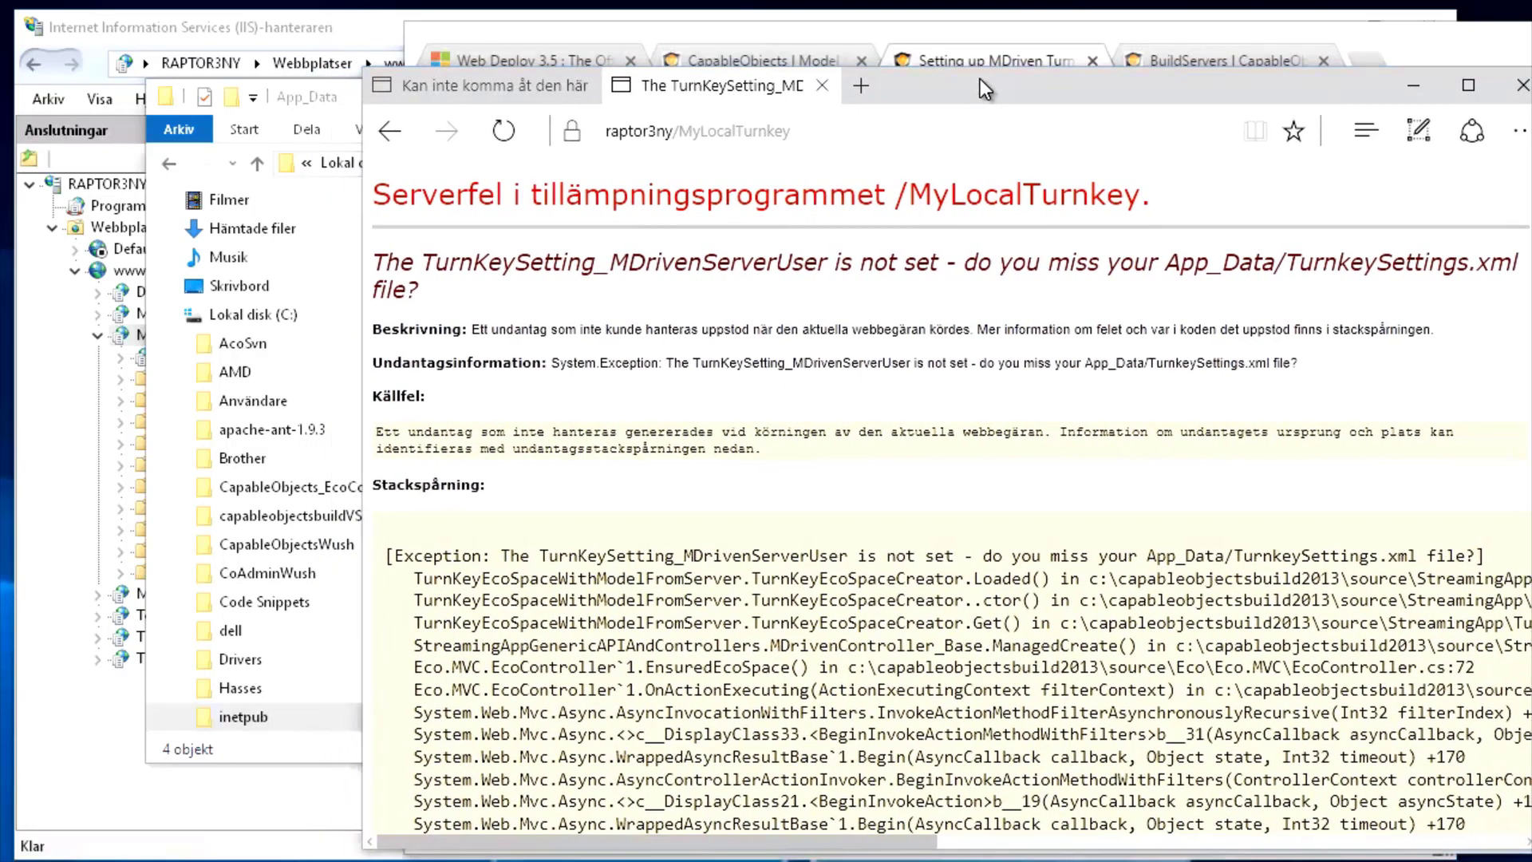
key("alt+Tab")
key("alt+Tab")
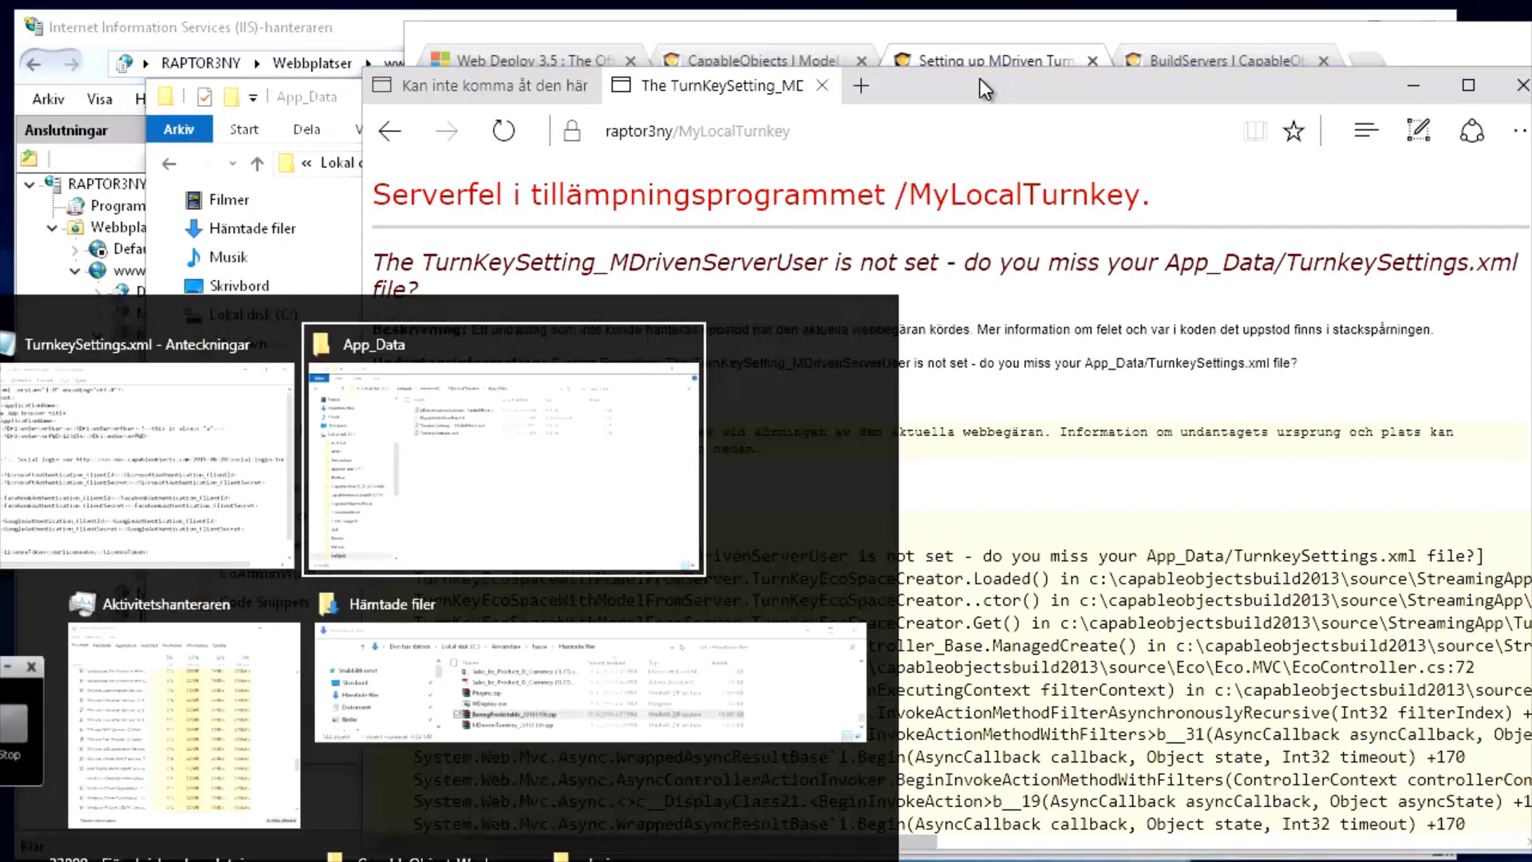
left_click(705, 164)
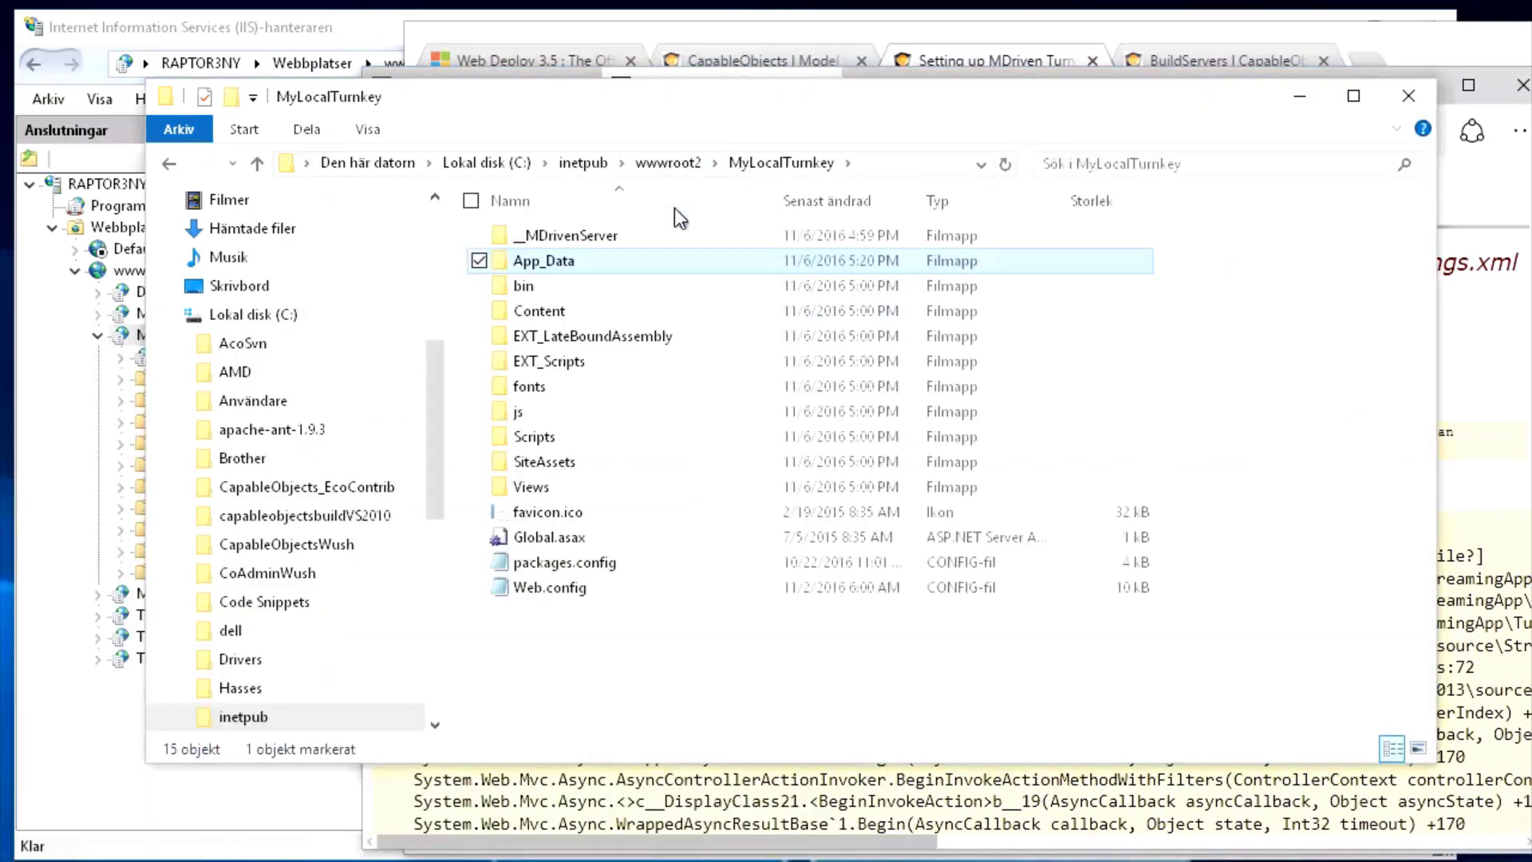
left_click(545, 587)
left_click(535, 589)
key("Home")
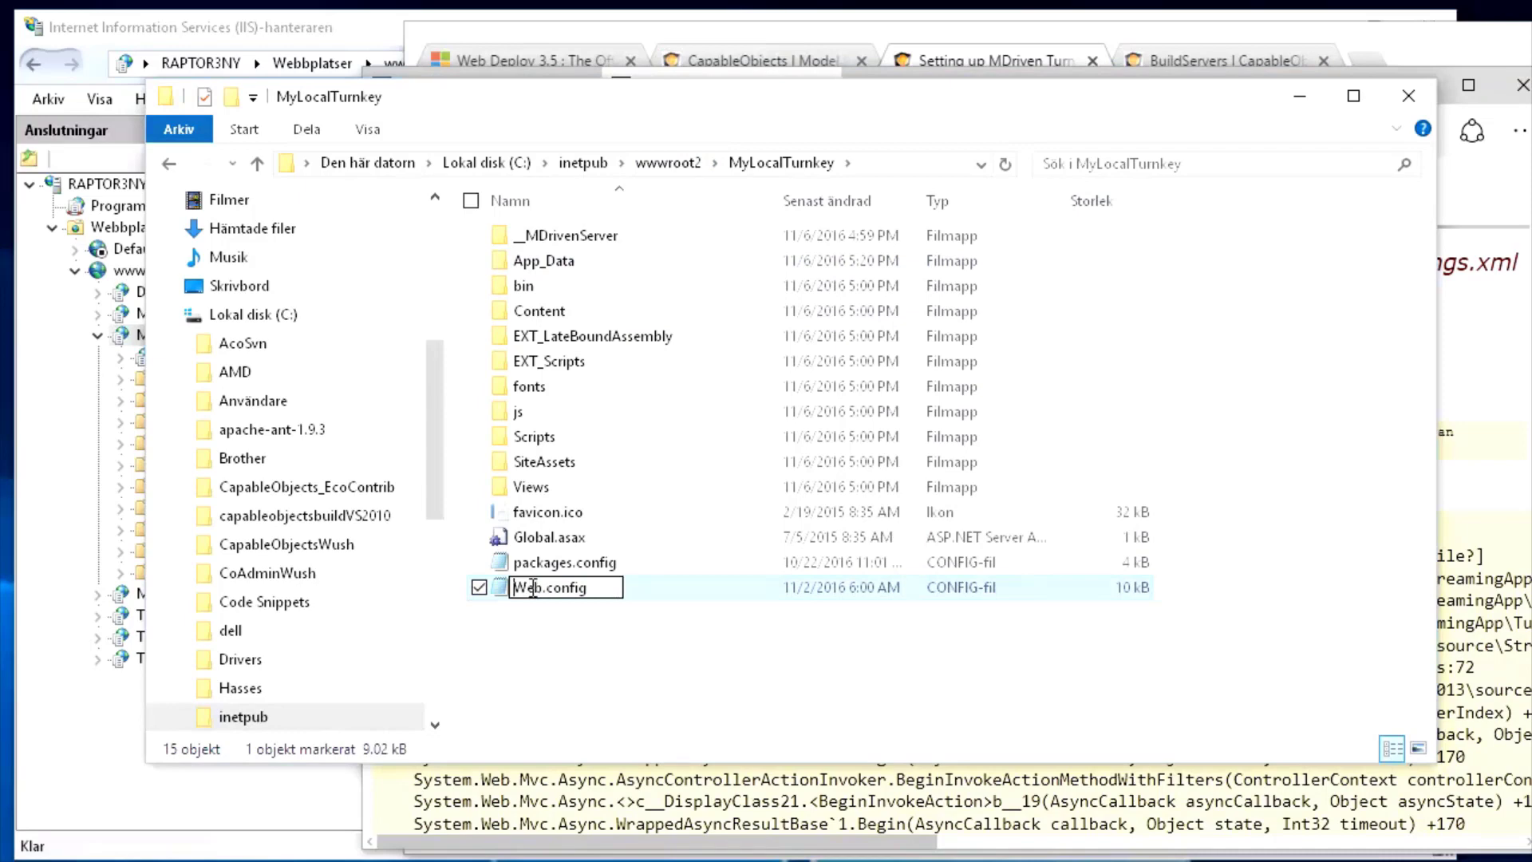
type("x")
key("Return")
Rename xWeb.config back to Web.config and reload the Turnkey site in Edge
left_click(533, 587)
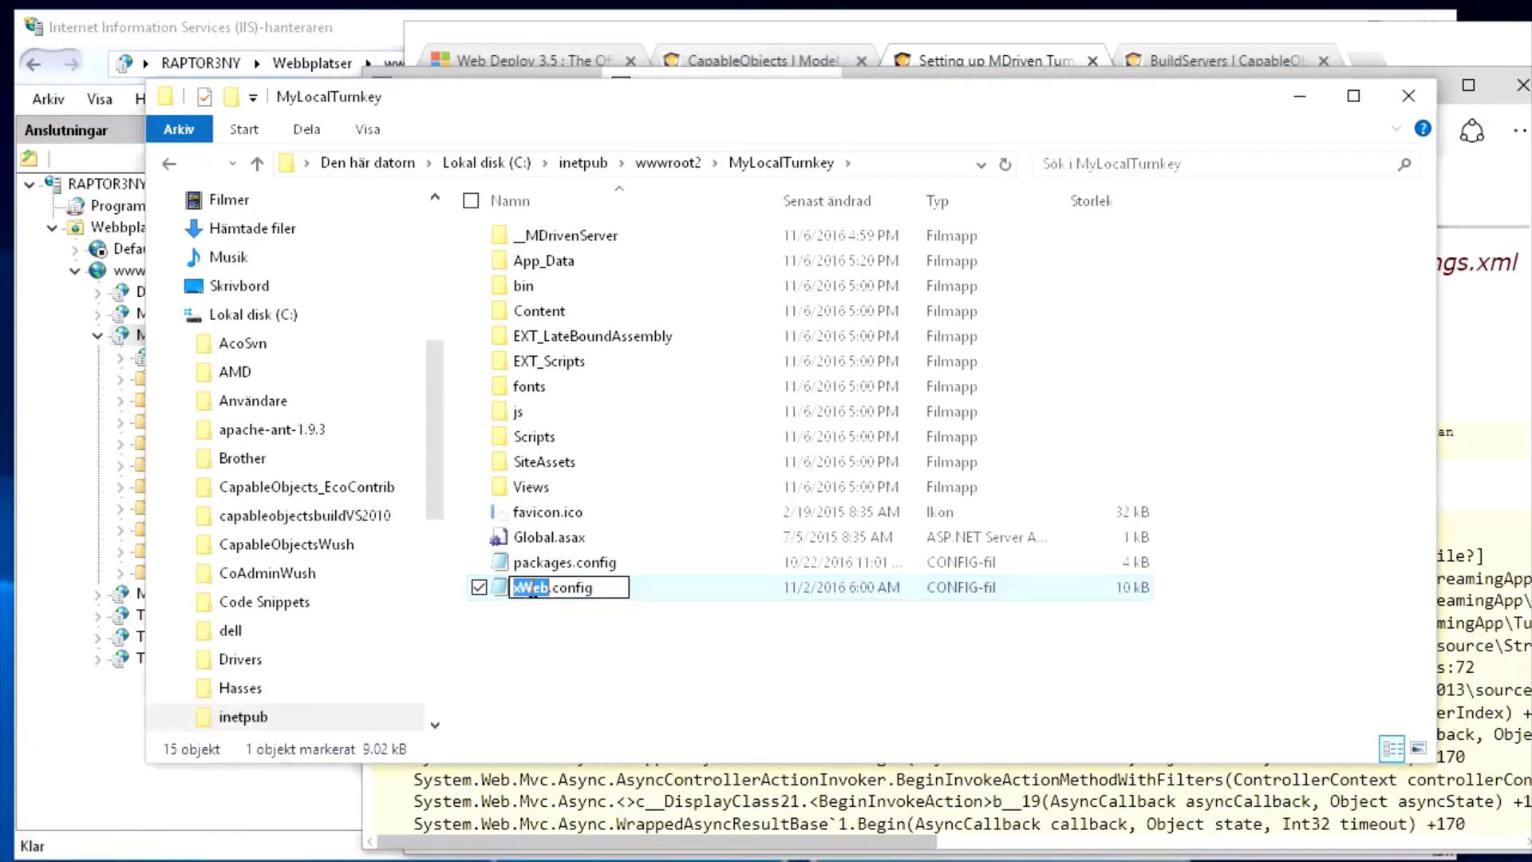
key("Home")
key("Delete")
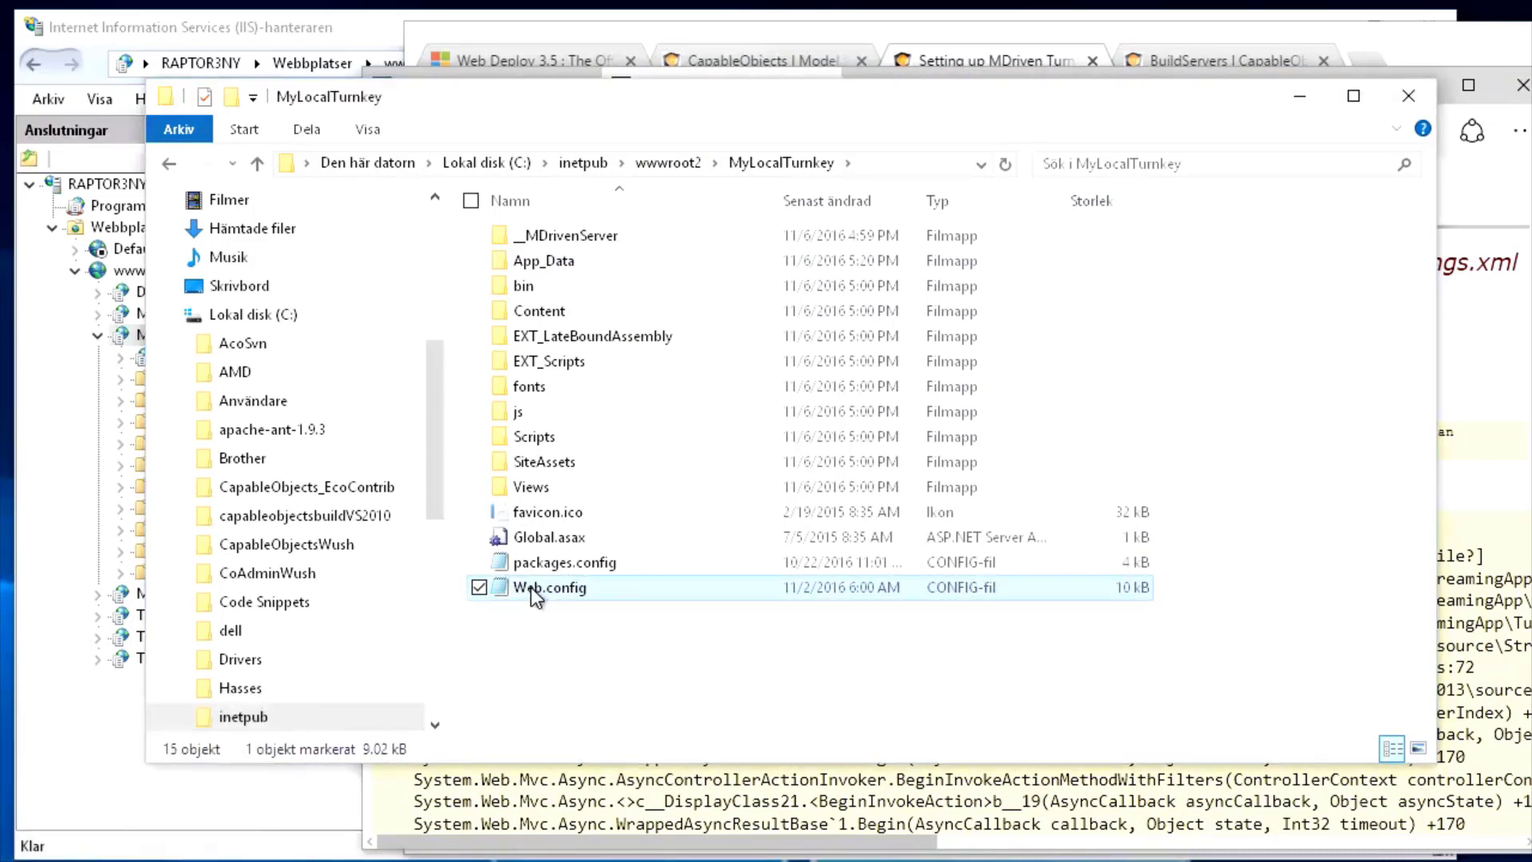
key("alt+Tab")
left_click(503, 133)
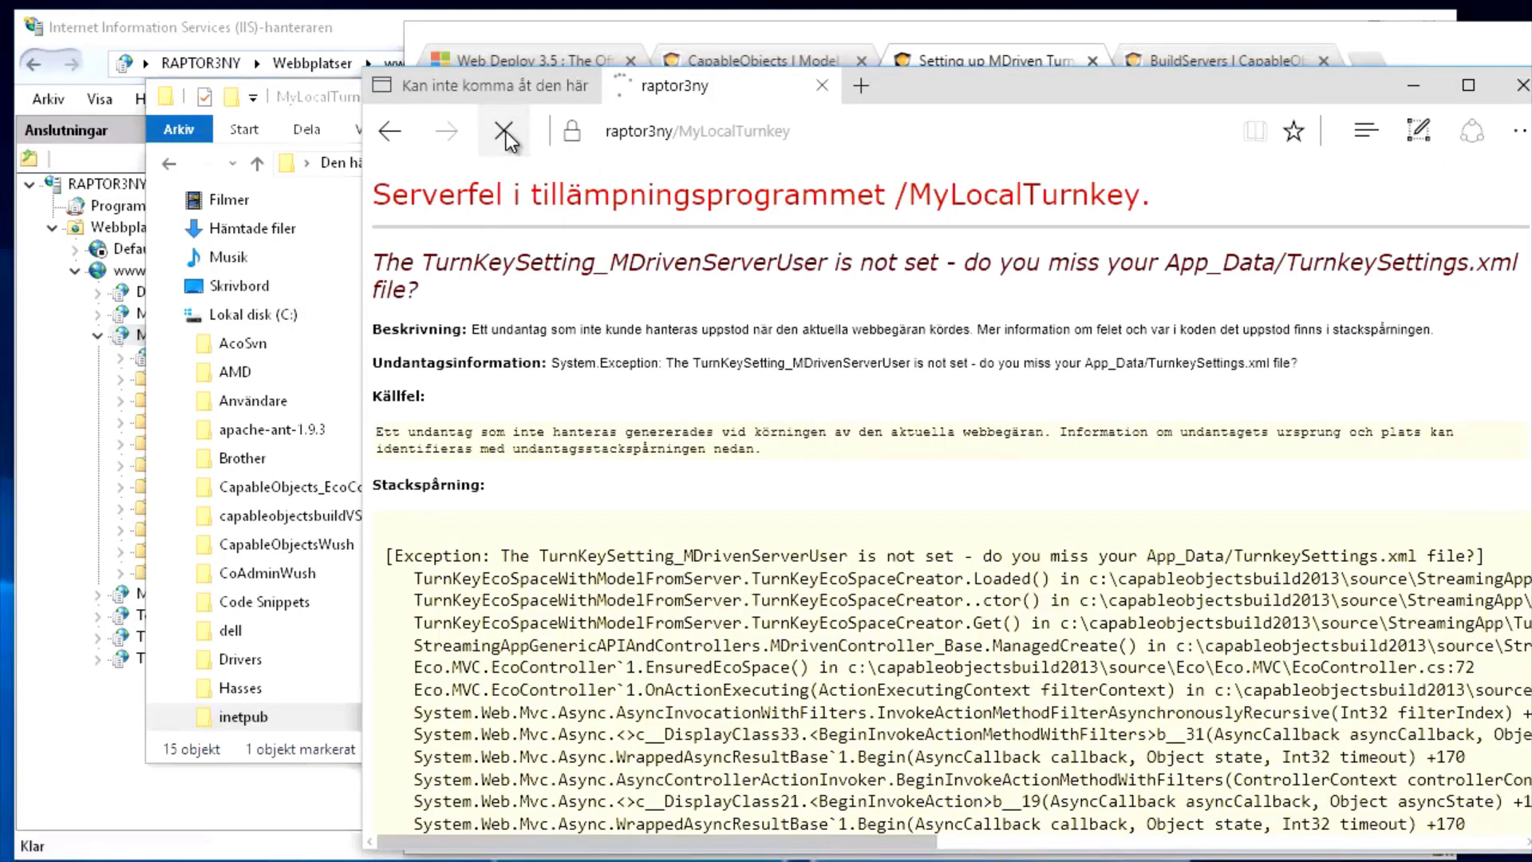
Confirm the Turnkey Index page loads, then launch MDriven Designer's ClickOnce link from BuildServers
left_click(844, 134)
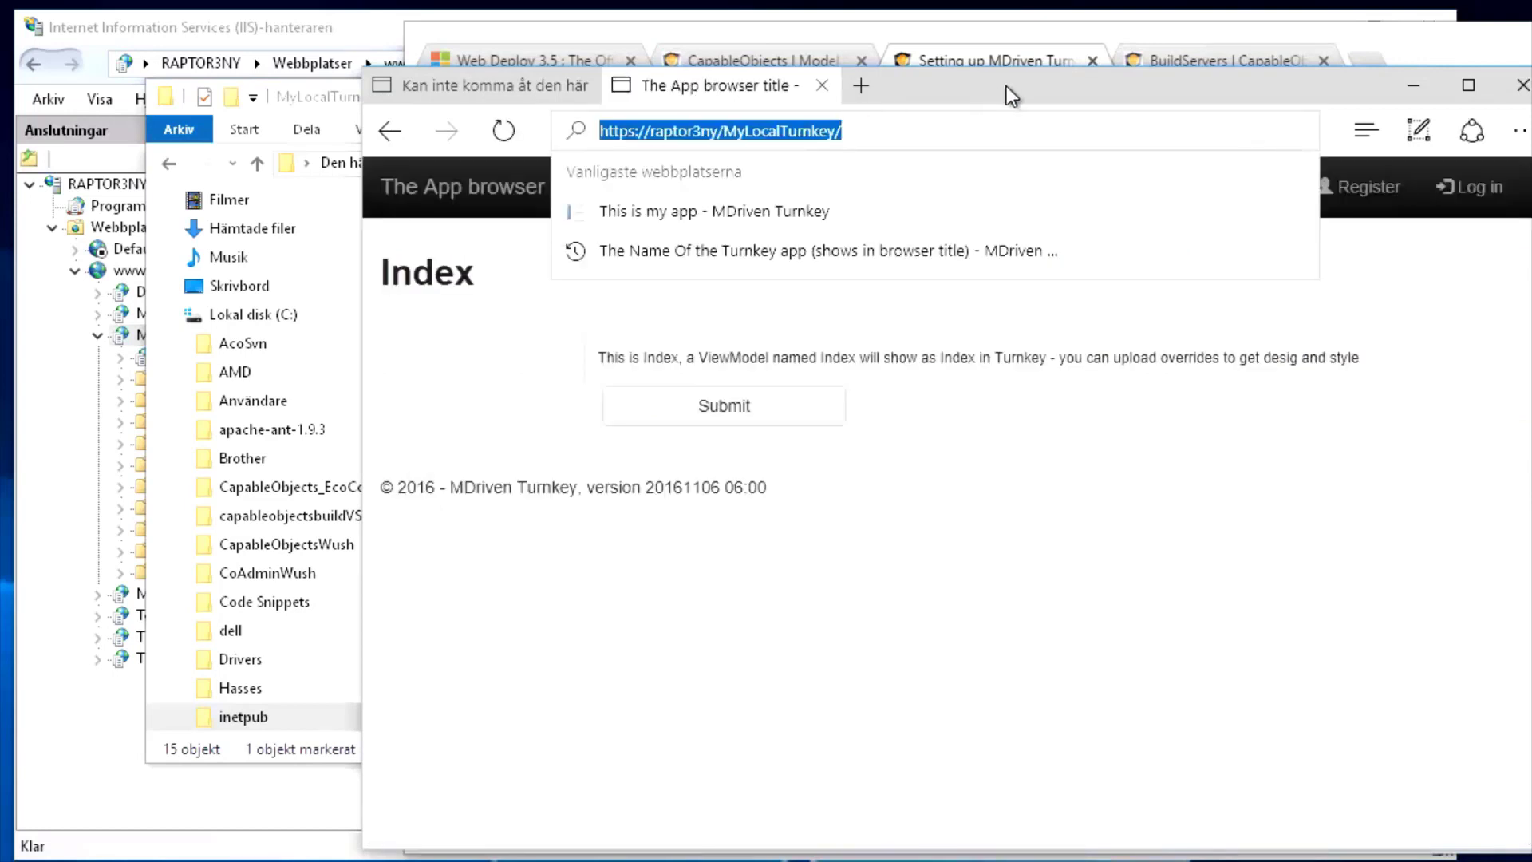
left_click_drag(1012, 85, 777, 98)
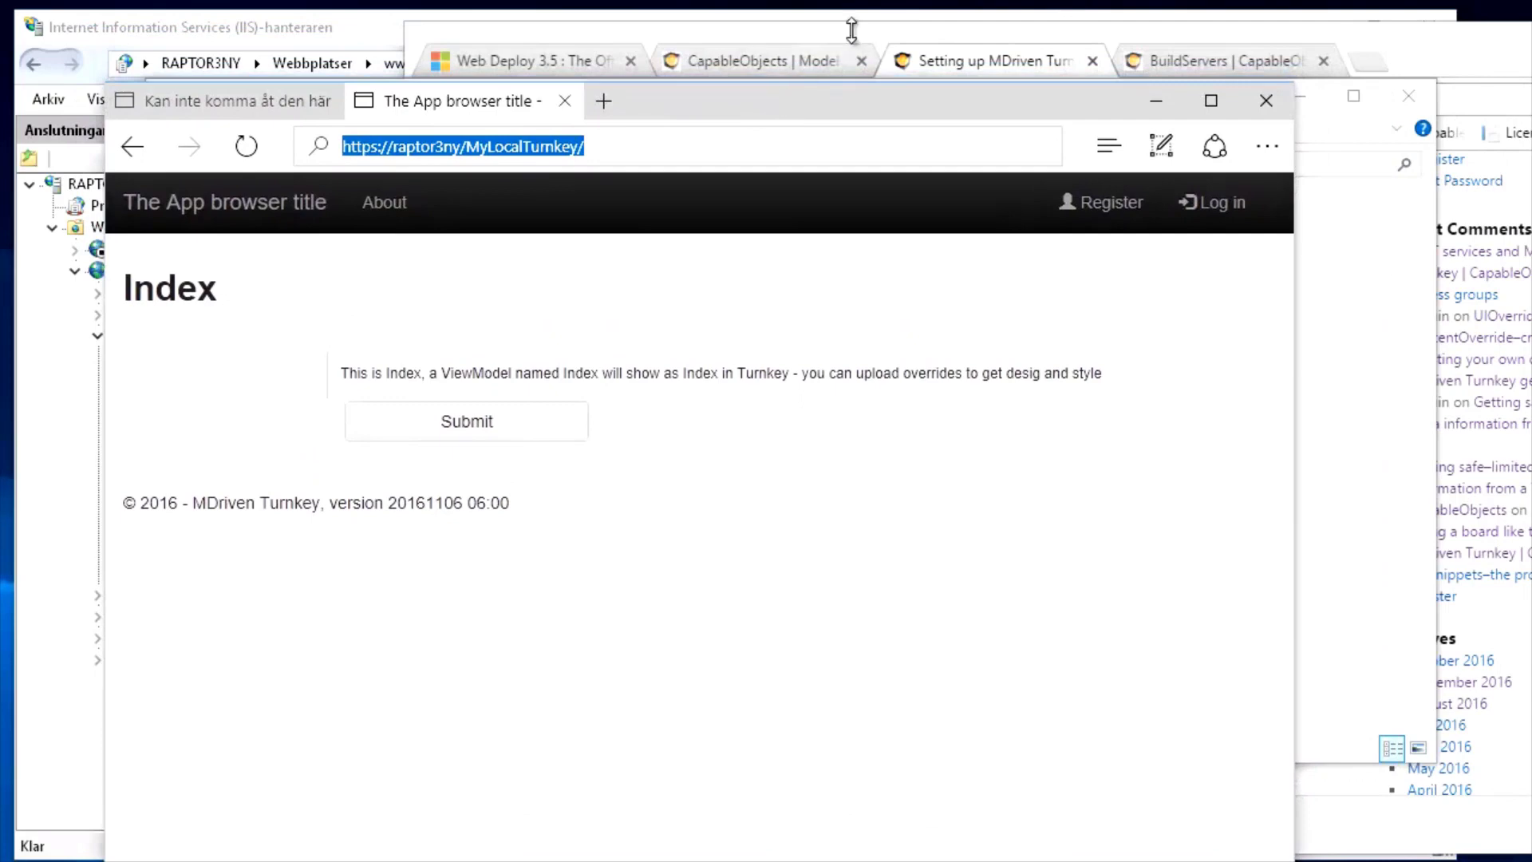
left_click(851, 30)
left_click(1194, 62)
scroll(1017, 517, "up", 5)
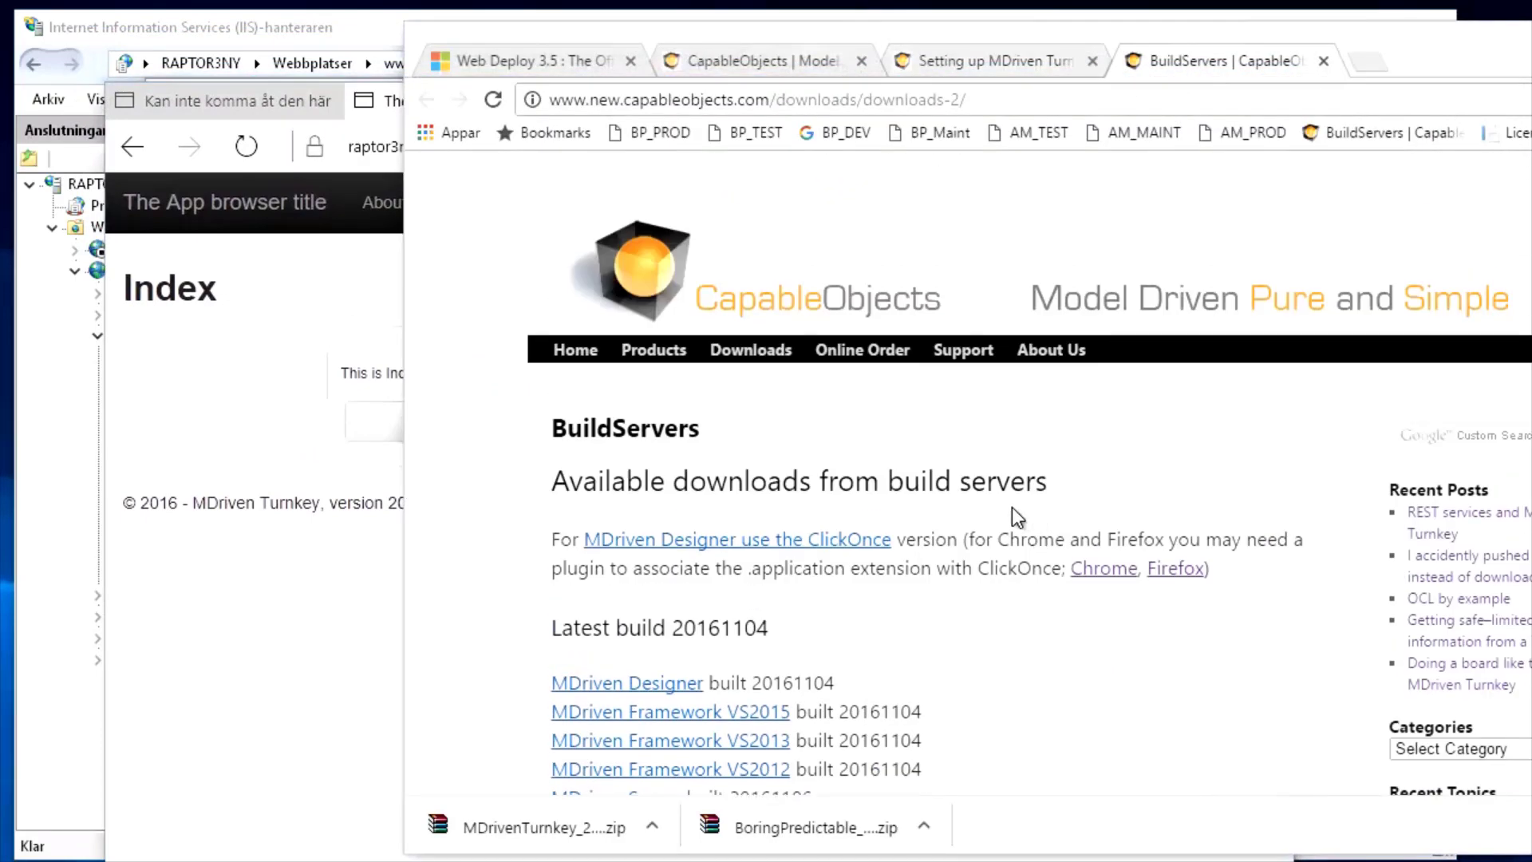
left_click(787, 542)
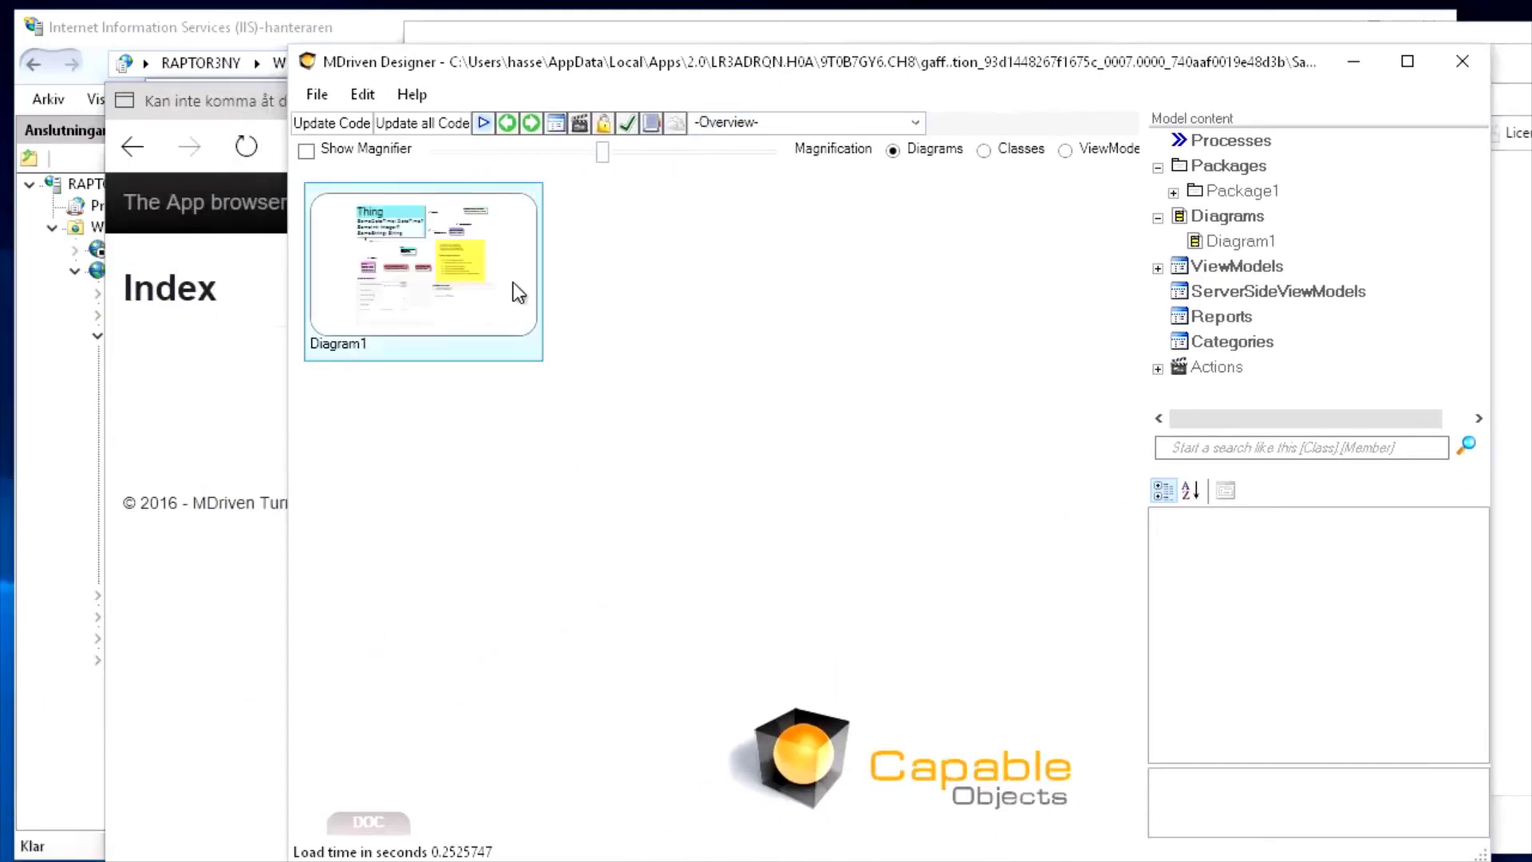
In the cloud settings' MDriven Server tab, enter the user name and password and tick store password
left_click(682, 128)
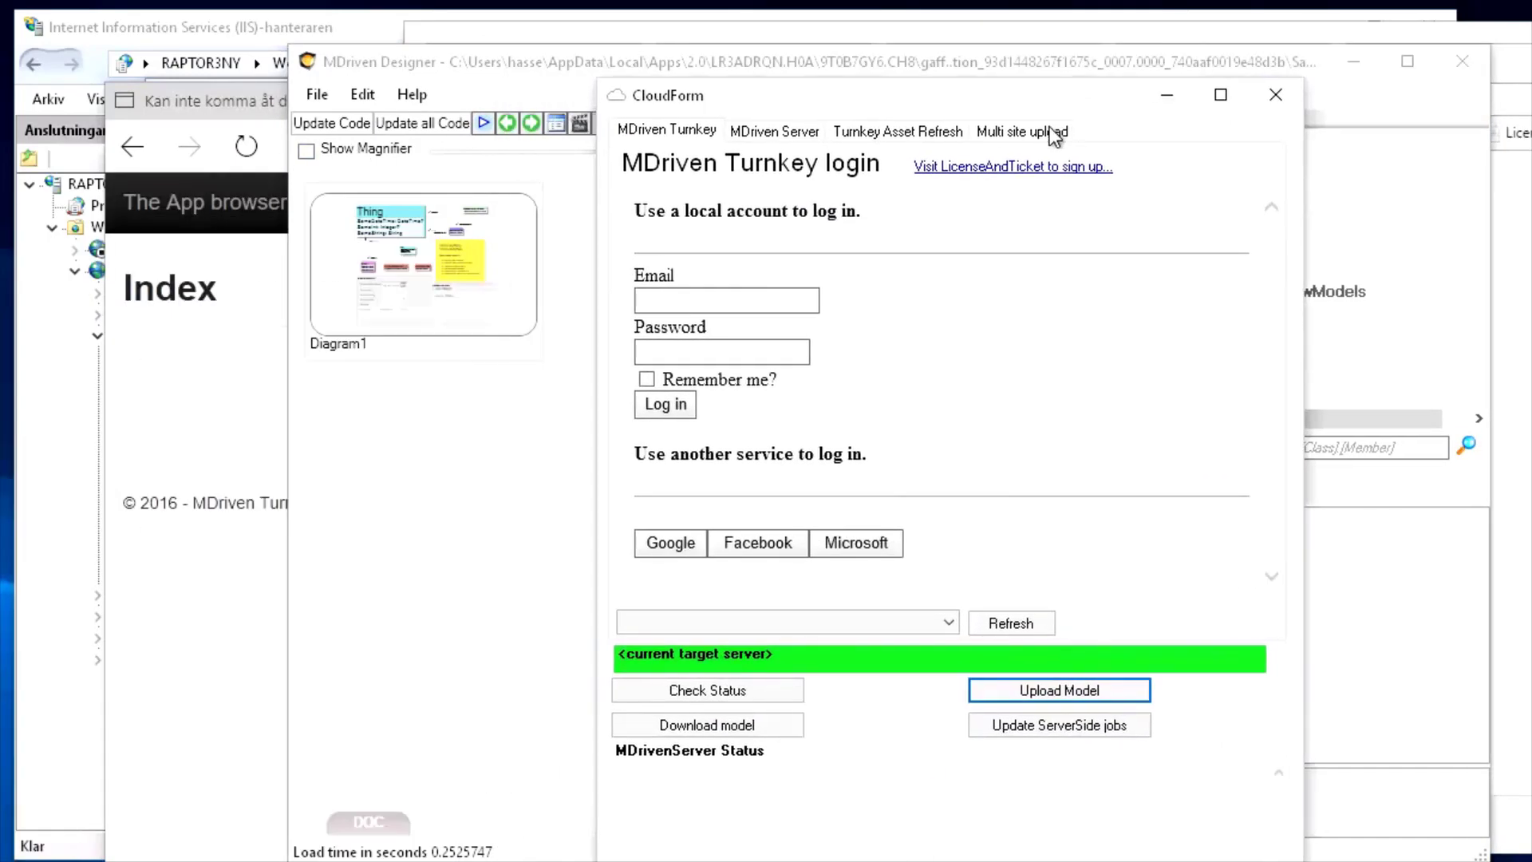
left_click(714, 308)
left_click(794, 132)
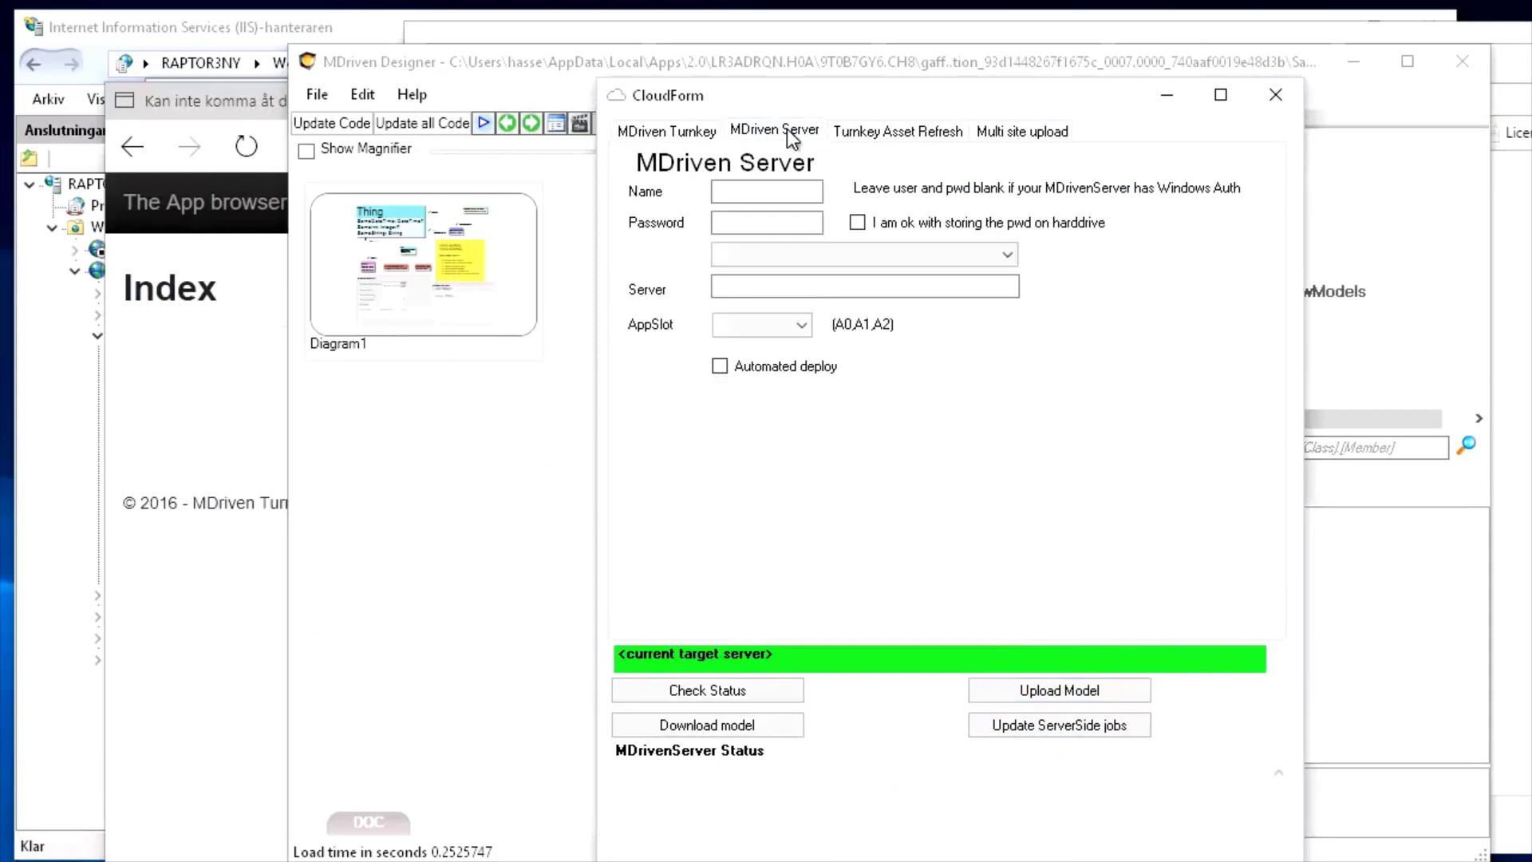
left_click(687, 132)
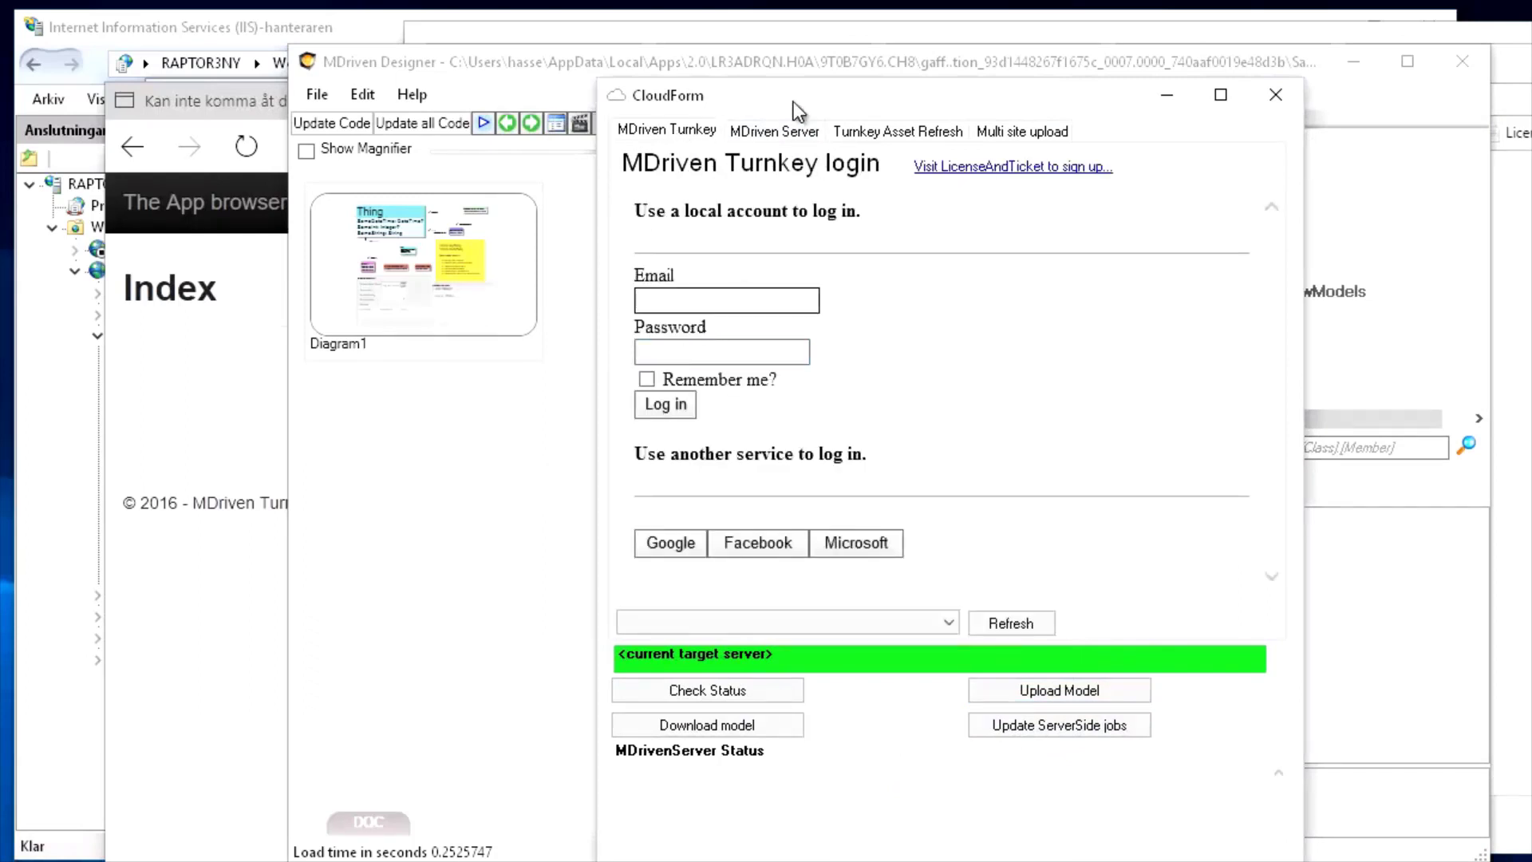
left_click(769, 134)
left_click(730, 191)
type("a")
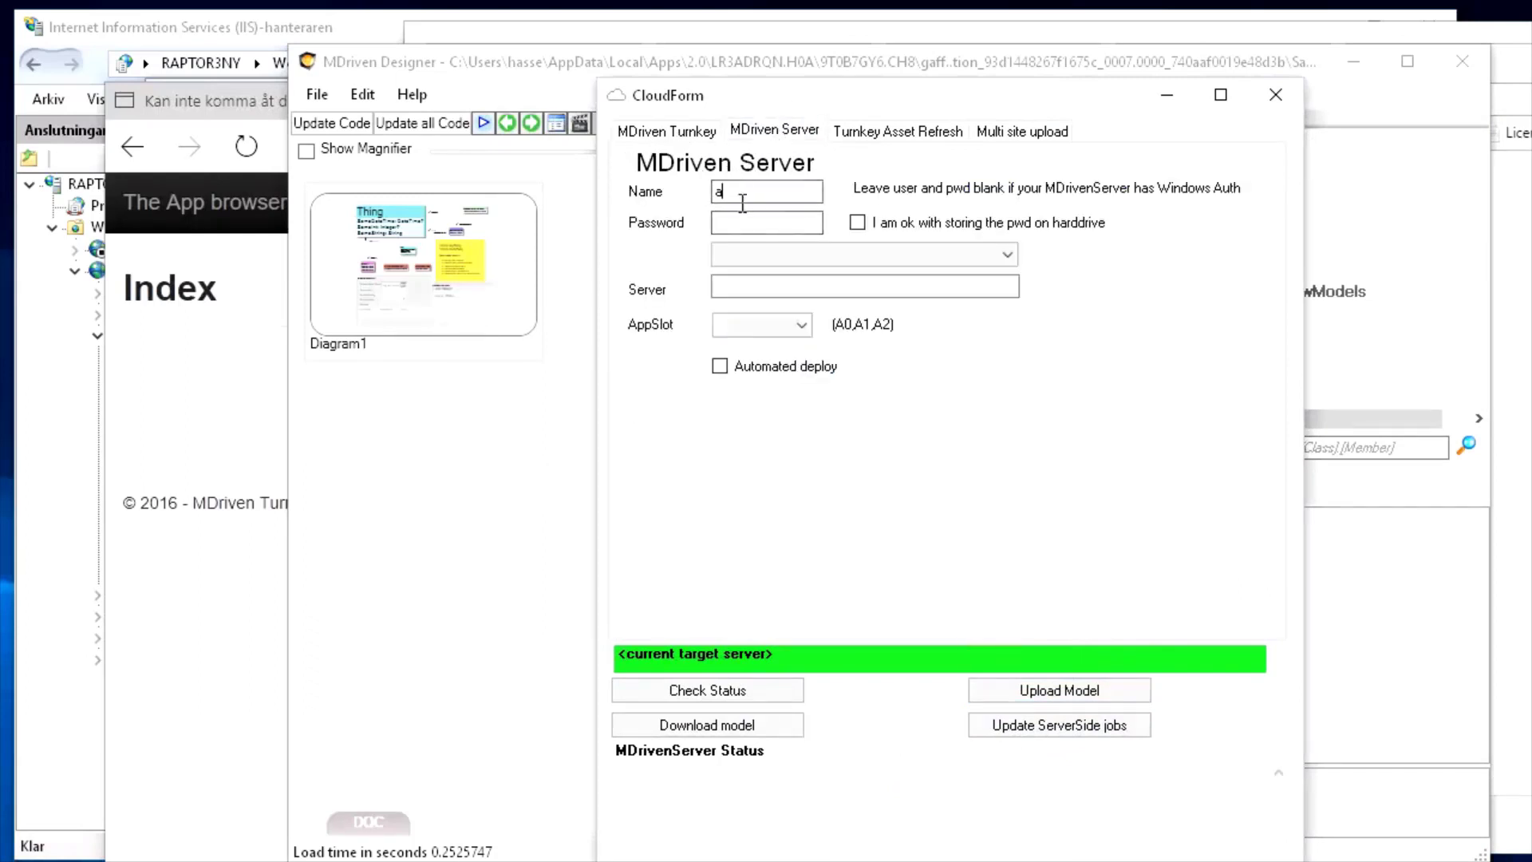
left_click(752, 223)
type("aaaa")
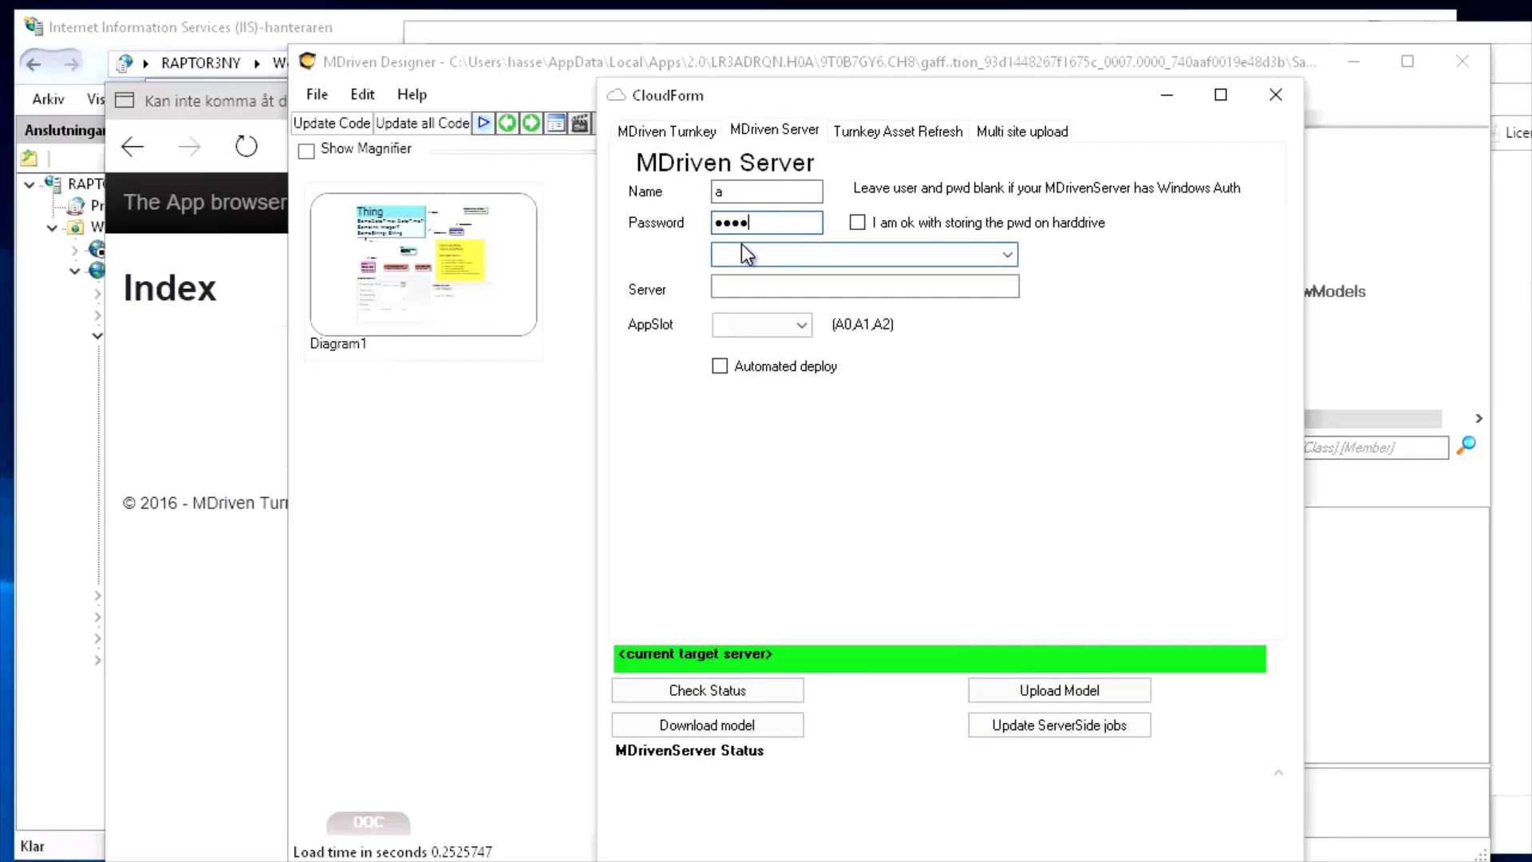
type("aa")
left_click(868, 225)
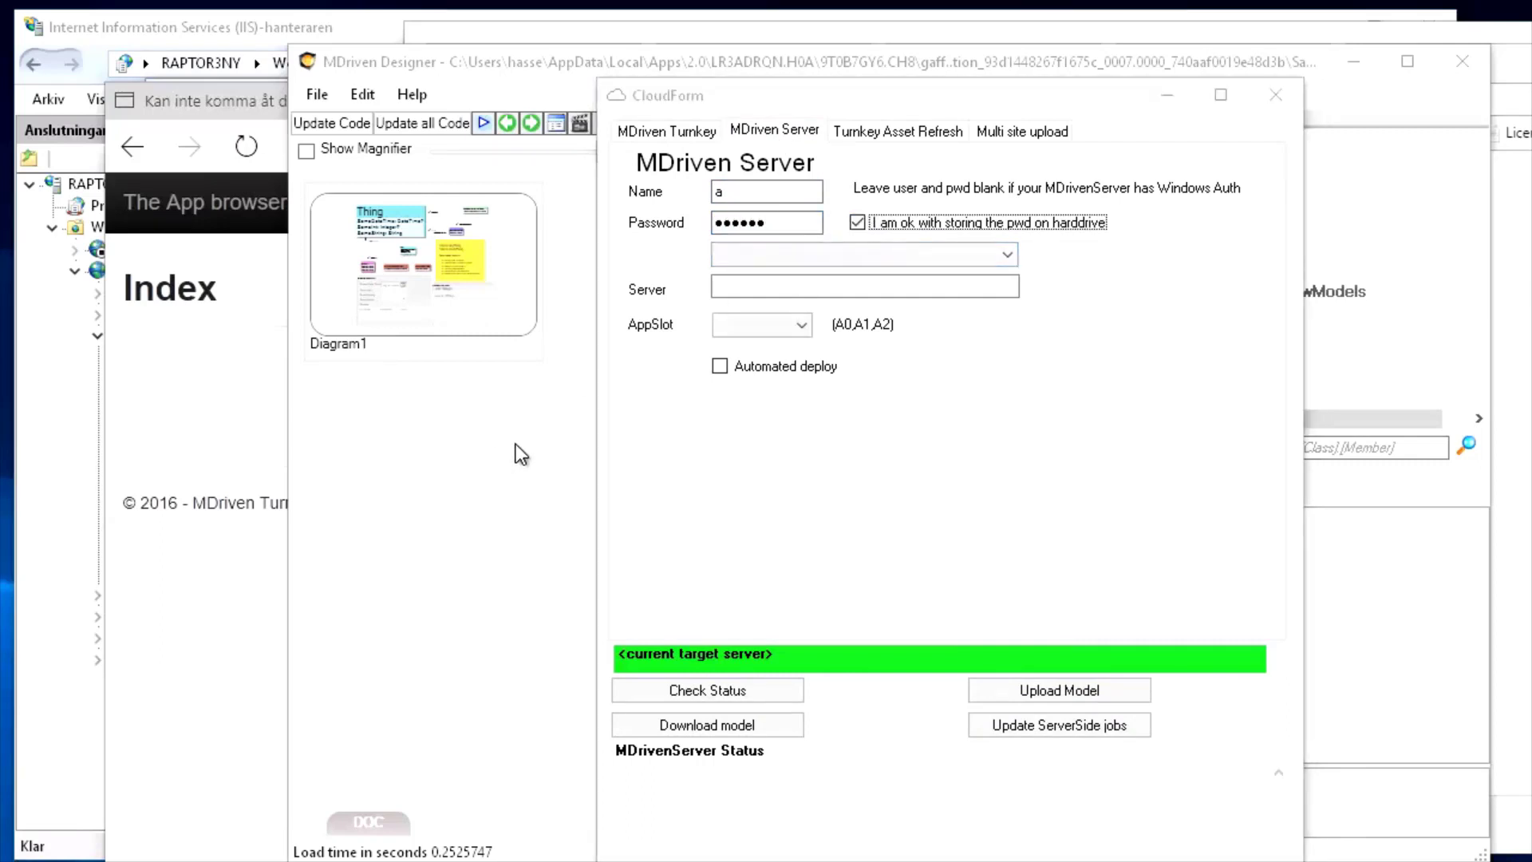
Set Server to the Turnkey site URL plus __MDrivenServer, AppSlot A0, with Automated deploy on
left_click(171, 391)
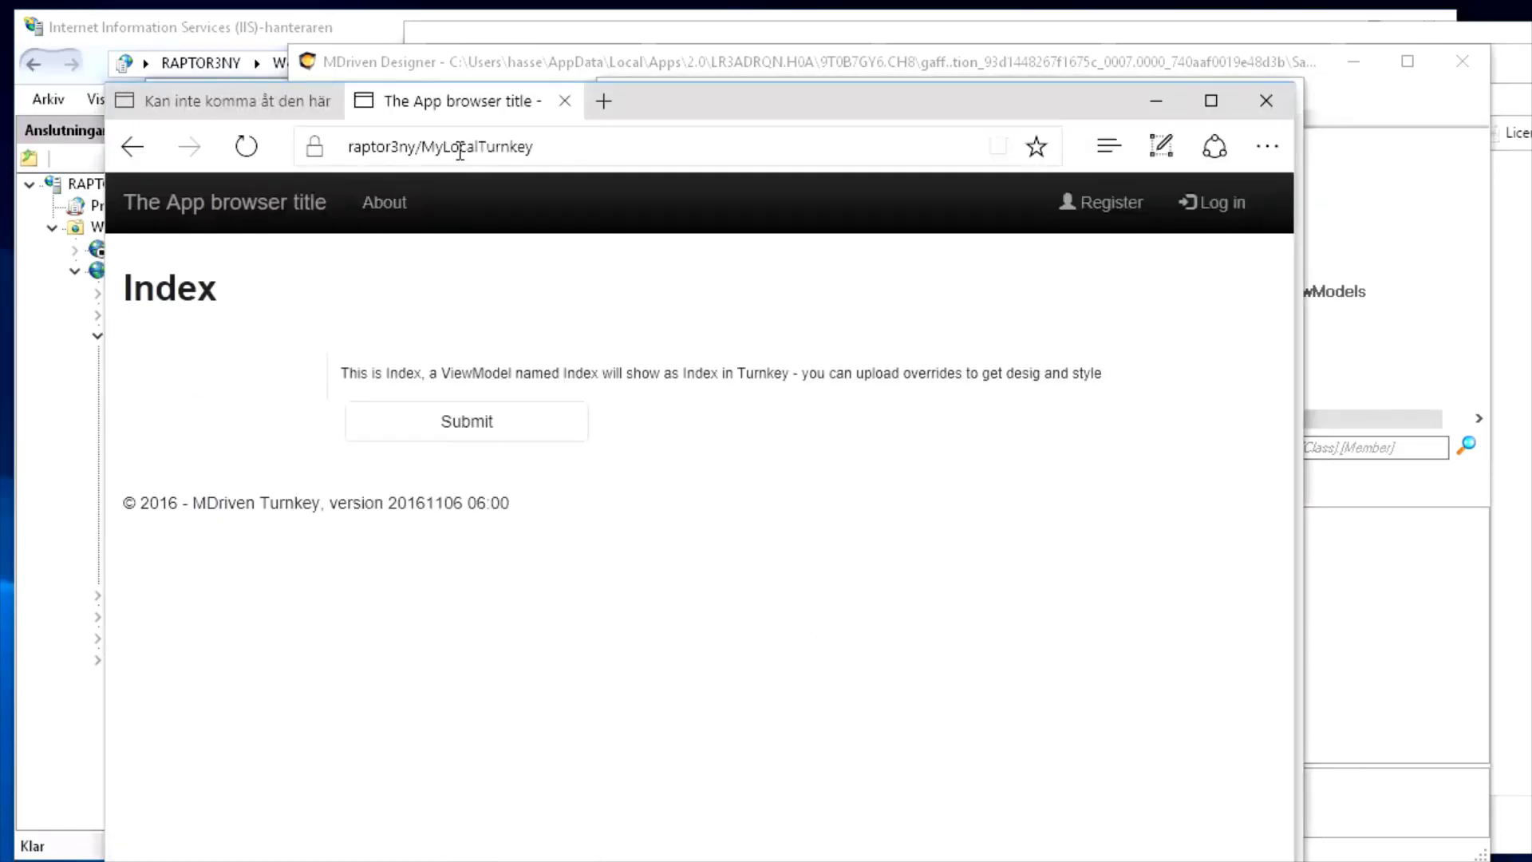
left_click(227, 104)
left_click(432, 99)
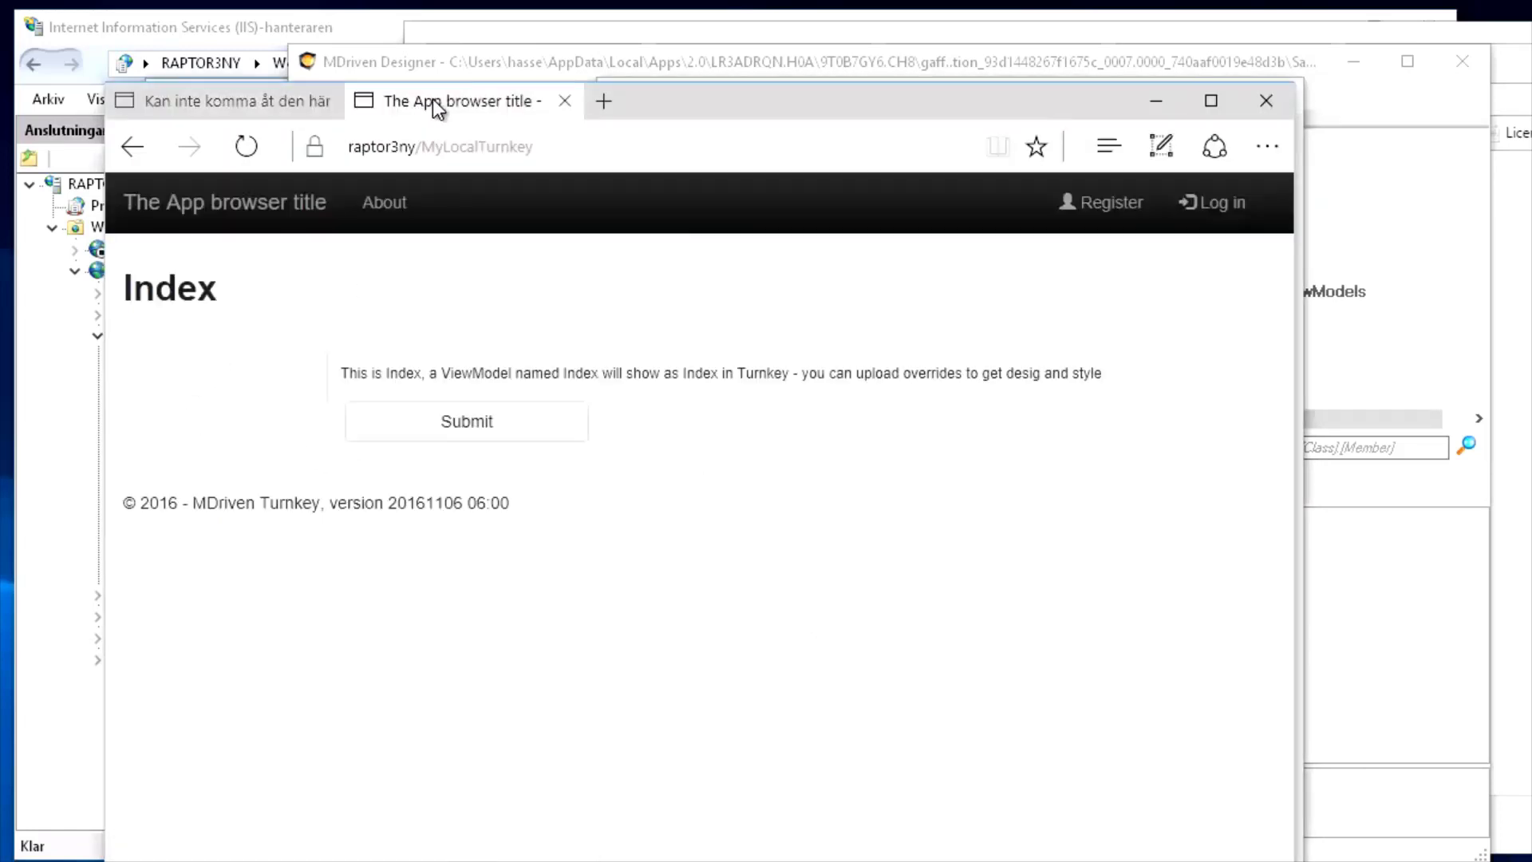
left_click(610, 155)
key("ctrl+c")
key("alt+Tab")
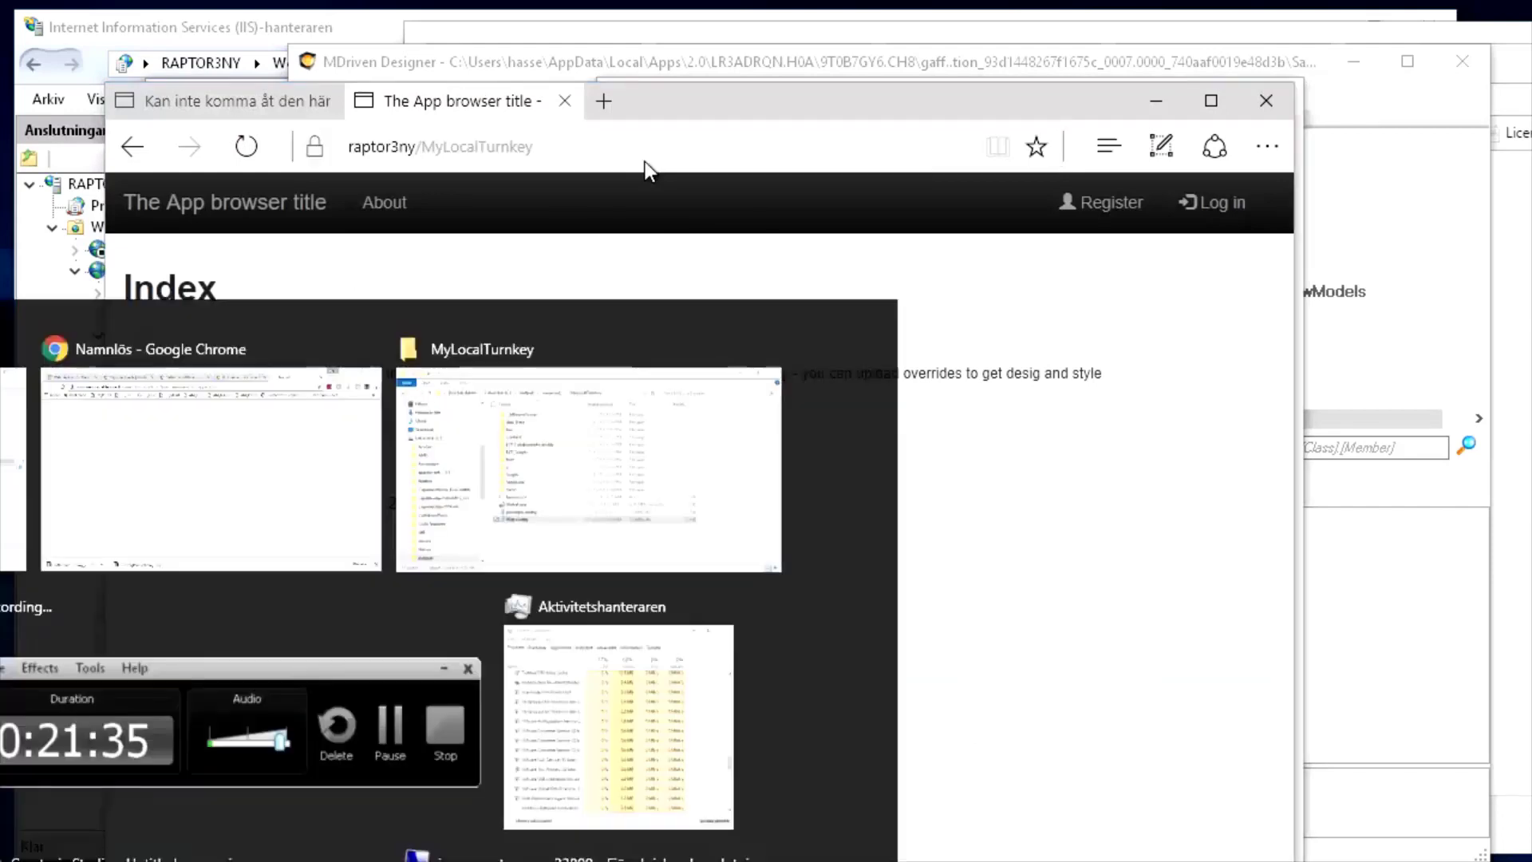
left_click(798, 285)
key("ctrl+v")
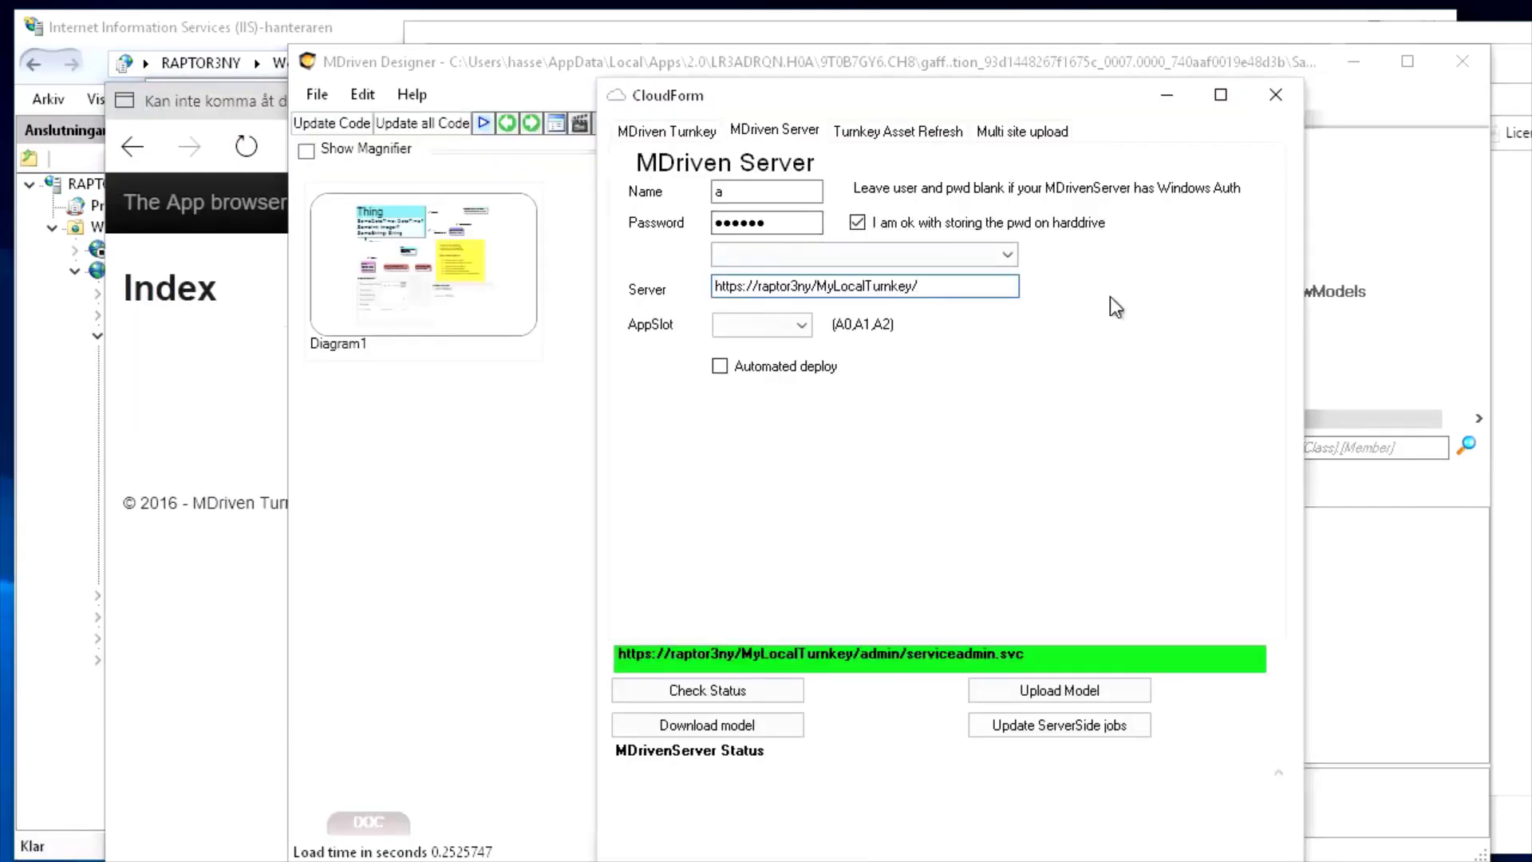
type("__MDrivenServer")
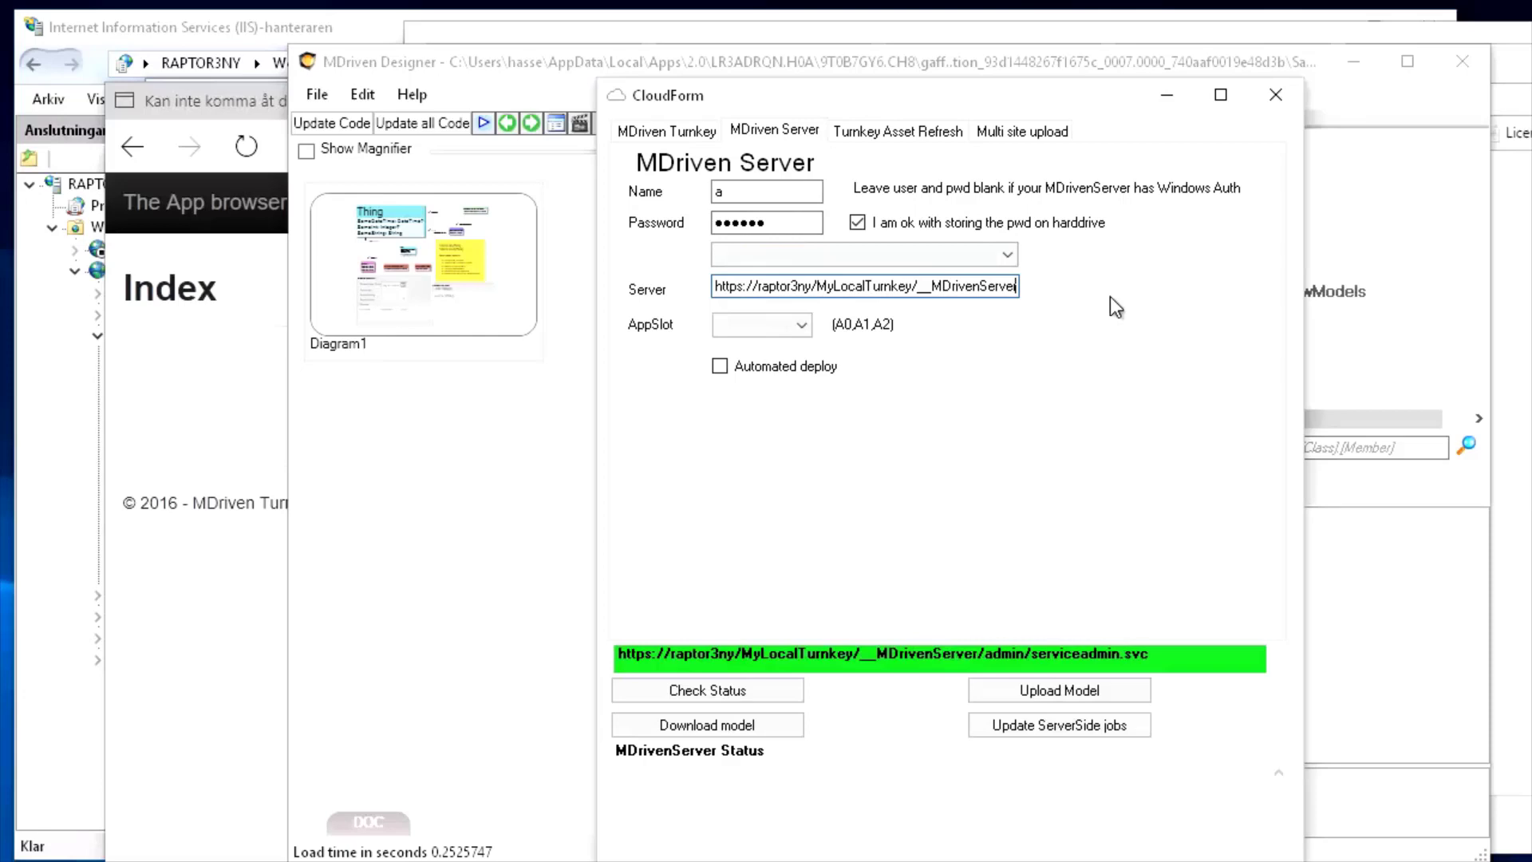
key("Tab")
left_click(800, 324)
left_click(771, 349)
left_click(721, 369)
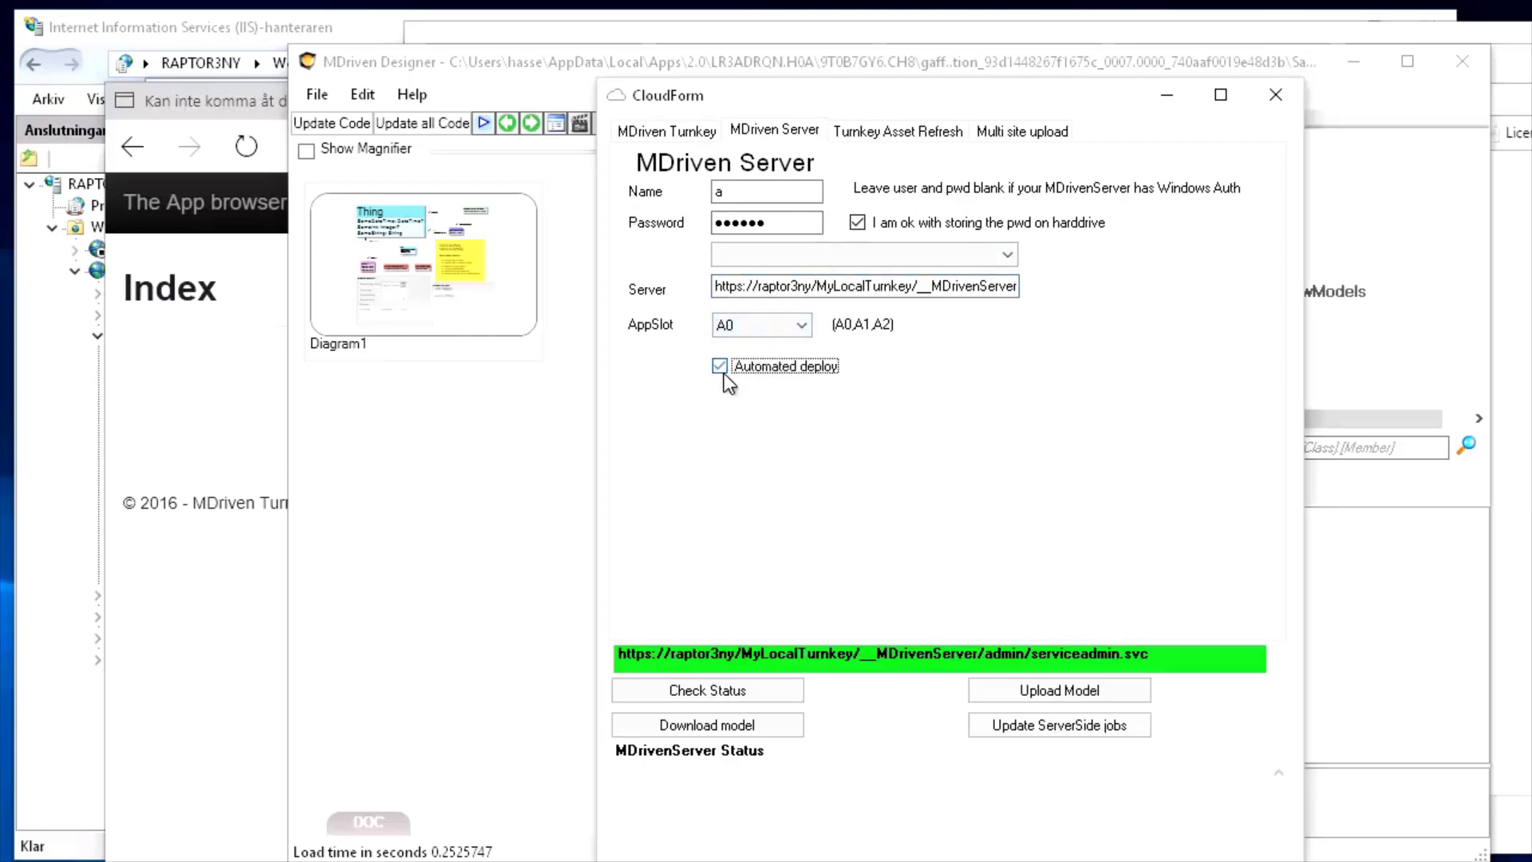
Open the __MDrivenServer address in a new Edge tab to verify it loads
double_click(908, 286)
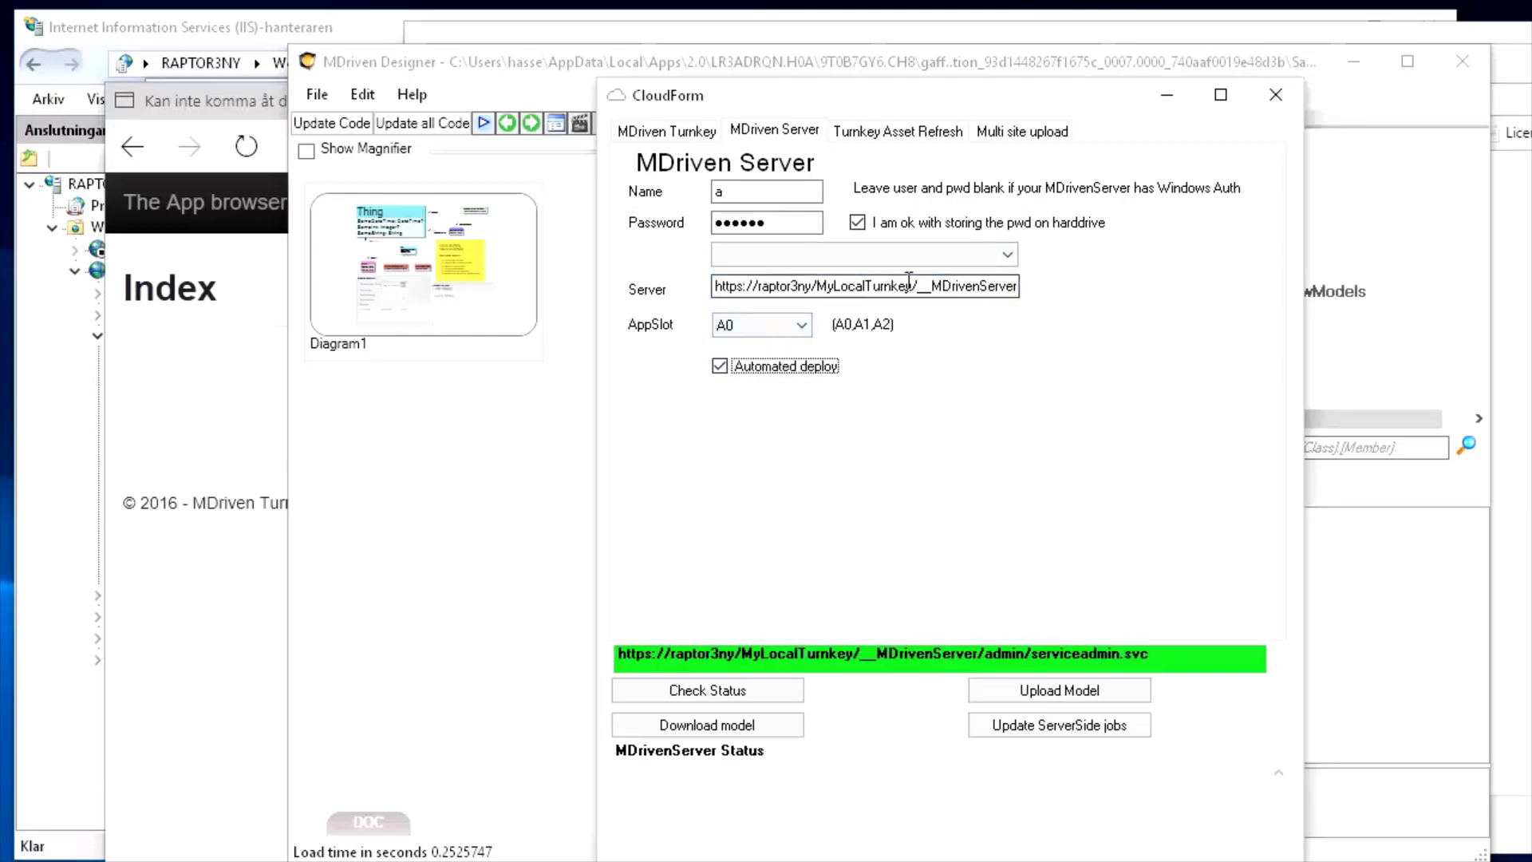
left_click(188, 477)
left_click(603, 103)
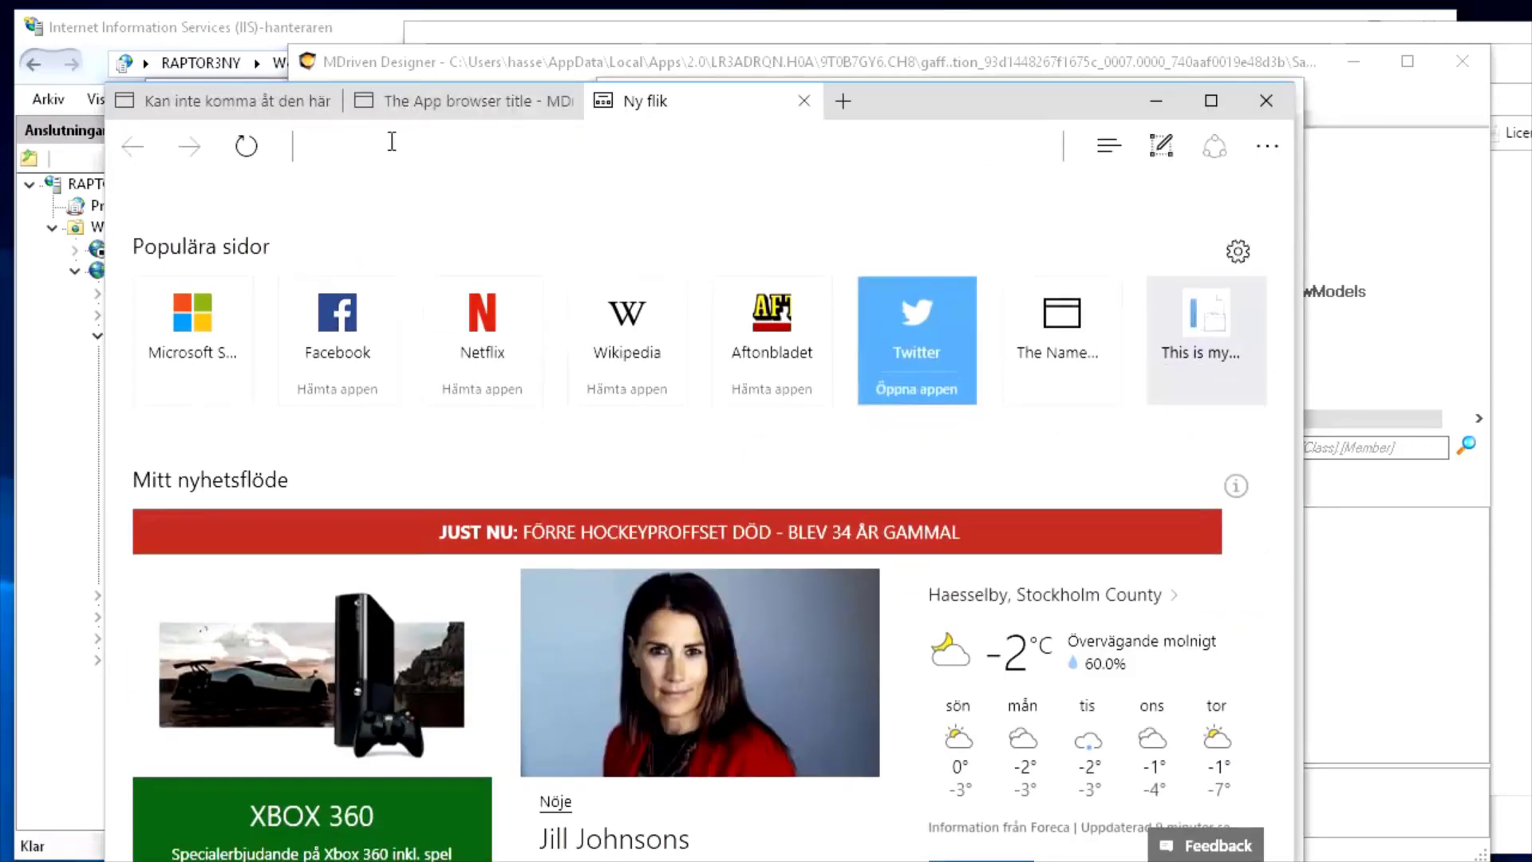
left_click(428, 147)
key("ctrl+v")
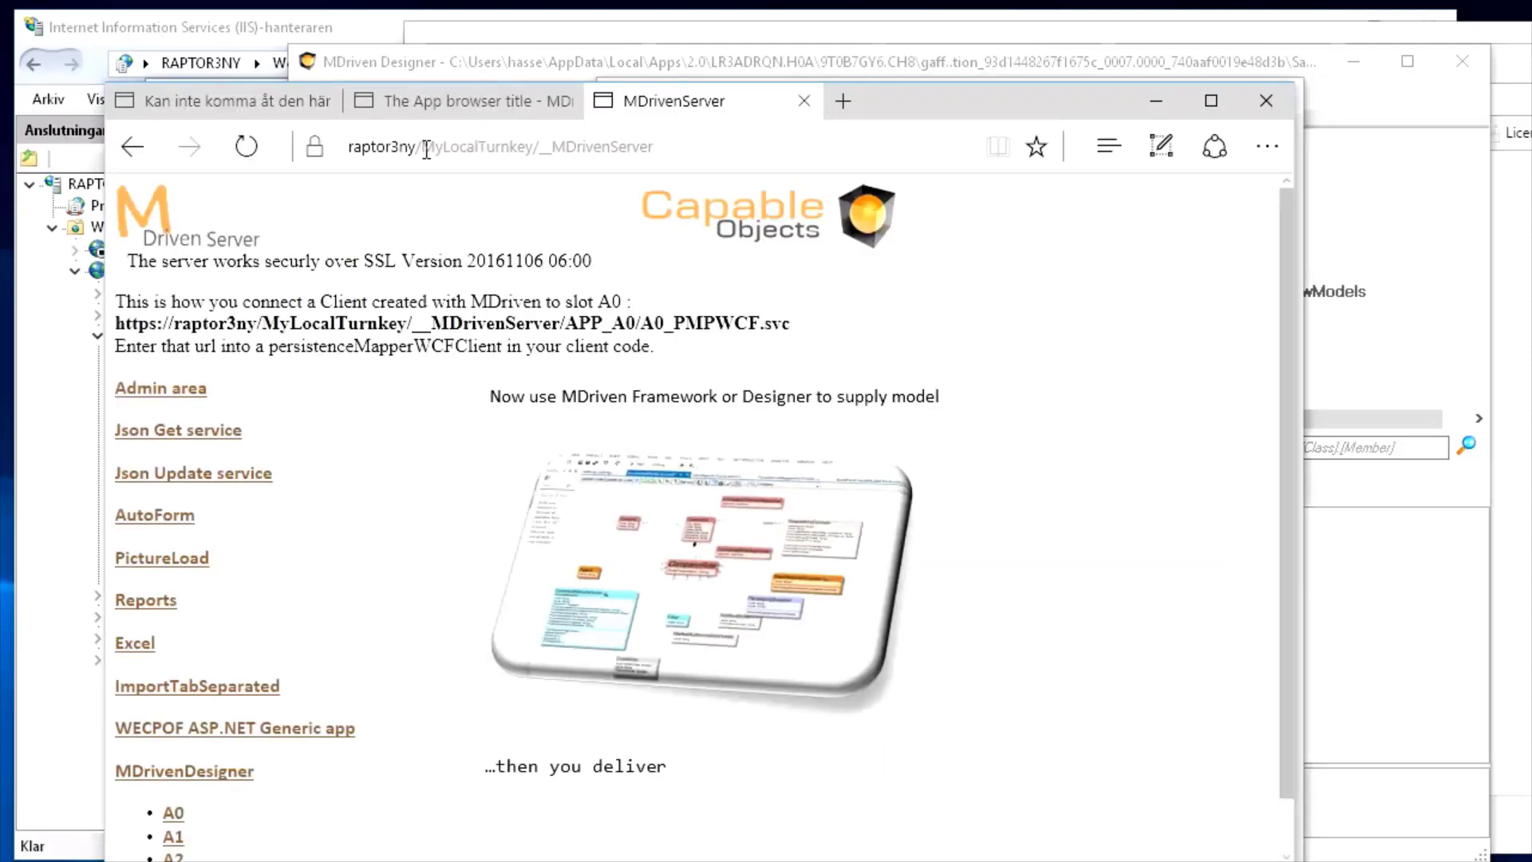
key("alt+Tab")
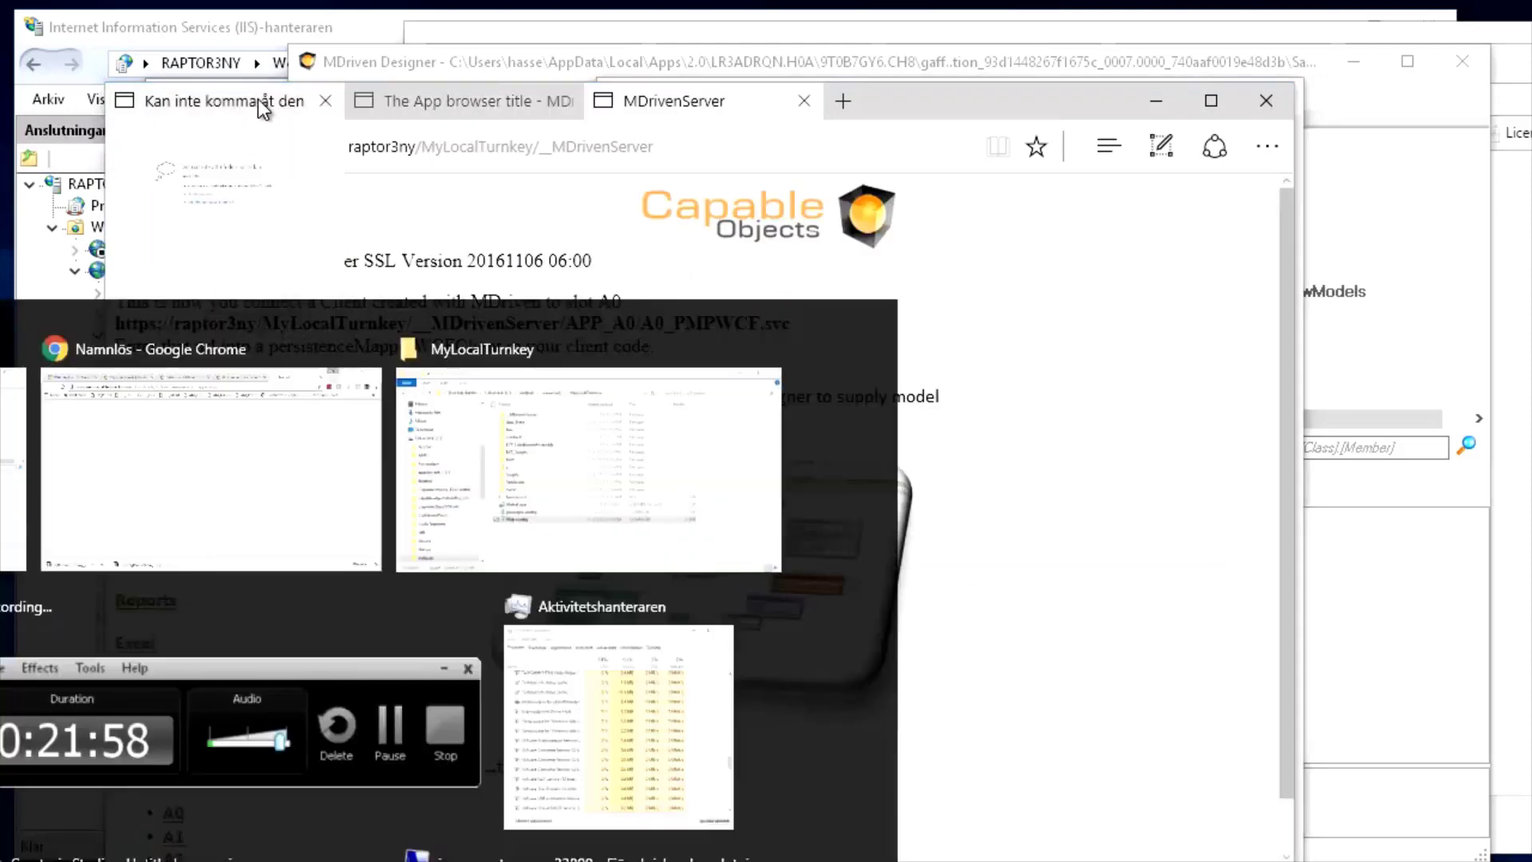
key("alt+Tab")
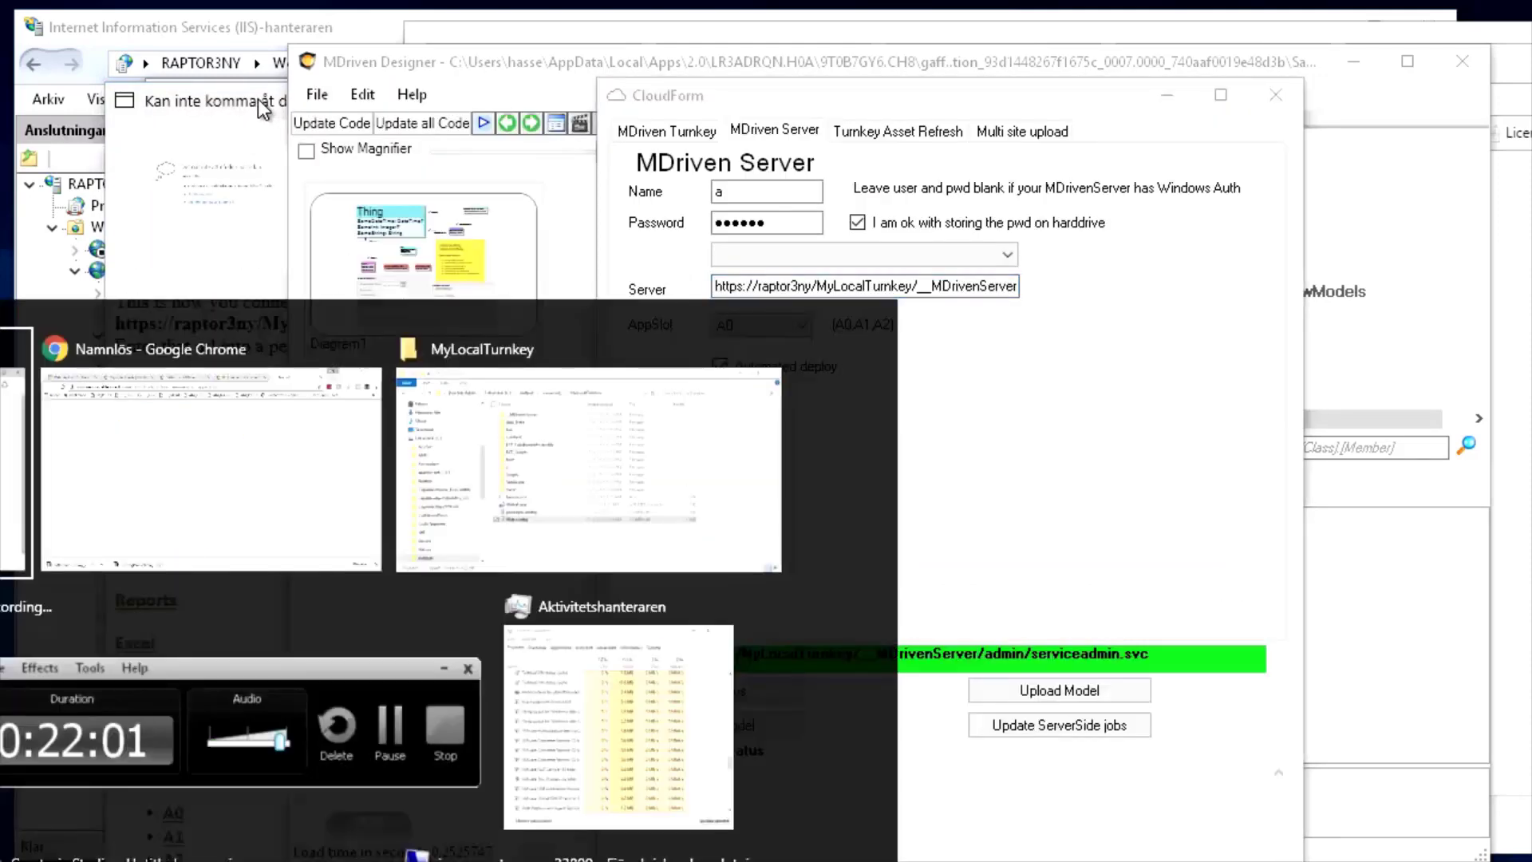
Upload the model to the MDriven Server and check the status log for Evolve success
left_click(742, 692)
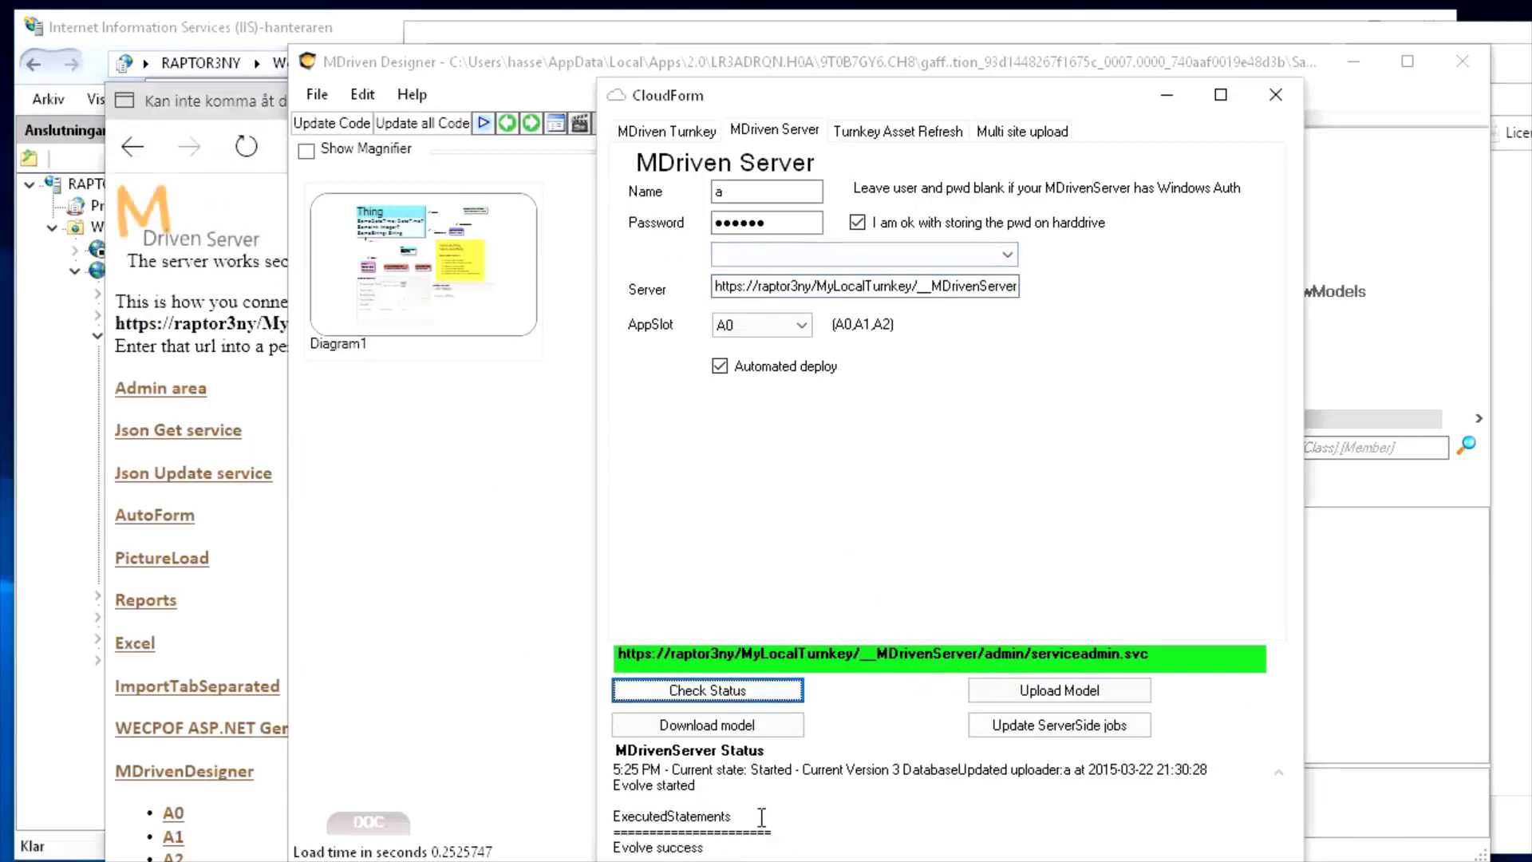
left_click_drag(1040, 101, 1016, 36)
left_click(1047, 627)
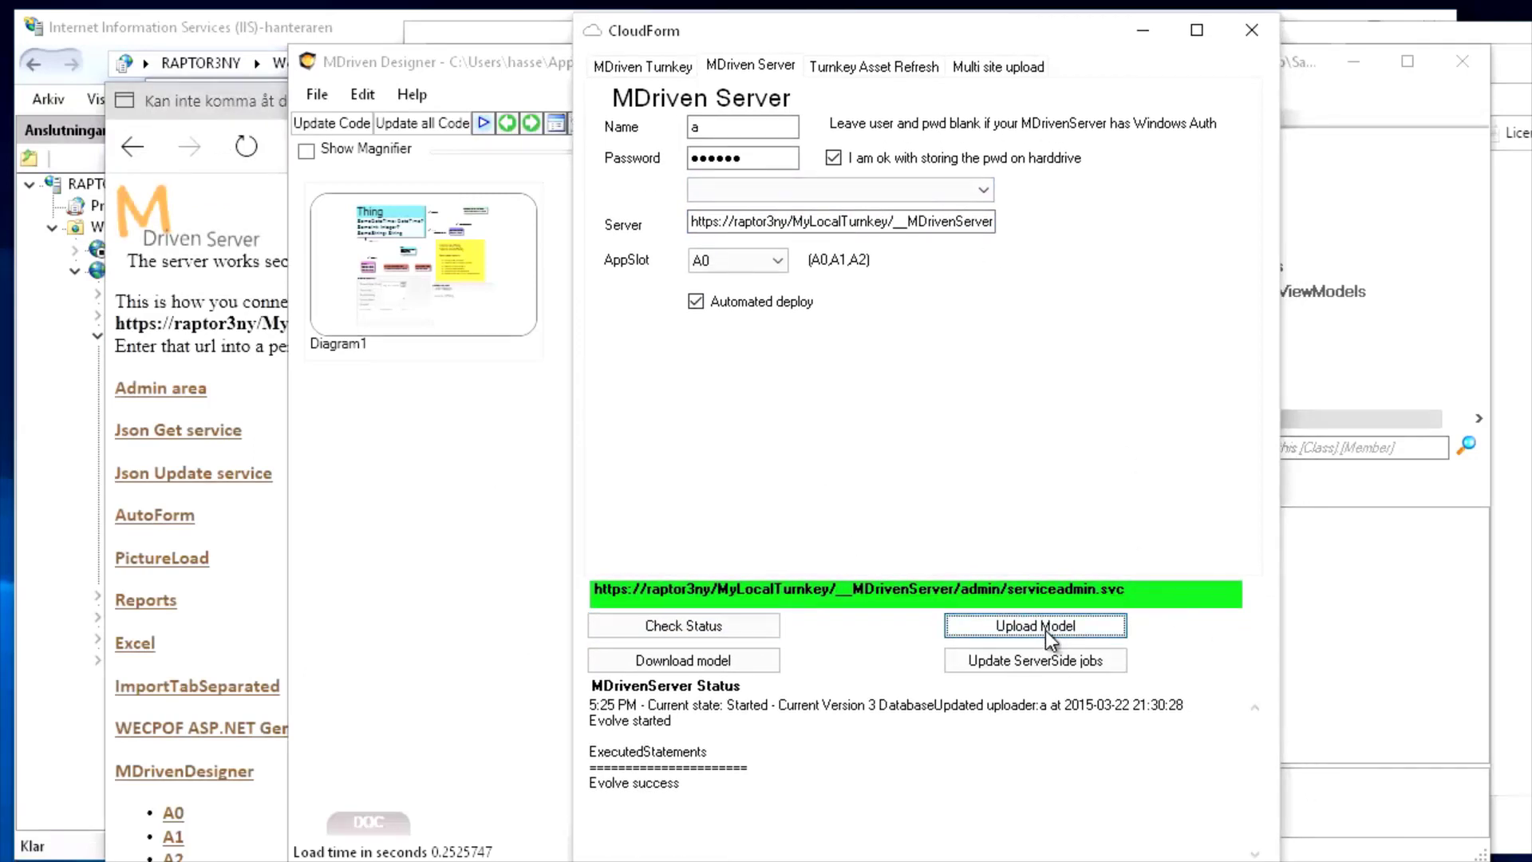
left_click(702, 627)
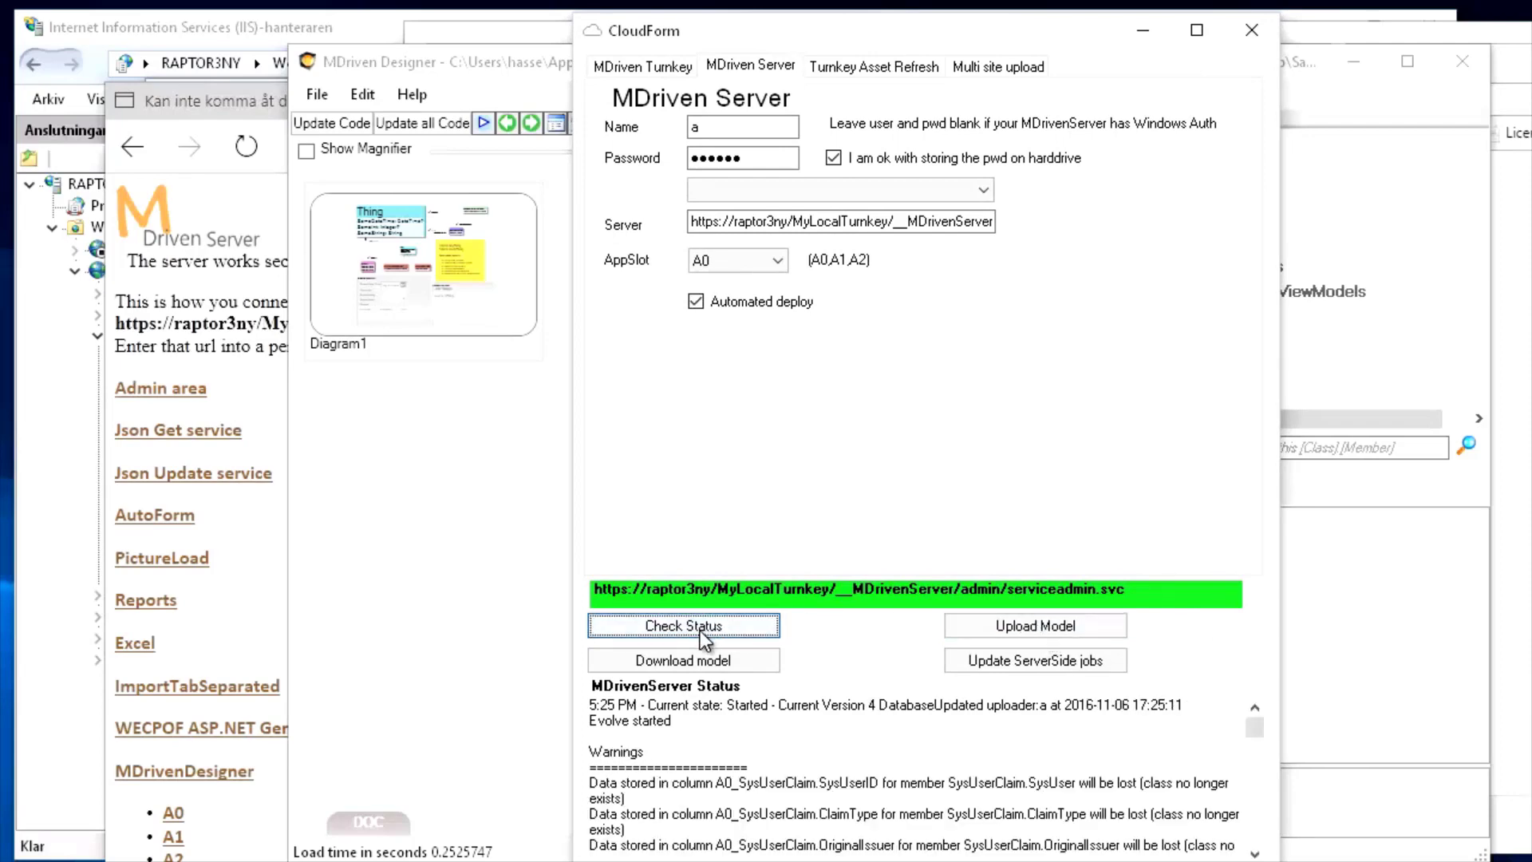
left_click(702, 767)
scroll(702, 774, "down", 10)
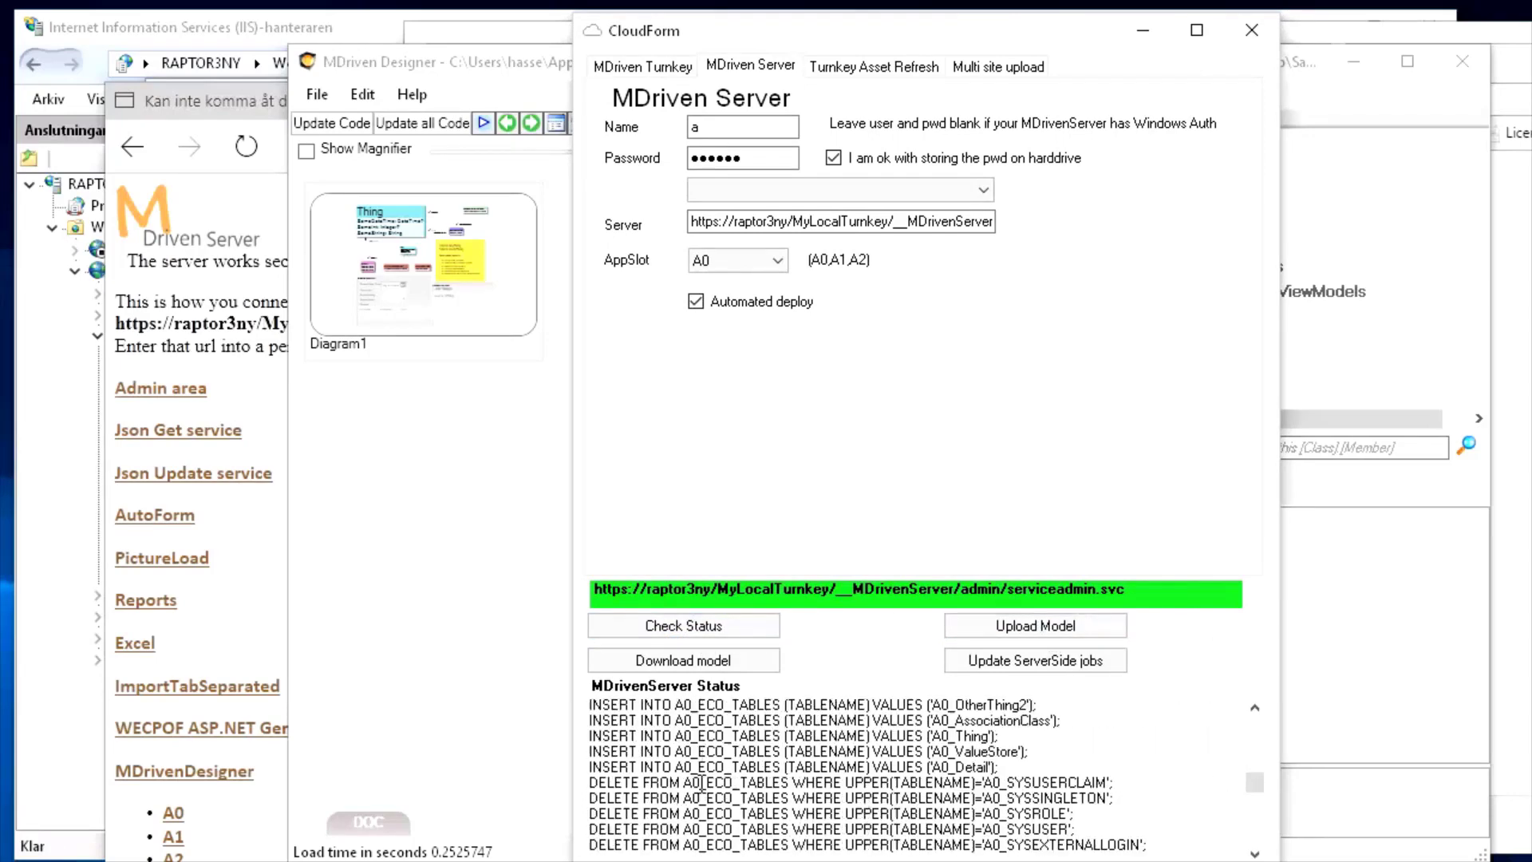
scroll(697, 785, "down", 5)
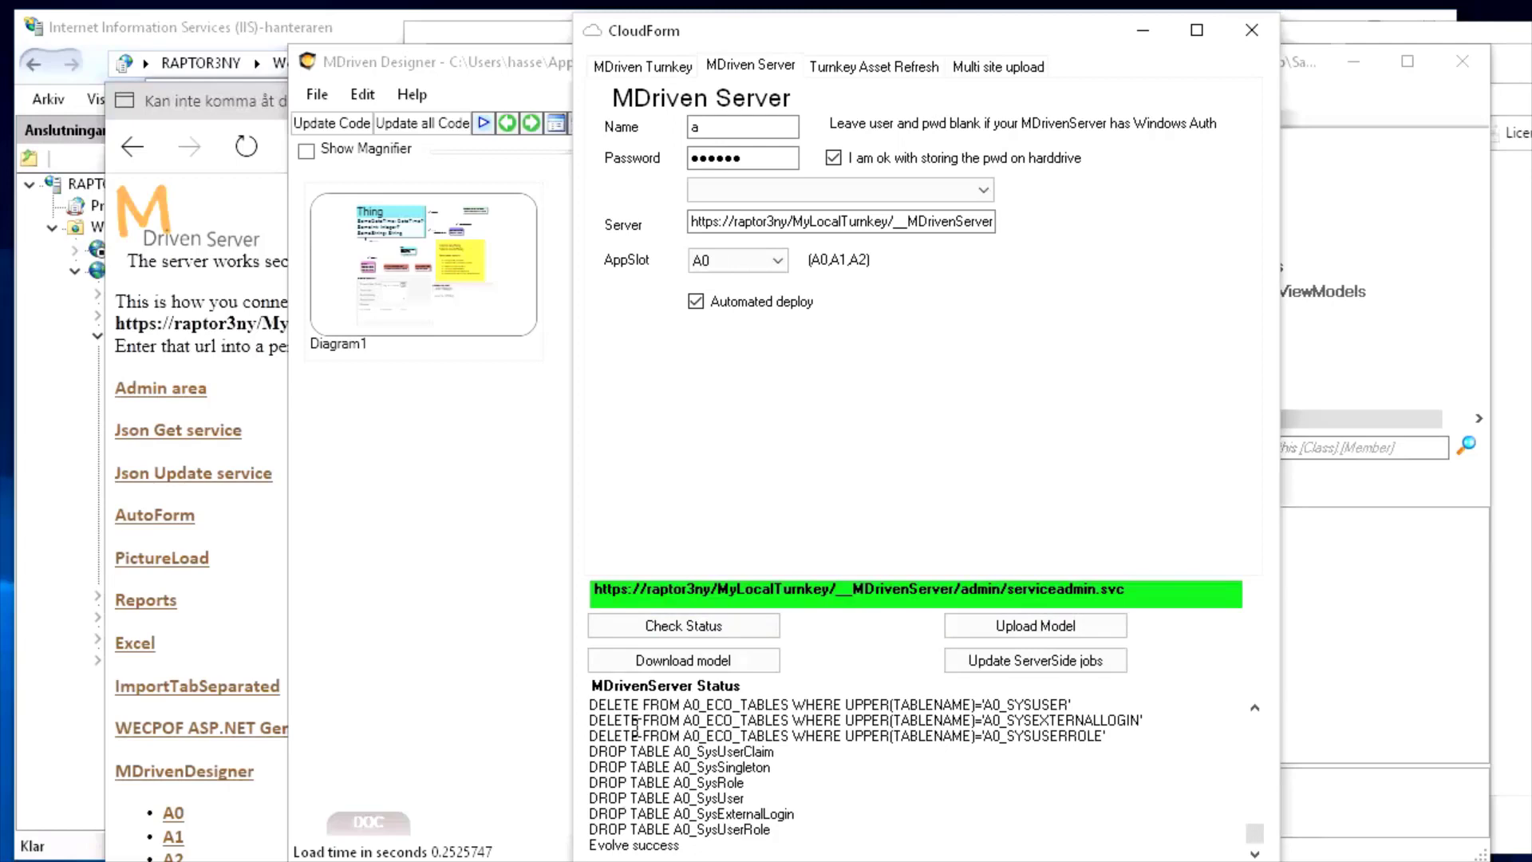
Reload the Turnkey app to see the missing Index viewmodel message, then close the cloud window
key("alt+Tab")
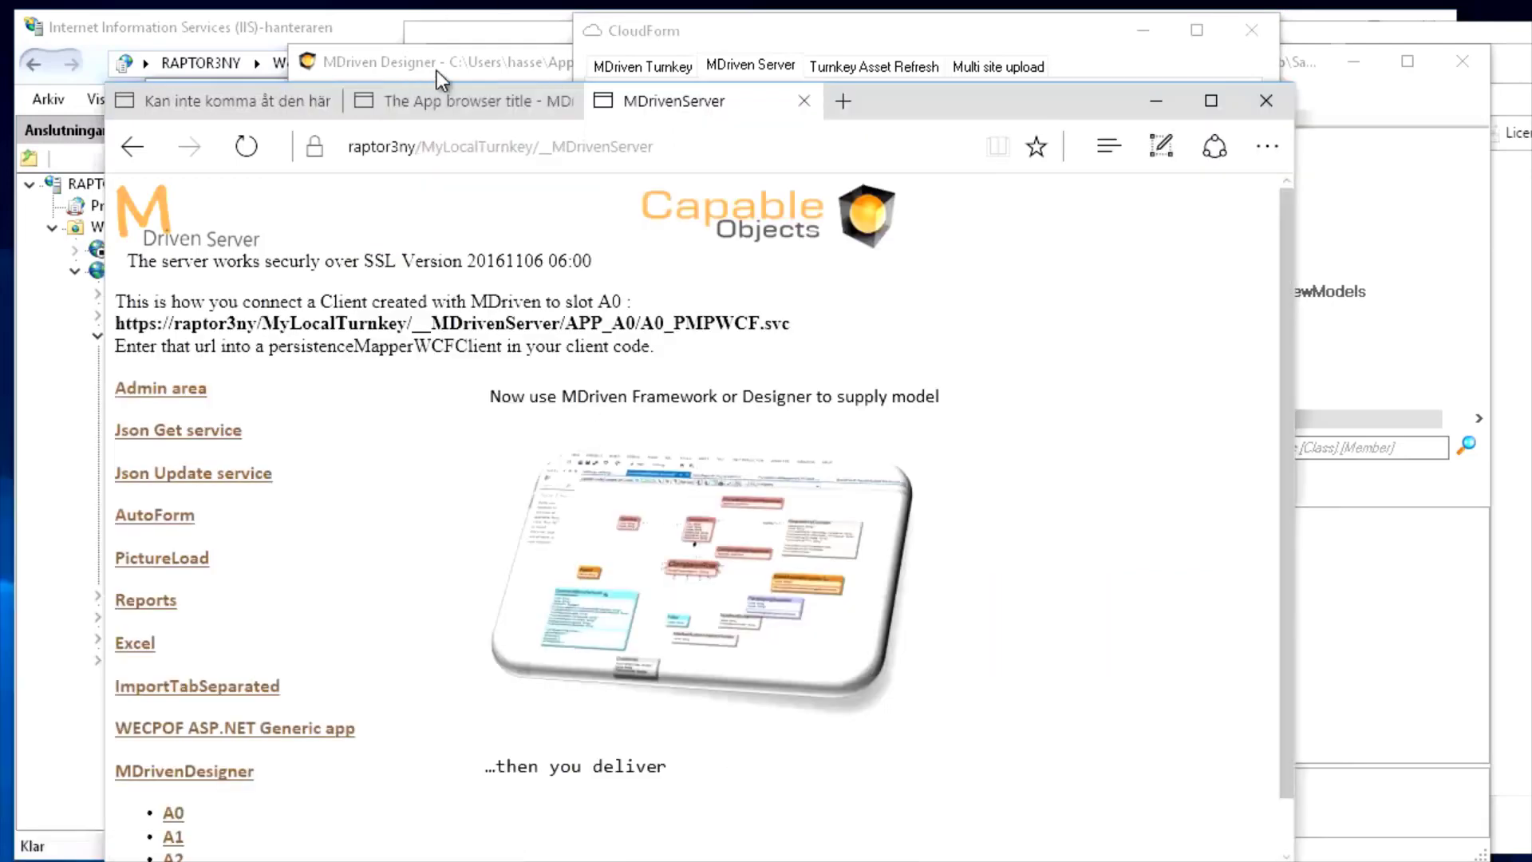
left_click(466, 102)
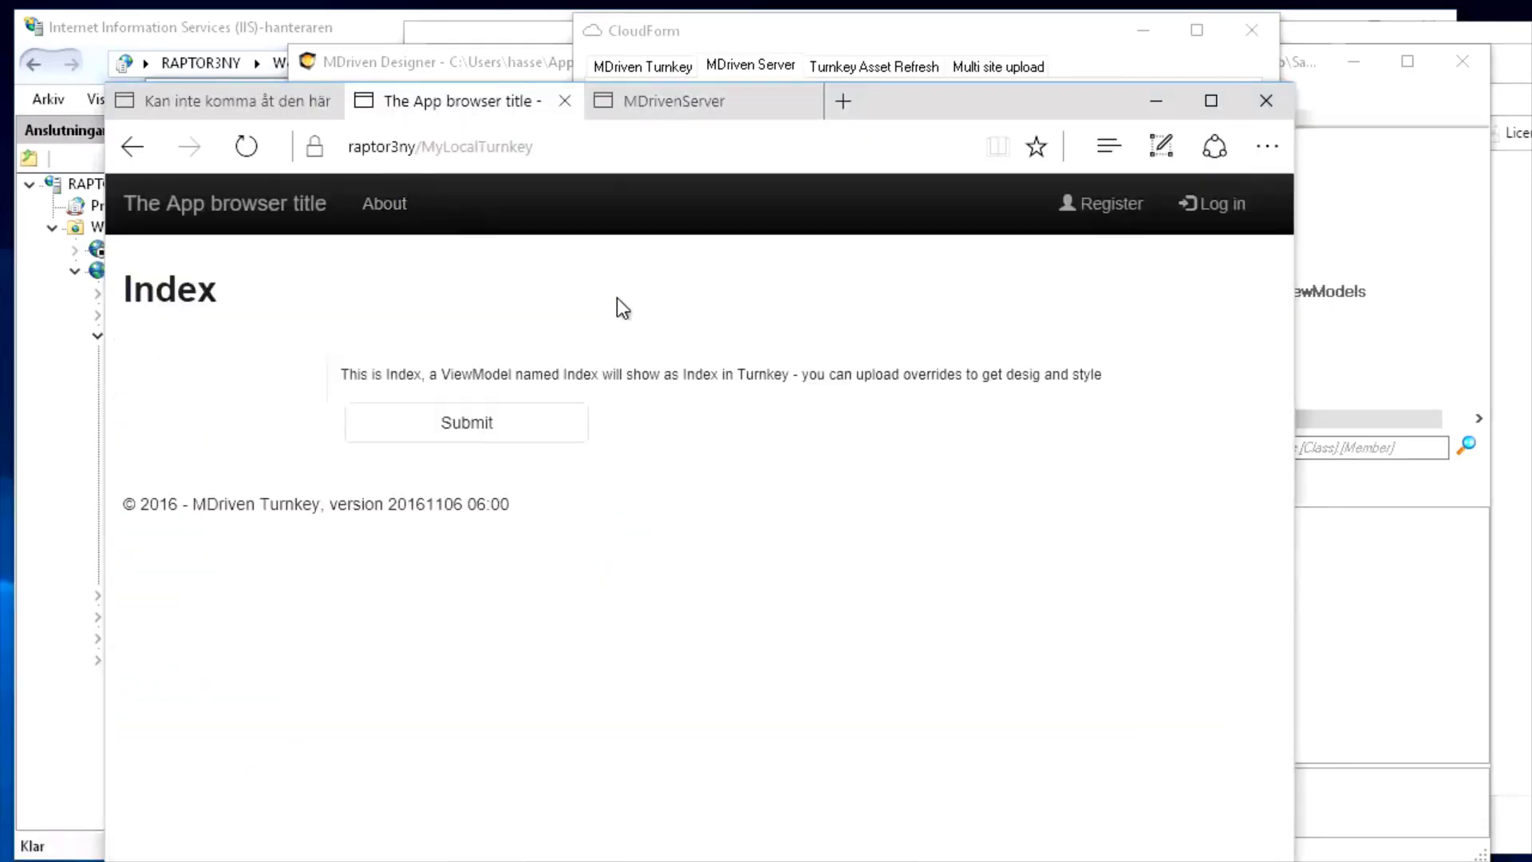
left_click(247, 146)
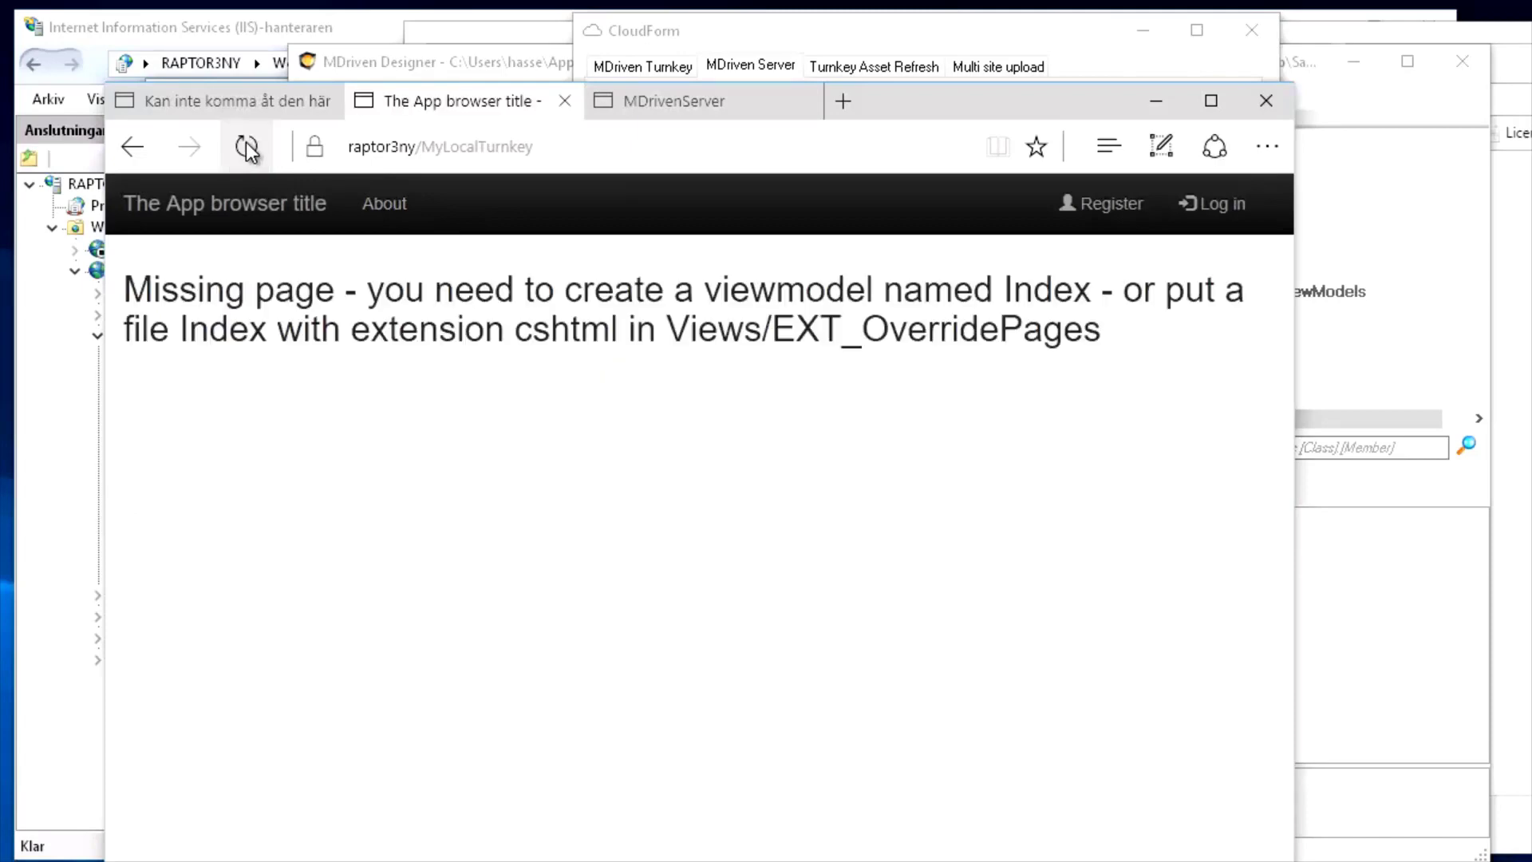
left_click_drag(435, 289, 988, 335)
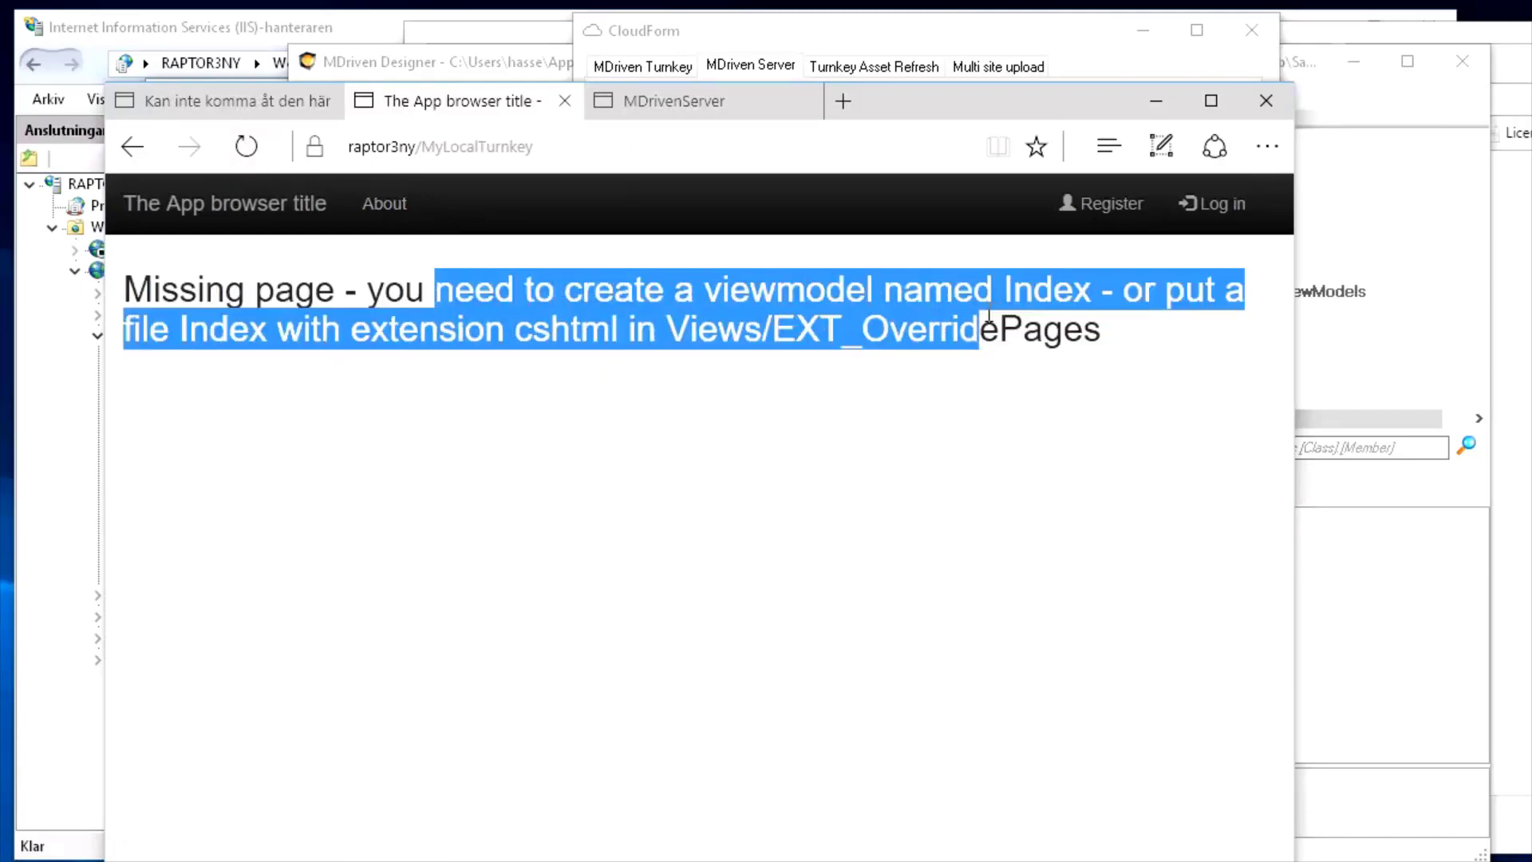
key("alt+Tab")
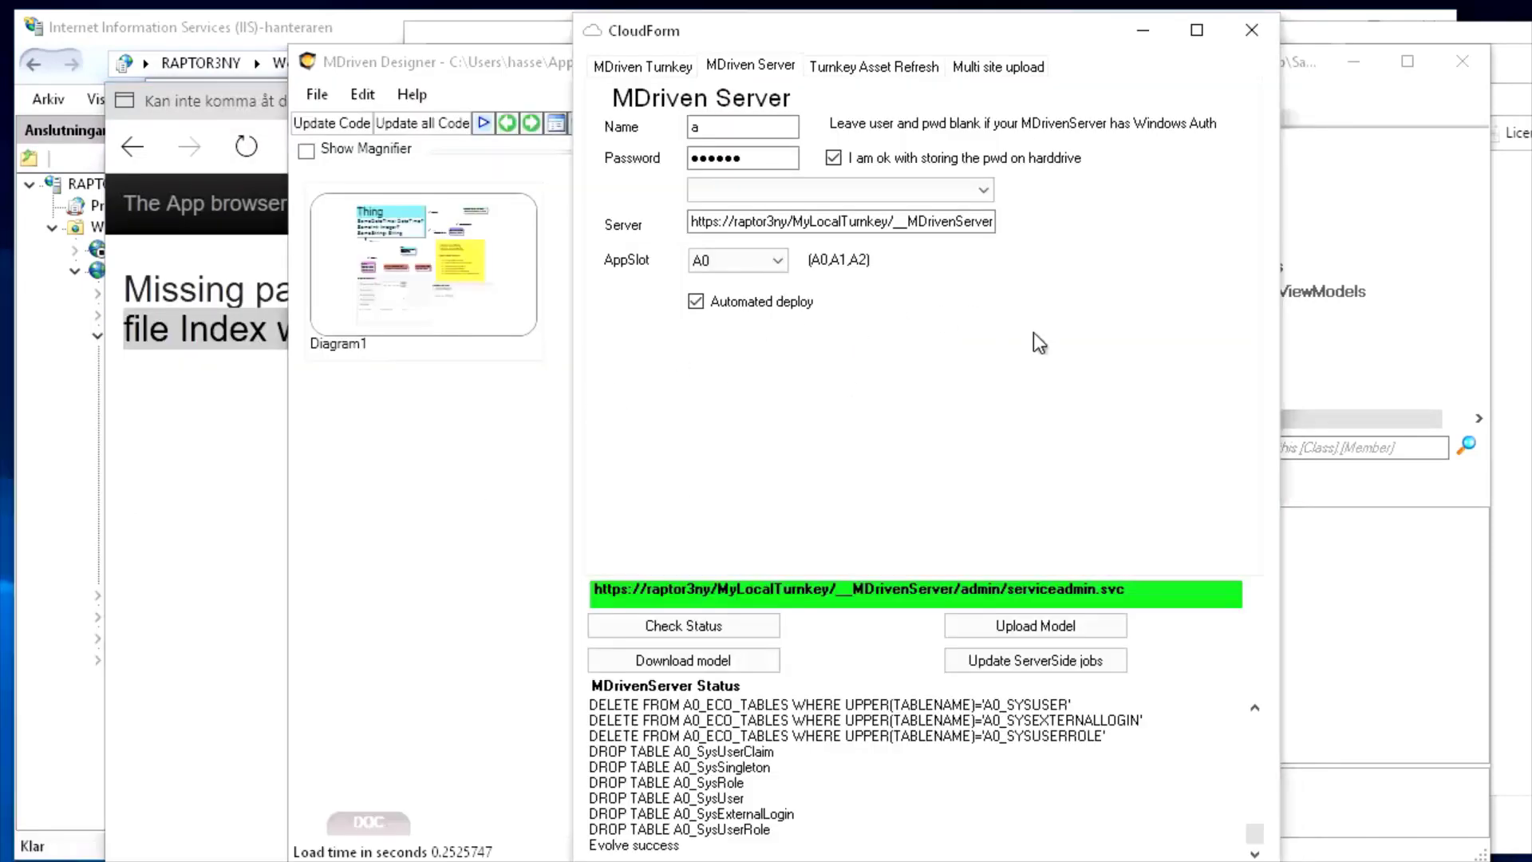
left_click(1251, 30)
Add a ViewModel under ViewModels, rename ViewModel1 to Index, and open it in the ViewModel Editor
left_click(1215, 267)
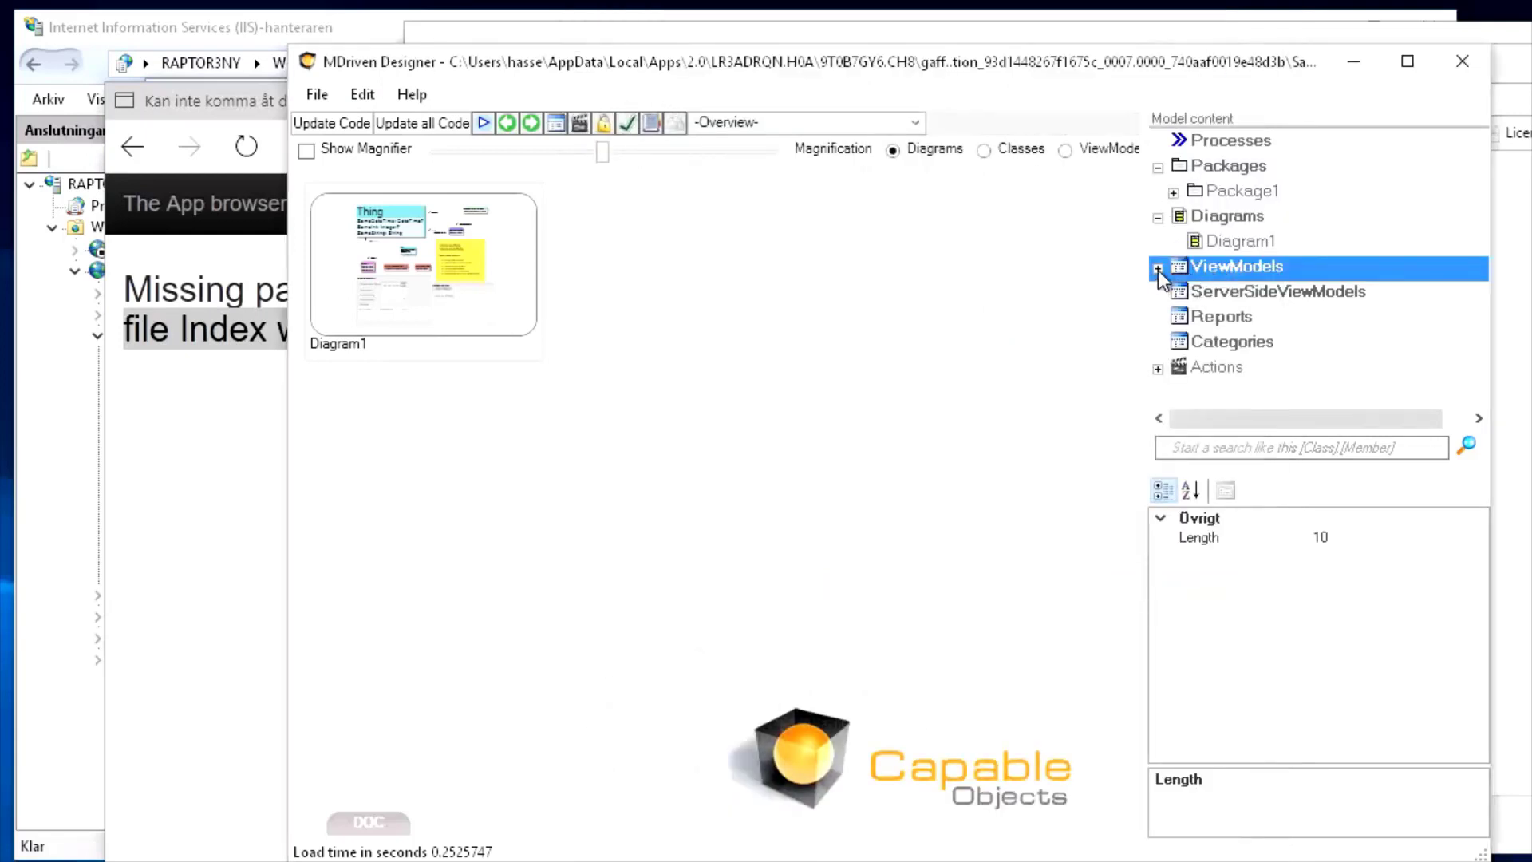
left_click(1157, 268)
right_click(1211, 270)
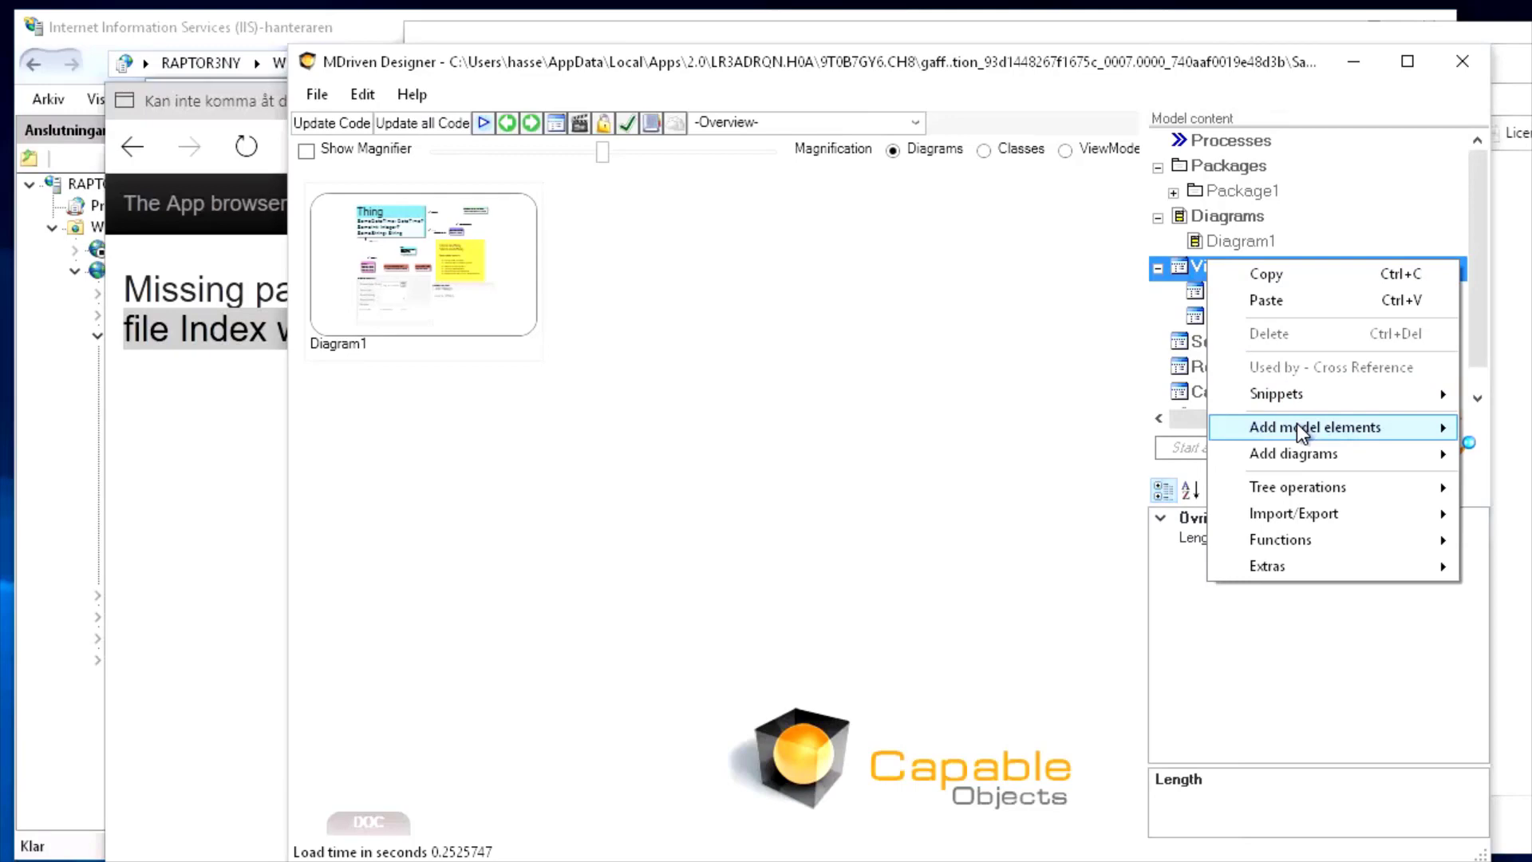
left_click(1525, 428)
left_click(1243, 294)
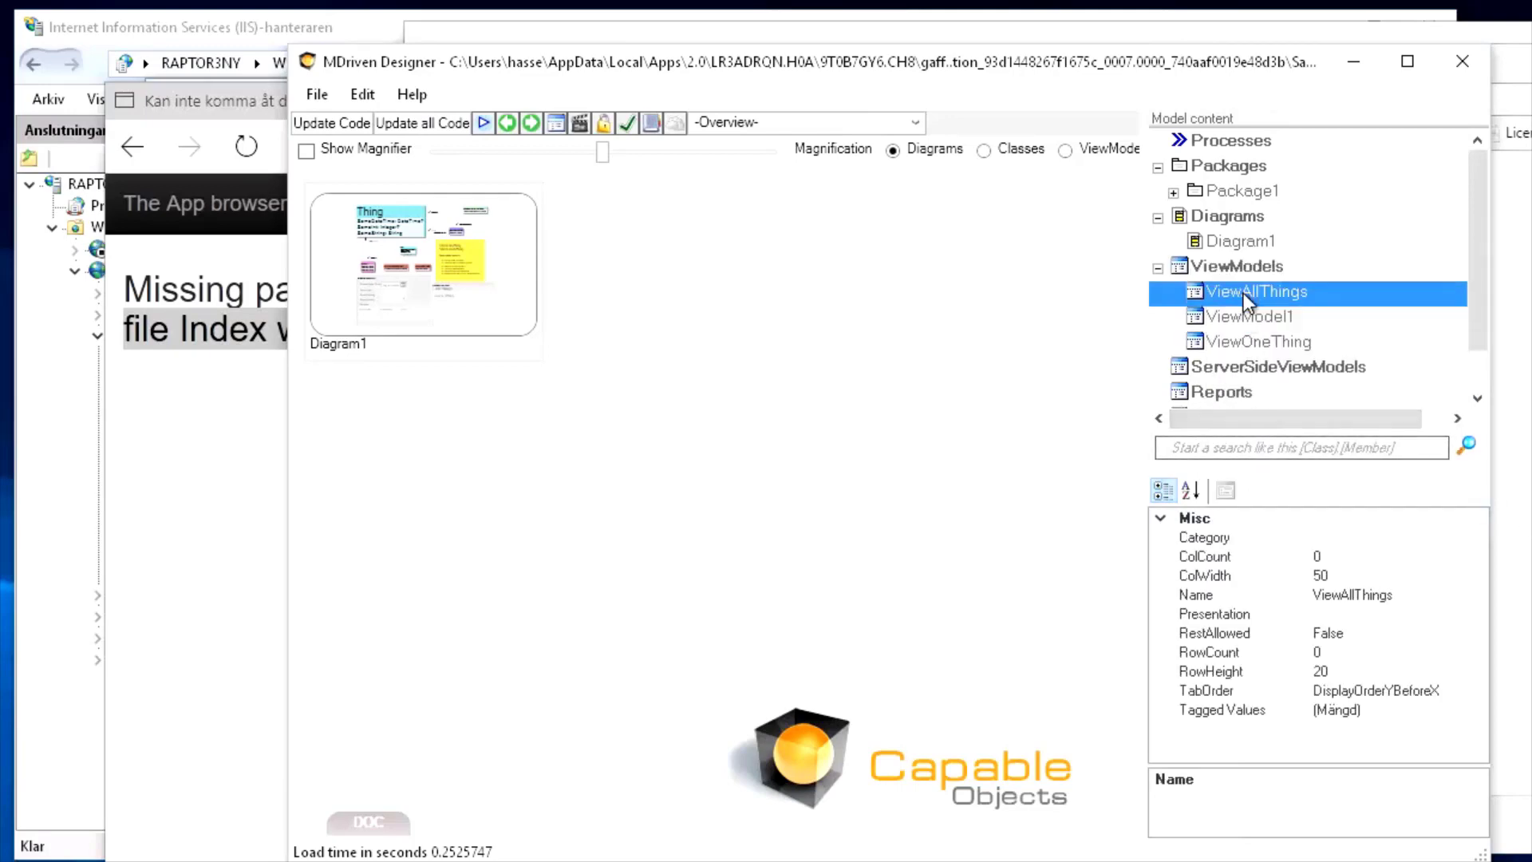
left_click(1249, 317)
left_click(1409, 594)
double_click(1410, 594)
key("BackSpace")
type("I")
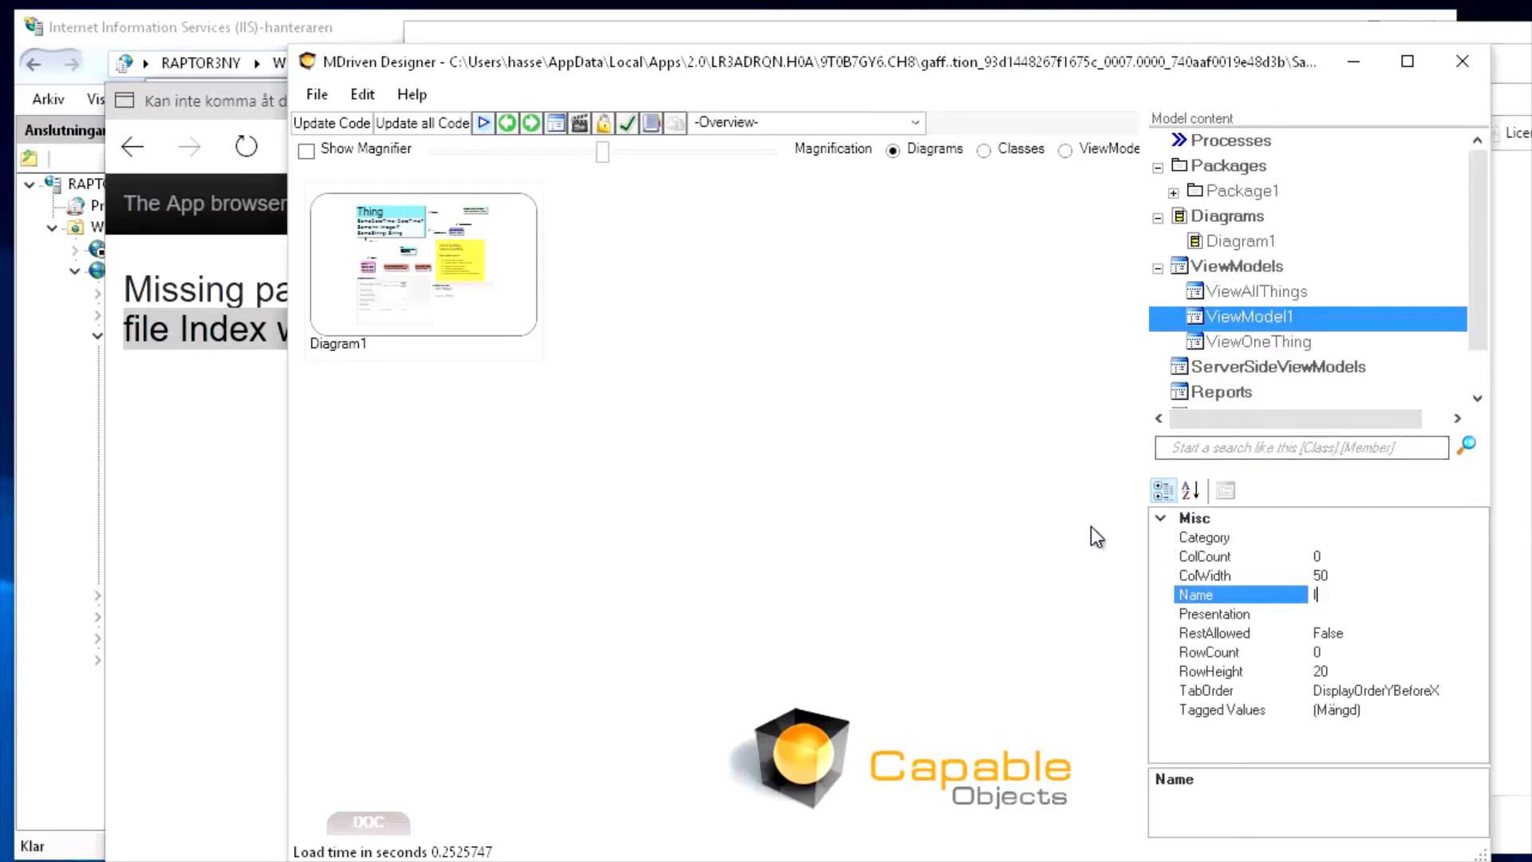
type("ndex")
key("Return")
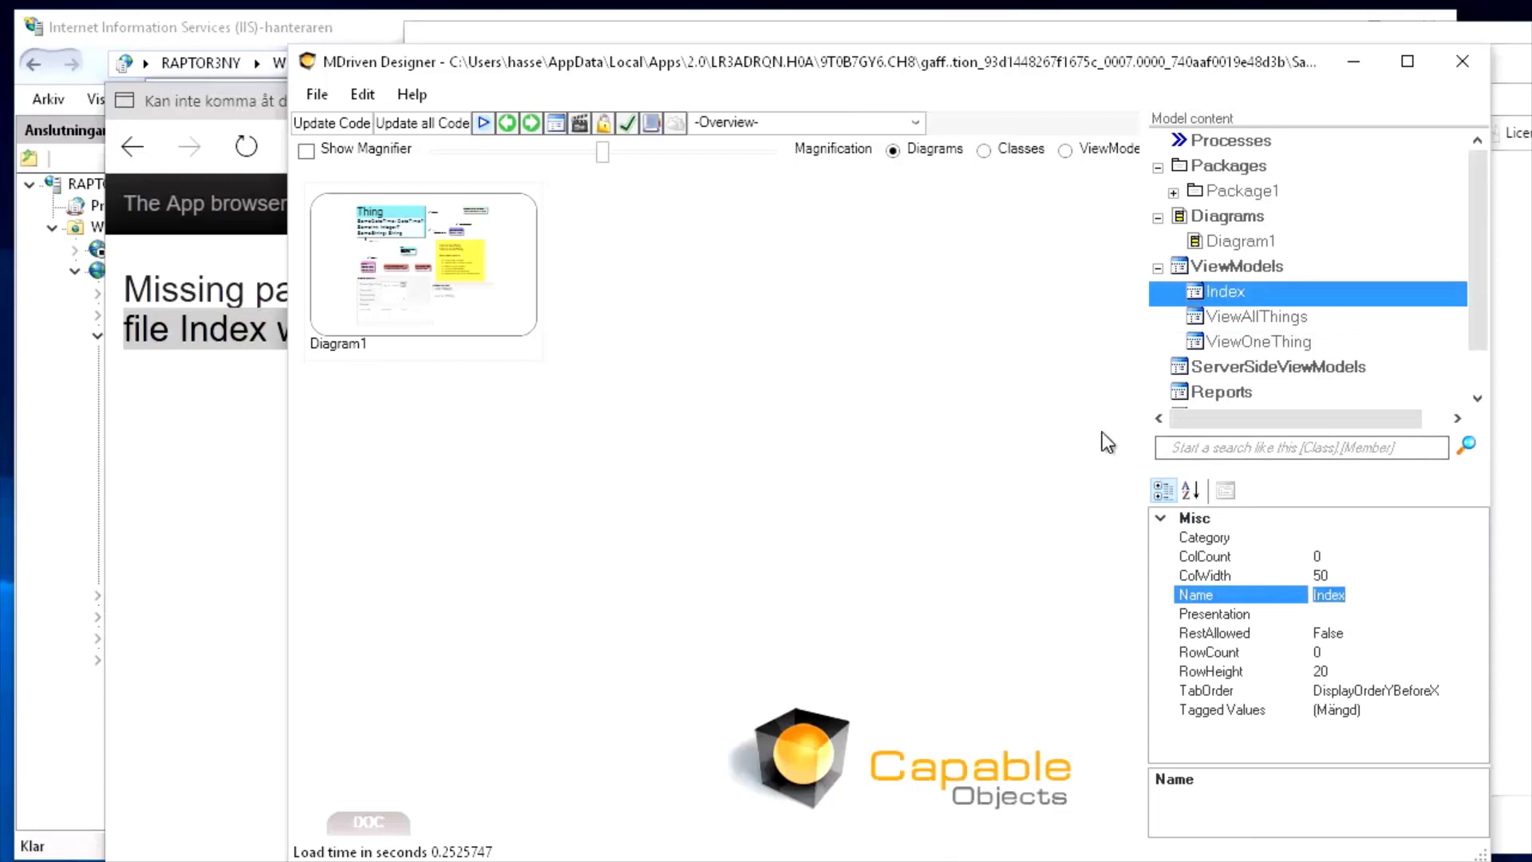
double_click(1204, 288)
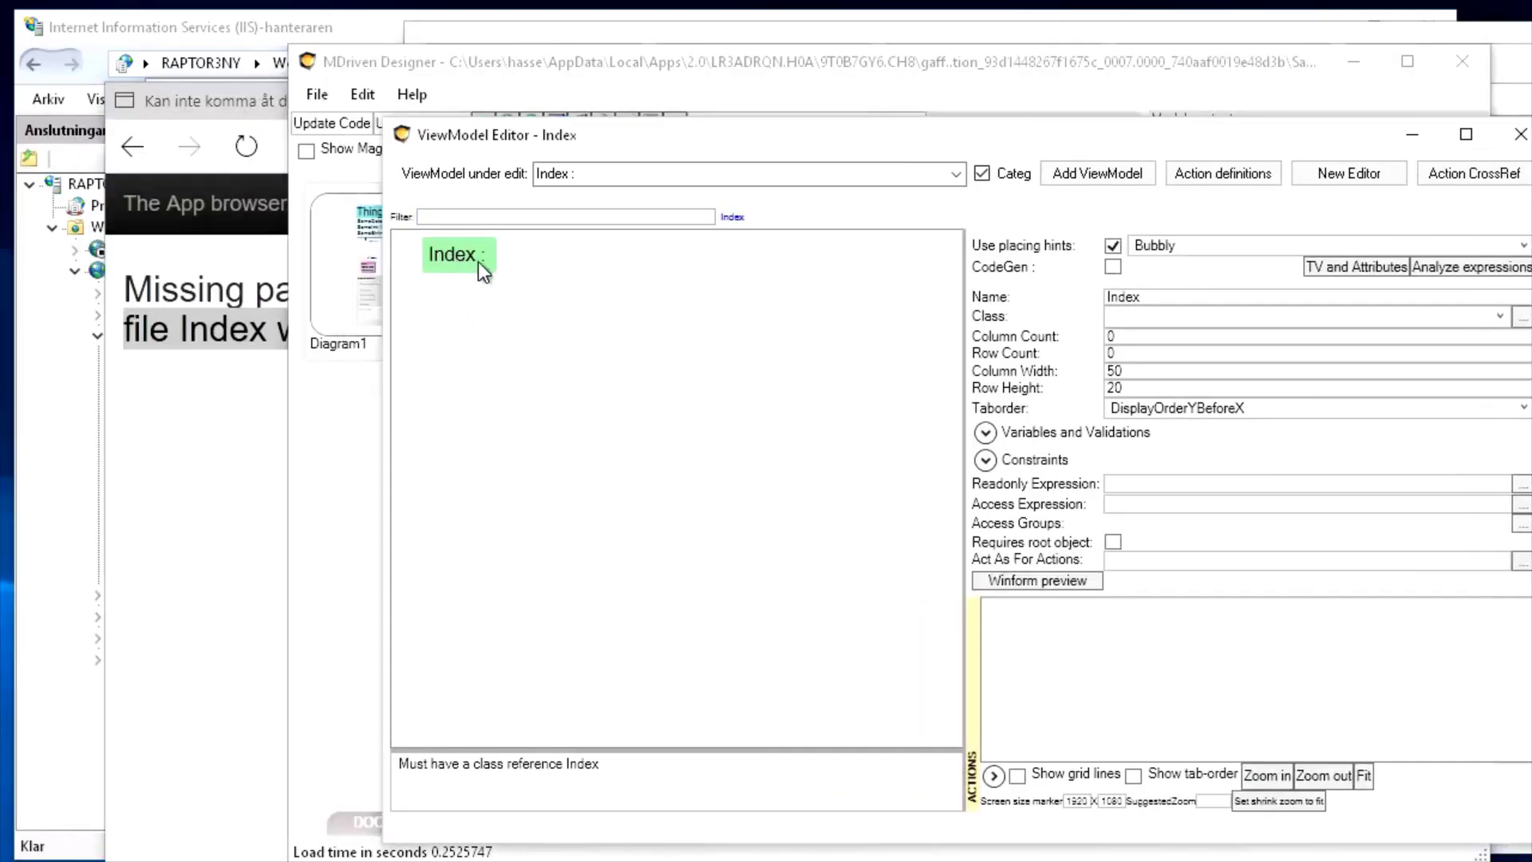
Set Index's class to Thing and add a NewColumn with expression 'Whatever'
left_click(1173, 313)
left_click(1137, 418)
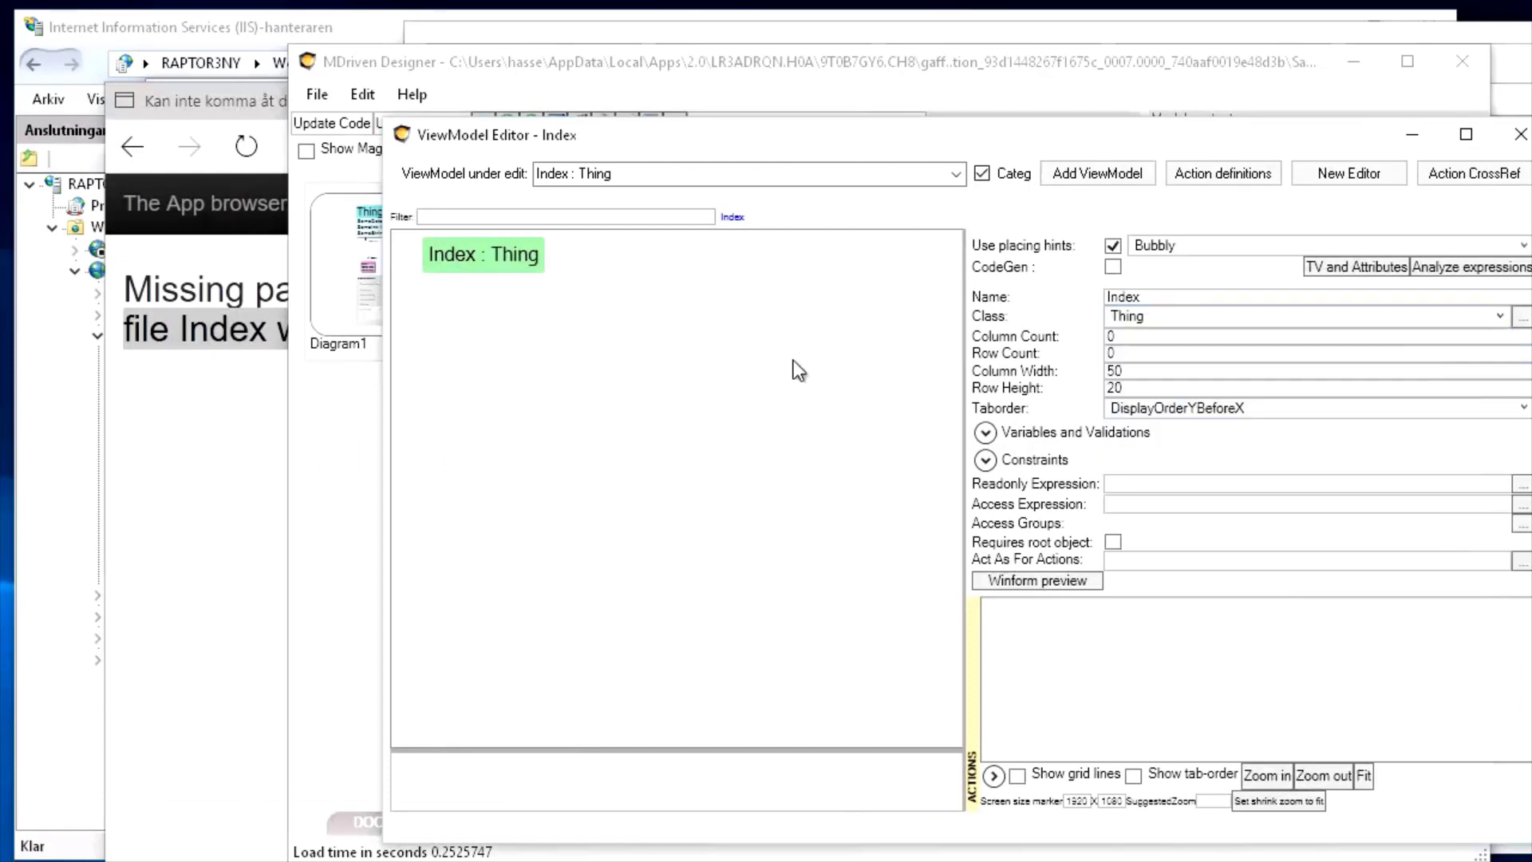
right_click(447, 260)
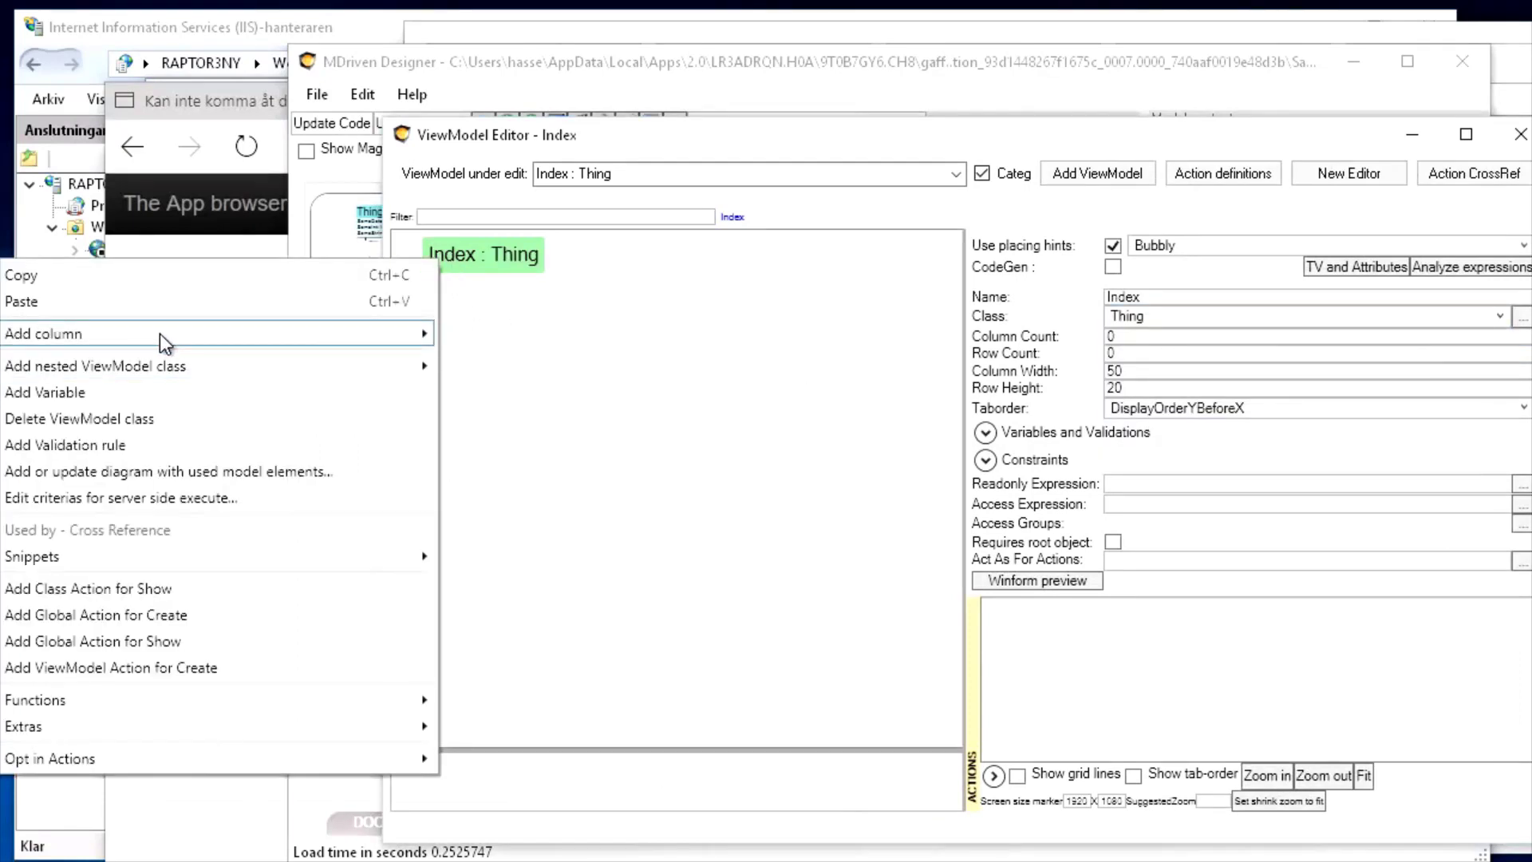
left_click(131, 334)
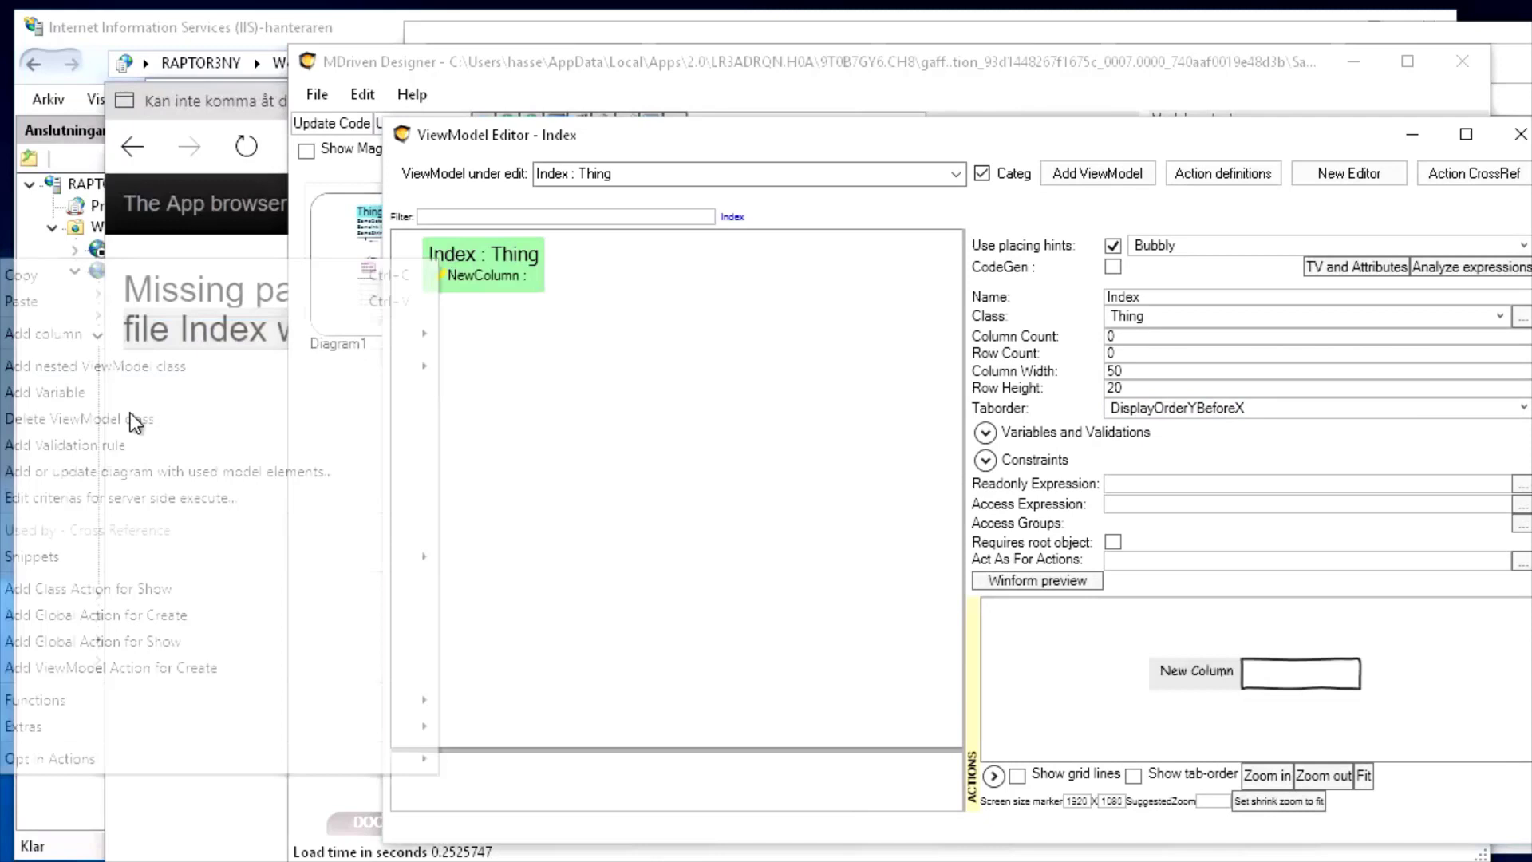
left_click(492, 275)
left_click(1170, 314)
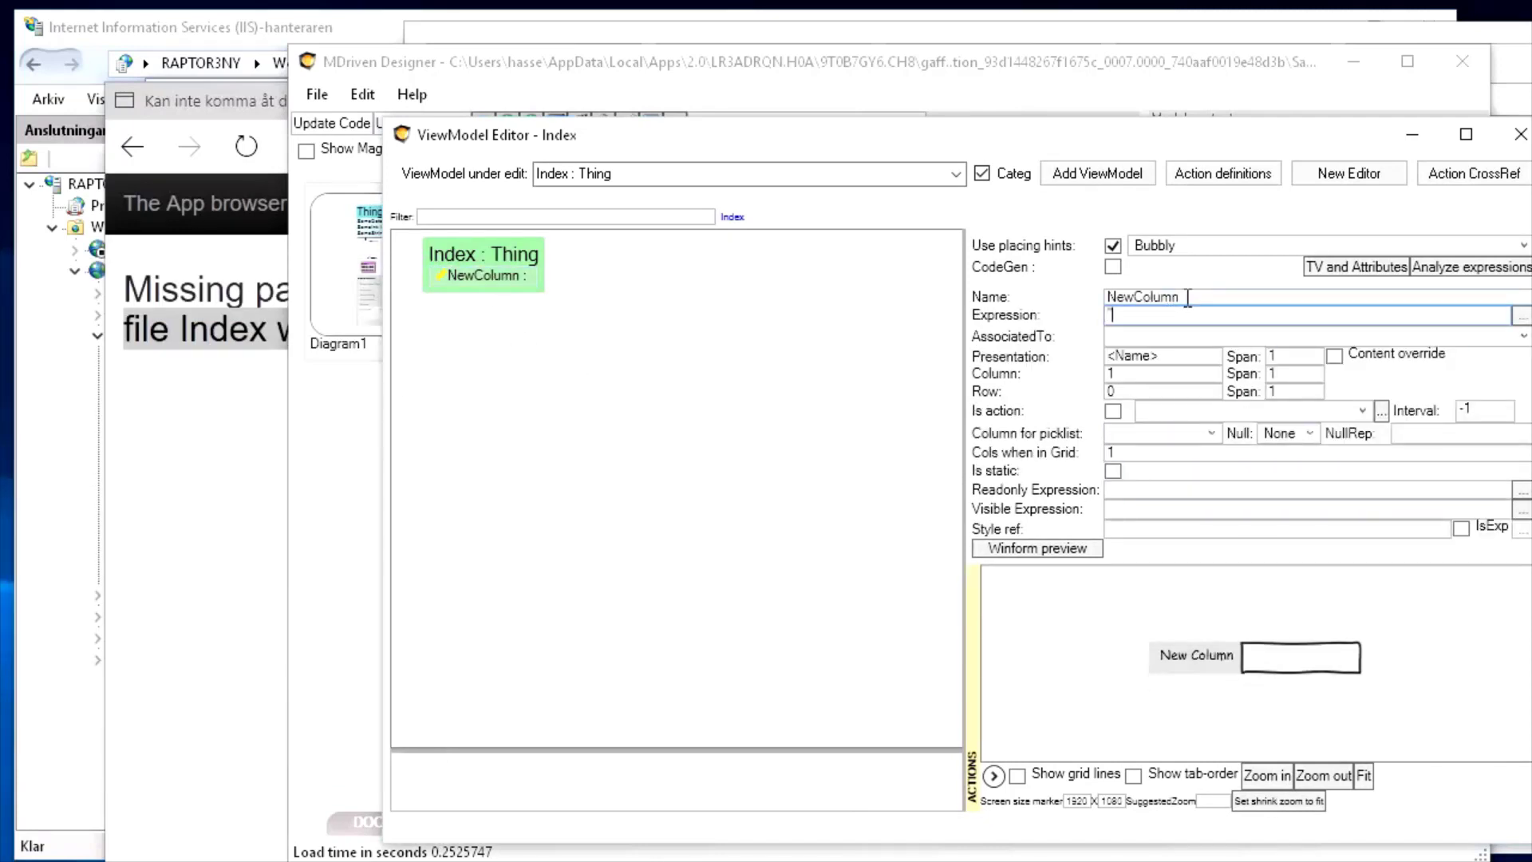
type("'Whatever'")
key("Tab")
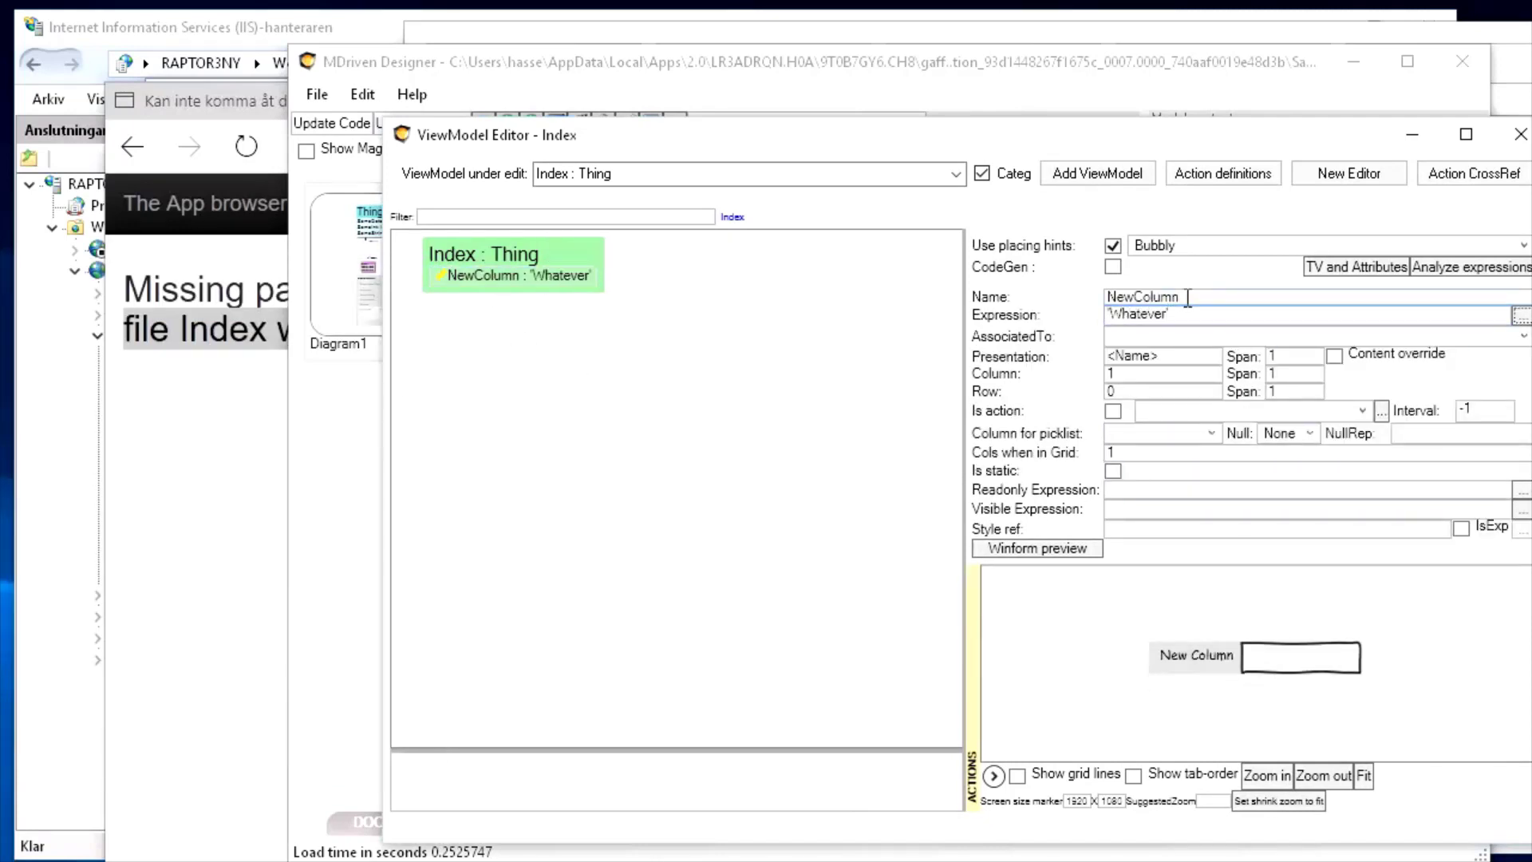
left_click(657, 65)
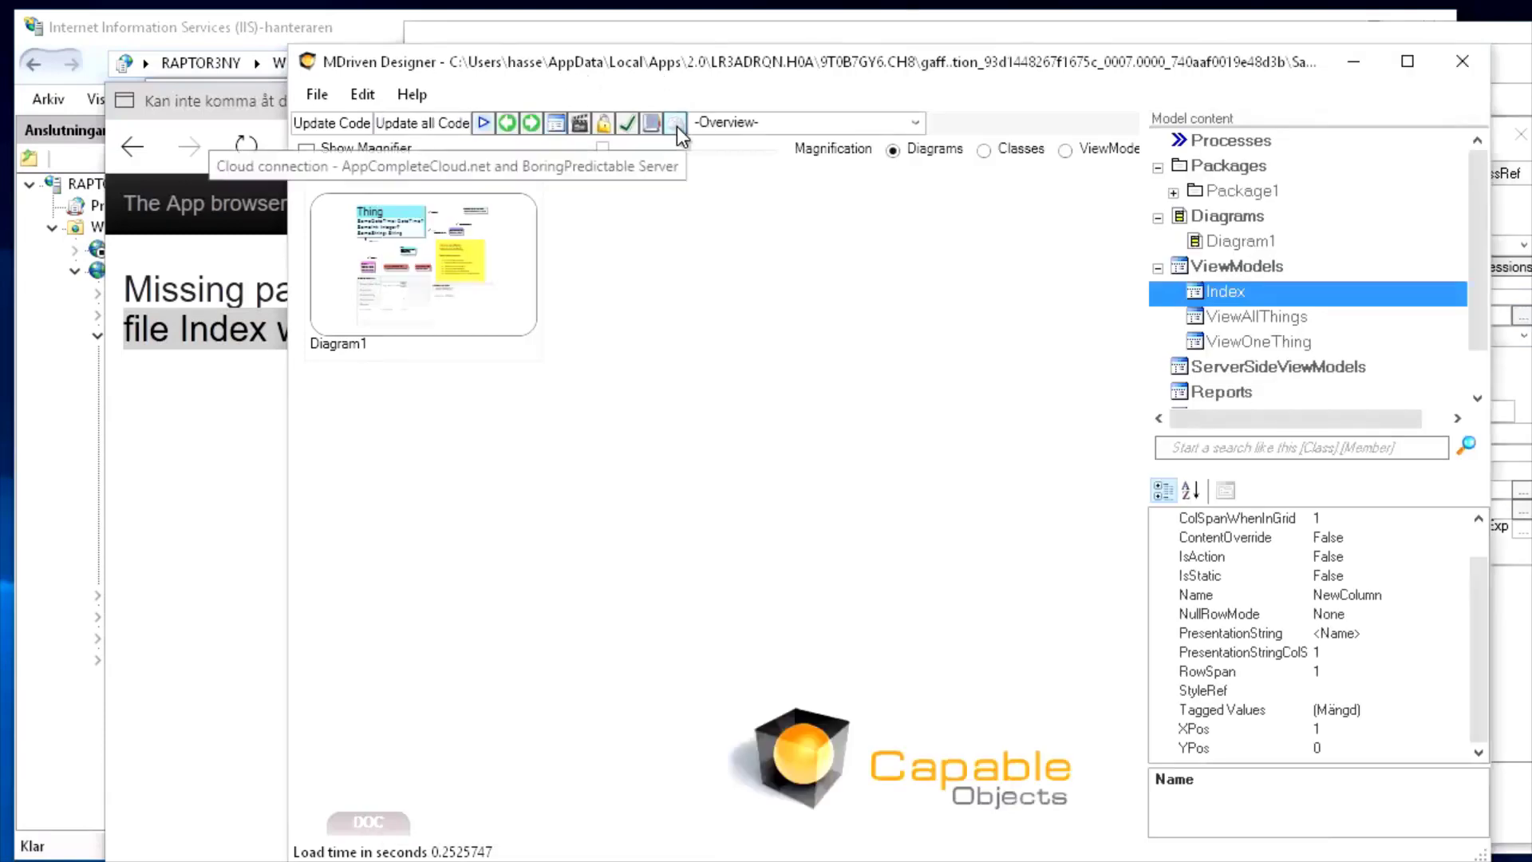
Upload the updated model and recheck the server status for the evolve result
left_click_drag(0, 240, 1007, 39)
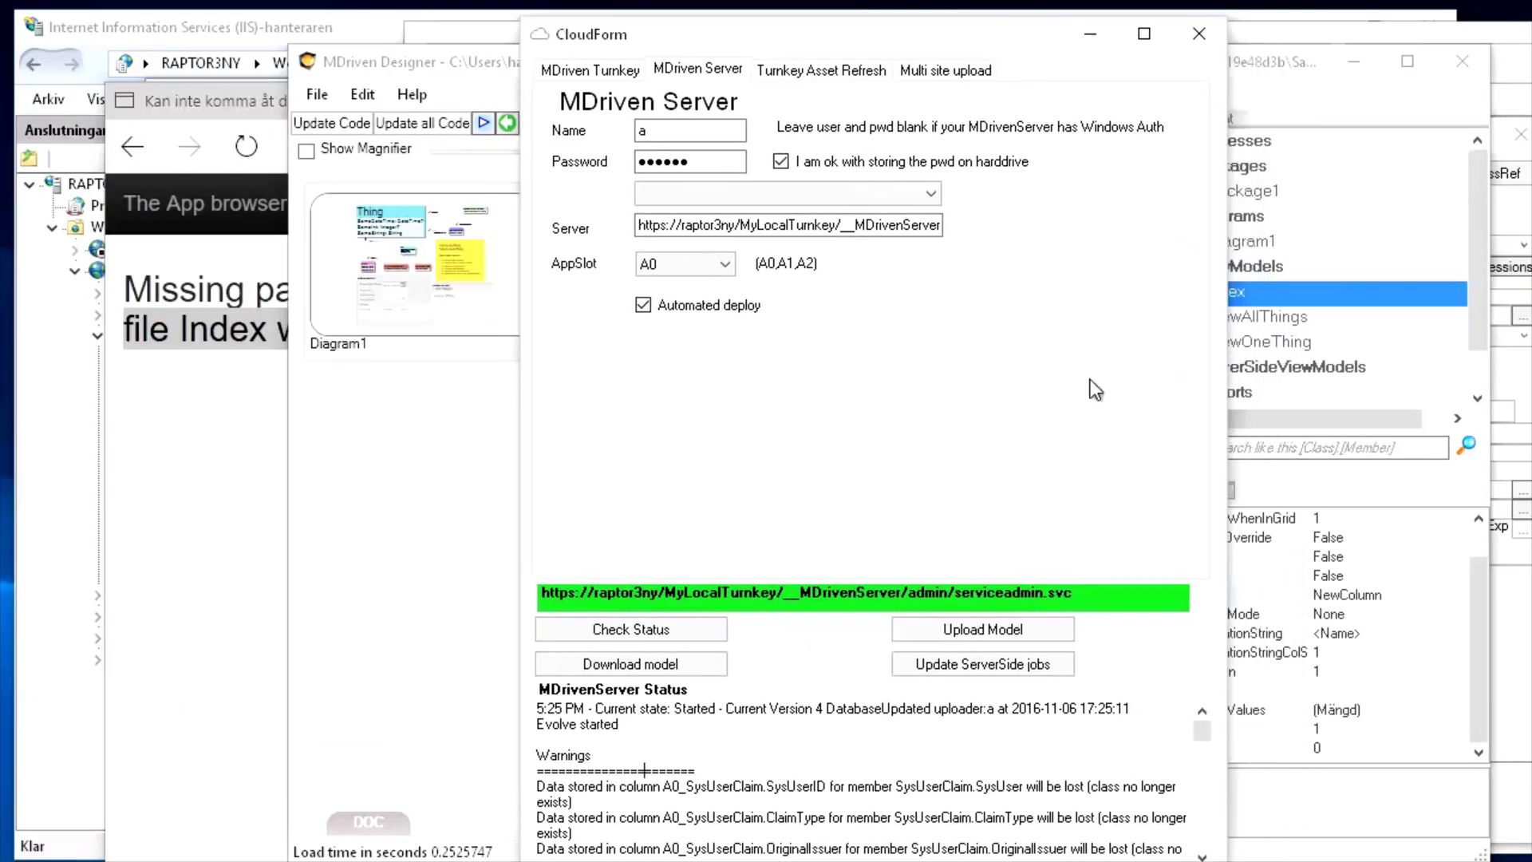
left_click(983, 631)
left_click(629, 629)
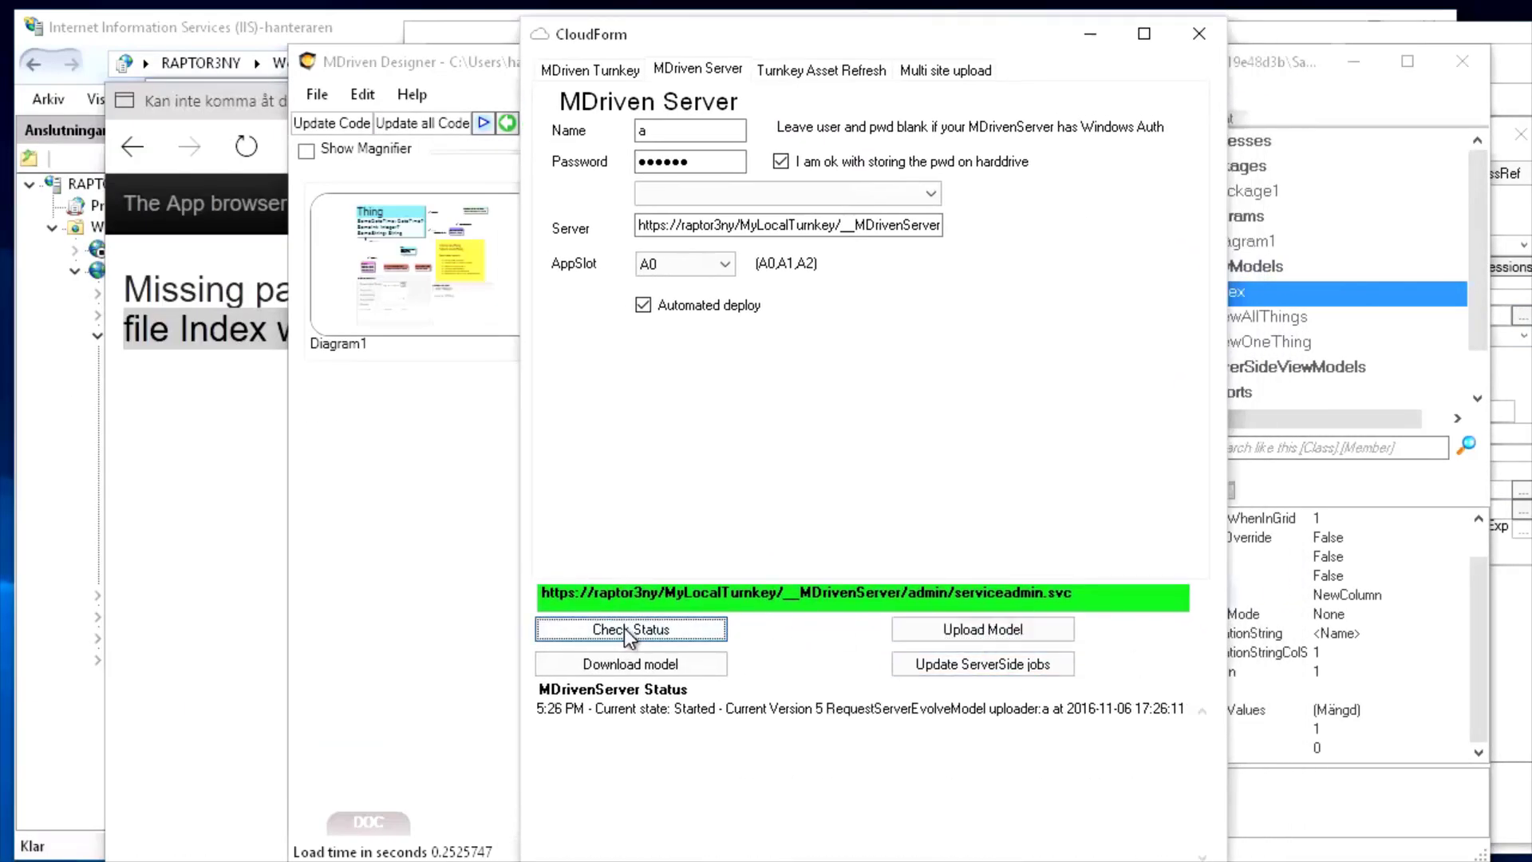
left_click(624, 628)
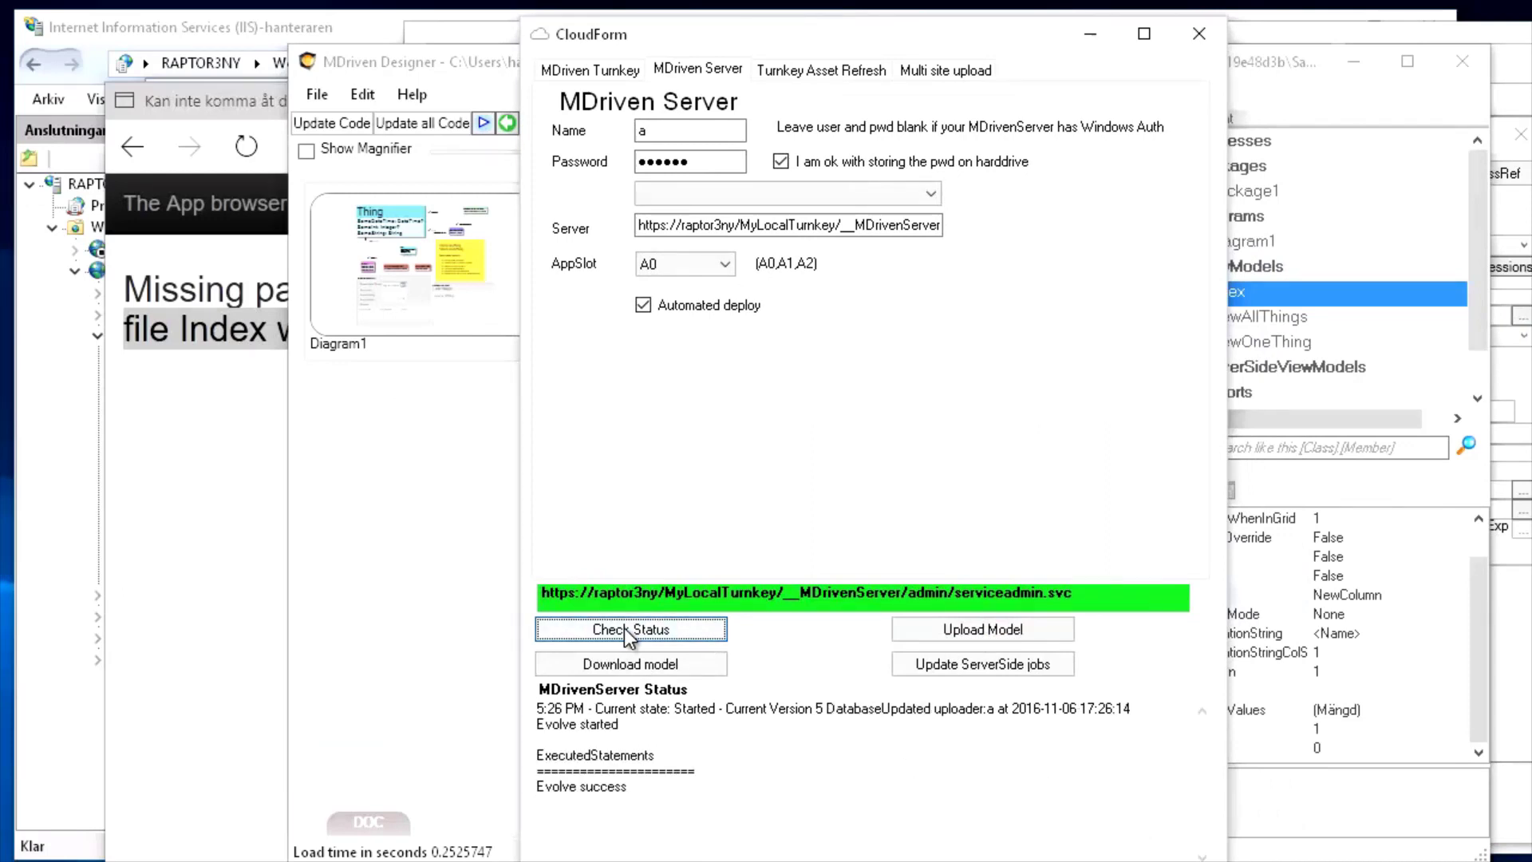
Reload the Turnkey app showing 'Whatever', visit About, return, and open Show View All Things
left_click(224, 599)
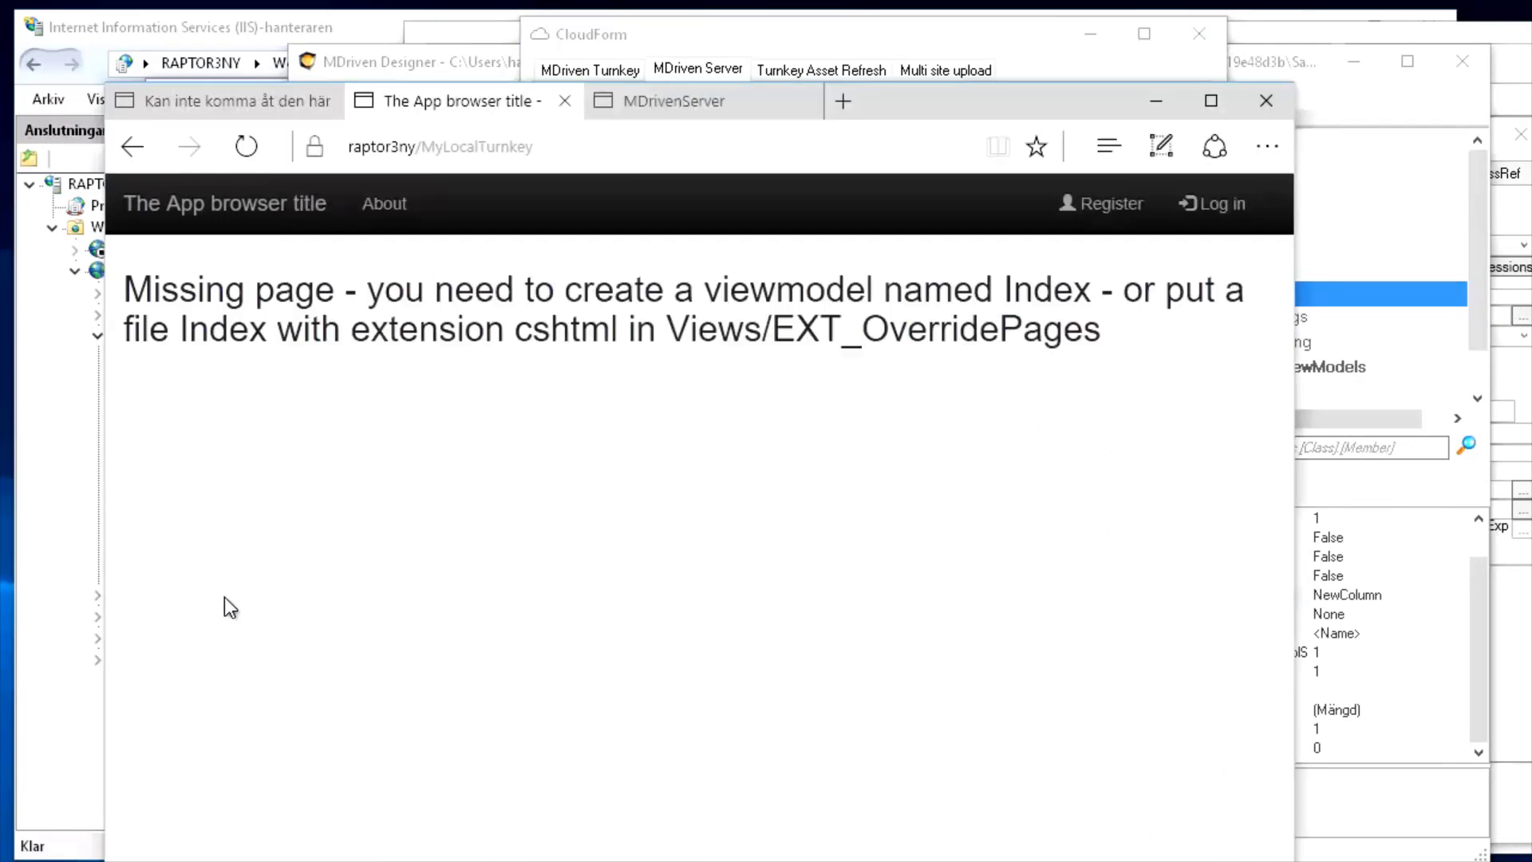
left_click(257, 157)
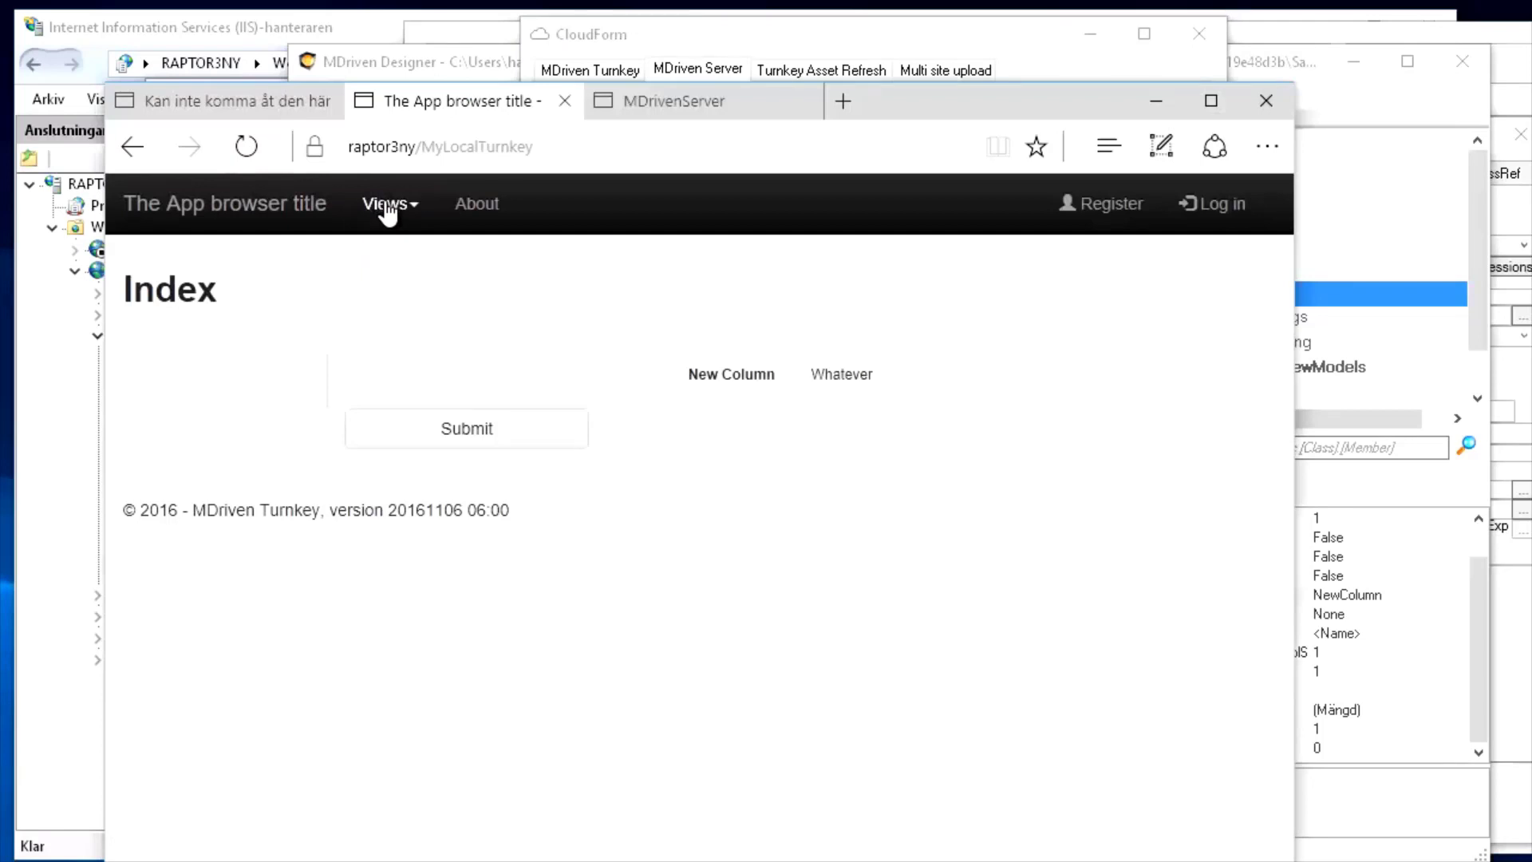
left_click(479, 209)
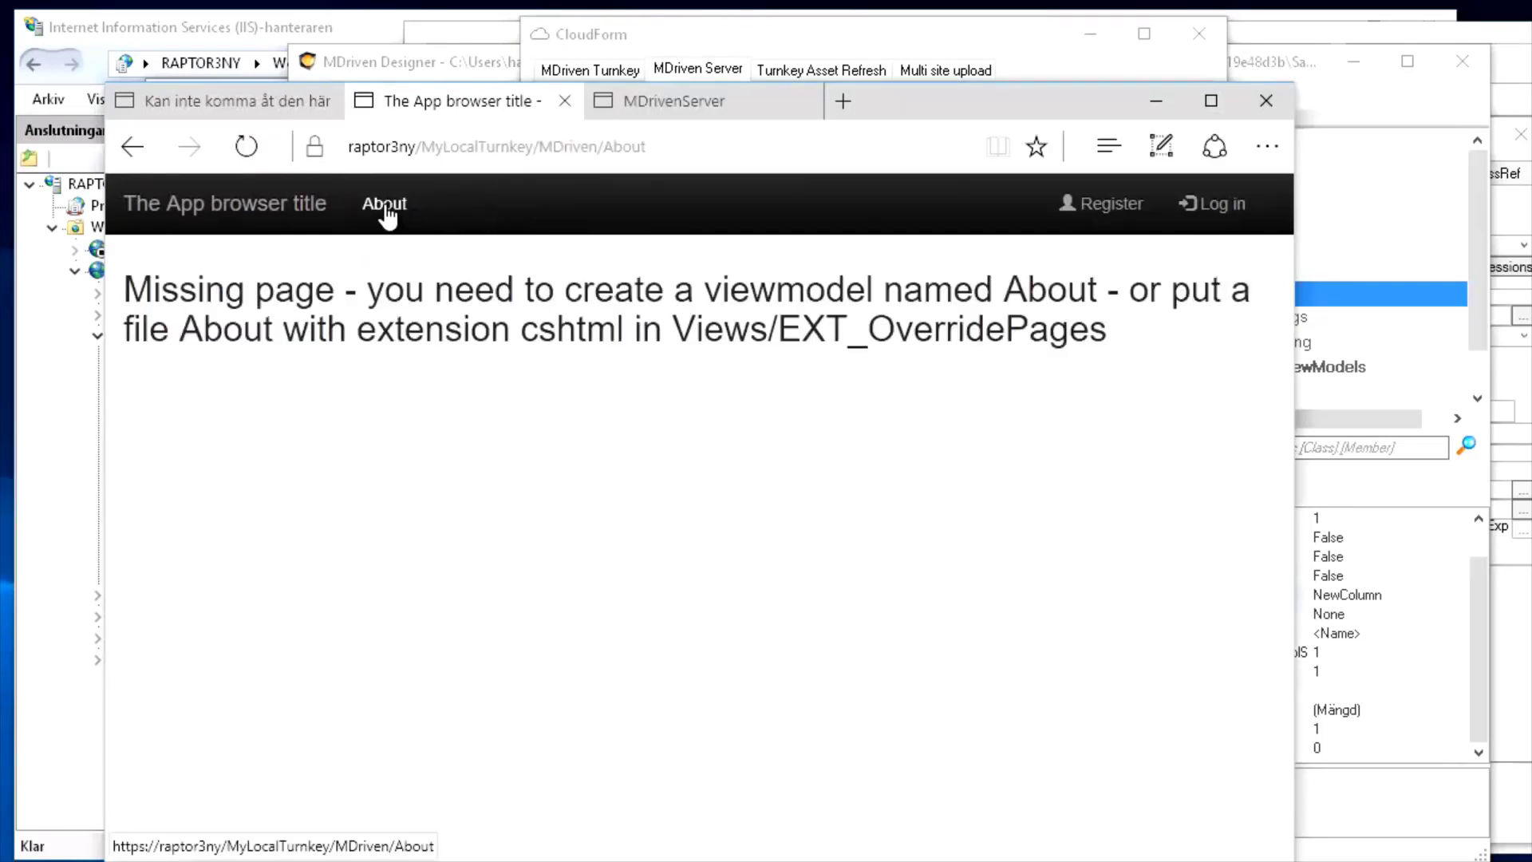
left_click(251, 212)
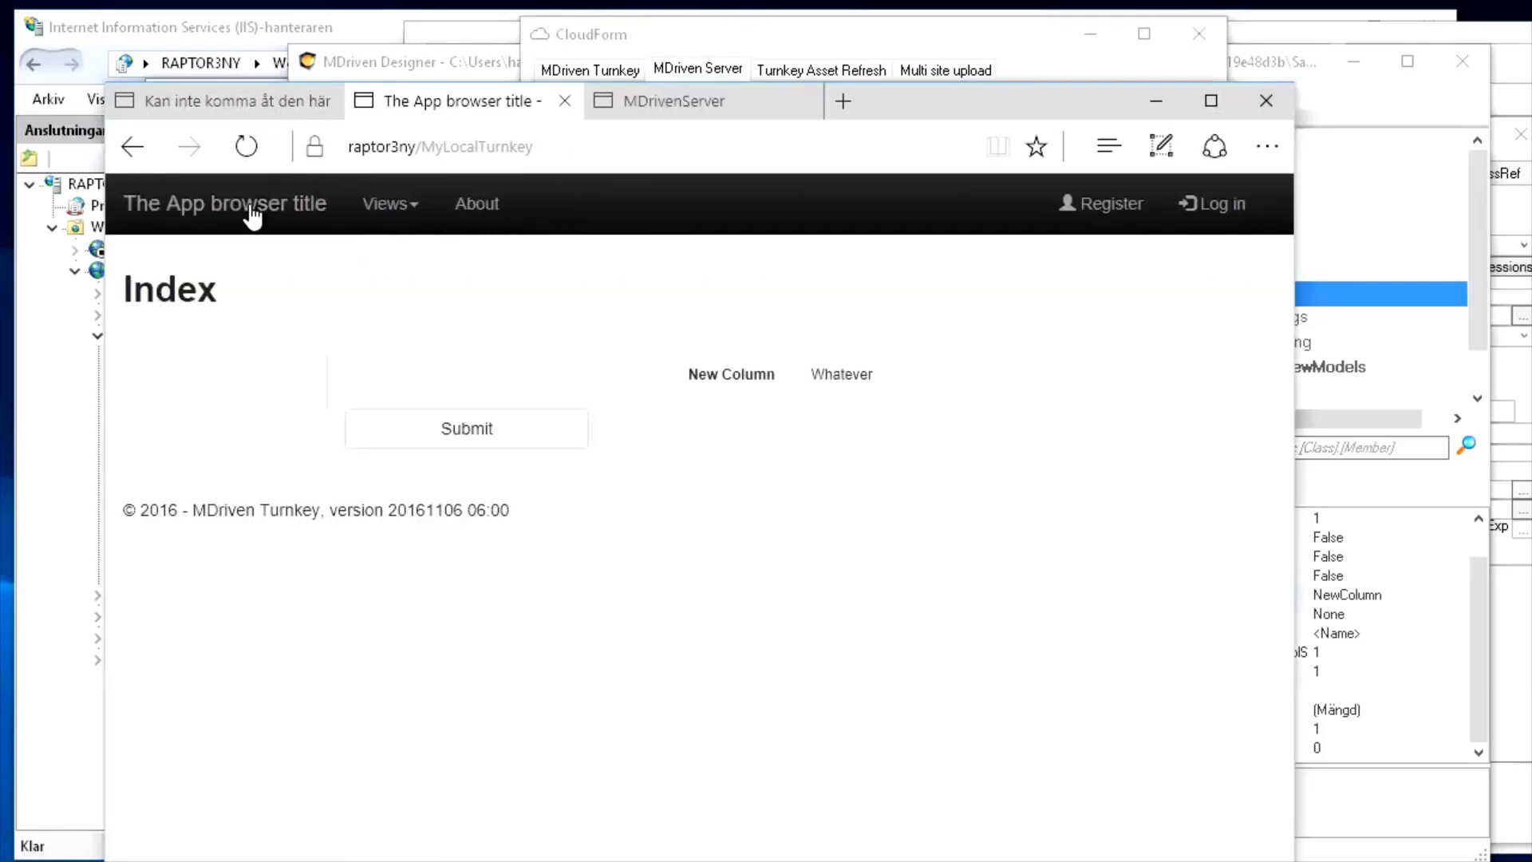
left_click(407, 207)
left_click(427, 254)
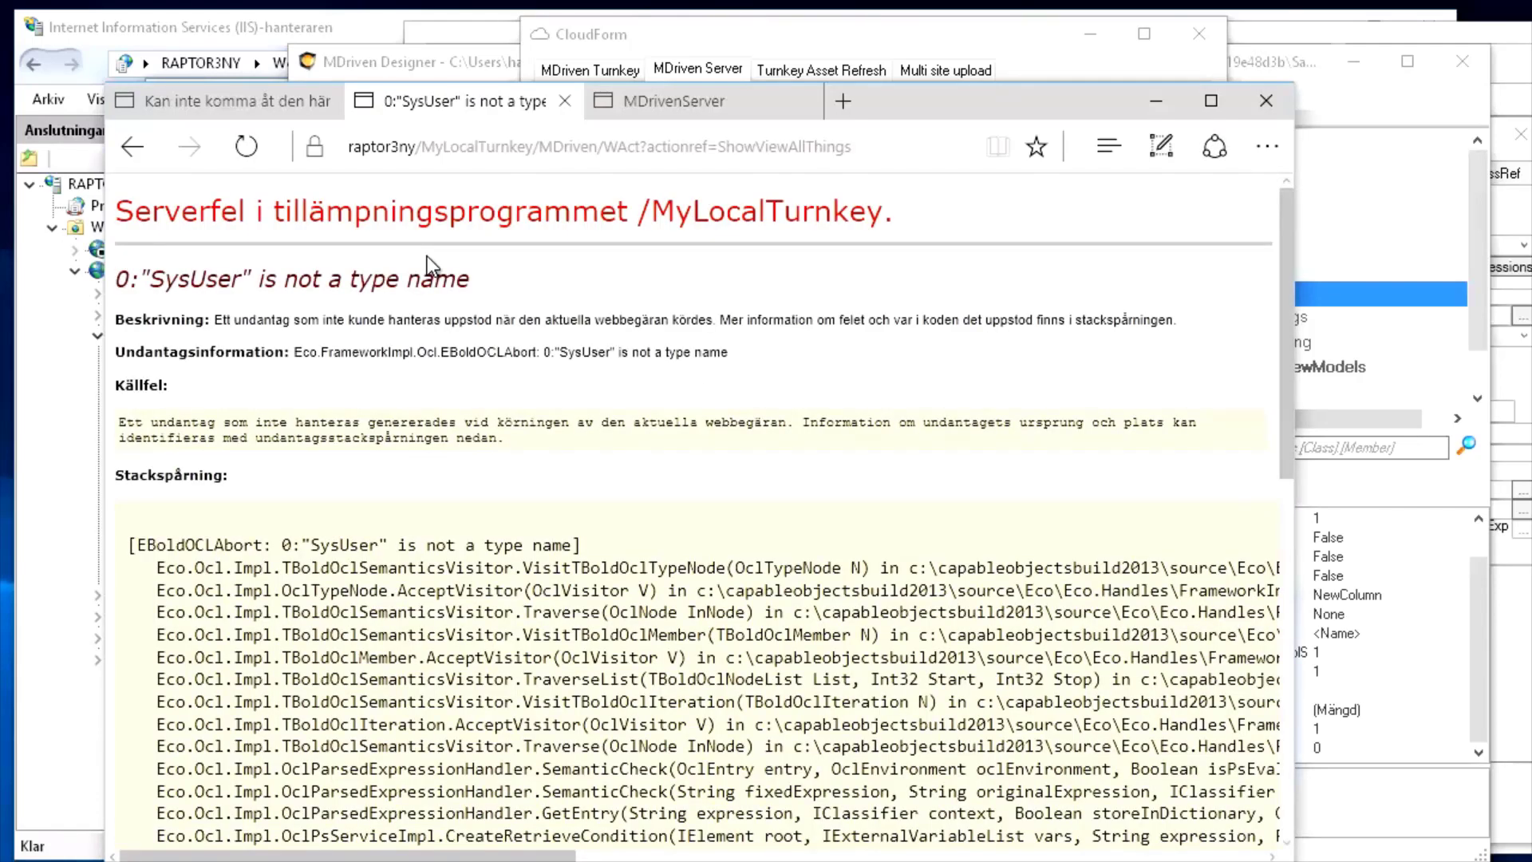
Inspect the '"SysUser" is not a type name' error, then close the designer's server upload form
left_click_drag(150, 279, 242, 279)
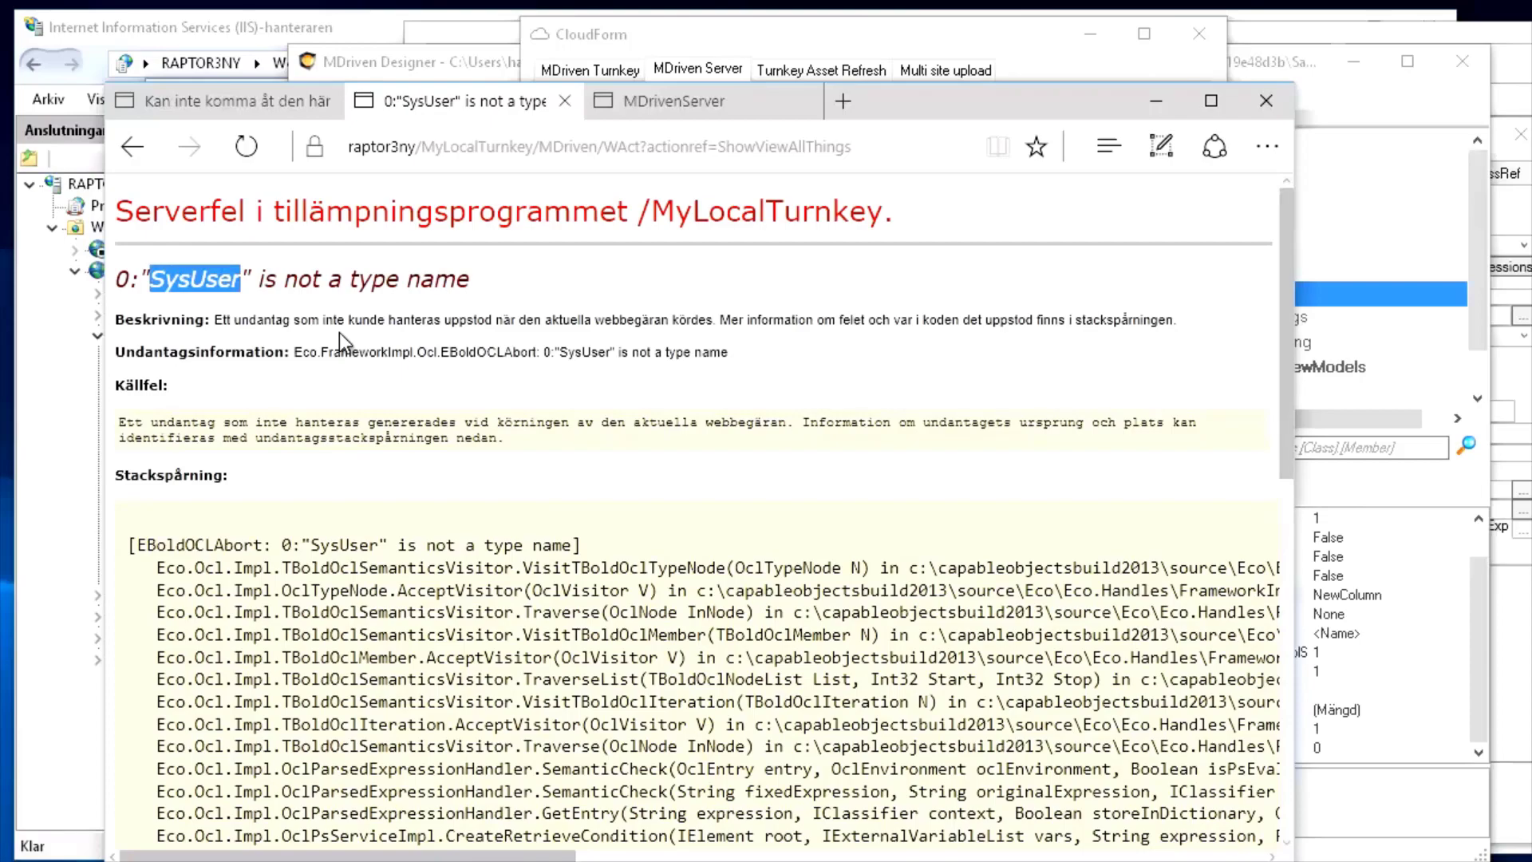
scroll(338, 332, "down", 5)
scroll(338, 332, "up", 5)
key("alt+Tab")
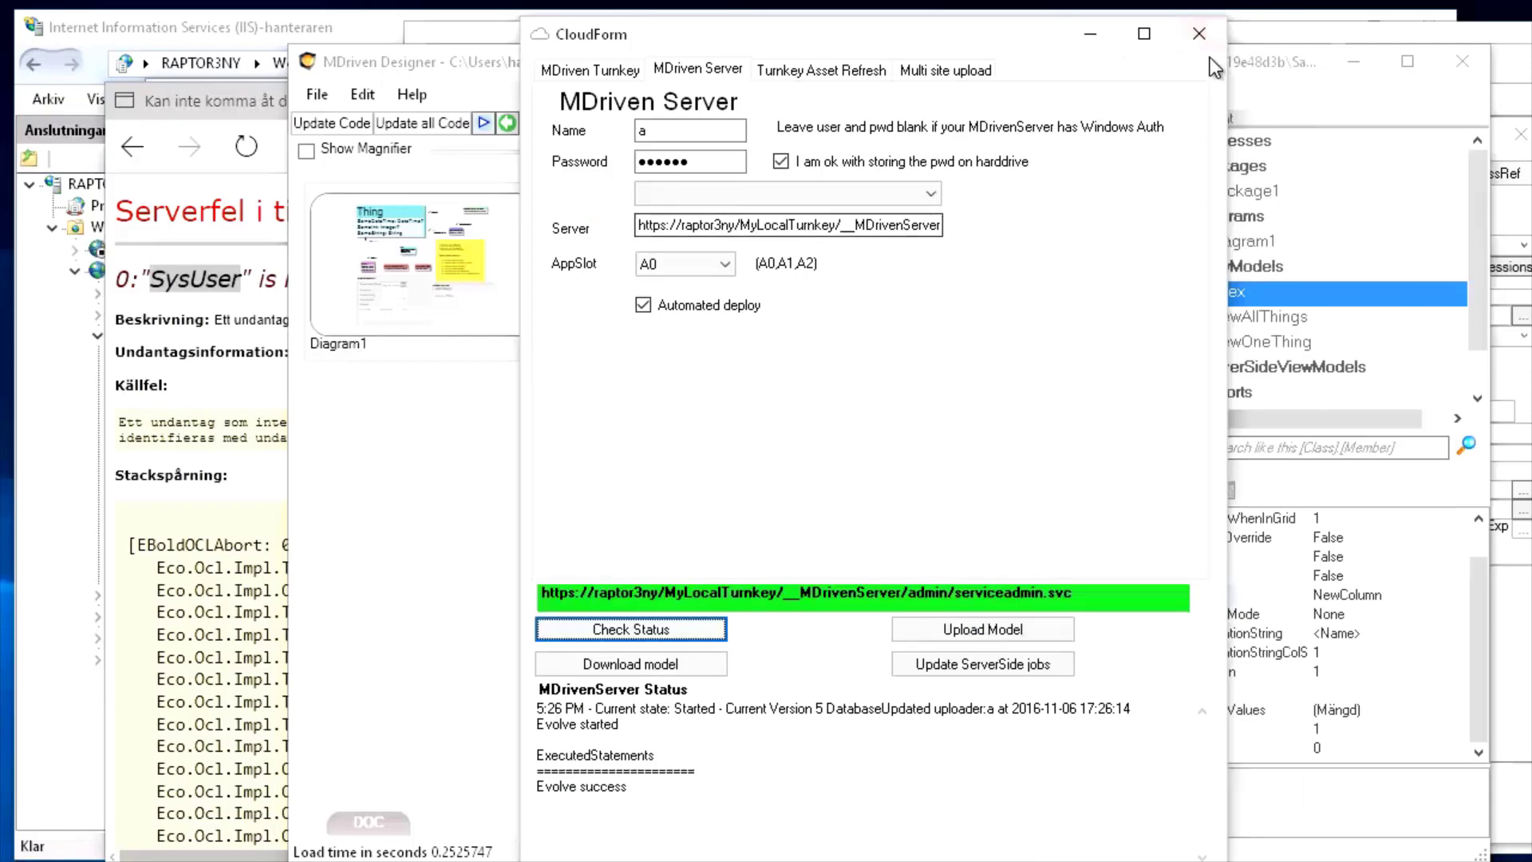
left_click(1199, 34)
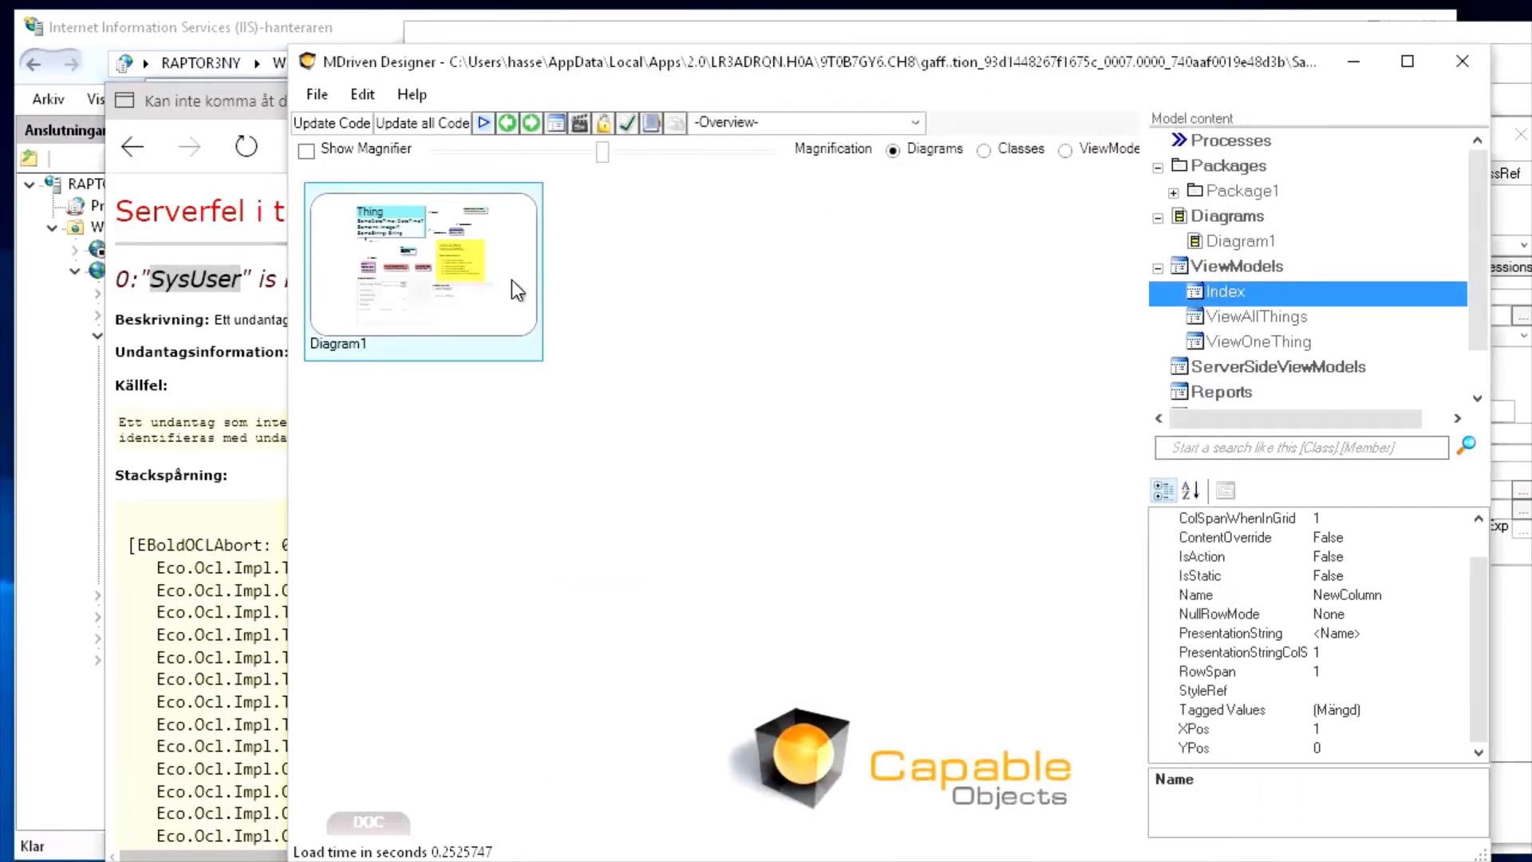
key("alt+Tab")
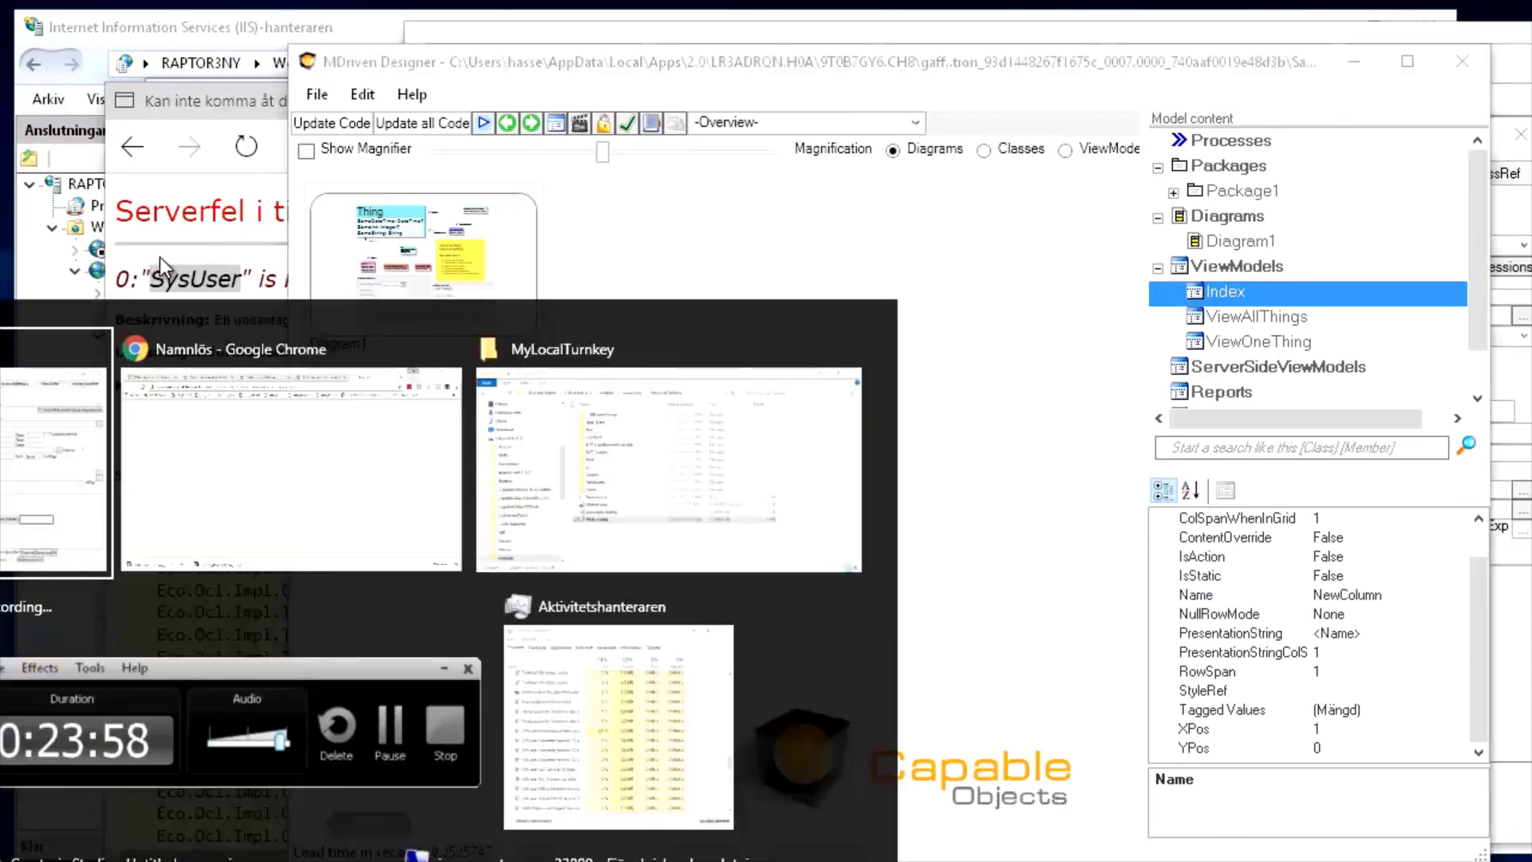
Review the 'Setting up MDriven Turnkey' article in Chrome
key("alt+Tab")
left_click(980, 64)
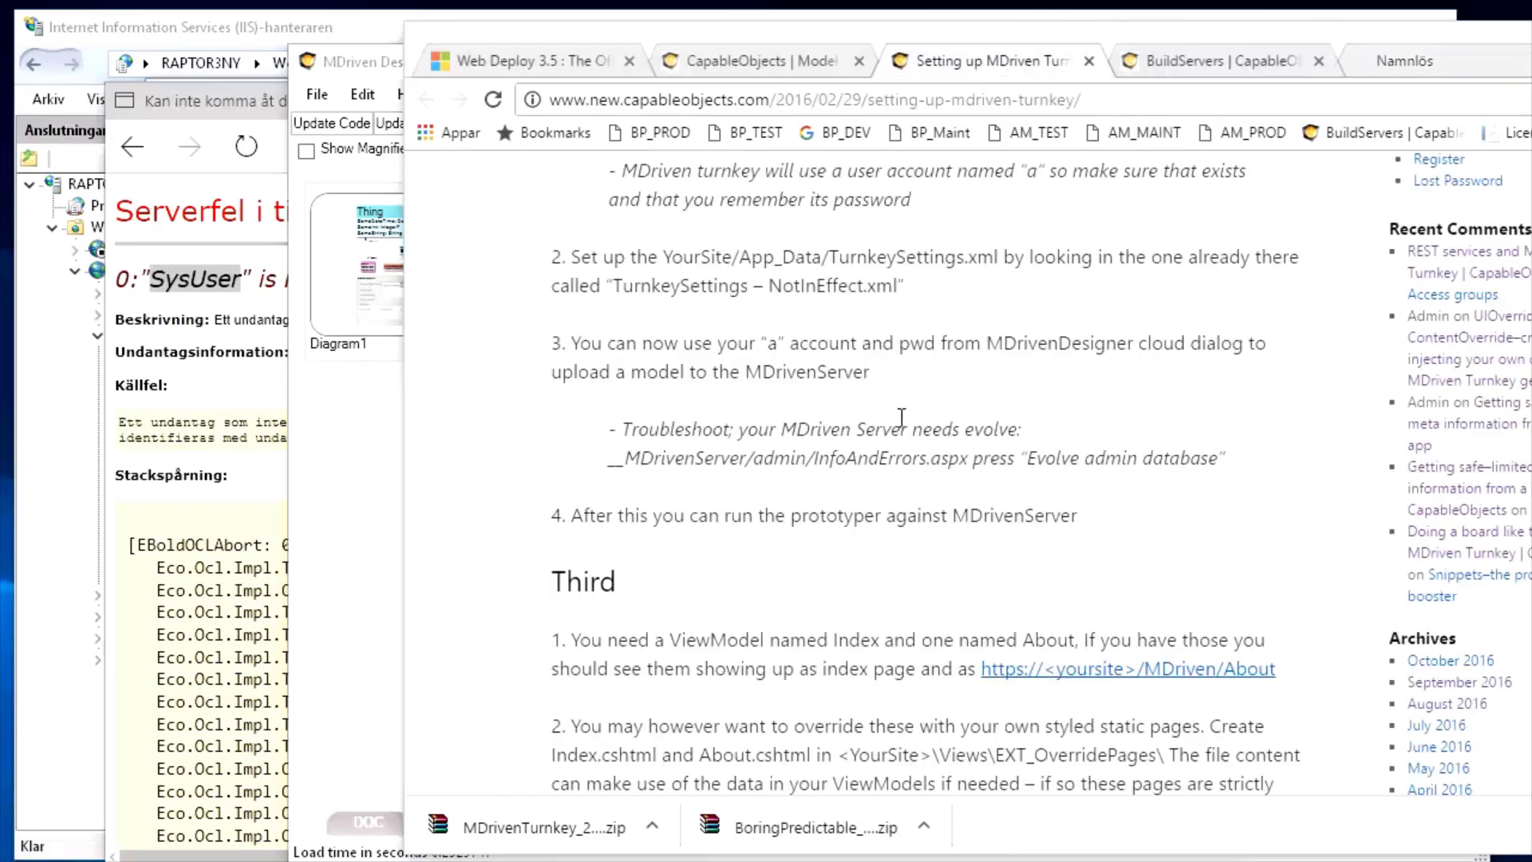
scroll(901, 417, "down", 5)
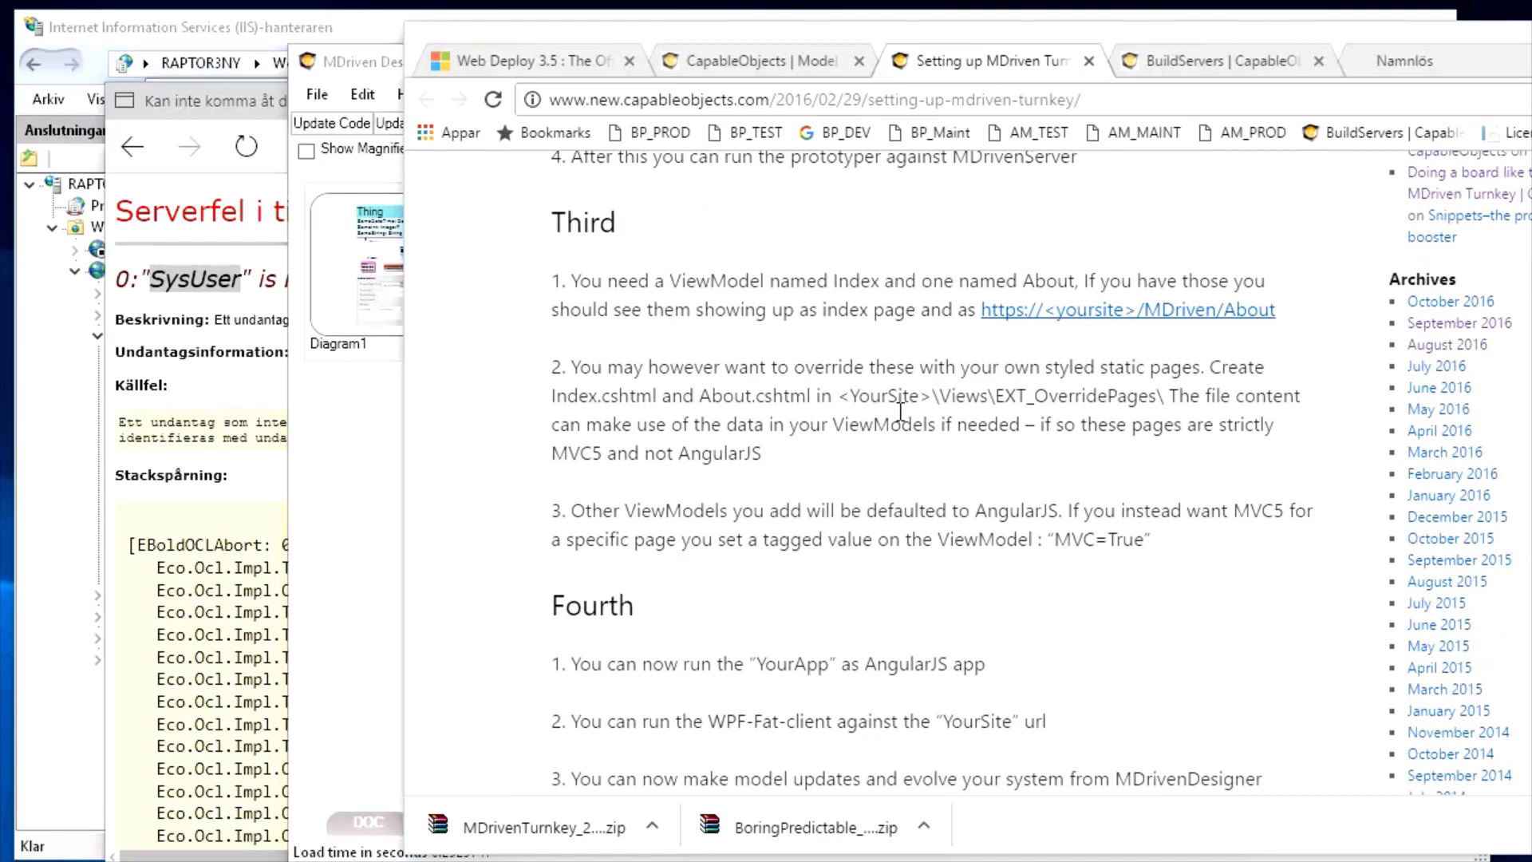
scroll(901, 412, "up", 2)
Download ASPNETIdentity.snippets from the MDriven Designer Snippets page and show it in the Downloads folder
left_click(1219, 66)
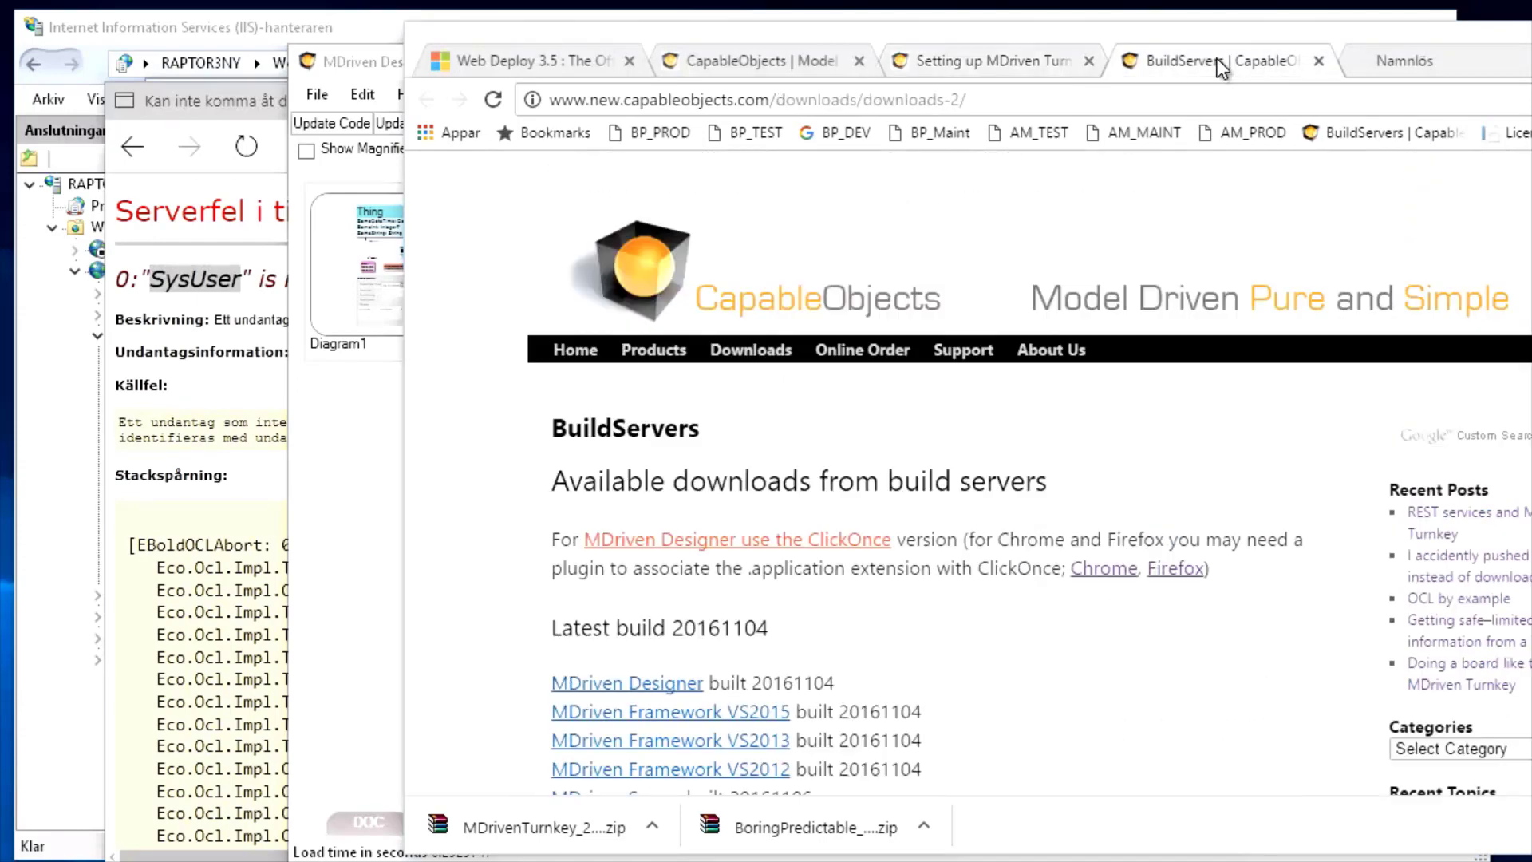
mouse_move(986, 361)
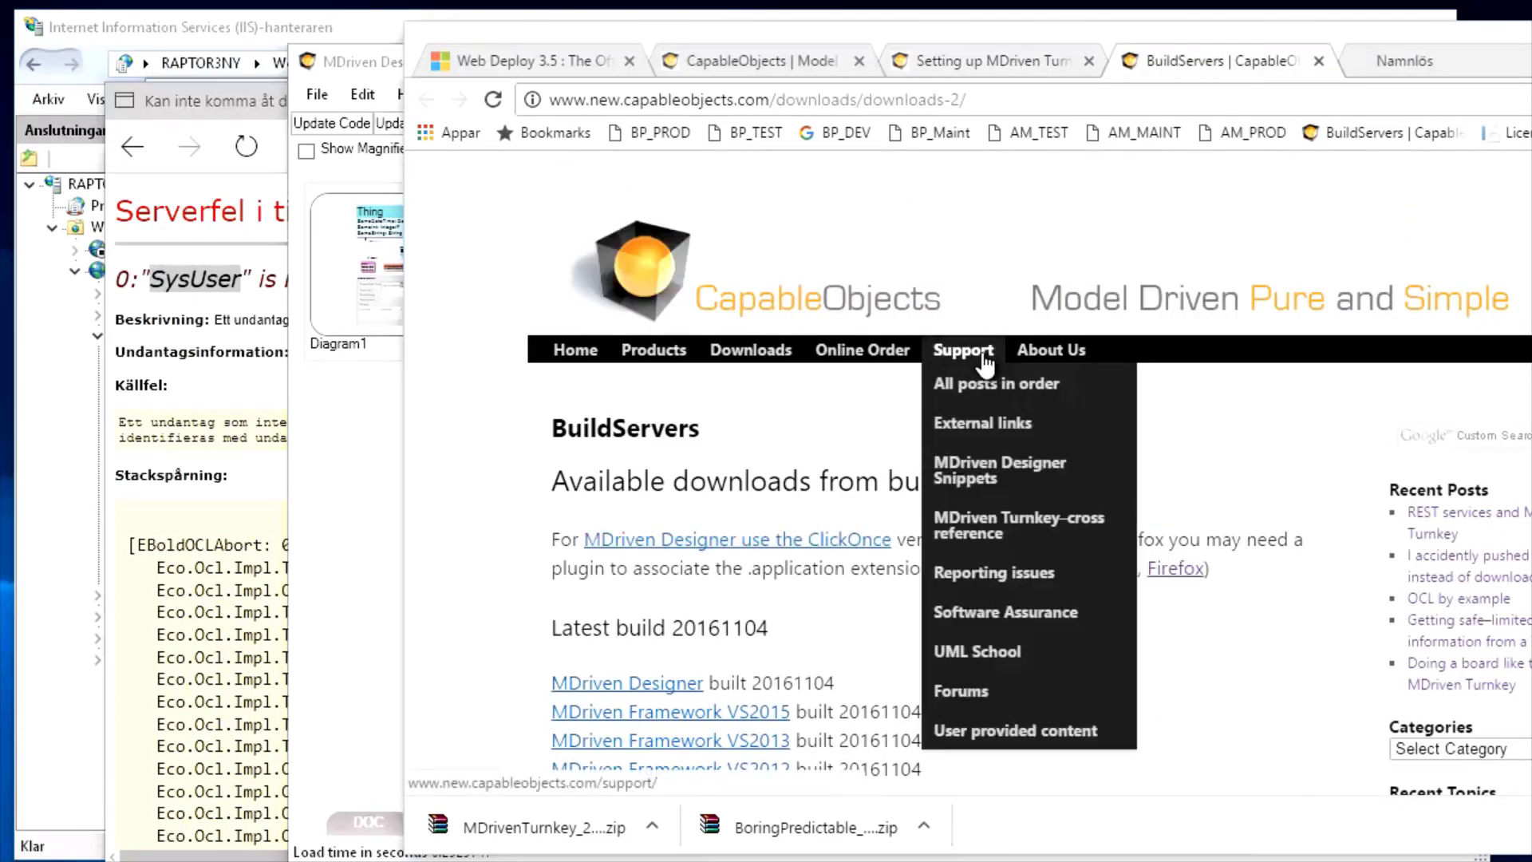
middle_click(999, 472)
left_click(1271, 61)
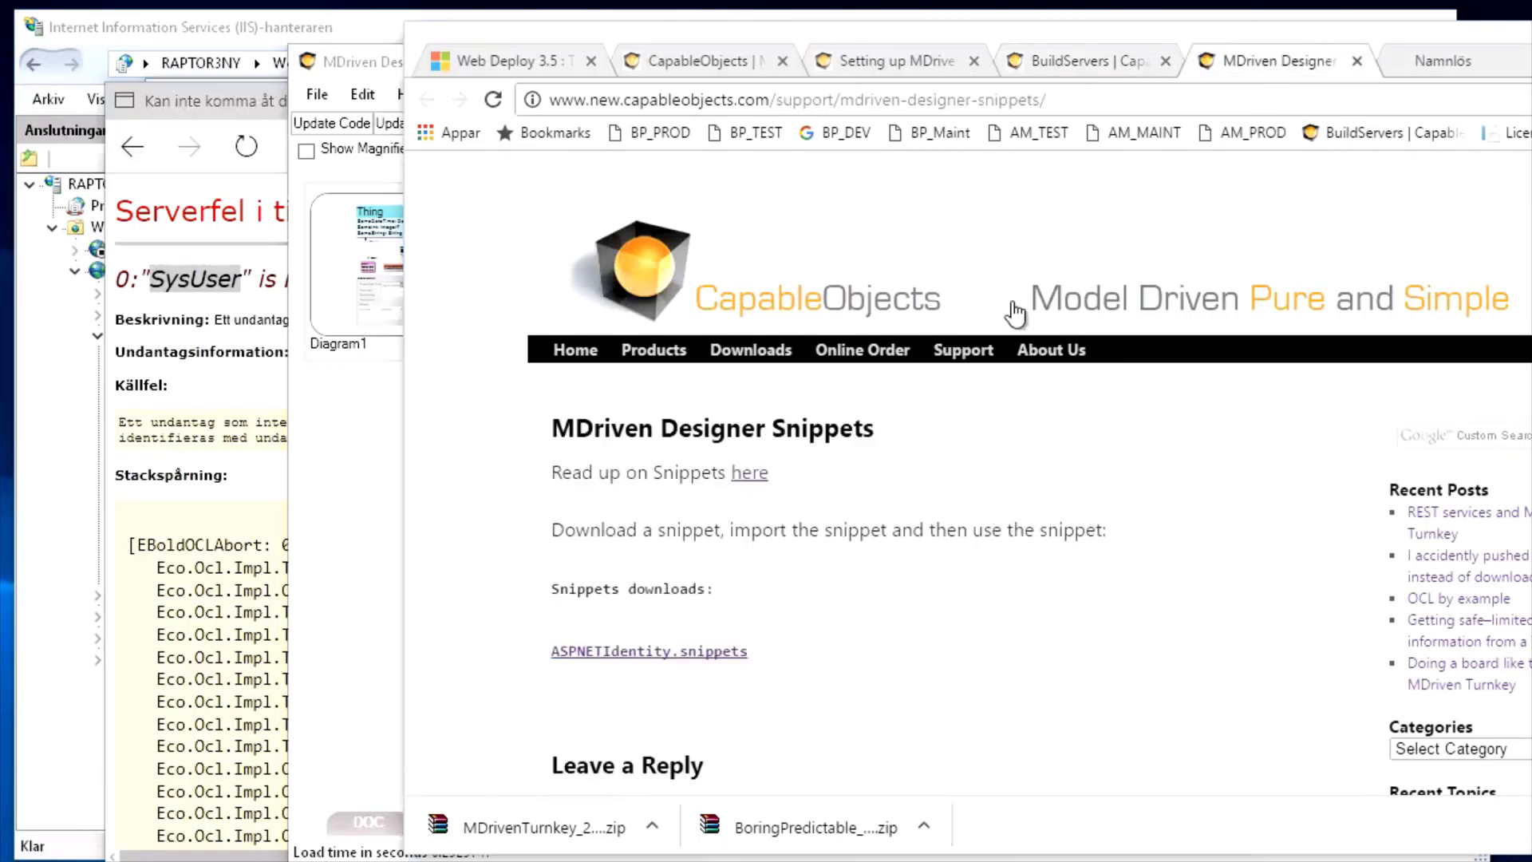
scroll(803, 616, "down", 3)
left_click(634, 412)
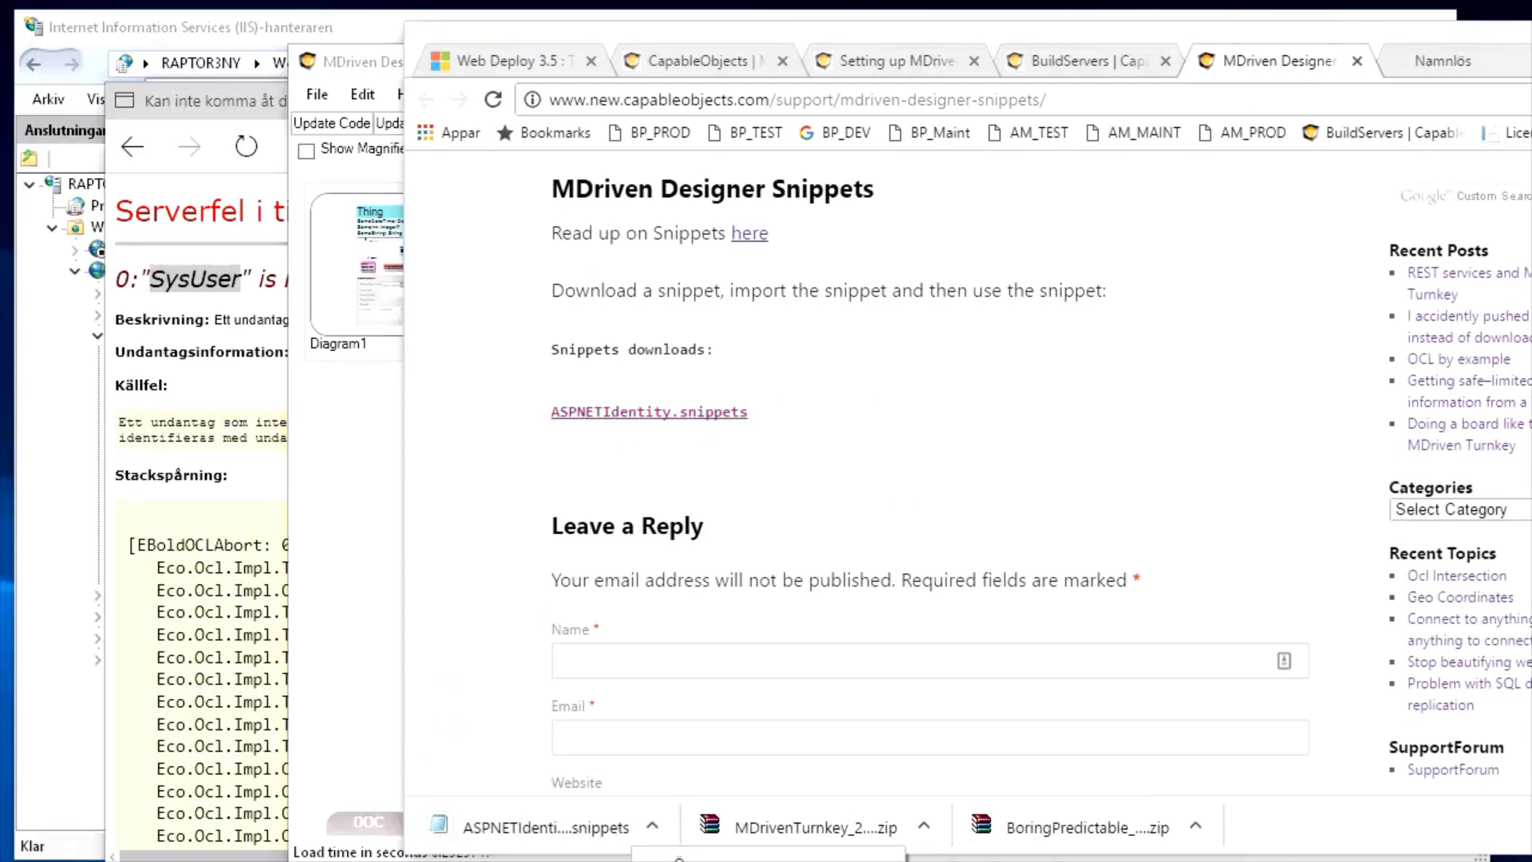
left_click(707, 861)
left_click(1164, 170)
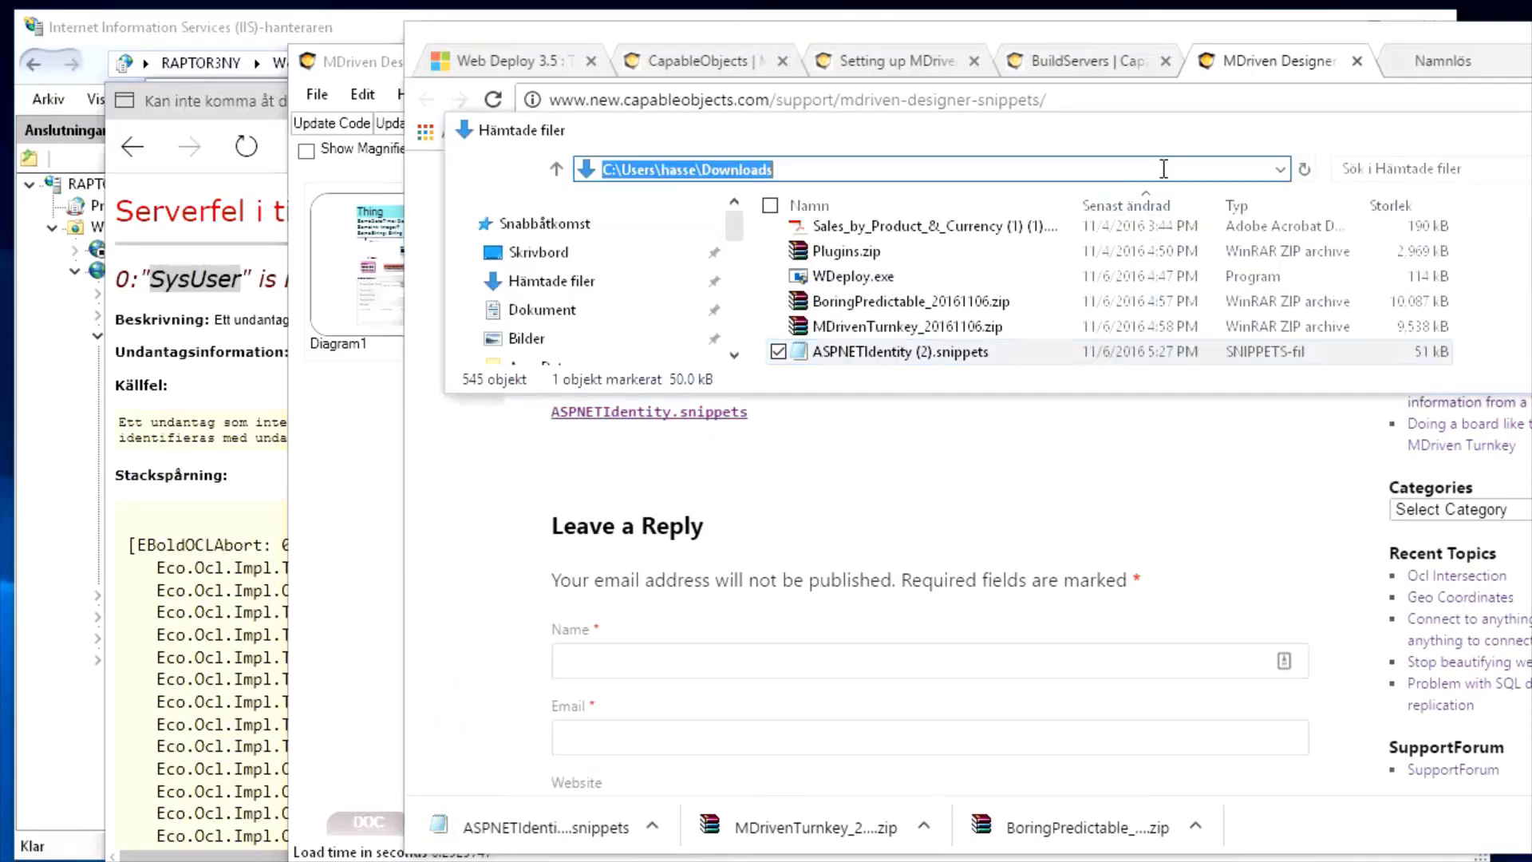
key("alt+Tab")
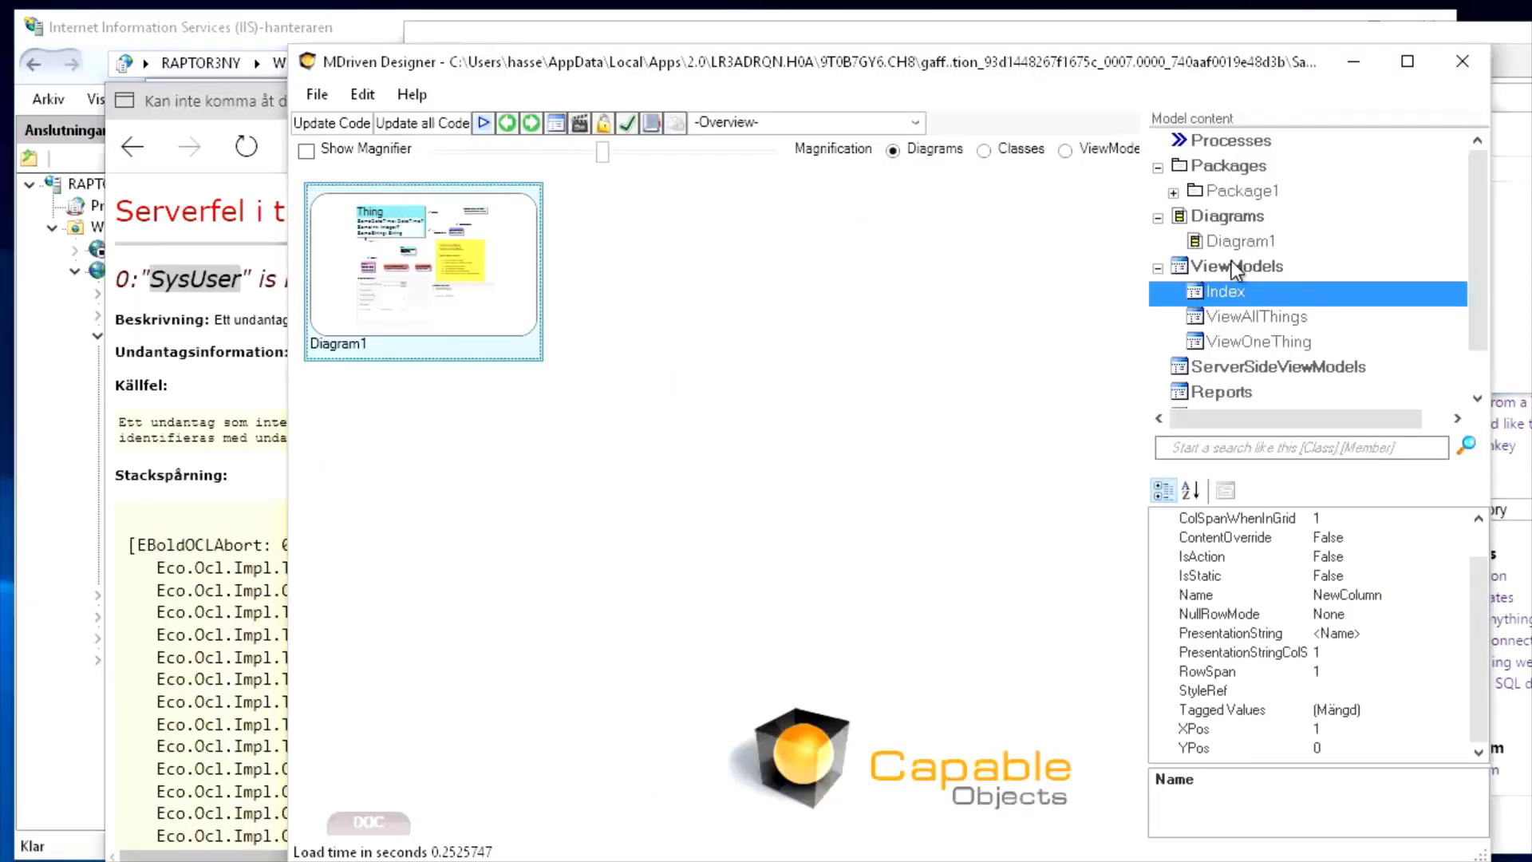
Import ASPNETIdentity.snippets via Diagrams' Import Snippets, then open Diagram1
left_click(1235, 270)
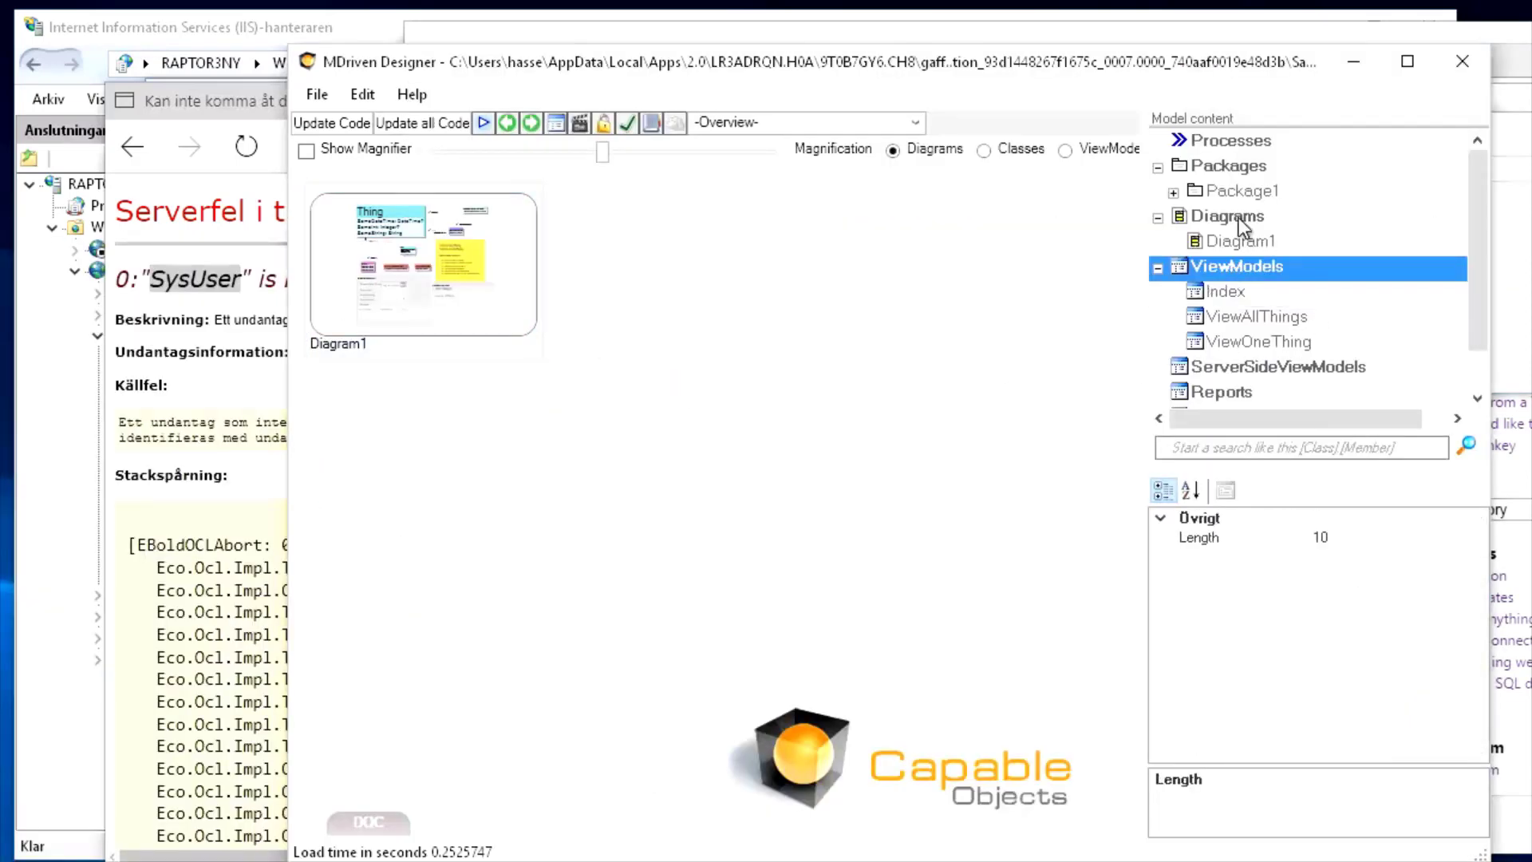
left_click(1234, 213)
right_click(1233, 214)
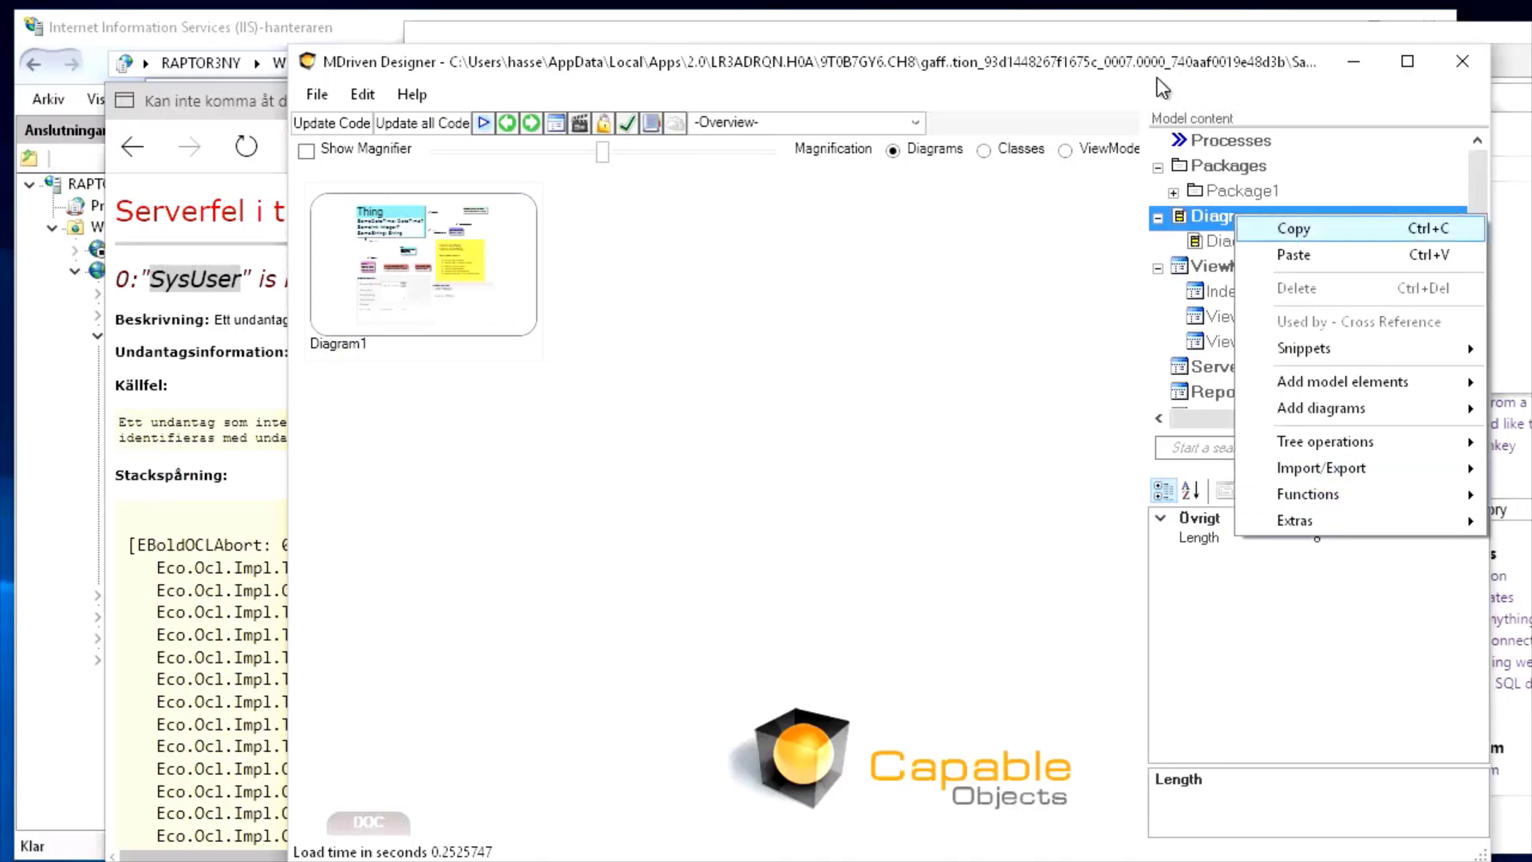
left_click_drag(1157, 78, 448, 90)
right_click(504, 231)
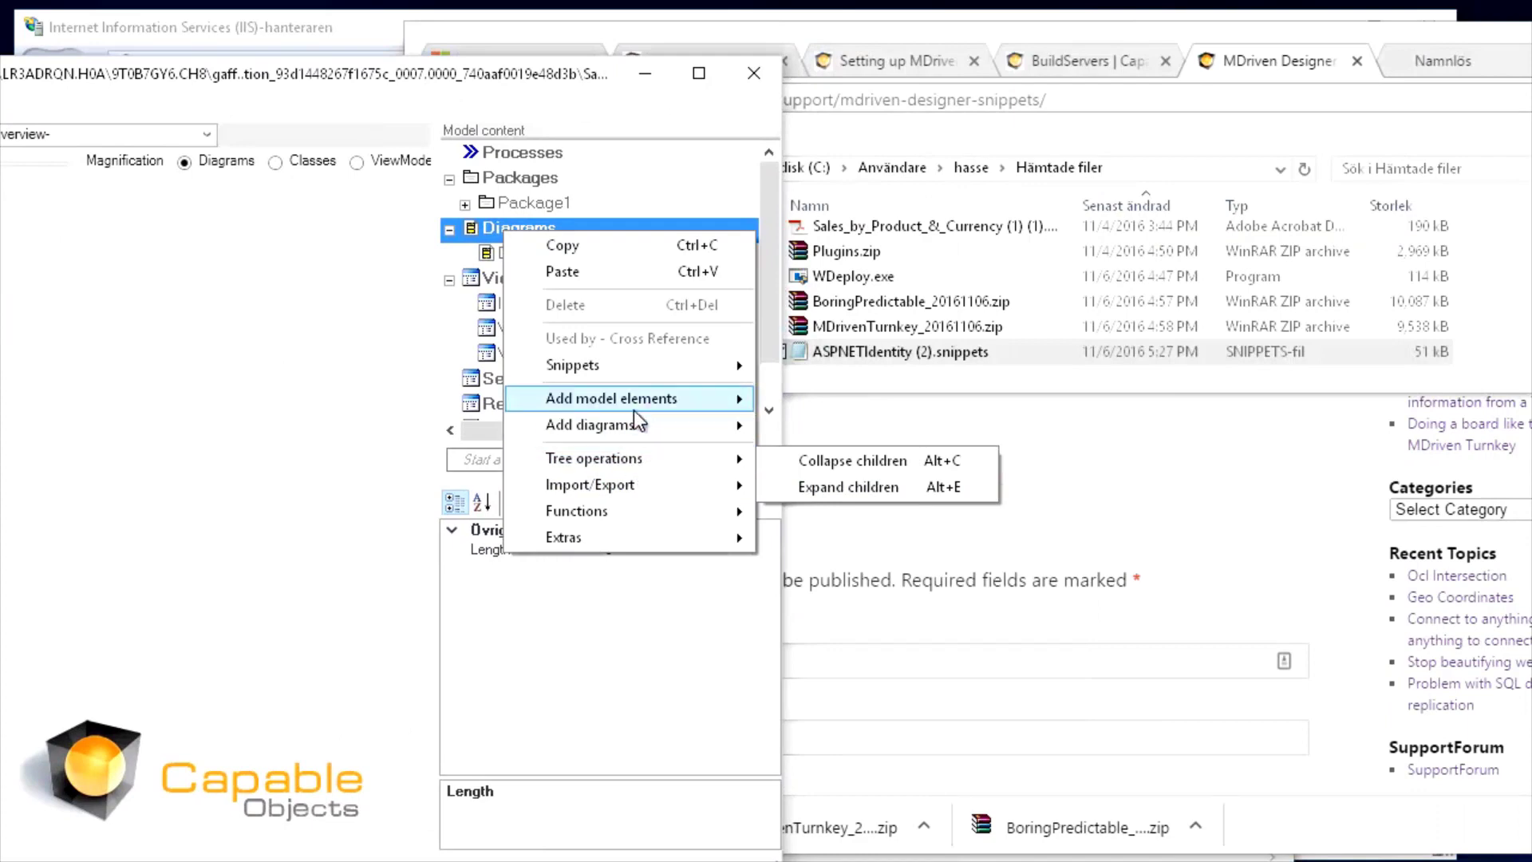
mouse_move(639, 402)
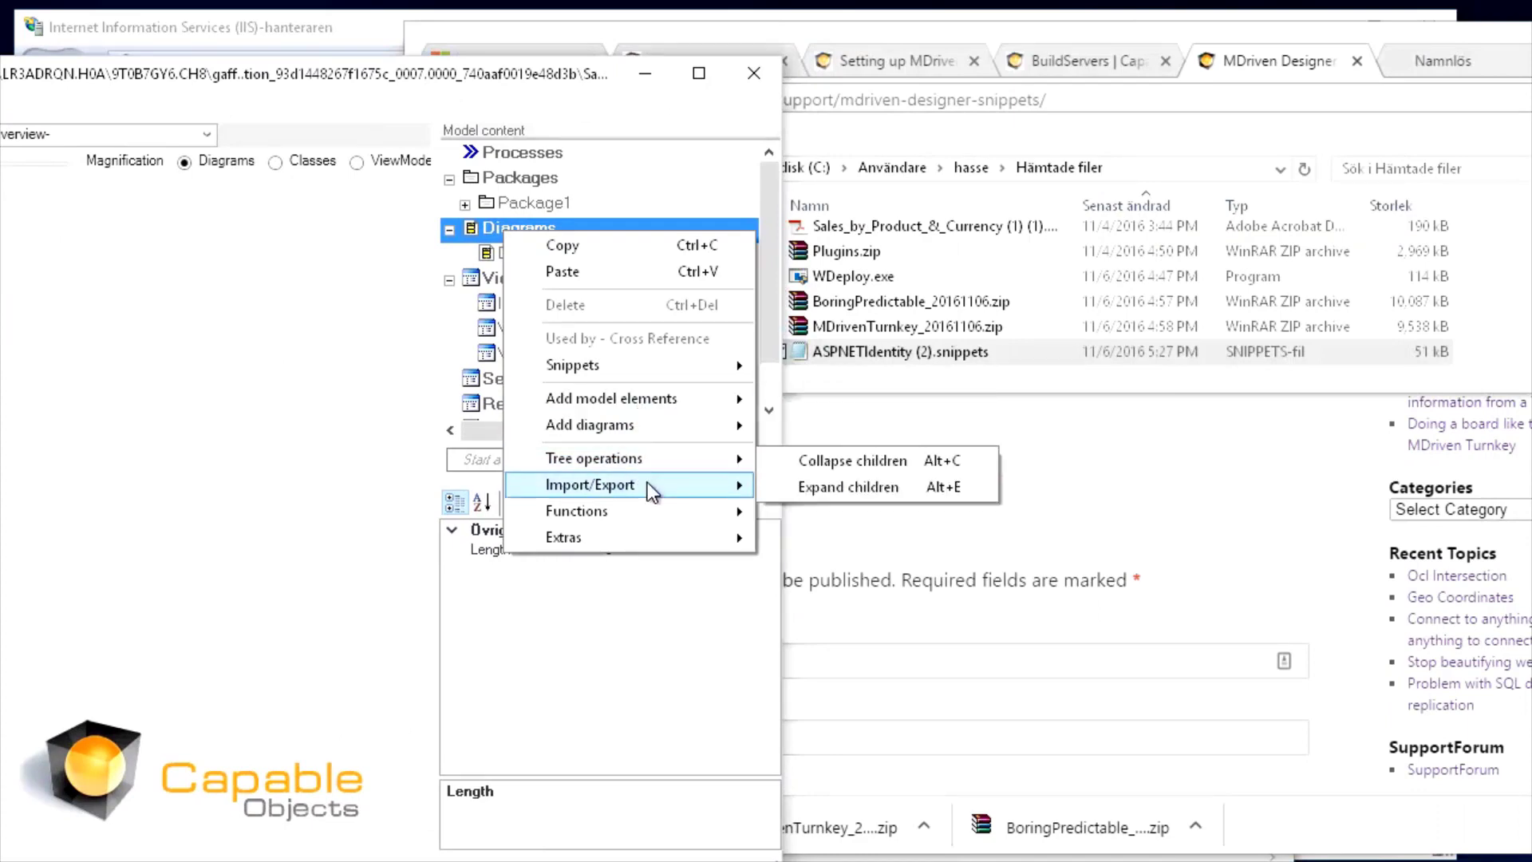
mouse_move(648, 482)
left_click(908, 489)
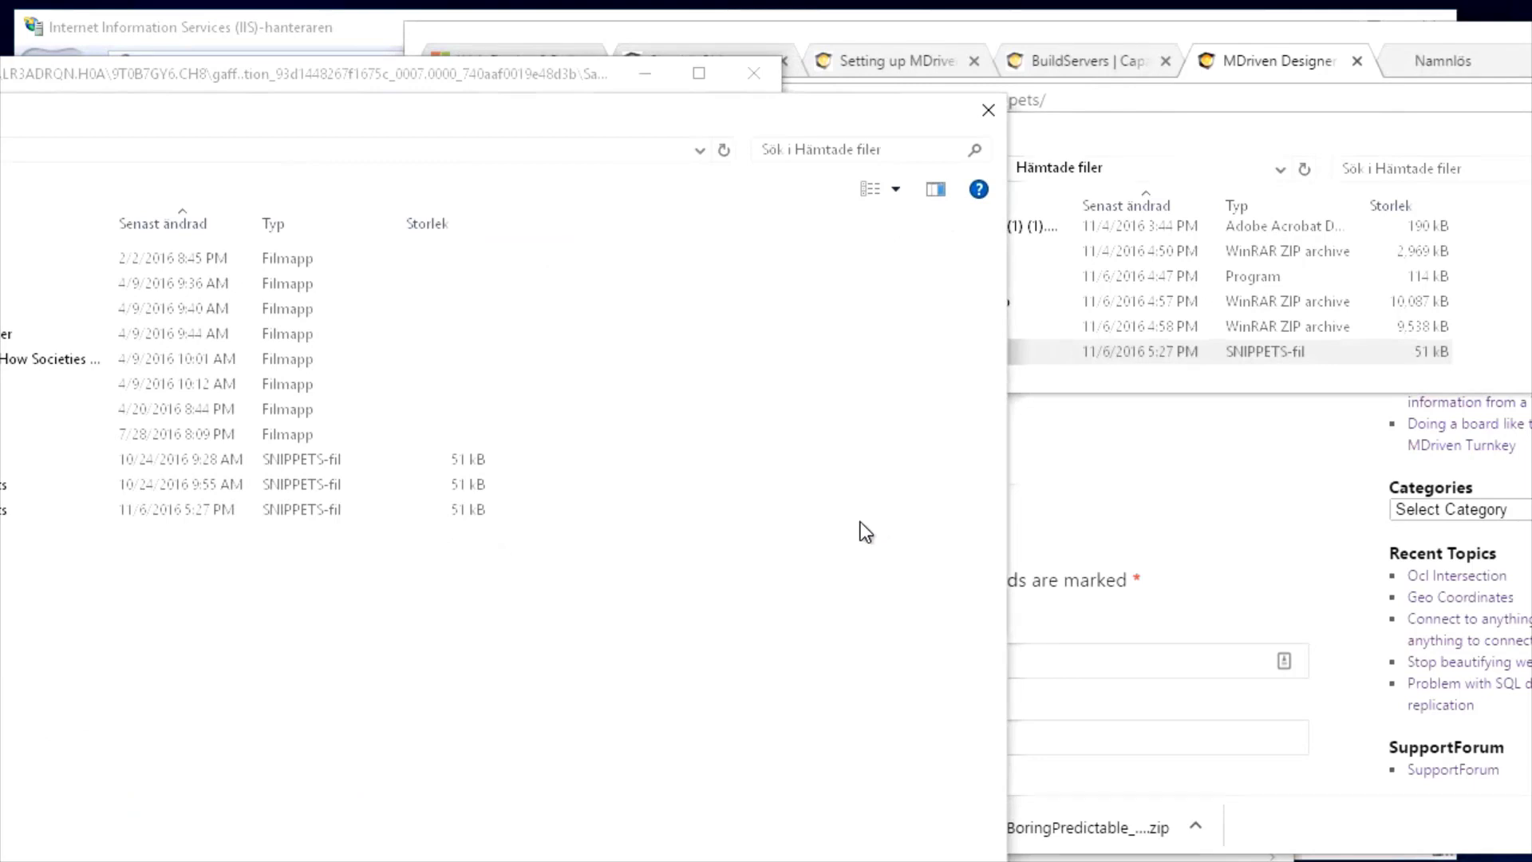
left_click_drag(457, 98, 883, 10)
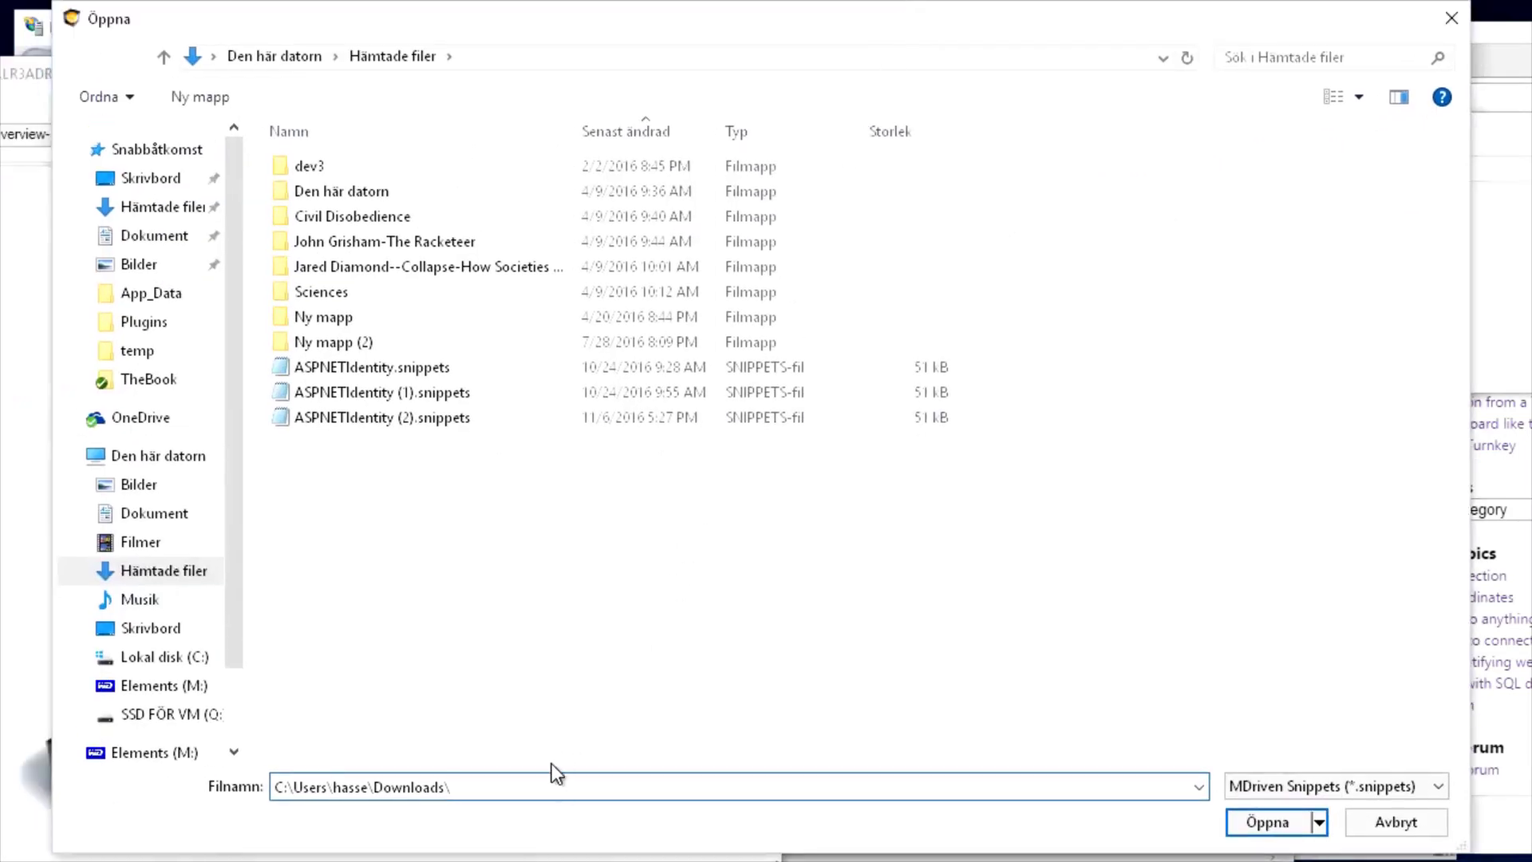
left_click(334, 366)
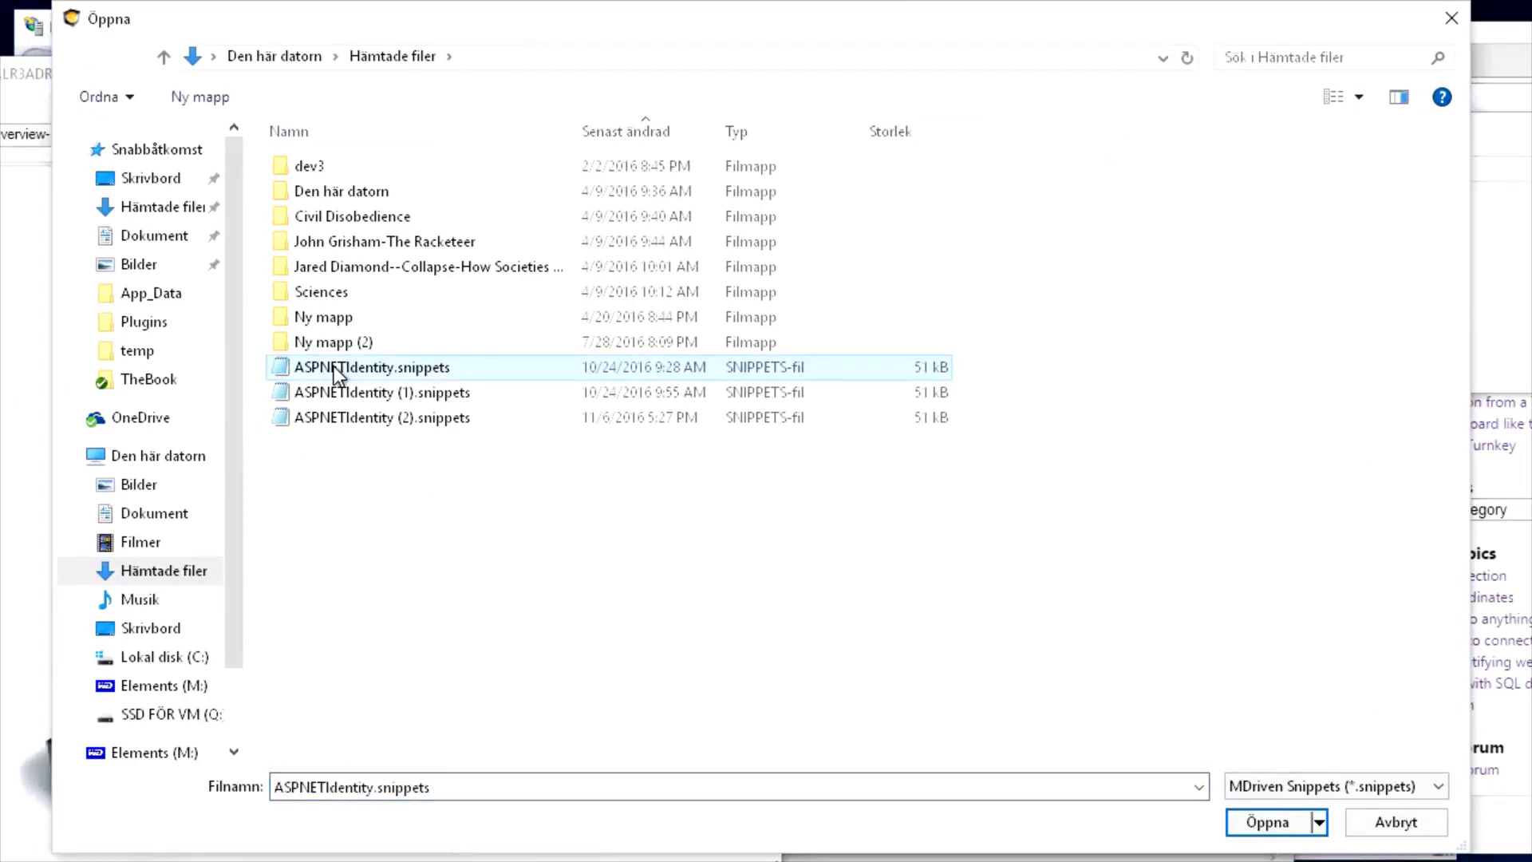
double_click(313, 415)
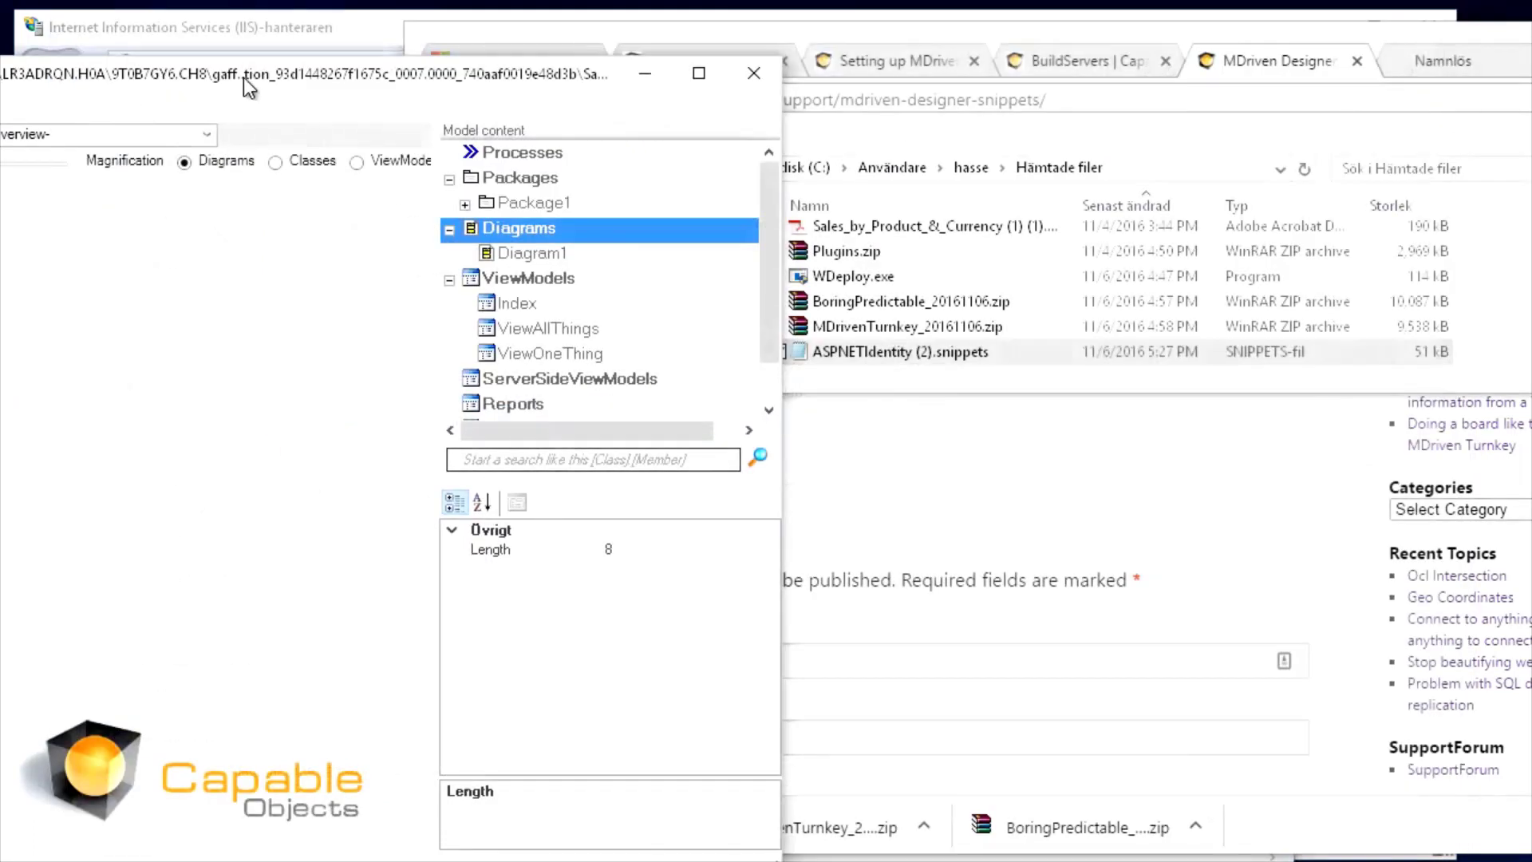
left_click_drag(244, 76, 743, 78)
double_click(318, 271)
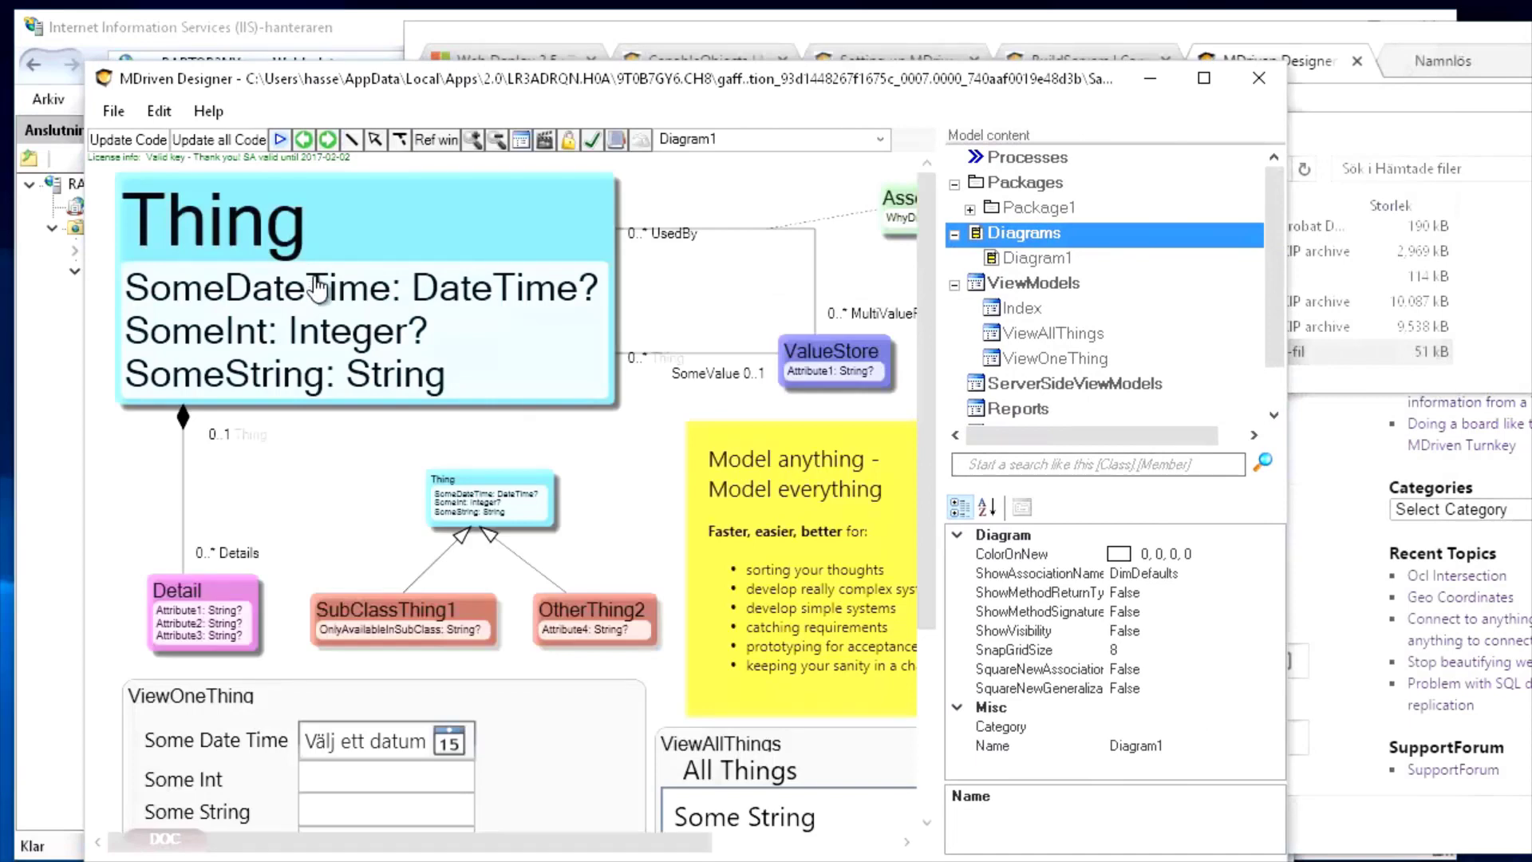
Apply the 'ASPNETIdentity - User Auth for turnkey' snippet to Package1, adding SysUser, SysRole and SysUserRole
left_click(1016, 260)
left_click(1029, 209)
left_click(970, 209)
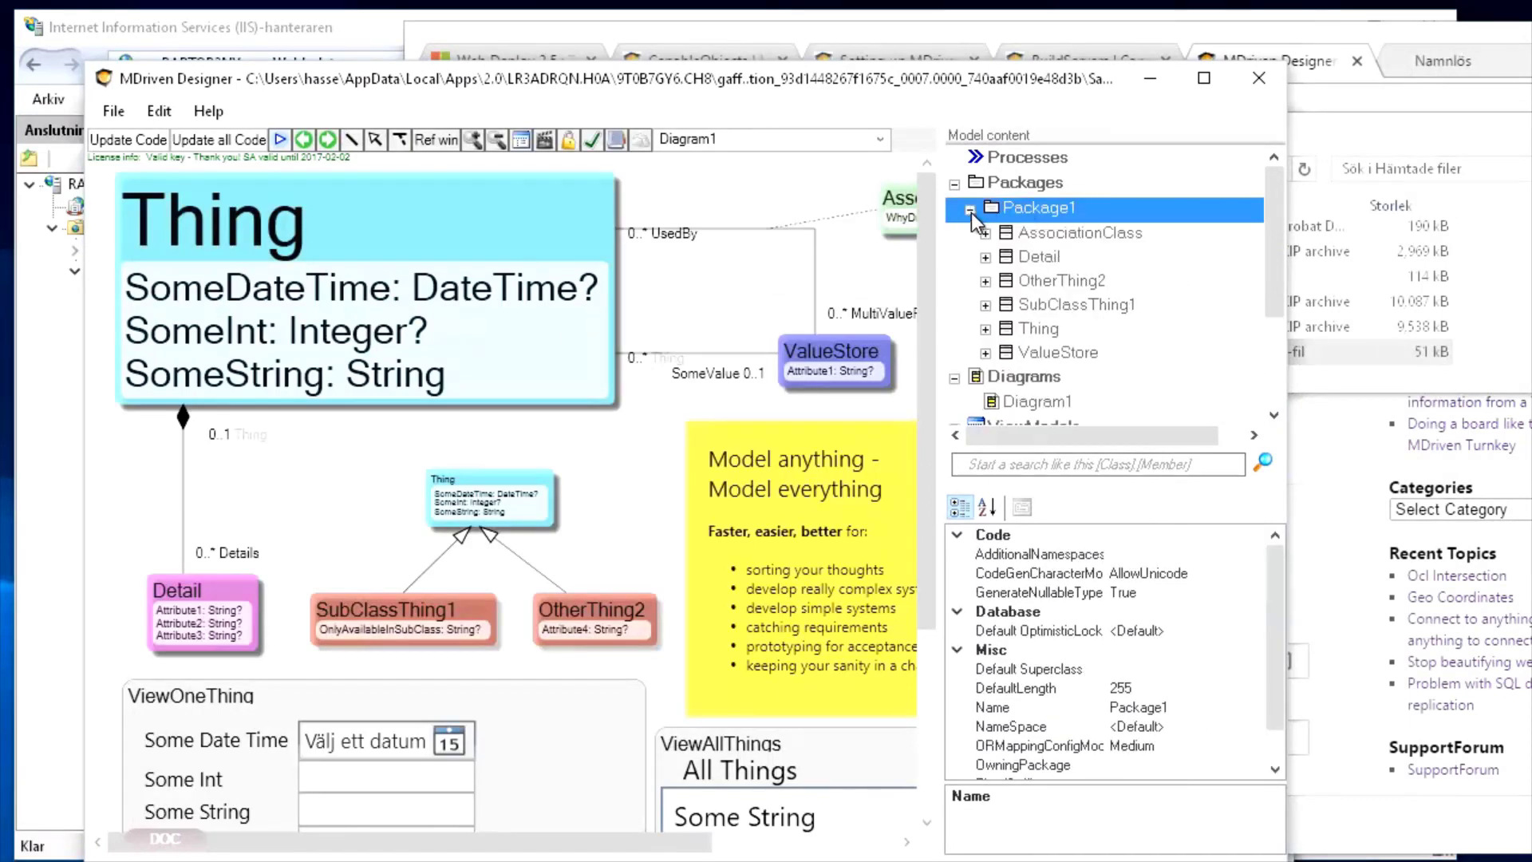
right_click(1018, 211)
mouse_move(1088, 412)
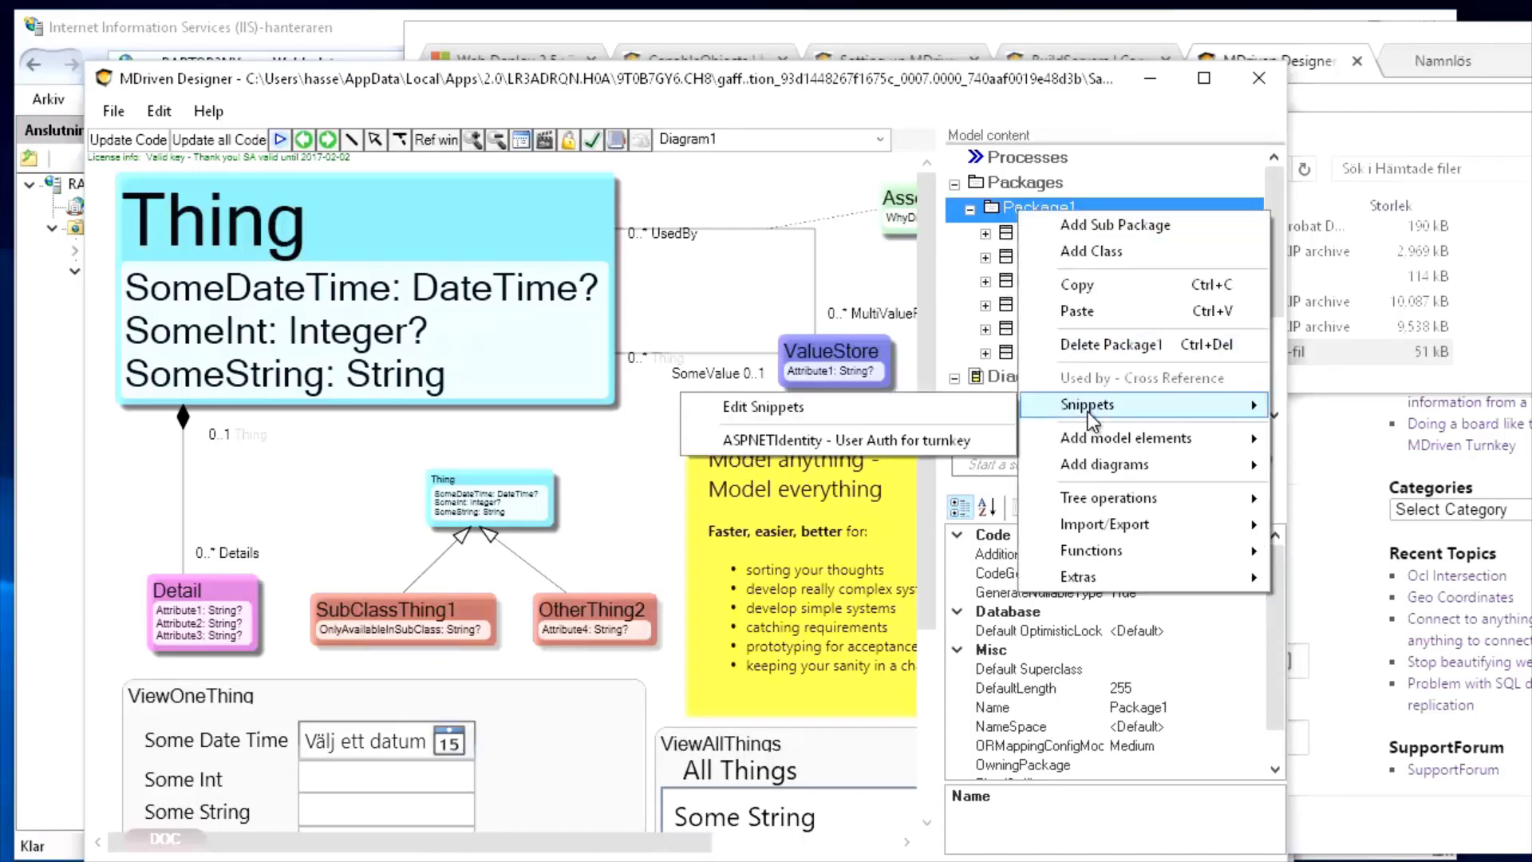
left_click(810, 444)
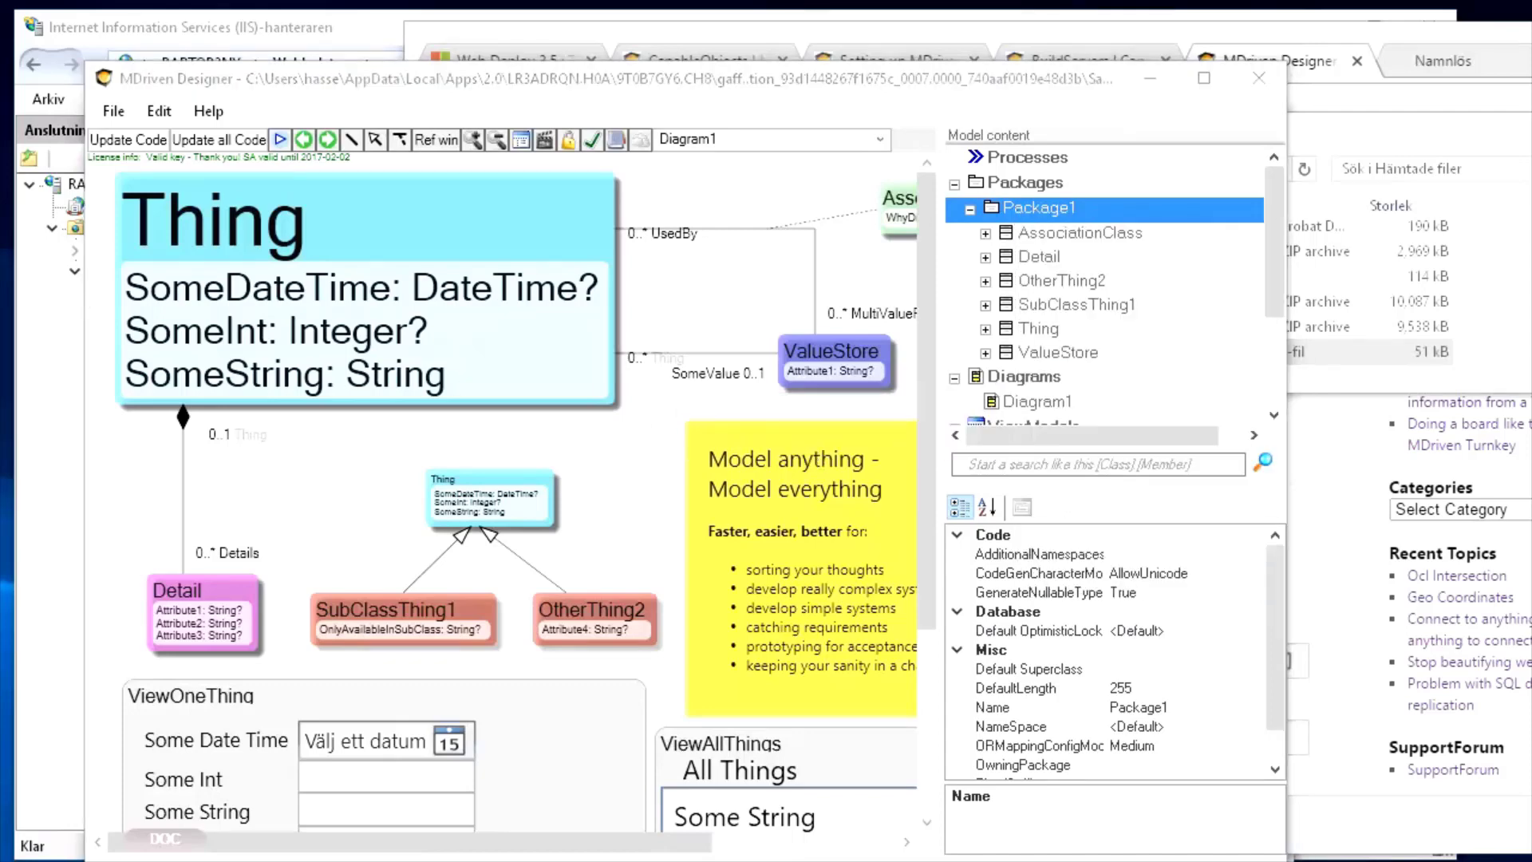
left_click(785, 364)
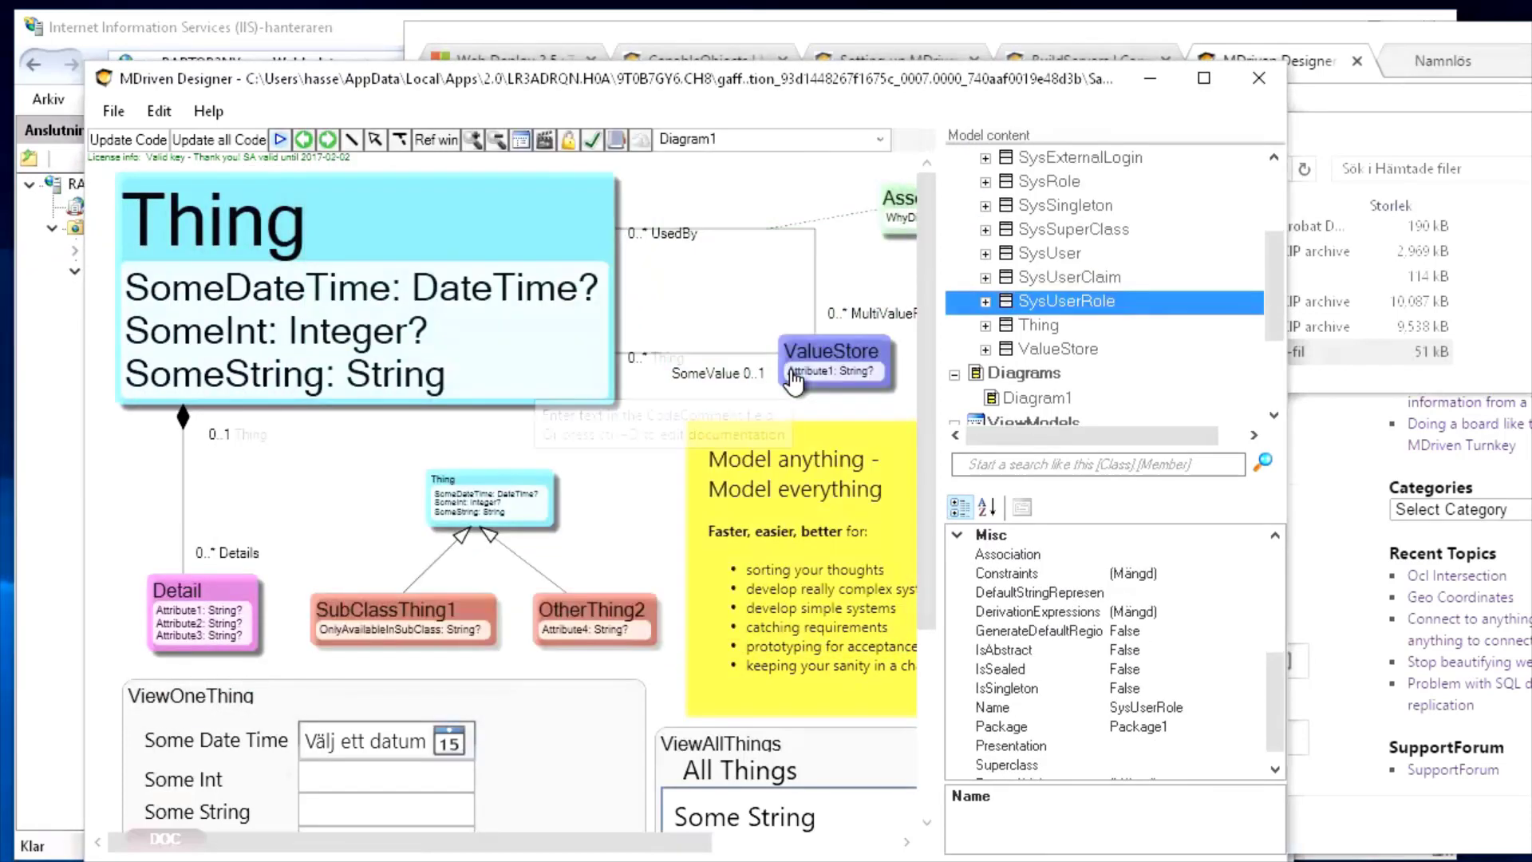
scroll(1075, 331, "up", 2)
Review the new SysRole and SysSingleton classes, then upload the model so the server reaches Version 6
left_click(1058, 286)
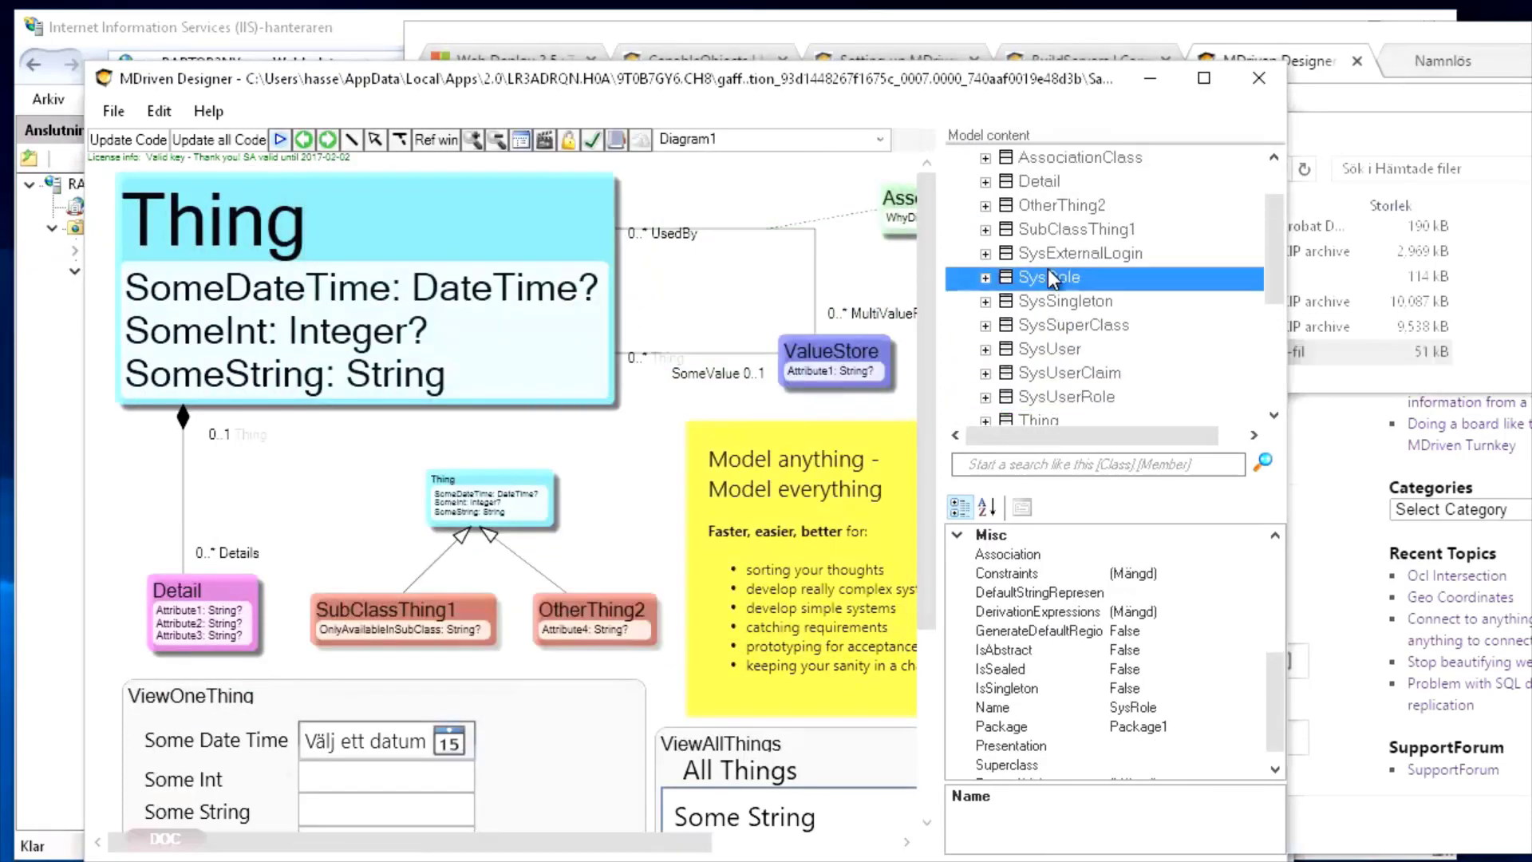
left_click(1058, 302)
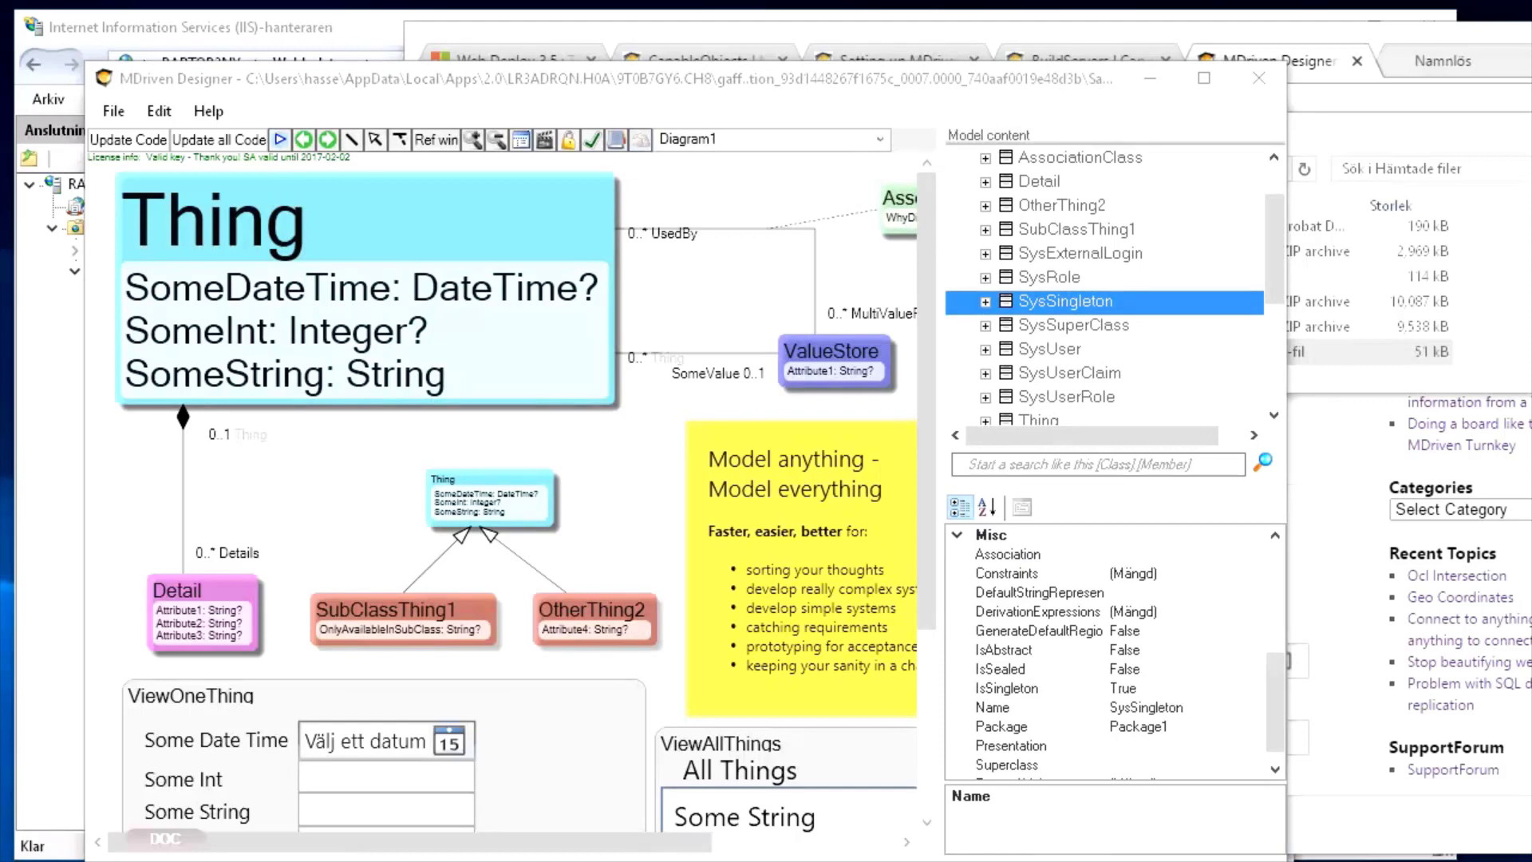
left_click_drag(573, 176, 776, 83)
left_click(824, 674)
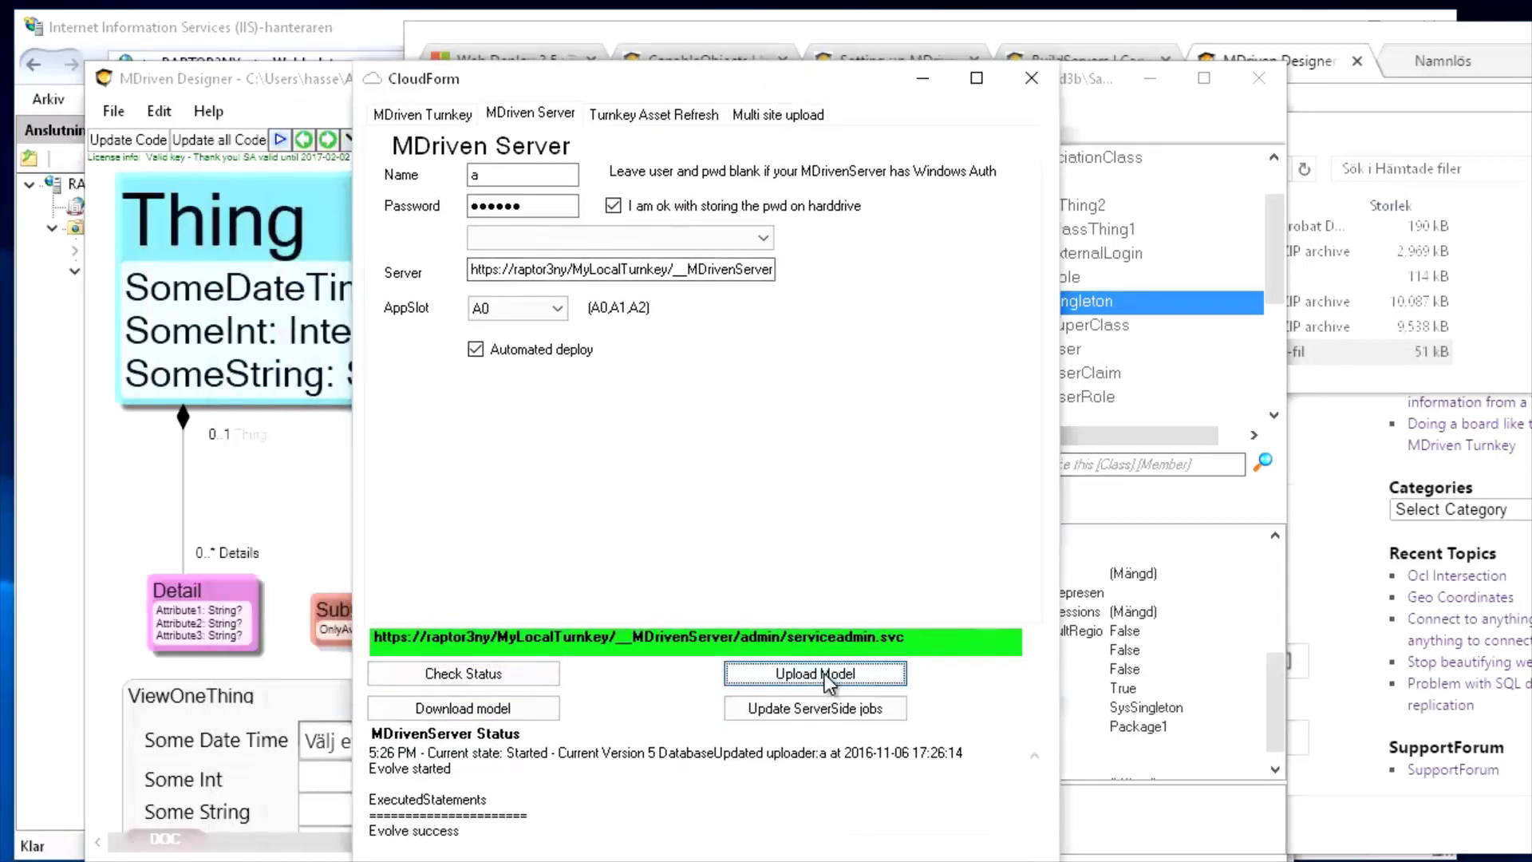
left_click(458, 675)
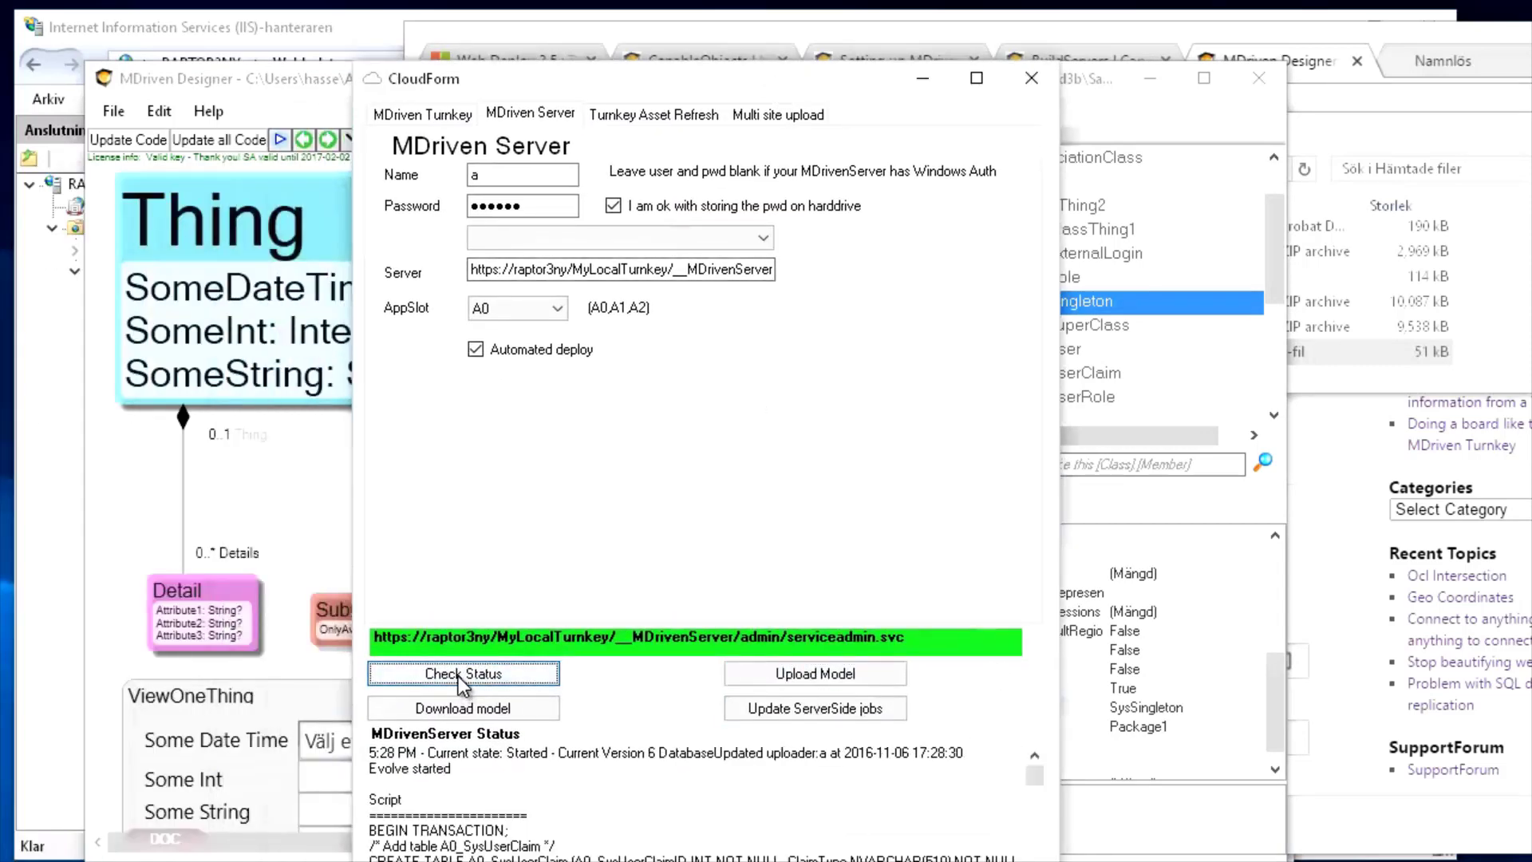
key("alt+Tab")
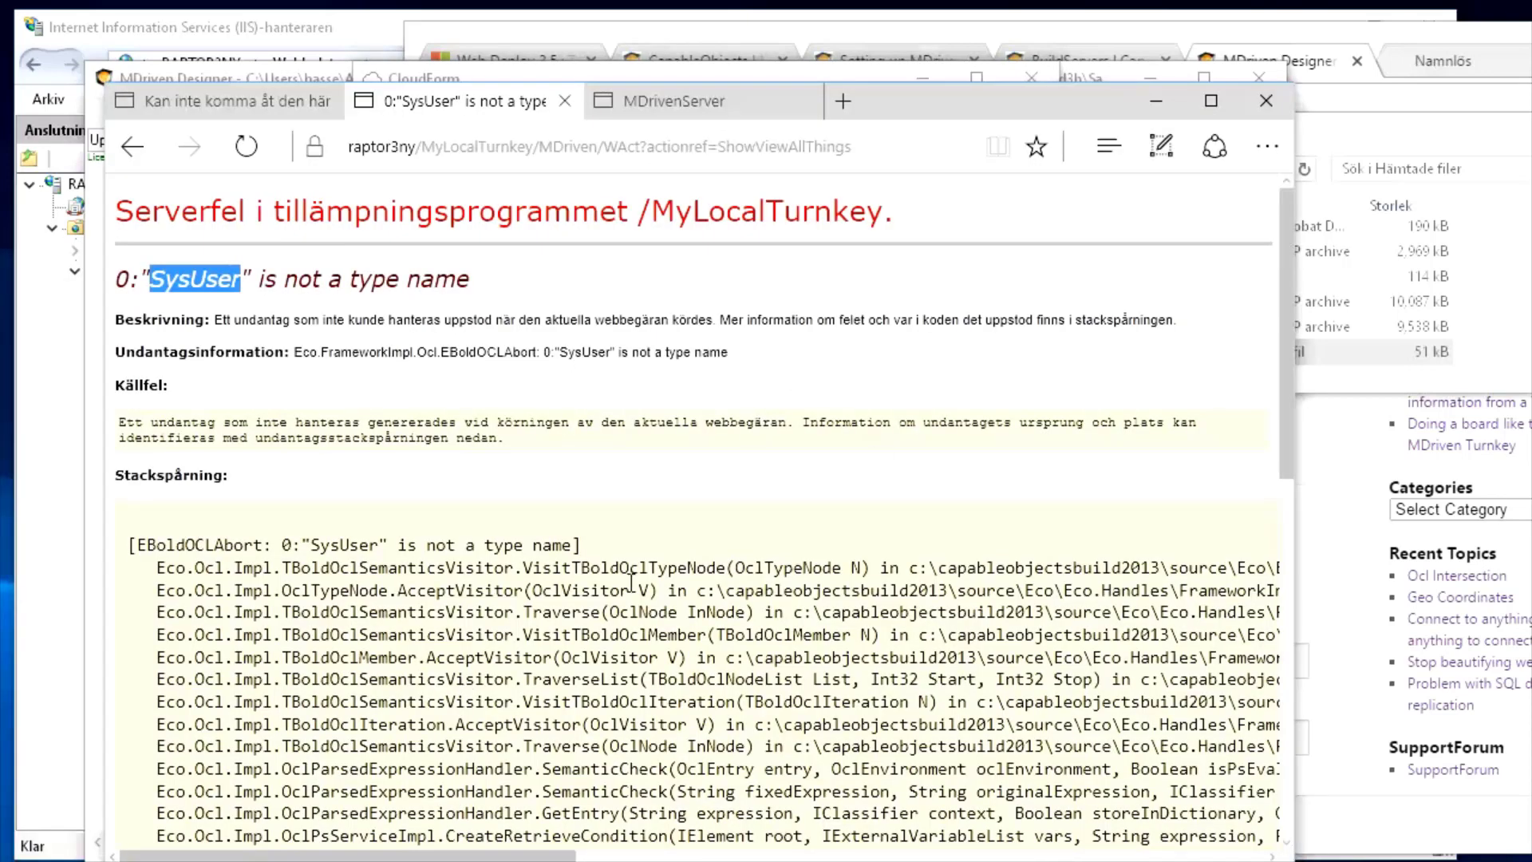
Go from the MyLocalTurnkey index page to the All Things list through Views
left_click(132, 146)
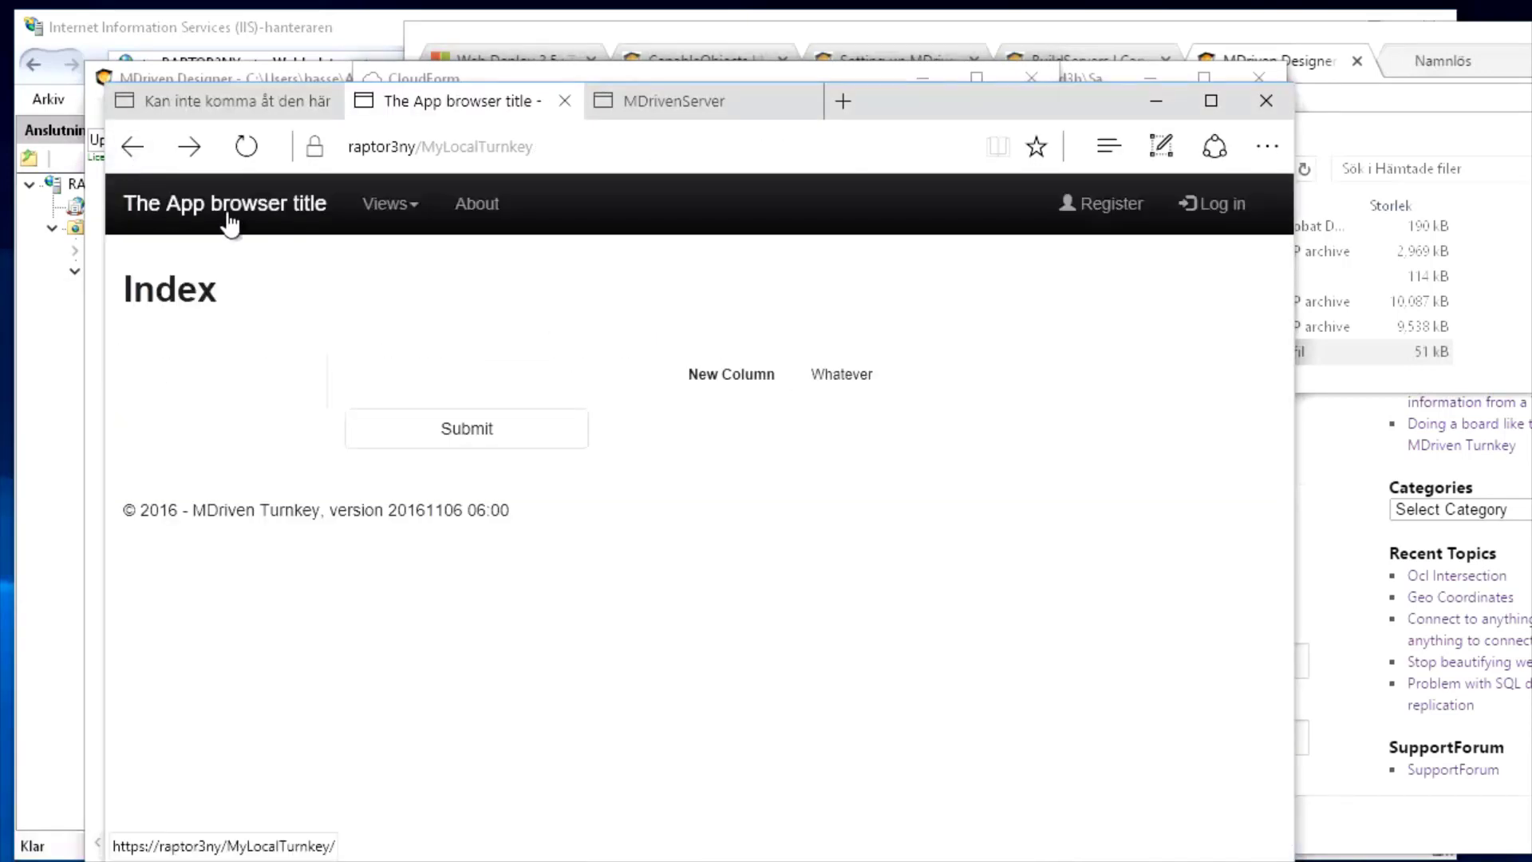
left_click(393, 219)
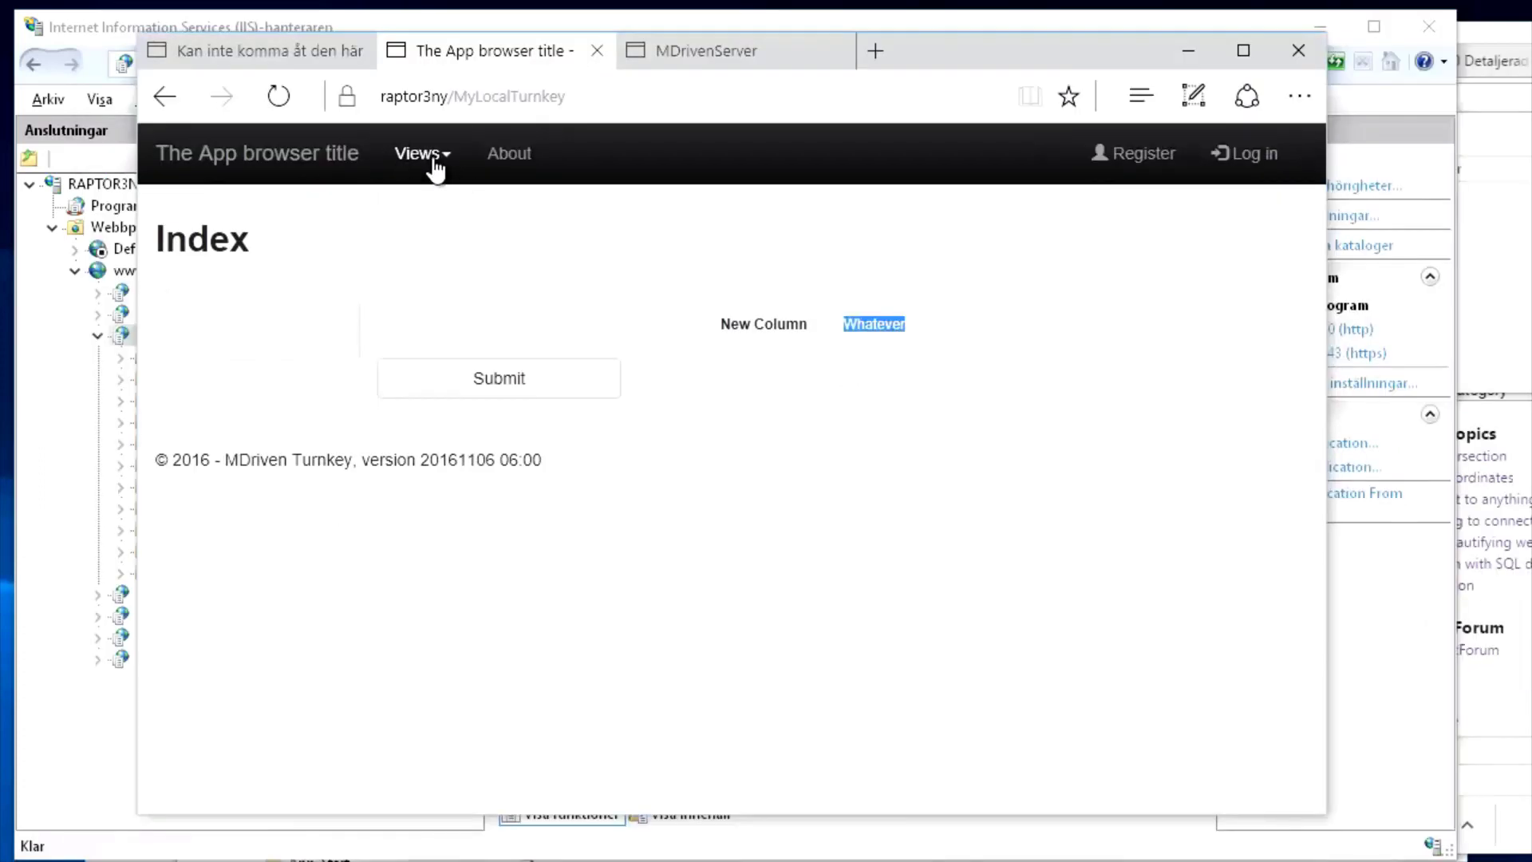
left_click(436, 160)
left_click(476, 225)
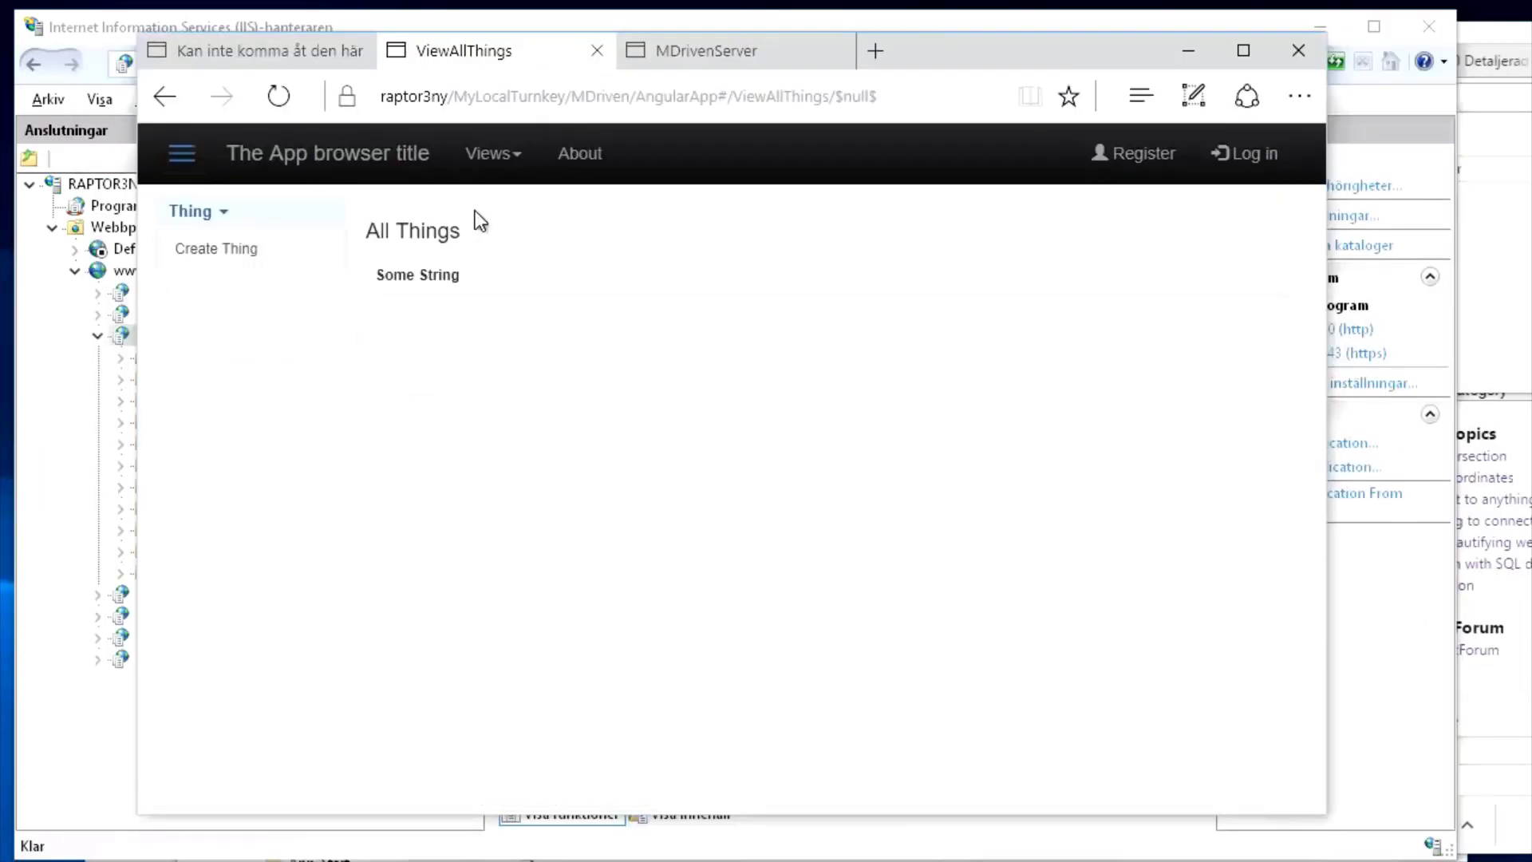
Create a new Thing, open it in View One Thing, dismiss the alert and save it
left_click(234, 252)
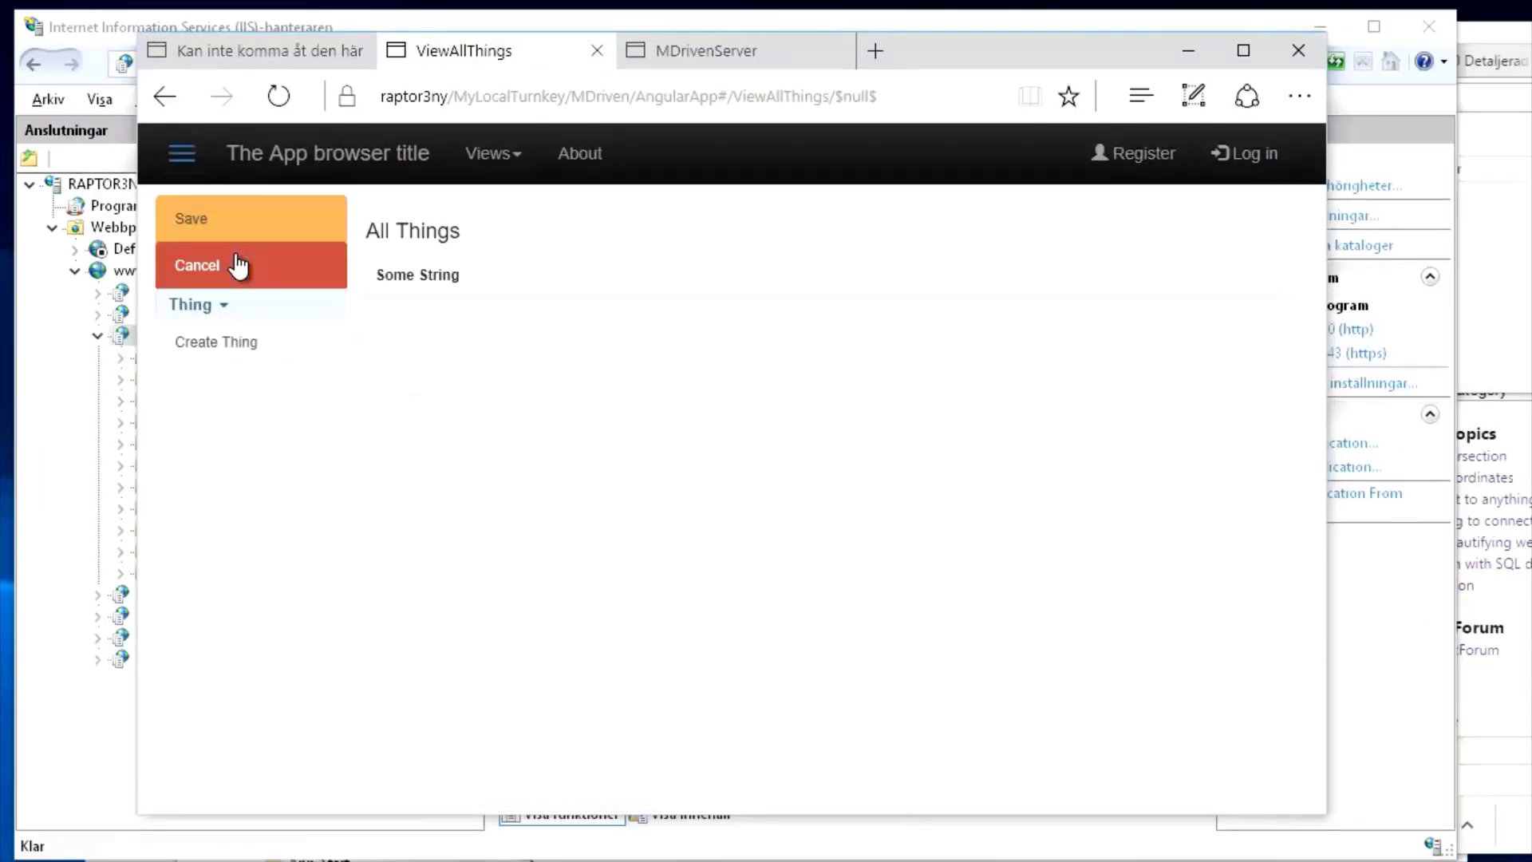
left_click(198, 345)
left_click(394, 311)
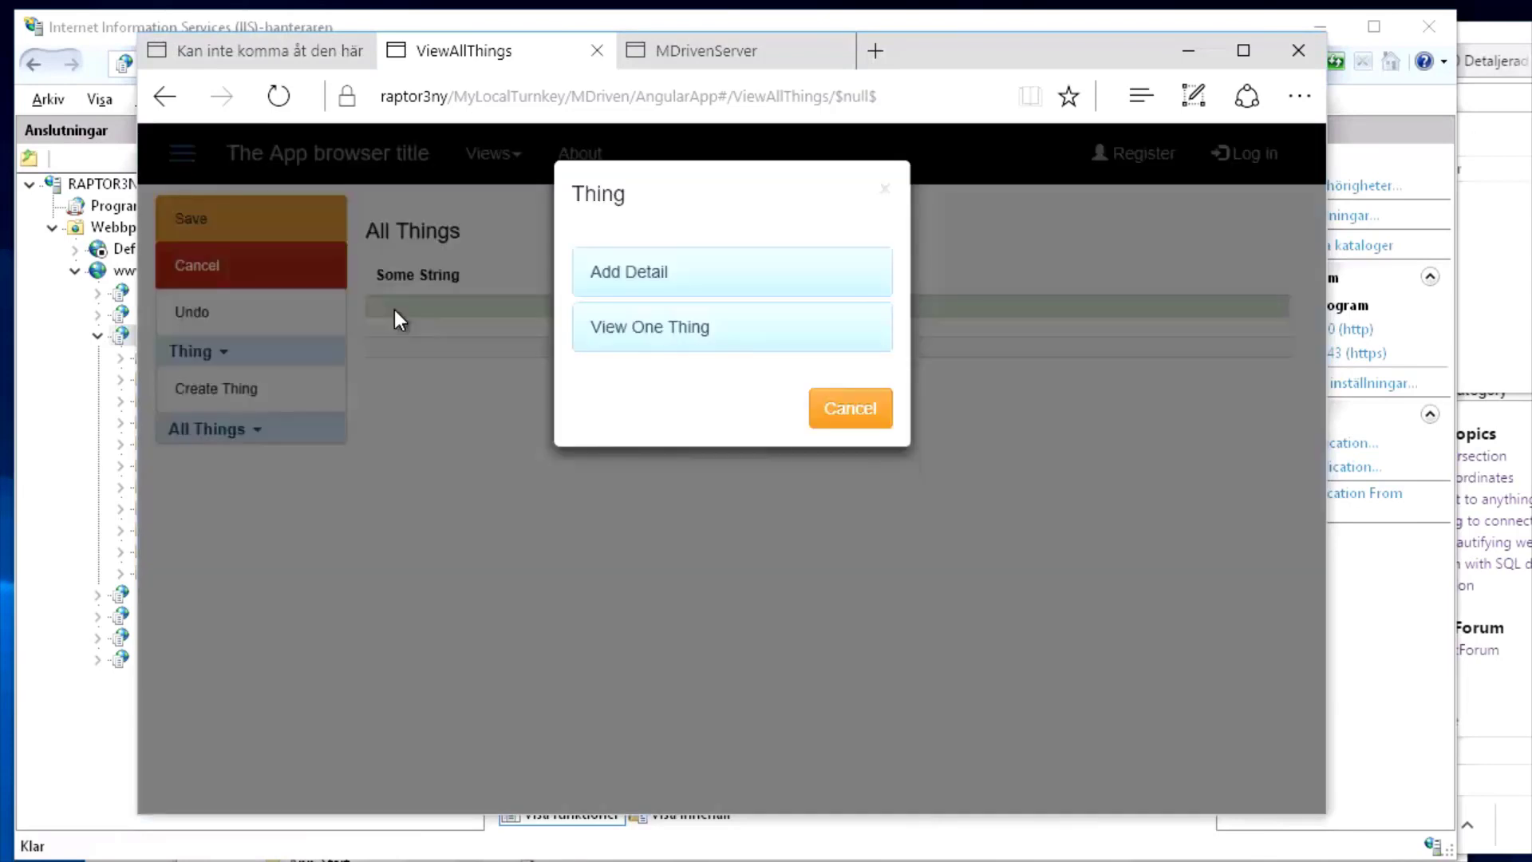
left_click(643, 329)
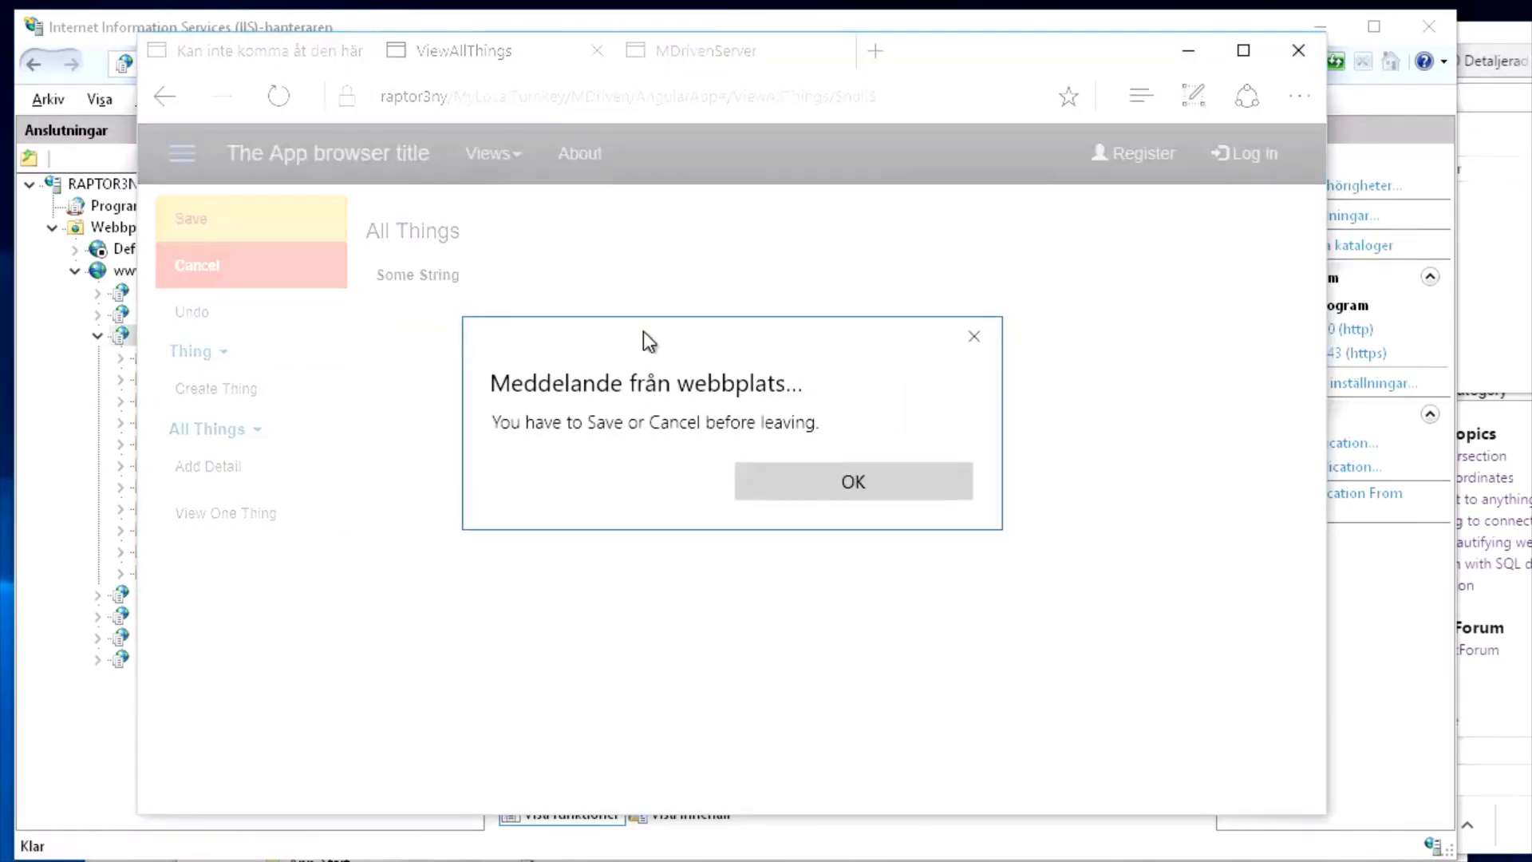
left_click(860, 487)
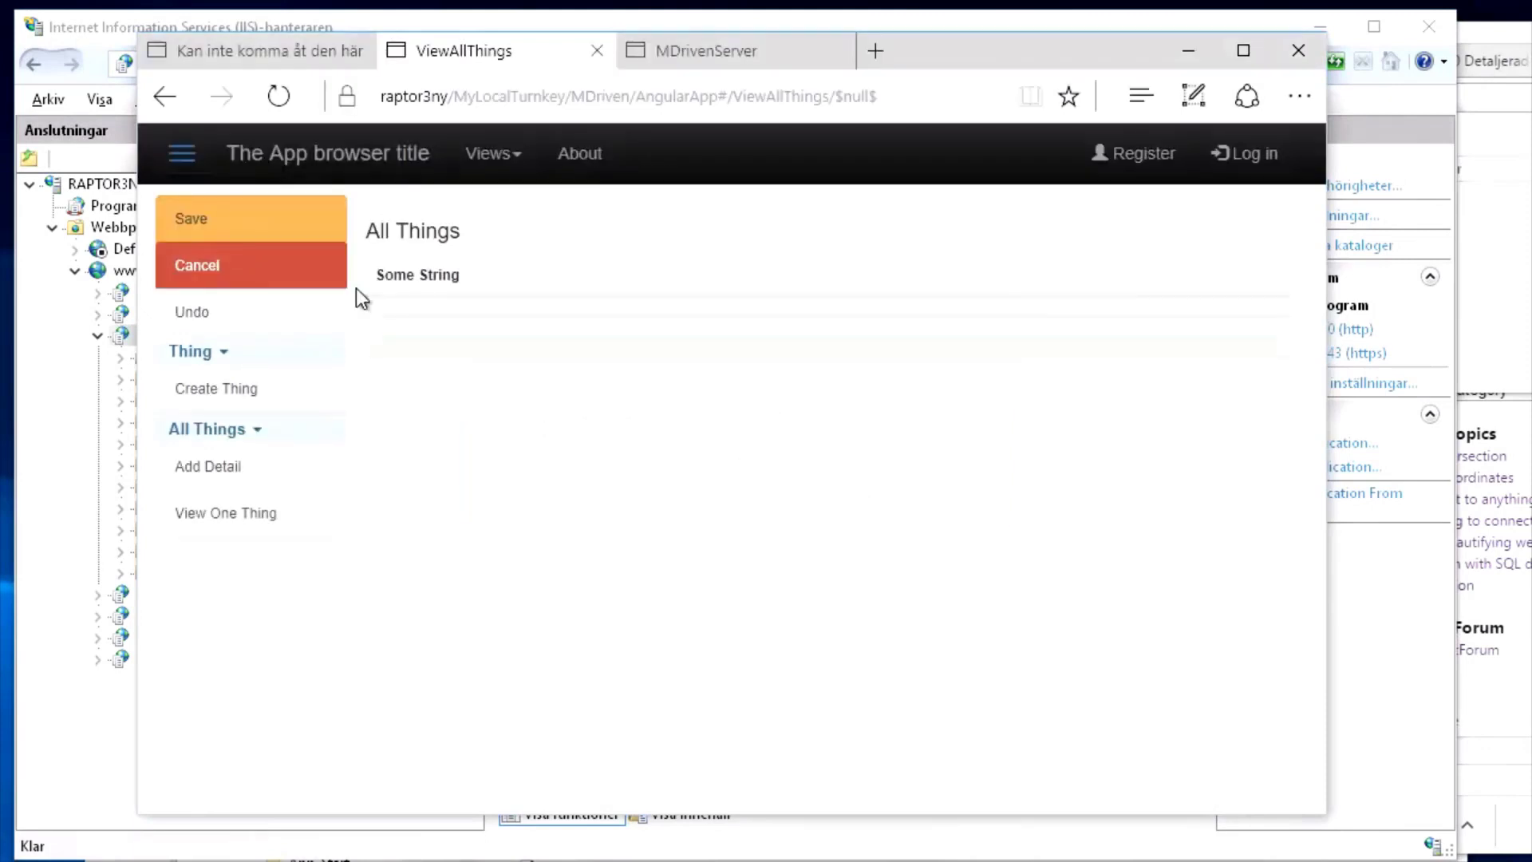
left_click(222, 227)
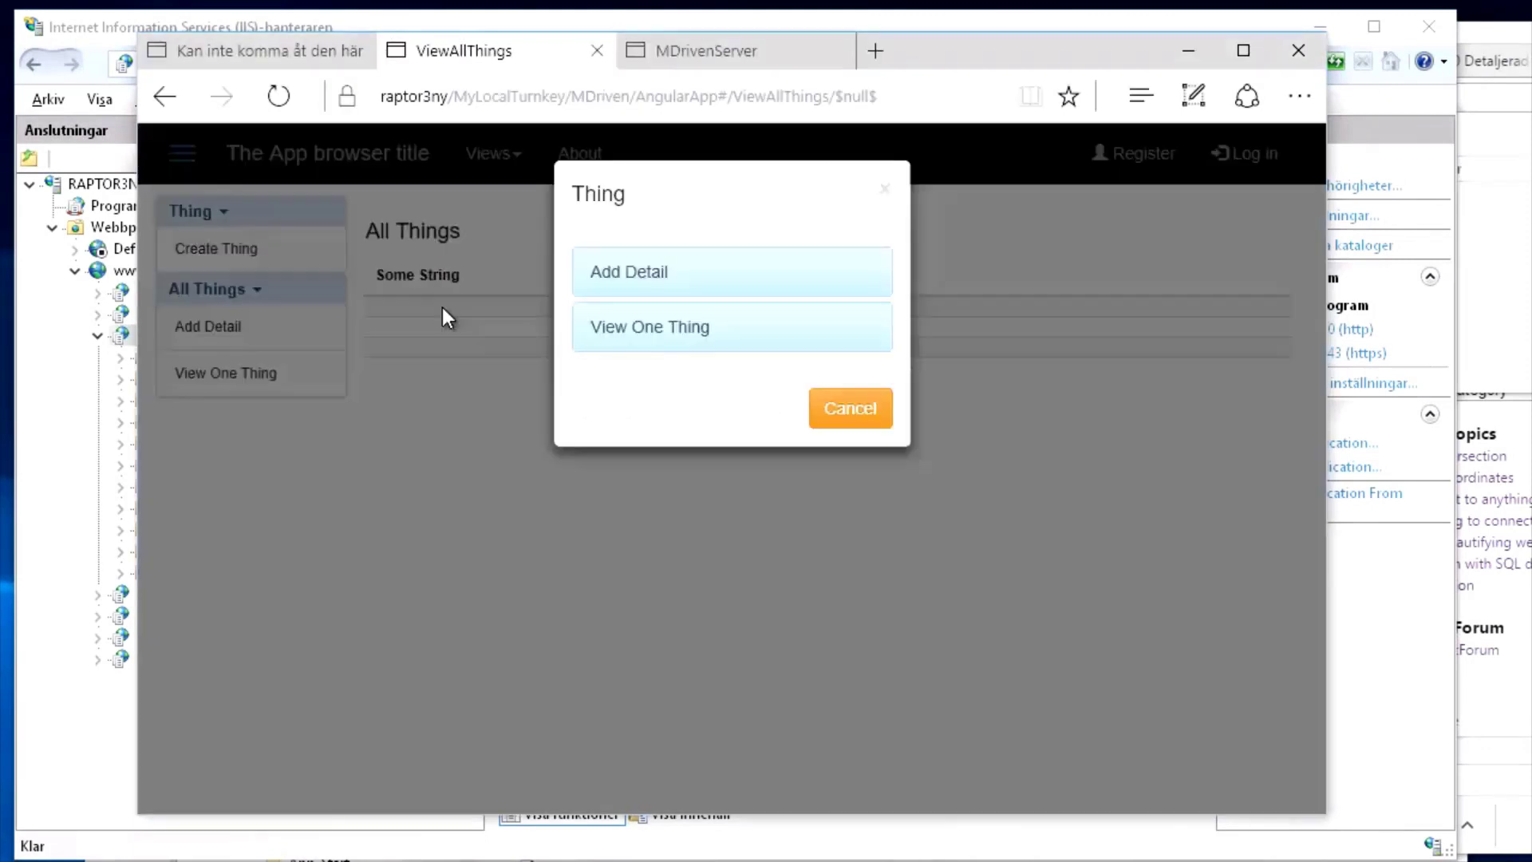
left_click(443, 309)
Give a Thing Some Int 23 and Some String 'Hello', leave Some Value empty, and save
left_click(628, 330)
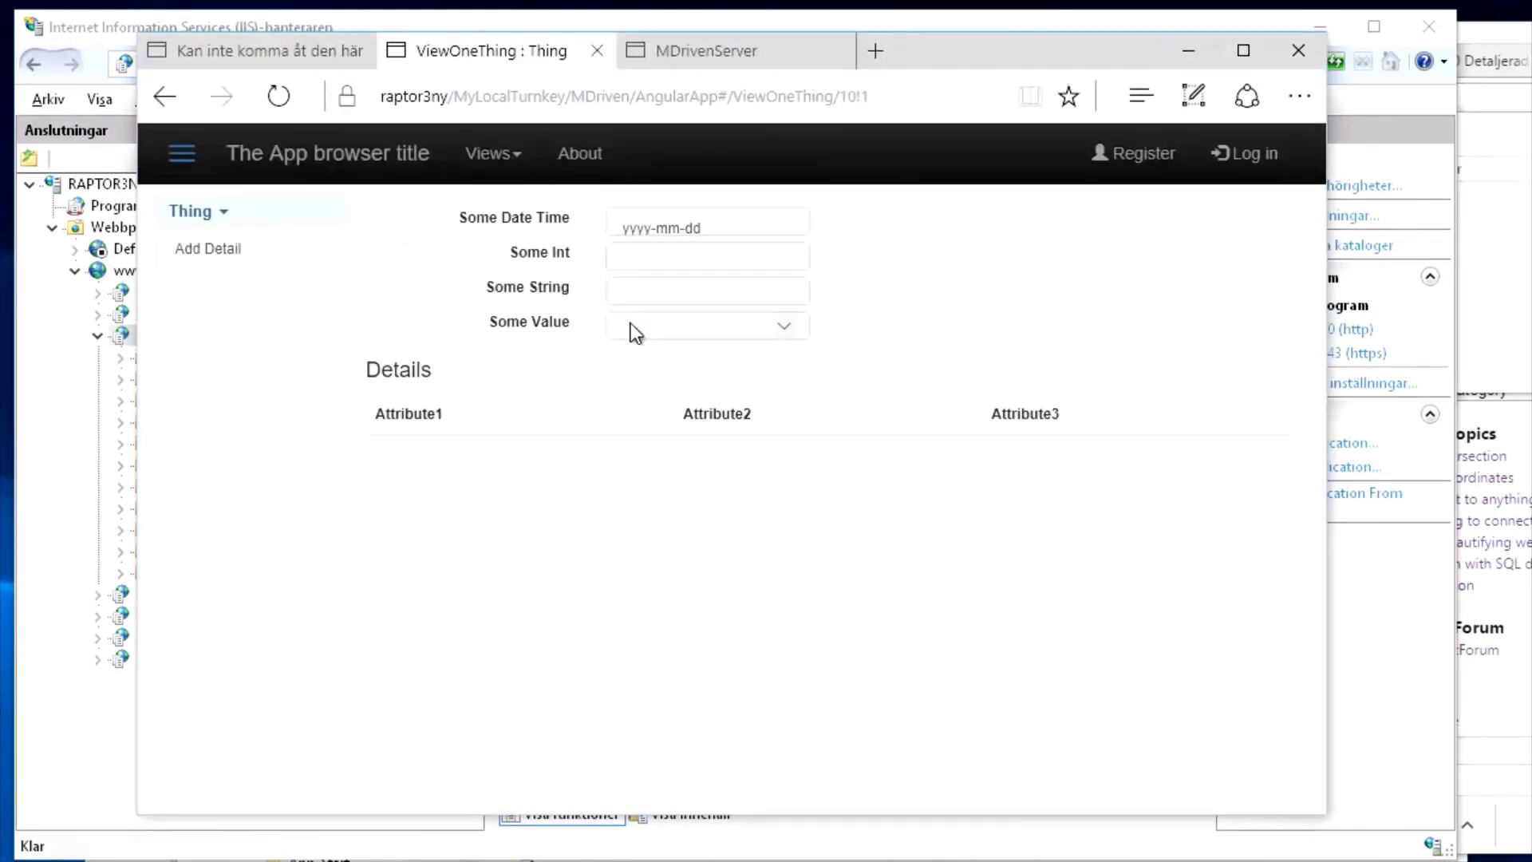
left_click(644, 259)
type("23")
key("Tab")
type("He")
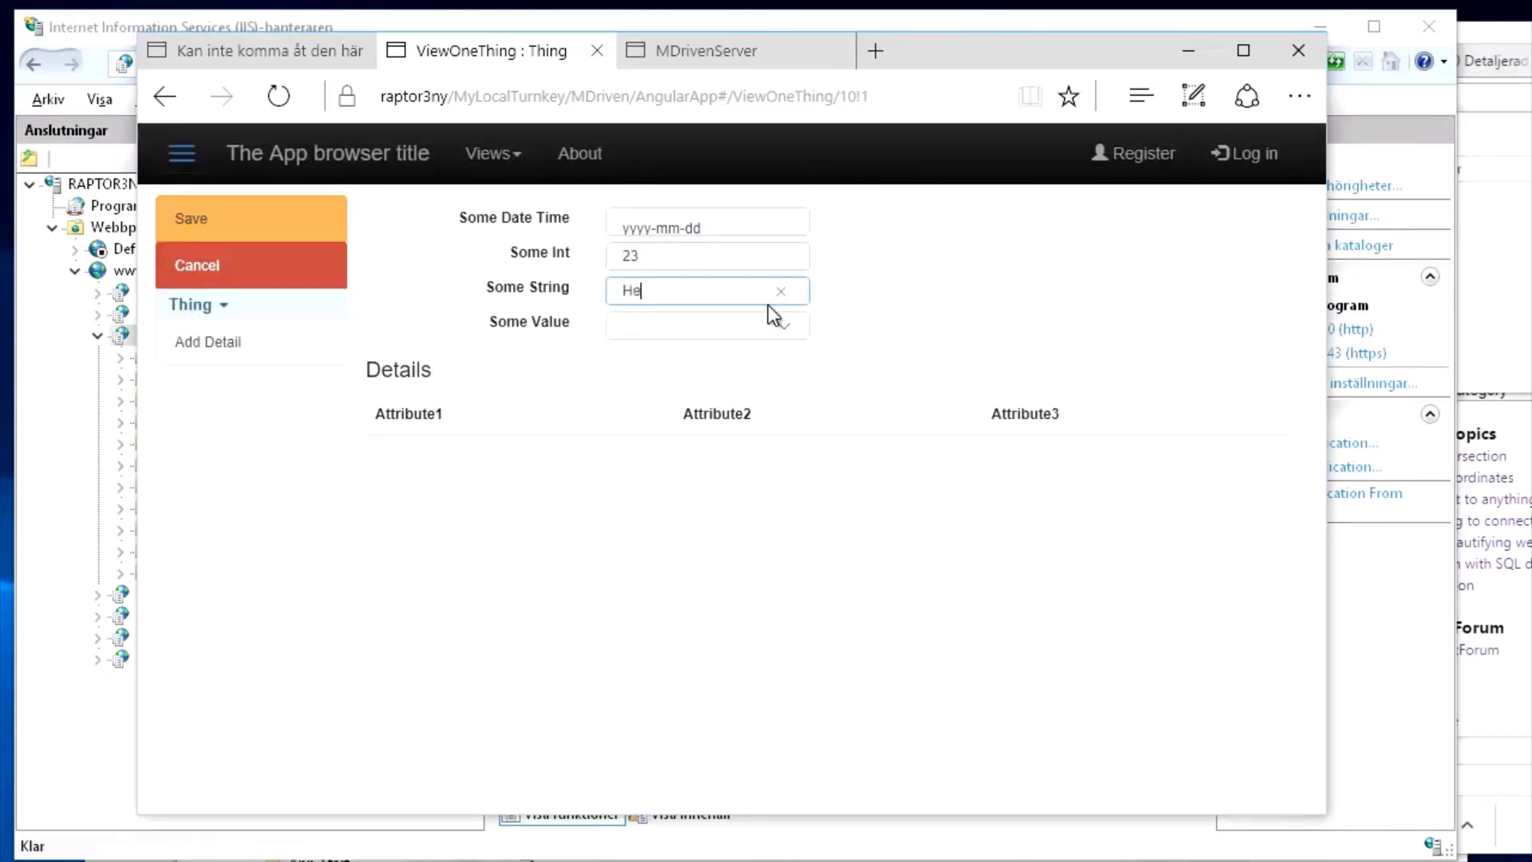
type("llo")
key("Tab")
left_click(790, 325)
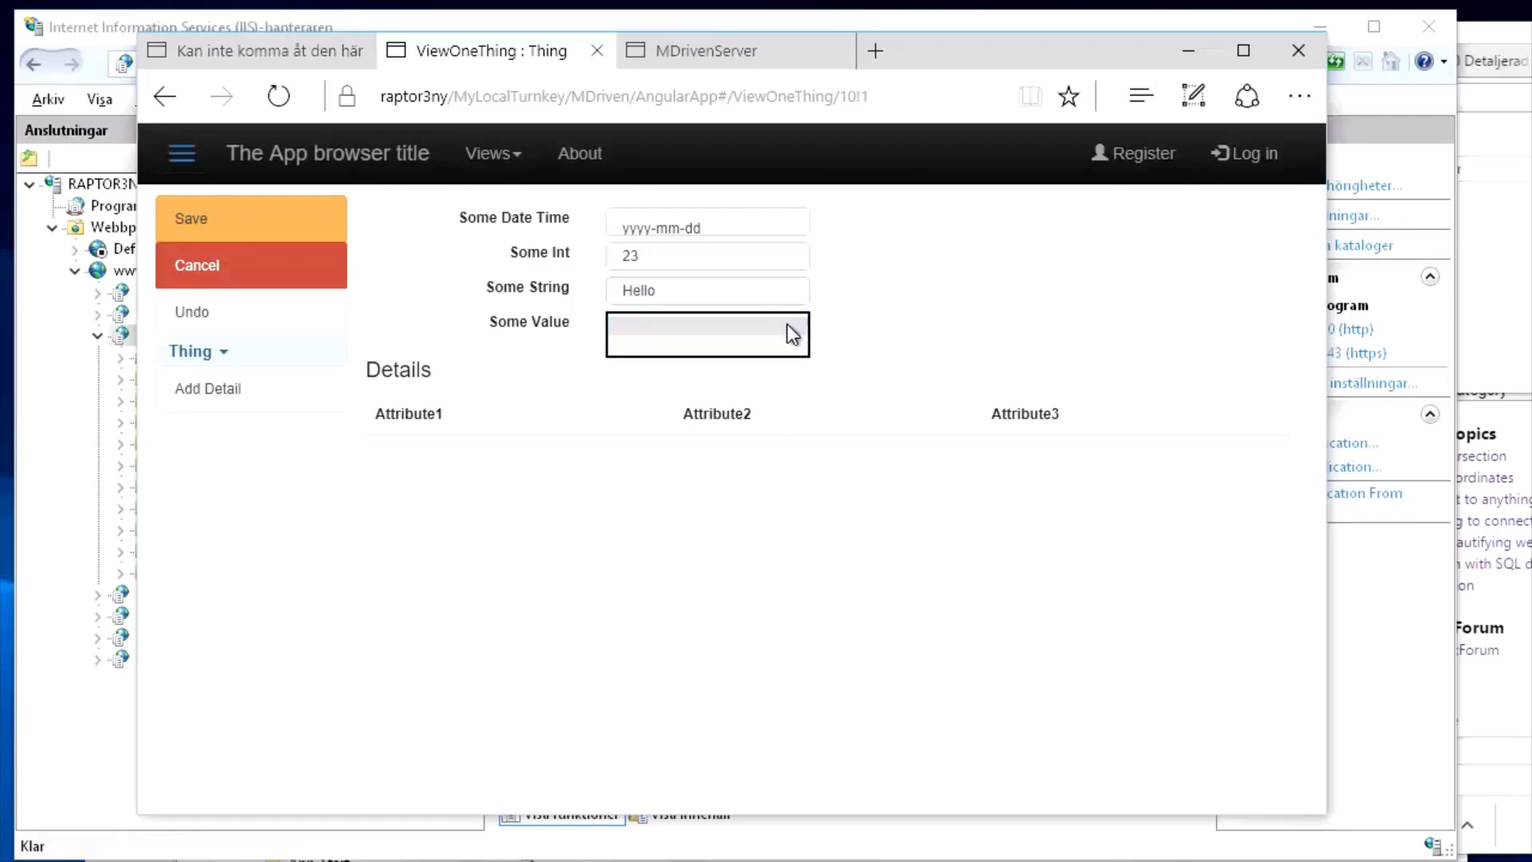
left_click(790, 332)
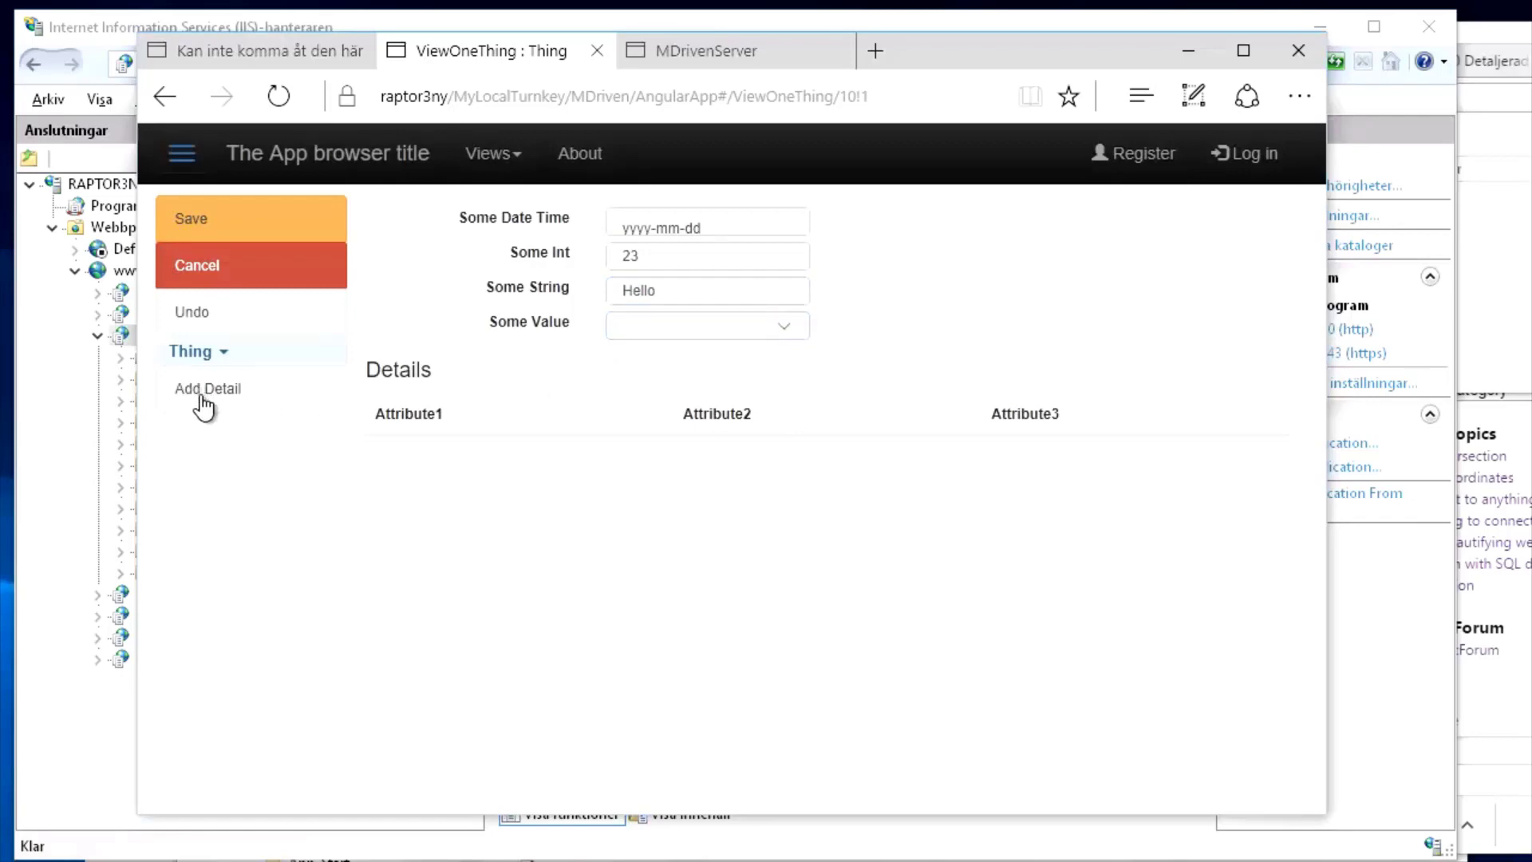
left_click(781, 327)
left_click(765, 348)
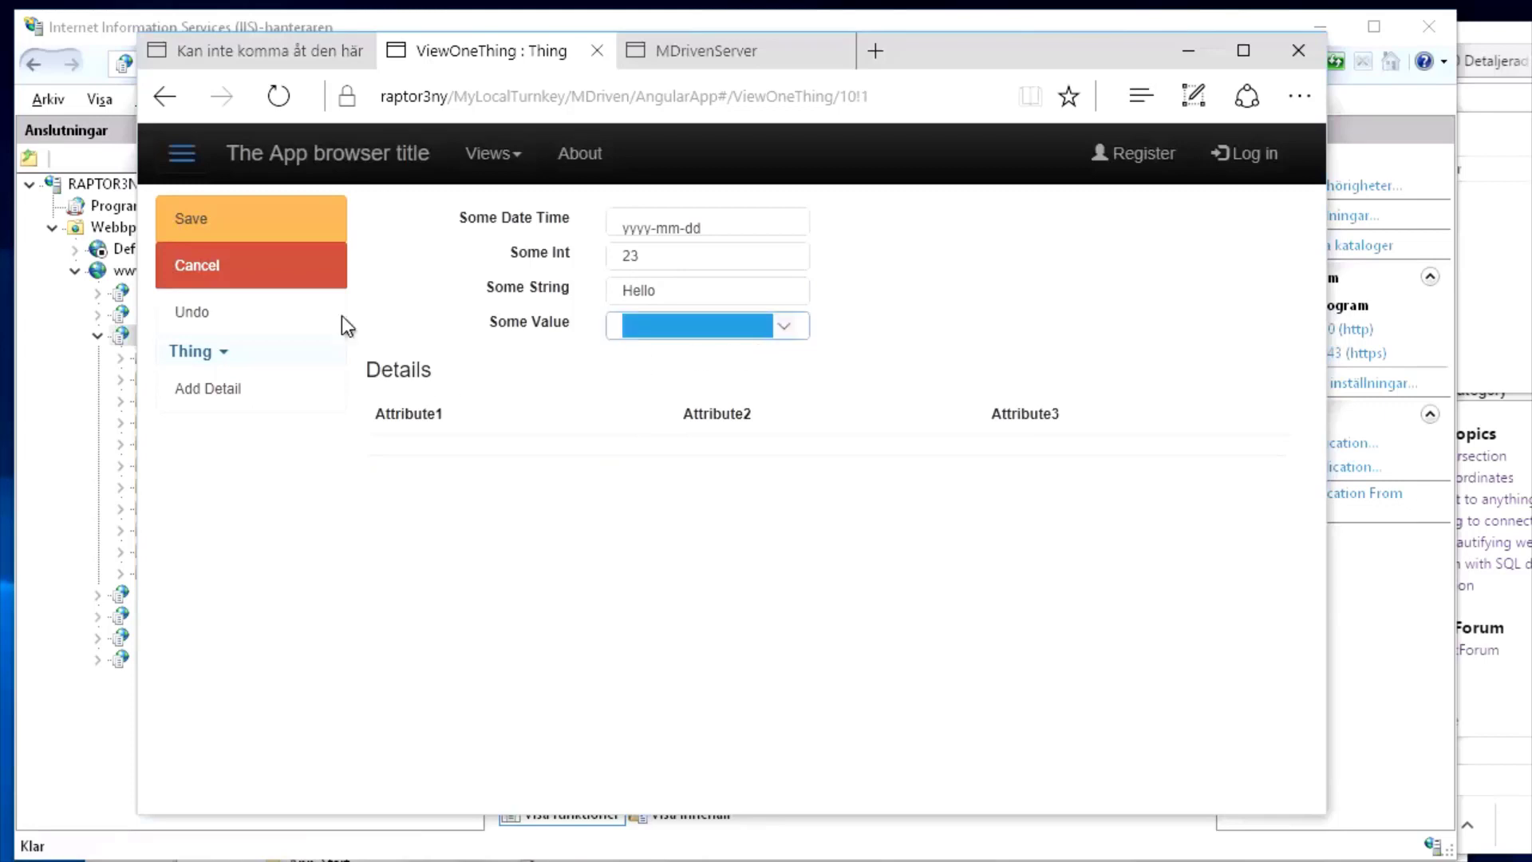
left_click(221, 231)
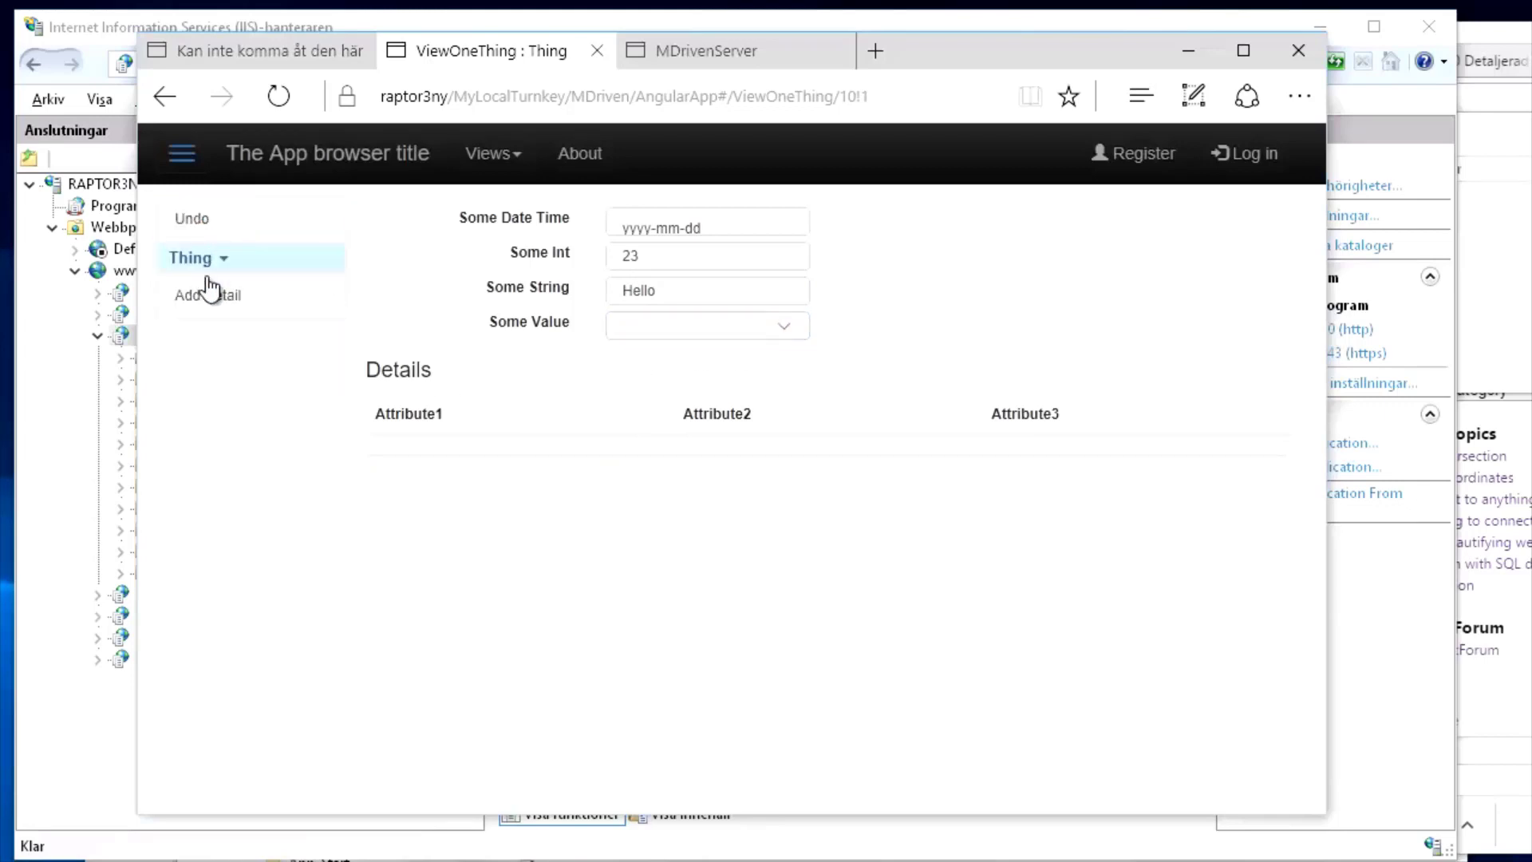
Set the other Thing's Some String to 'dddd', add a detail row, save, and return to All Things
left_click(162, 102)
left_click(405, 361)
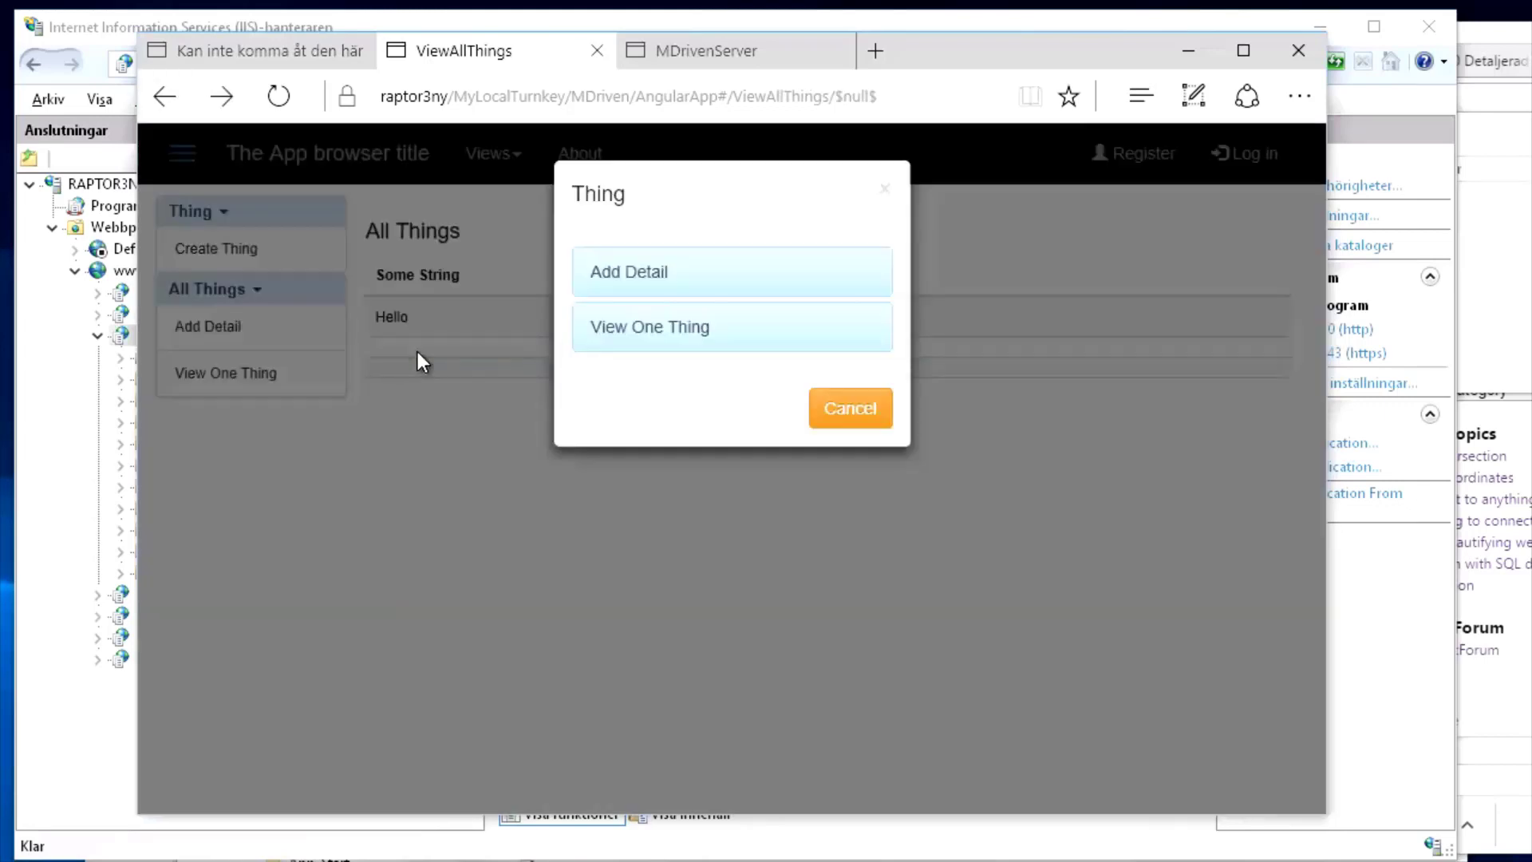
left_click(638, 344)
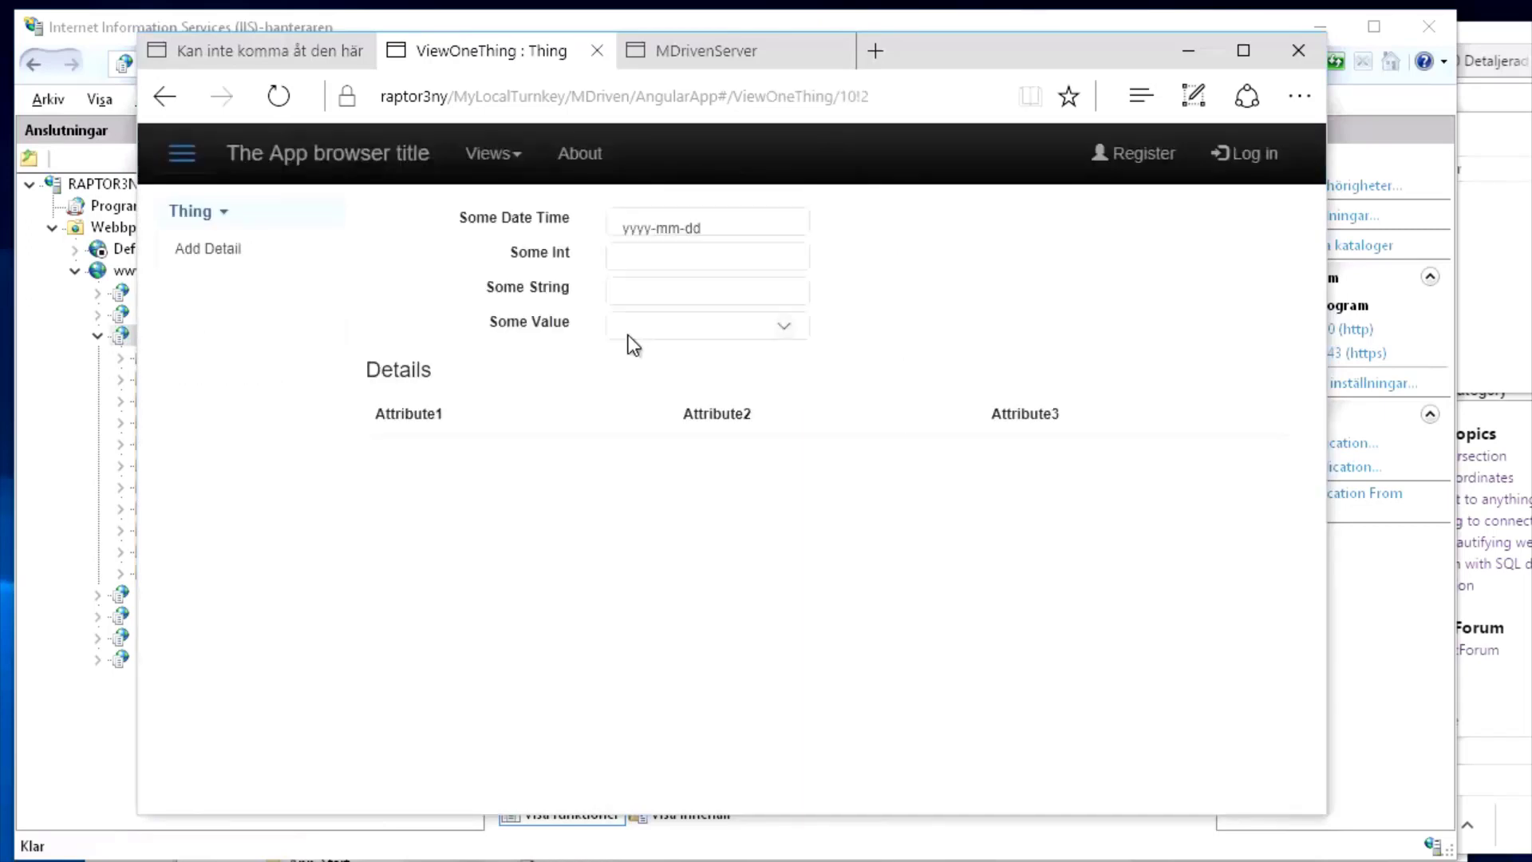
left_click(660, 292)
type("dddd")
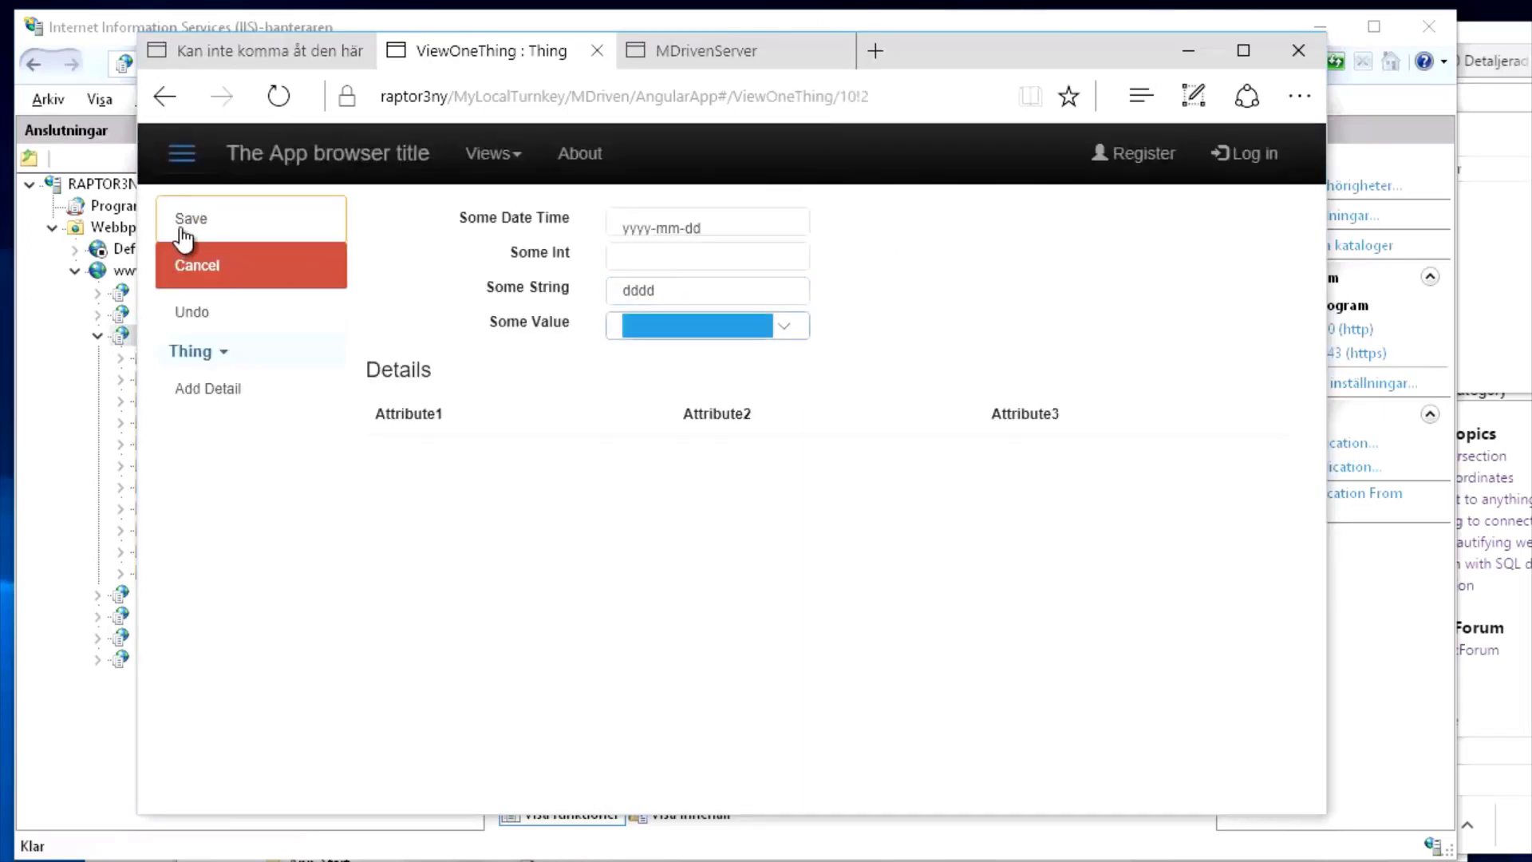
left_click(182, 225)
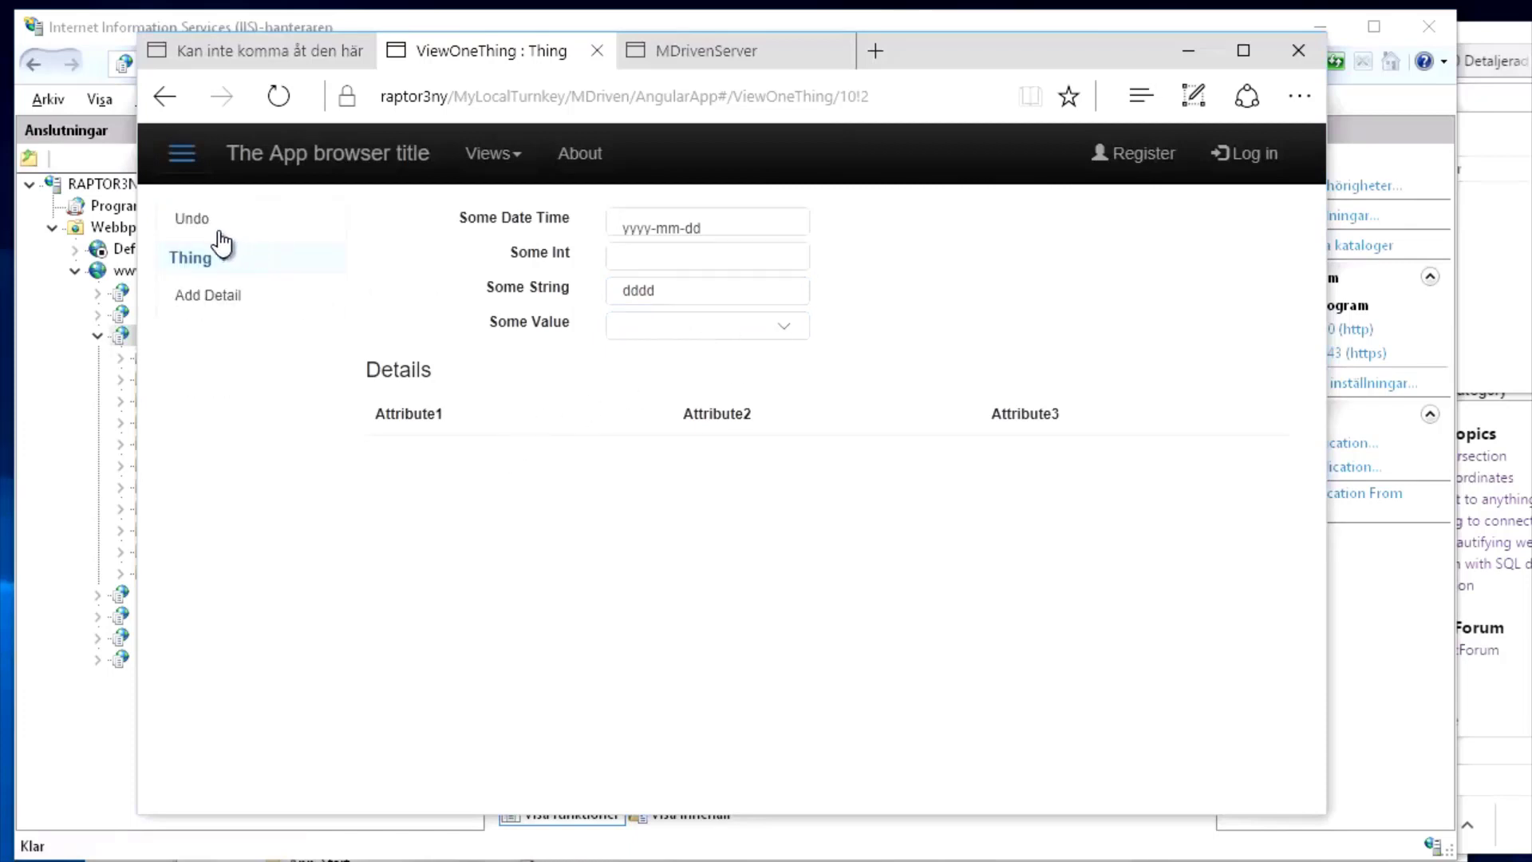
left_click(198, 304)
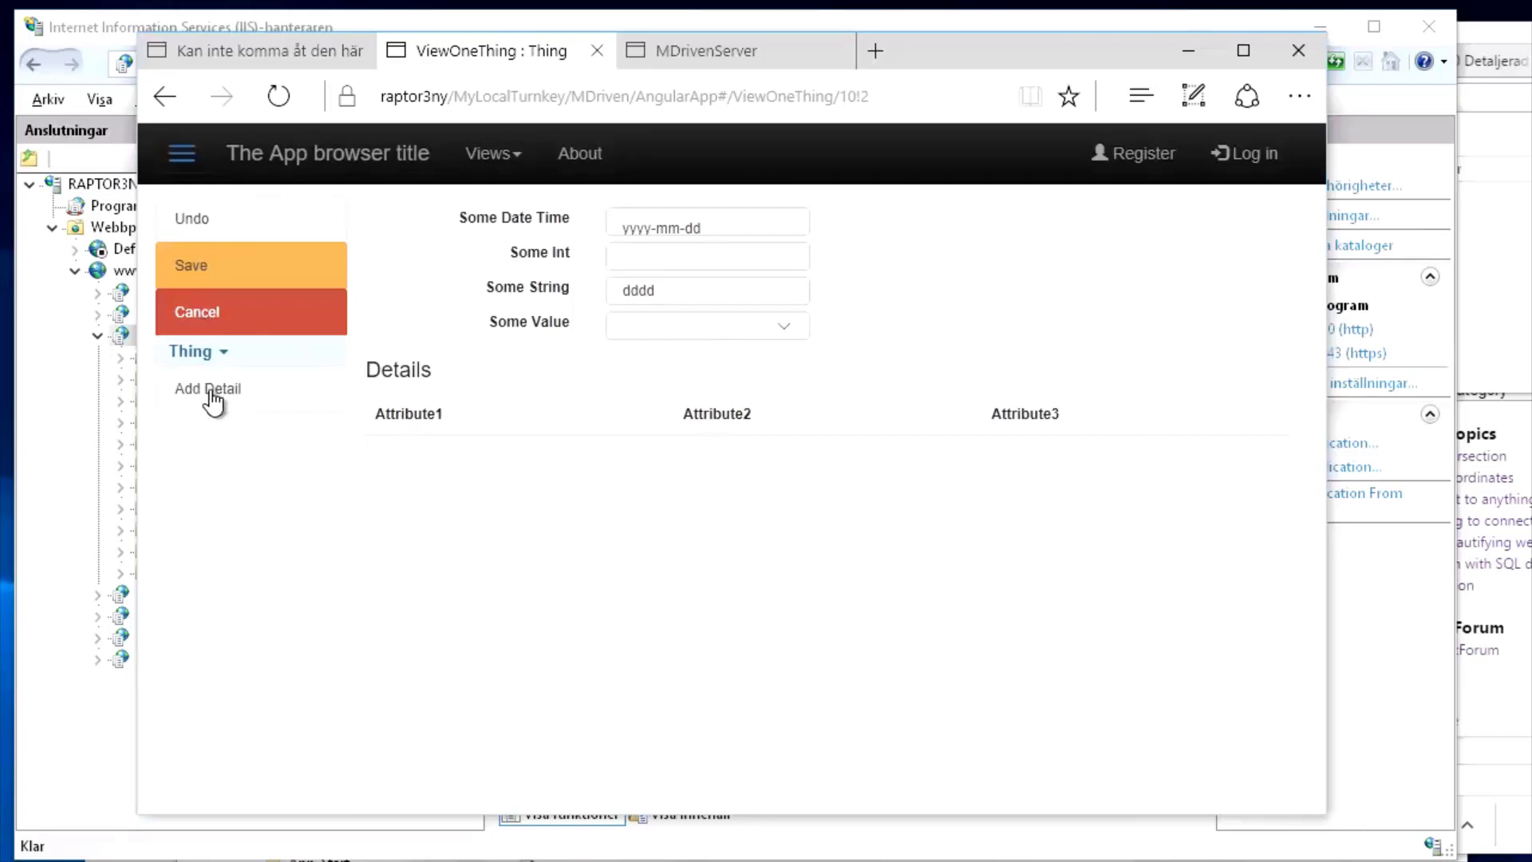
left_click(209, 281)
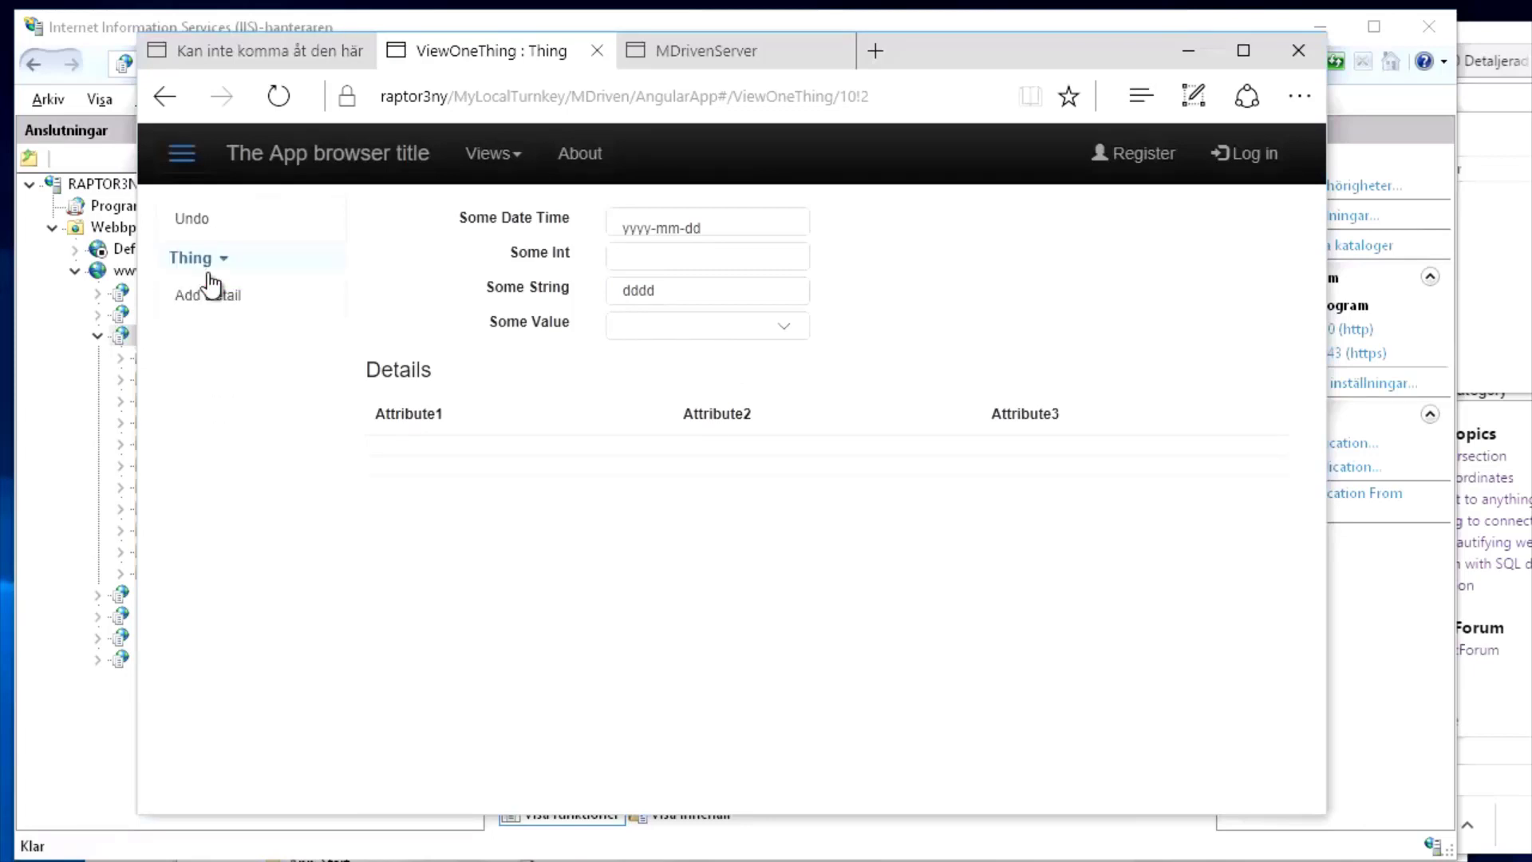
left_click(486, 156)
left_click(504, 197)
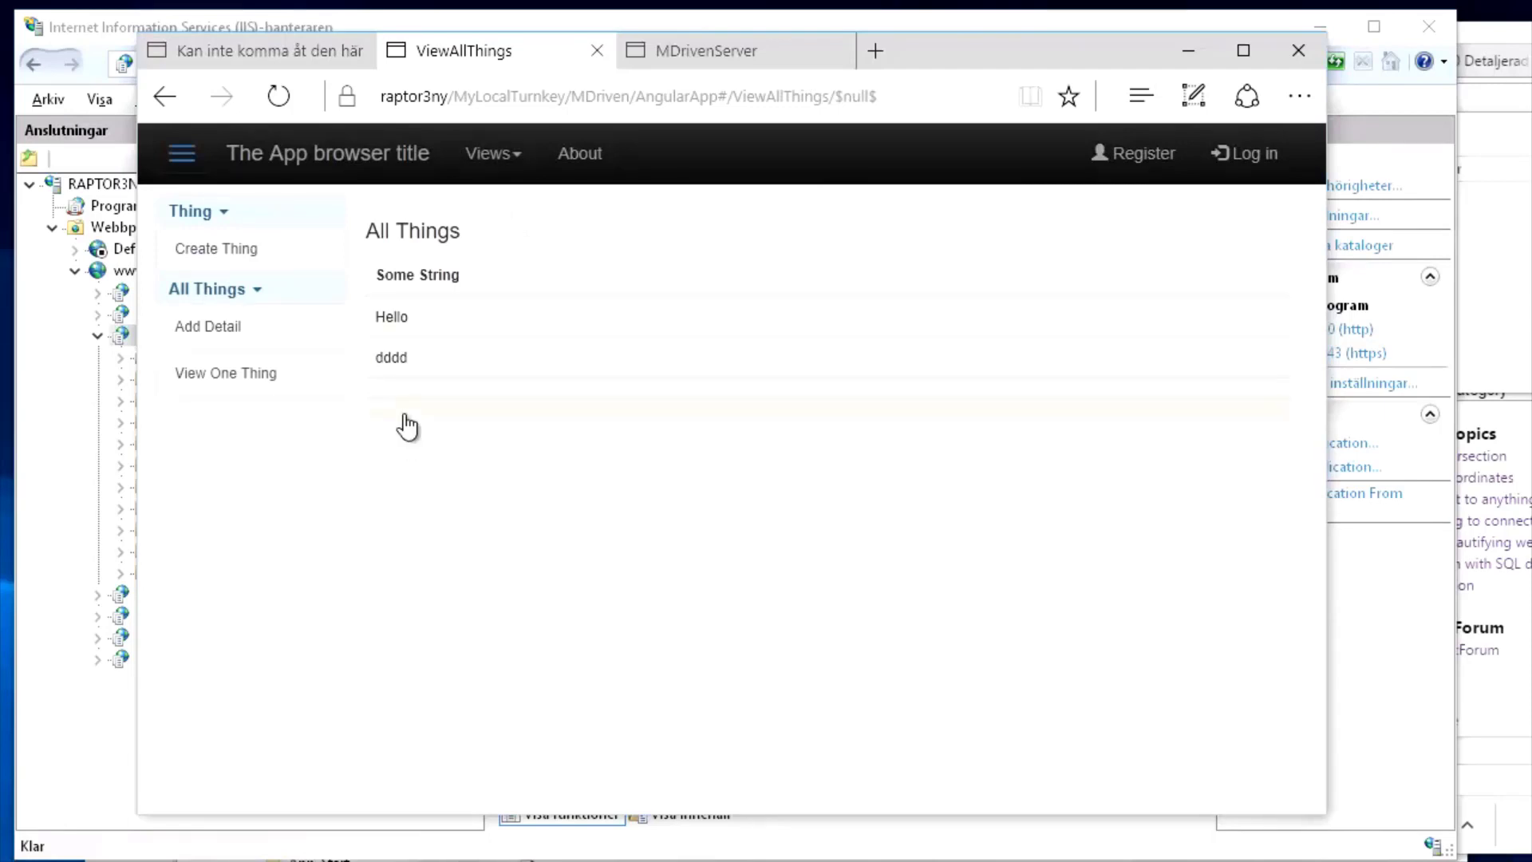
Switch to MDriven Designer and open the ViewOneThing view model in the ViewModel Editor
key("alt+Tab")
key("alt+Tab")
key("alt+Tab")
key("alt+Tab")
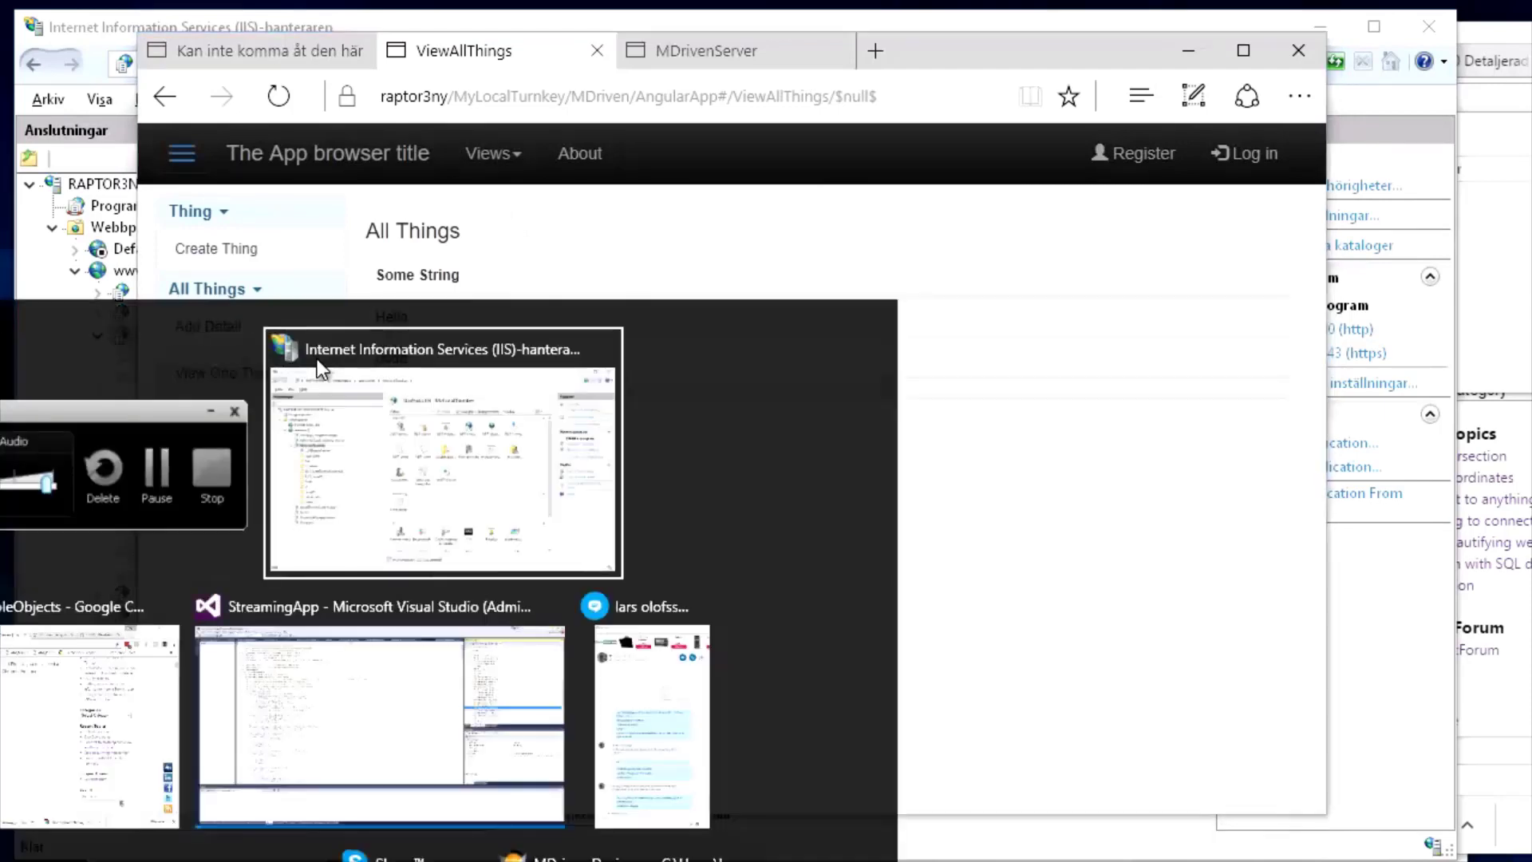
key("alt+Tab")
key("alt+Tab")
key("alt+Tab")
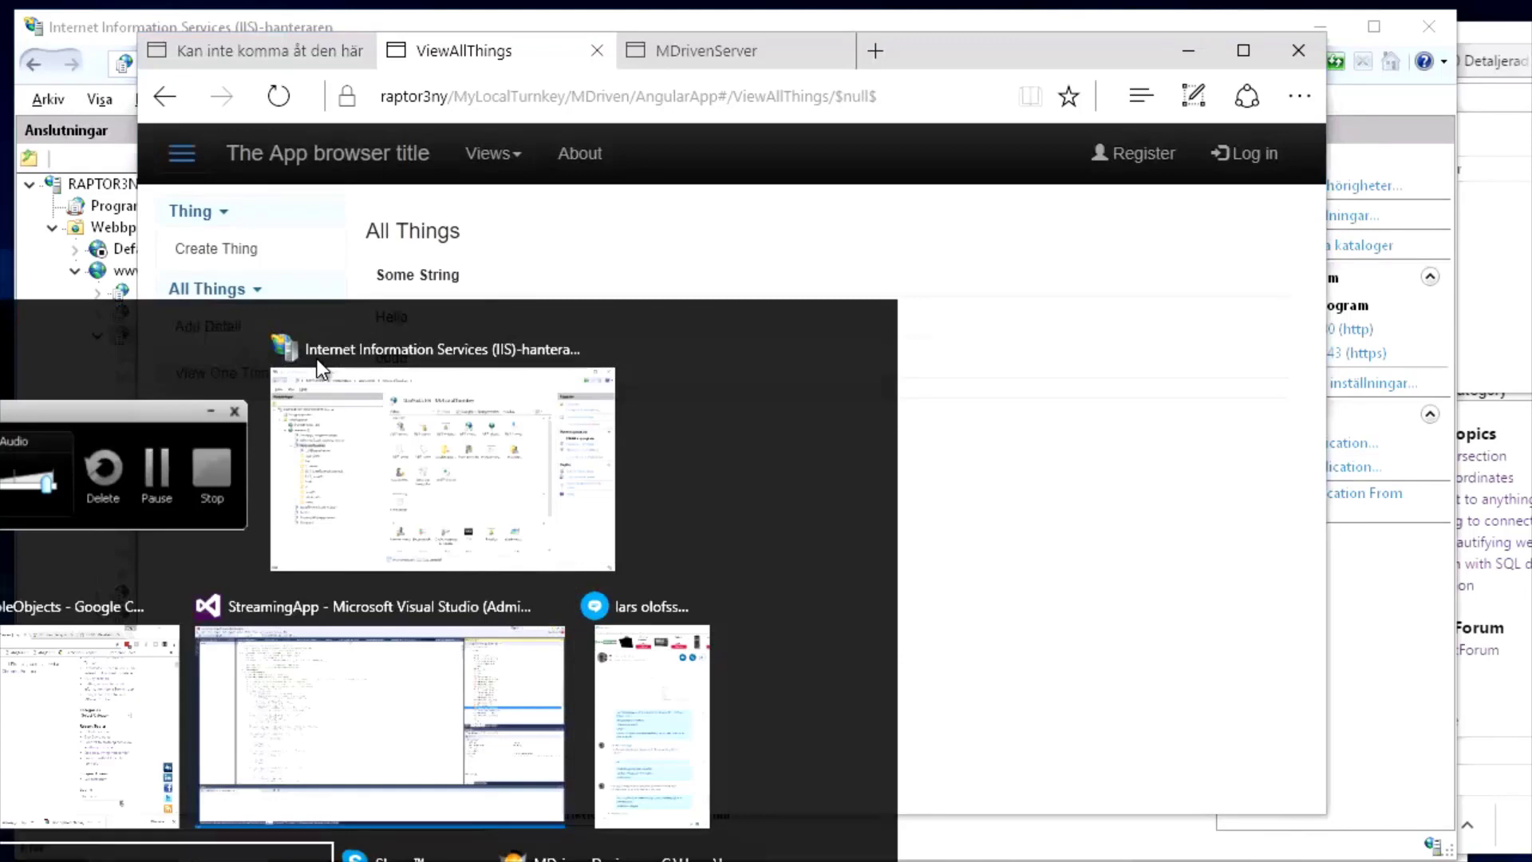
key("alt+Tab")
key("alt+Tab")
key("alt+Tab")
key("alt+Tab")
key("alt+Tab")
key("alt+Tab")
key("alt+Tab")
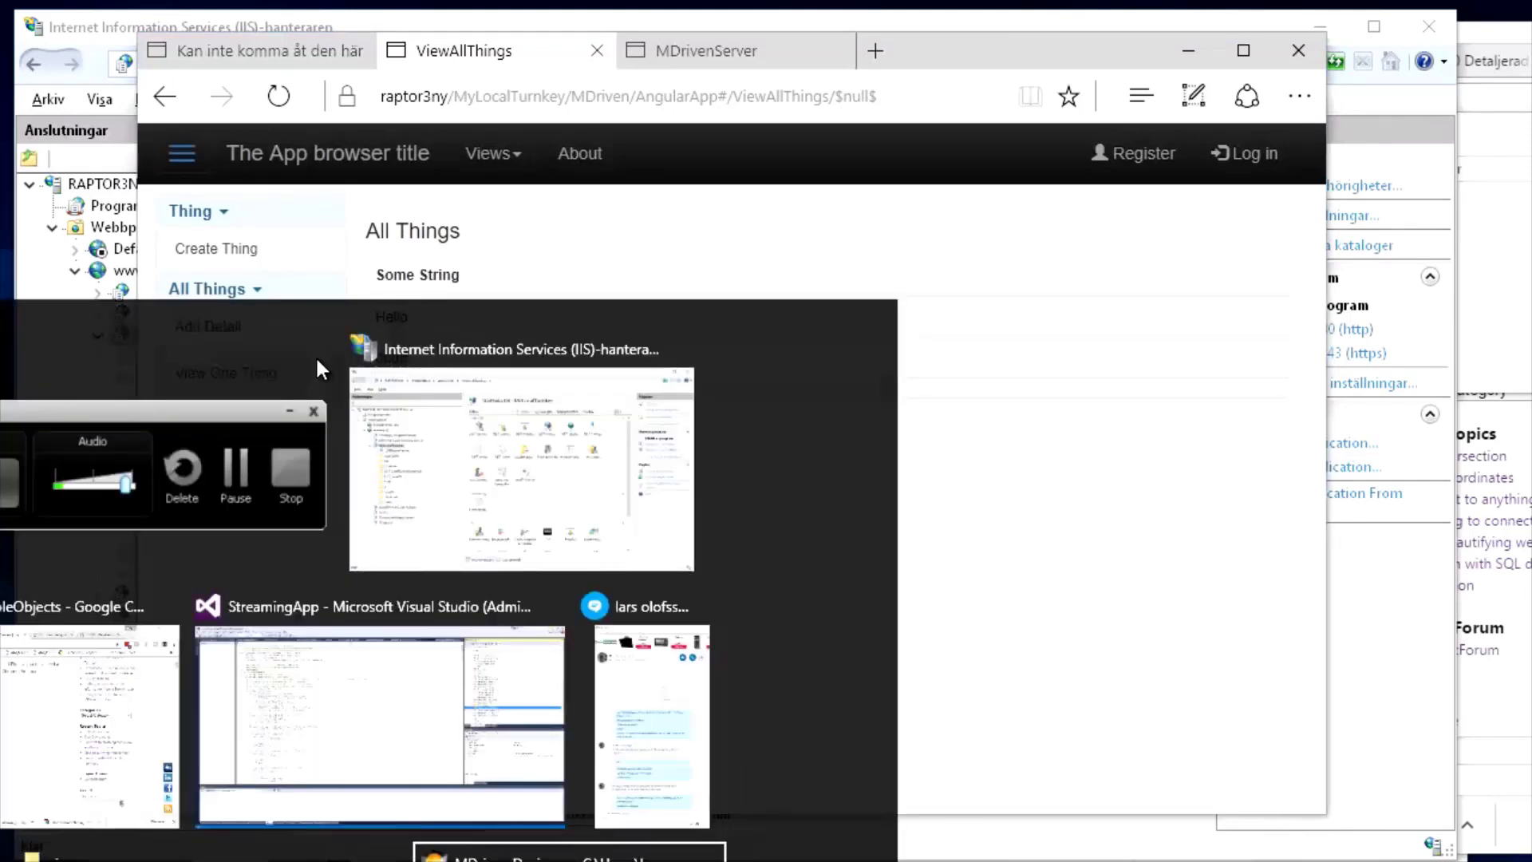
key("alt+Tab")
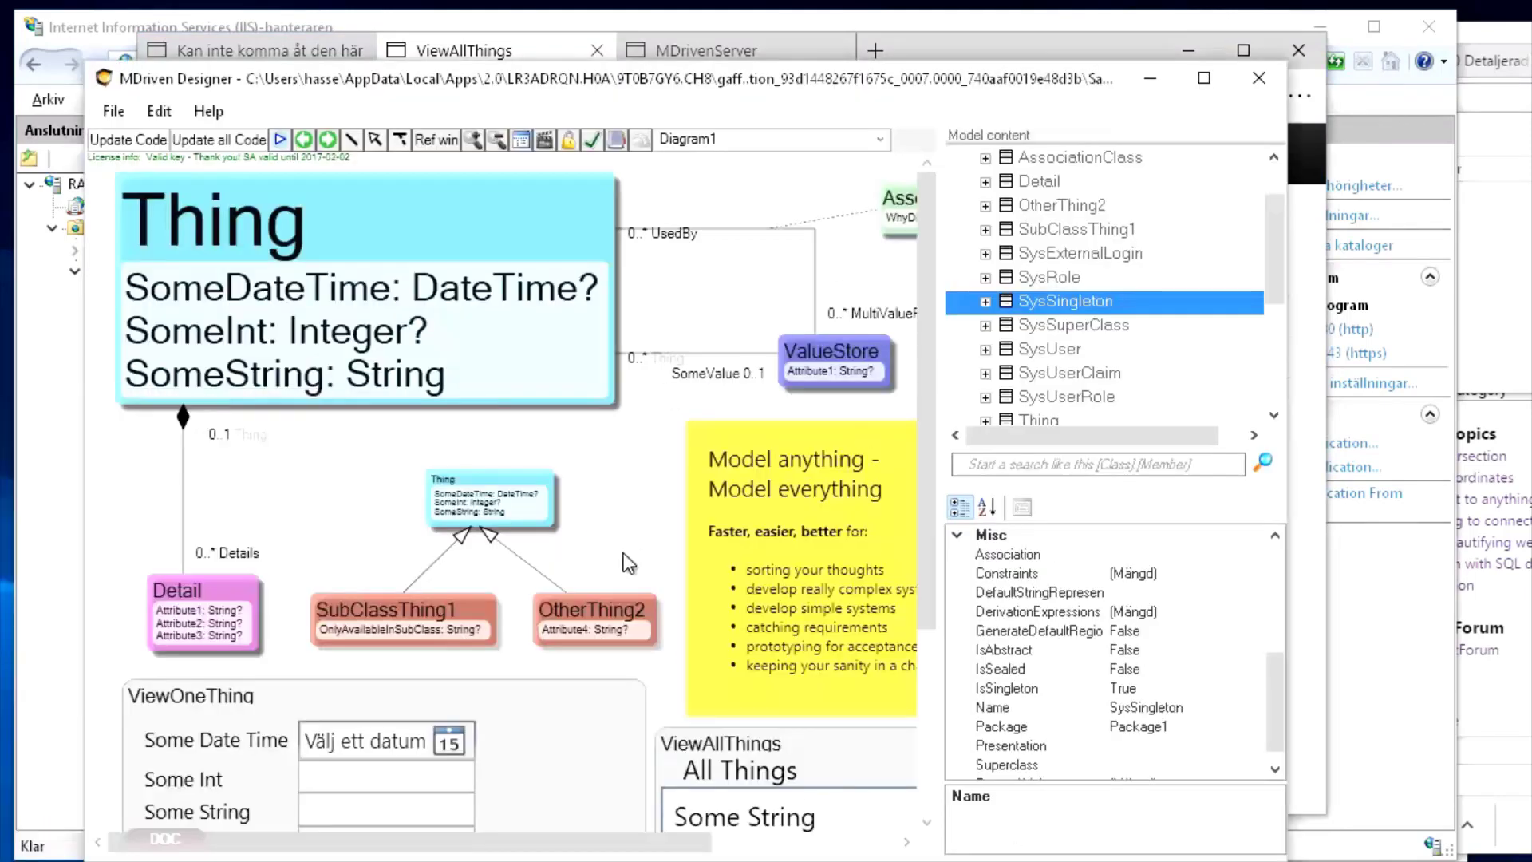
left_click_drag(925, 442, 917, 603)
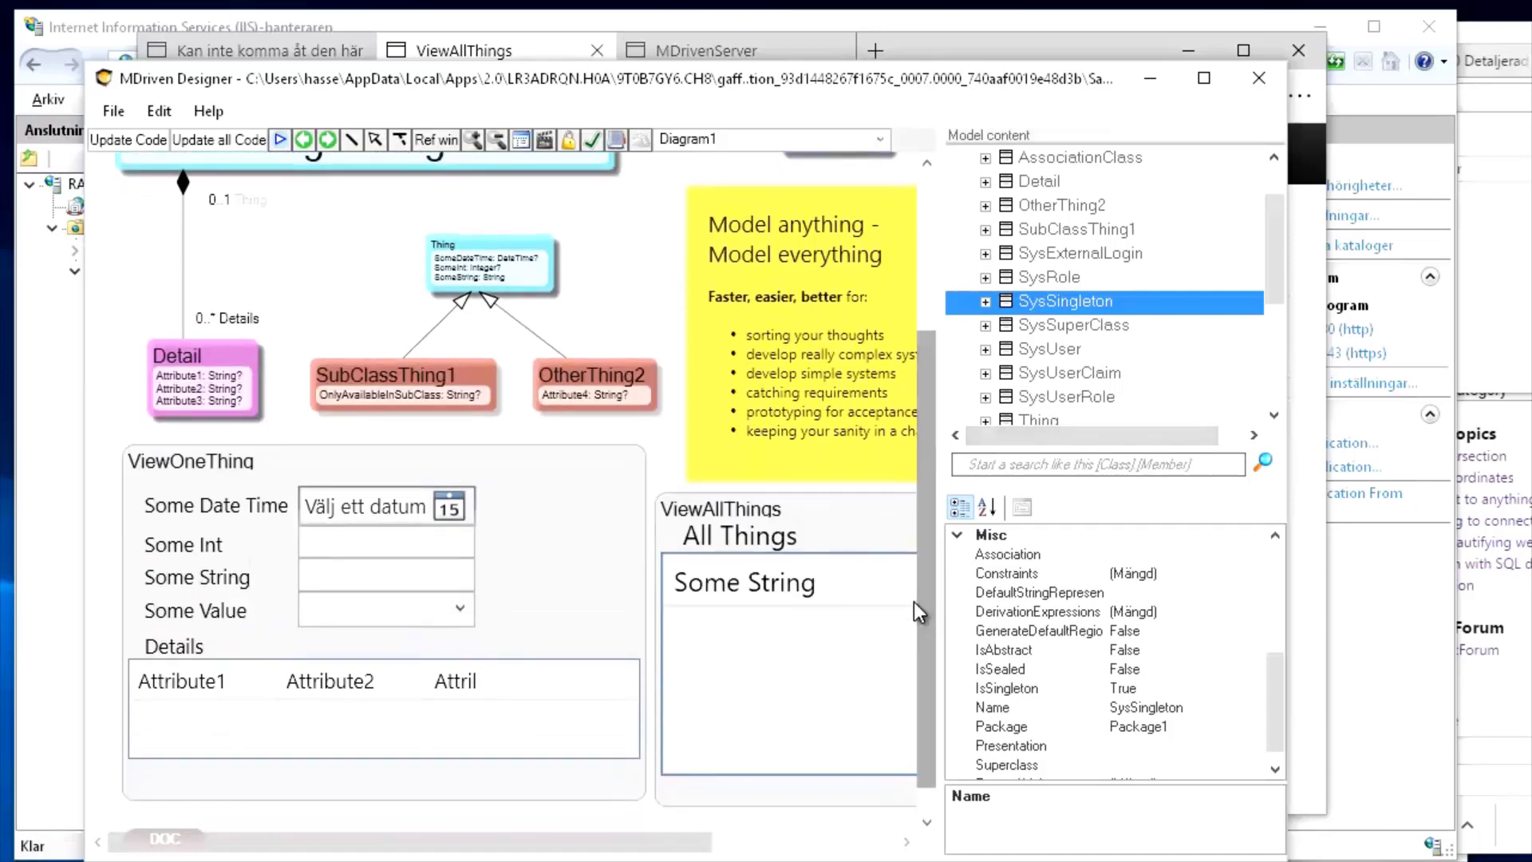
double_click(576, 533)
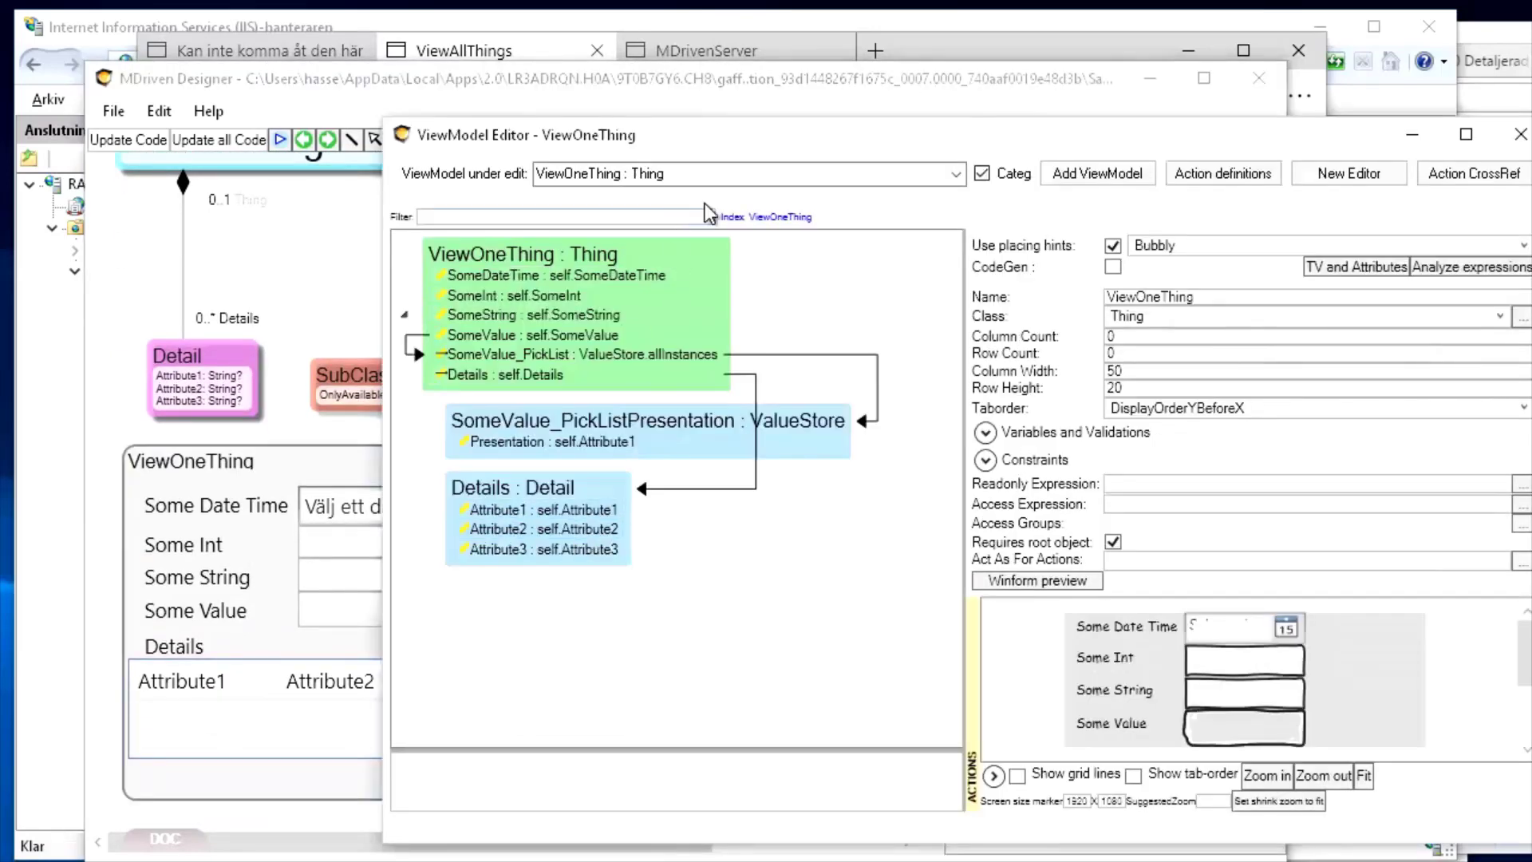
left_click_drag(736, 150, 592, 141)
Inspect the Details' Attribute1 column, then add a new empty view model, ViewModel1
left_click(364, 500)
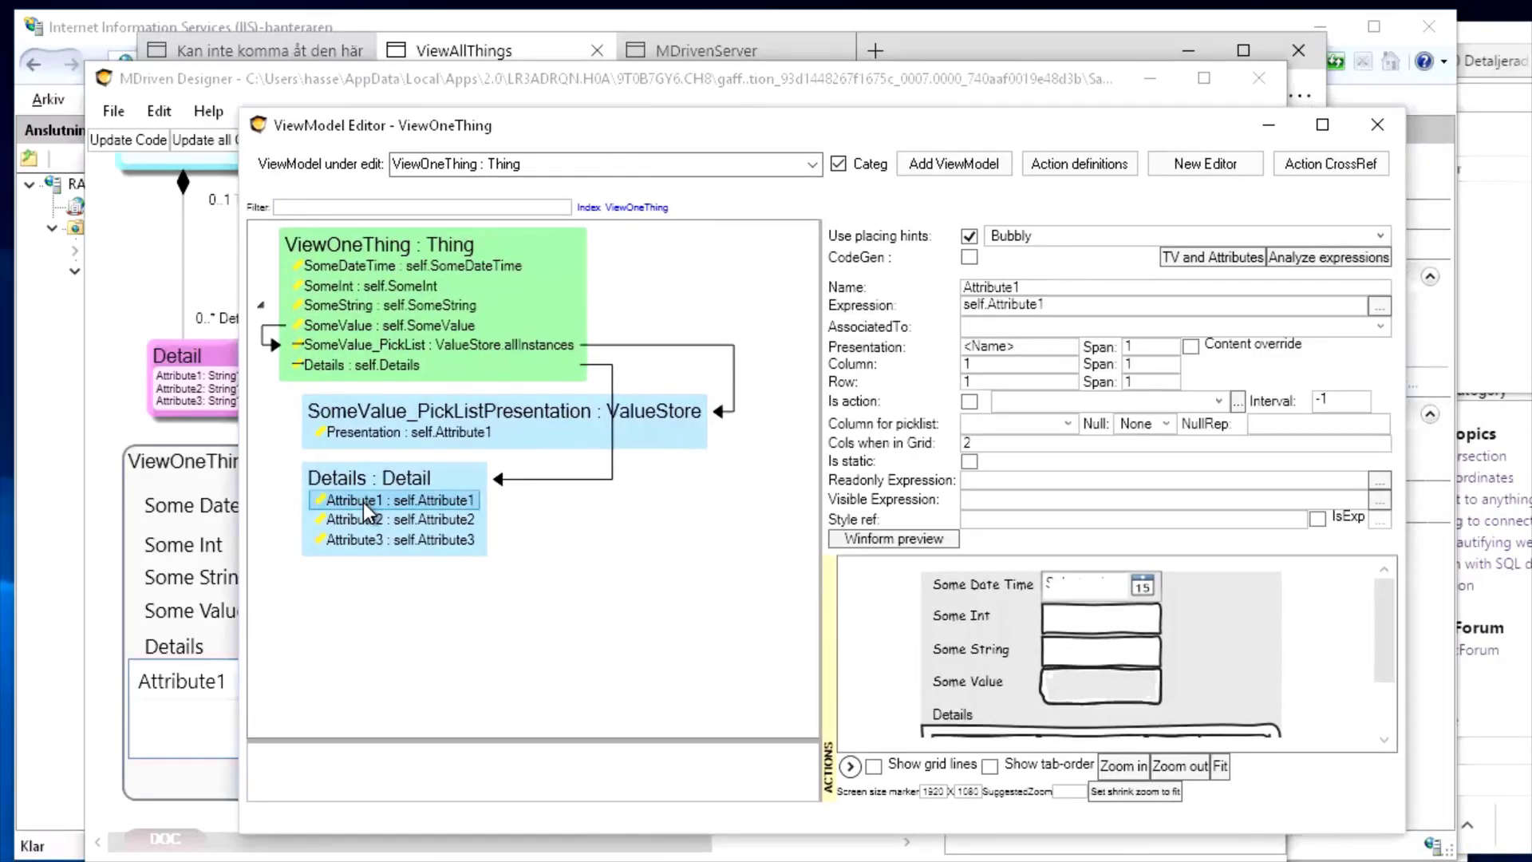
right_click(363, 501)
left_click(615, 123)
left_click_drag(615, 123, 842, 23)
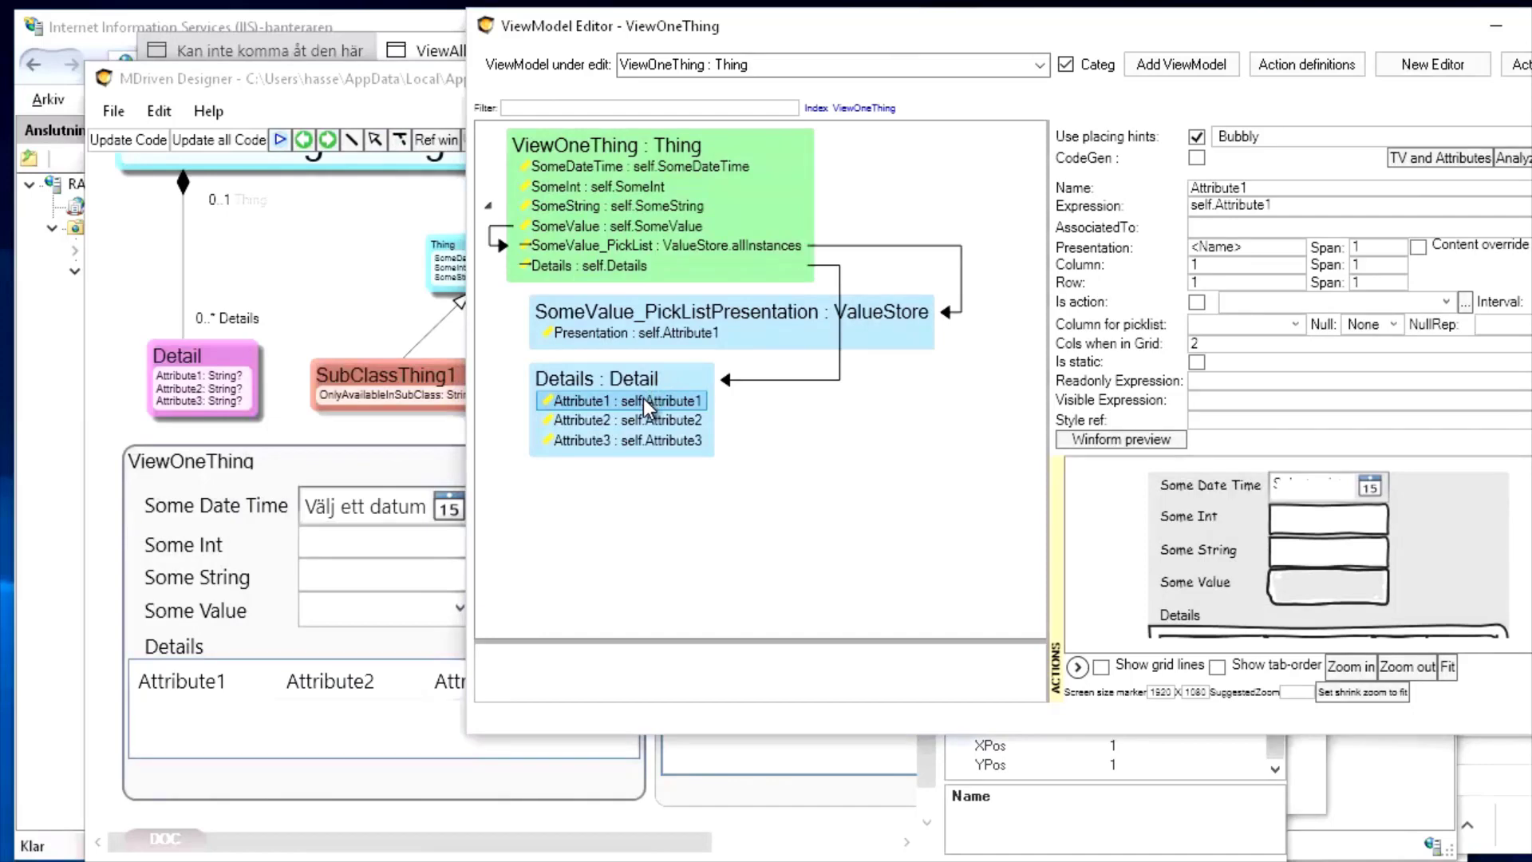
left_click(1194, 62)
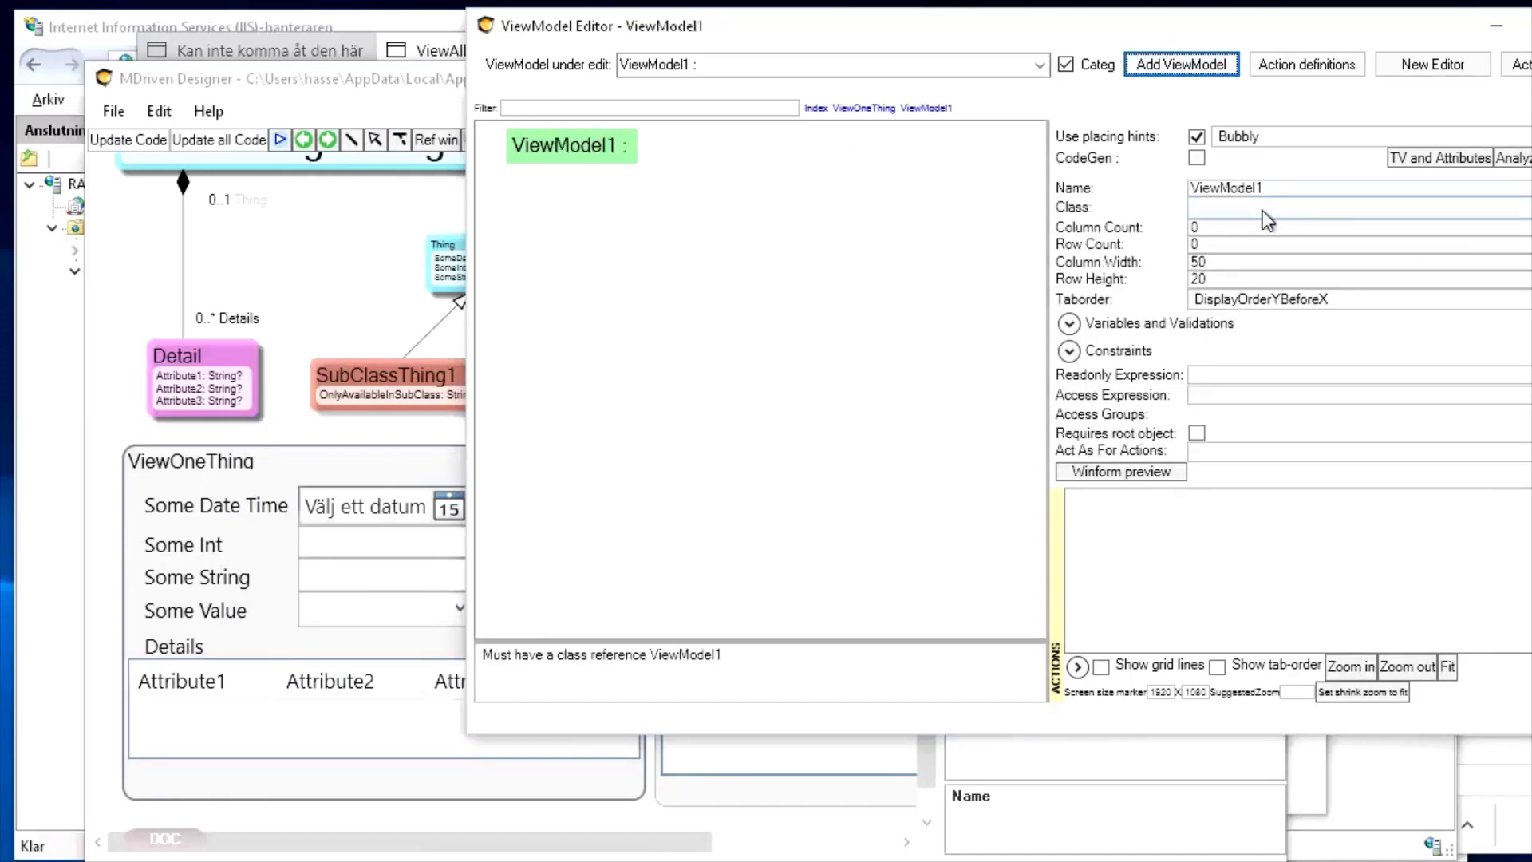
Base ViewModel1 on the Detail class and add an Attribute1 column
left_click(1197, 206)
left_click(1195, 244)
right_click(578, 149)
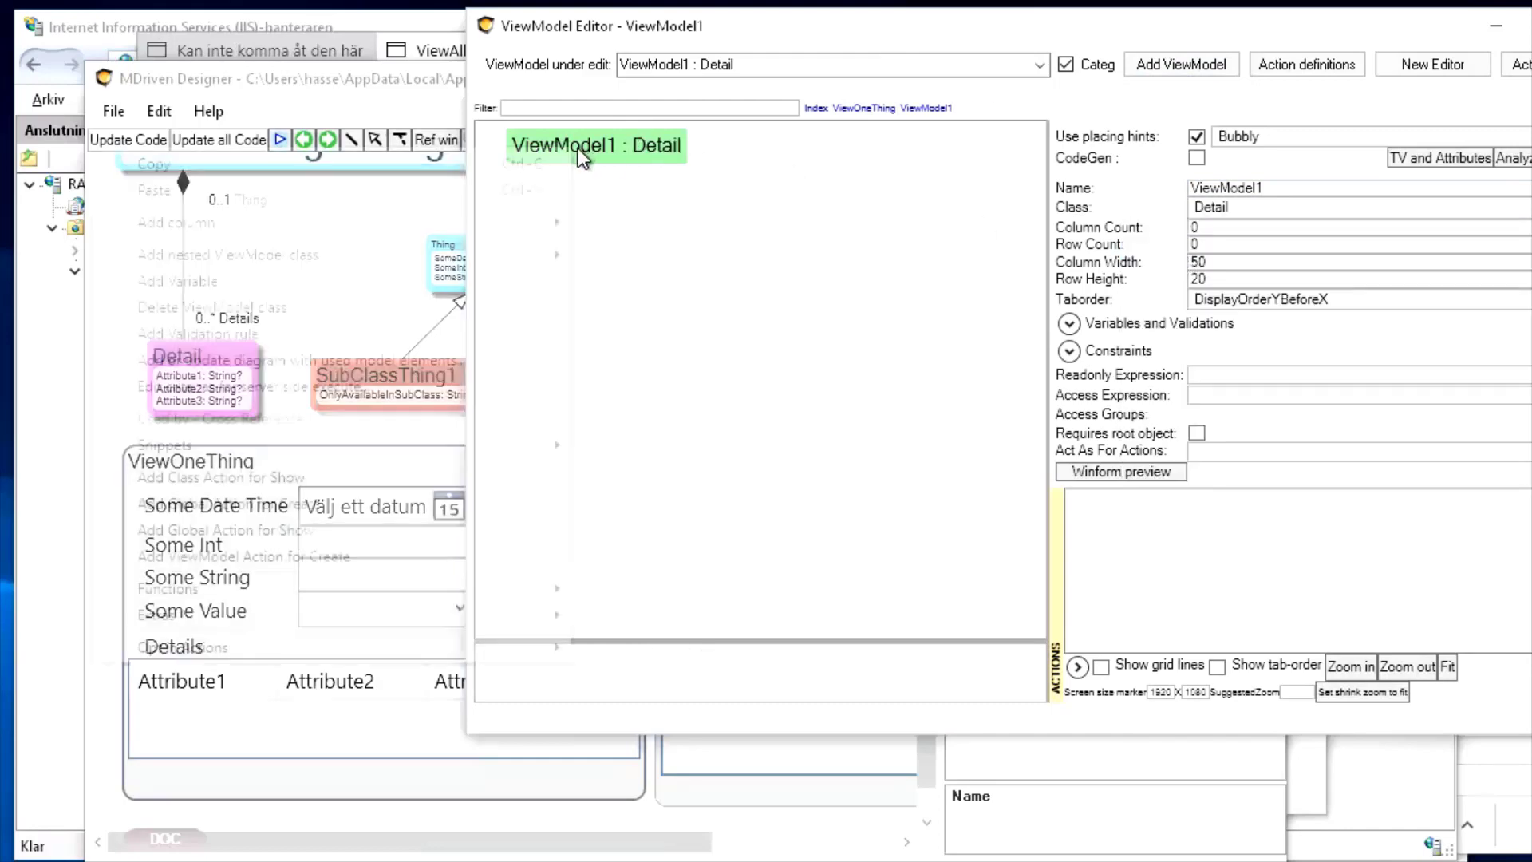
mouse_move(352, 231)
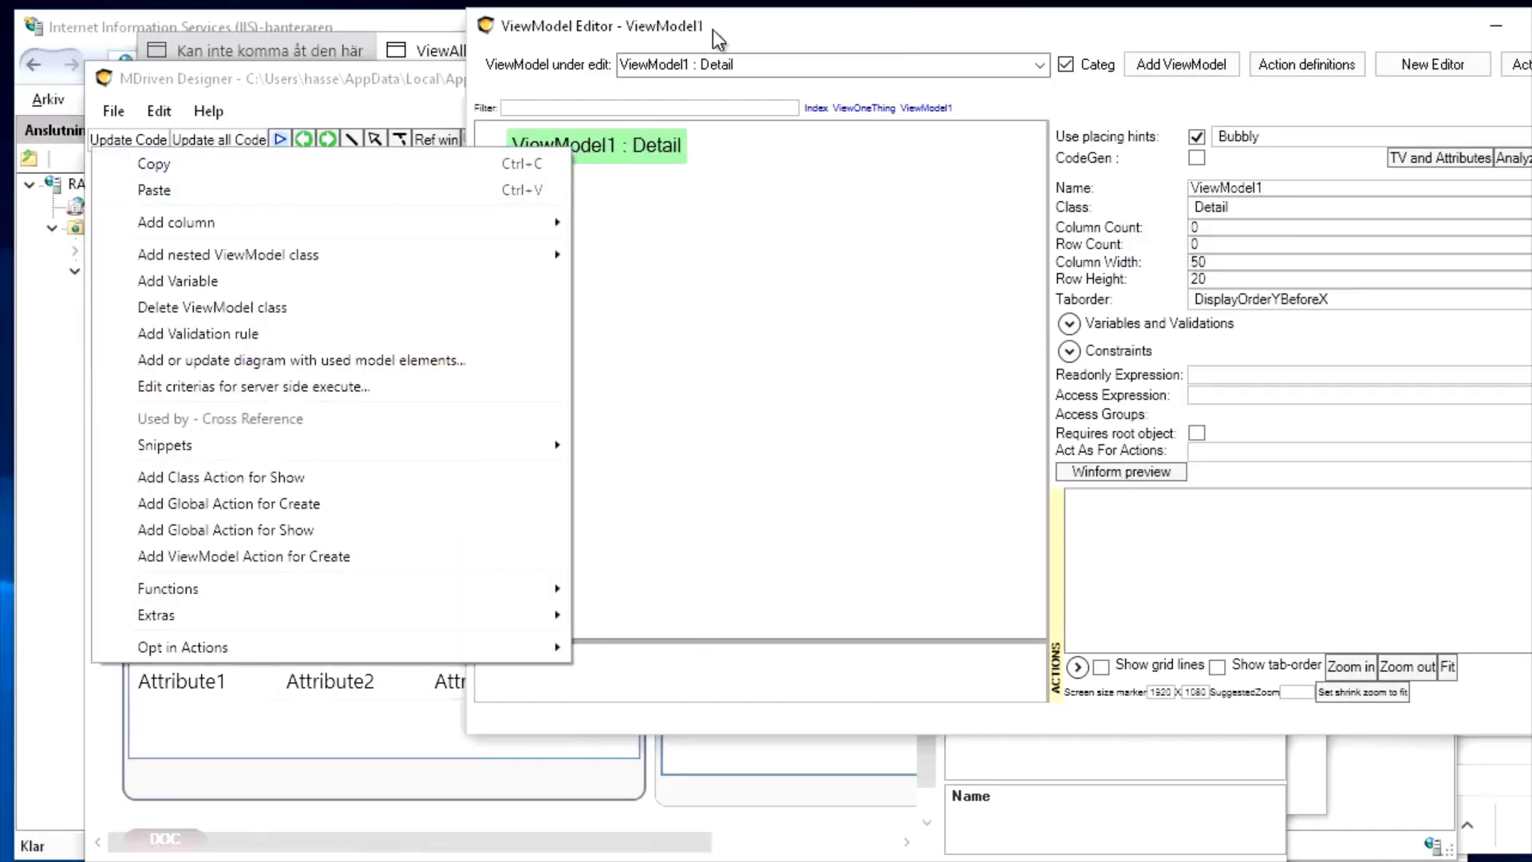
left_click_drag(711, 31, 977, 23)
right_click(873, 137)
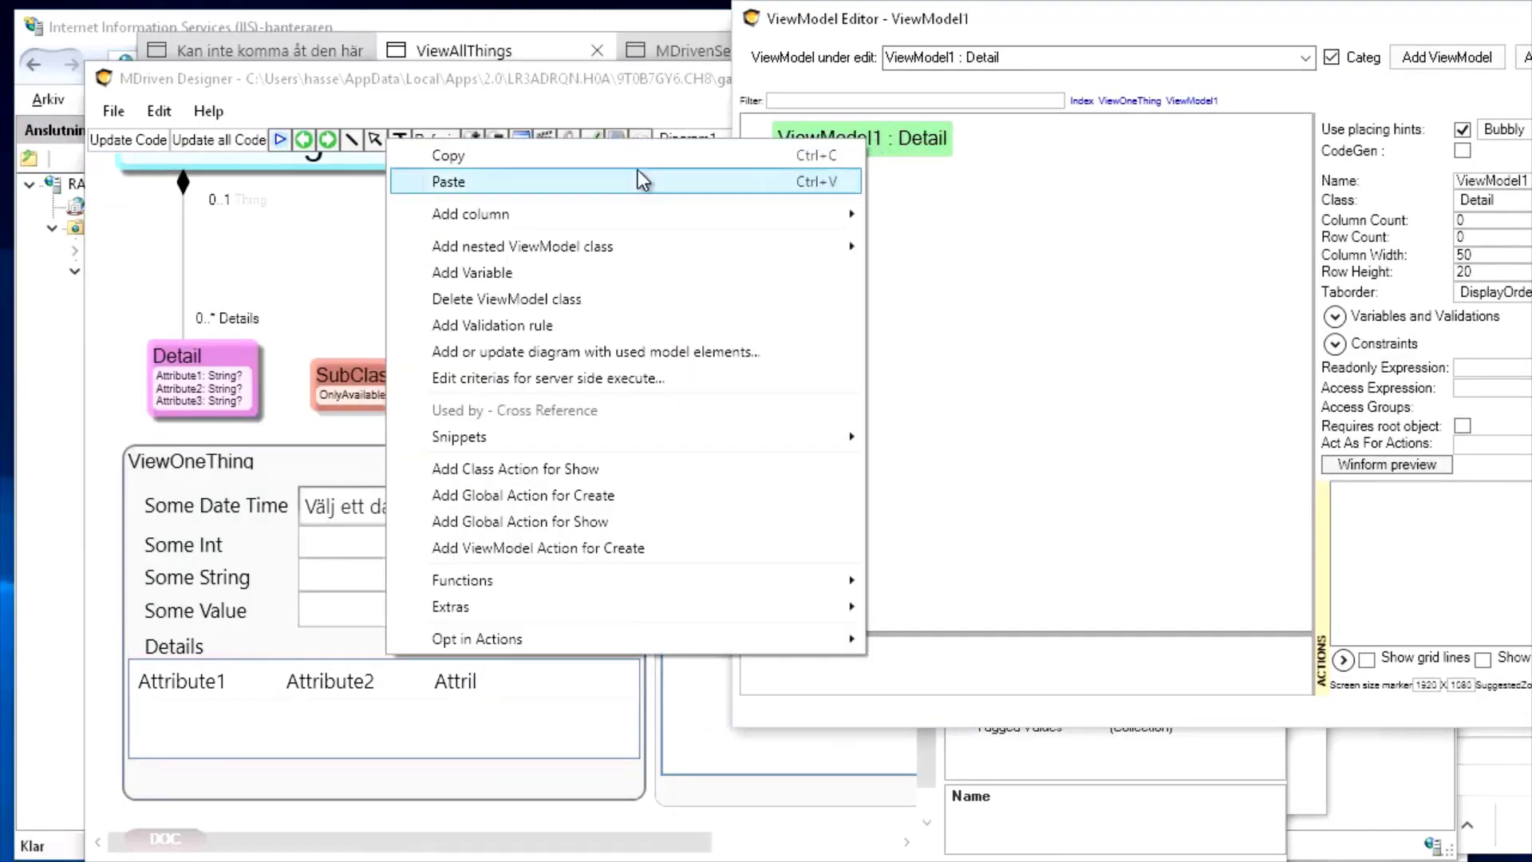
left_click(217, 290)
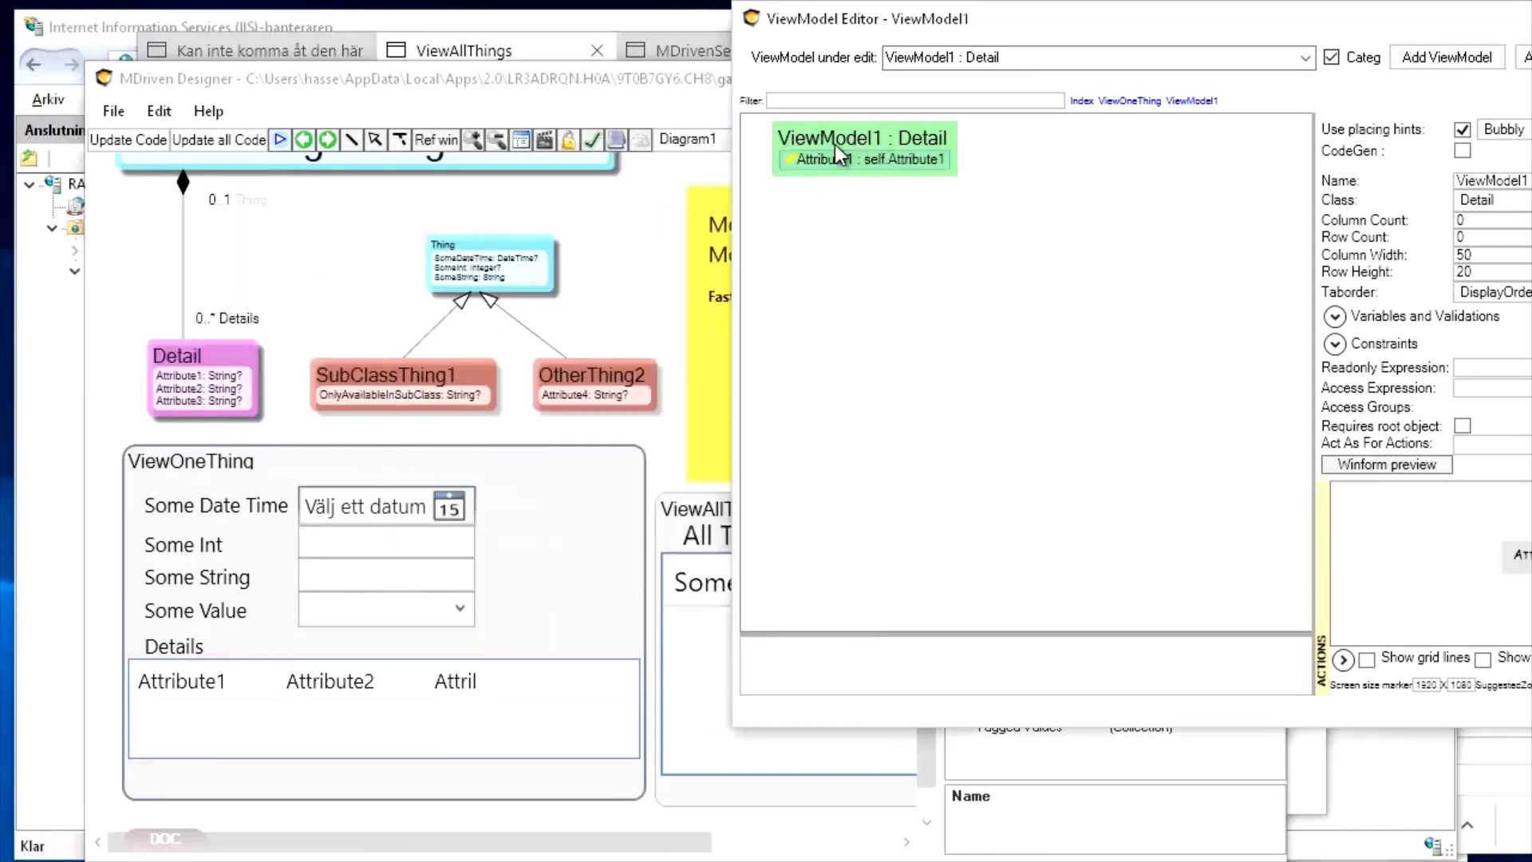
Add an Attribute2 column to the ViewModel1 : Detail view
right_click(835, 142)
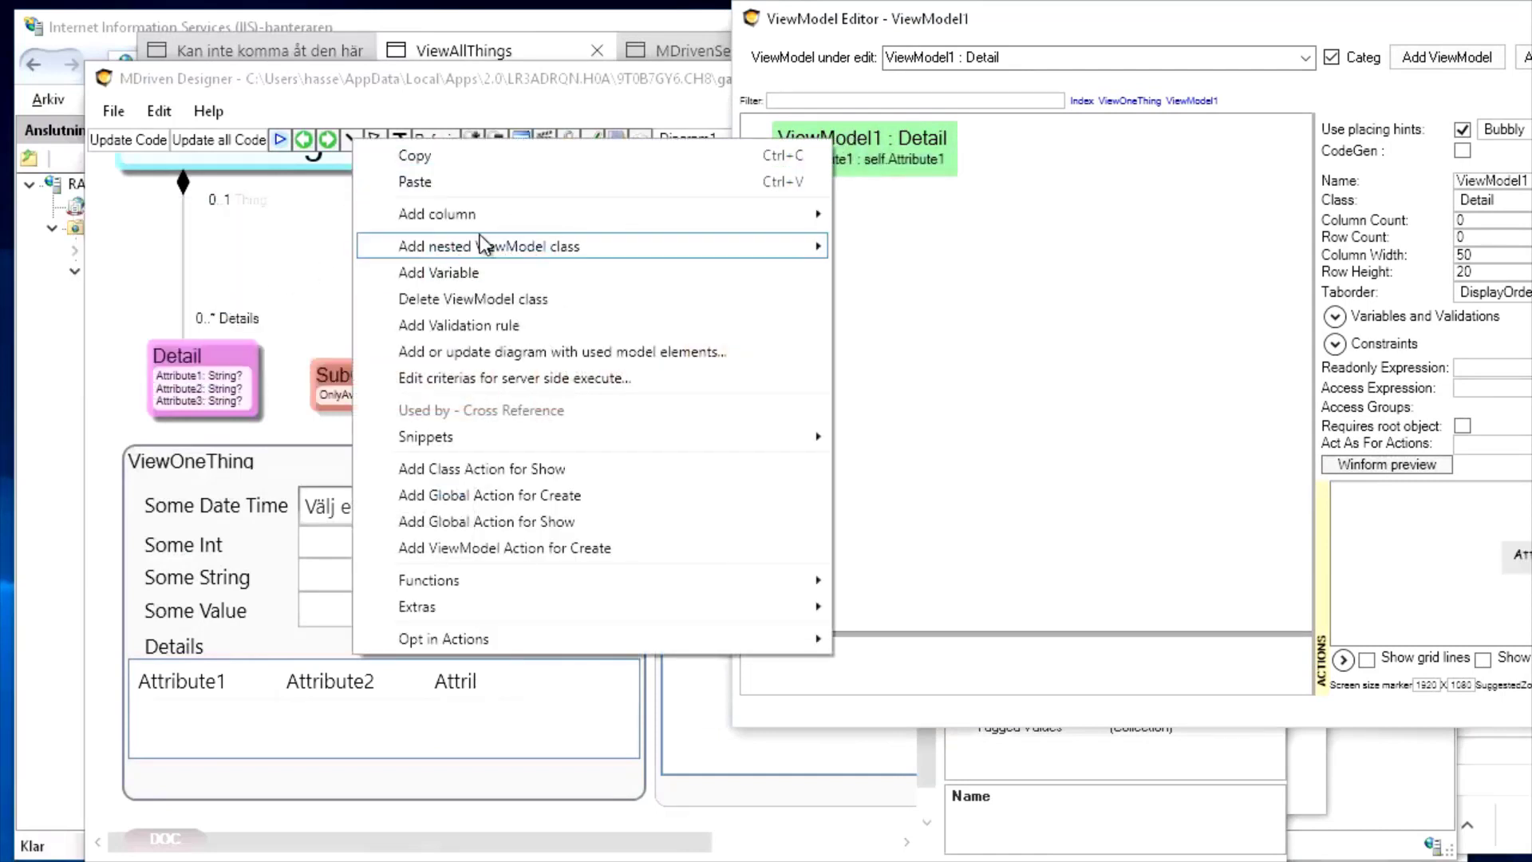
mouse_move(482, 219)
left_click(181, 298)
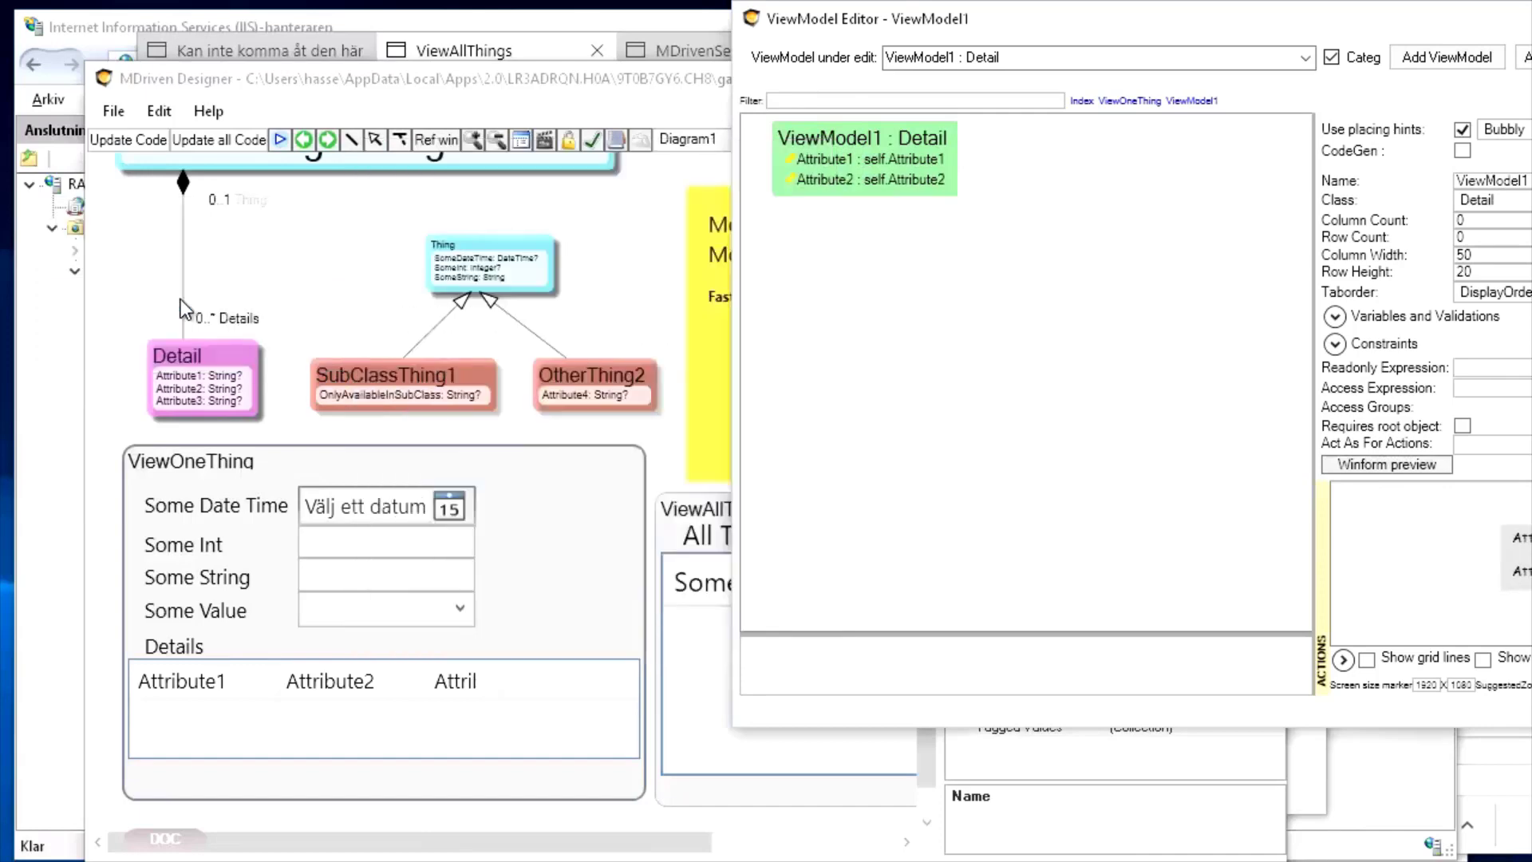
left_click_drag(1021, 24, 521, 62)
right_click(310, 184)
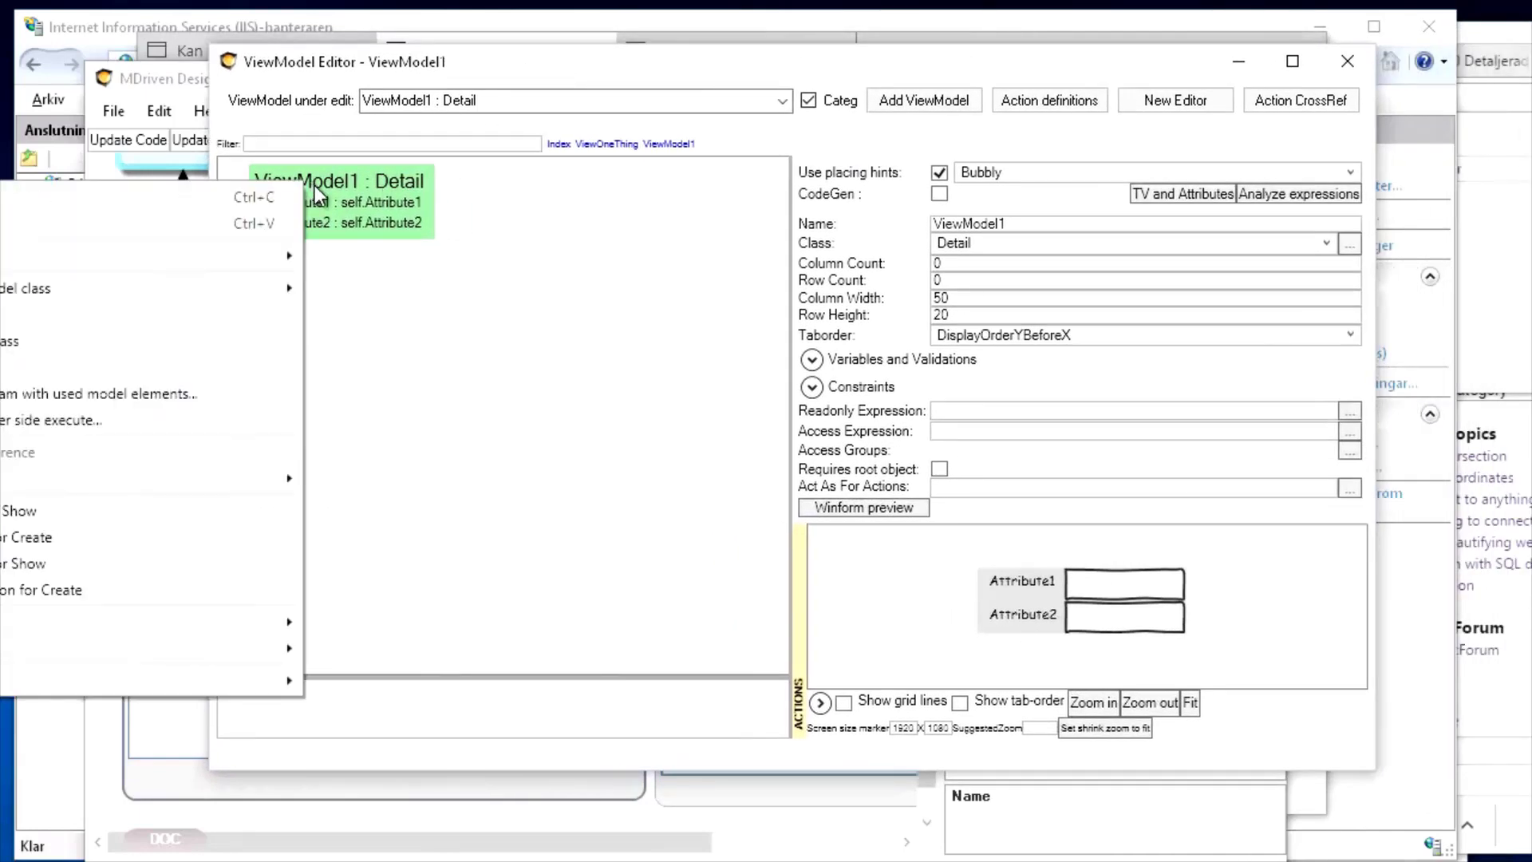
left_click(616, 54)
left_click_drag(791, 72, 1224, 52)
Add a class action on Detail that shows ViewModel1
right_click(746, 164)
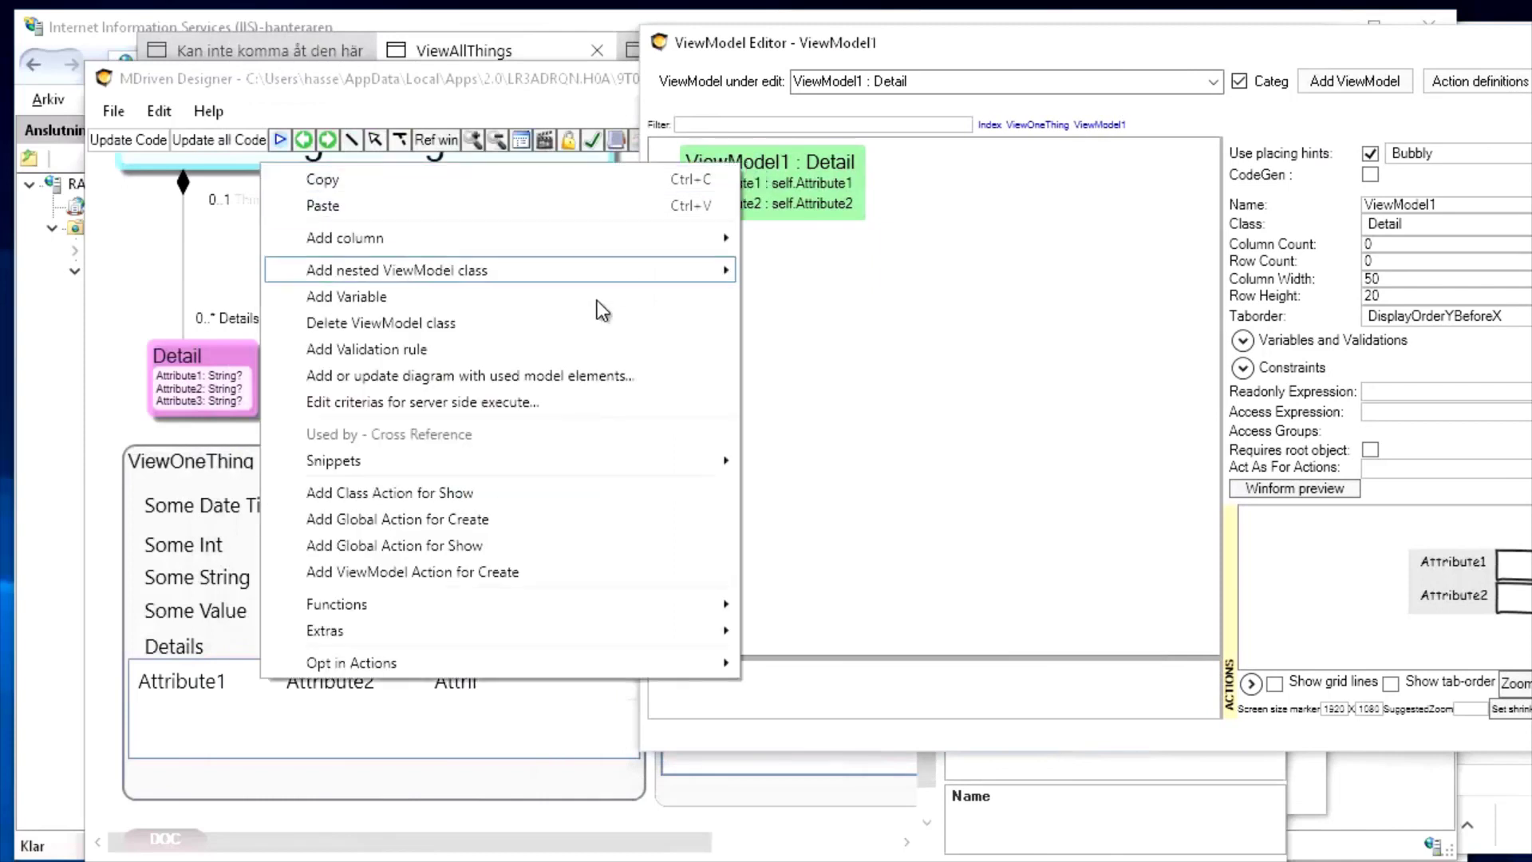
left_click(514, 501)
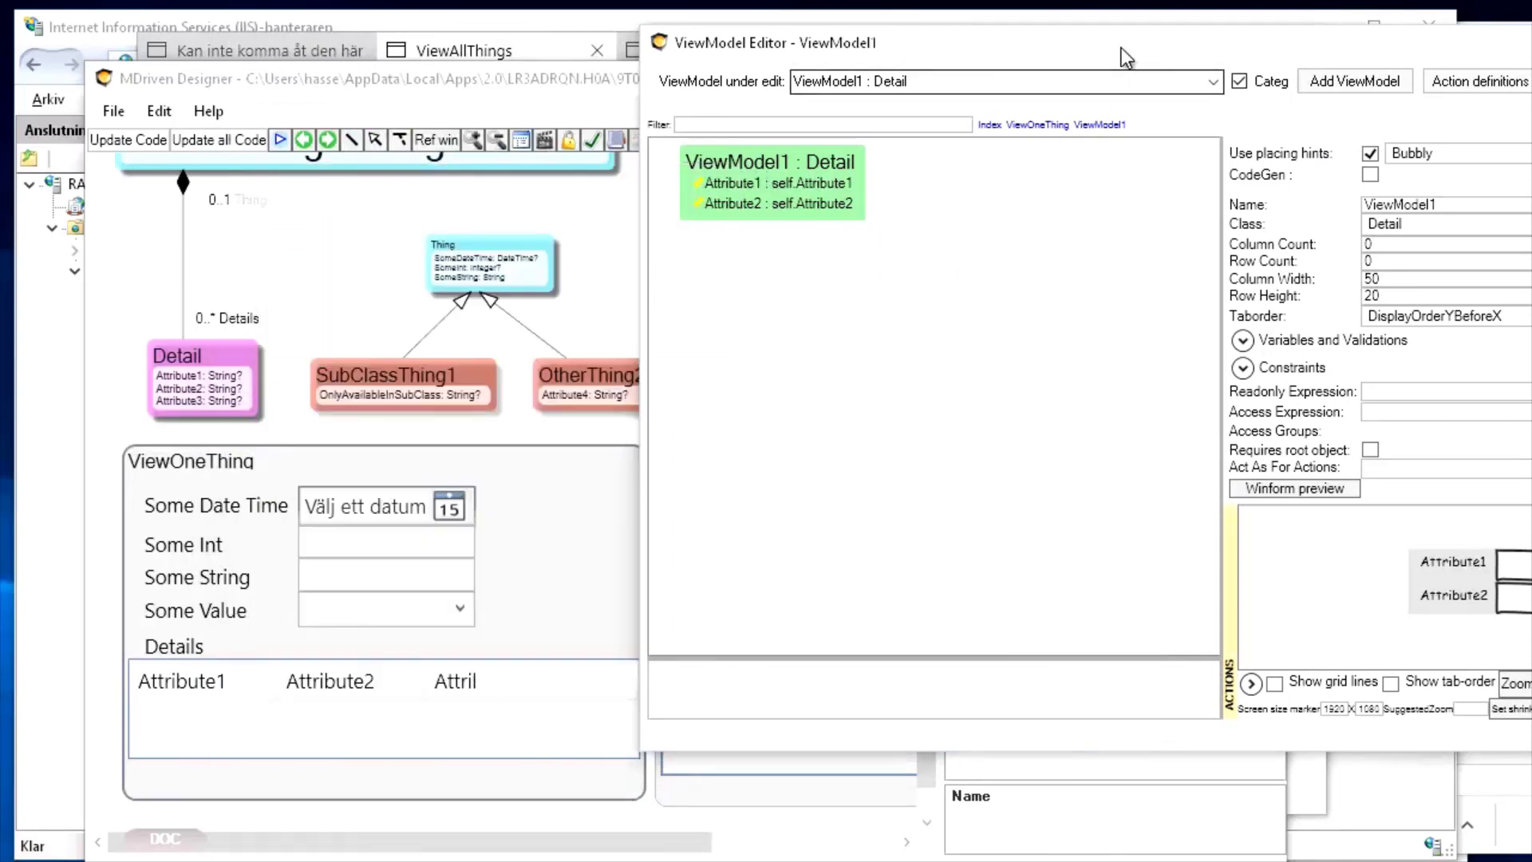
left_click(943, 686)
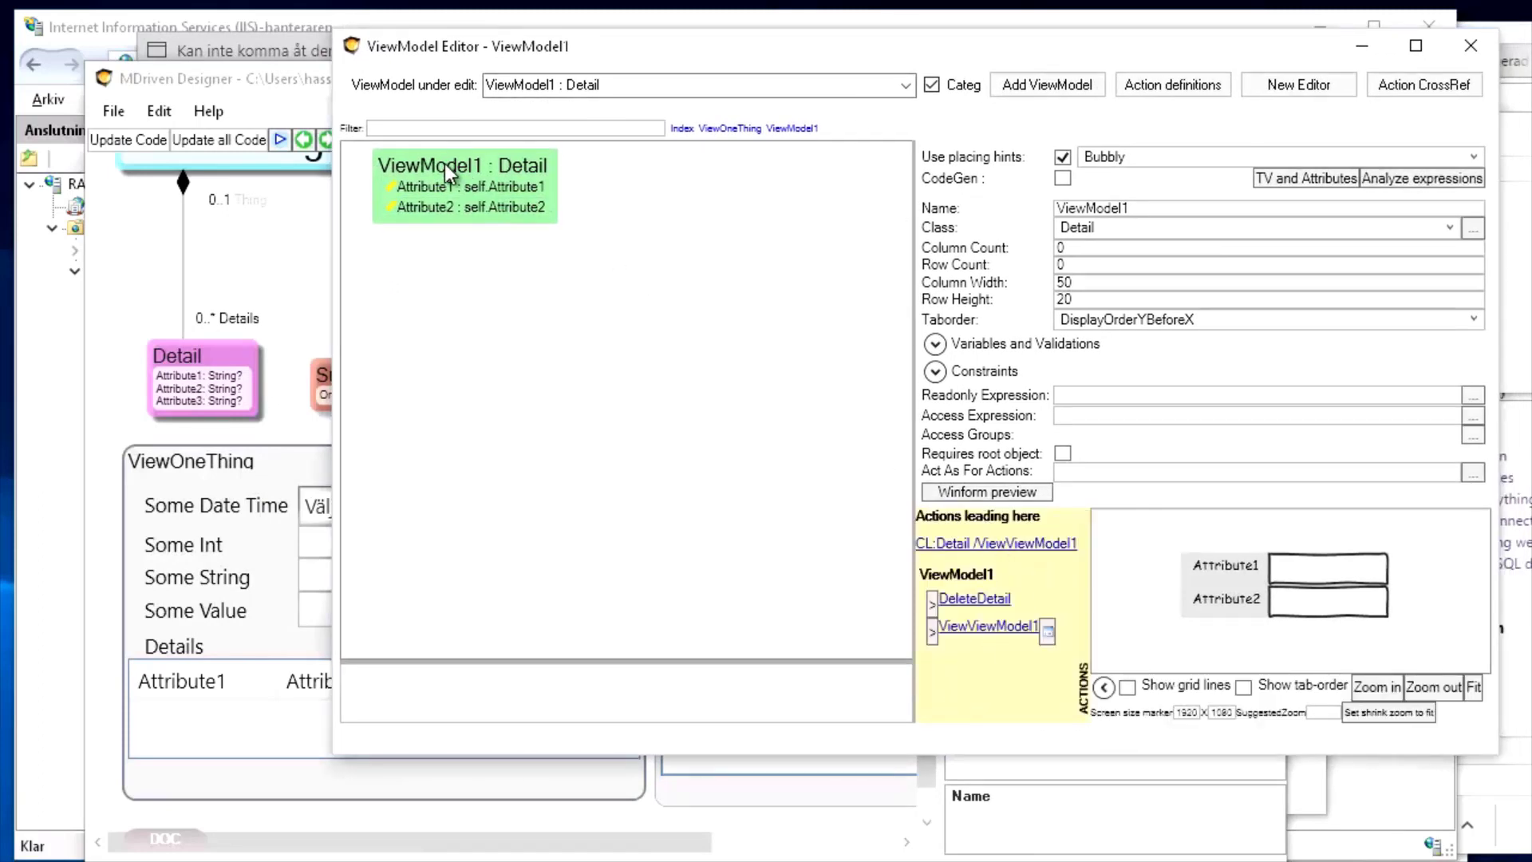
left_click_drag(989, 48, 809, 69)
Rename the view to OneDetail and open the CL:Detail /ViewViewModel1 action definition
double_click(963, 228)
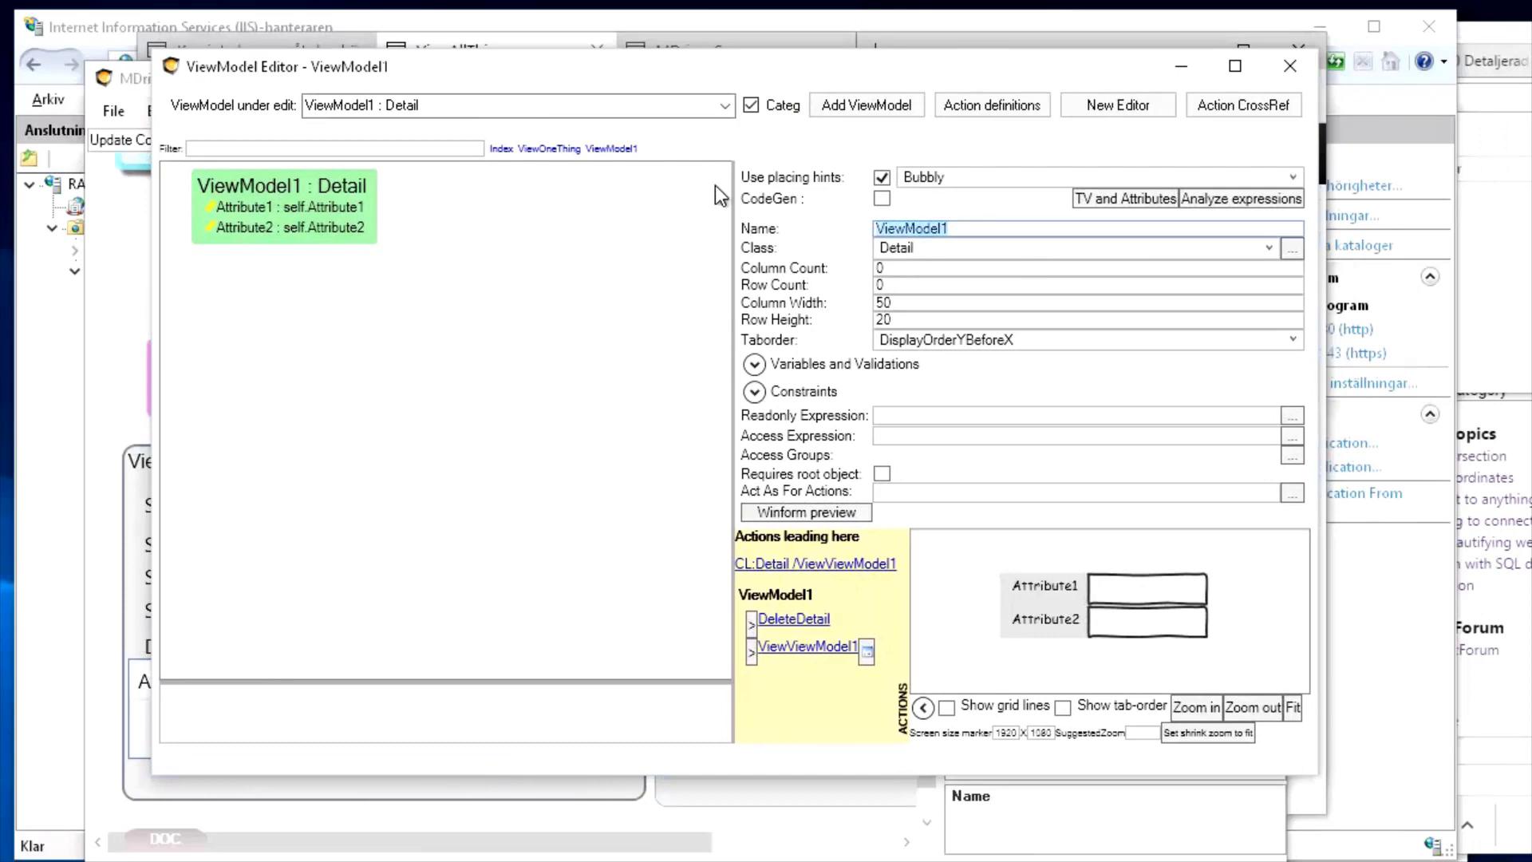
type("OneDetail")
key("Tab")
left_click(856, 566)
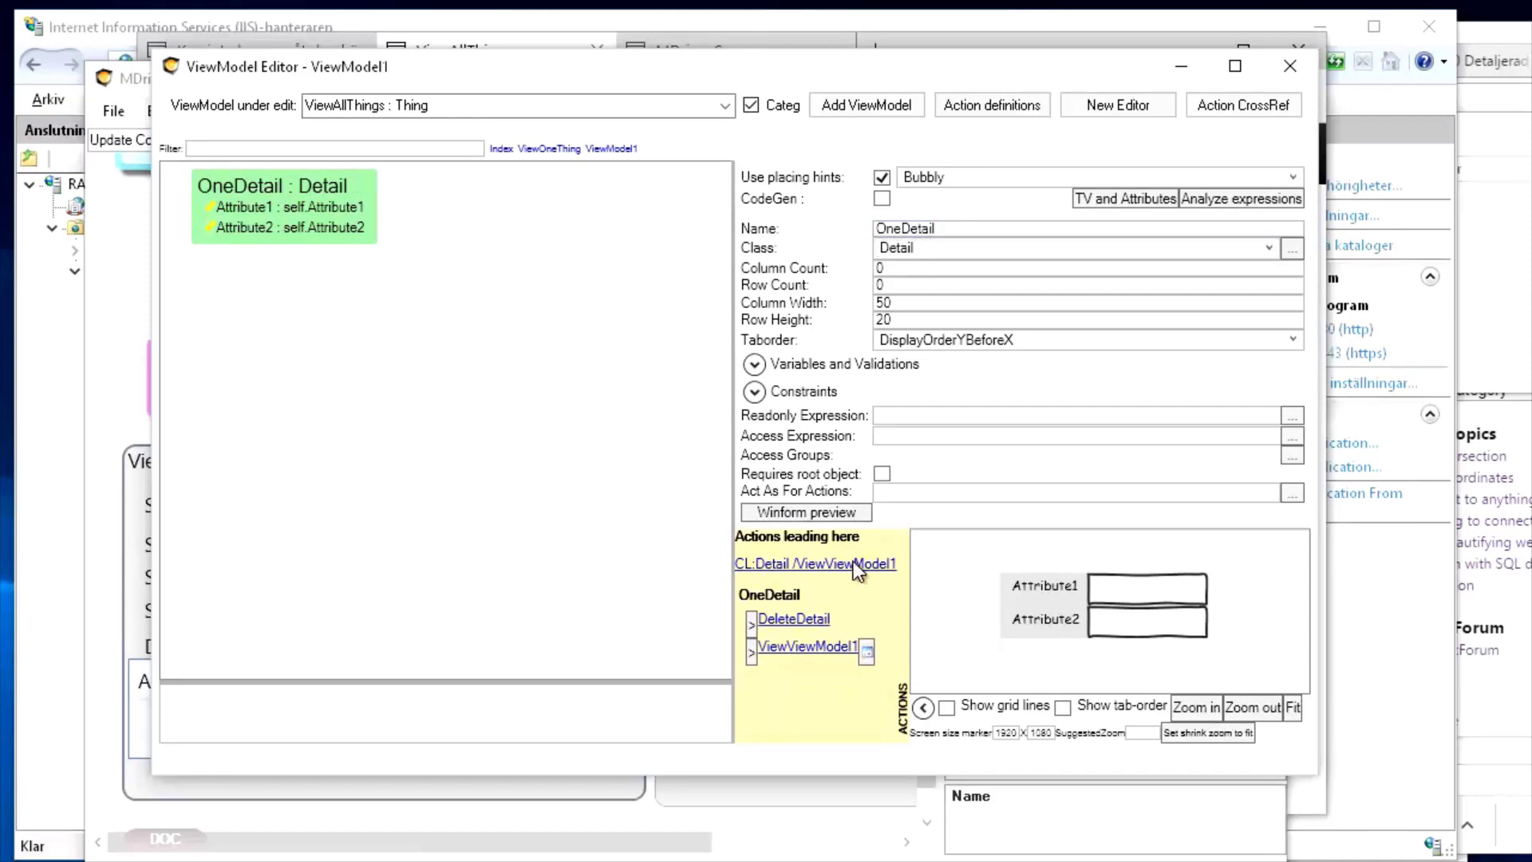
left_click_drag(216, 358, 1014, 36)
Rename the ViewViewModel1 action to OneDetailView
left_click_drag(1197, 148, 855, 134)
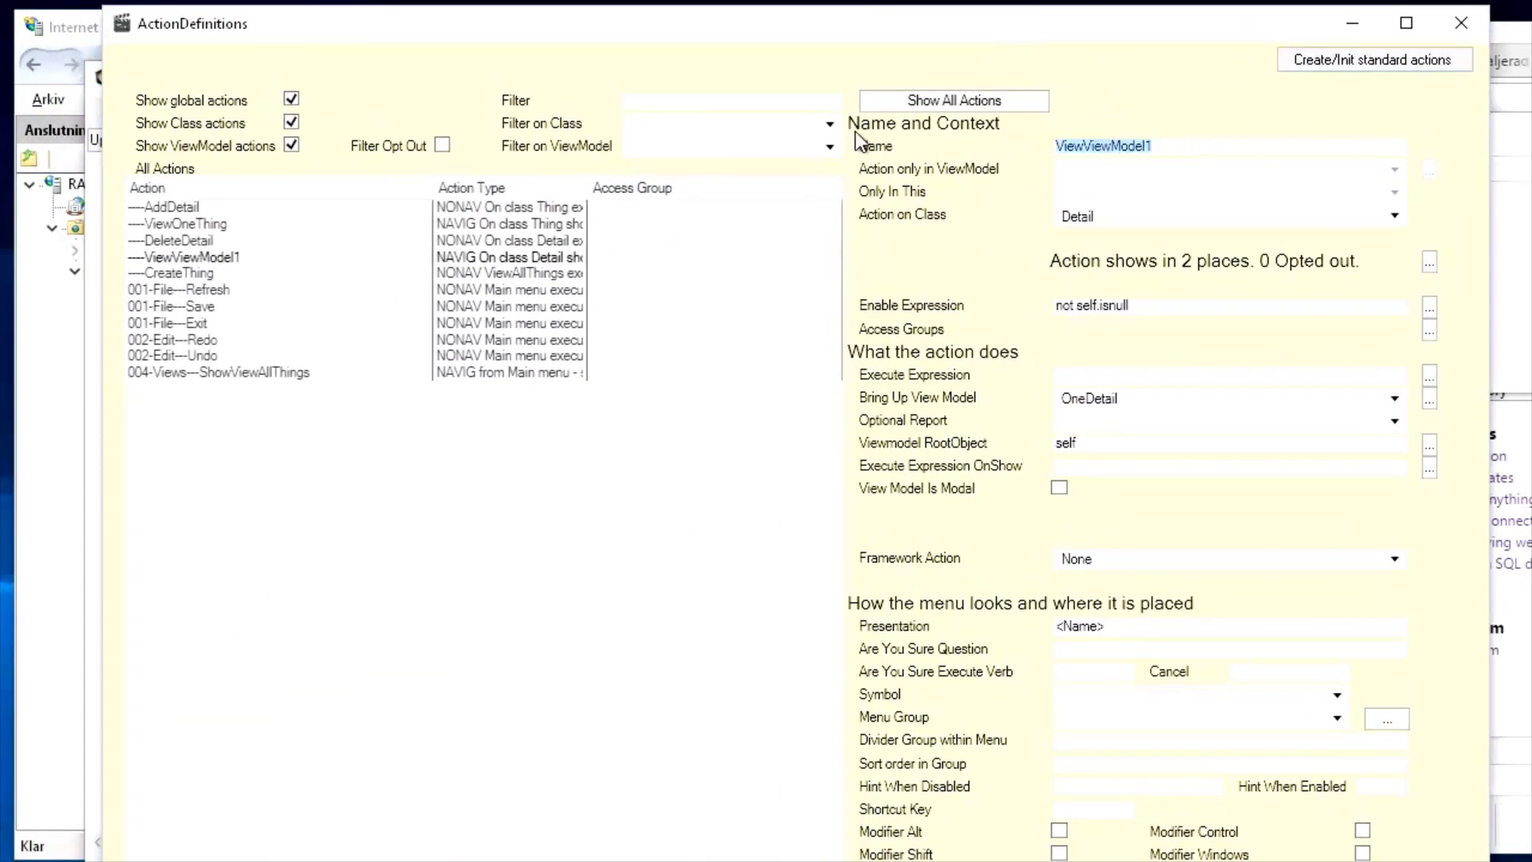
type("OneDetailView")
key("Tab")
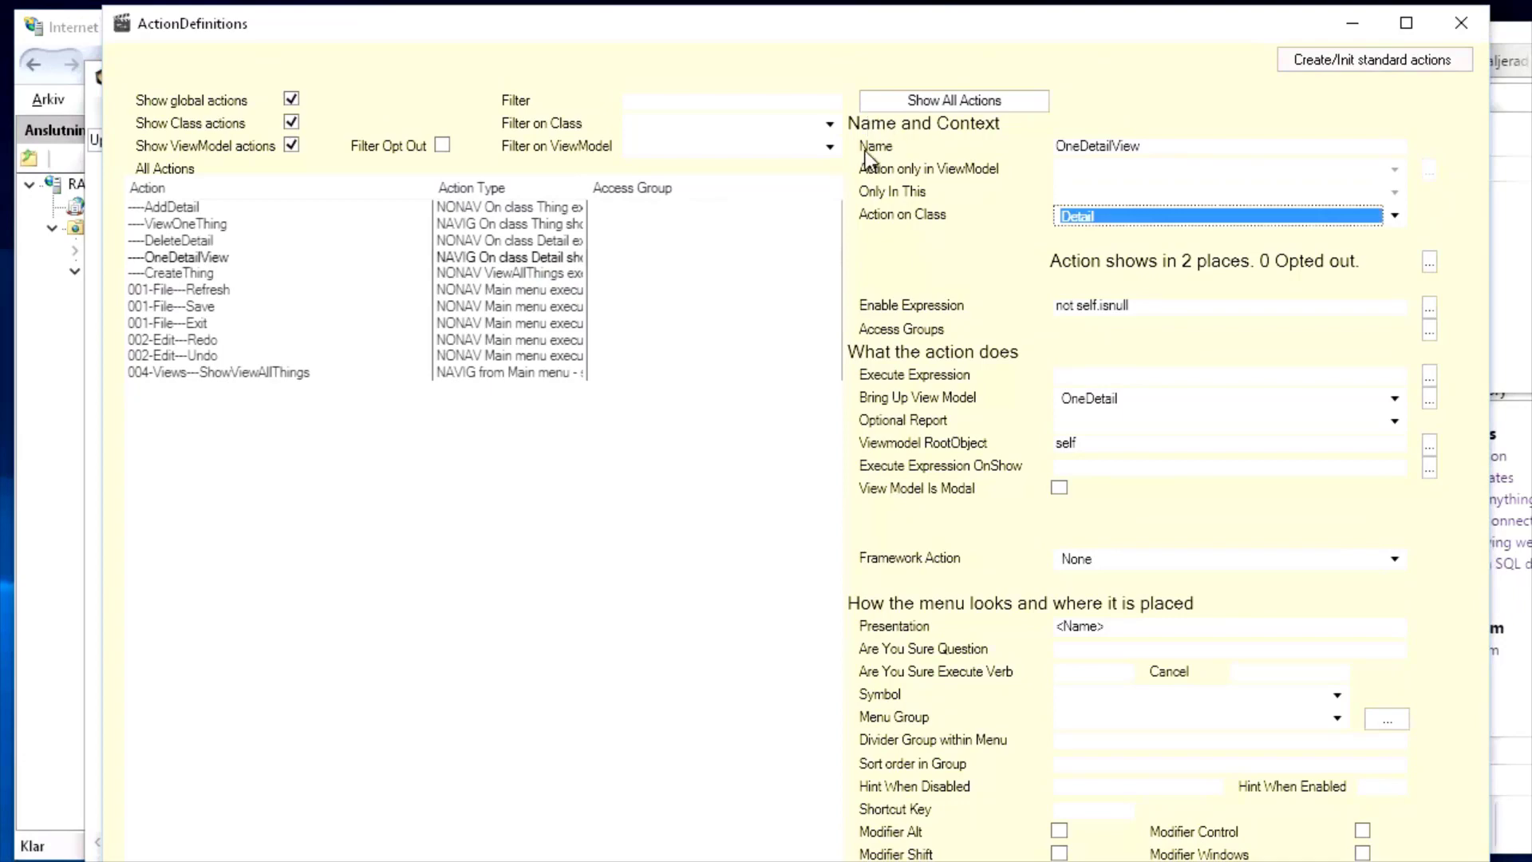
left_click_drag(755, 32, 907, 42)
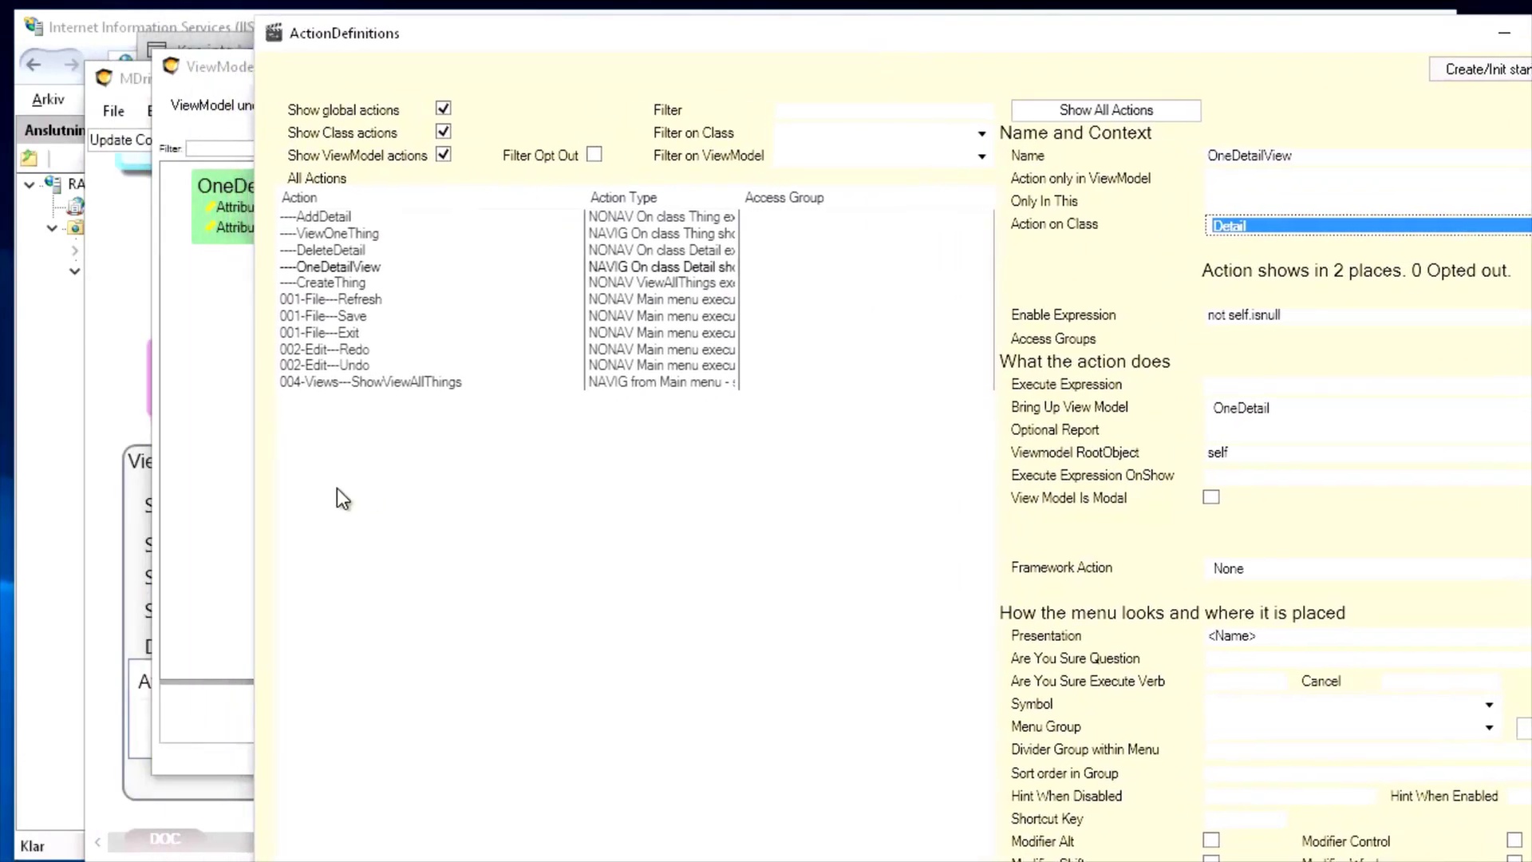
Upload the updated model and confirm the MDriven Server reports Version 7
left_click(137, 391)
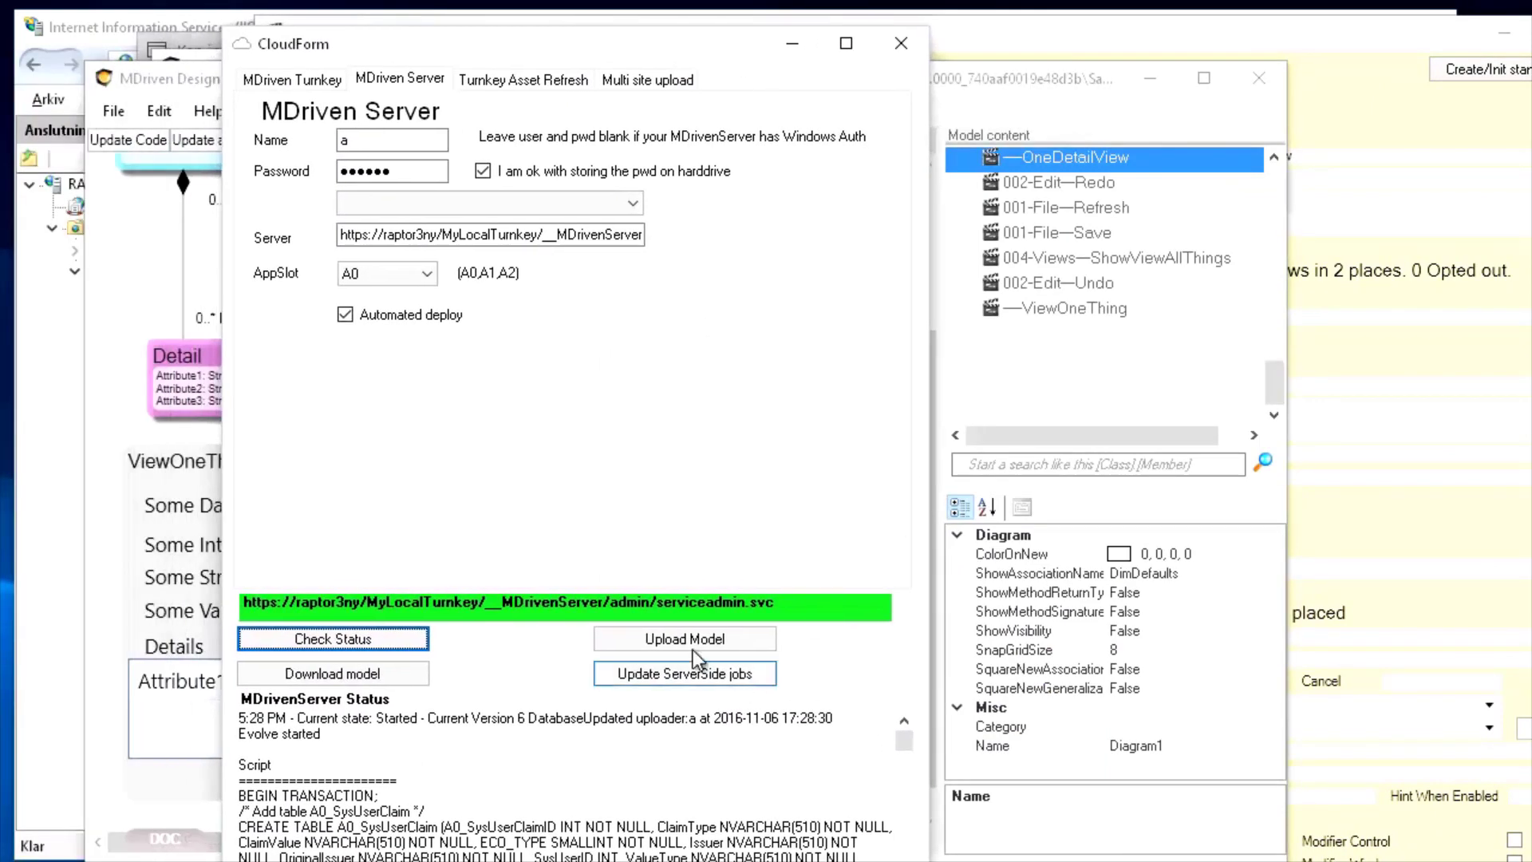
left_click(687, 643)
left_click(342, 644)
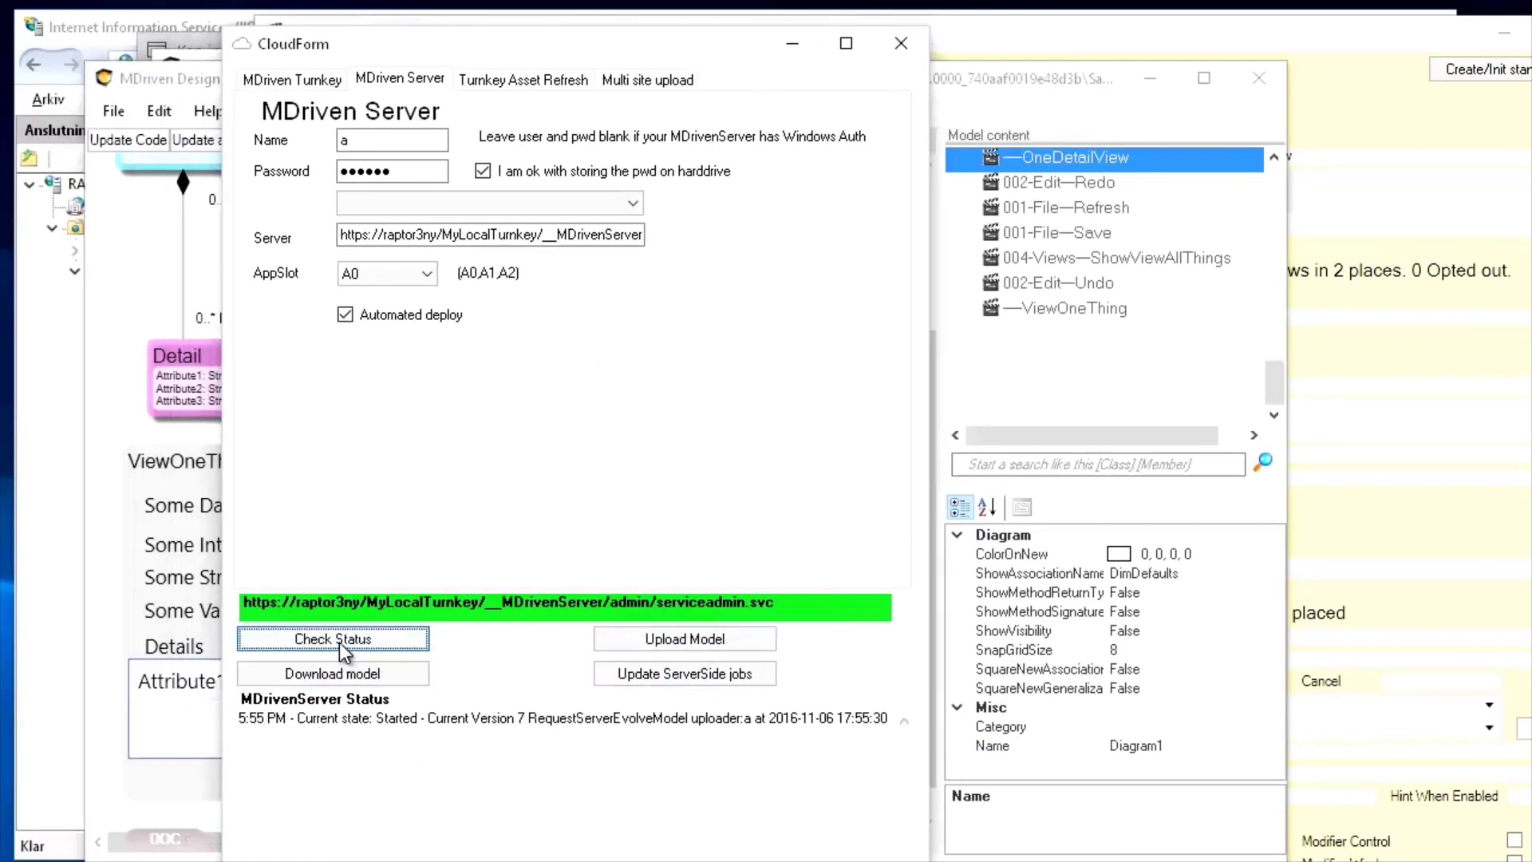
key("alt+Tab")
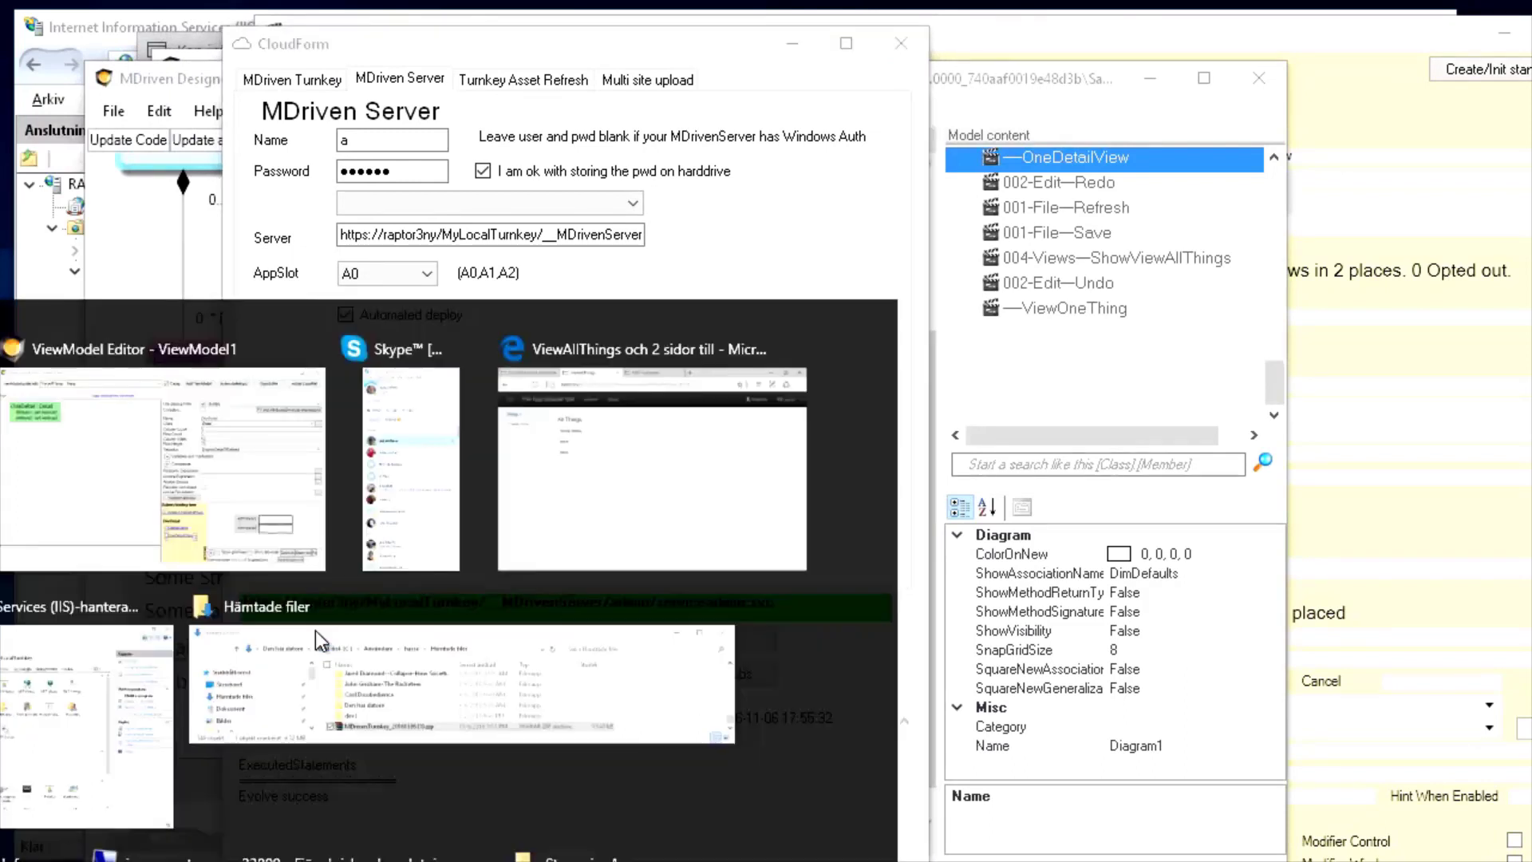
Open the Hello thing and give its first detail Attribute1 'aa' and Attribute2 'aaa', then save
key("alt+Tab")
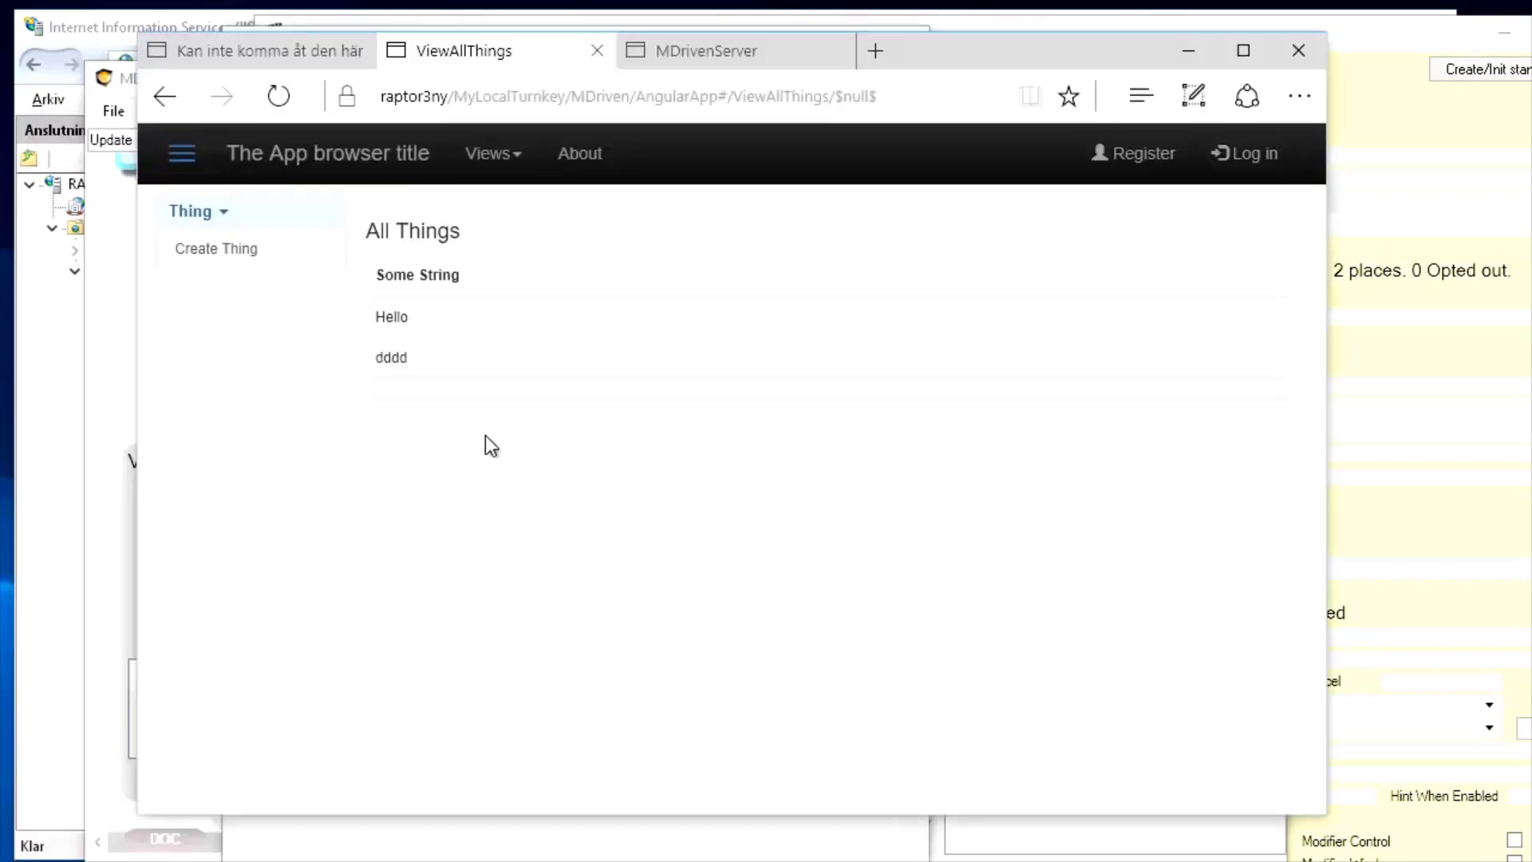
left_click(408, 319)
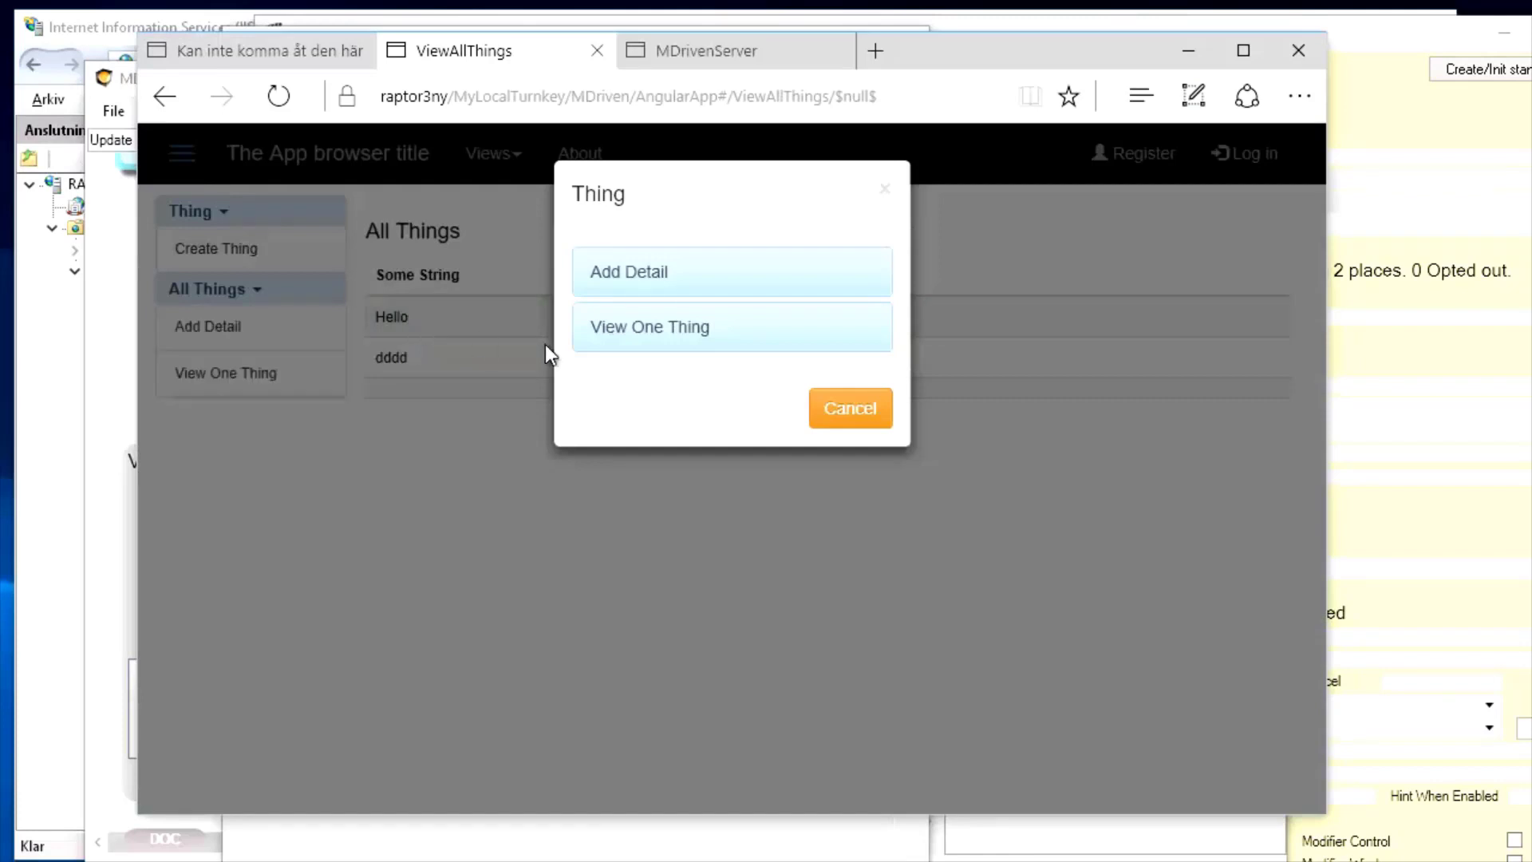
left_click(638, 331)
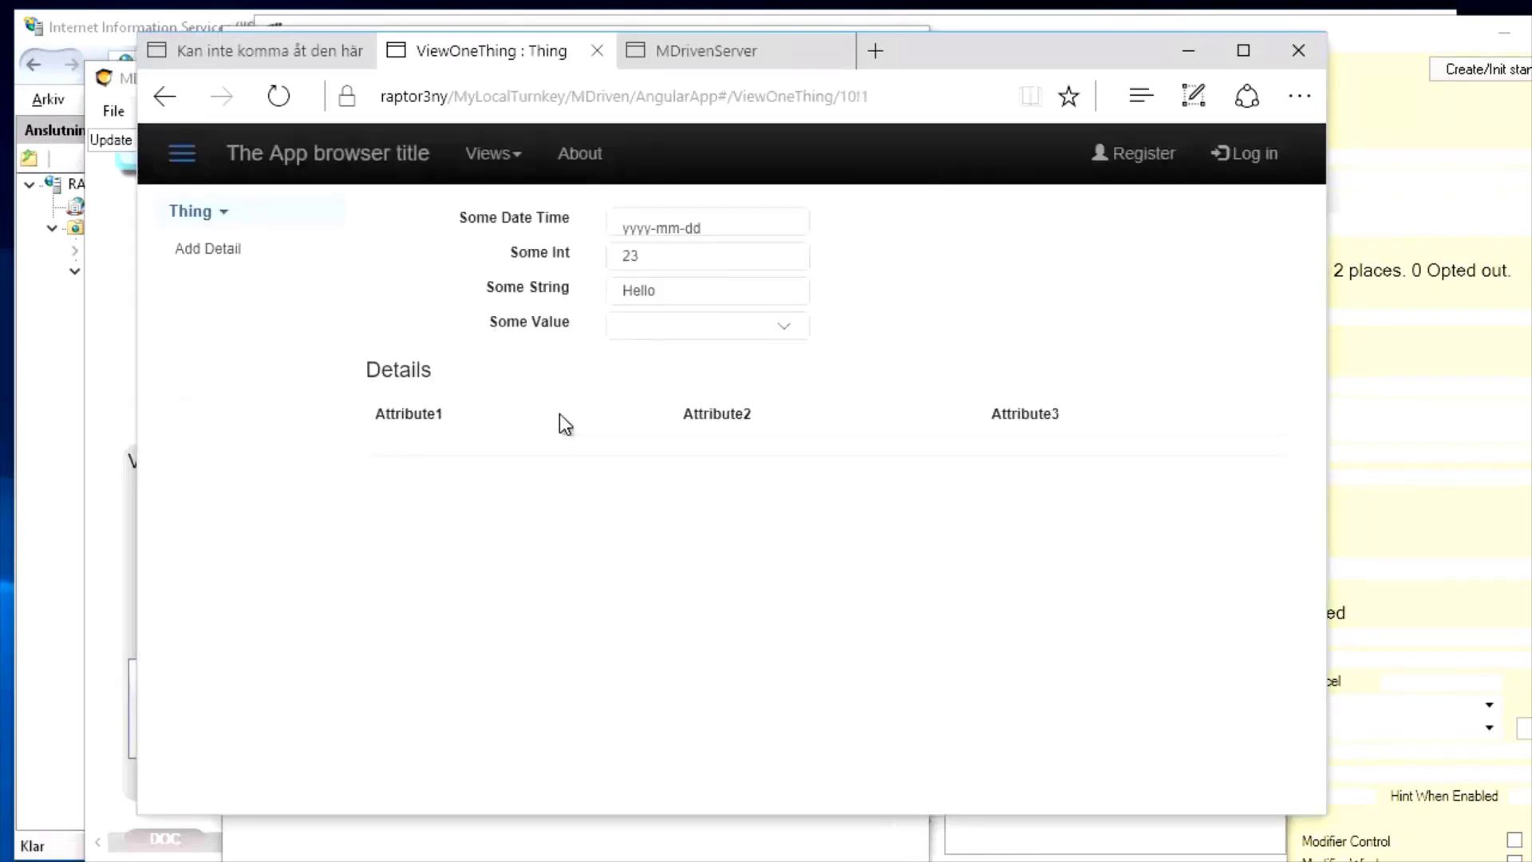
left_click(535, 444)
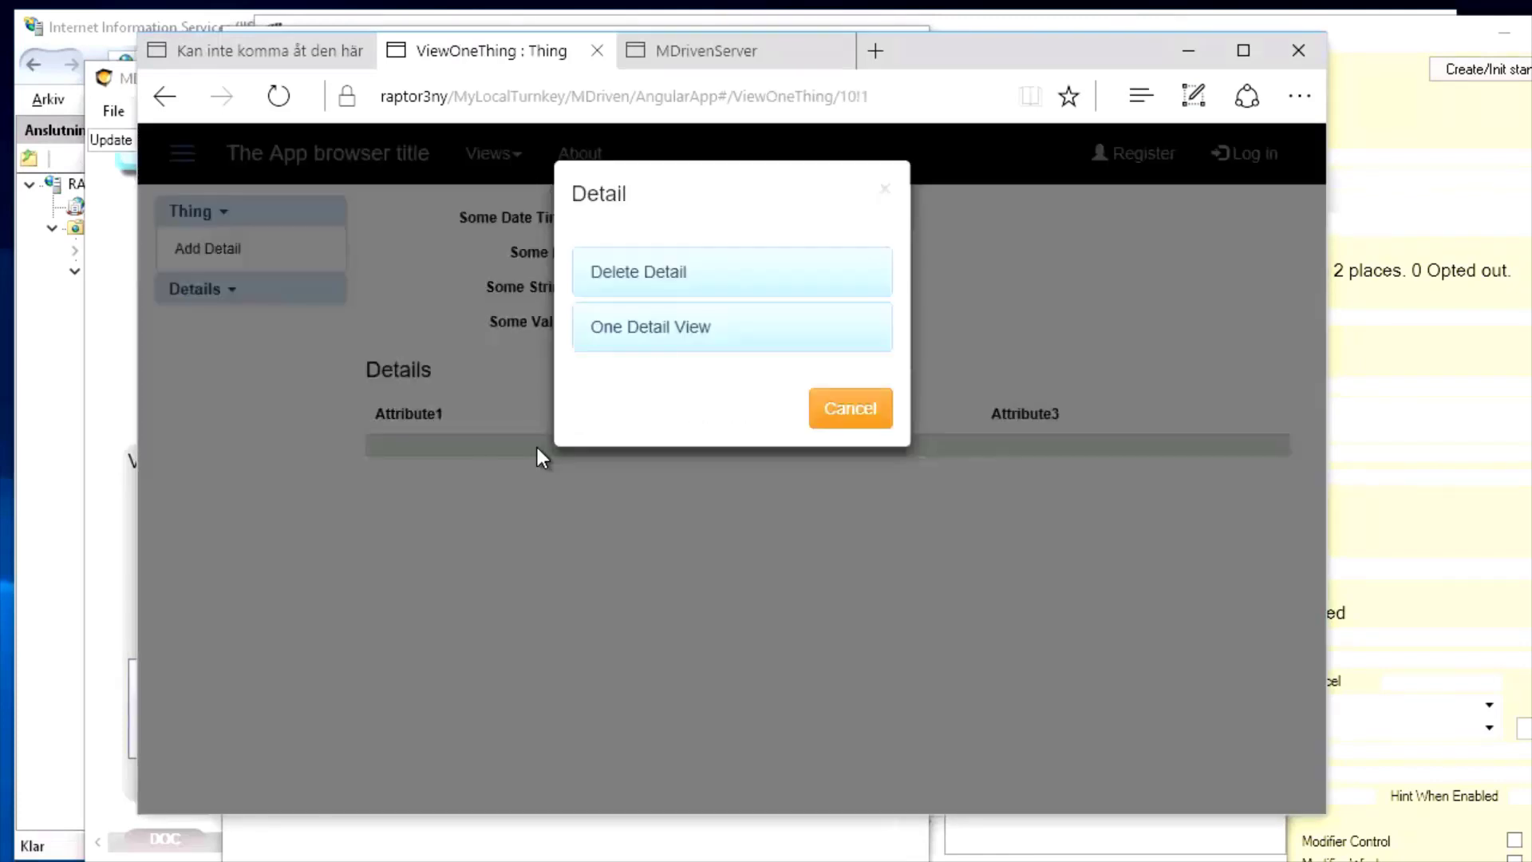
left_click(635, 338)
left_click(899, 229)
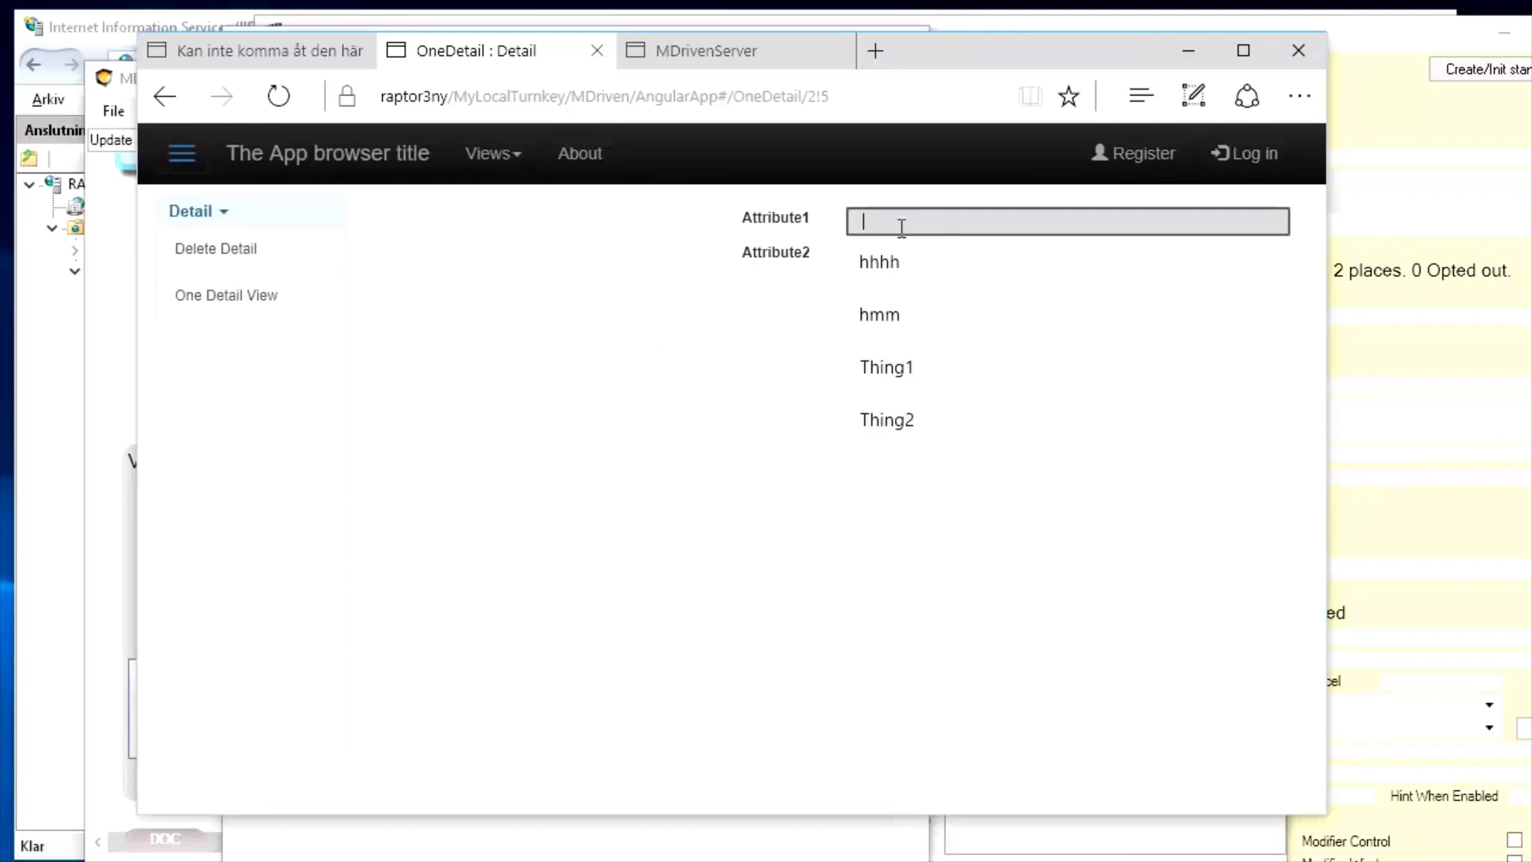
type("aa")
key("Tab")
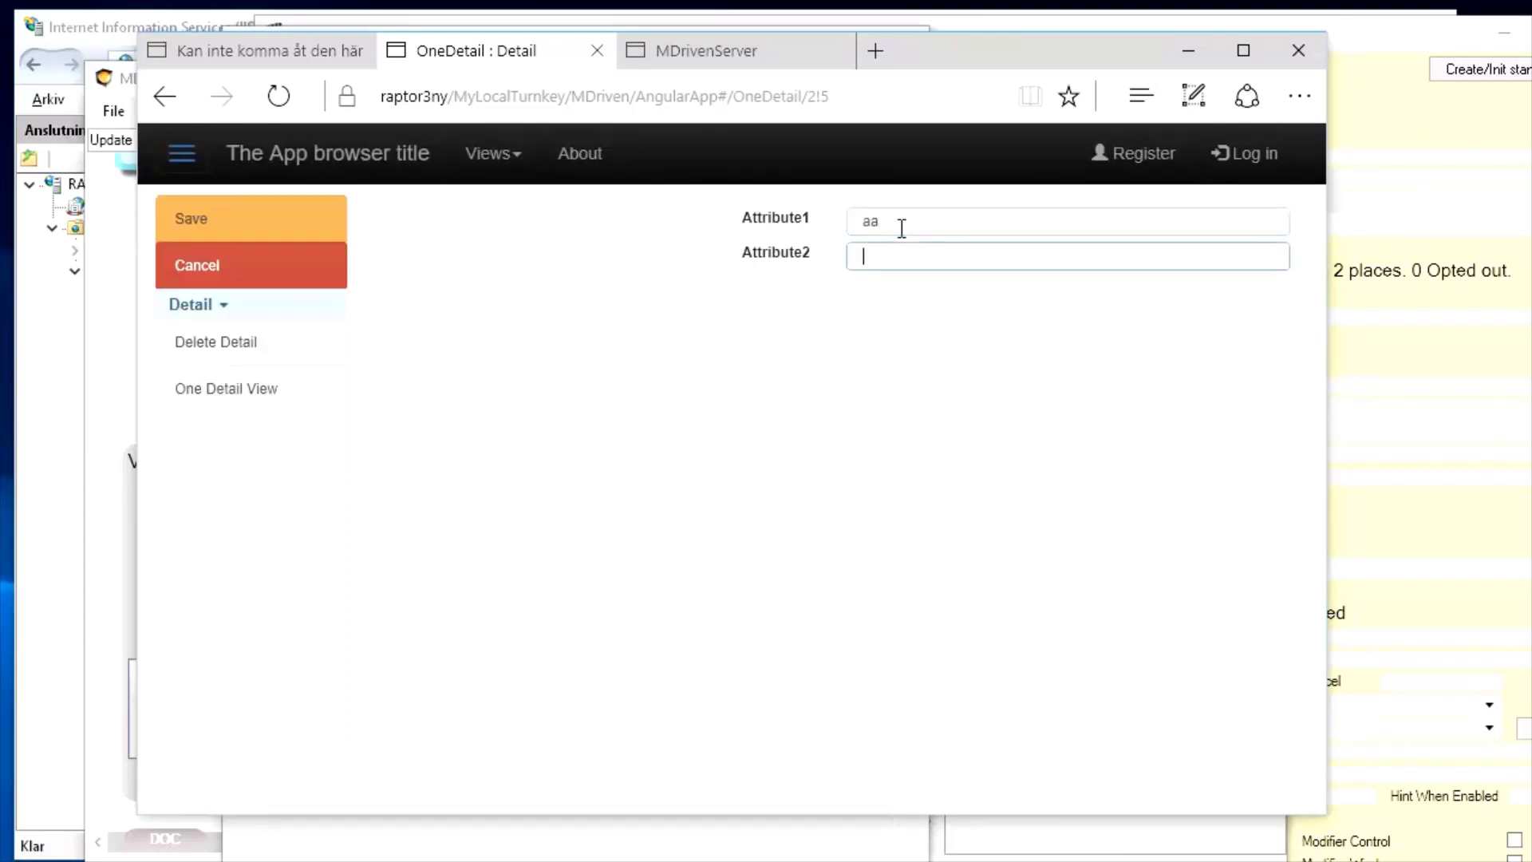
type("aaa")
left_click(188, 217)
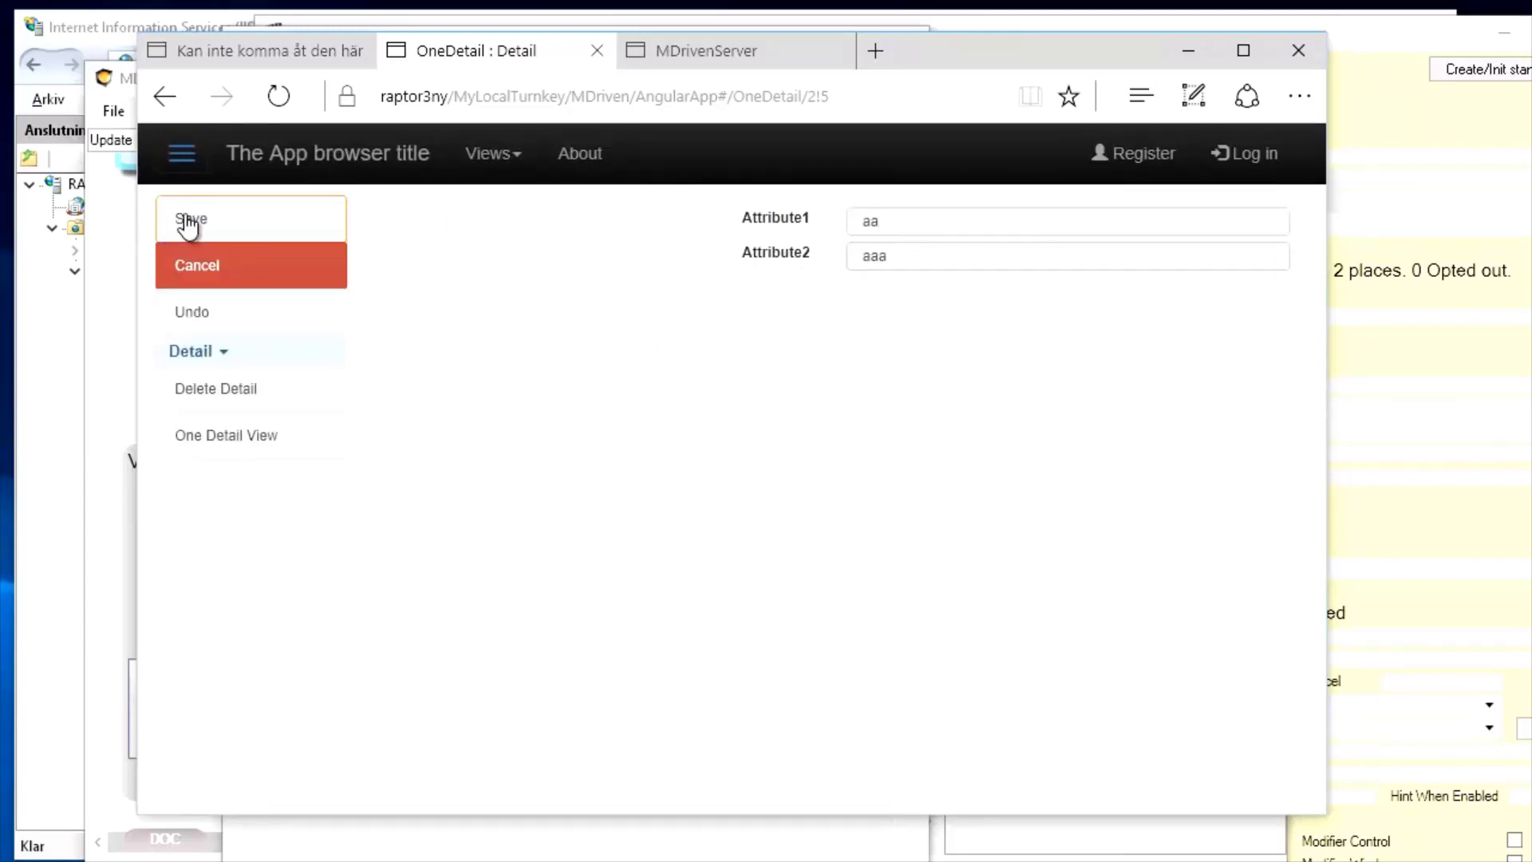
left_click(165, 97)
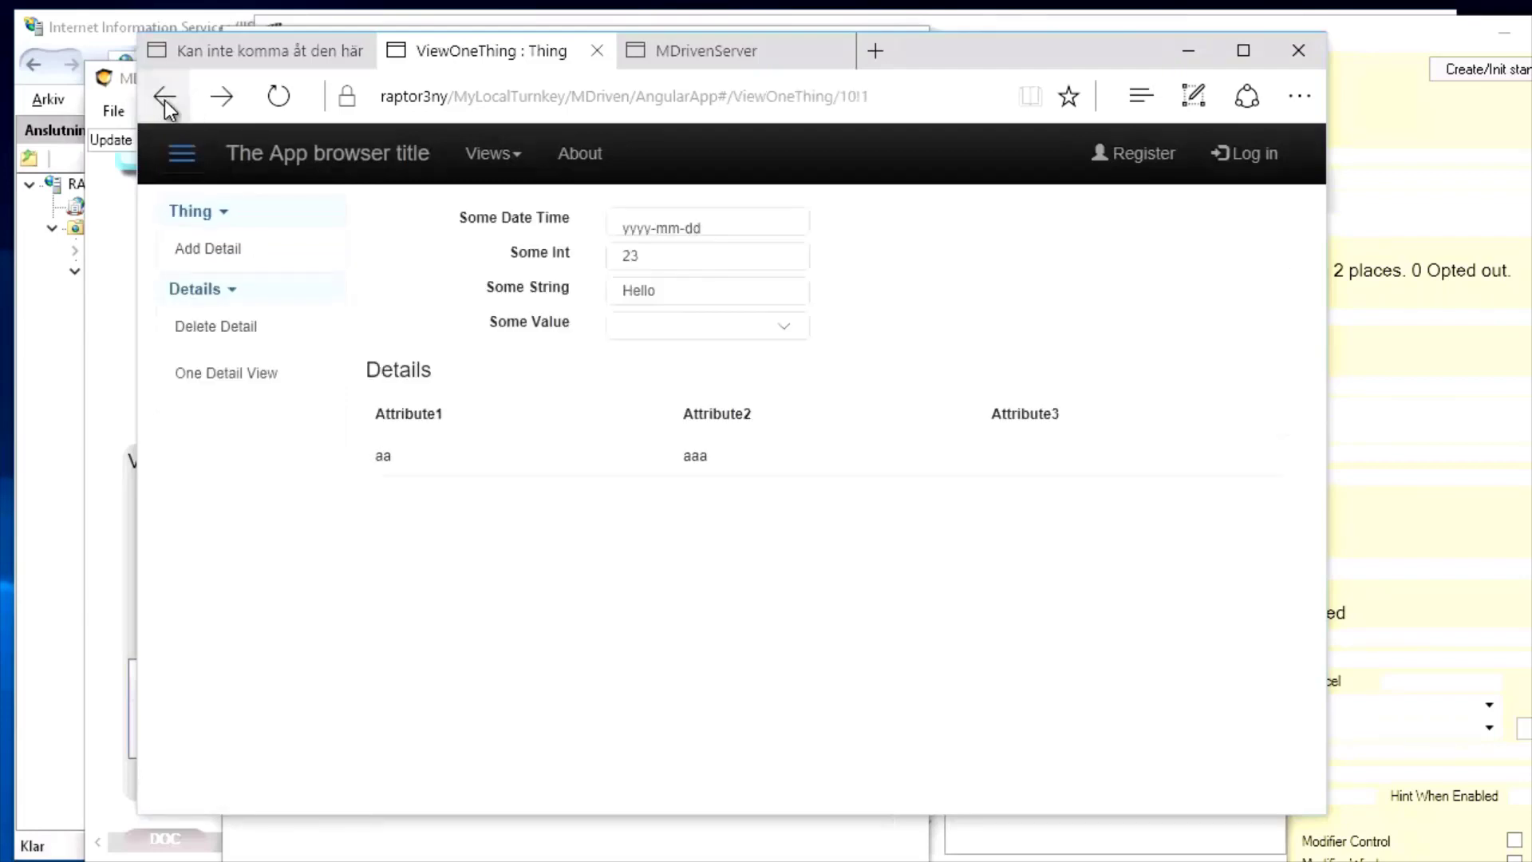
Give the second detail Attribute1 'bb' and Attribute2 'vv' through One Detail View
left_click(698, 338)
left_click(695, 335)
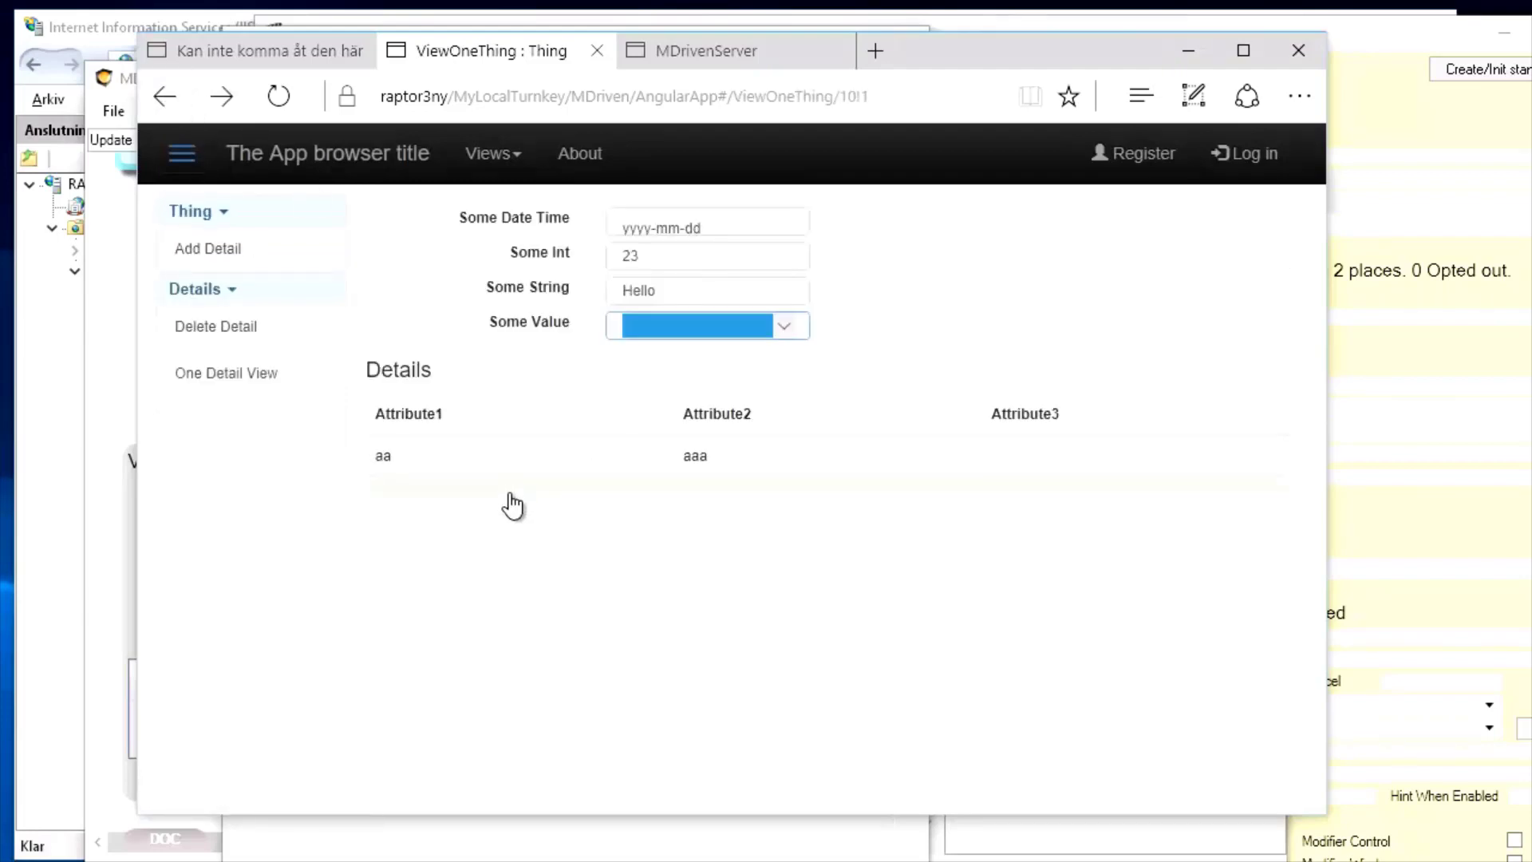
left_click(509, 491)
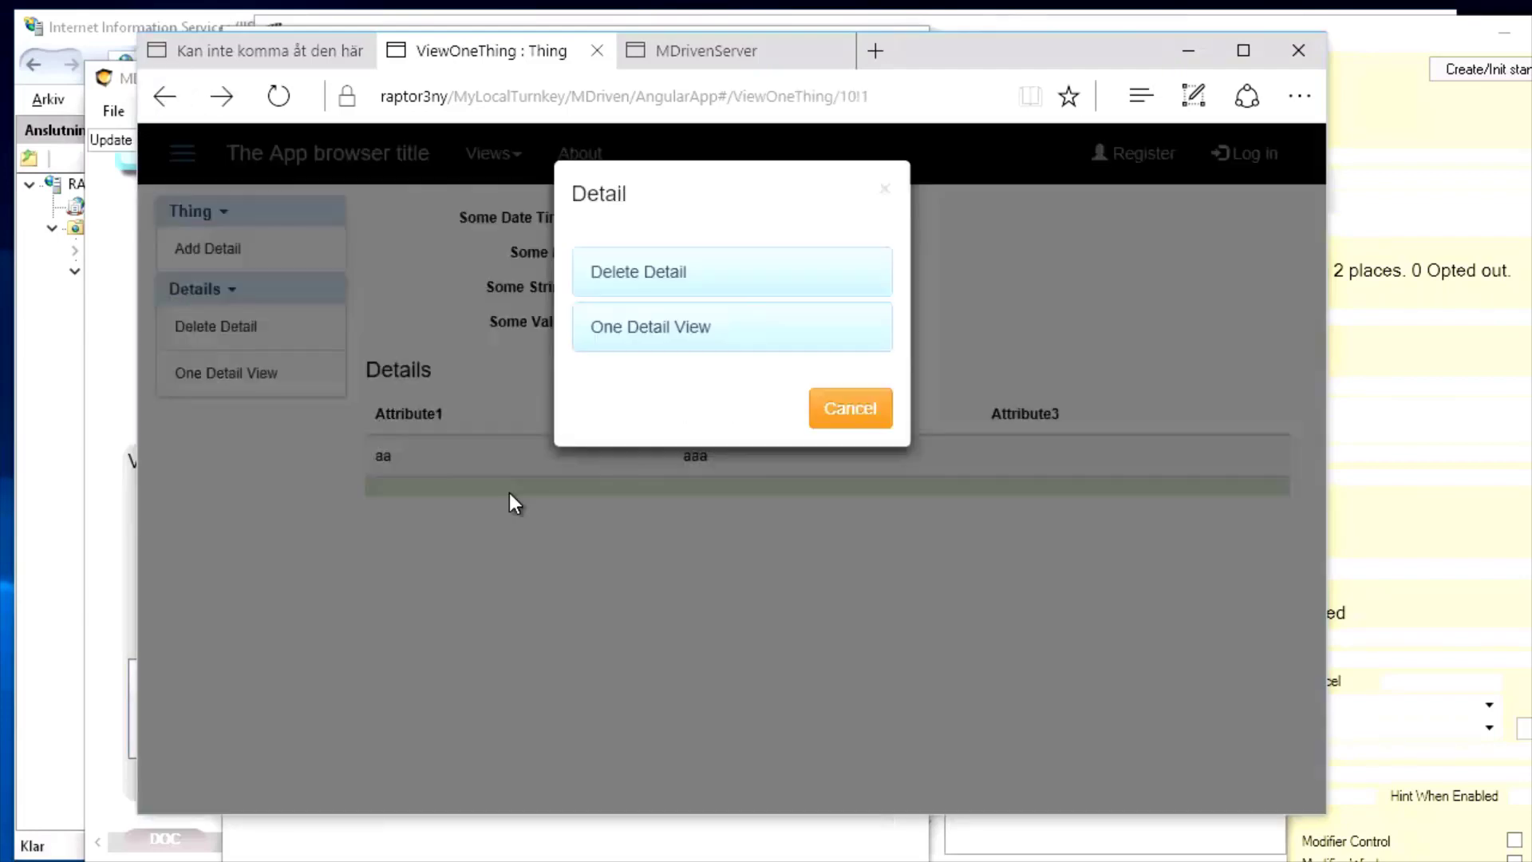
left_click(655, 335)
left_click(863, 223)
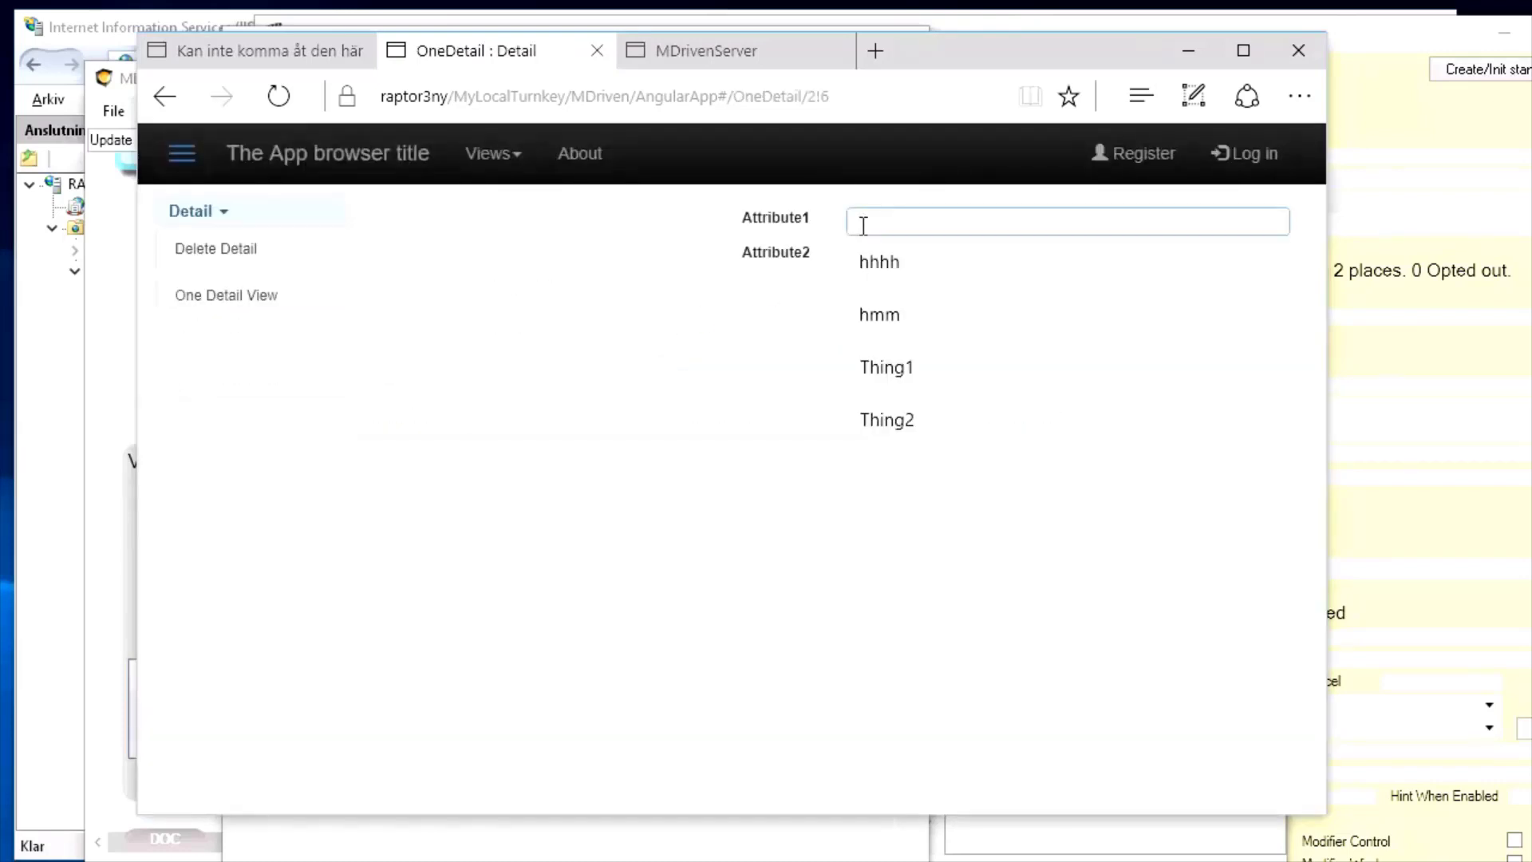
type("bb")
key("Tab")
type("vv")
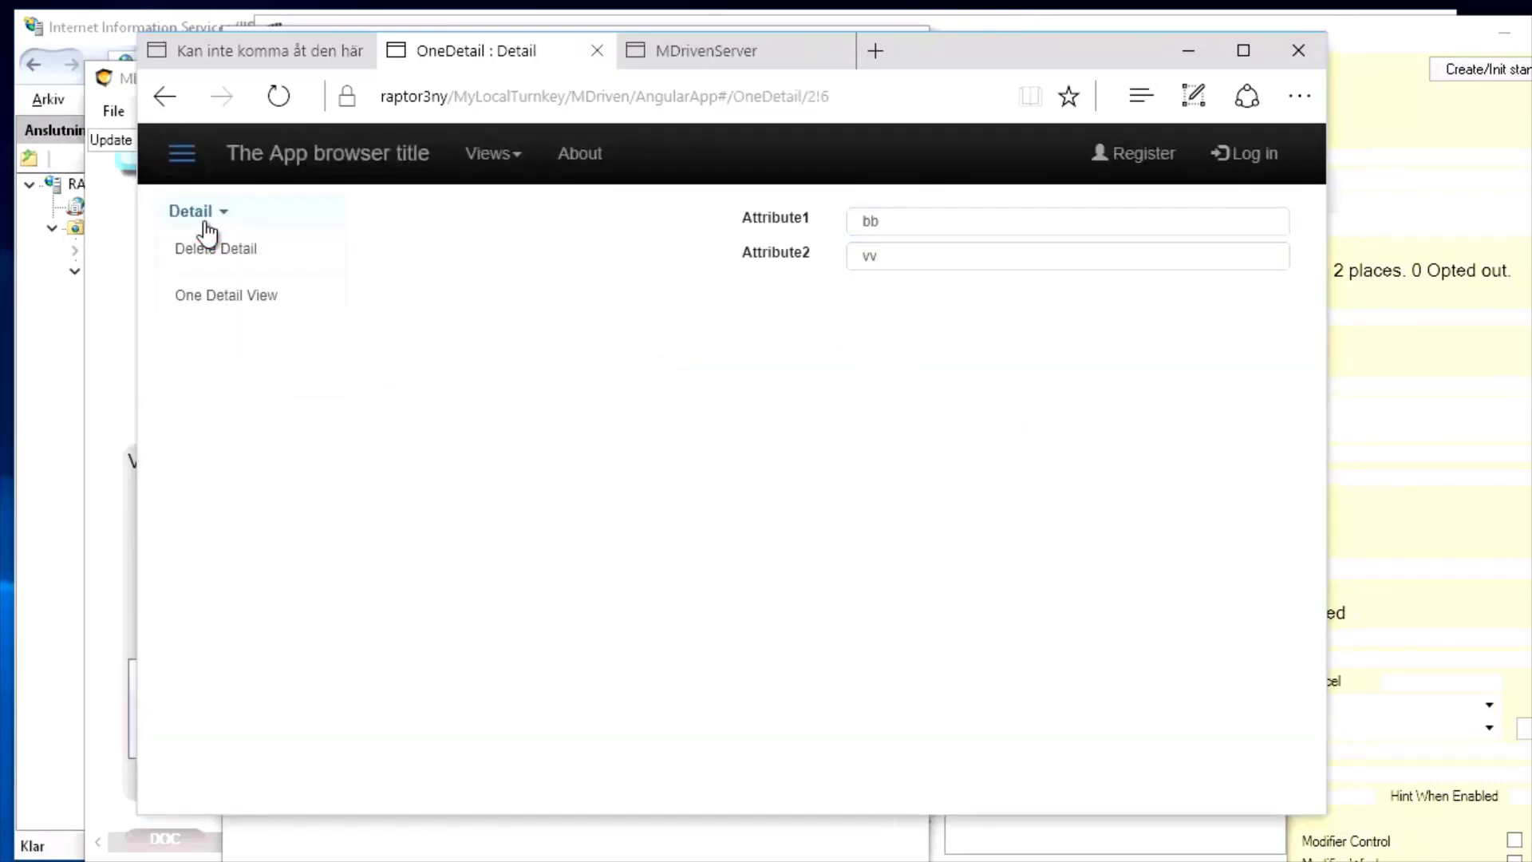
left_click(164, 102)
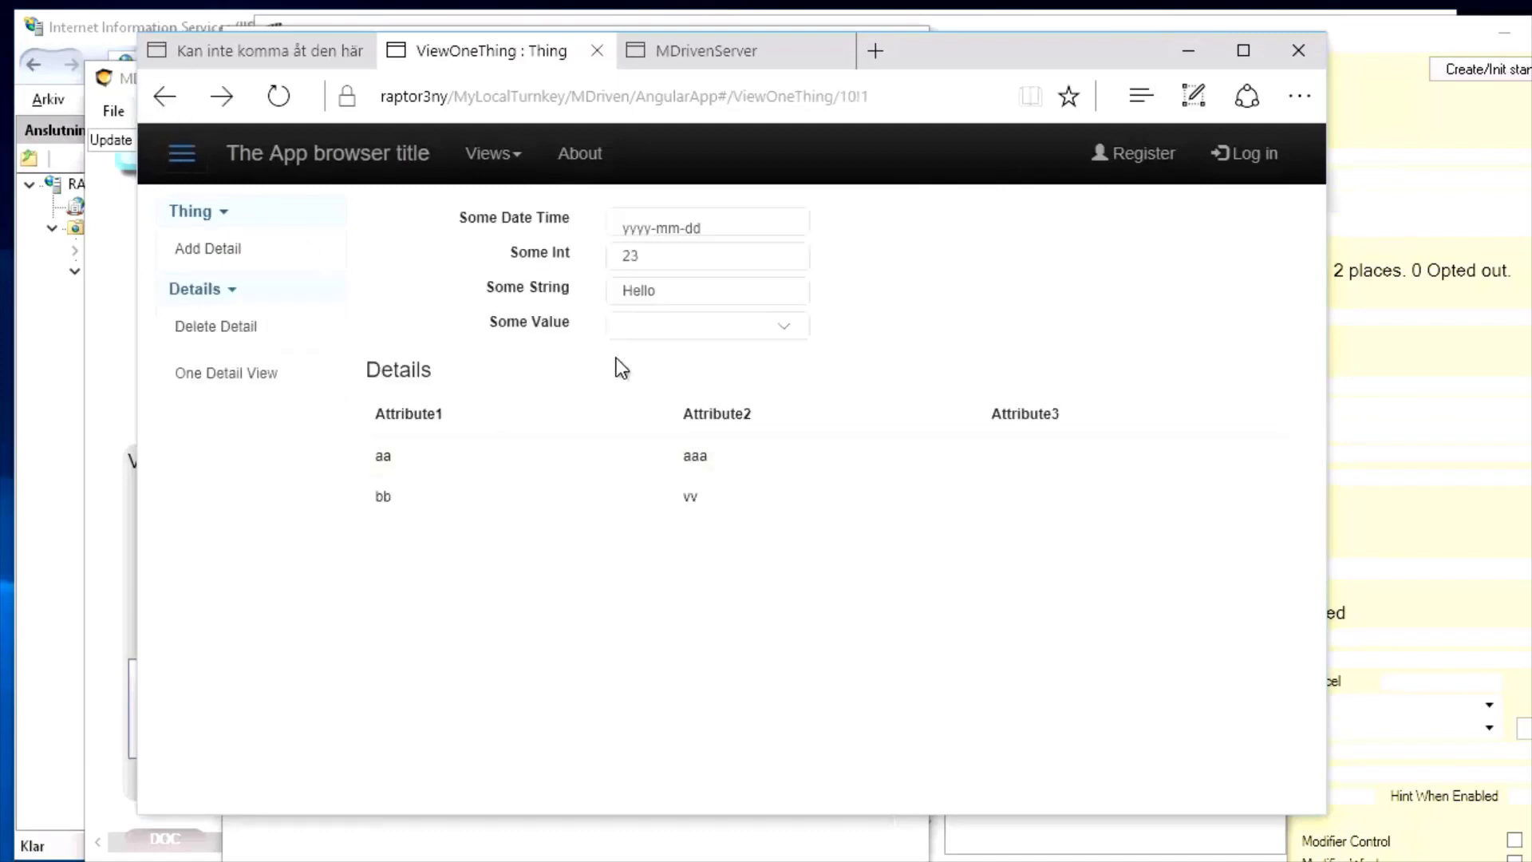
left_click_drag(956, 56, 1198, 53)
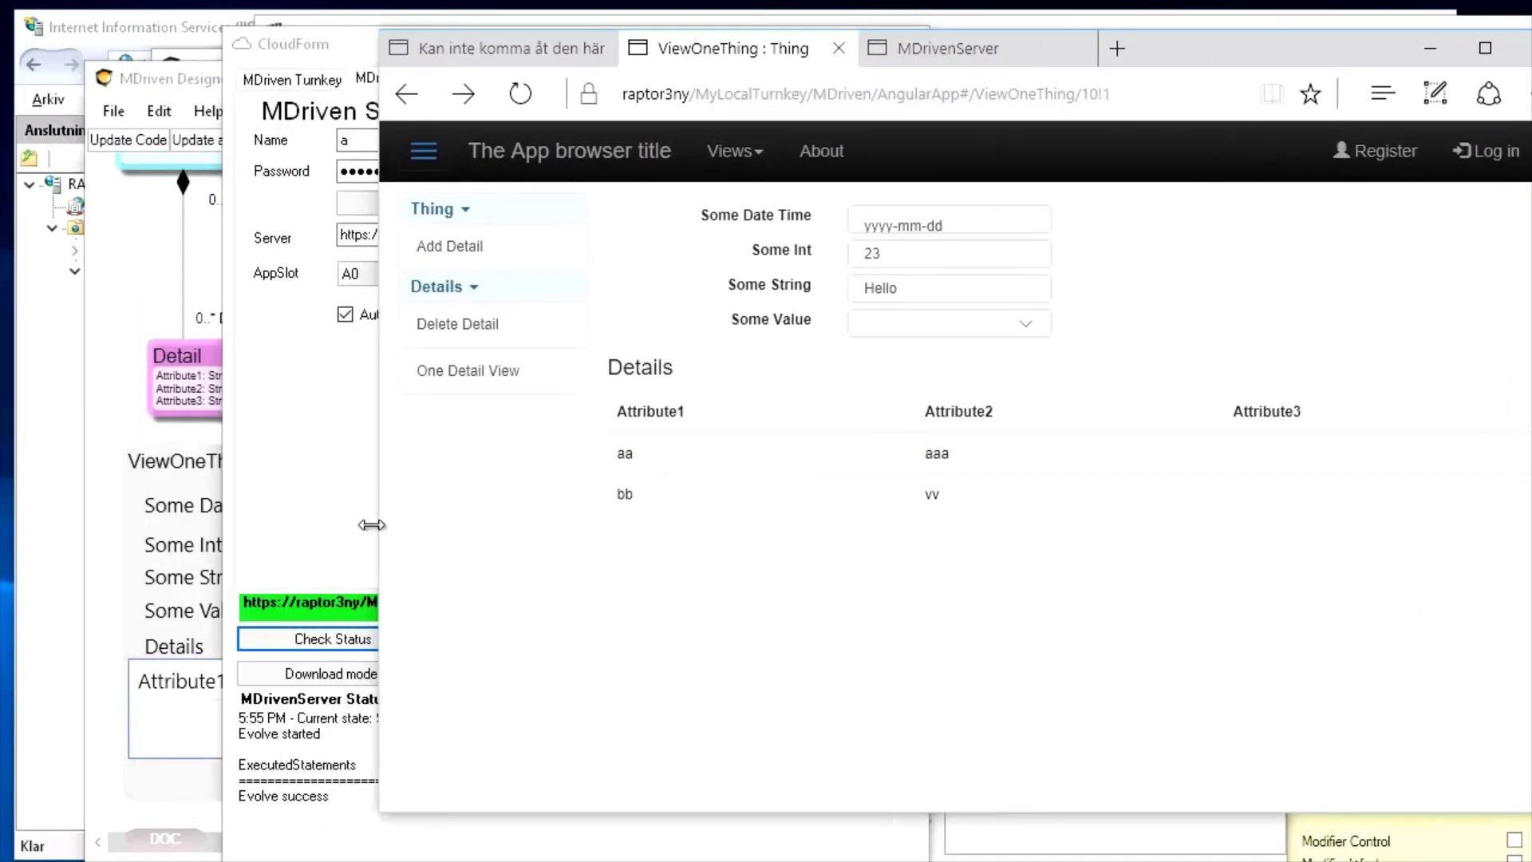
Close the Turnkey login form and inspect the SomeValue column in the ViewOneThing viewmodel
left_click(349, 519)
left_click(901, 43)
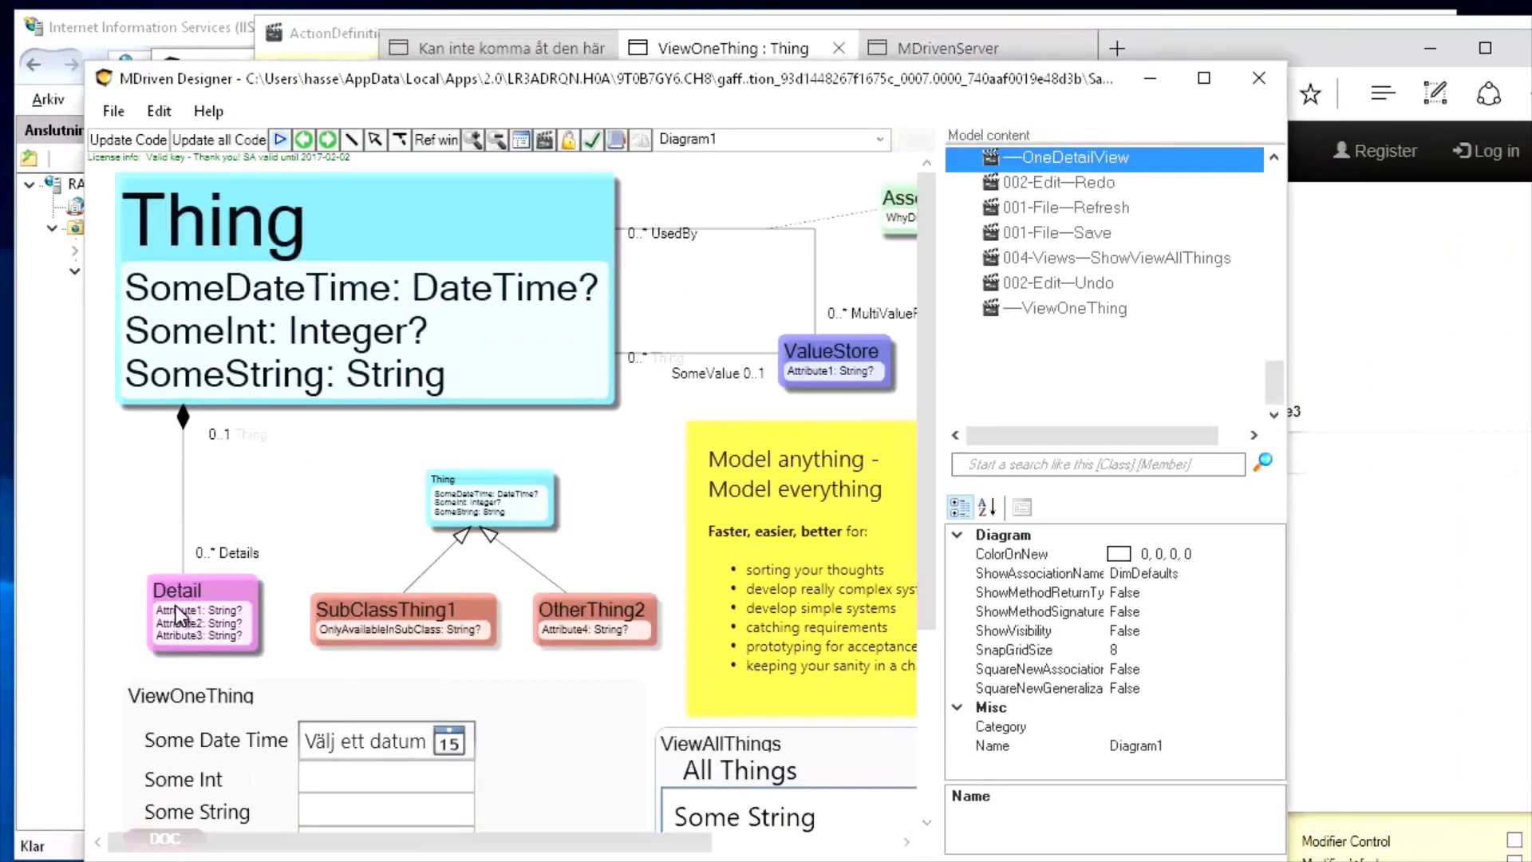
left_click_drag(415, 844, 592, 851)
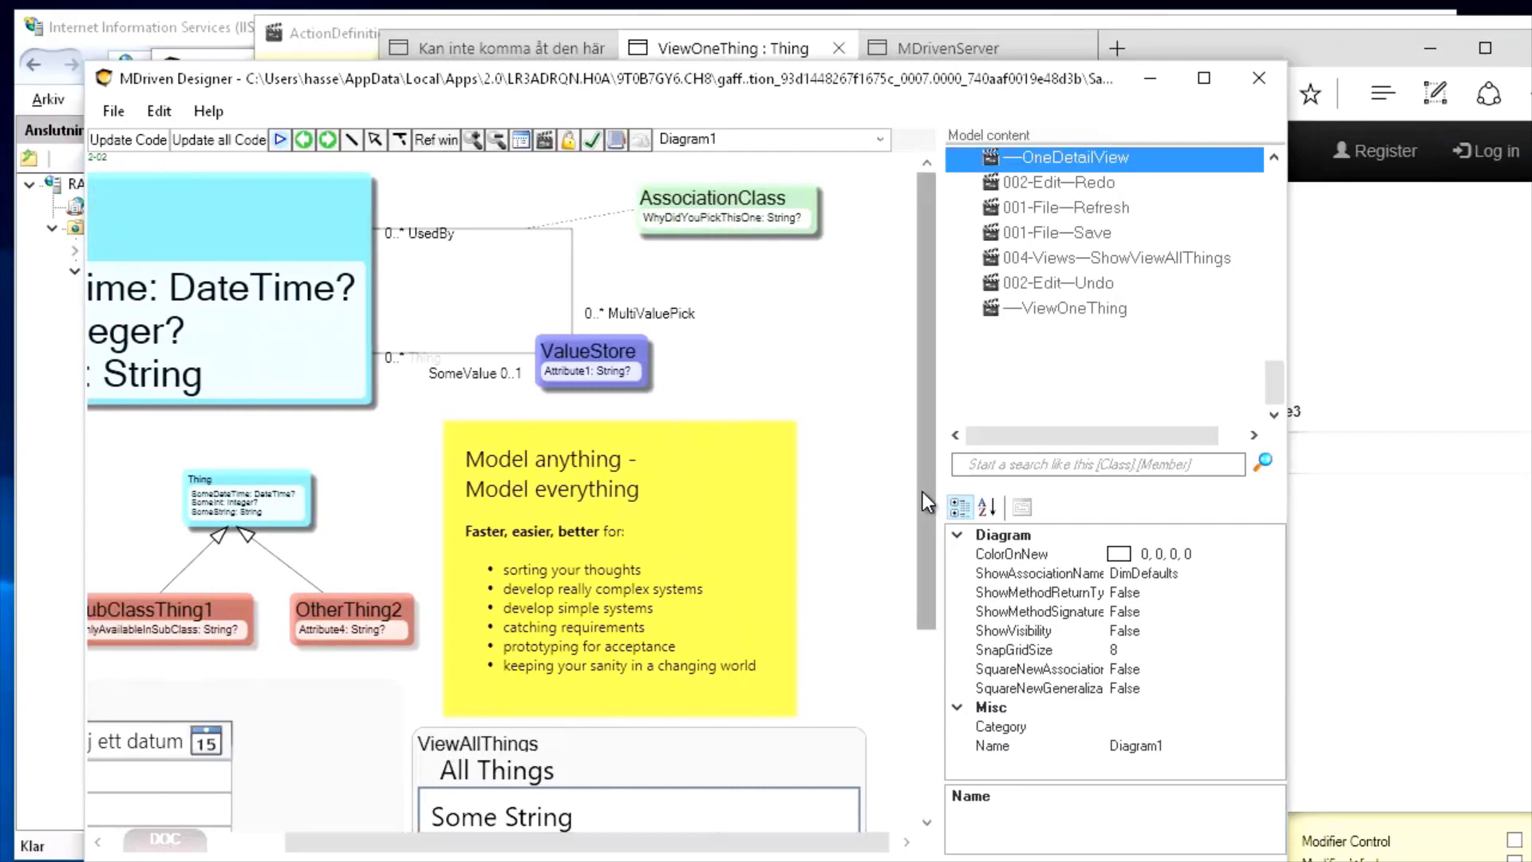
scroll(272, 649, "down", 3)
double_click(324, 645)
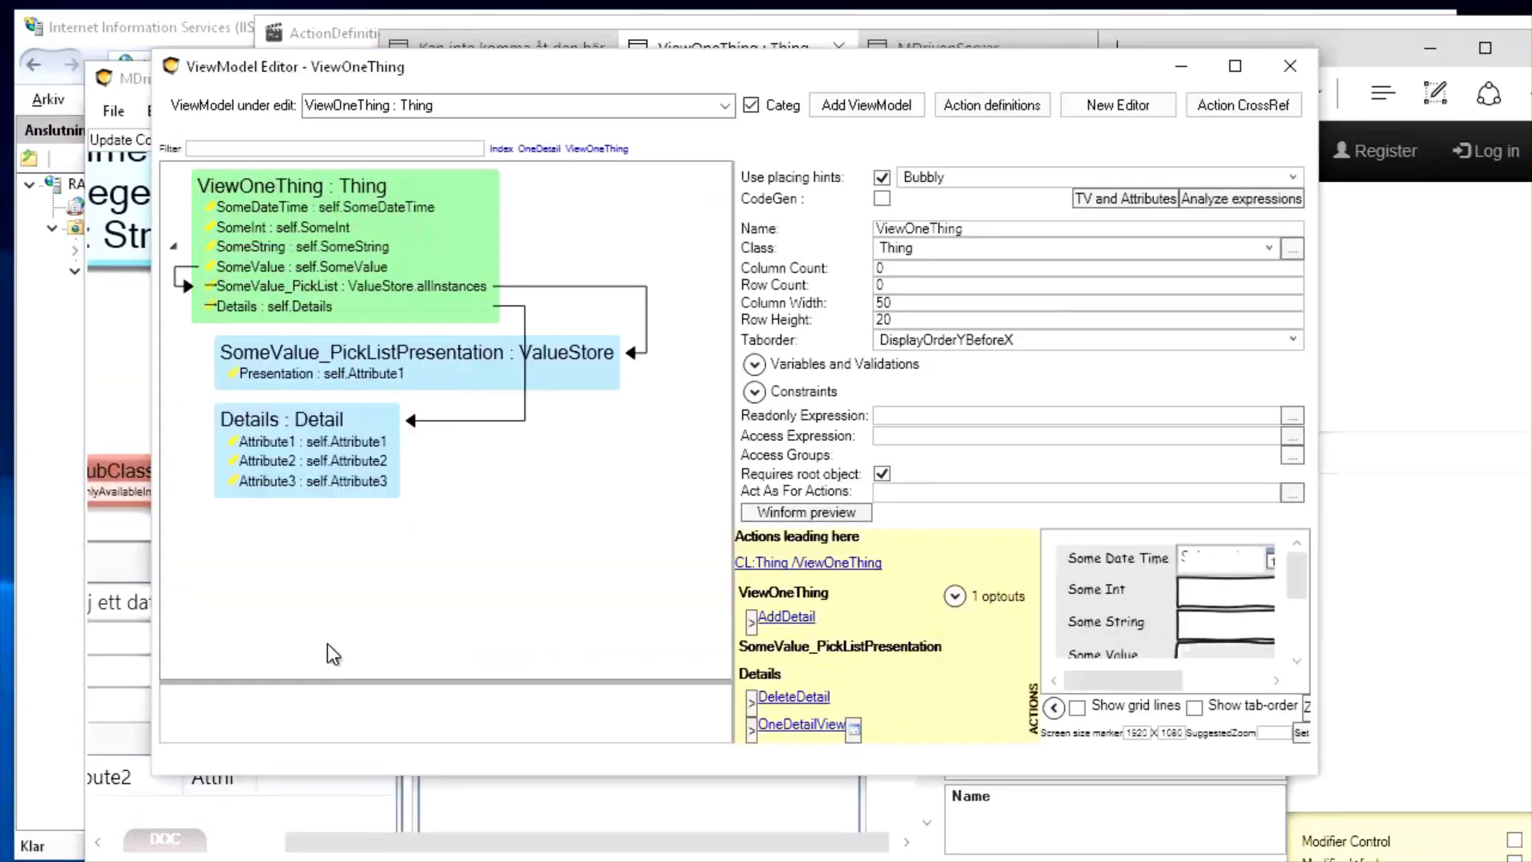
left_click_drag(587, 70, 463, 37)
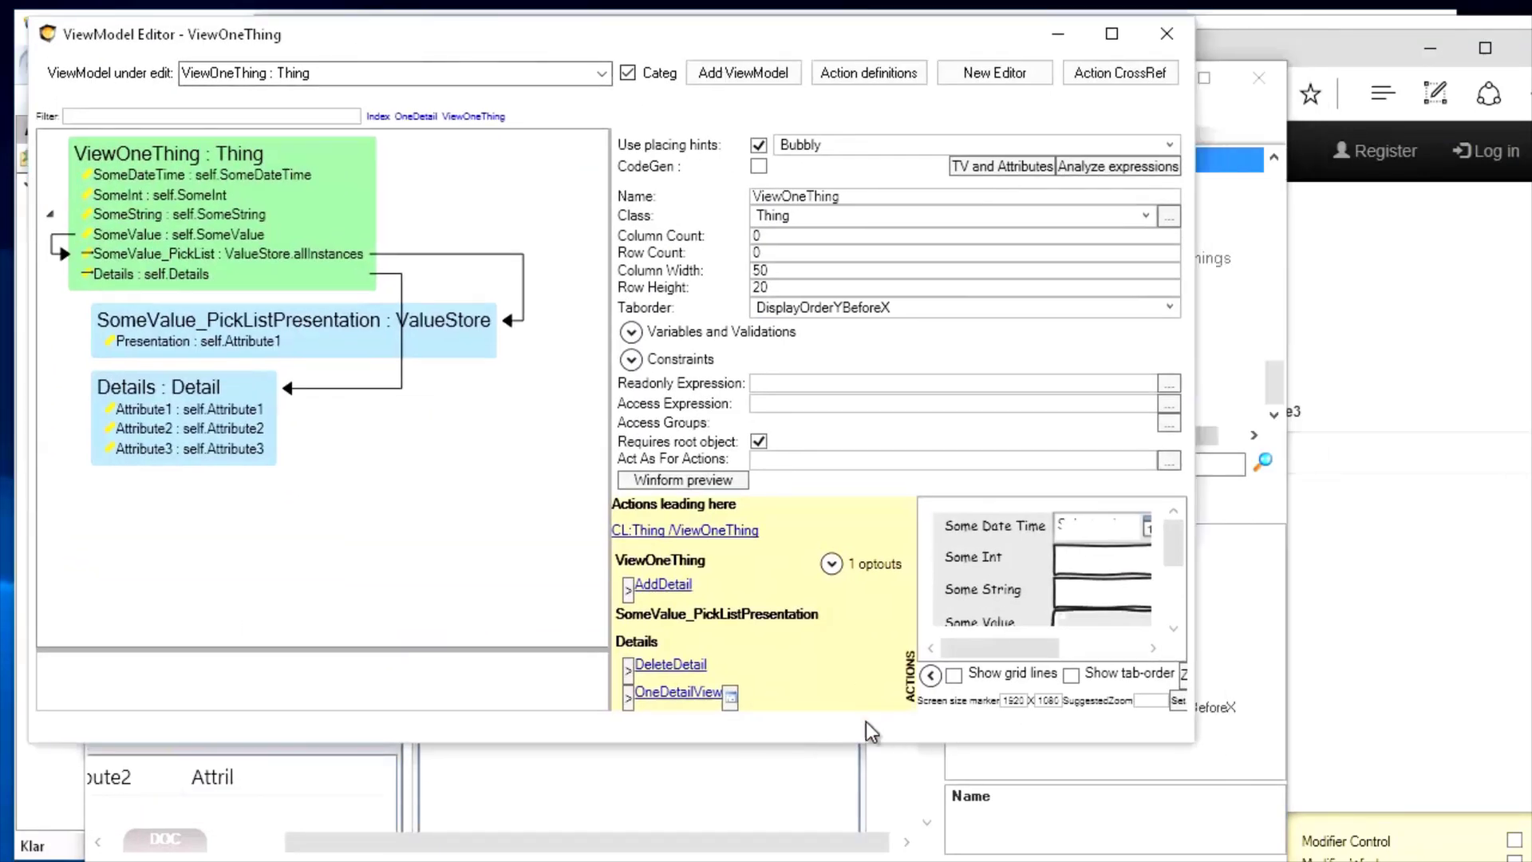
left_click(931, 676)
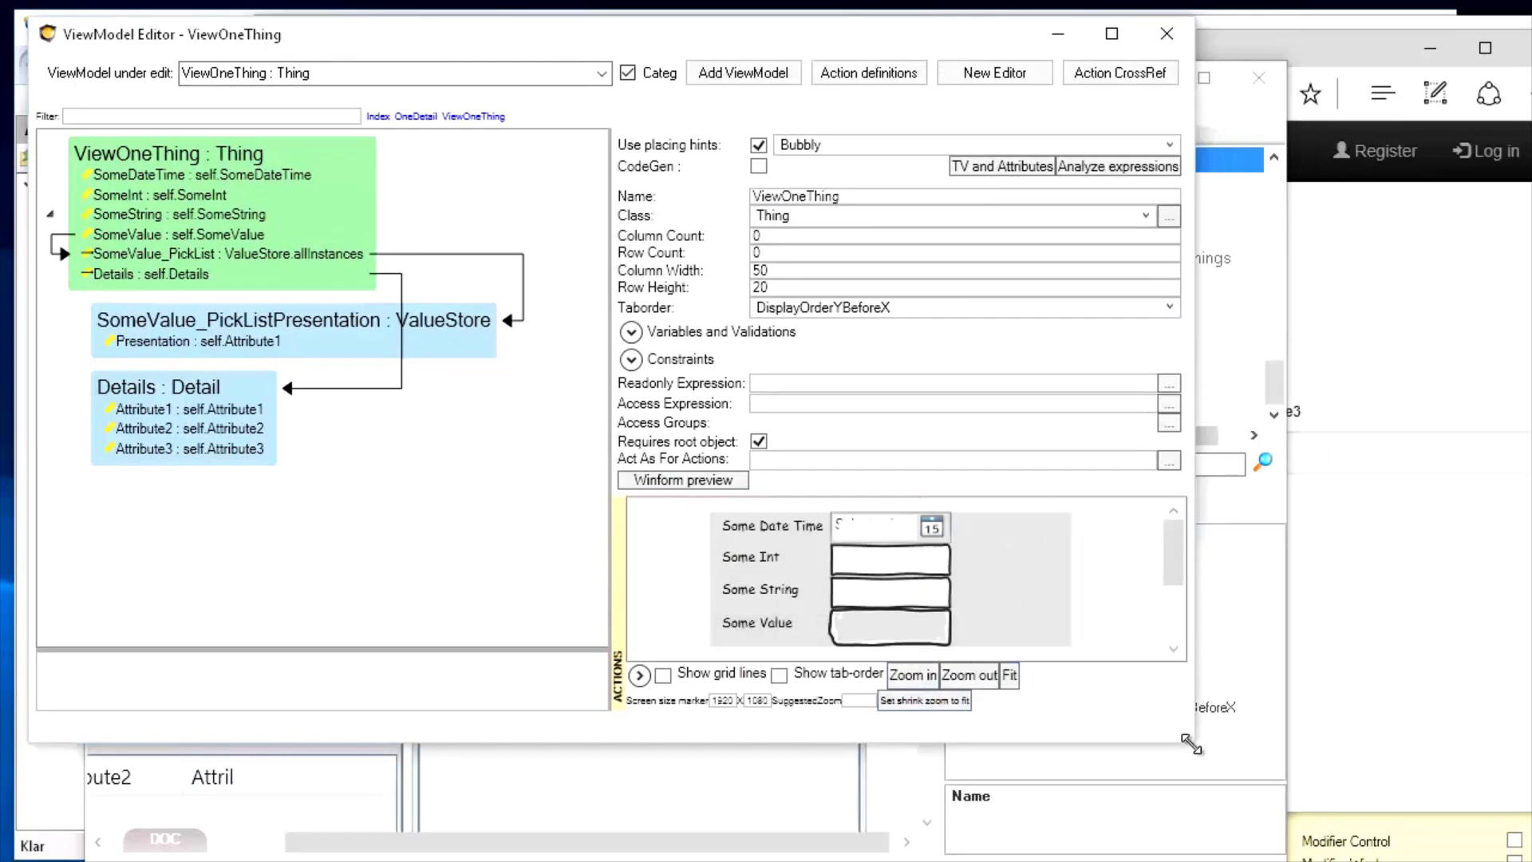
left_click_drag(1190, 744, 1427, 833)
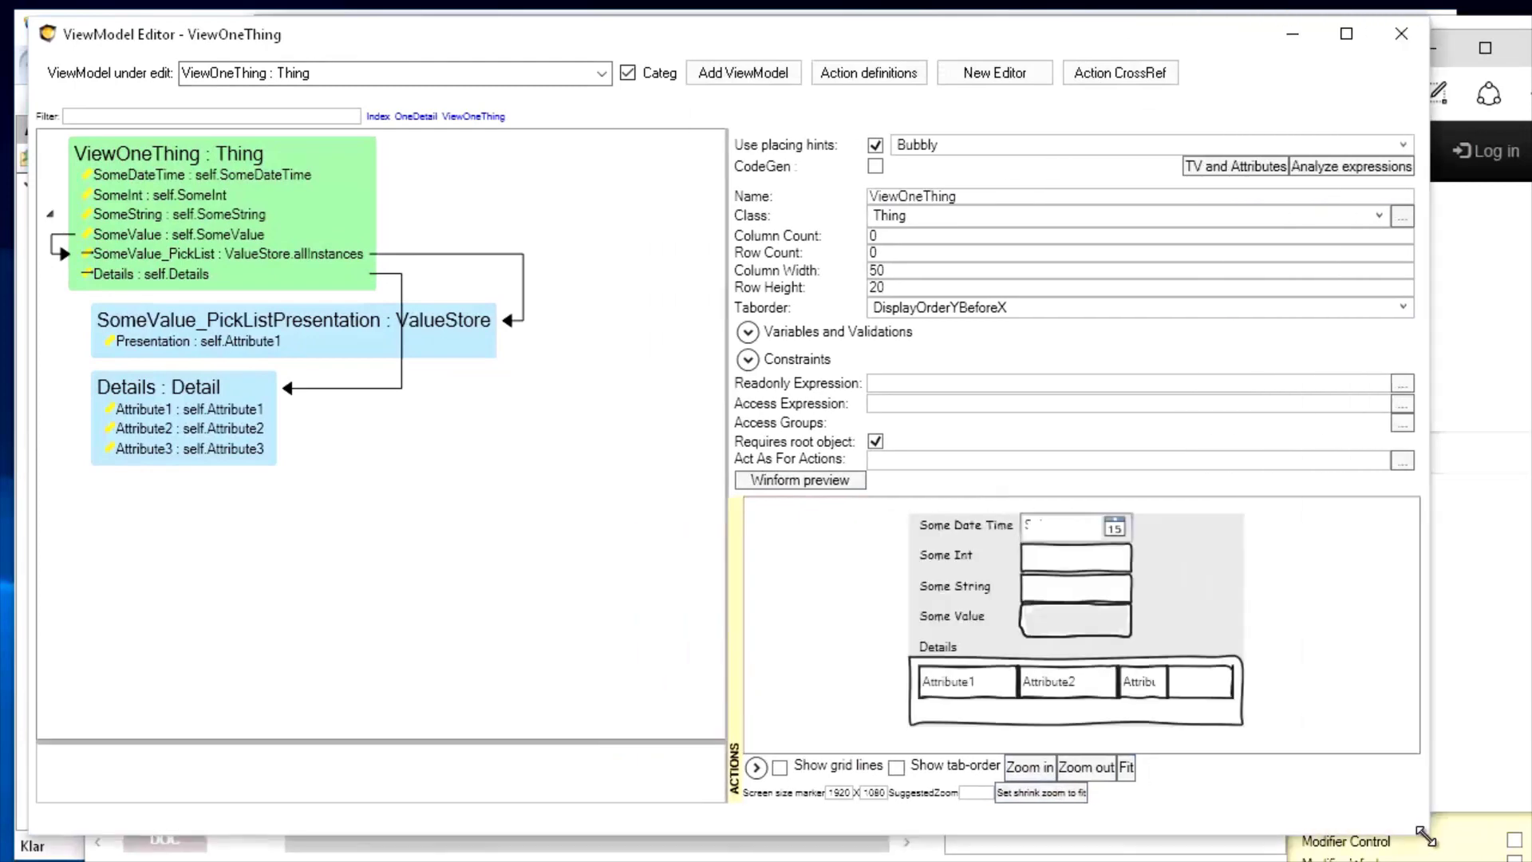
left_click(1091, 626)
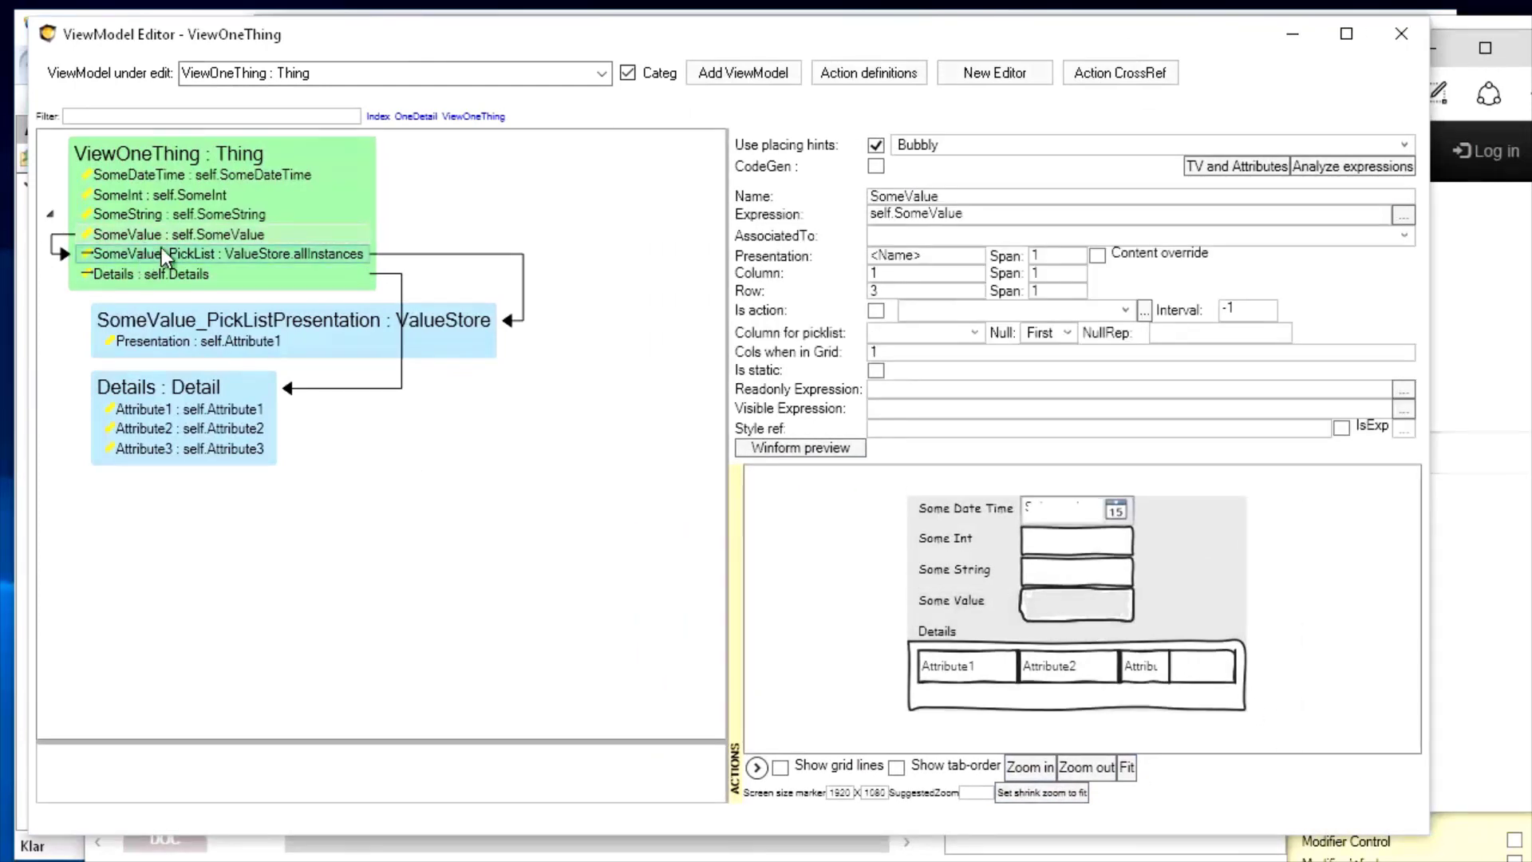
Bring Diagram1, with ValueStore linked to Thing and AssociationClass, back to the front
left_click_drag(246, 35, 701, 130)
left_click(305, 282)
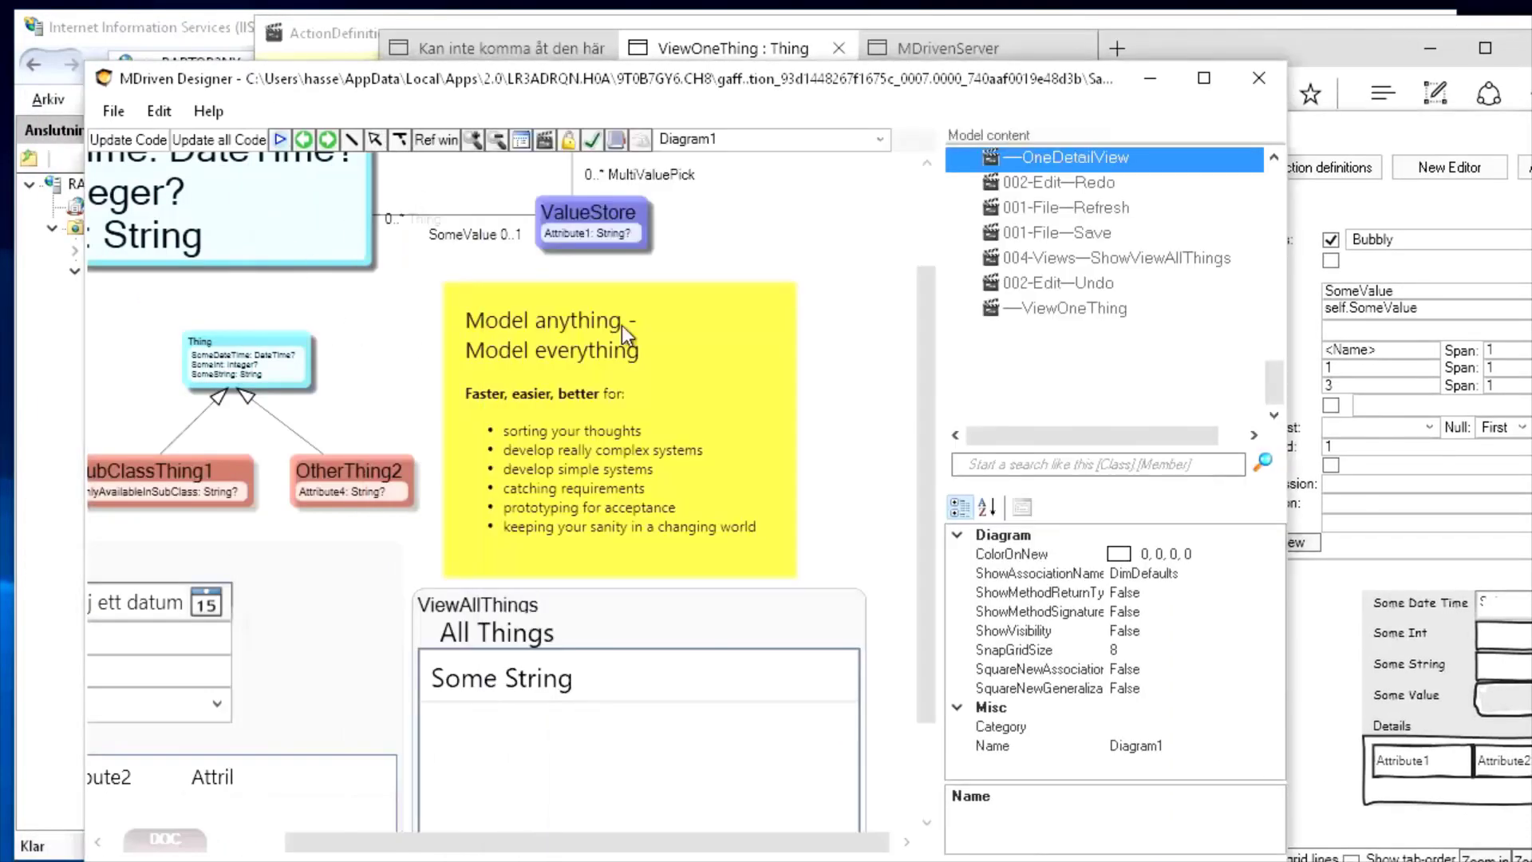
scroll(903, 356, "up", 3)
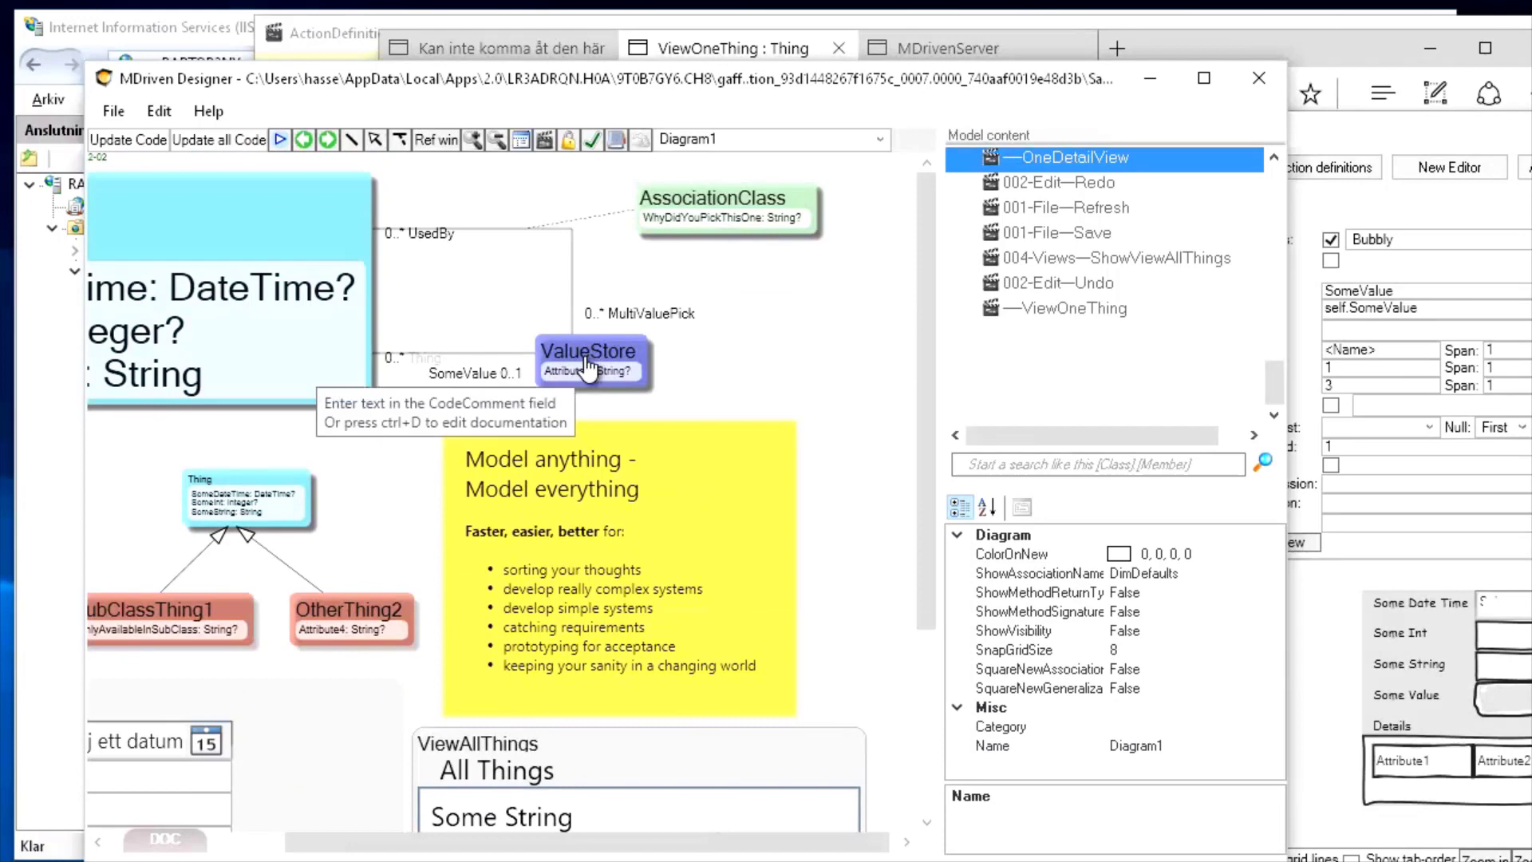
left_click(279, 141)
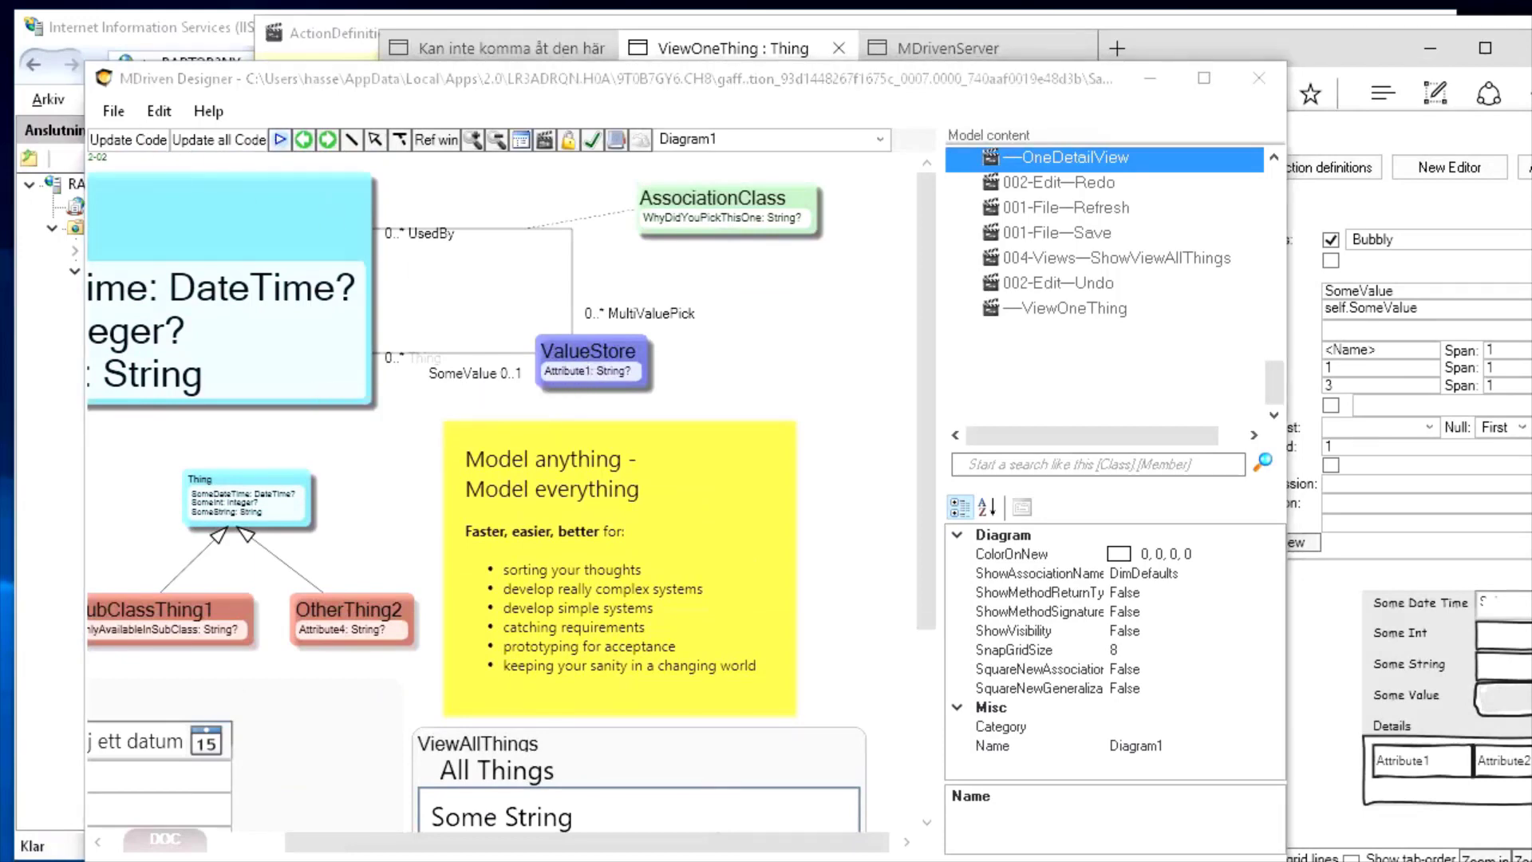
Start the prototype on MDriven Server persistence, open a new OCL debugger, then close the prototyper window
left_click(705, 495)
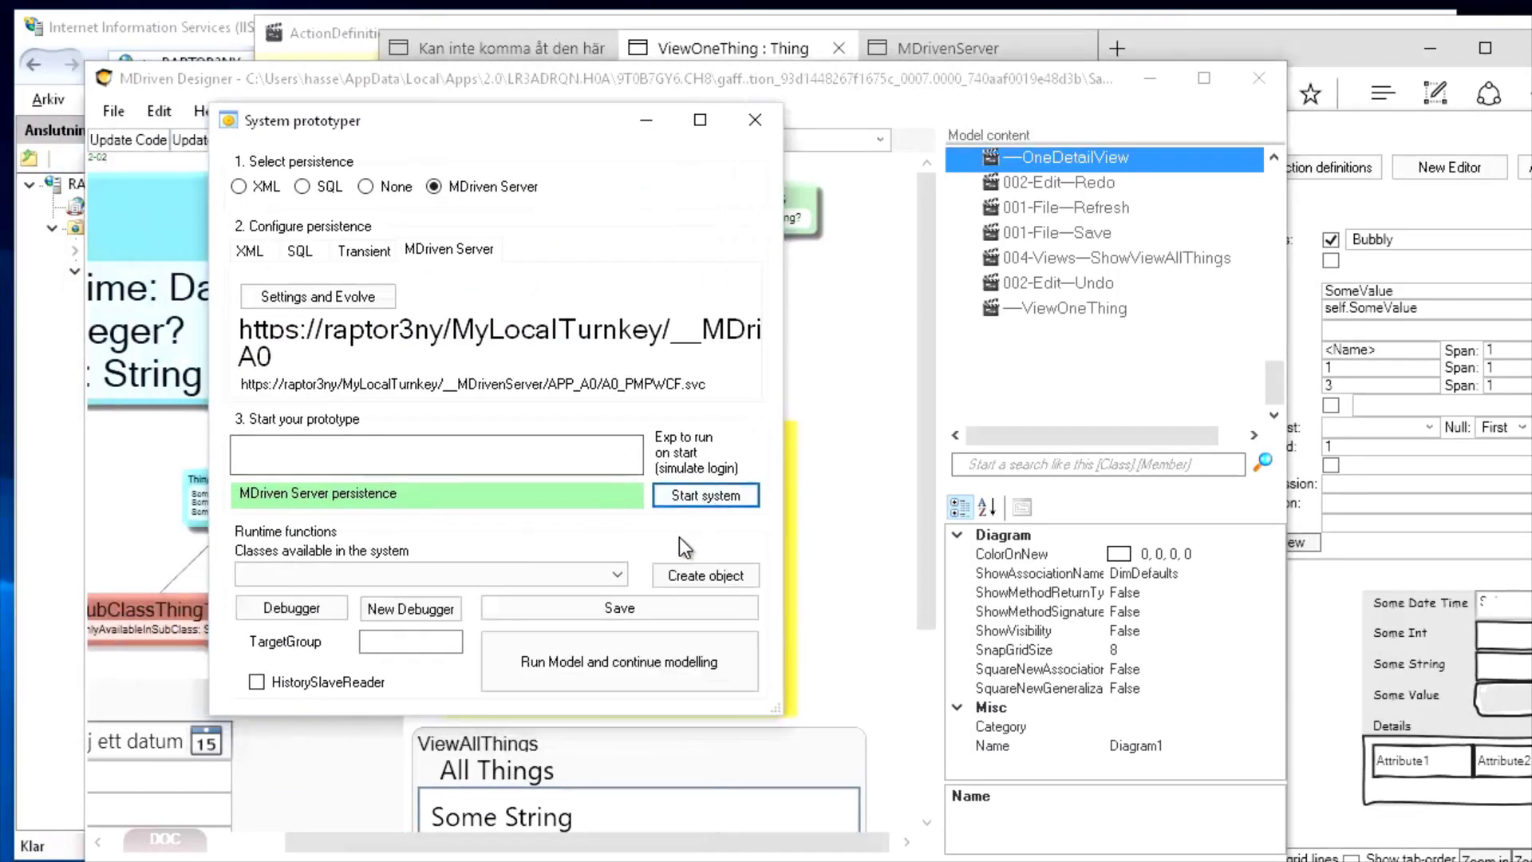
left_click(425, 610)
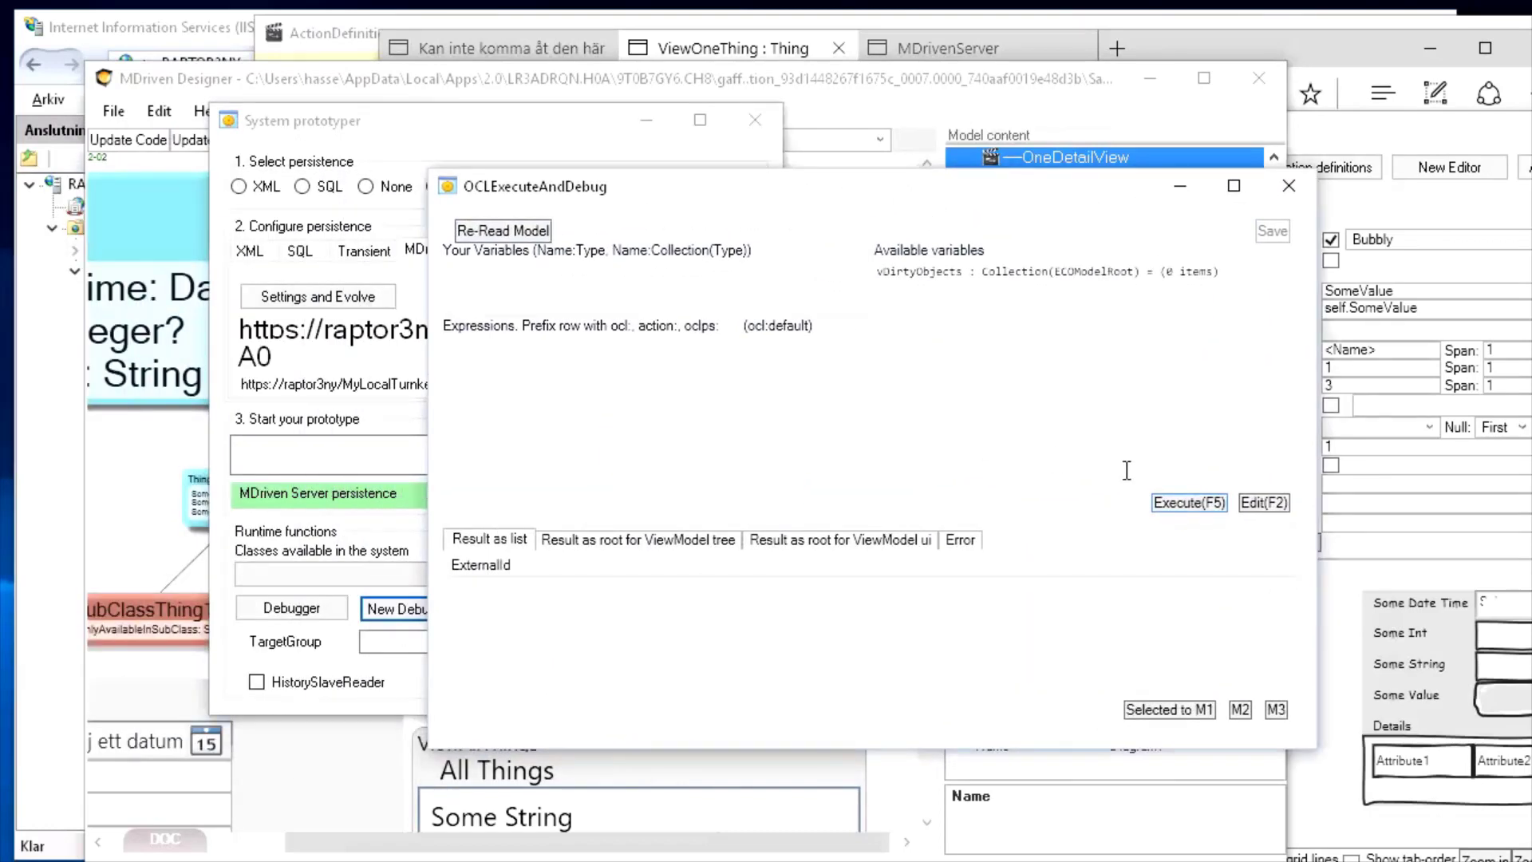
left_click(1264, 503)
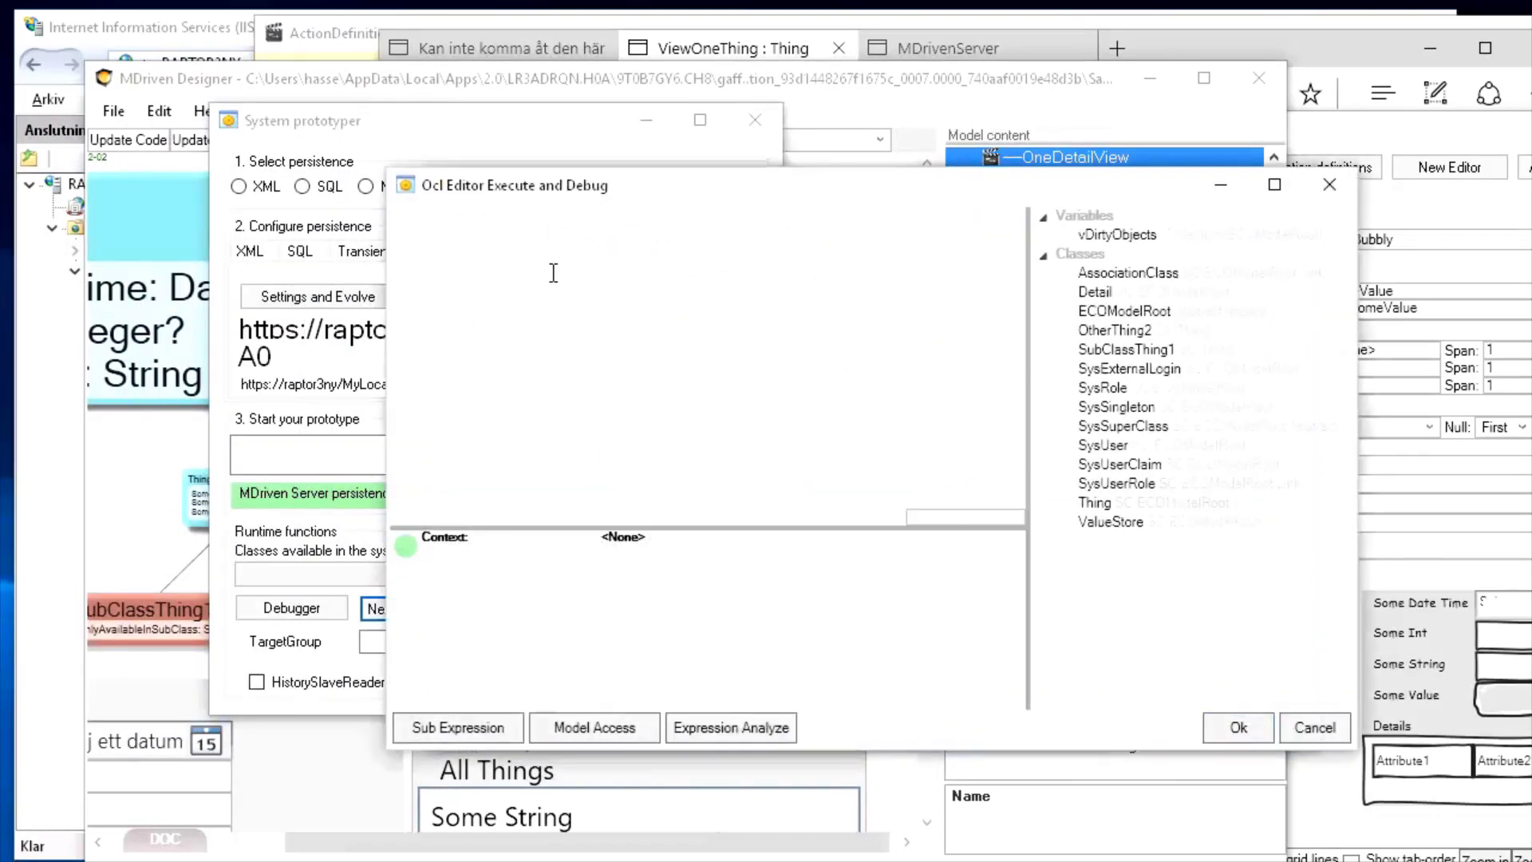
type("SomeV")
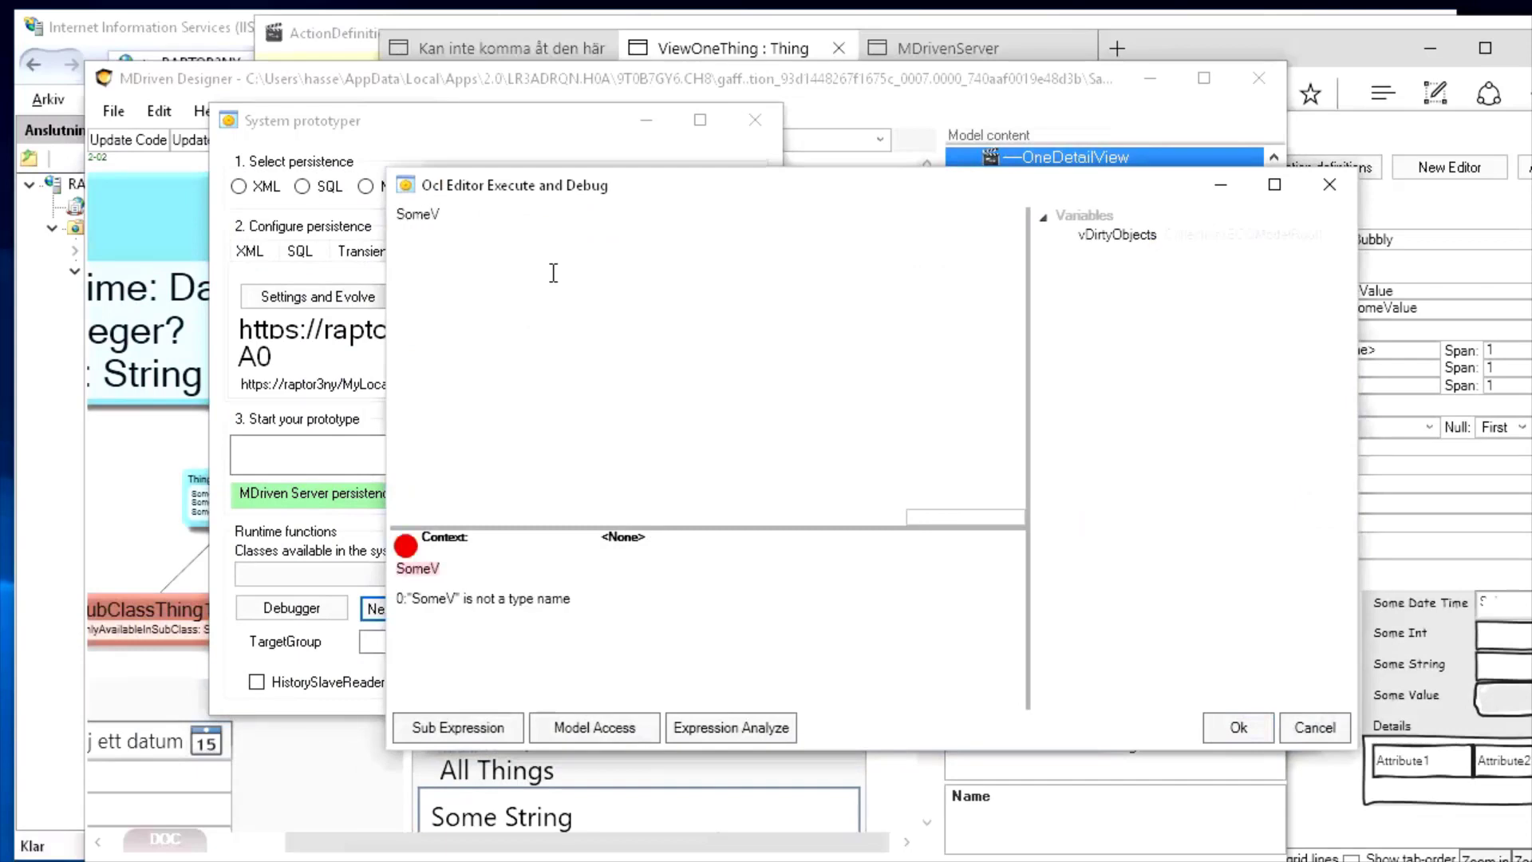
type("alue")
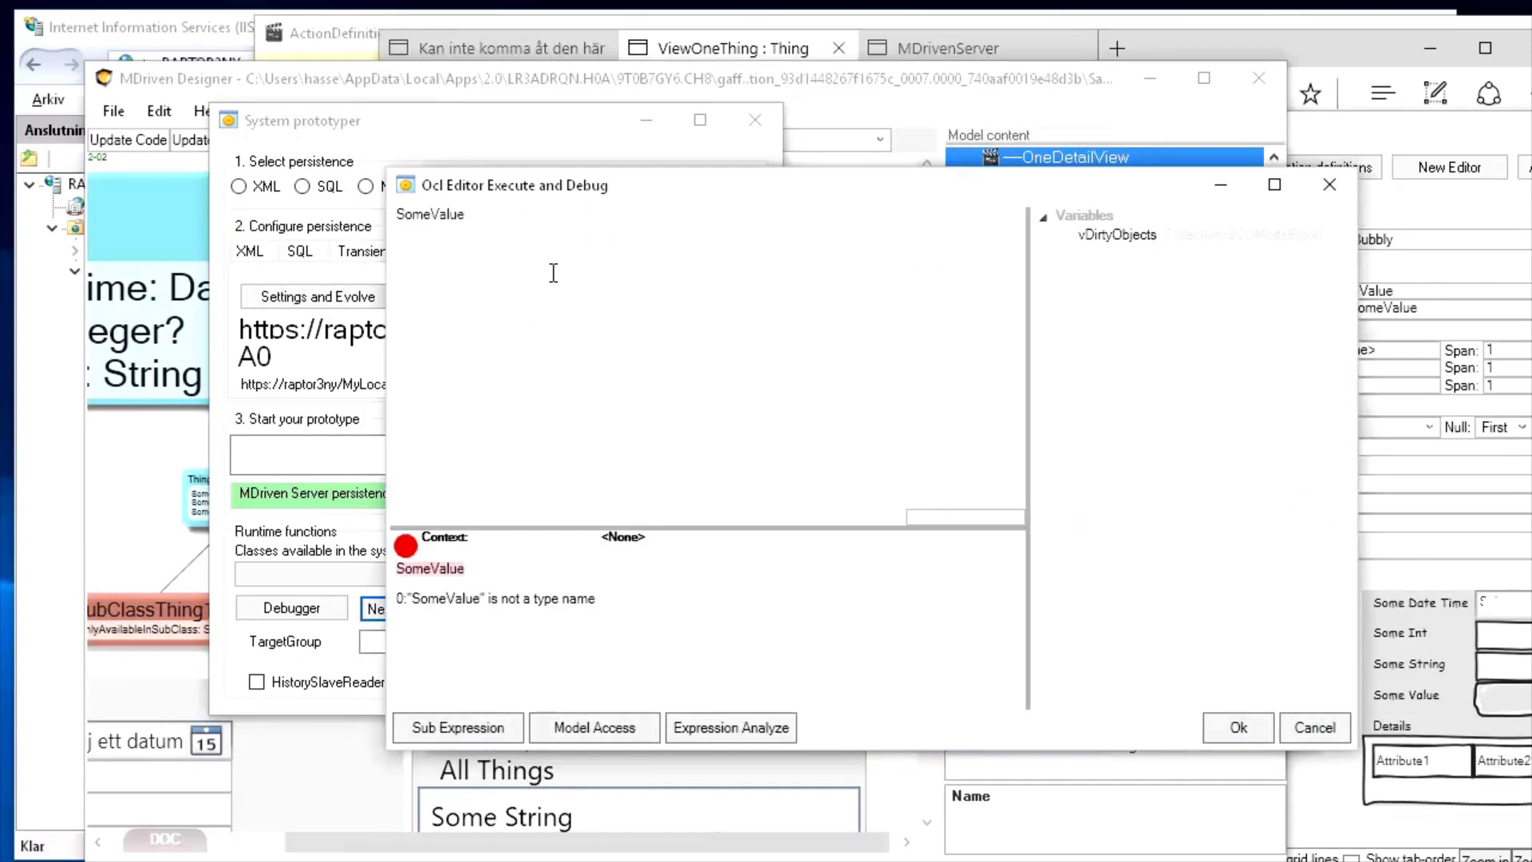
key("Escape")
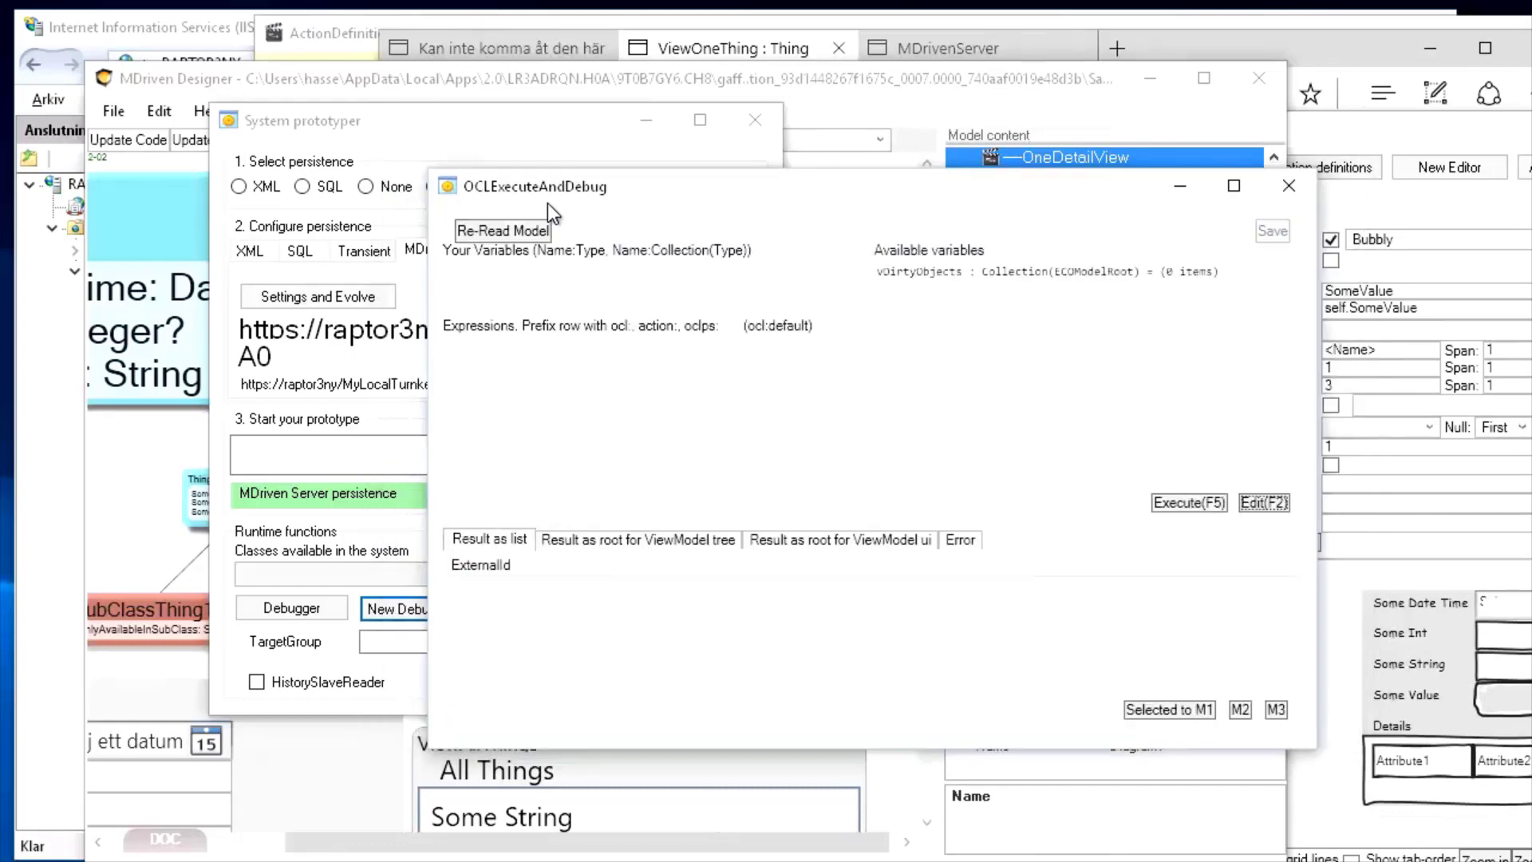
left_click(535, 141)
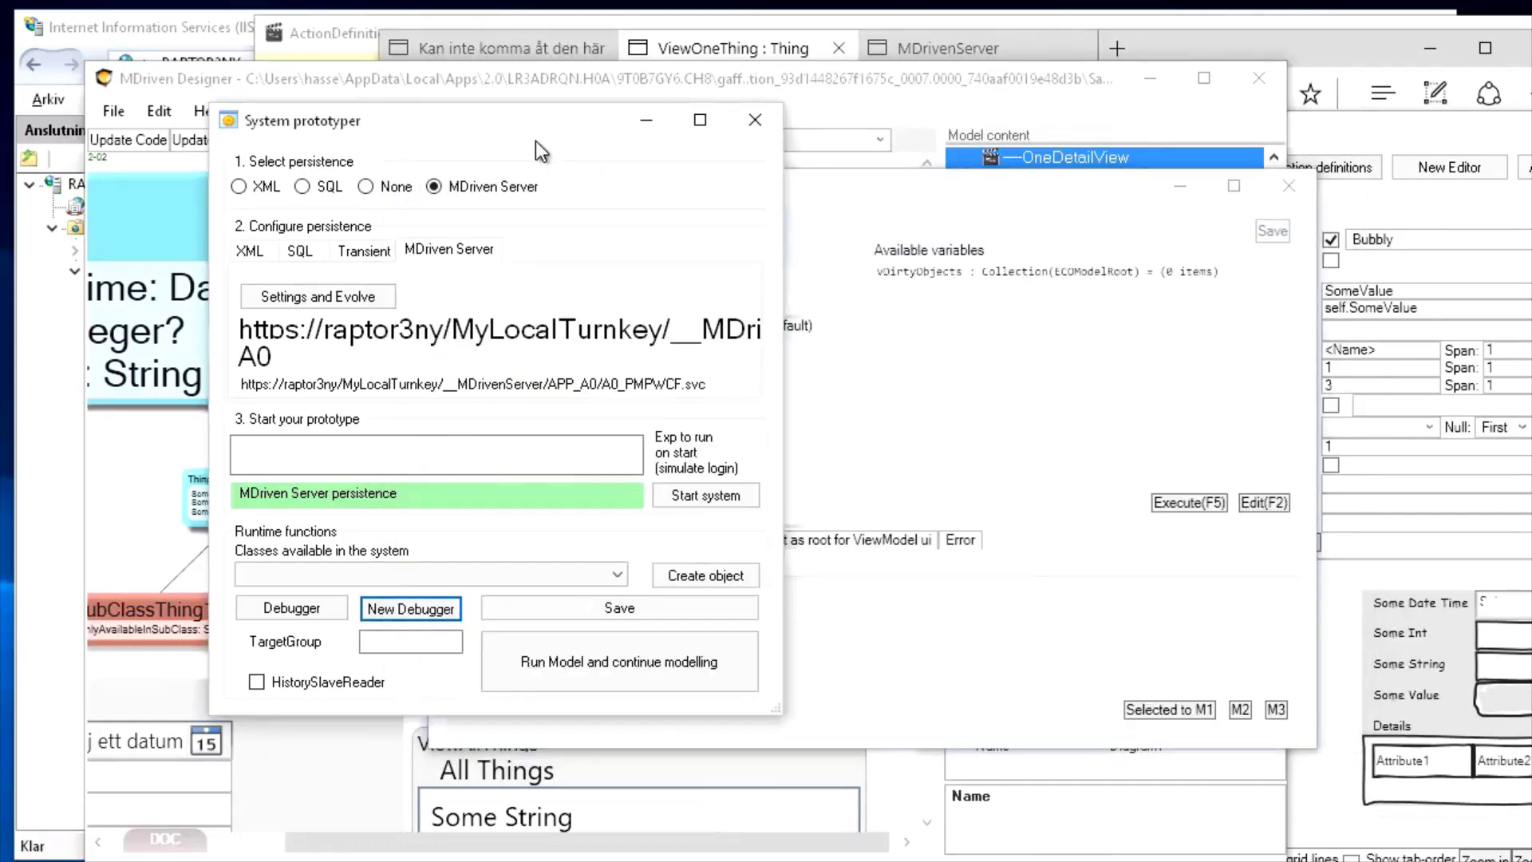
left_click(754, 121)
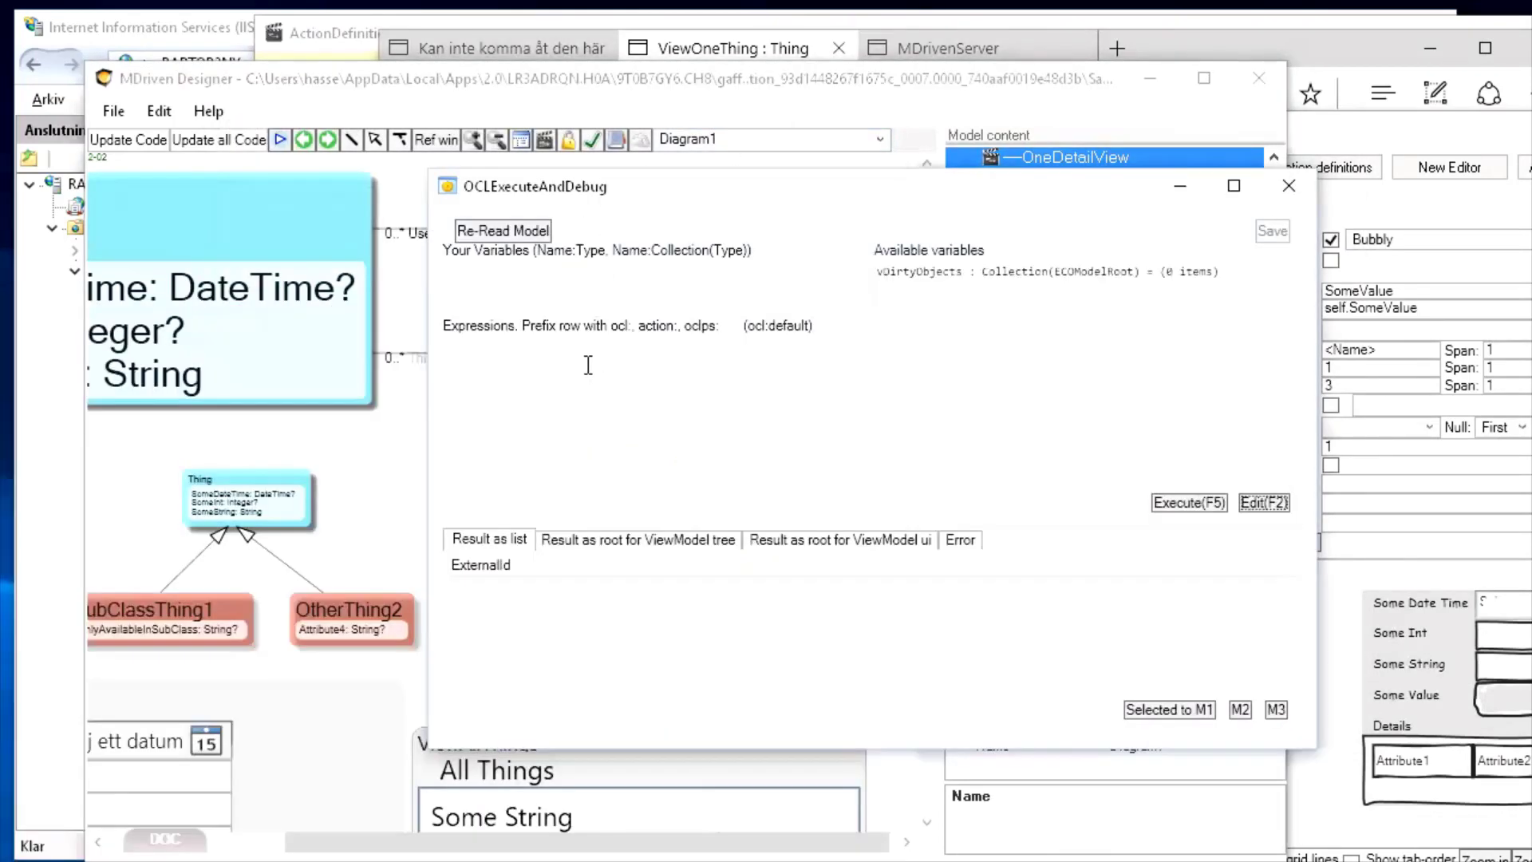
Enter and execute ValueStore.allInstances in the OCL debugger to list ValueStore objects
left_click(544, 365)
left_click(1263, 503)
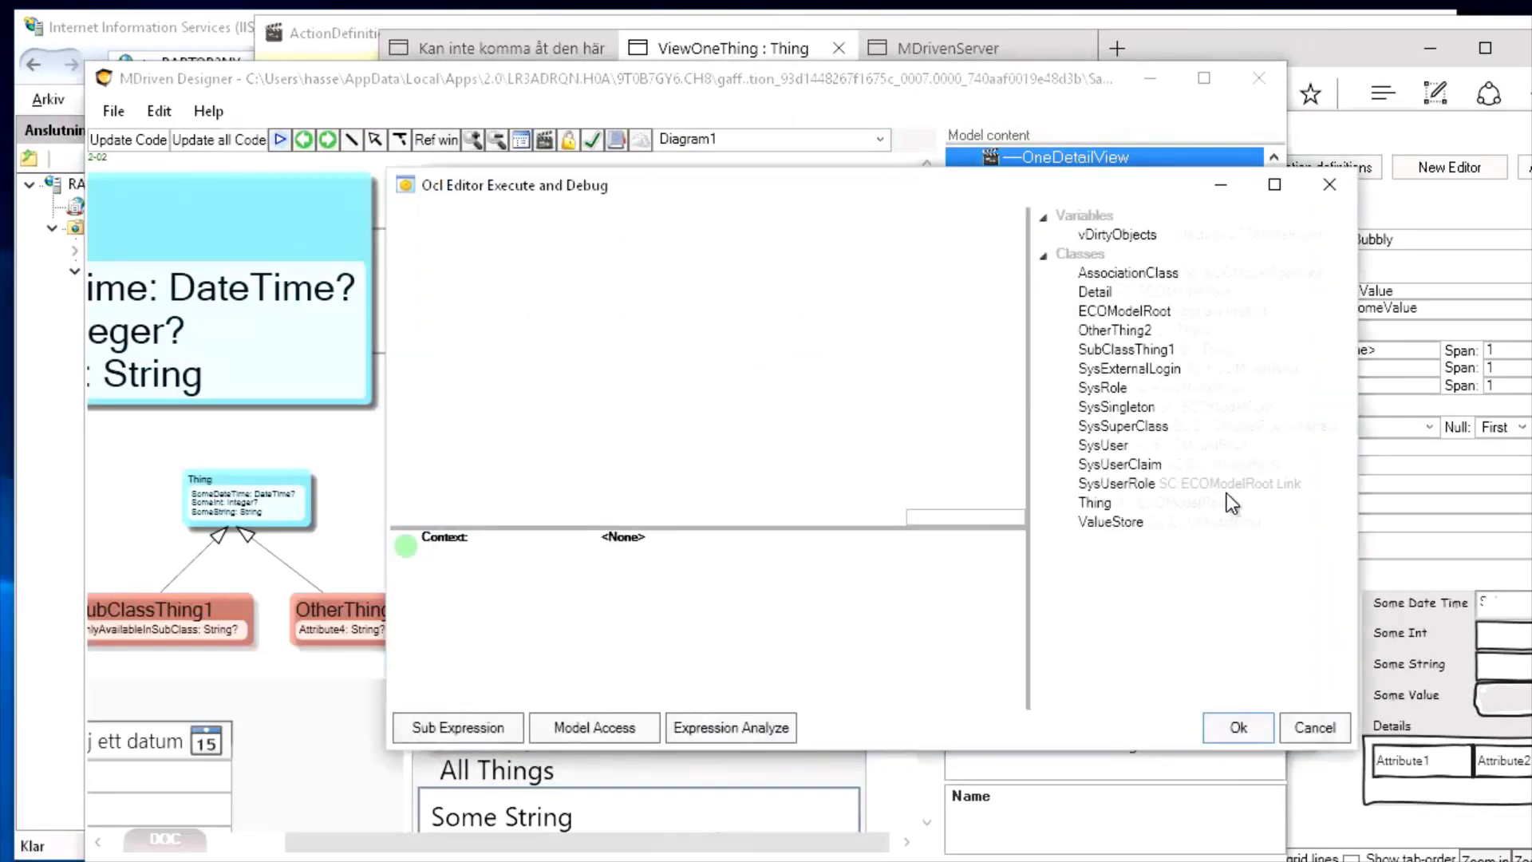
left_click(617, 299)
type("B")
key("BackSpace")
type("B")
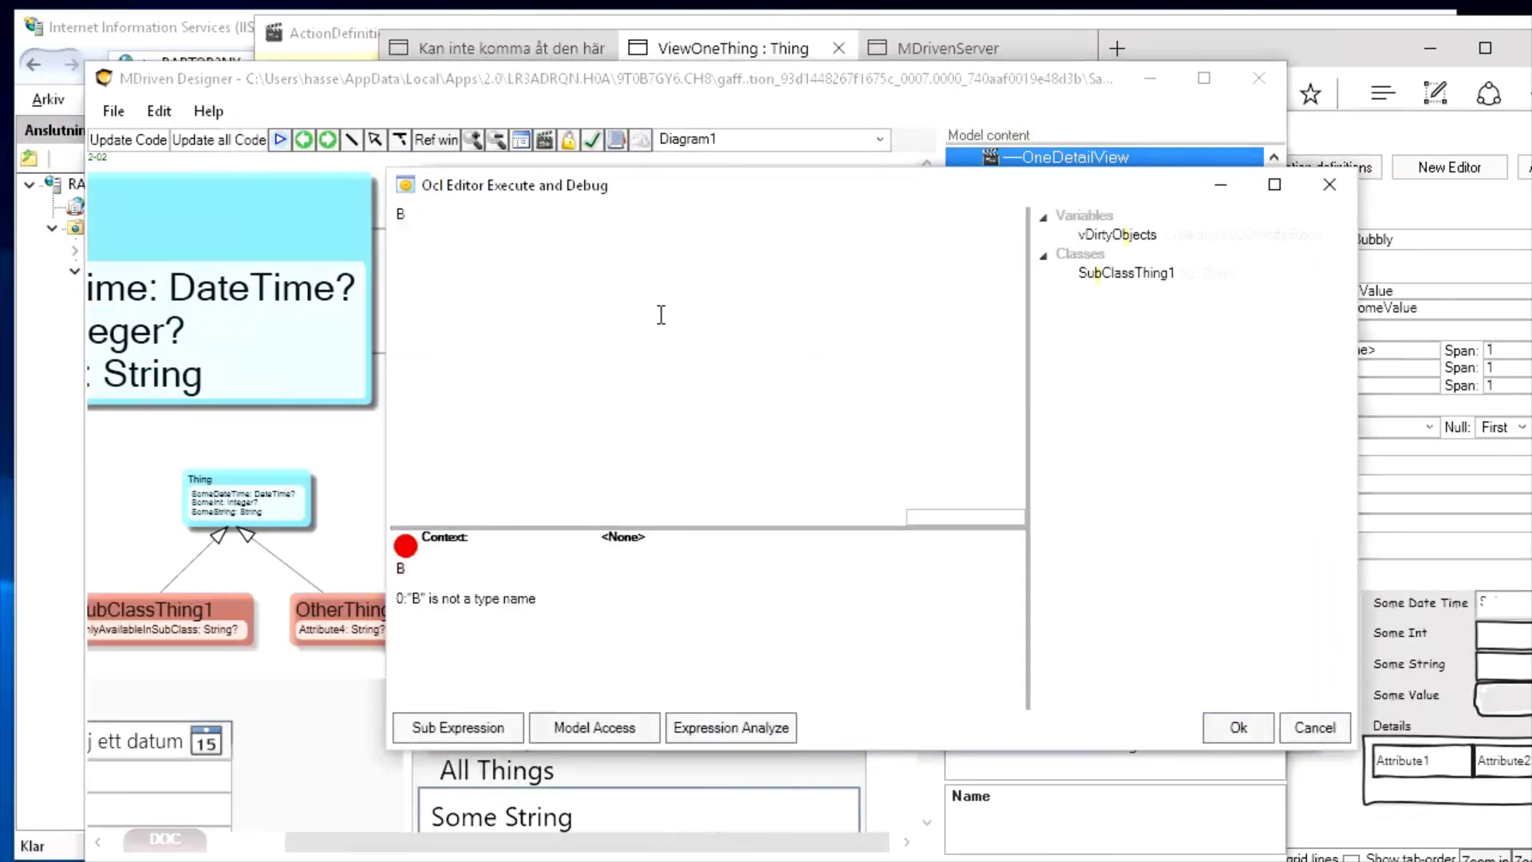
key("BackSpace")
type("ValueSto")
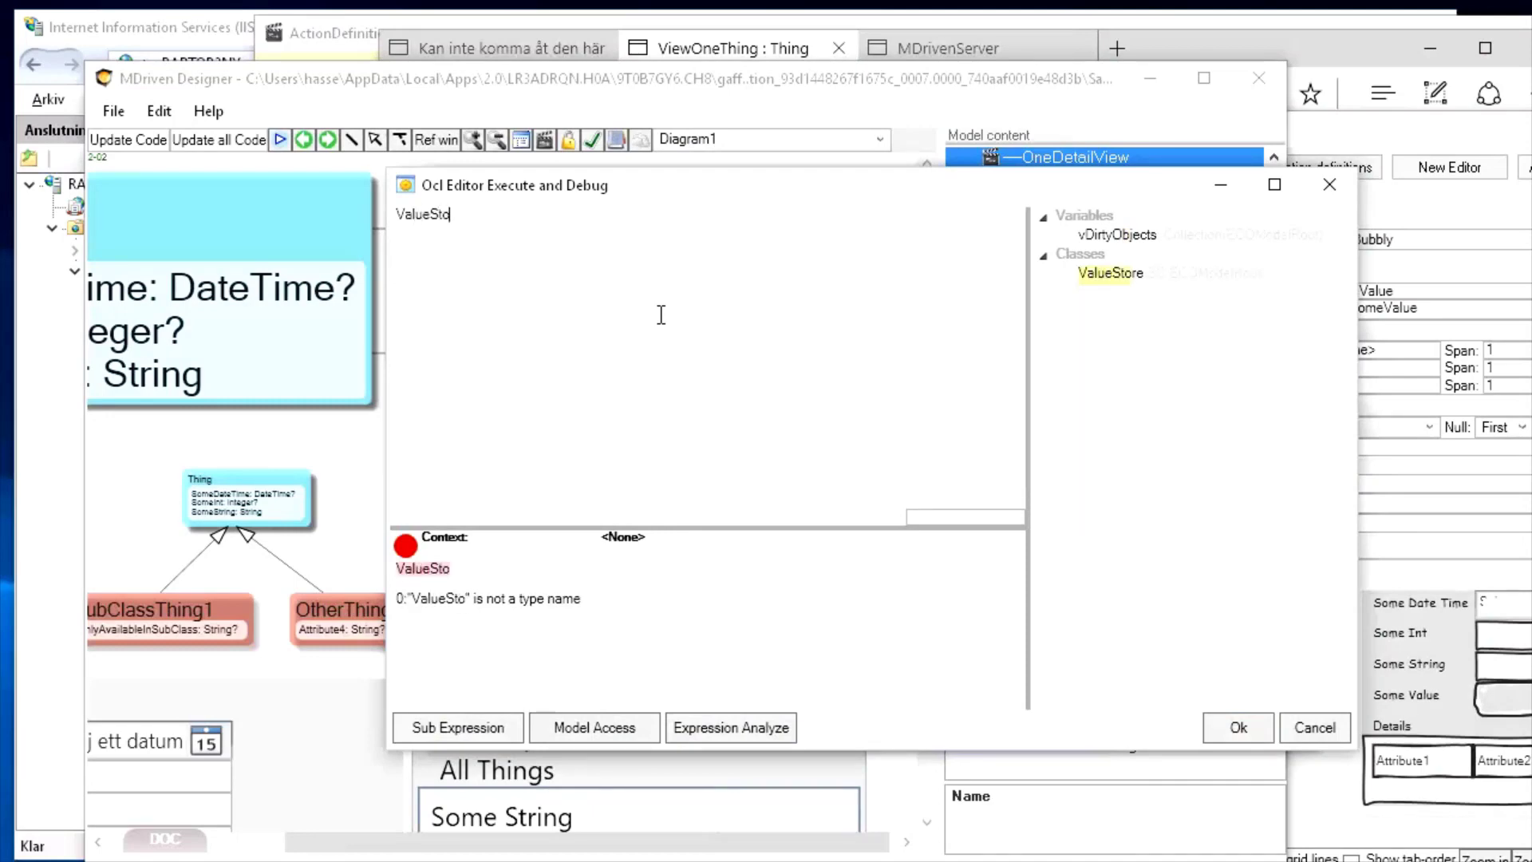
key("Down")
key("Down")
key("Down")
key("Return")
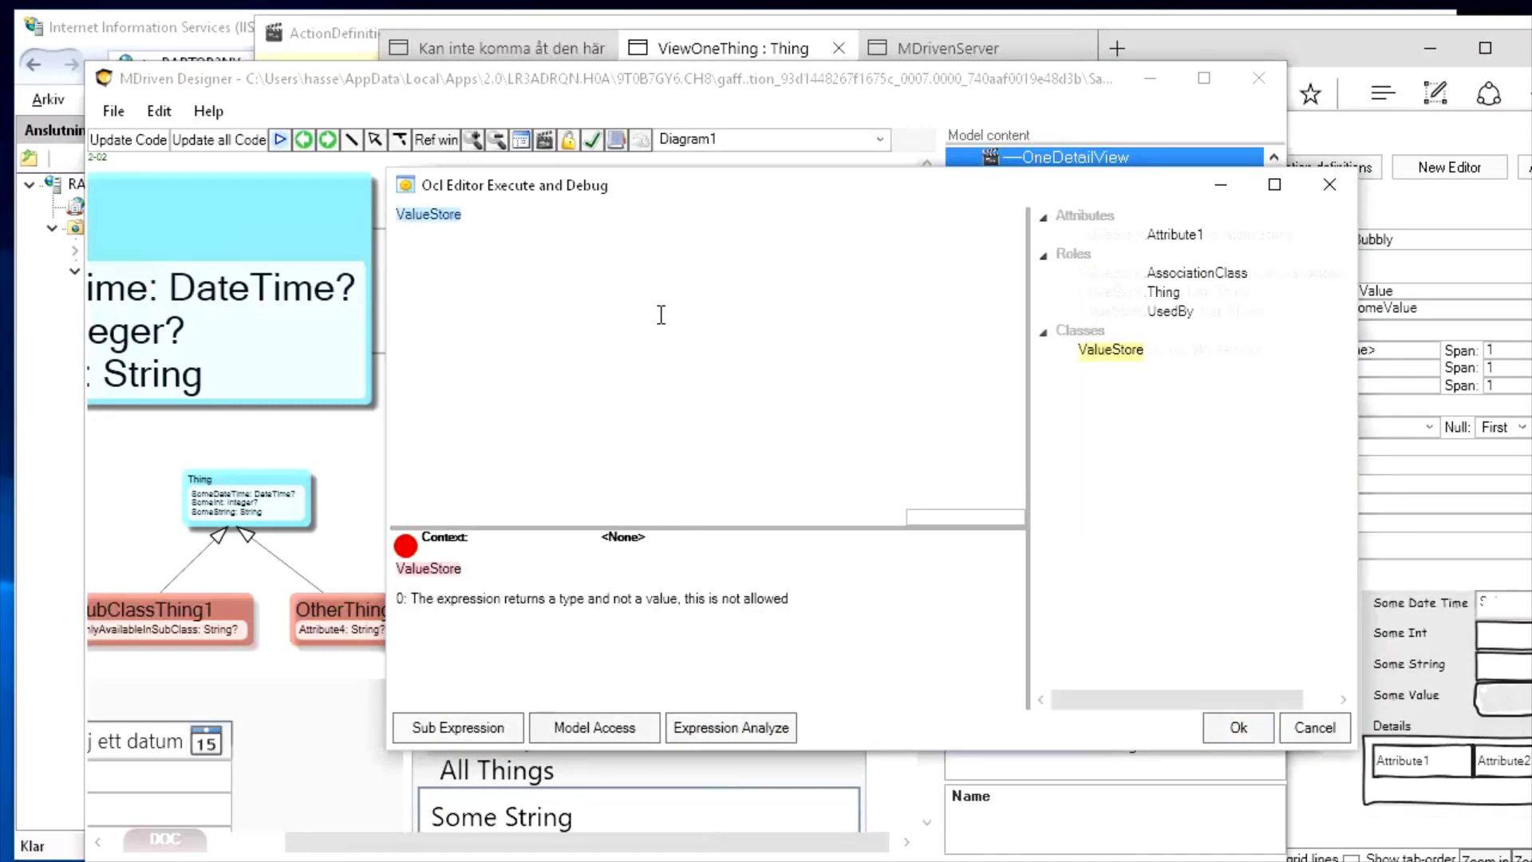
type(".allin")
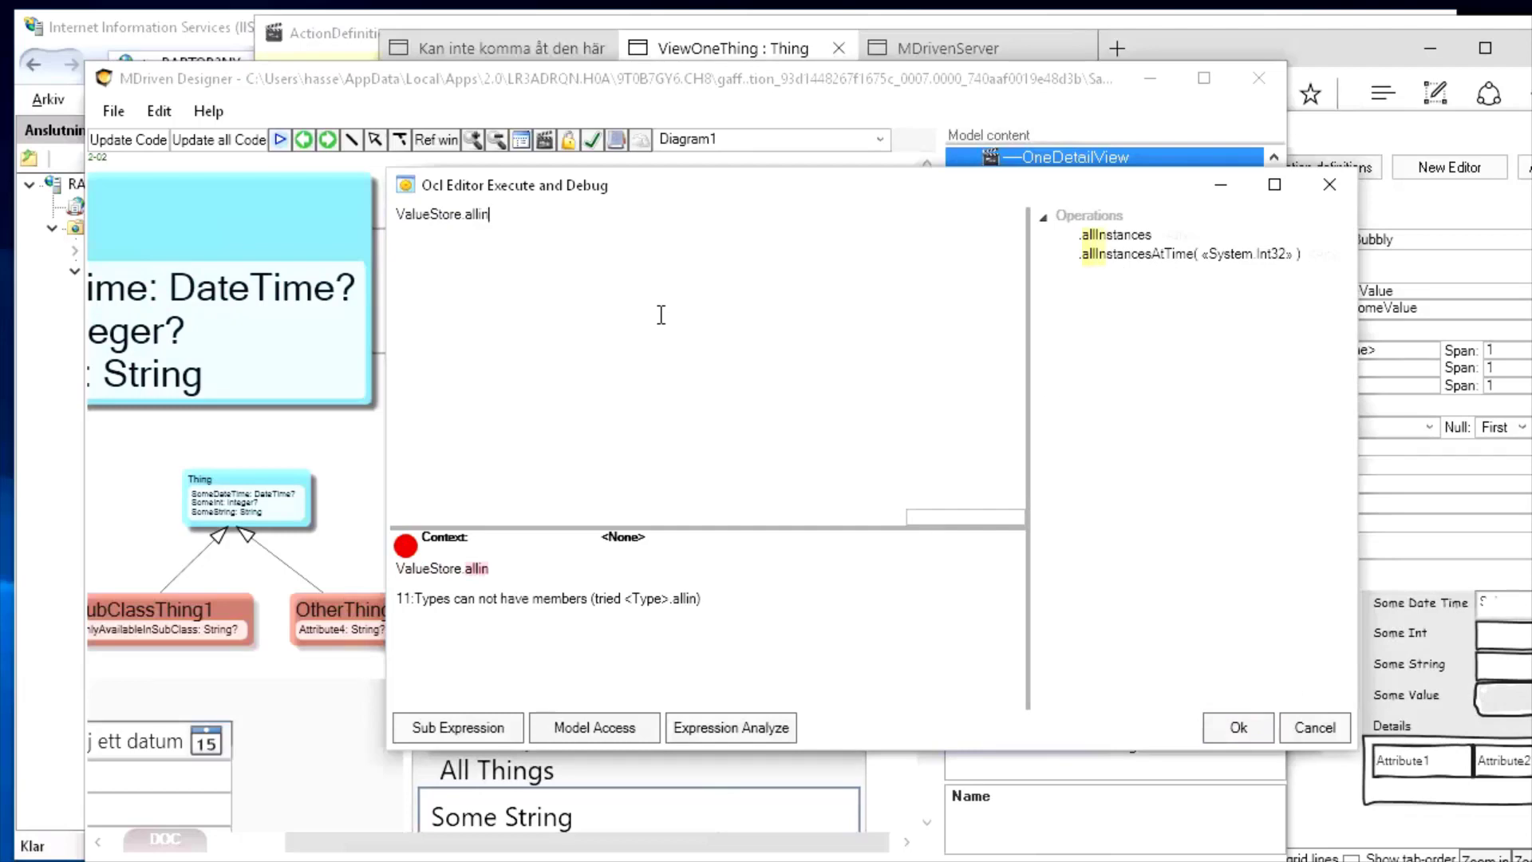
key("Down")
key("Return")
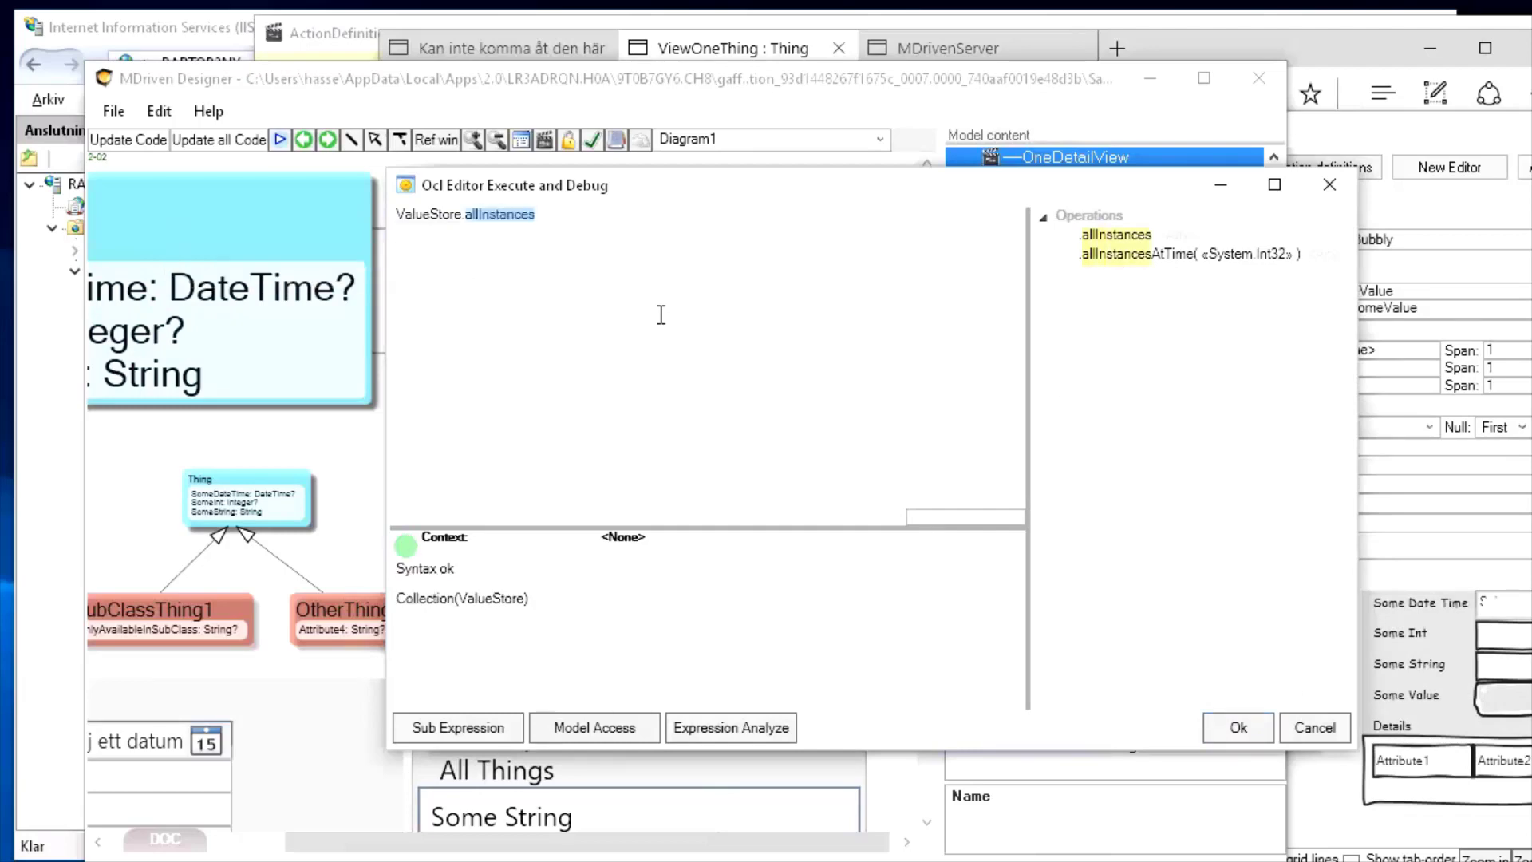
left_click(1239, 727)
left_click(1195, 501)
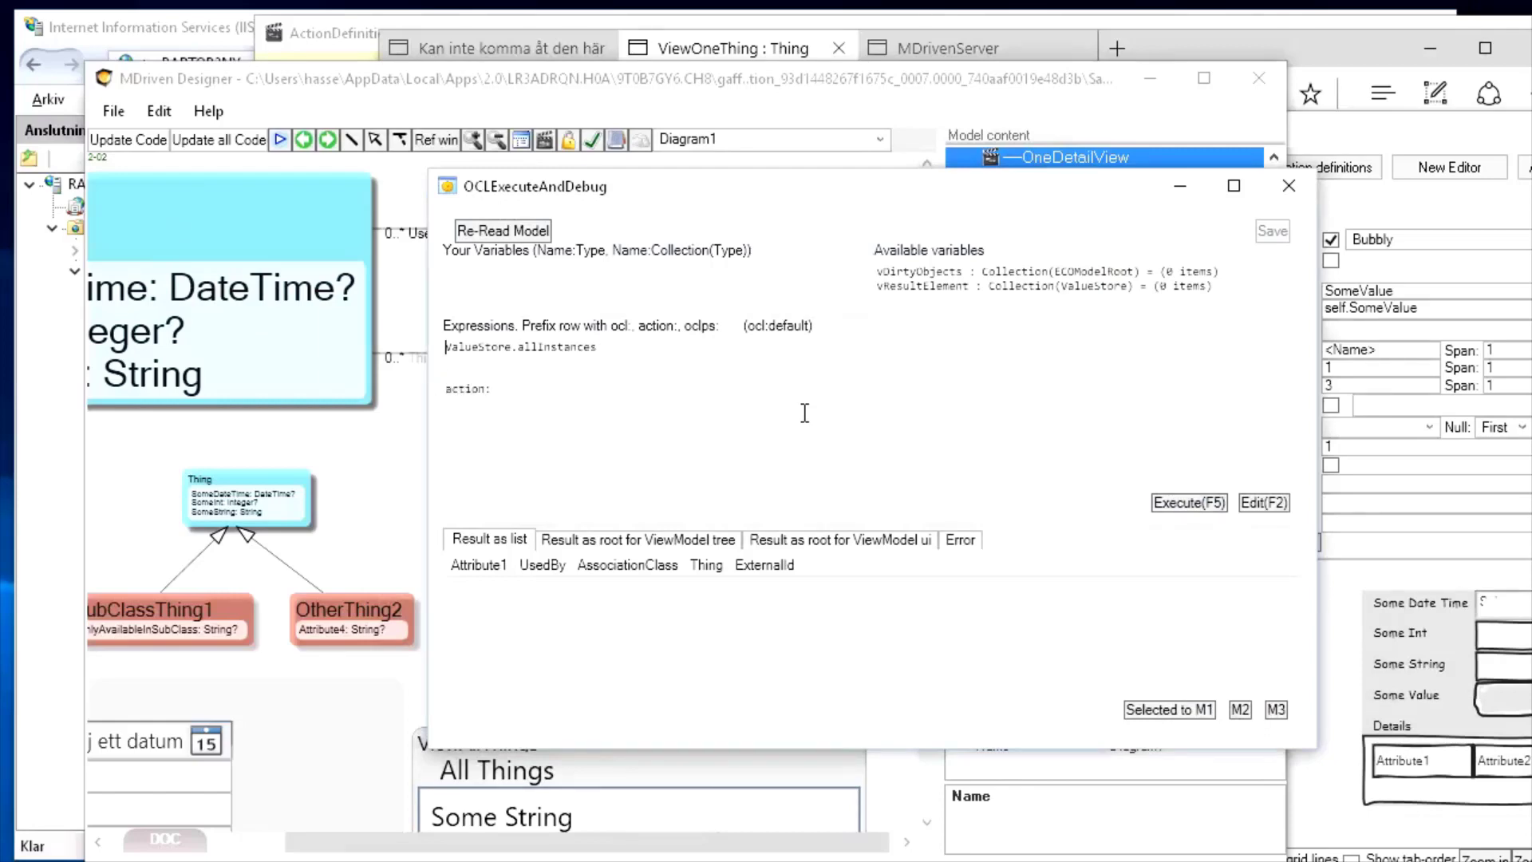
Copy 'ValueStore.' onto the empty line under action:
key("shift+Right")
key("shift+Right")
key("shift+Right")
key("shift+Right")
key("shift+Right")
key("shift+Right")
key("shift+Right")
key("shift+Right")
key("ctrl+c")
key("Down")
key("Down")
key("Down")
key("Down")
key("ctrl+v")
Complete the action expression as ValueStore.create in the Action Editor
left_click(1278, 503)
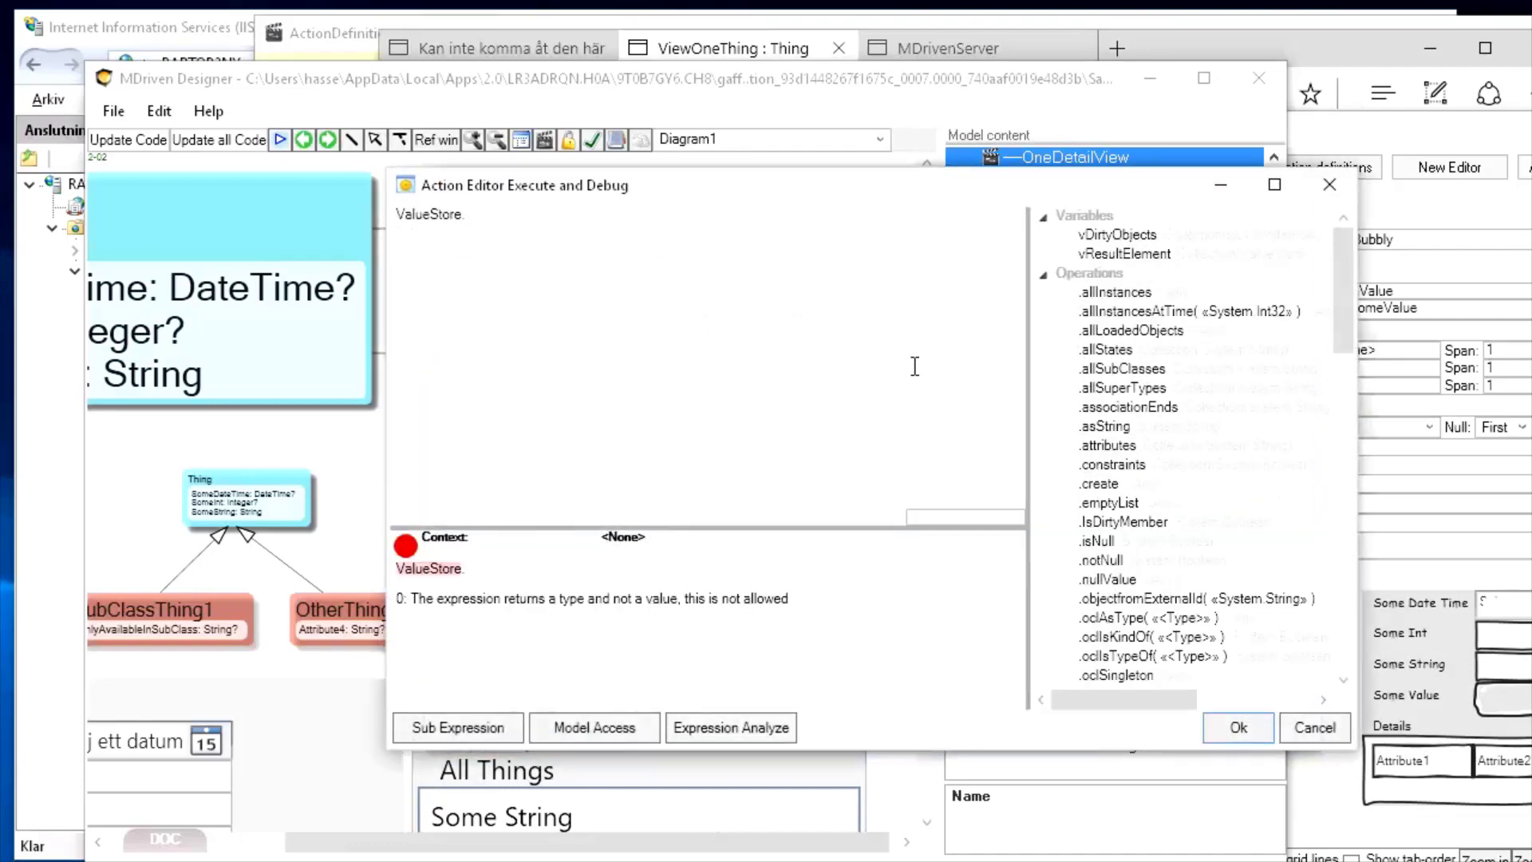
left_click(856, 371)
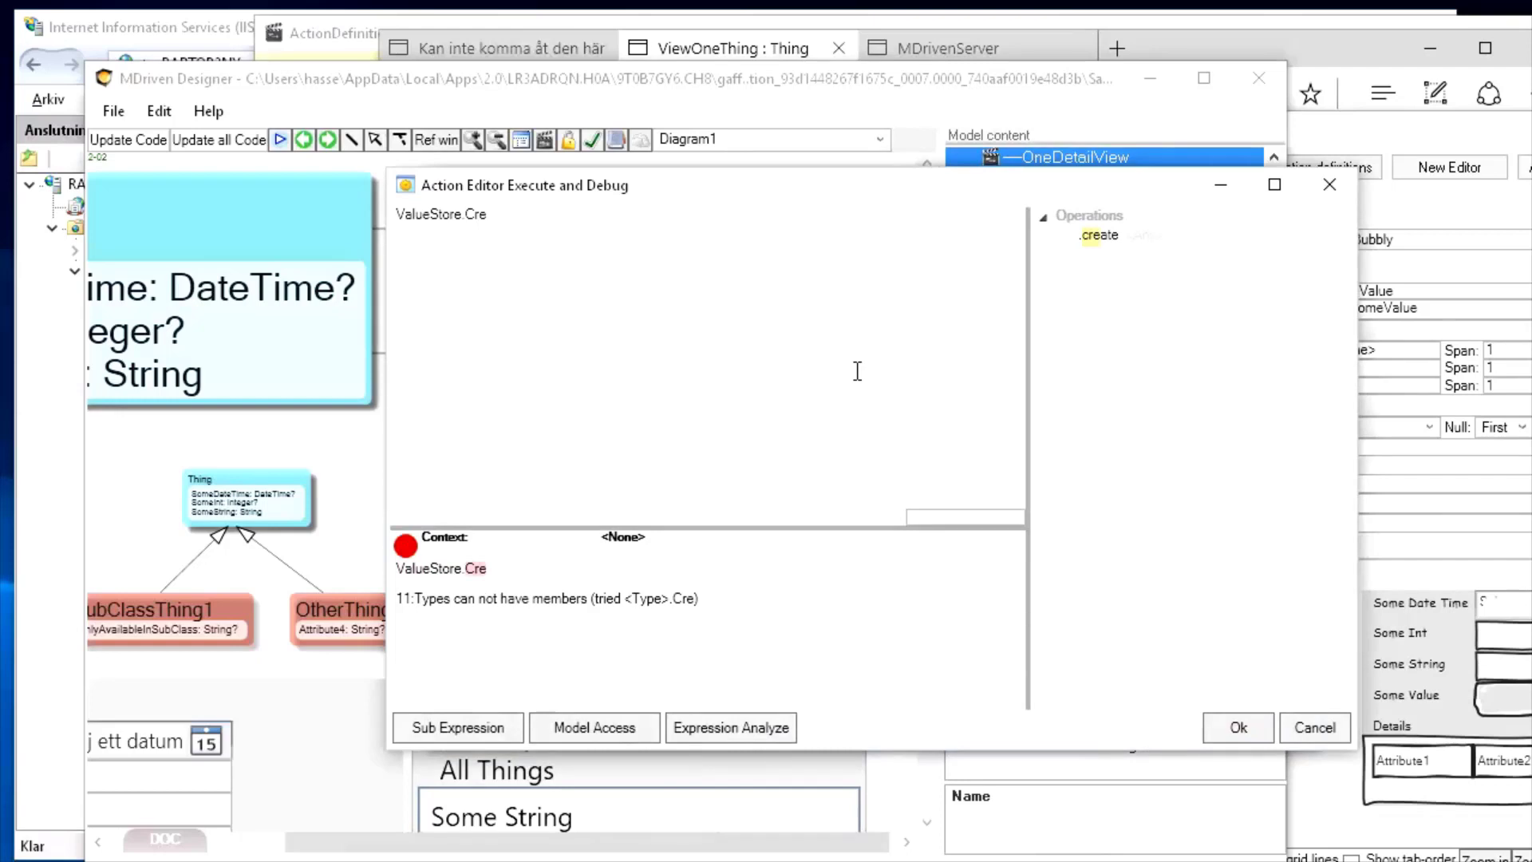
key("ctrl+space")
key("Down")
key("Return")
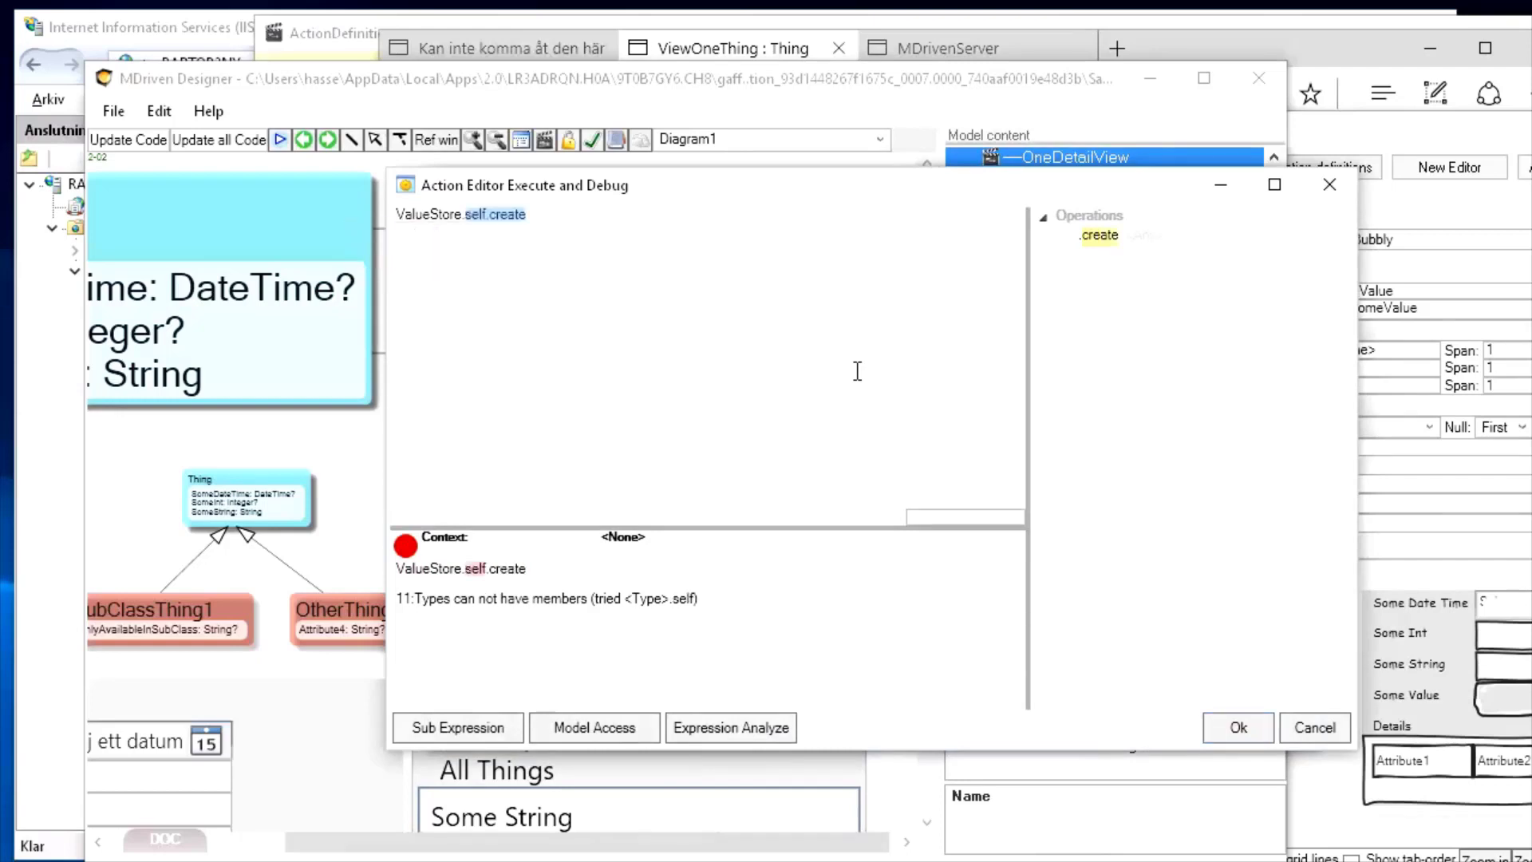
key("Left")
key("shift+Right")
key("shift+Right")
key("shift+Right")
key("shift+Right")
key("shift+Right")
key("Delete")
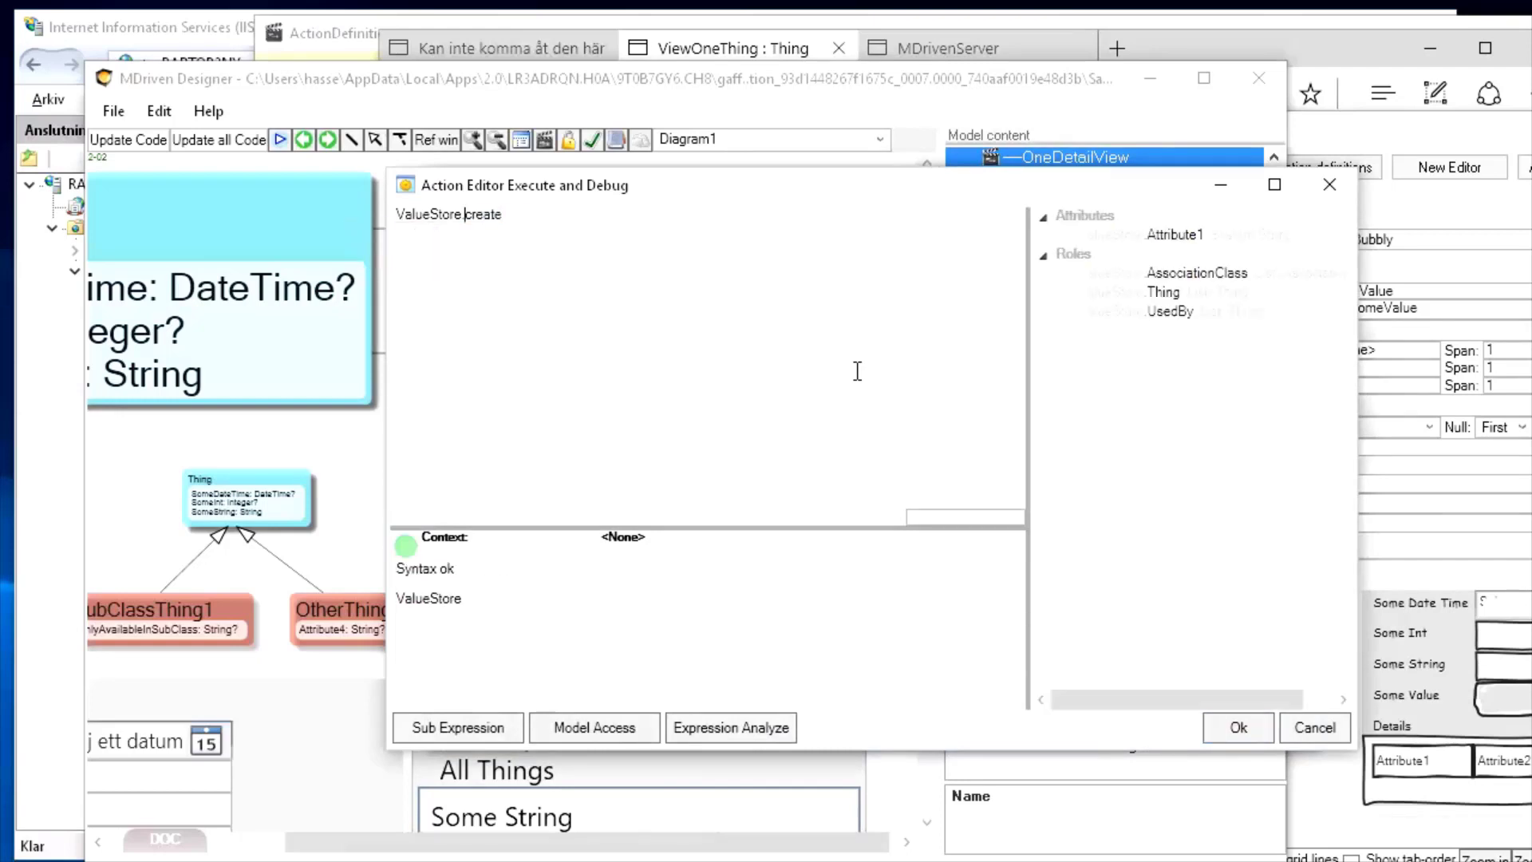
left_click(1256, 731)
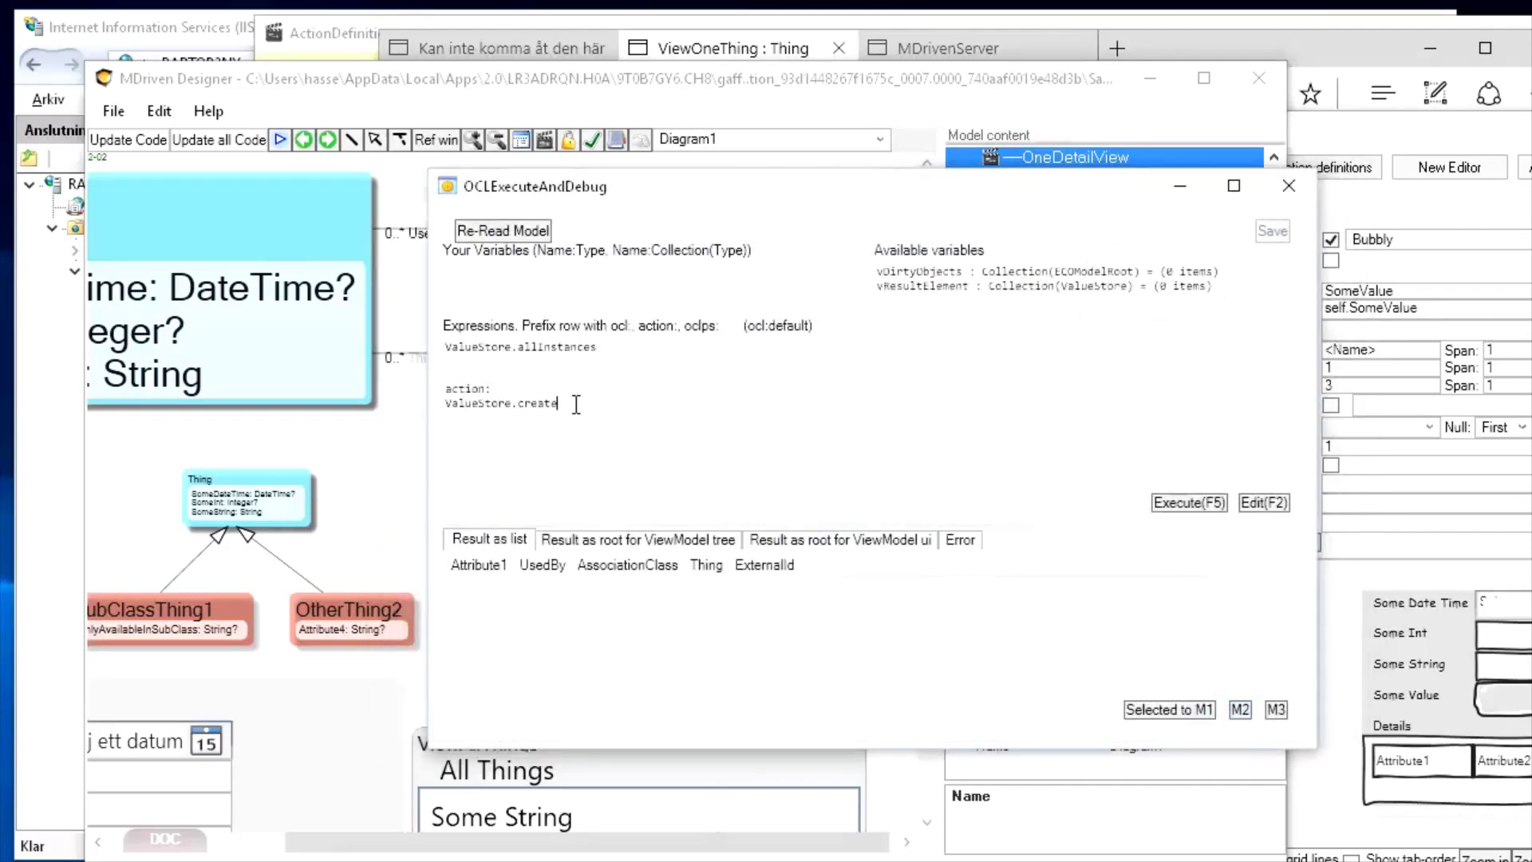
Execute ValueStore.create to create the new ValueStore objects and save them
left_click(1189, 502)
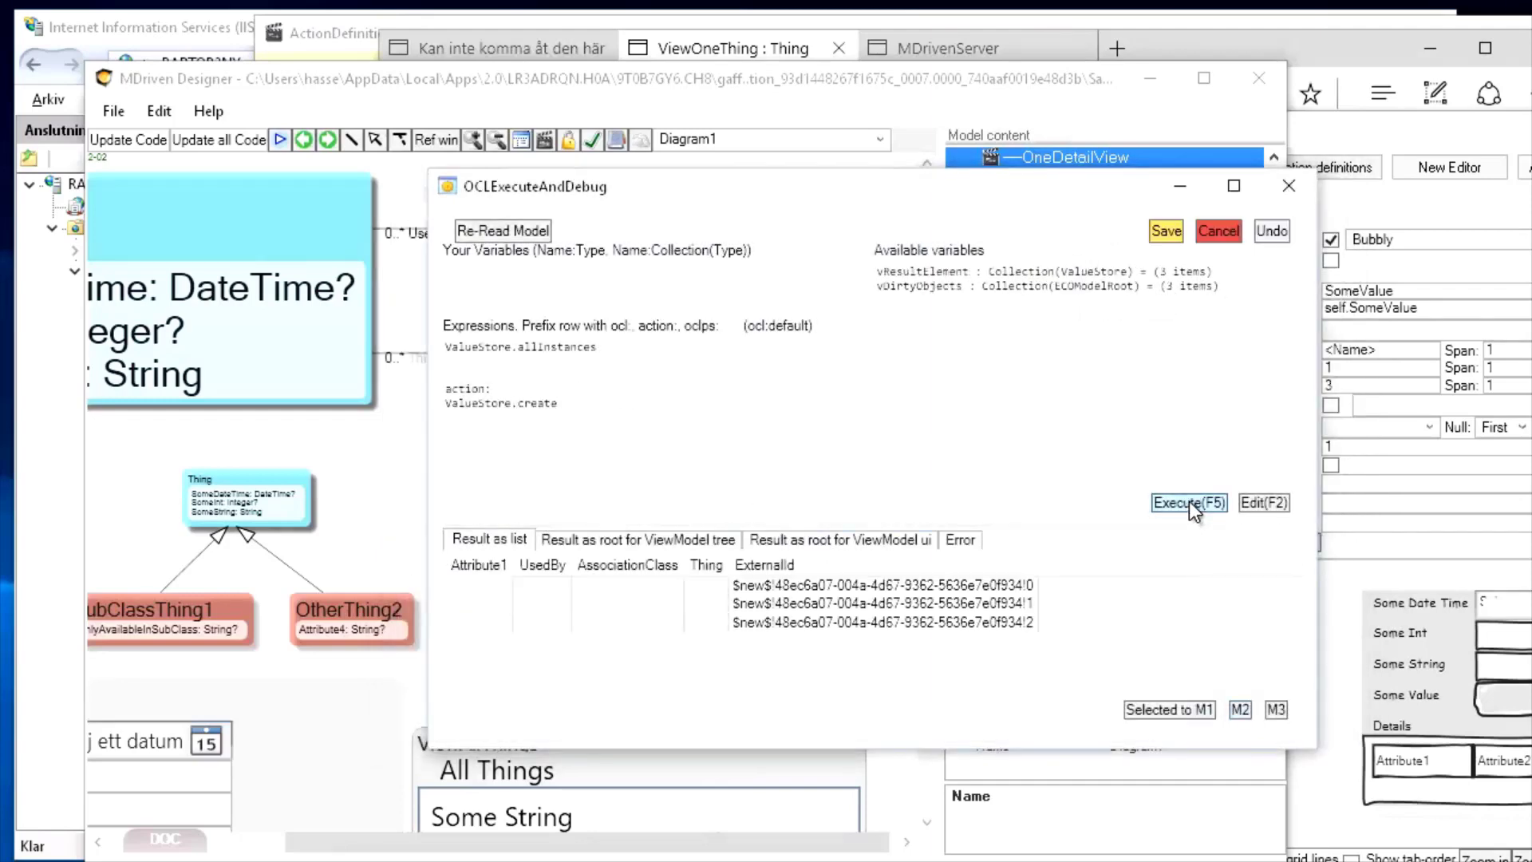
left_click(481, 586)
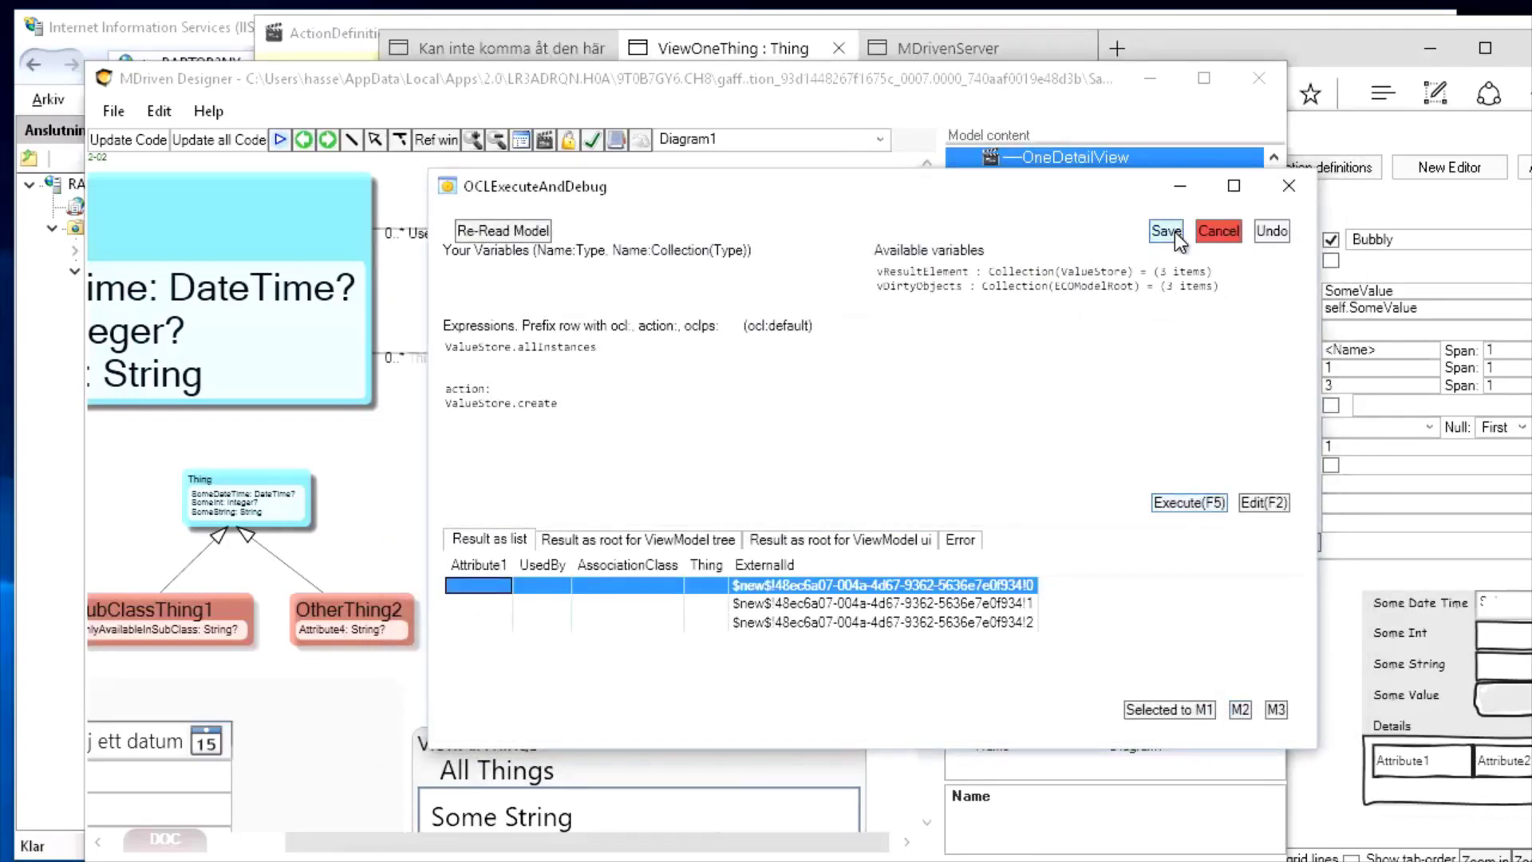
left_click(1167, 231)
left_click(483, 588)
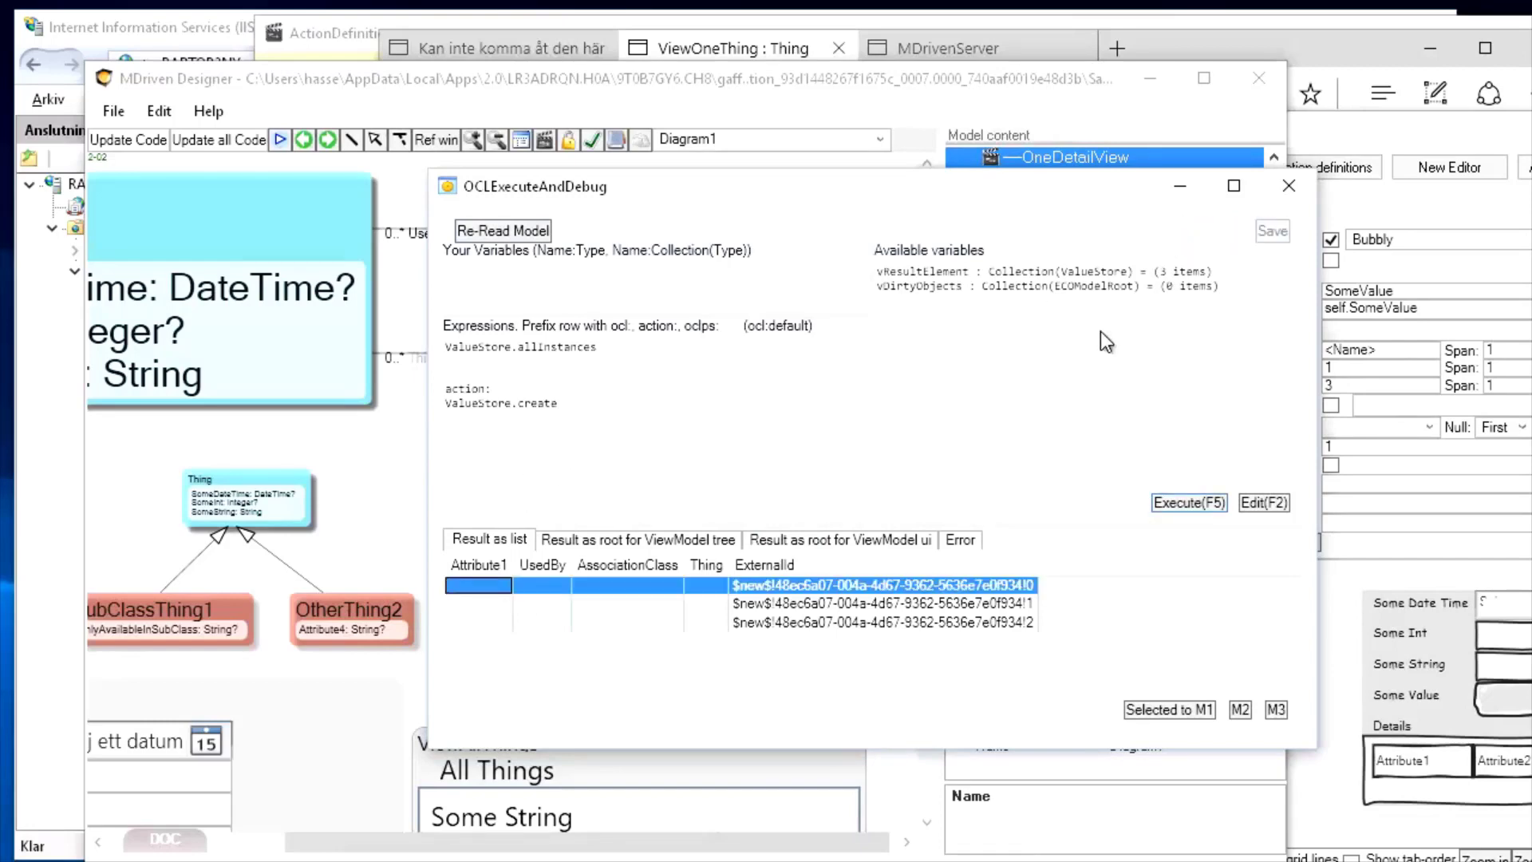
Store the first ValueStore as M1 and run M1->first.Attribute1 := 'One'
left_click(1194, 711)
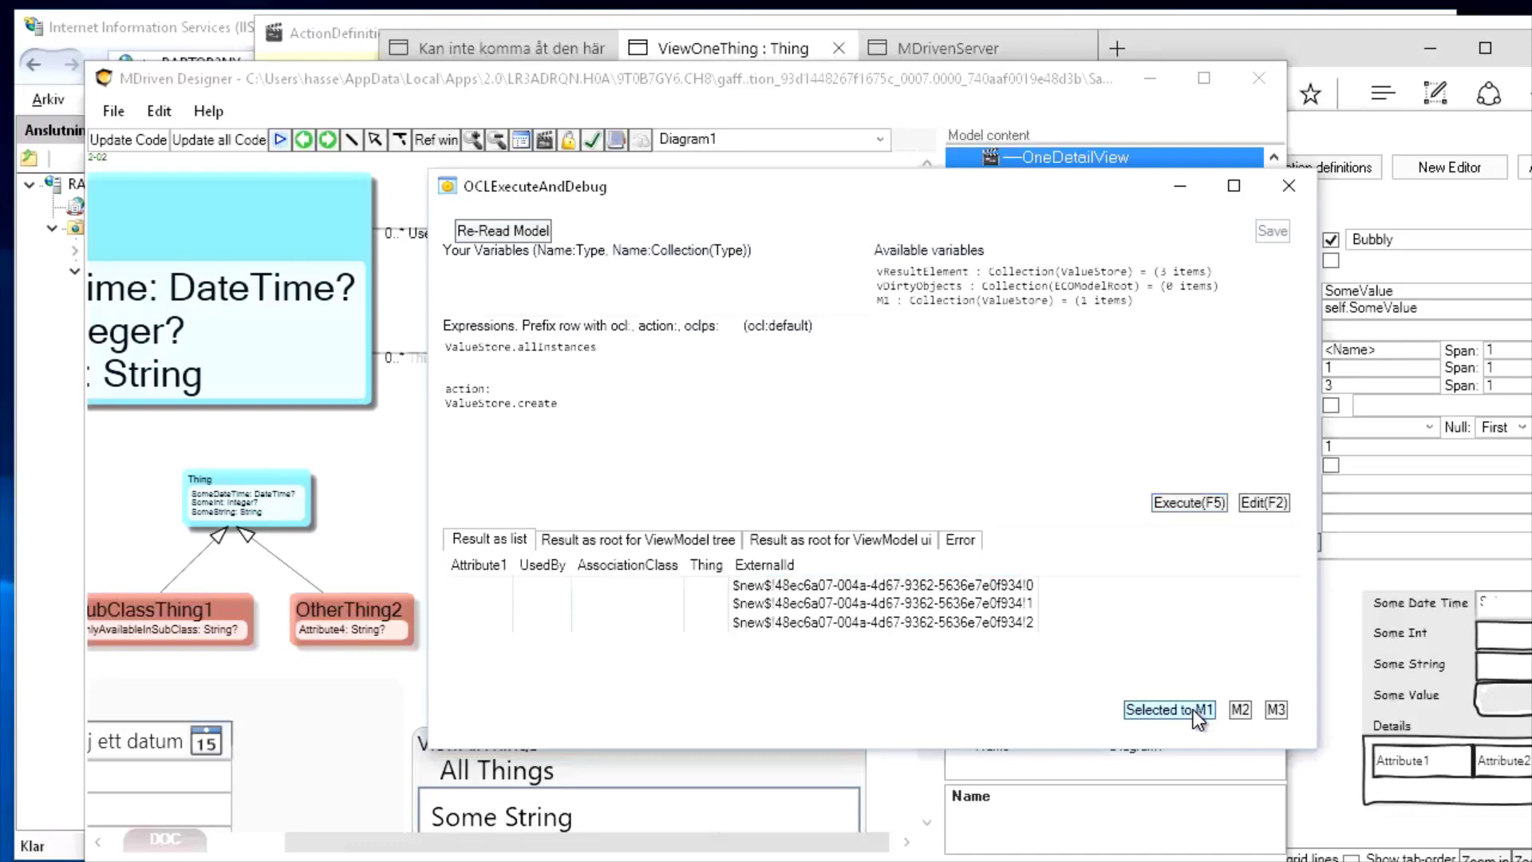
key("Return")
type("action:")
key("Return")
type("M1->first.Attribute")
left_click(1265, 503)
type("1 ")
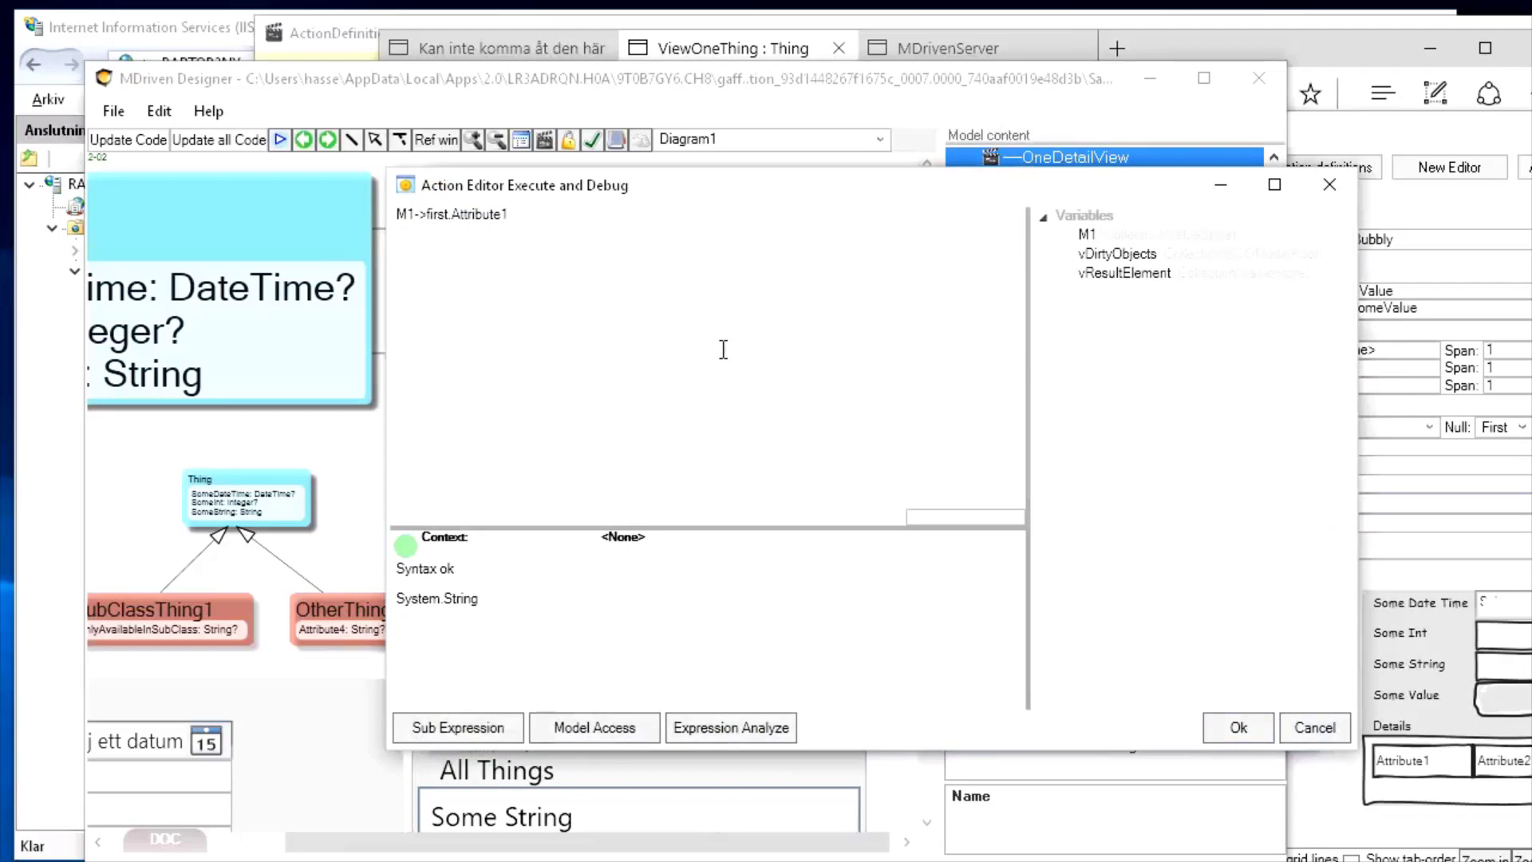
type(":='")
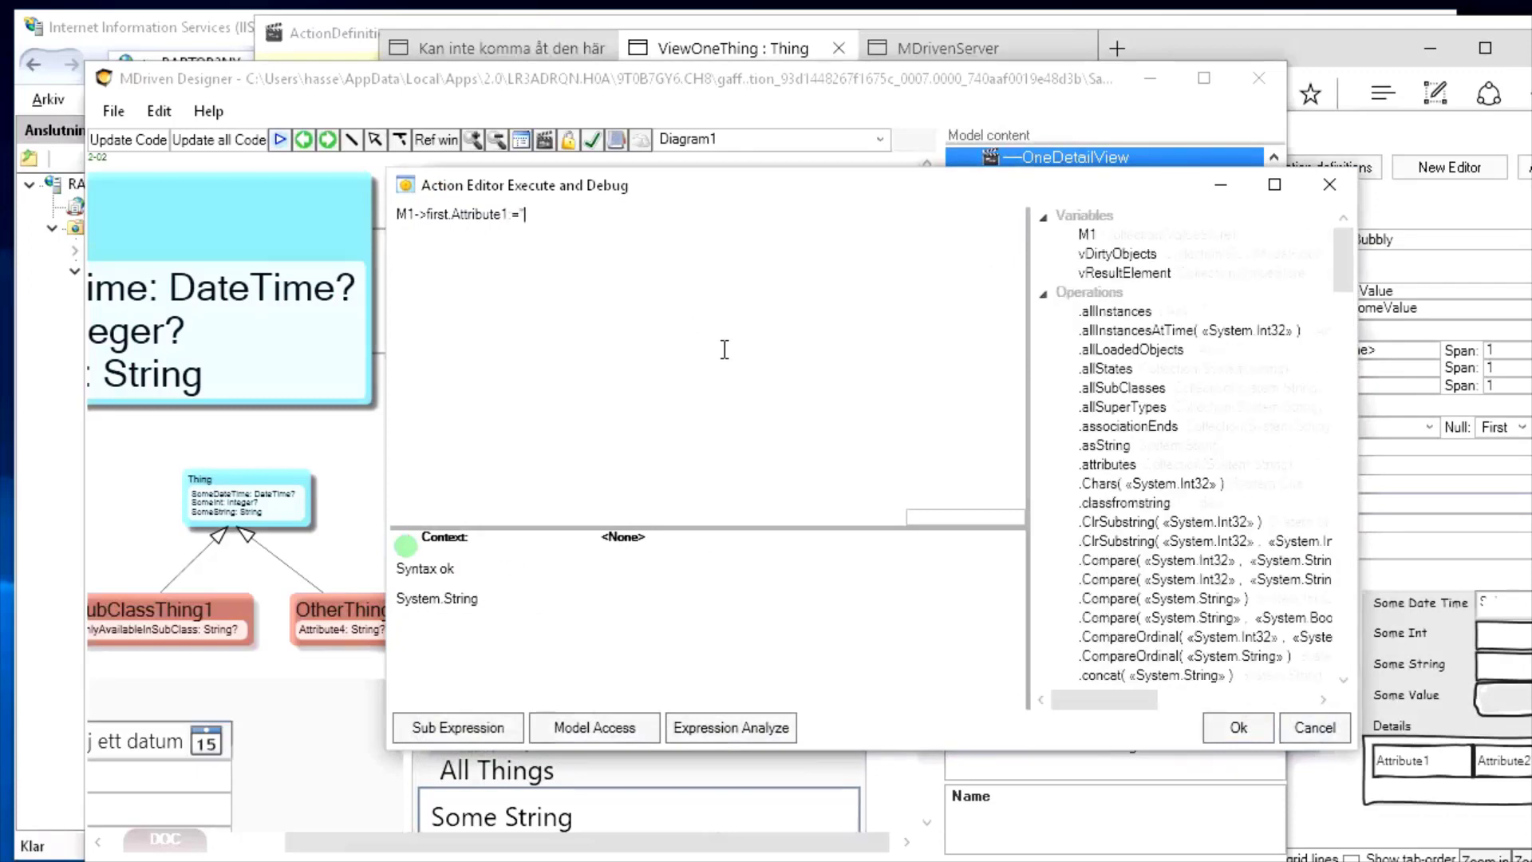
type("One")
left_click(1239, 727)
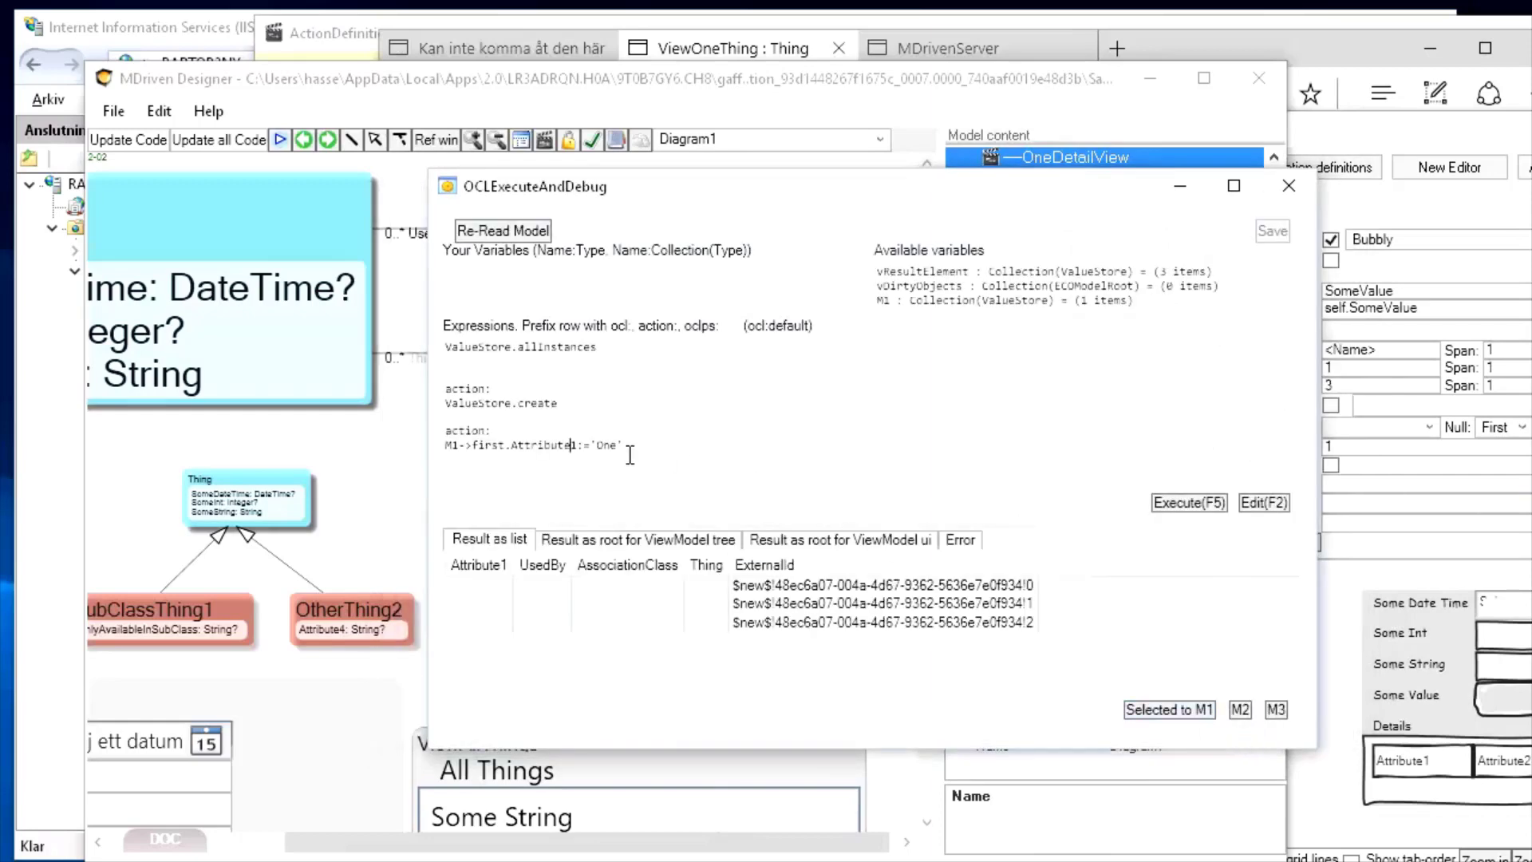
left_click(1191, 503)
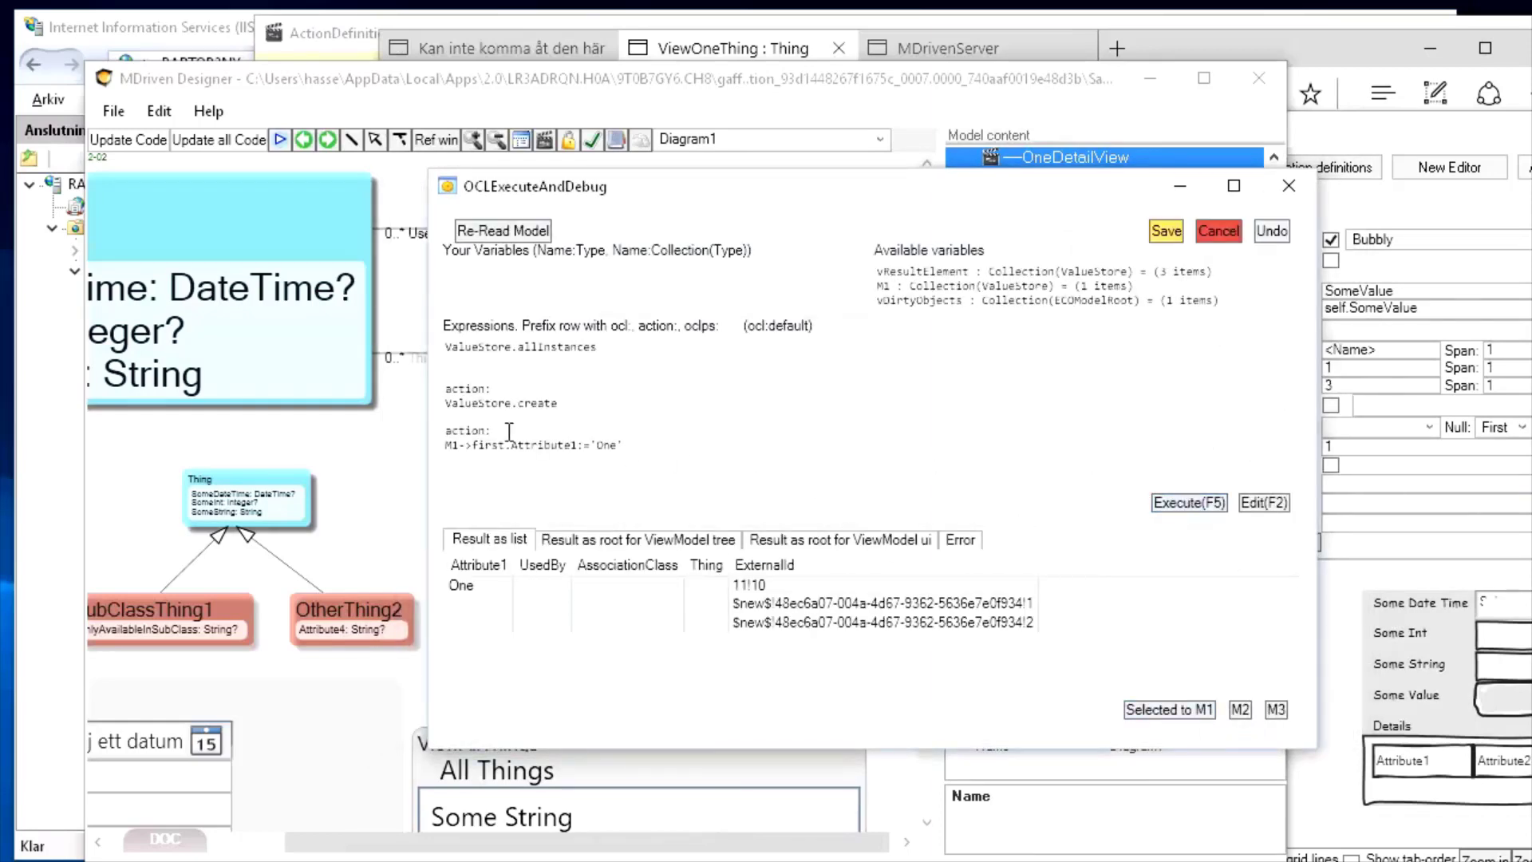
Set the second ValueStore object's Attribute1 to 'two'
left_click(528, 602)
left_click(1158, 718)
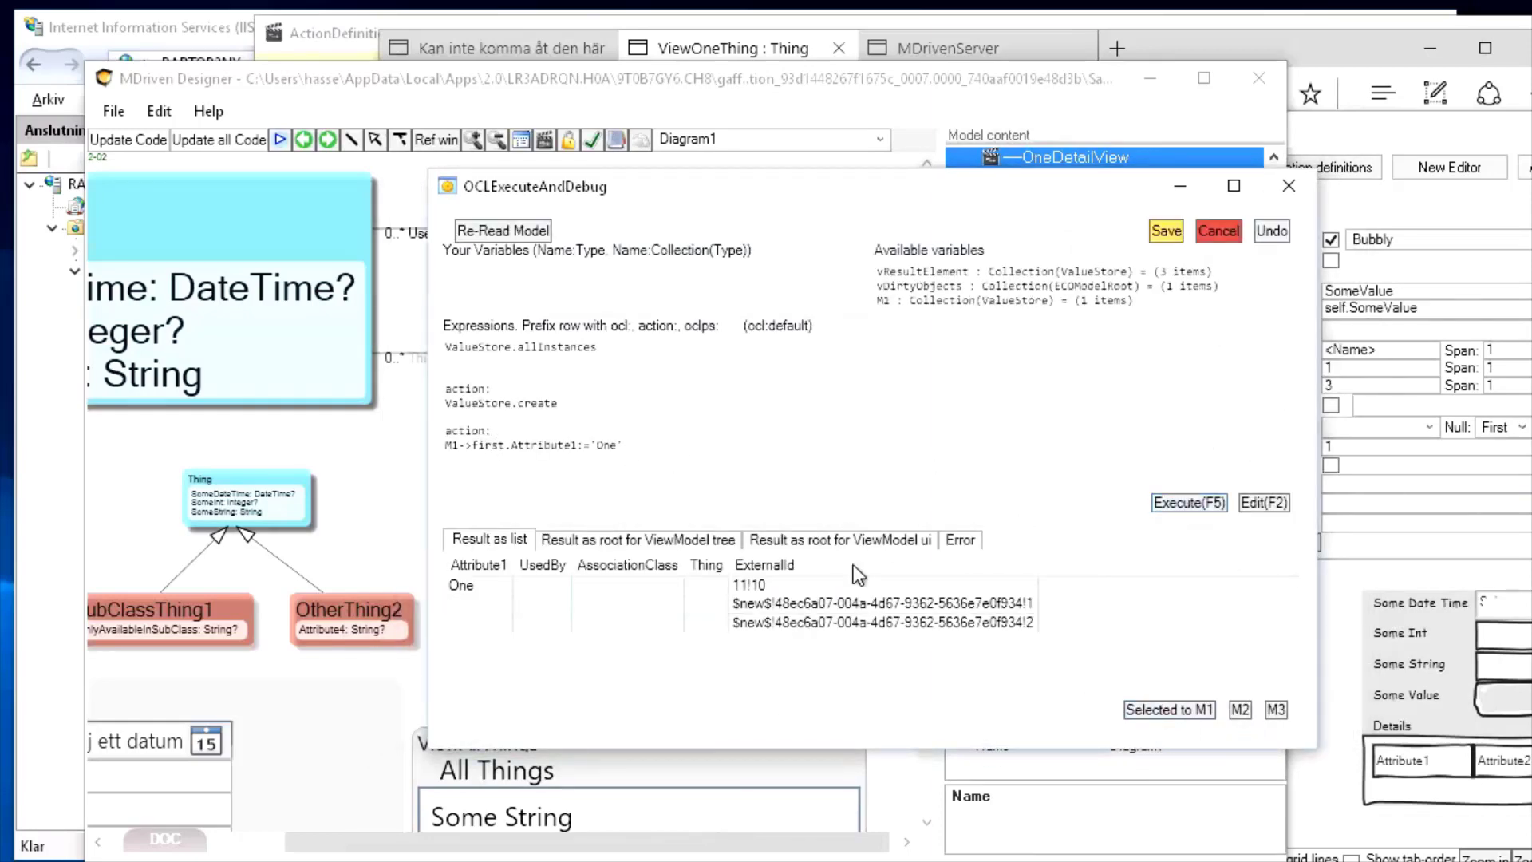
double_click(606, 444)
type("two")
left_click(1201, 499)
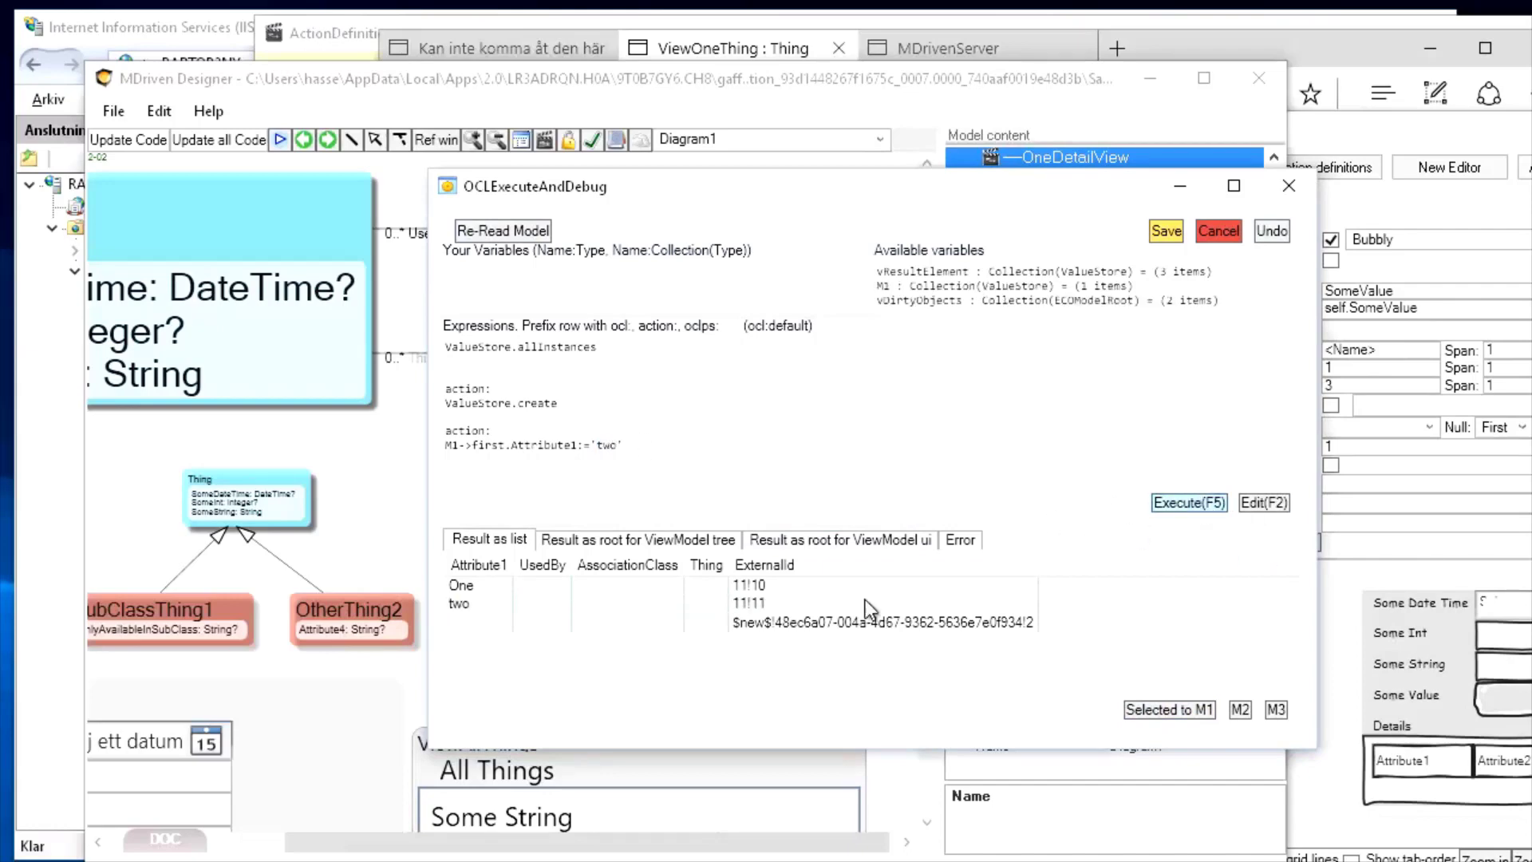
Set the third ValueStore object's Attribute1 to 'three' and save all changes
left_click(478, 620)
left_click(606, 445)
key("Left")
key("shift+Right")
key("shift+Right")
key("shift+Right")
key("shift+Right")
key("shift+Left")
type("three")
left_click(758, 623)
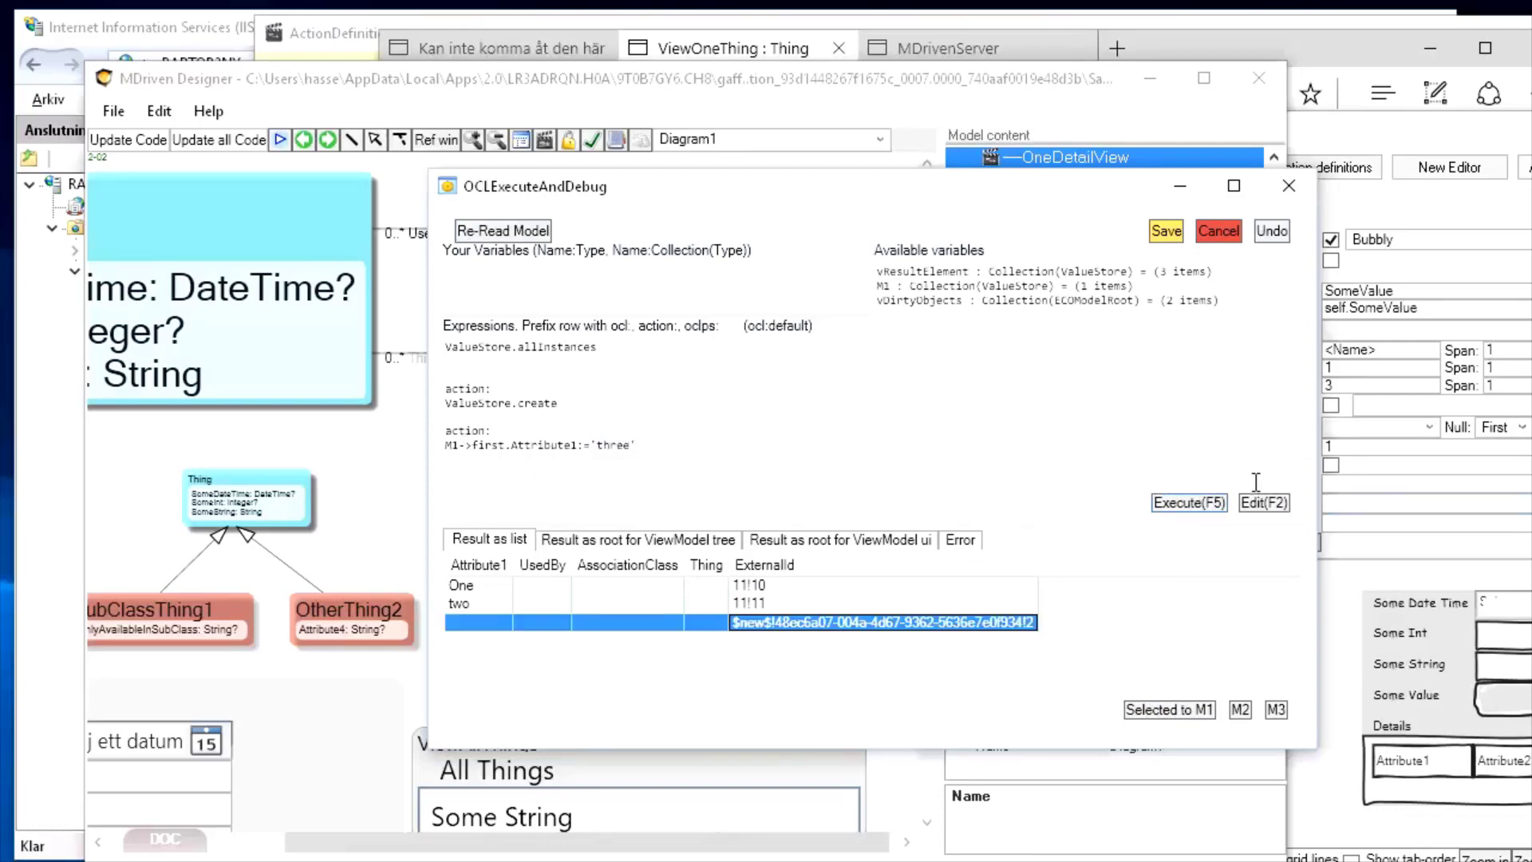
left_click(1170, 709)
left_click(1204, 504)
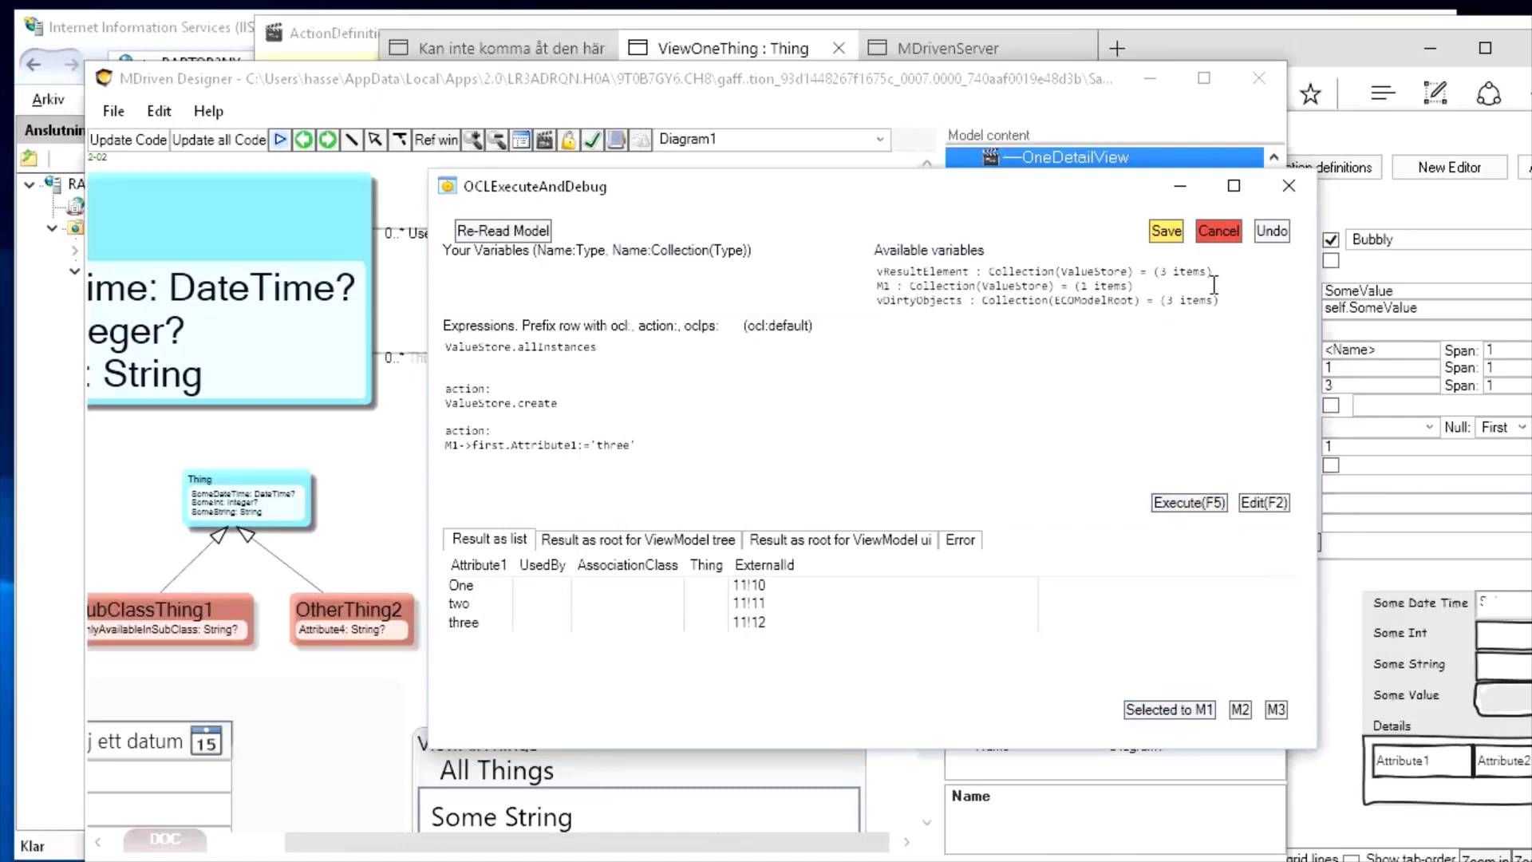
left_click(1166, 229)
Refresh the Turnkey page in Edge and save Some Value as two
key("alt+Tab")
key("alt+Tab")
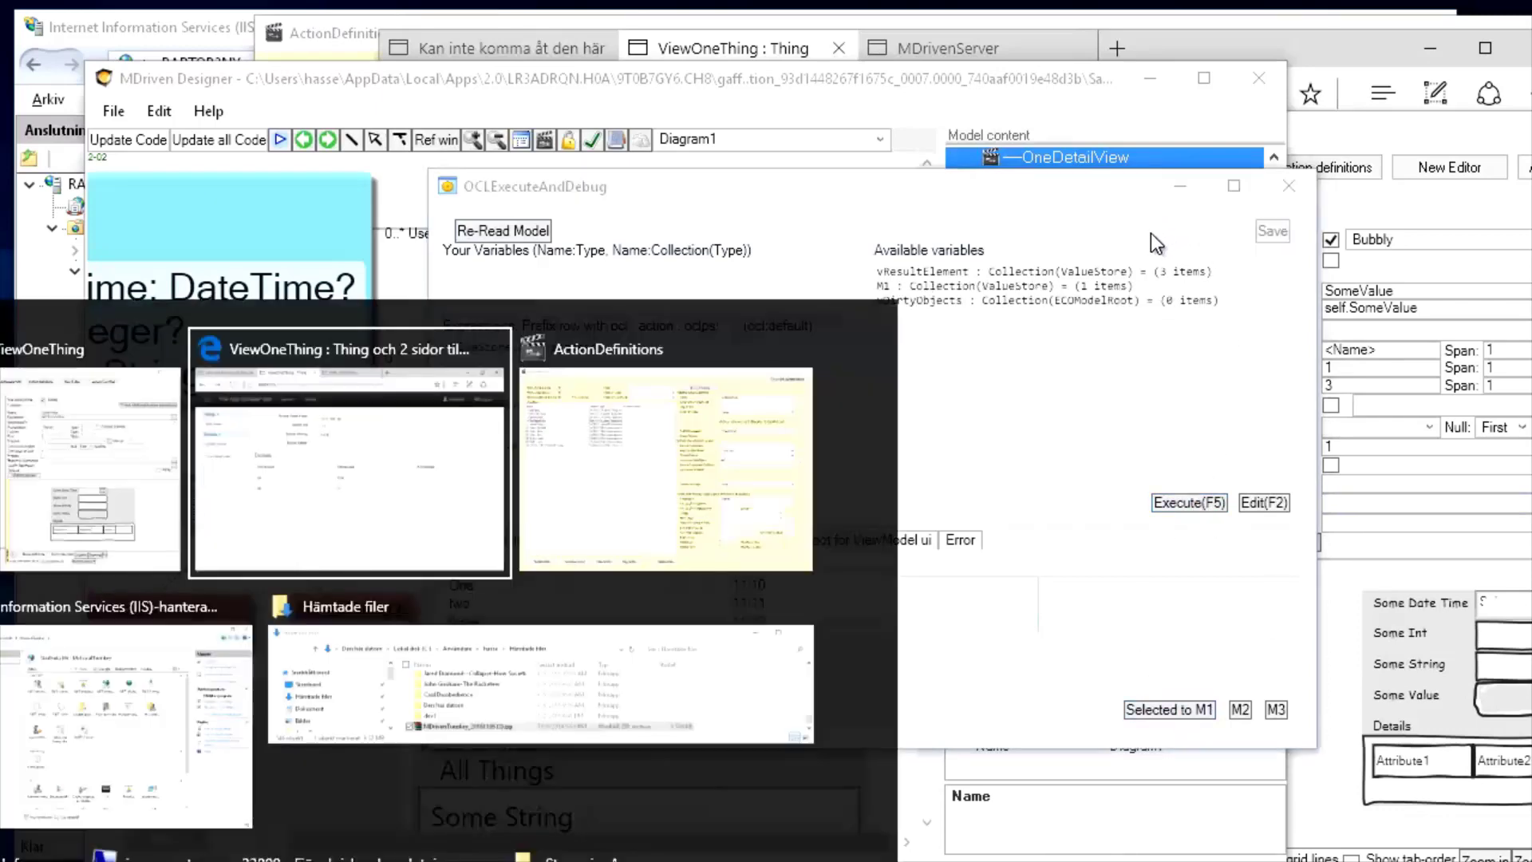
left_click(519, 97)
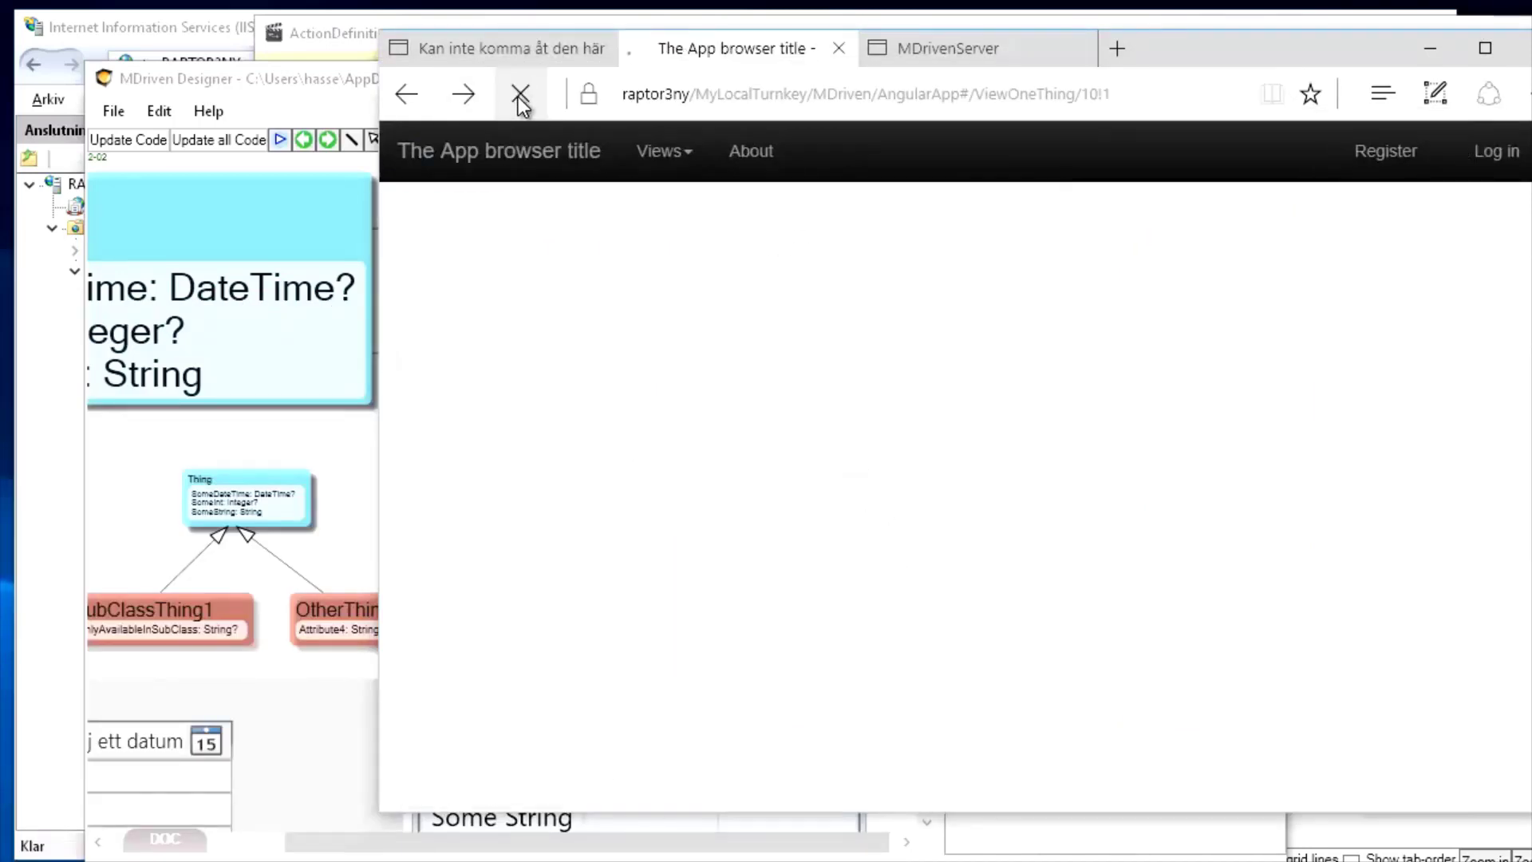
left_click(989, 324)
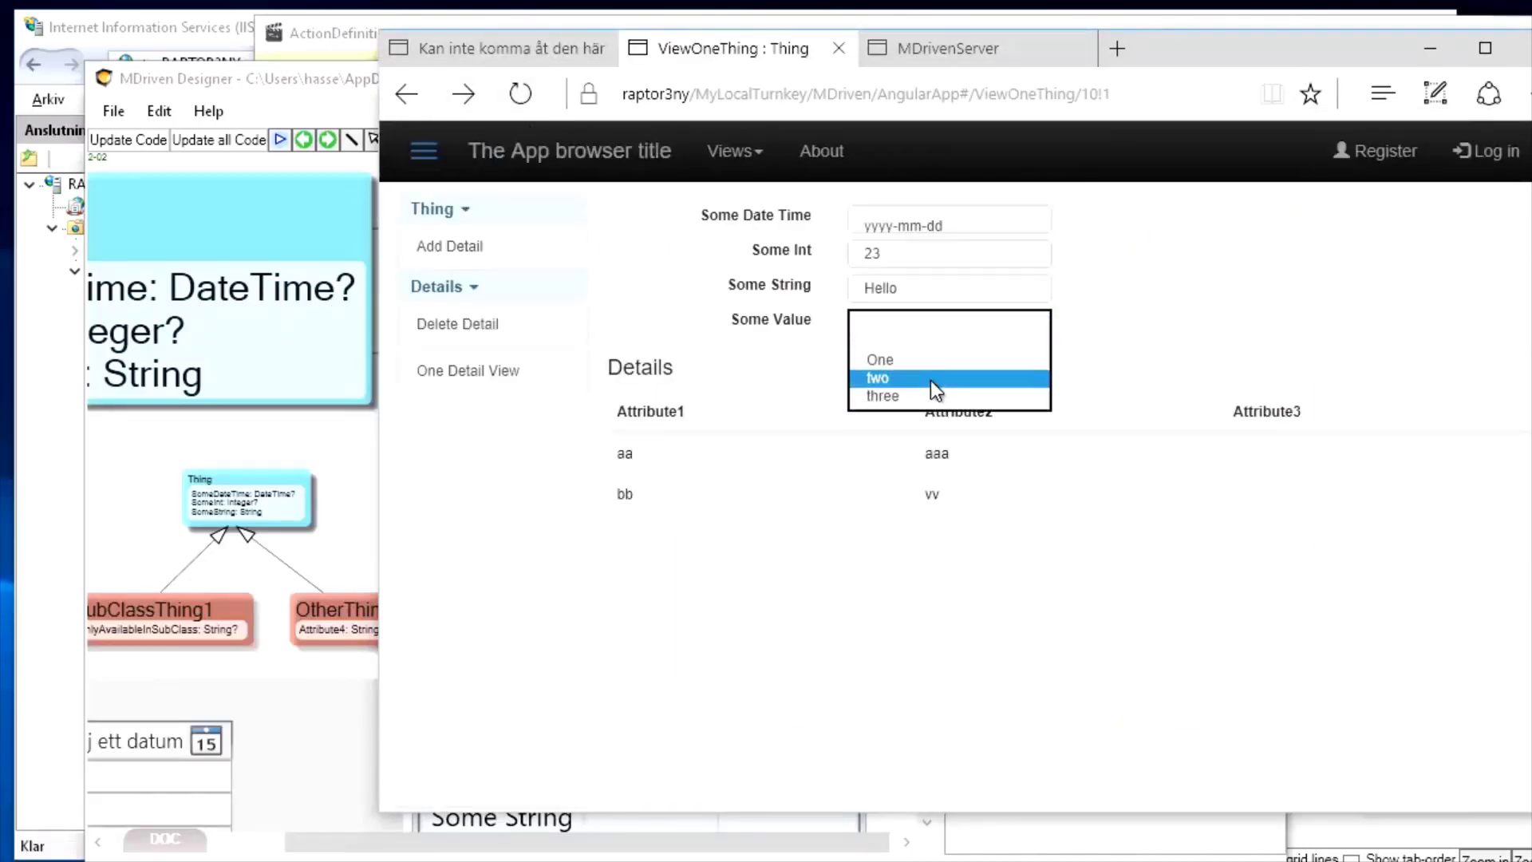
left_click(930, 380)
left_click(453, 227)
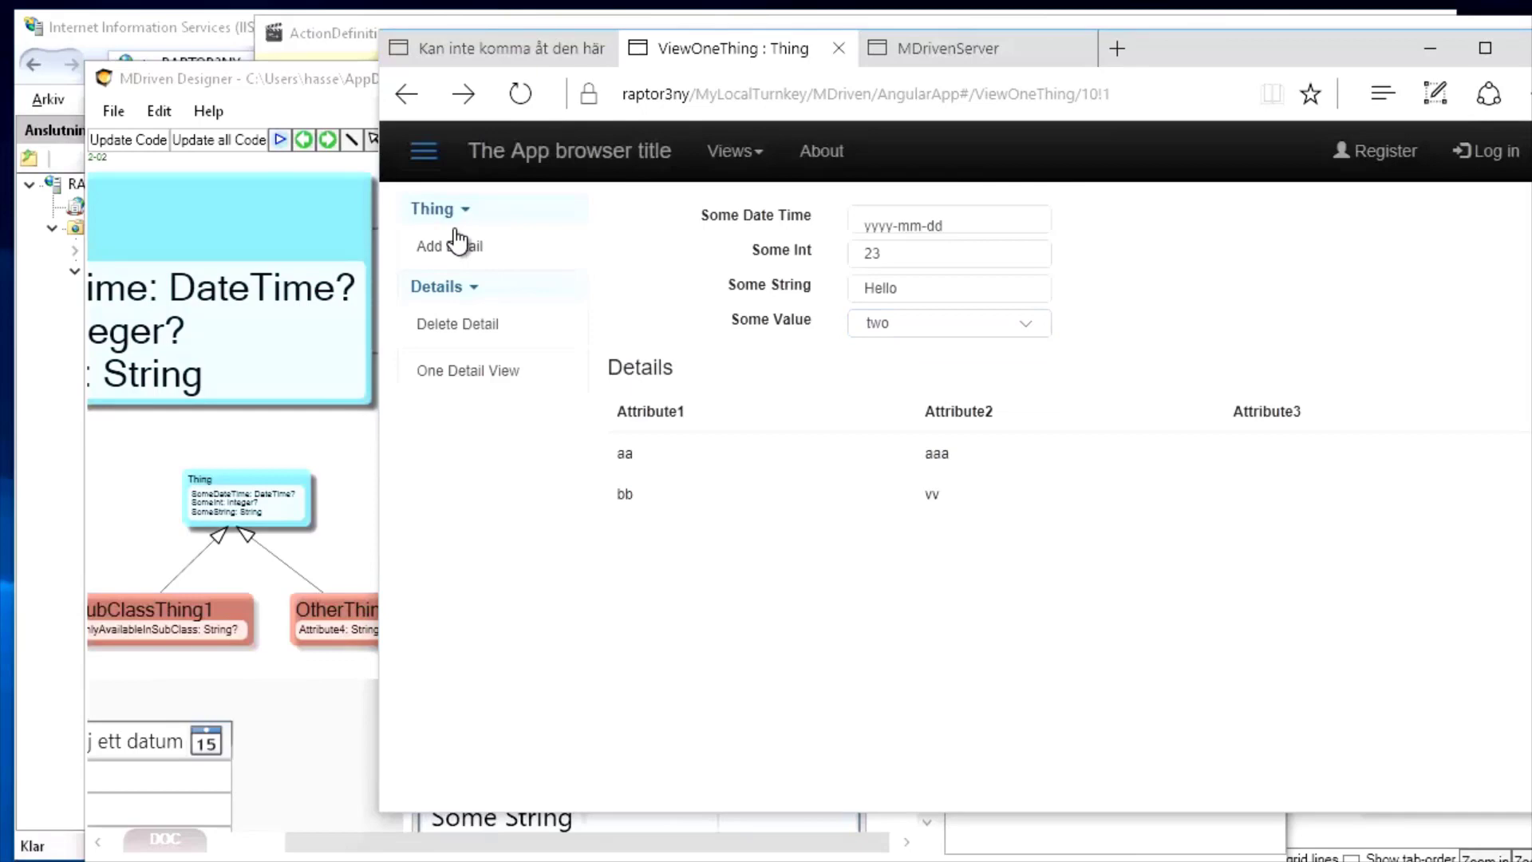
Change Some Value to three and save, then bring up the CapableObjects downloads page in Chrome
left_click(950, 327)
left_click(912, 348)
left_click(503, 234)
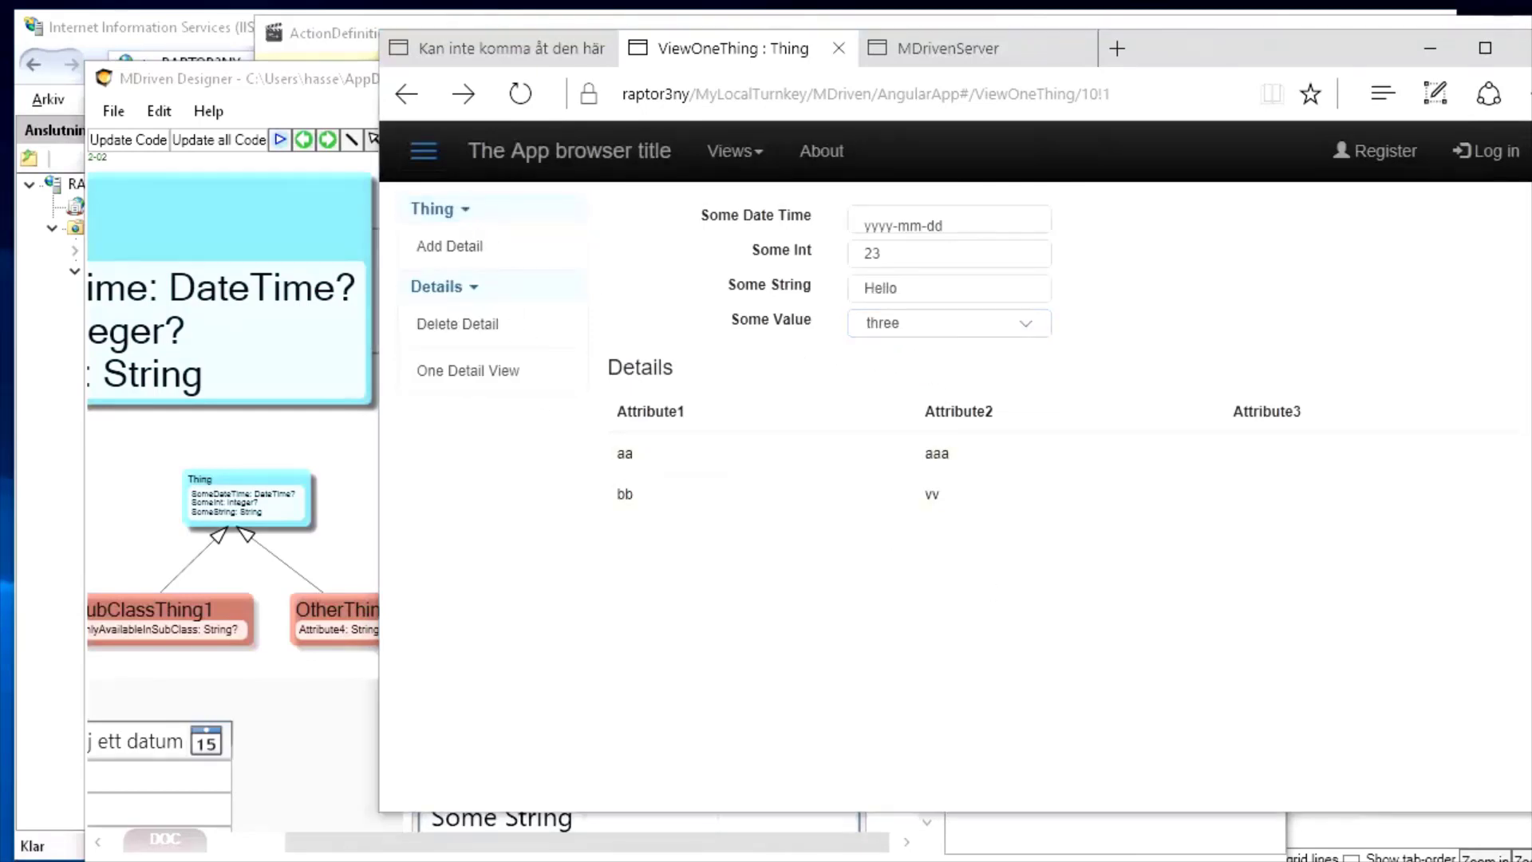
key("alt+Tab")
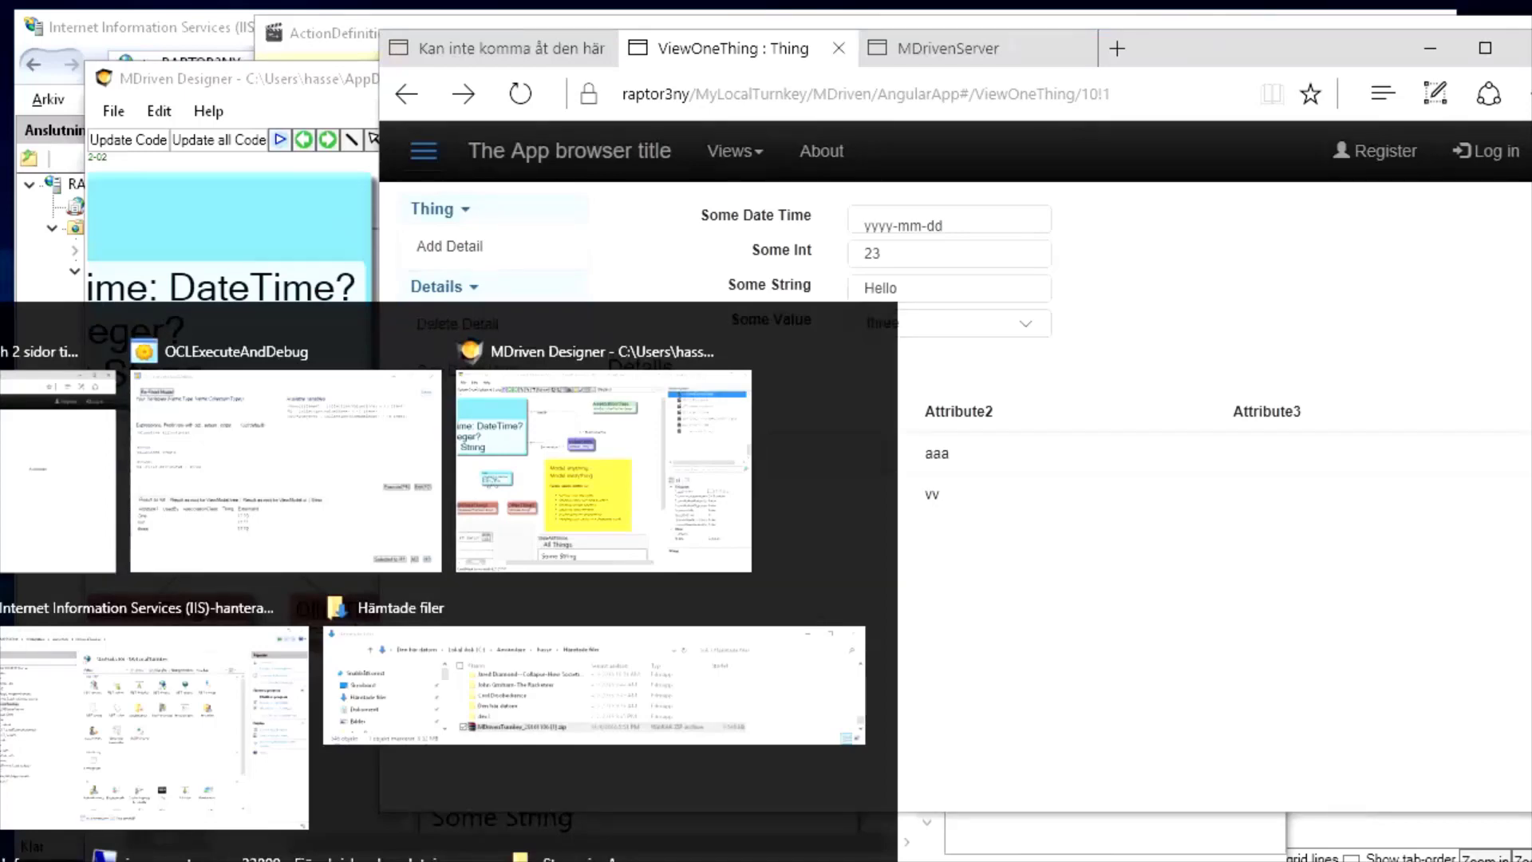
key("alt+Tab")
key("alt+shift+Tab")
key("alt+Tab")
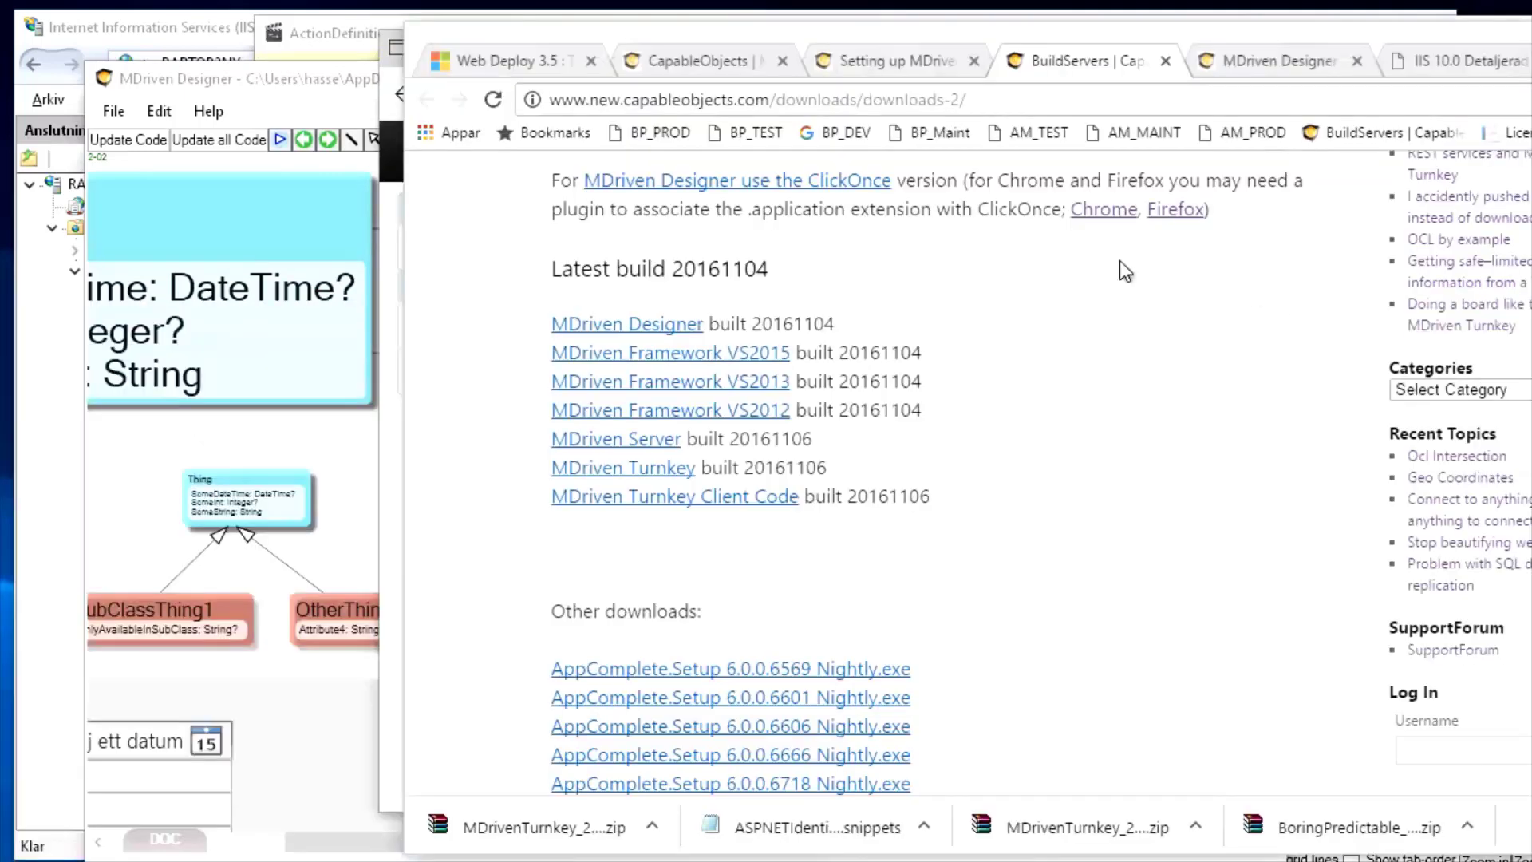
Read the 'Setting up MDriven Turnkey' article, highlighting the Index/About ViewModels and static-page override sentences
left_click(855, 61)
scroll(801, 423, "up", 3)
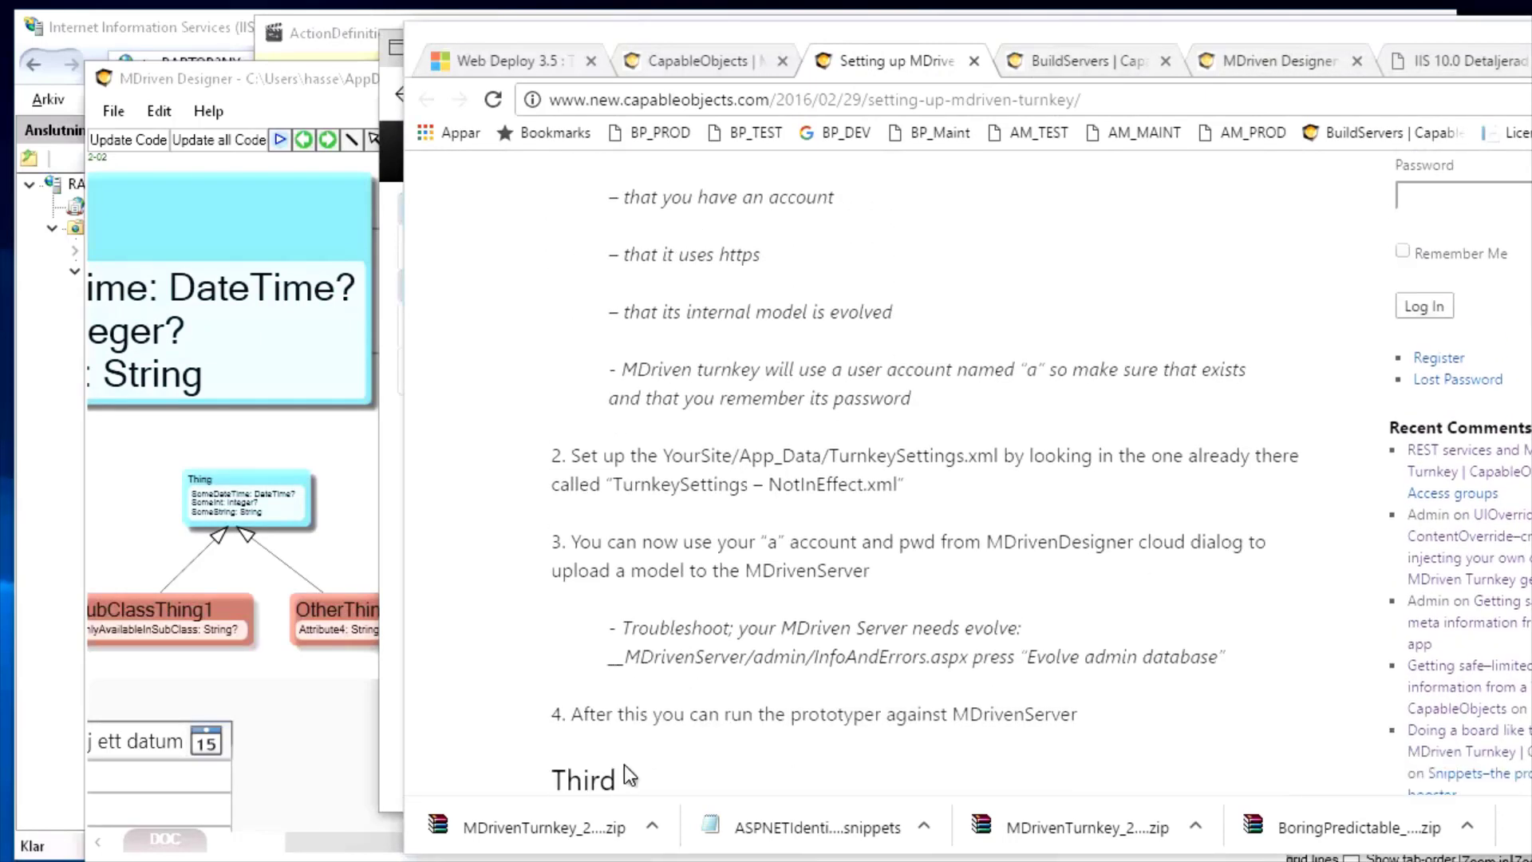
left_click_drag(572, 635, 1085, 635)
scroll(980, 664, "down", 5)
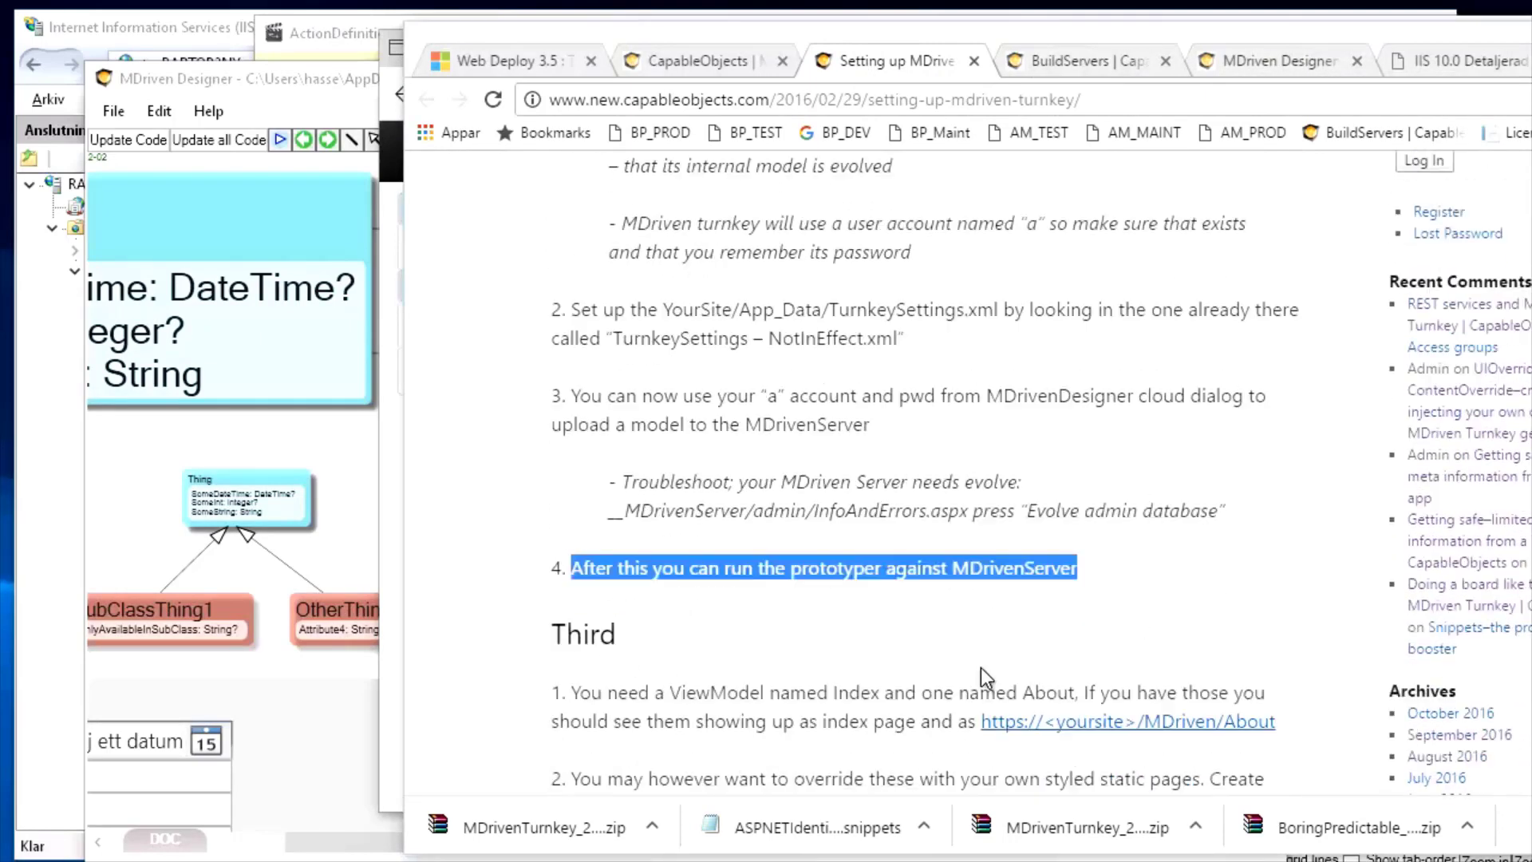
left_click(694, 462)
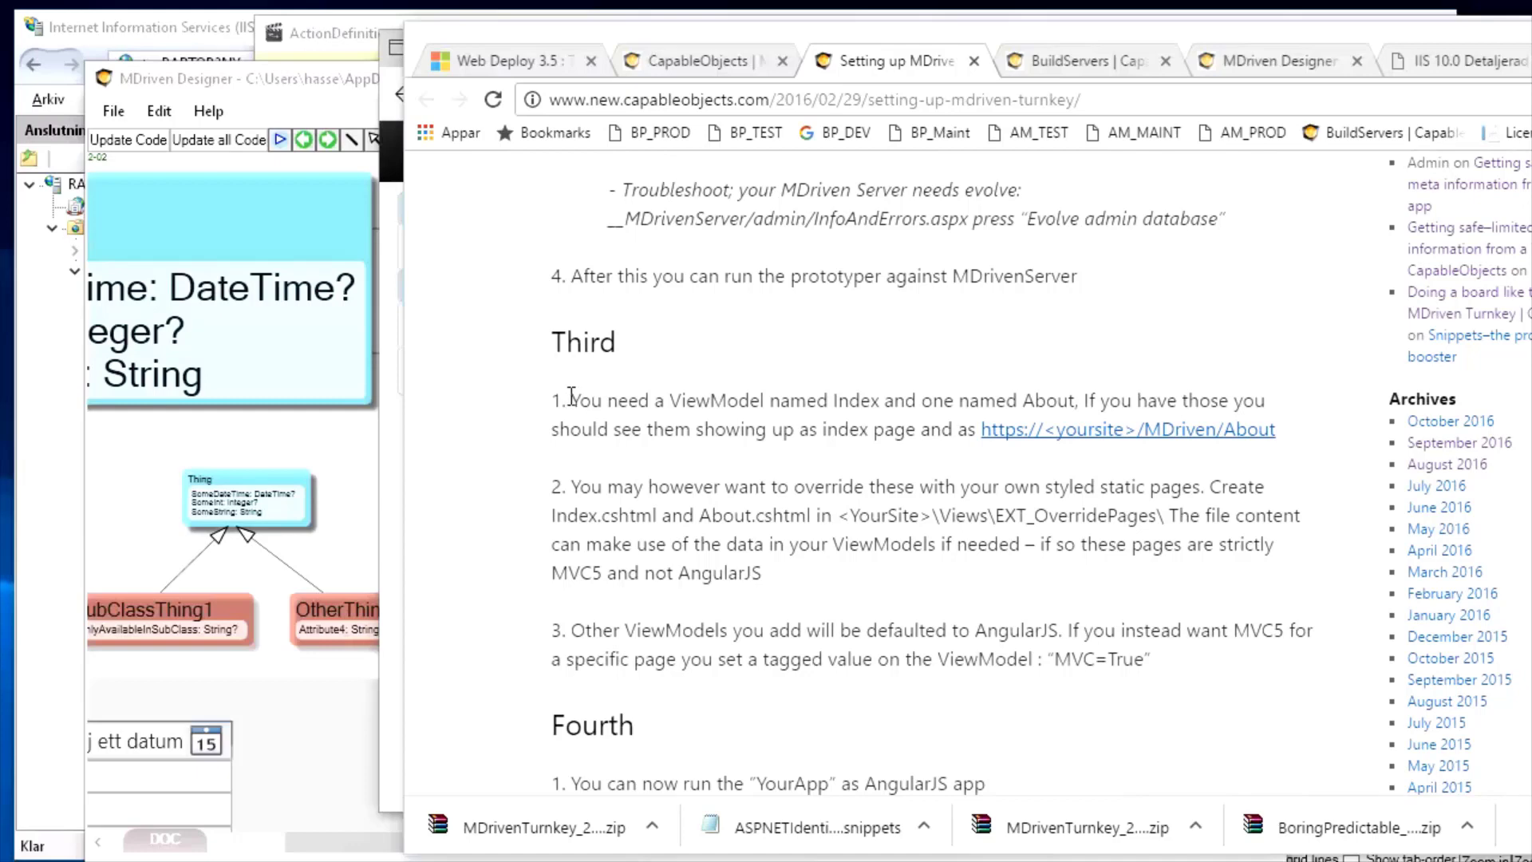
left_click_drag(570, 400, 1121, 399)
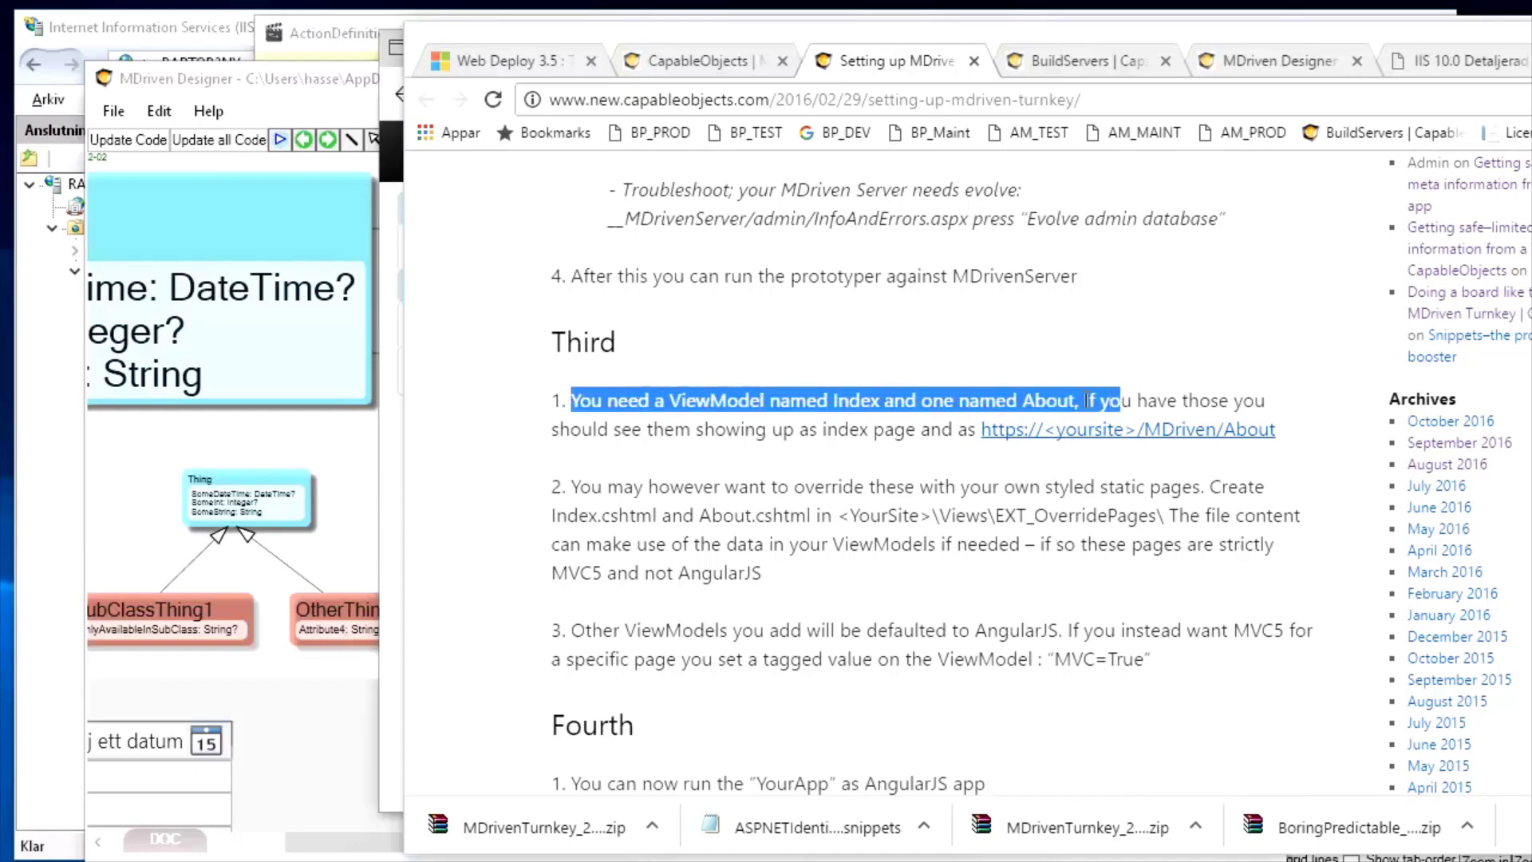
left_click(712, 500)
left_click_drag(572, 484, 1207, 482)
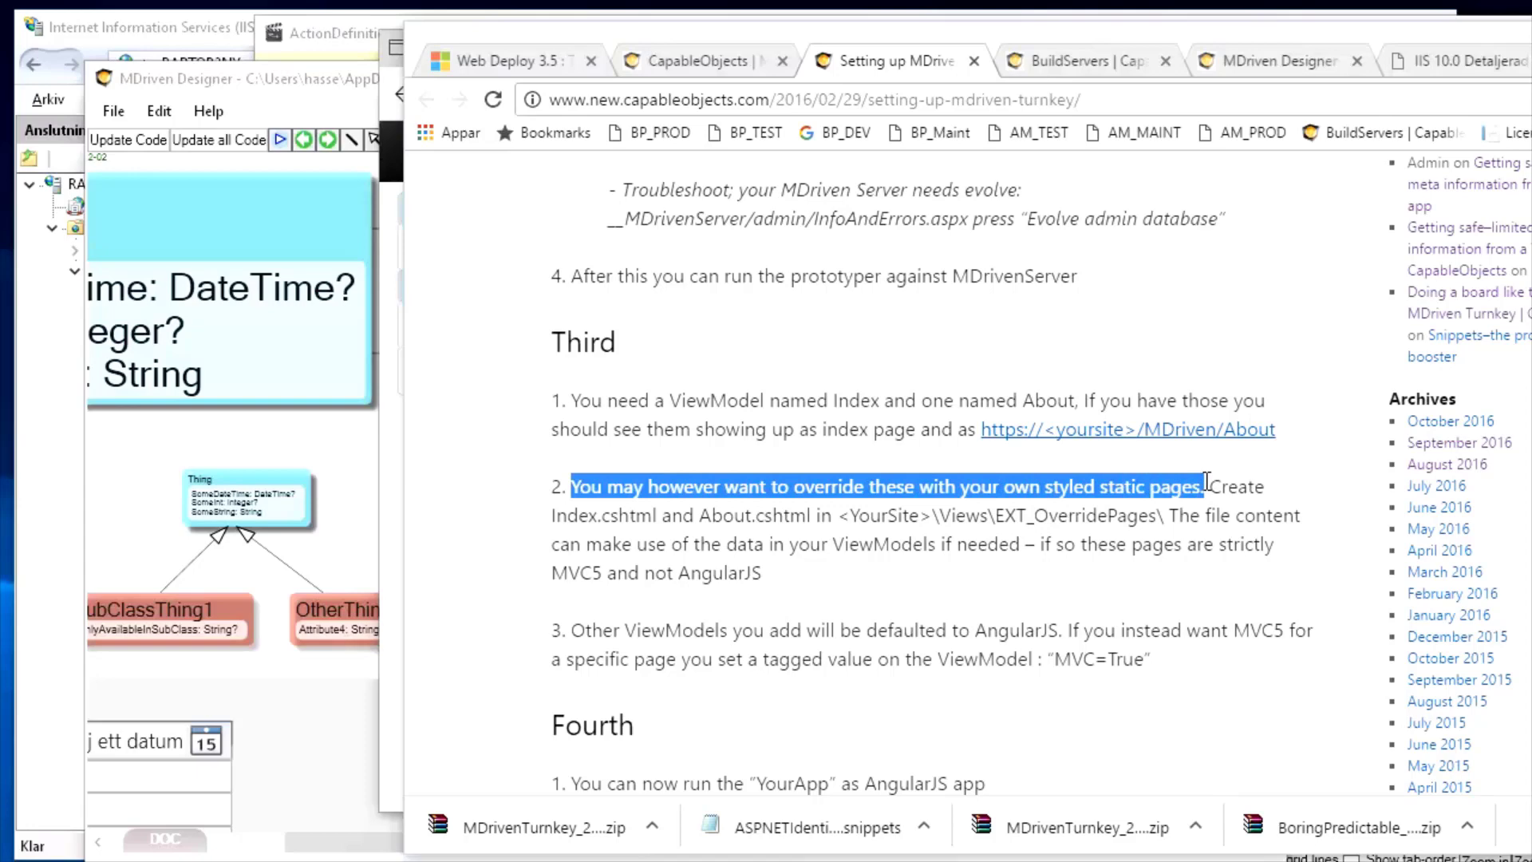
scroll(1207, 482, "down", 4)
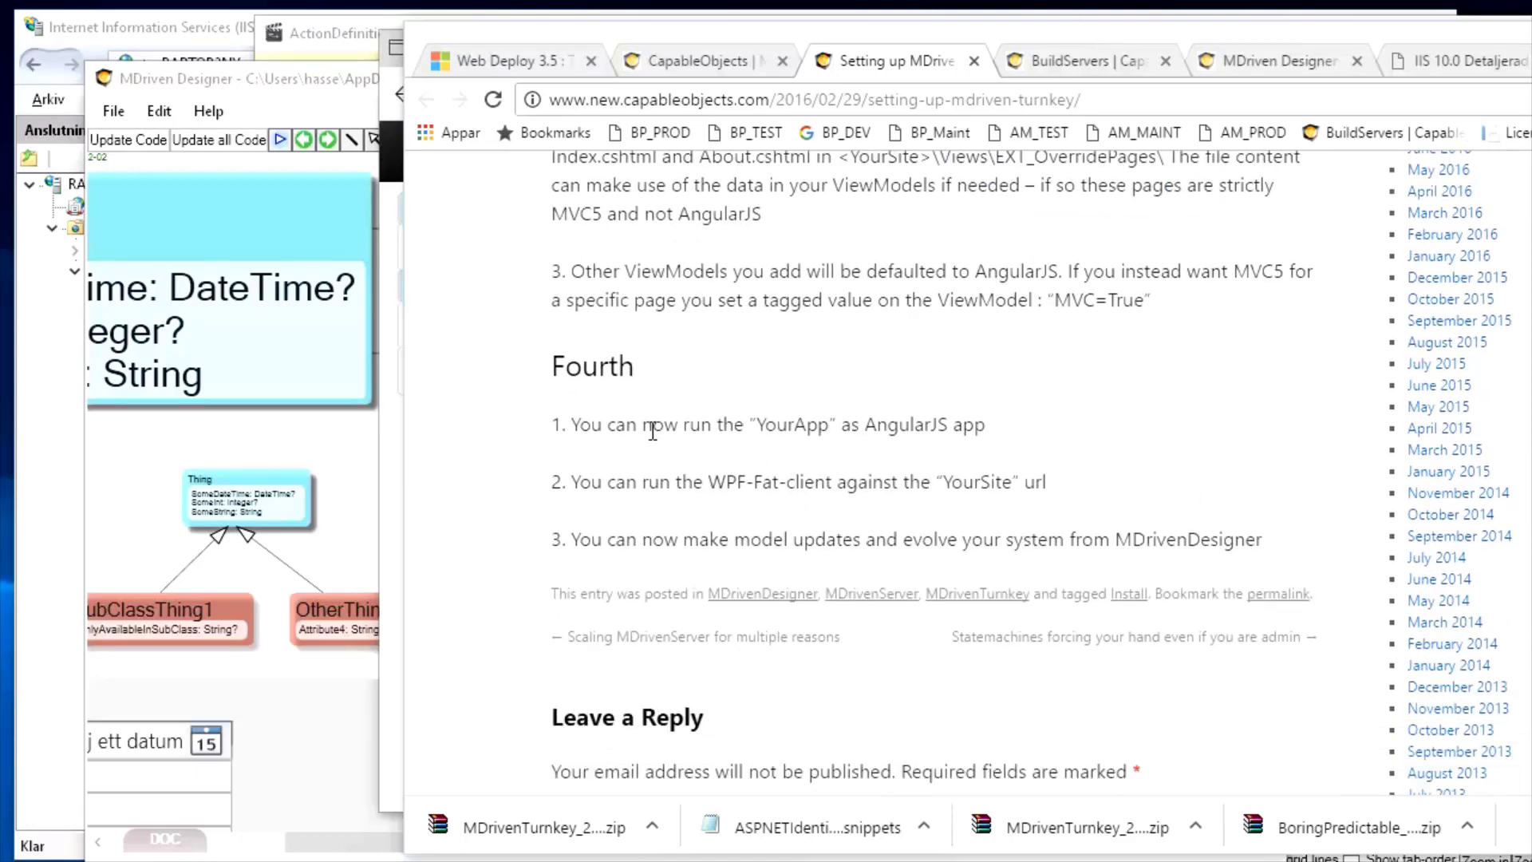
scroll(653, 431, "down", 1)
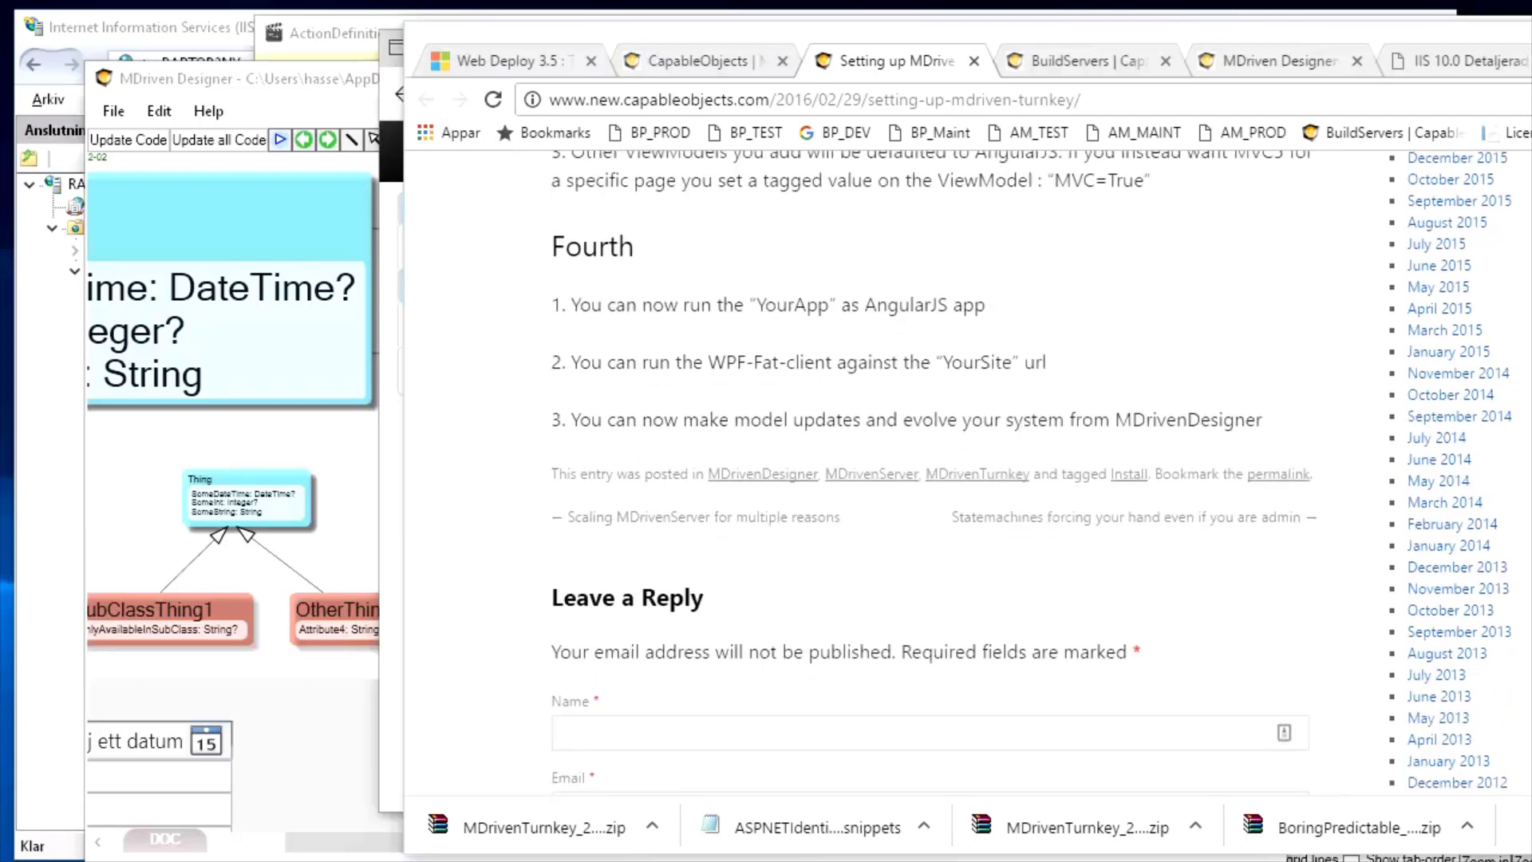